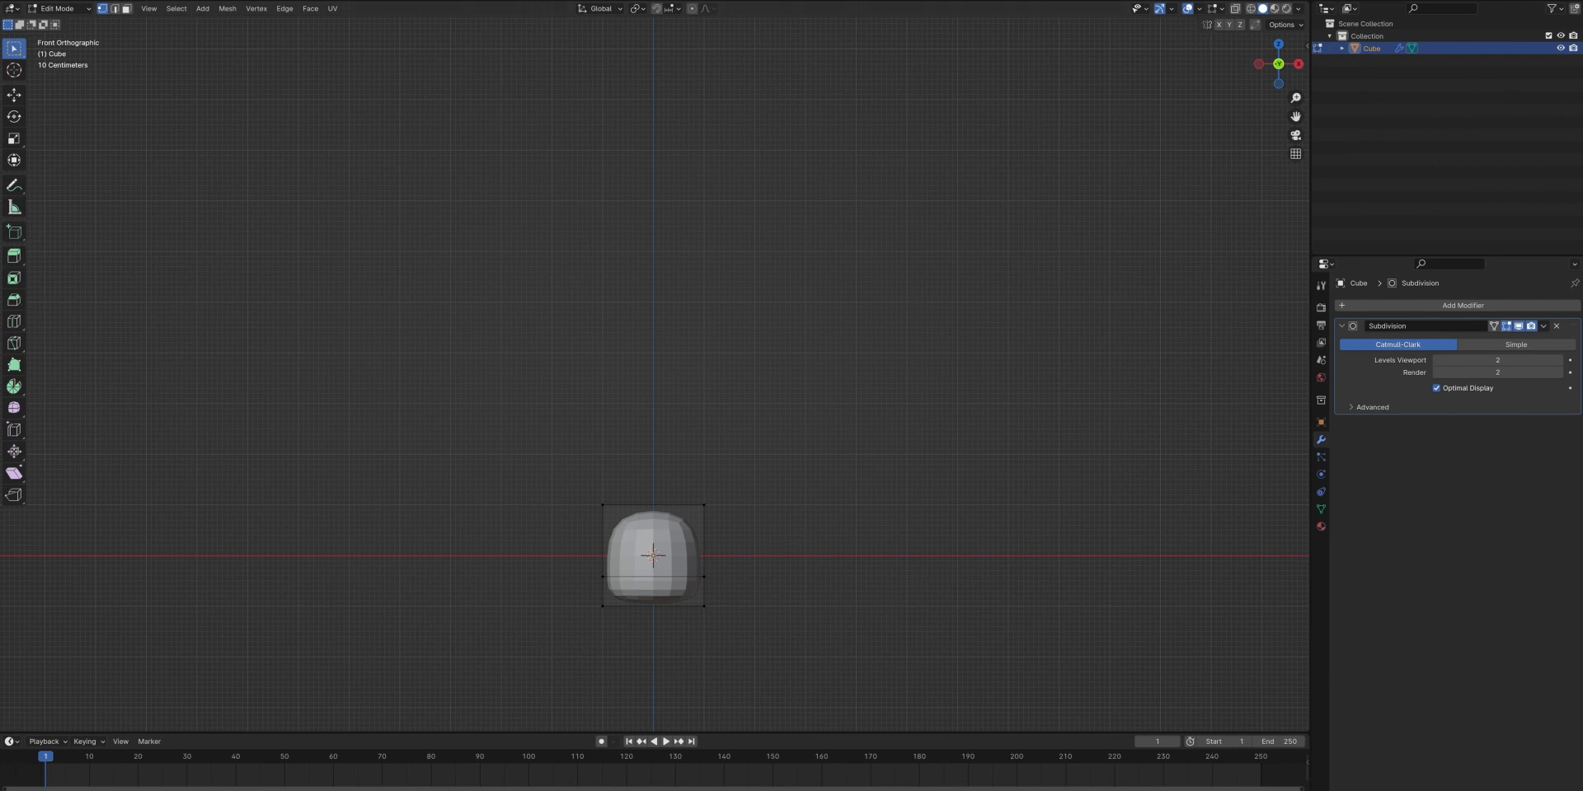
Turn on X-ray and extrude the cube's top face about 9 m upward along Z
click(1235, 13)
drag(806, 451, 464, 538)
key(e)
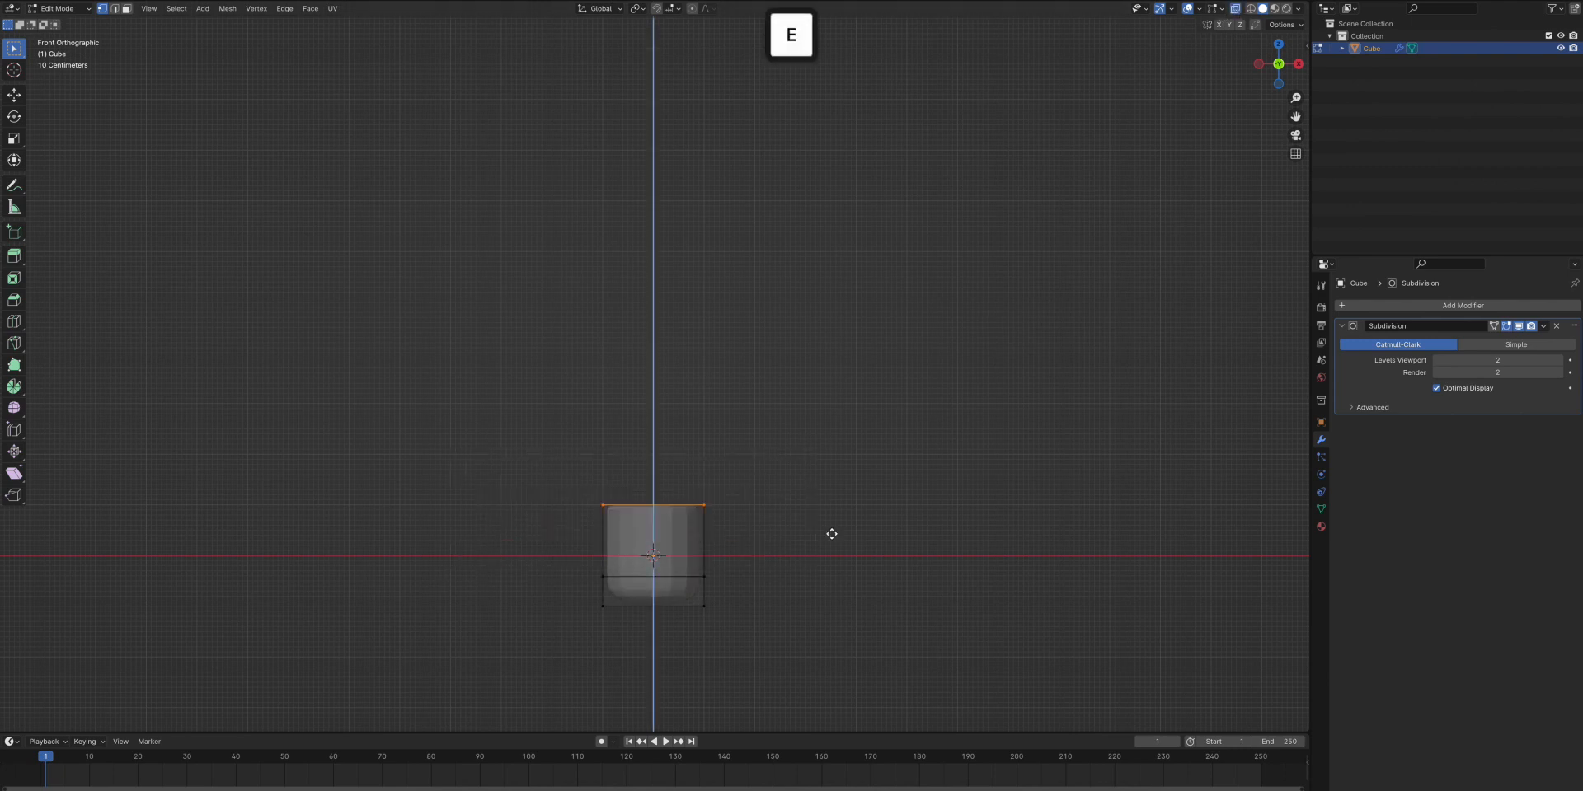
key(z)
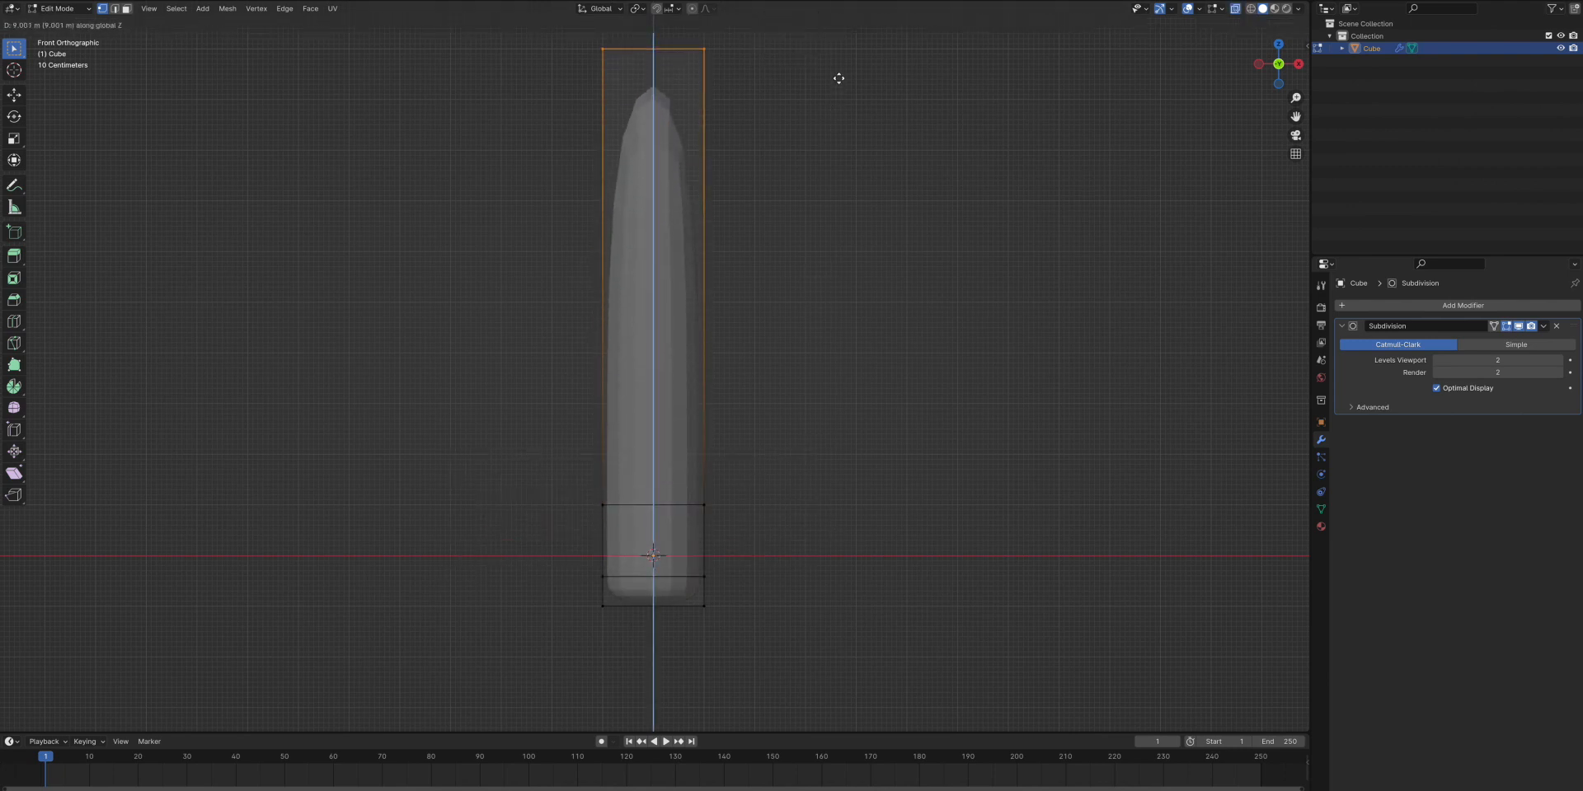
click(839, 78)
Add a horizontal loop cut in the upper part of the tall column
key(ctrl+r)
click(721, 346)
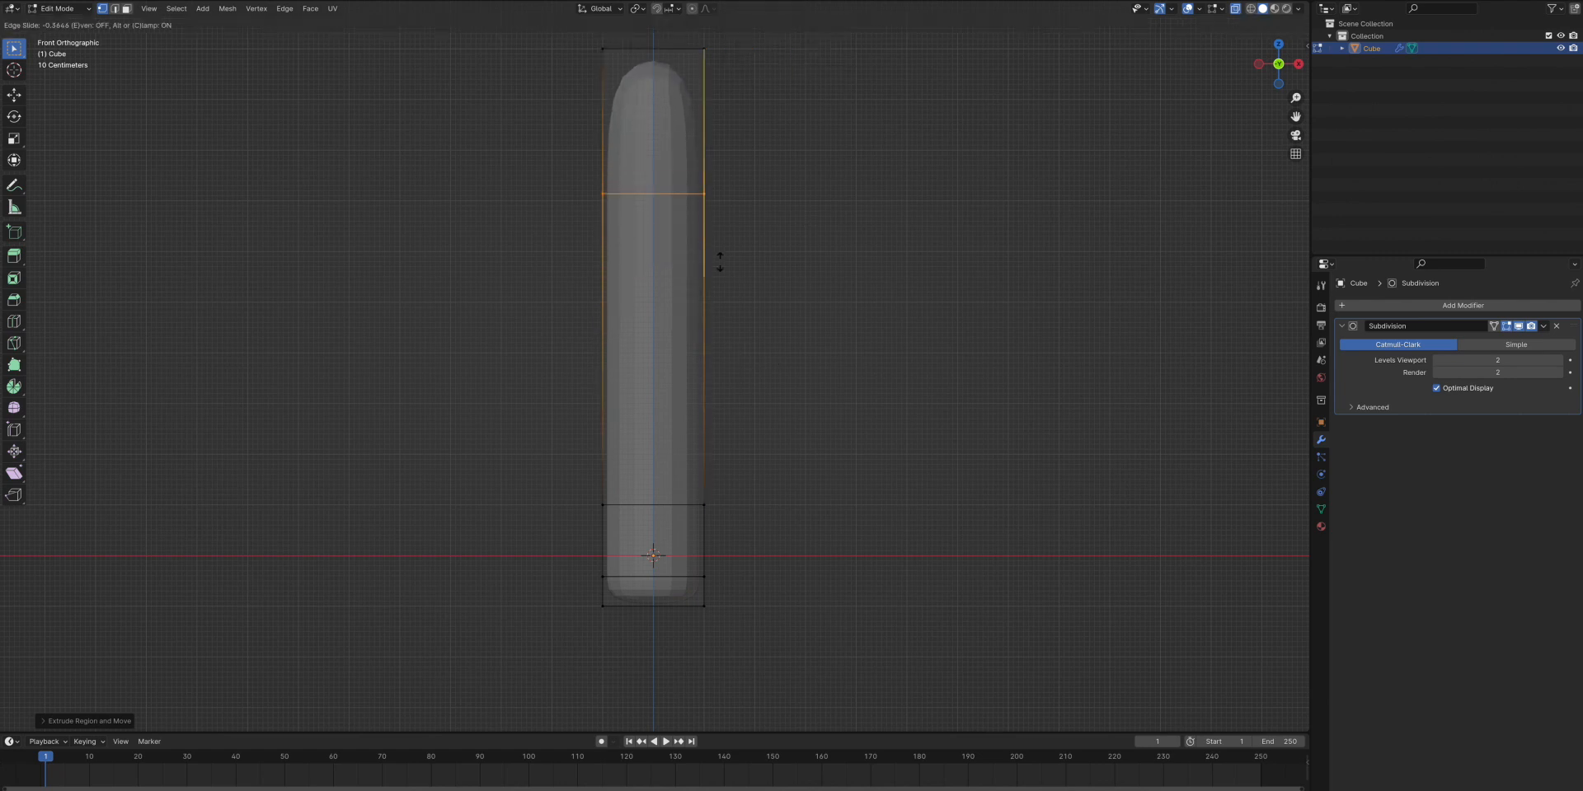
shift+scroll(817, 199, up, 6)
Extrude the column's top face about 2 m further upward
drag(741, 199, 579, 143)
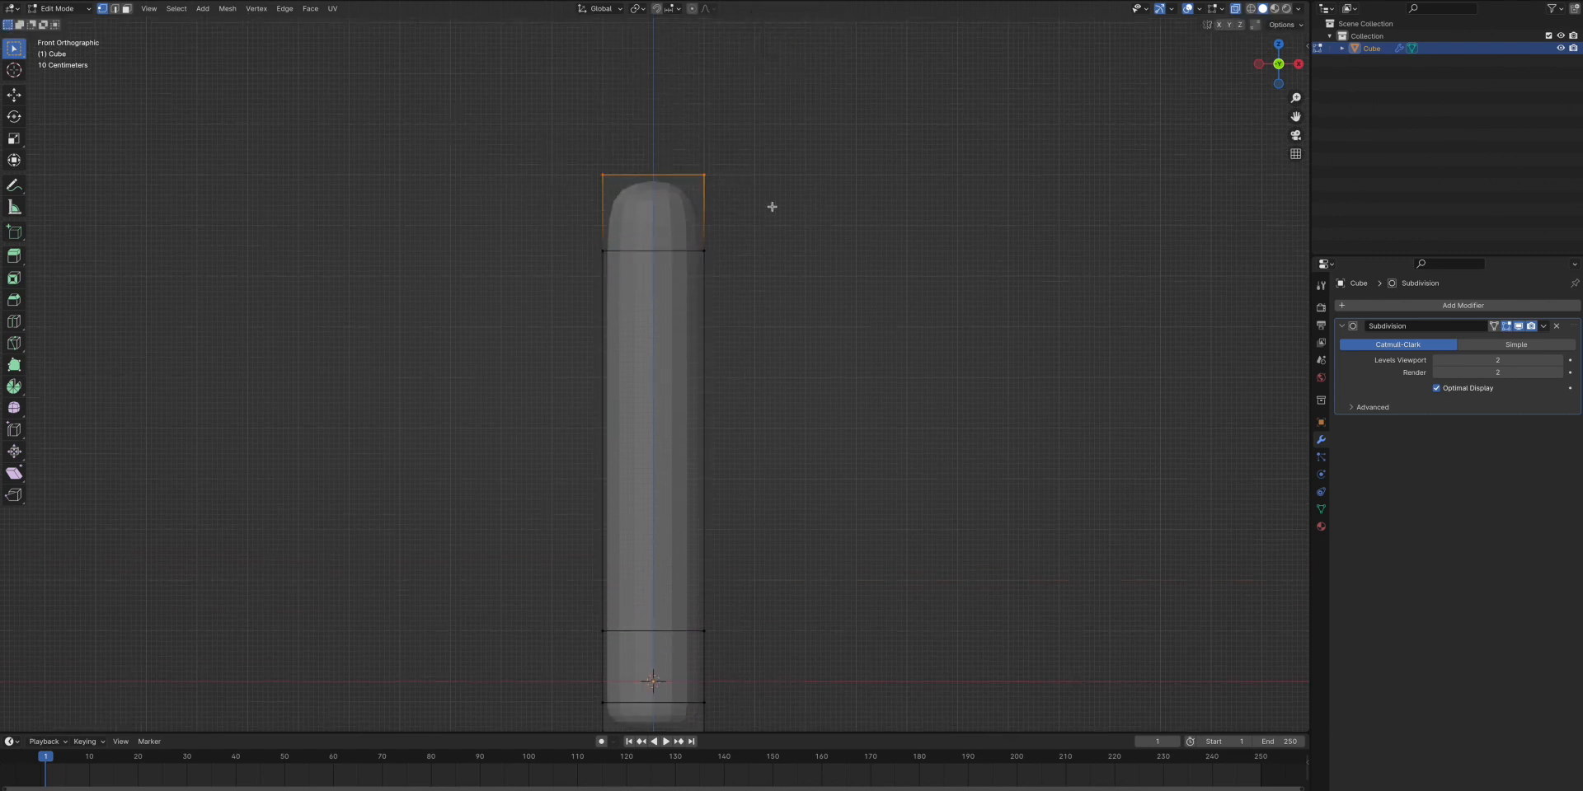
key(e)
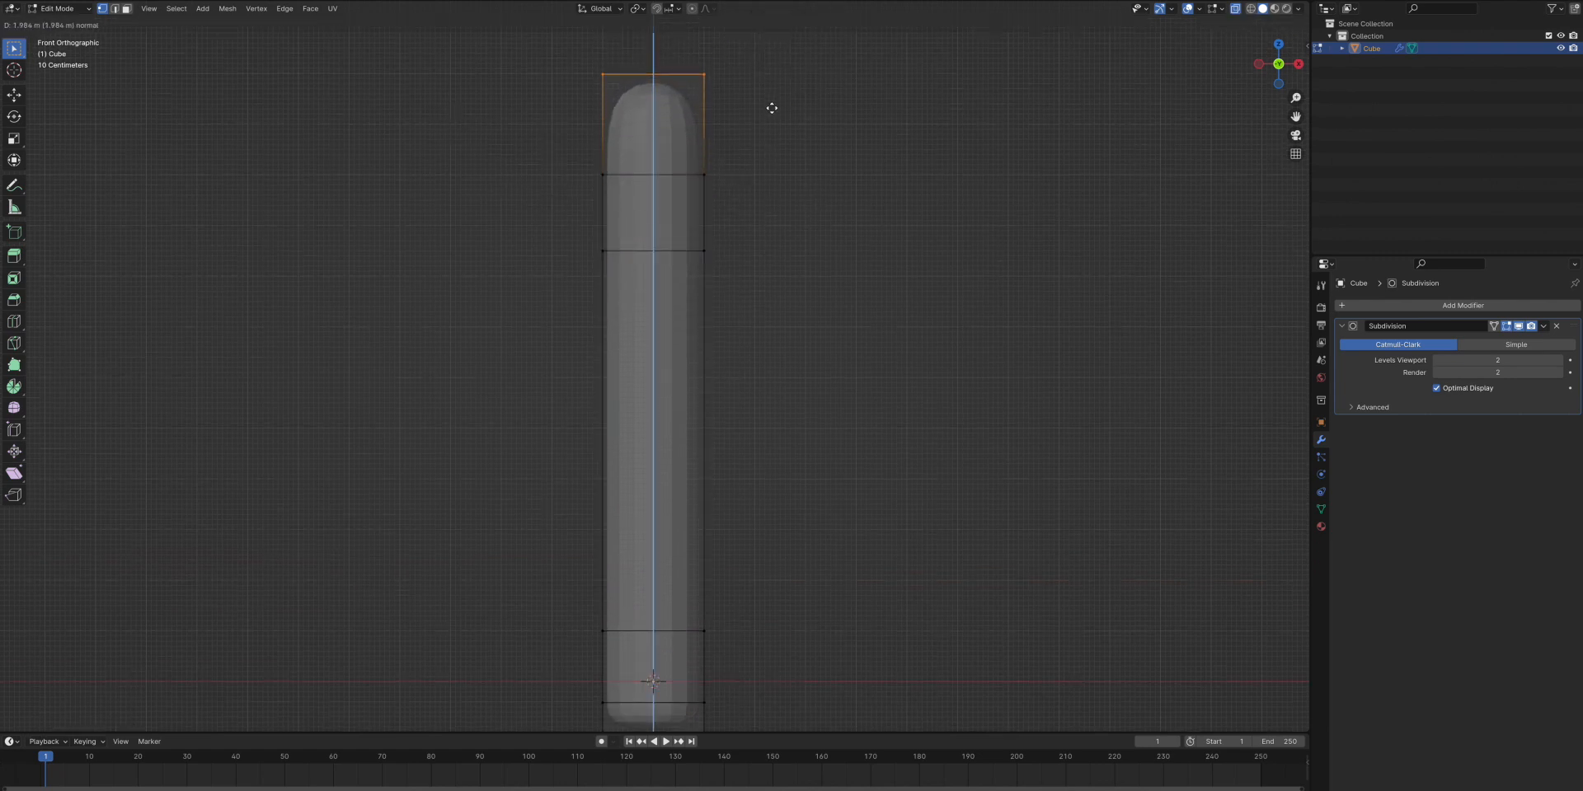
click(772, 108)
Add a centred horizontal loop cut in the long middle section of the column
shift+middle_drag(731, 381, 742, 314)
key(super+r)
click(742, 314)
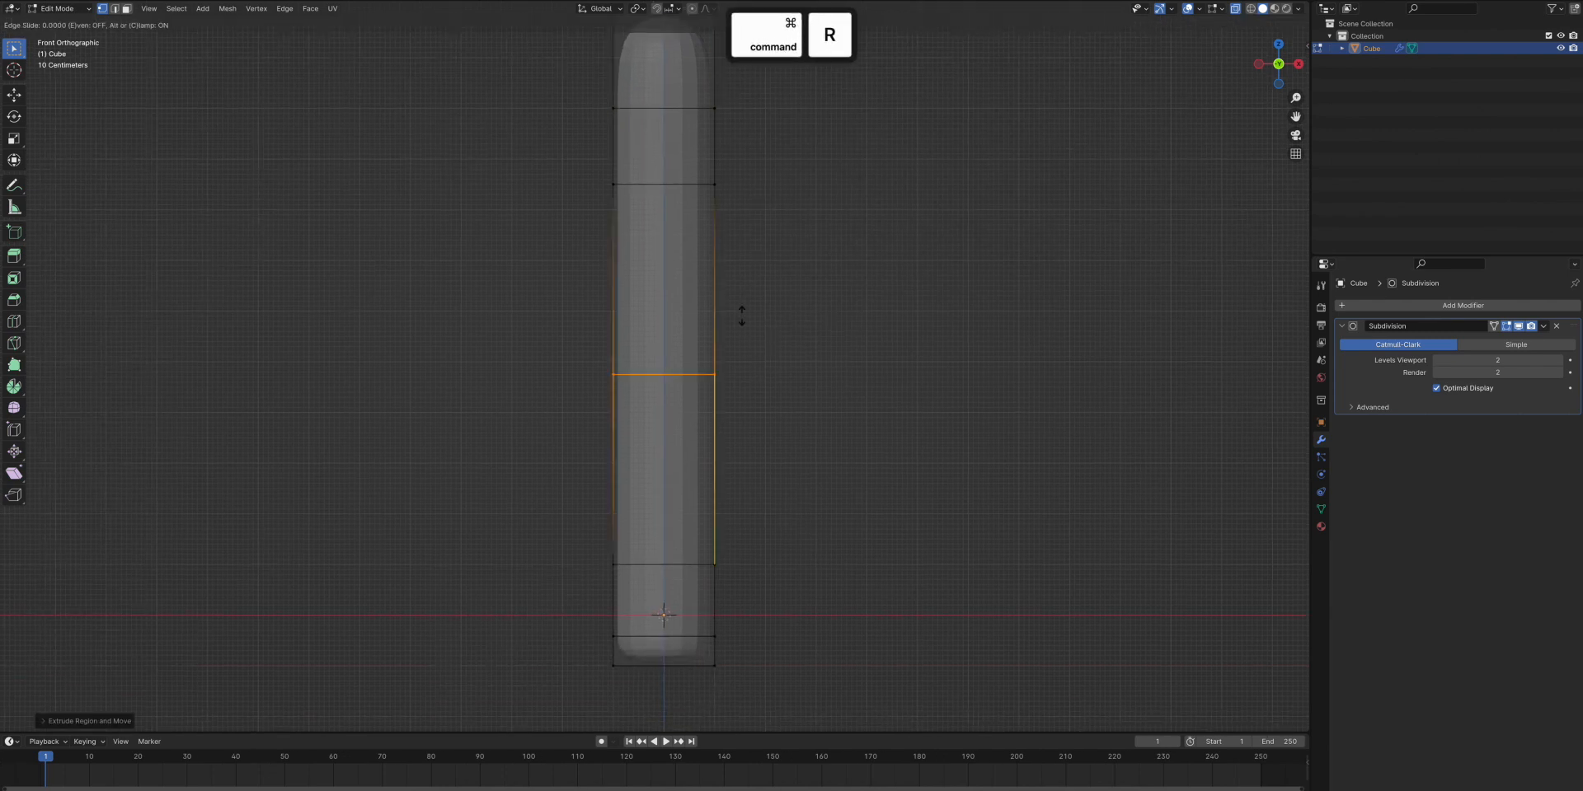
click(742, 314)
Move the edge loop above the middle cut down along Z to narrow the band where the arms start
alt+click(771, 221)
key(z)
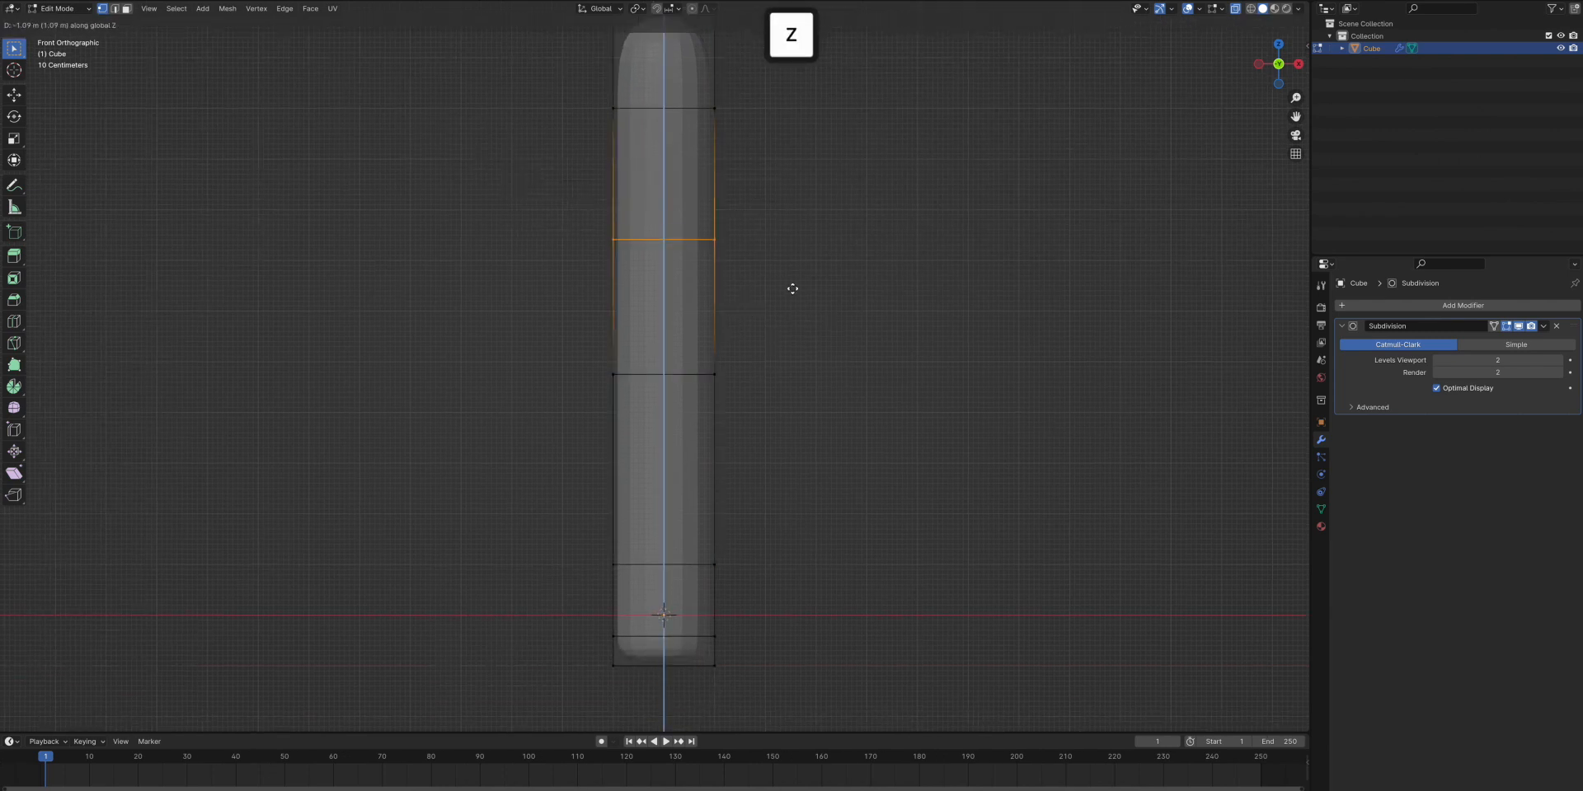
click(789, 312)
click(801, 210)
Extrude the right side face of the trunk's middle band a short distance outward
shift+middle_drag(804, 154, 806, 202)
super+middle_drag(806, 202, 806, 215)
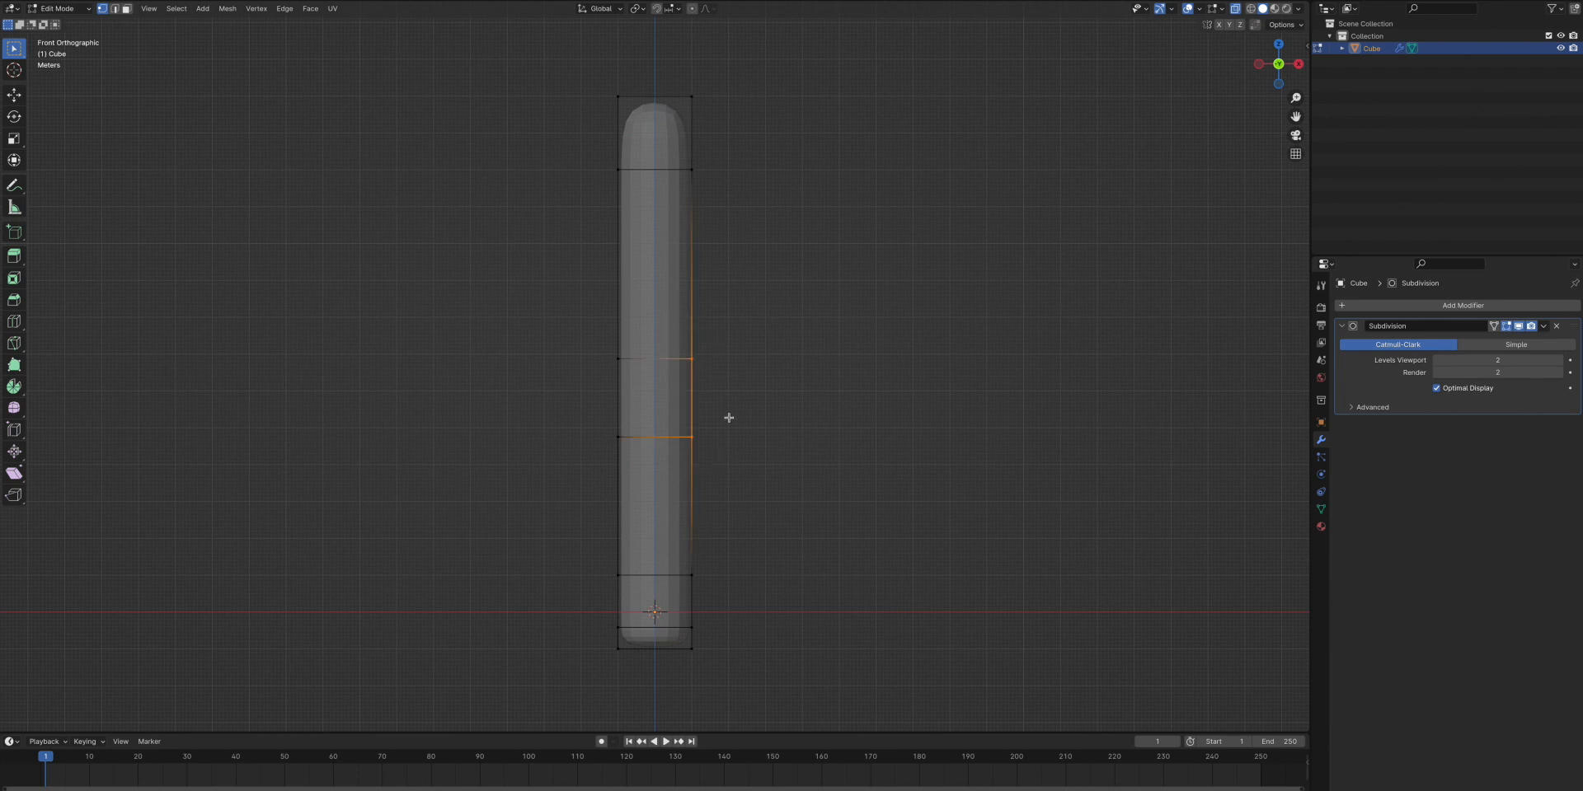
key(e)
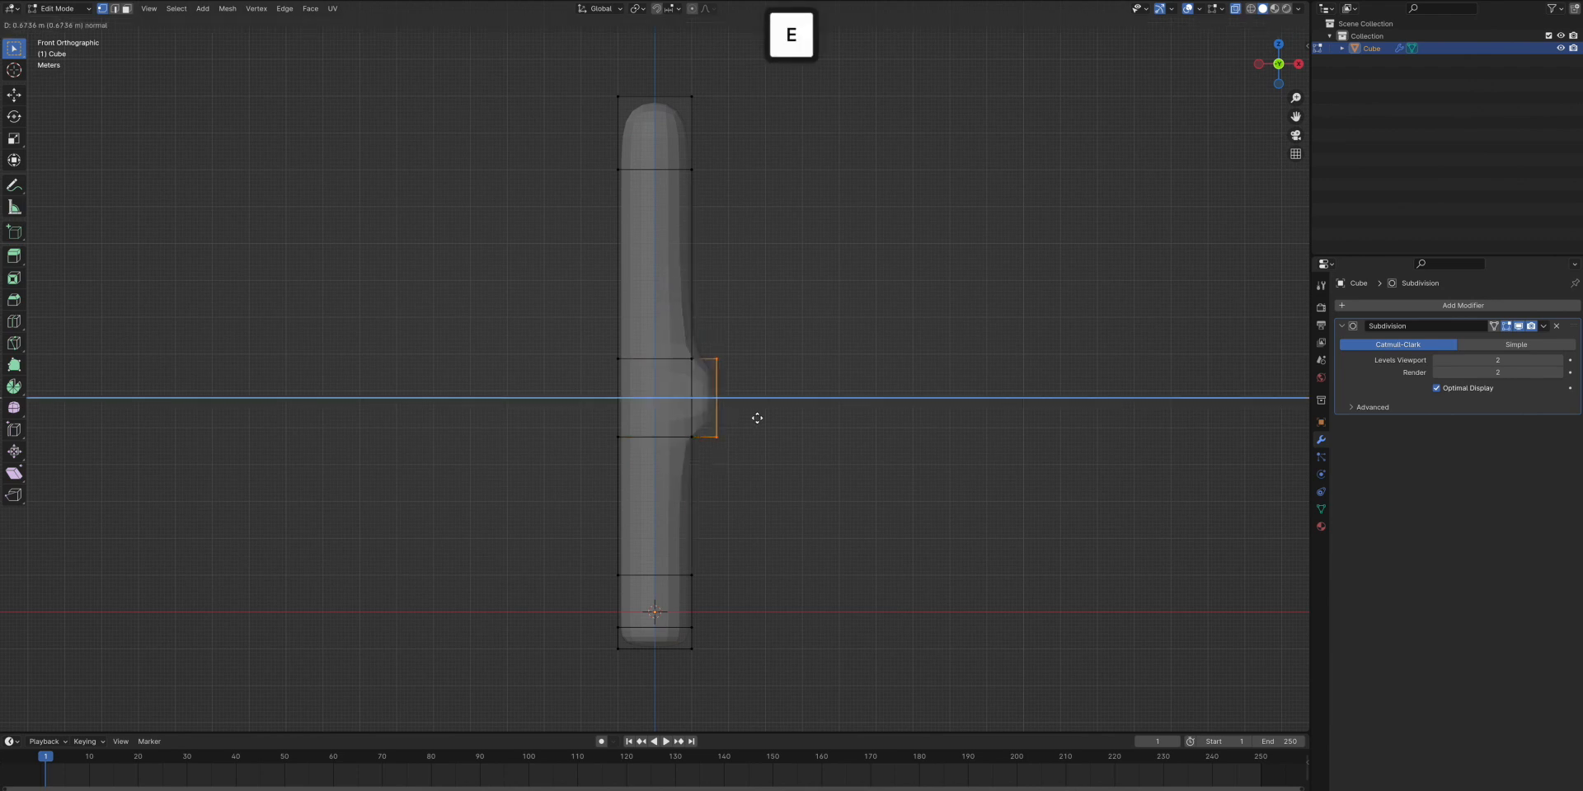
click(764, 418)
Extrude the right arm's end again, then rotate and move it to begin an upward bend
key(e)
click(827, 422)
key(r)
click(877, 435)
key(g)
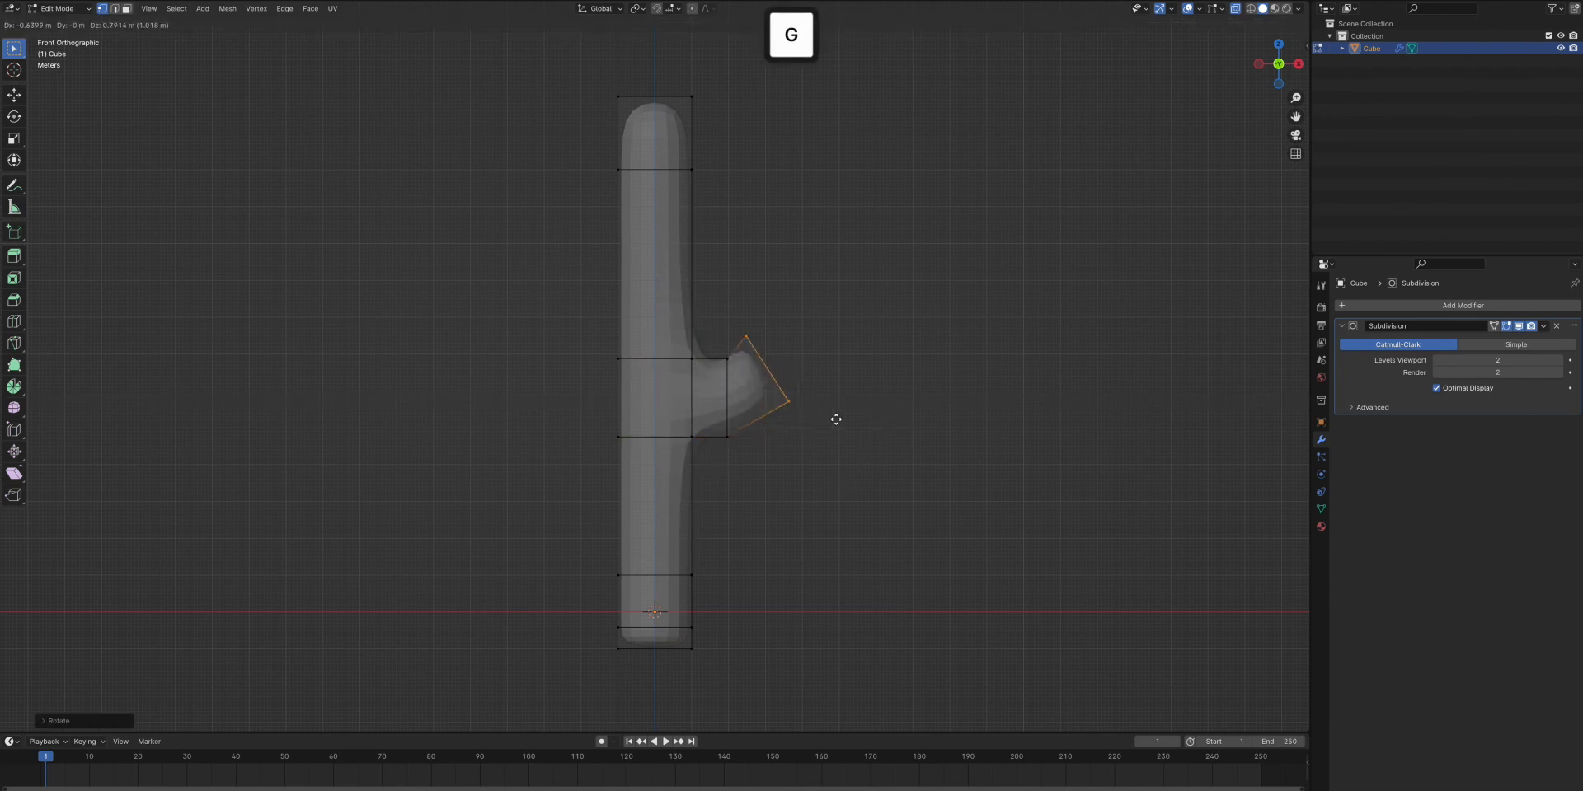
click(835, 418)
Extrude the right arm's bend further, rotating the end upward and scaling it slightly smaller
key(e)
key(r)
click(841, 379)
key(g)
key(s)
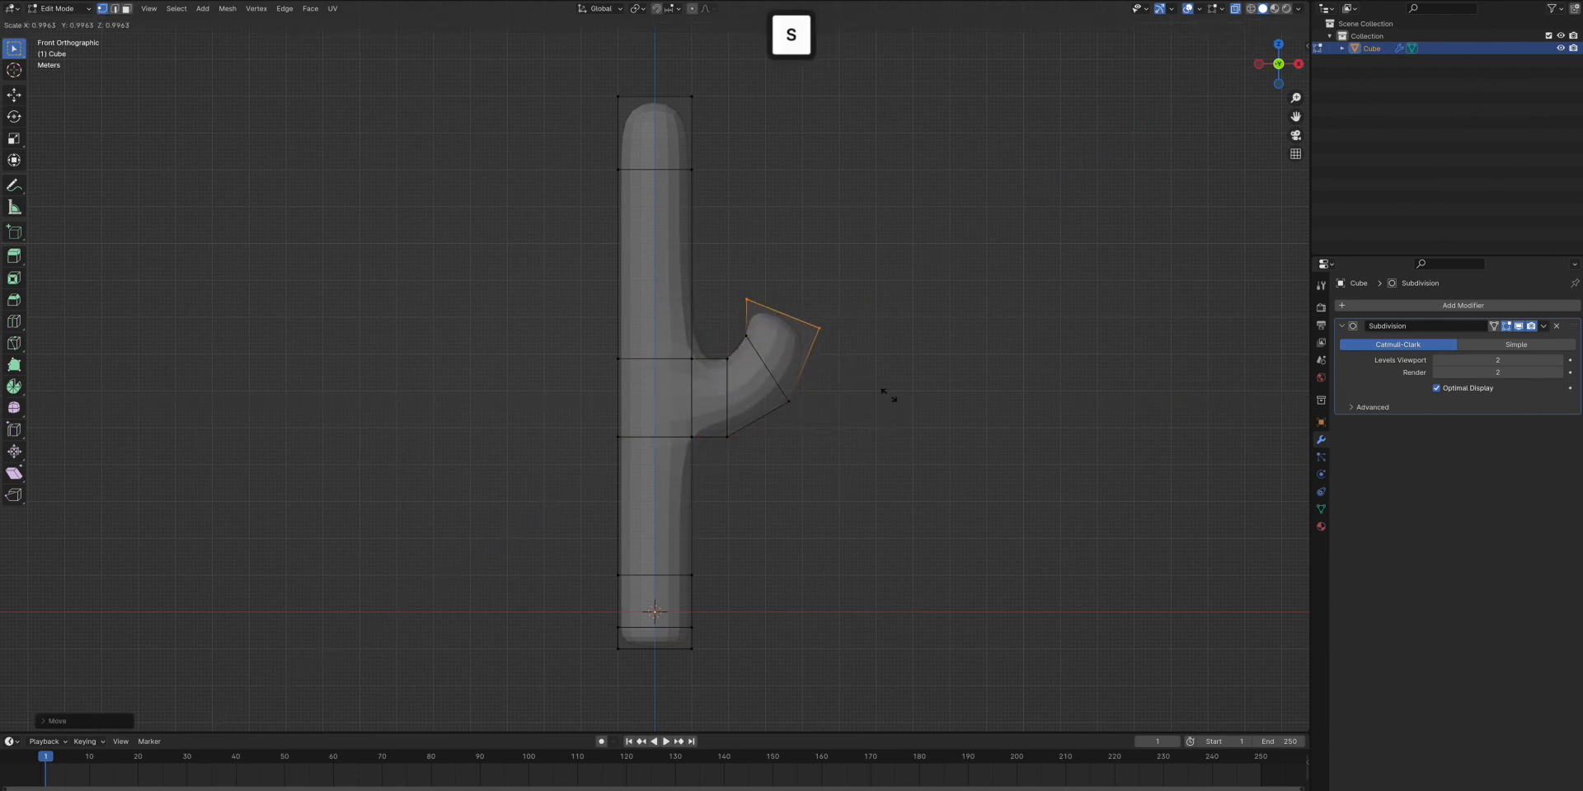
click(884, 384)
Extrude another short right arm segment and rotate and move its end so it faces straight up
key(e)
click(878, 338)
key(r)
key(g)
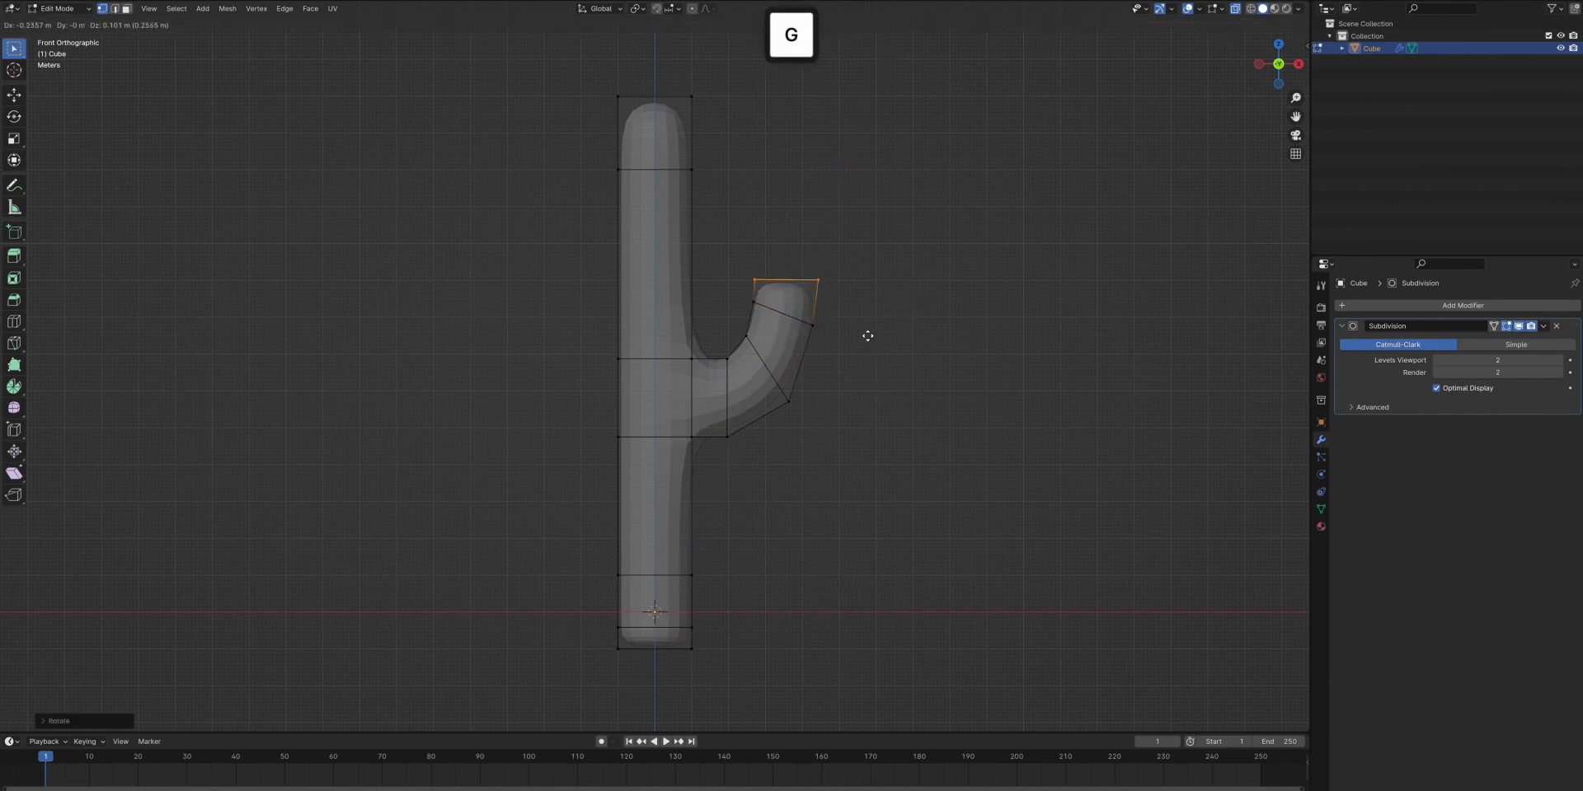
click(868, 336)
Extrude the right arm upward and add a loop cut in the lower part of the new segment
key(e)
key(ctrl+r)
click(873, 211)
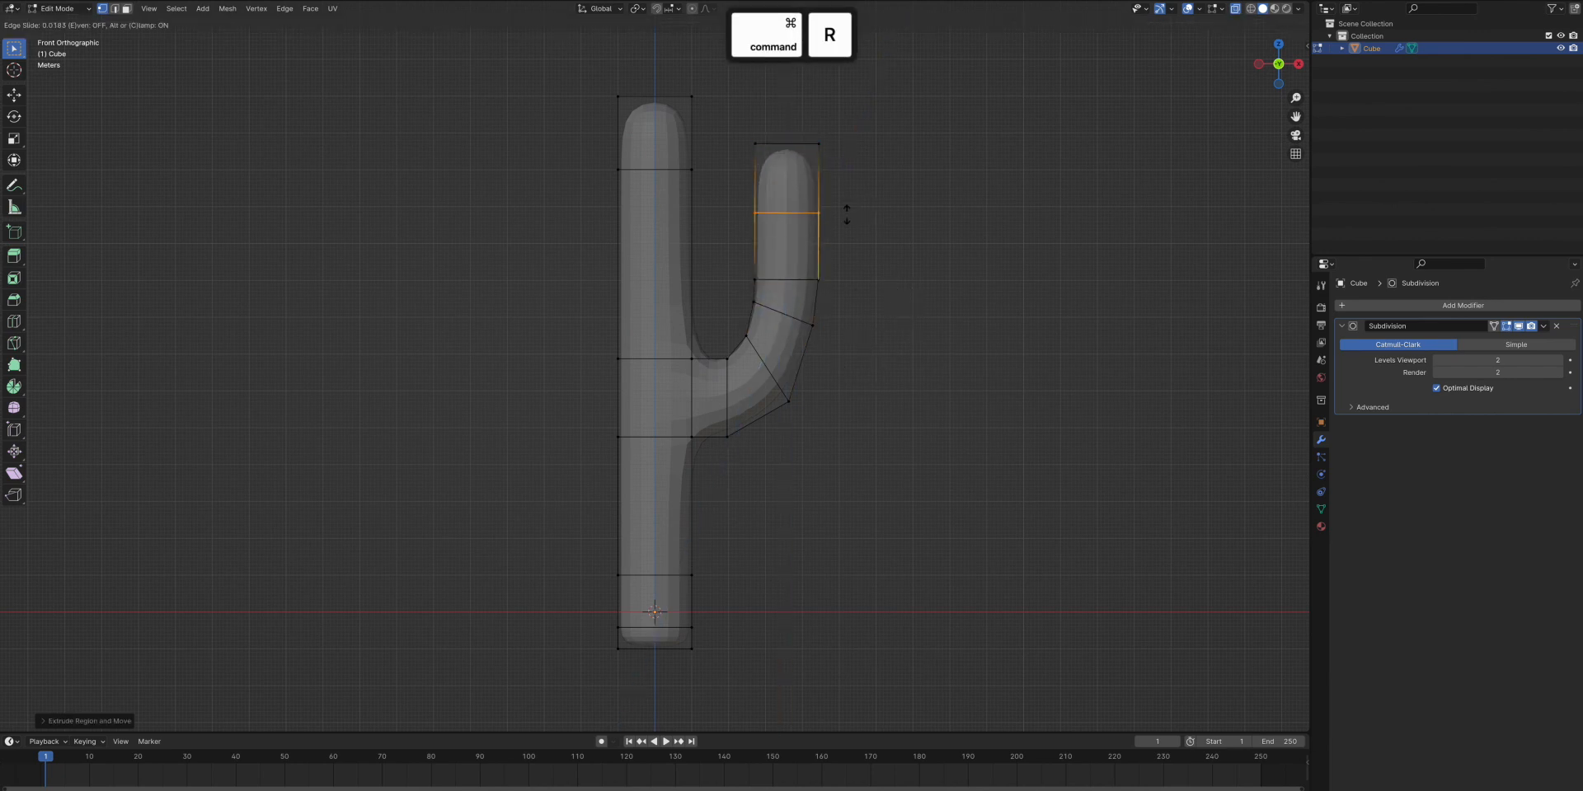
click(897, 243)
Move the whole right arm closer to the trunk along X
drag(712, 114, 924, 498)
key(g)
key(x)
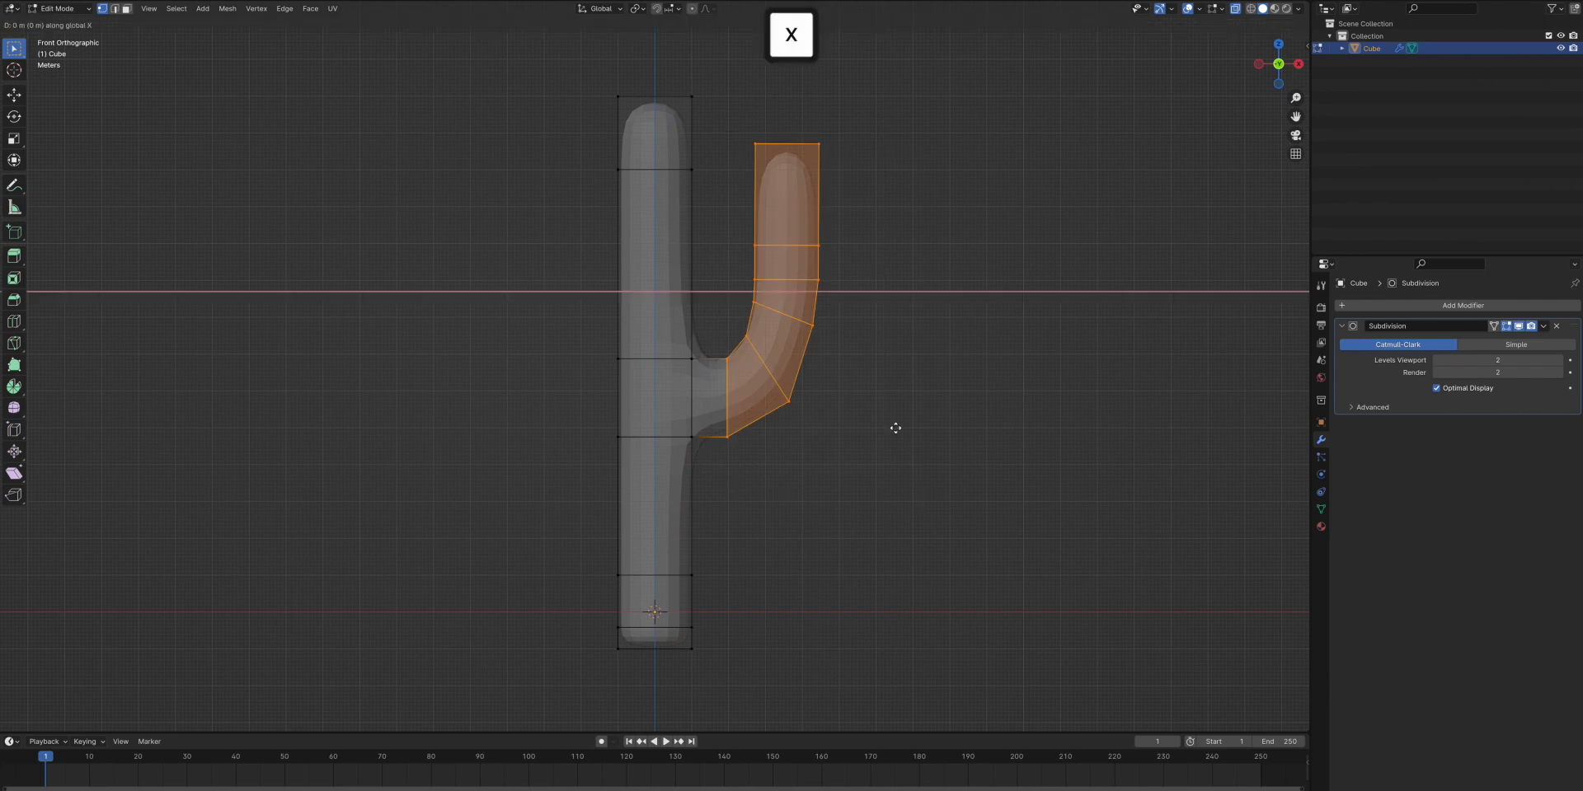
click(872, 425)
click(868, 421)
Extrude the left side face of the trunk's middle band outward and tilt and move the end to begin the left arm's bend
click(622, 417)
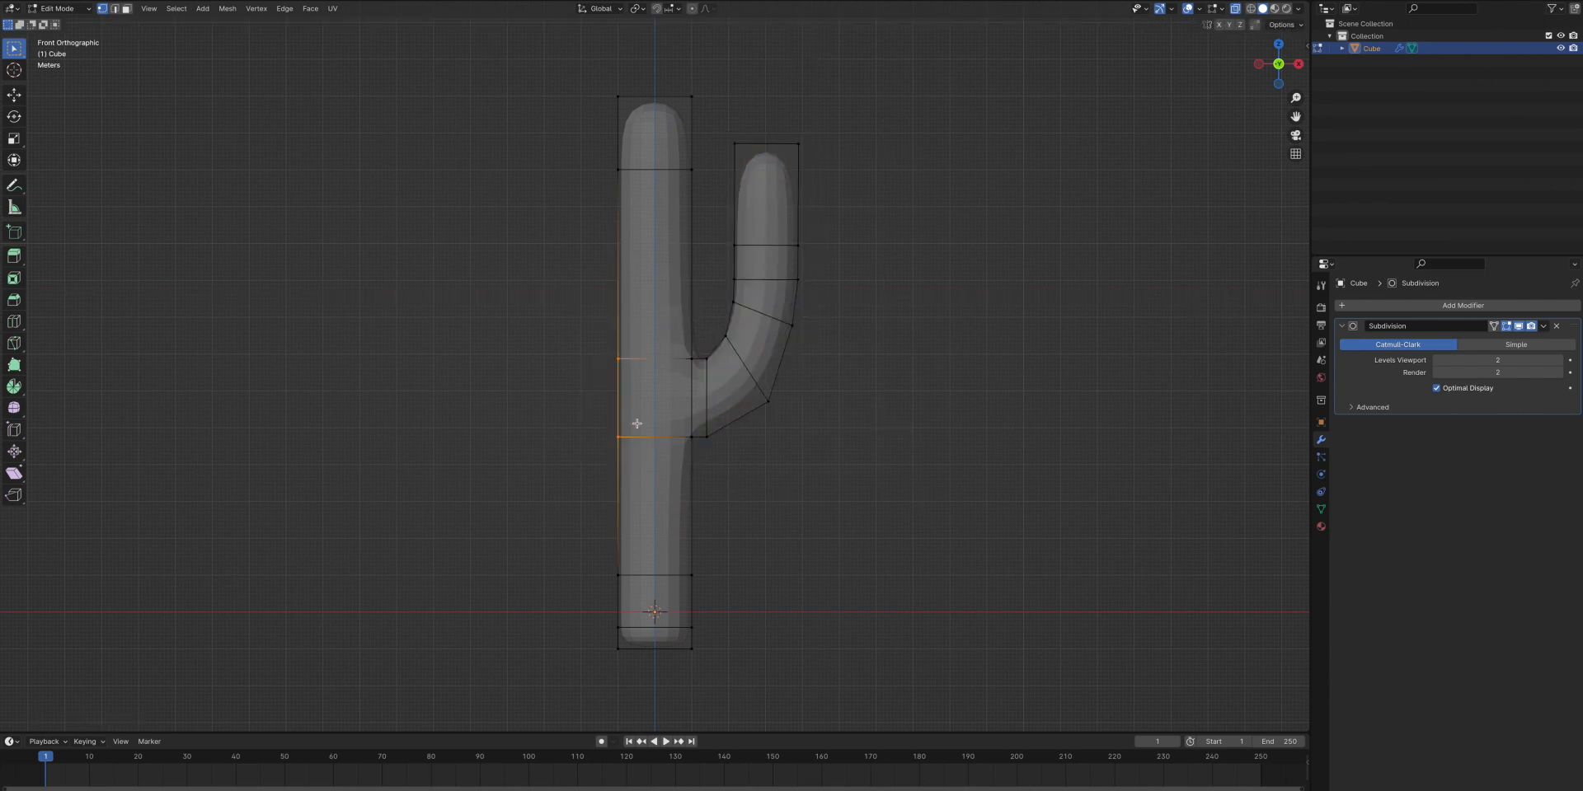
key(e)
click(630, 422)
key(r)
click(634, 437)
key(g)
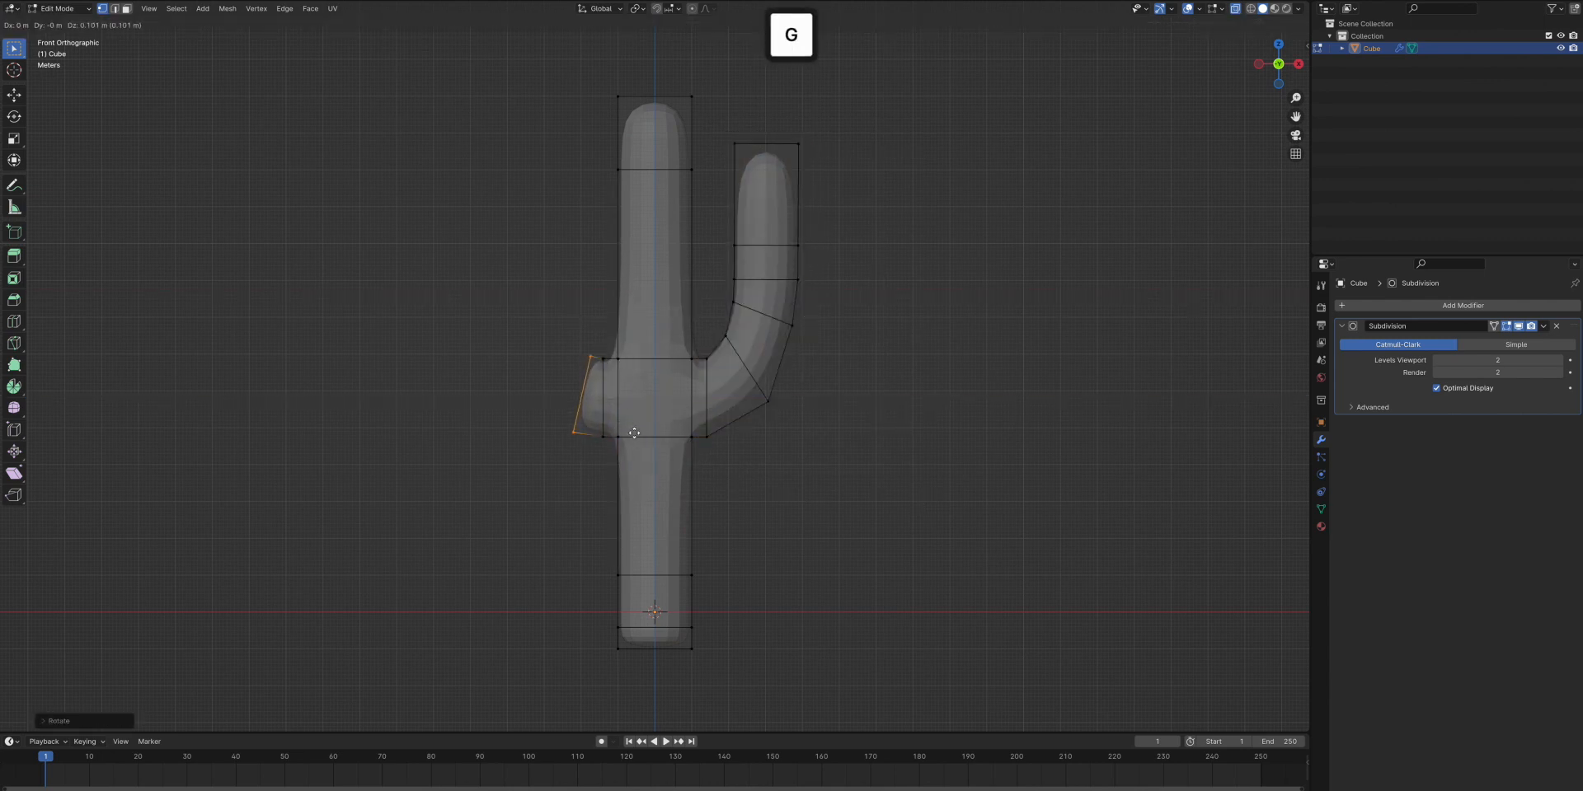
key(r)
click(616, 407)
Extrude the left arm's bend further and rotate and move its end to point more upward
key(e)
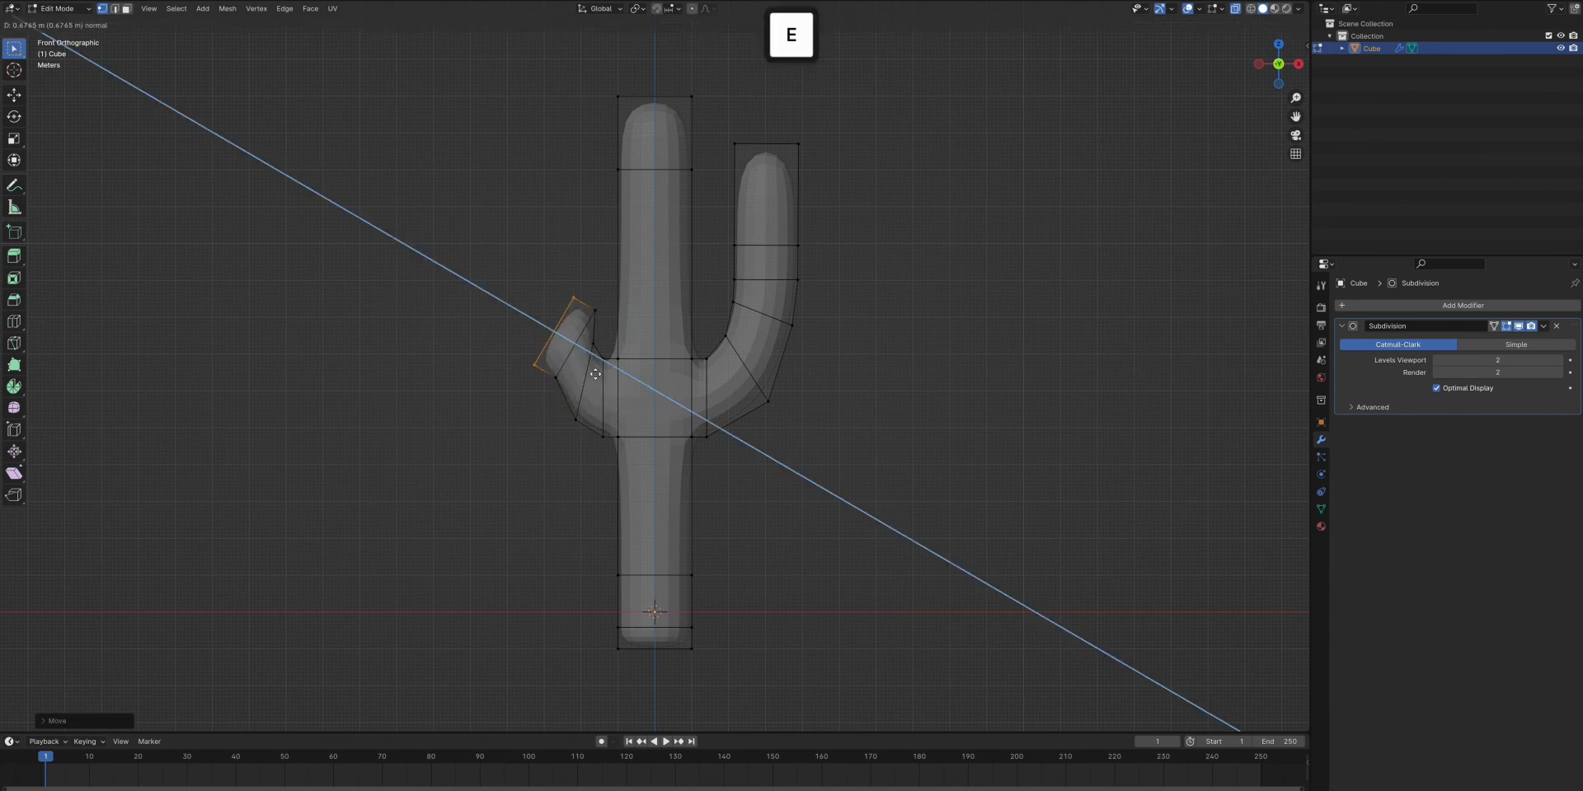
click(609, 394)
key(r)
click(642, 427)
key(g)
click(711, 383)
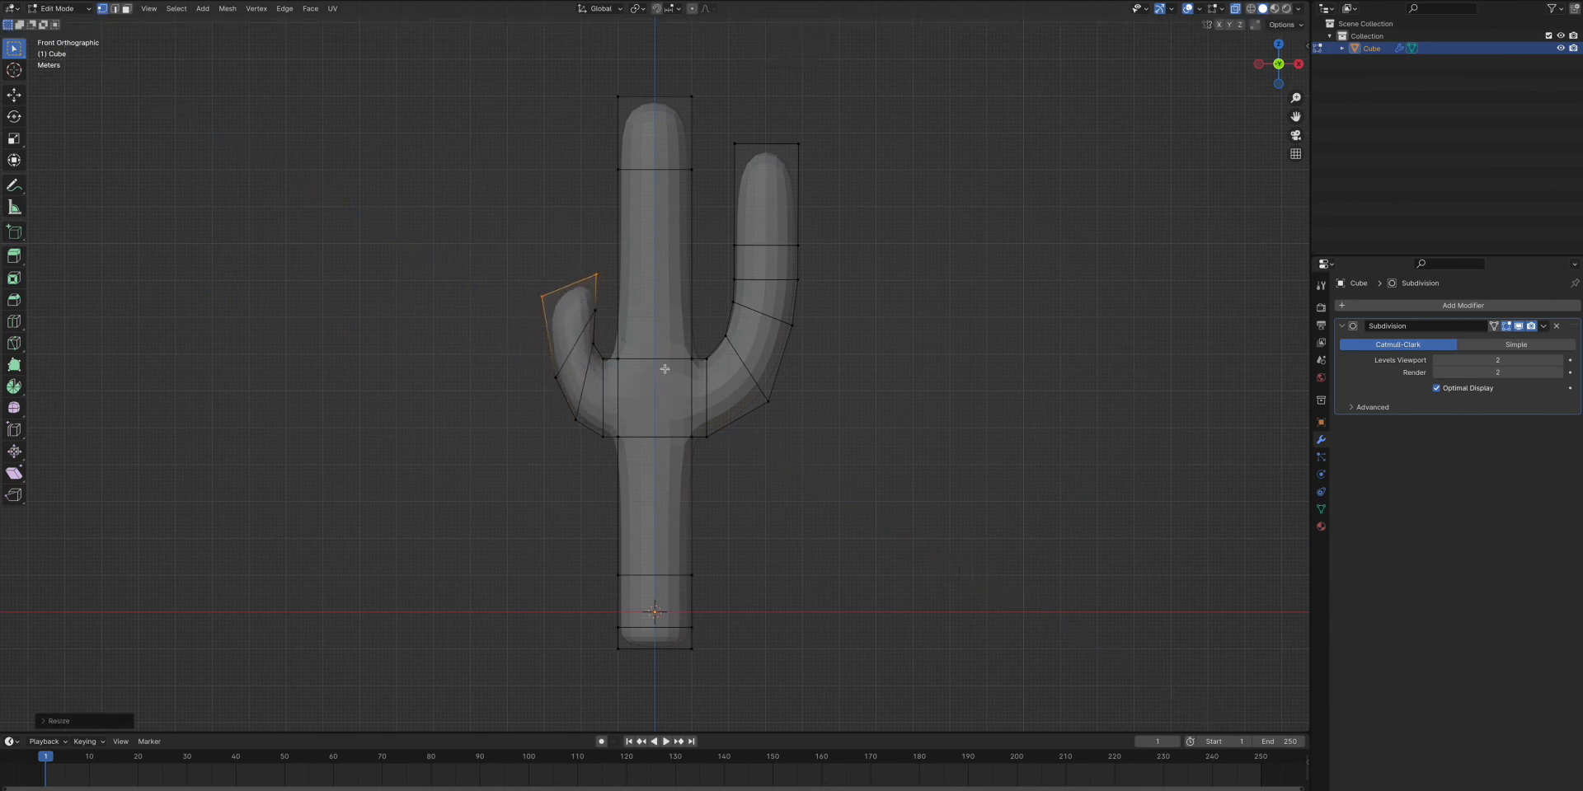
Extrude the left arm upward by two segments, rotating and moving the end of the first nearly level
key(e)
click(668, 277)
key(r)
click(663, 345)
key(g)
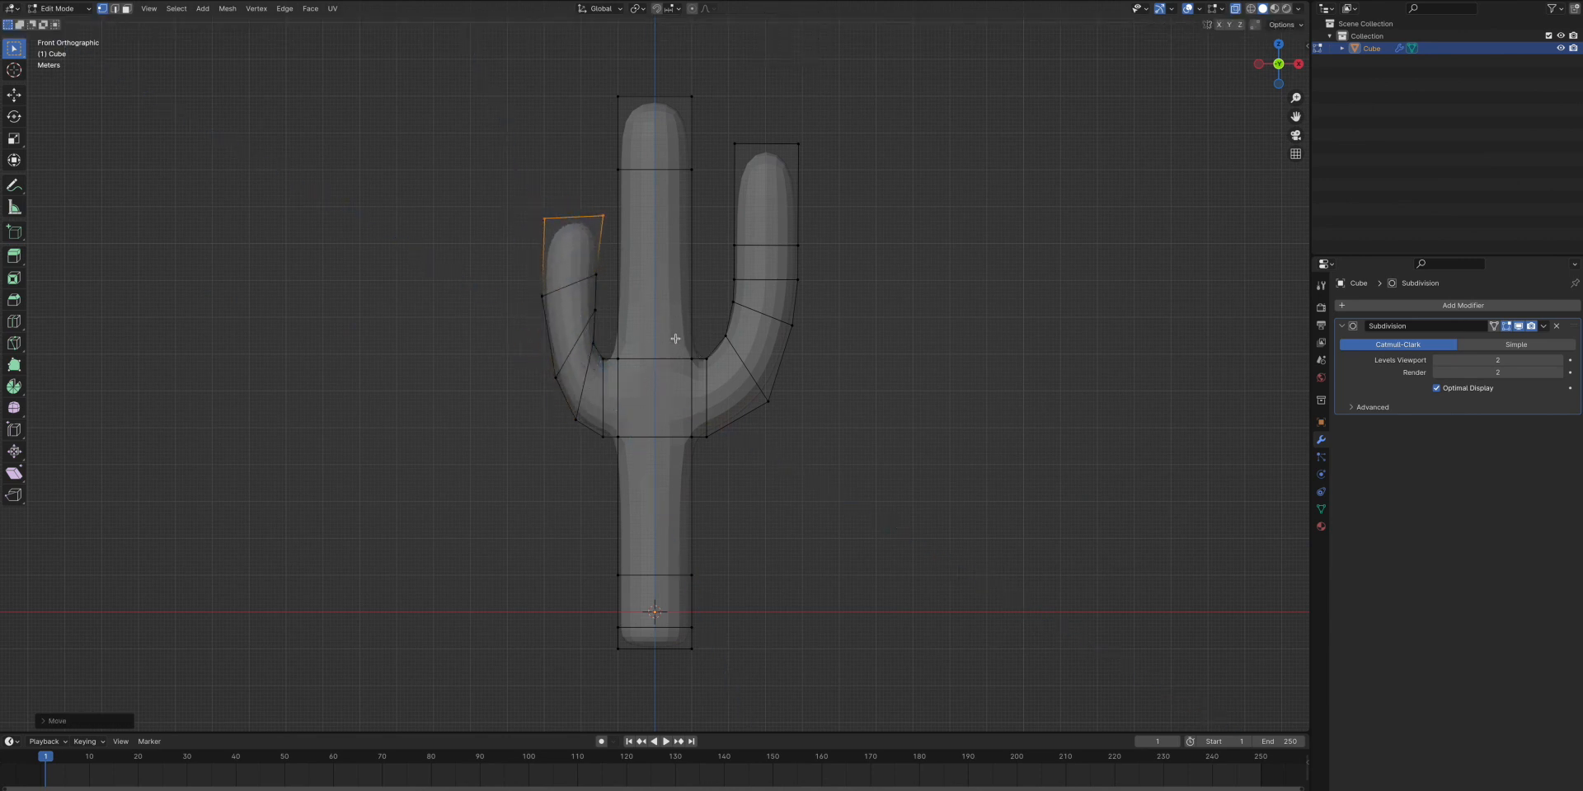
key(e)
click(699, 294)
Move the edge loops just above the right arm's bend slightly down and scale them smaller
drag(700, 268, 841, 336)
key(g)
click(840, 335)
key(s)
click(834, 332)
click(826, 194)
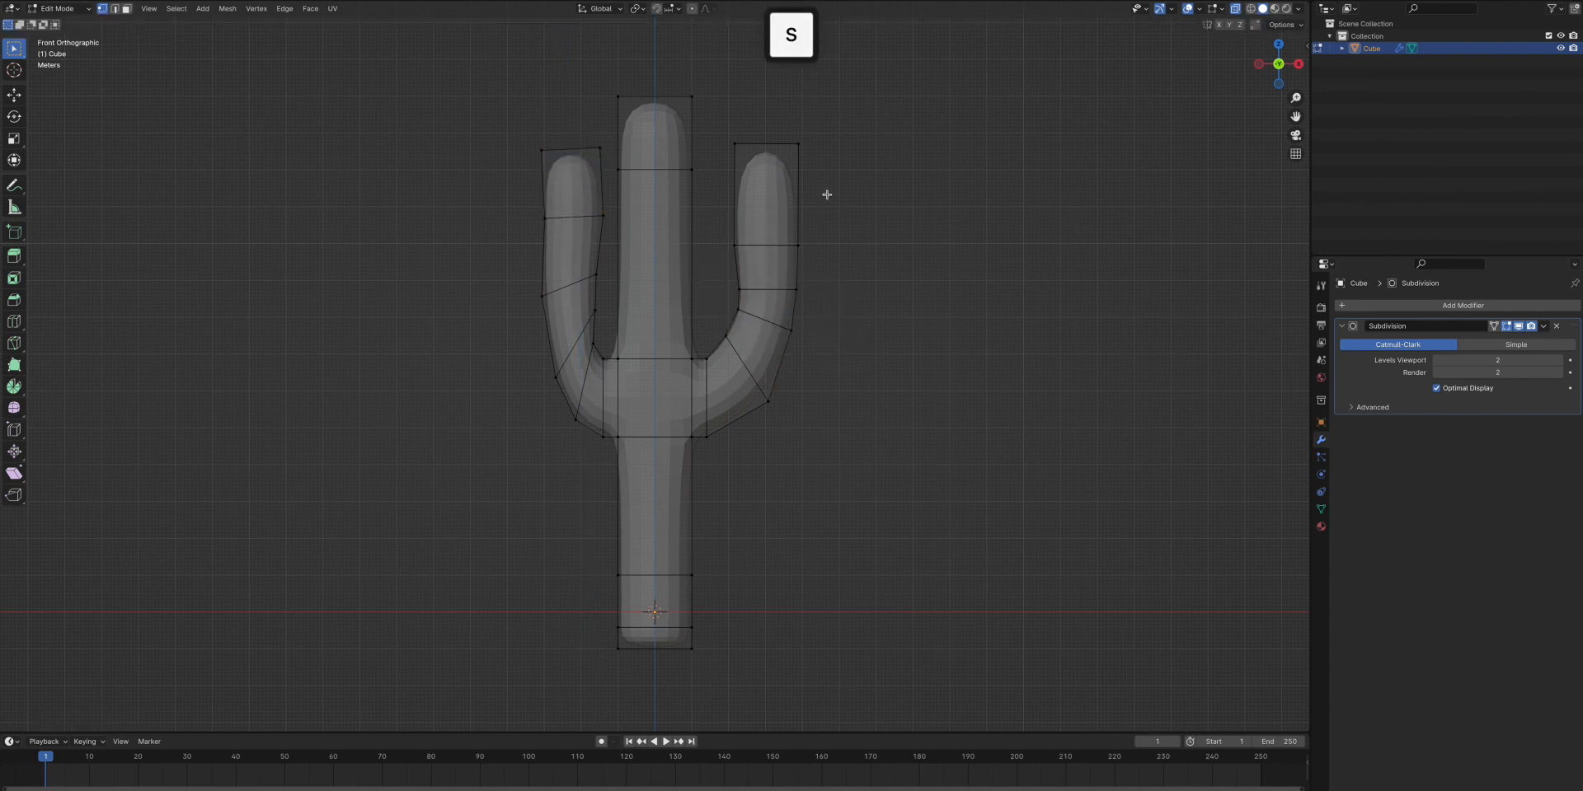
Extrude the right arm's top face slightly upward and scale it down into a tapered tip
key(e)
click(902, 183)
key(s)
click(840, 161)
Move the edge loop below the right arm's tapered tip down along Z
drag(841, 163, 699, 140)
key(g)
key(z)
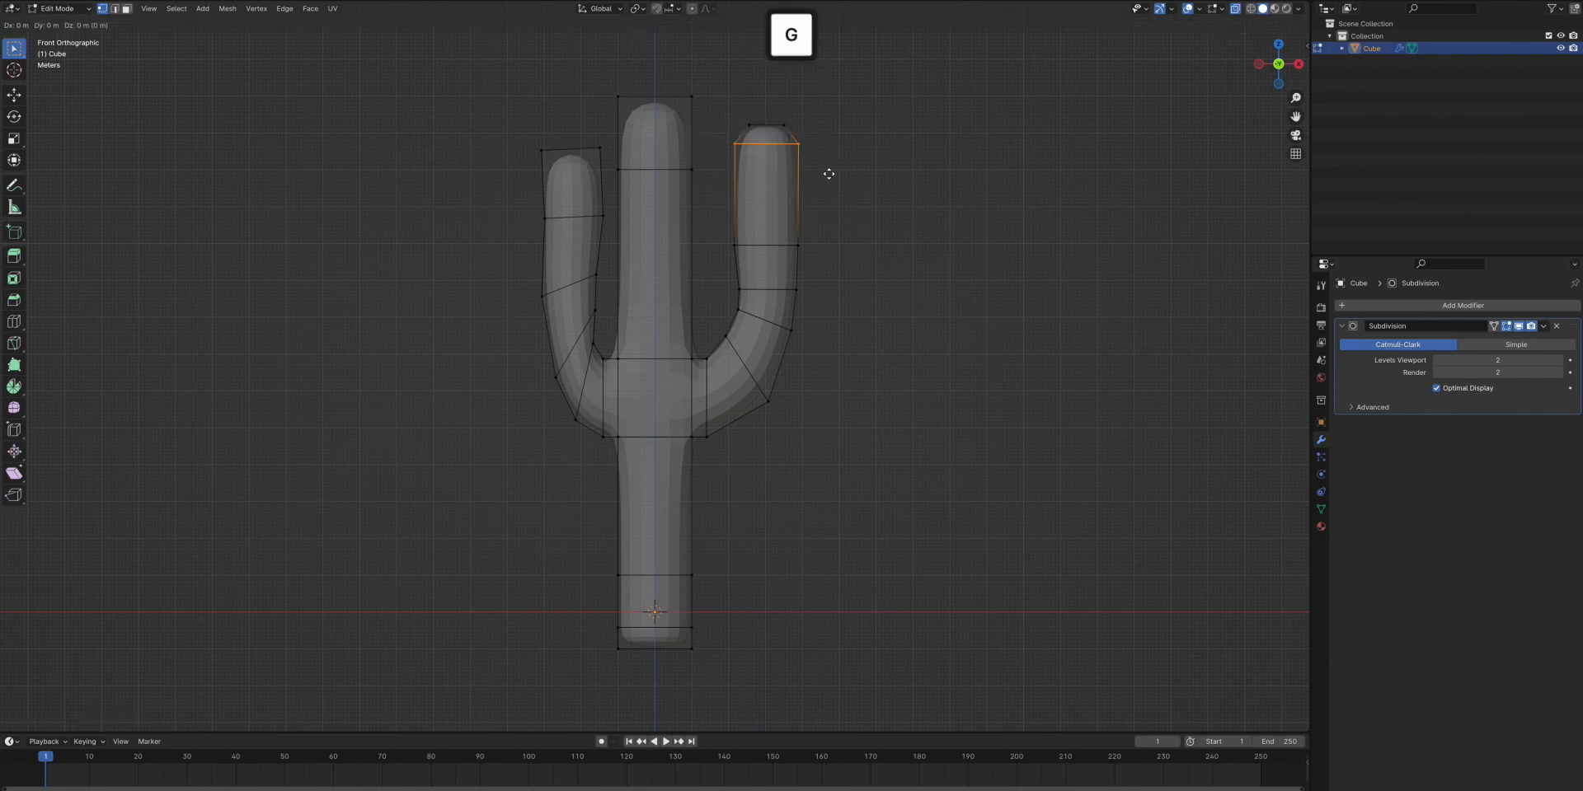
click(829, 184)
Move the two lower outer corners of the right arm's bend up and inward to smooth the curve
click(872, 295)
key(g)
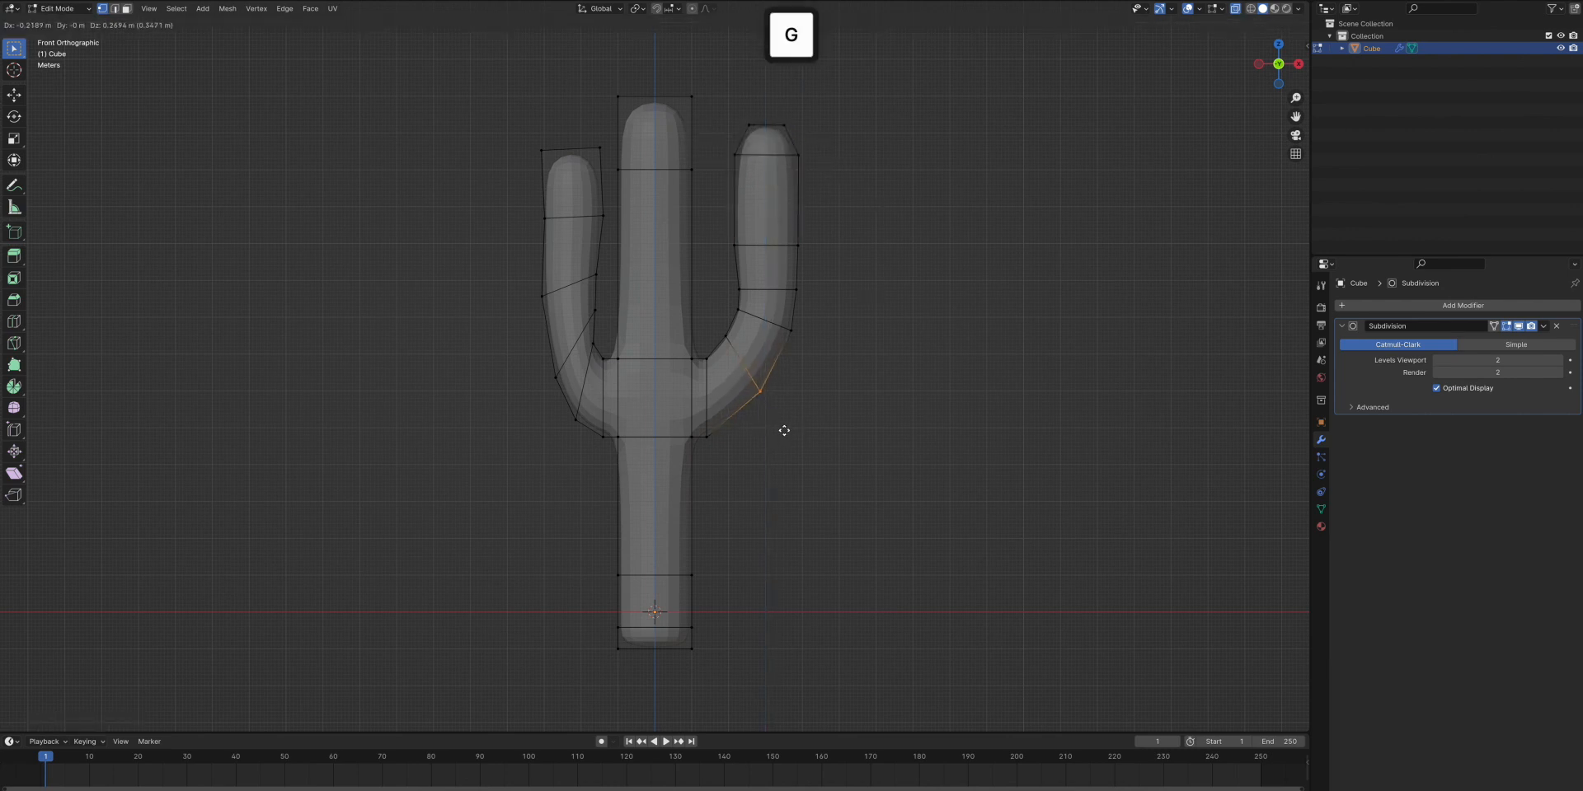
click(776, 430)
click(748, 445)
drag(691, 421, 727, 455)
key(g)
click(733, 445)
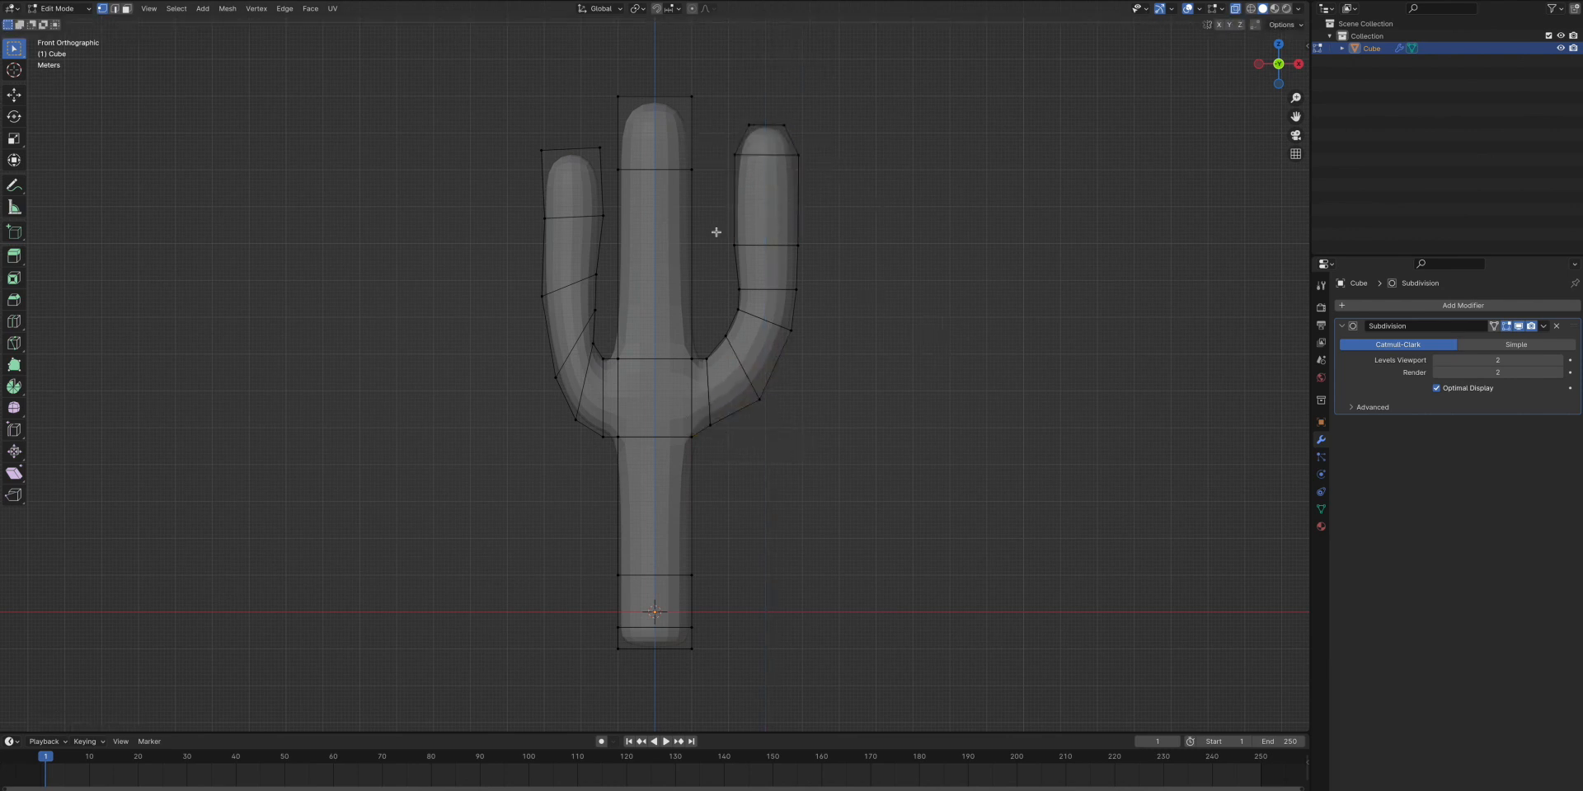
Scale the middle edge loop of the right arm's vertical section slightly narrower
alt+click(742, 245)
key(s)
click(863, 268)
Flatten the tilted edge loop above the left arm's bend with a Z scale of 0
drag(501, 126, 607, 298)
alt+click(595, 278)
key(s)
key(z)
key(0)
click(613, 283)
key(super+z)
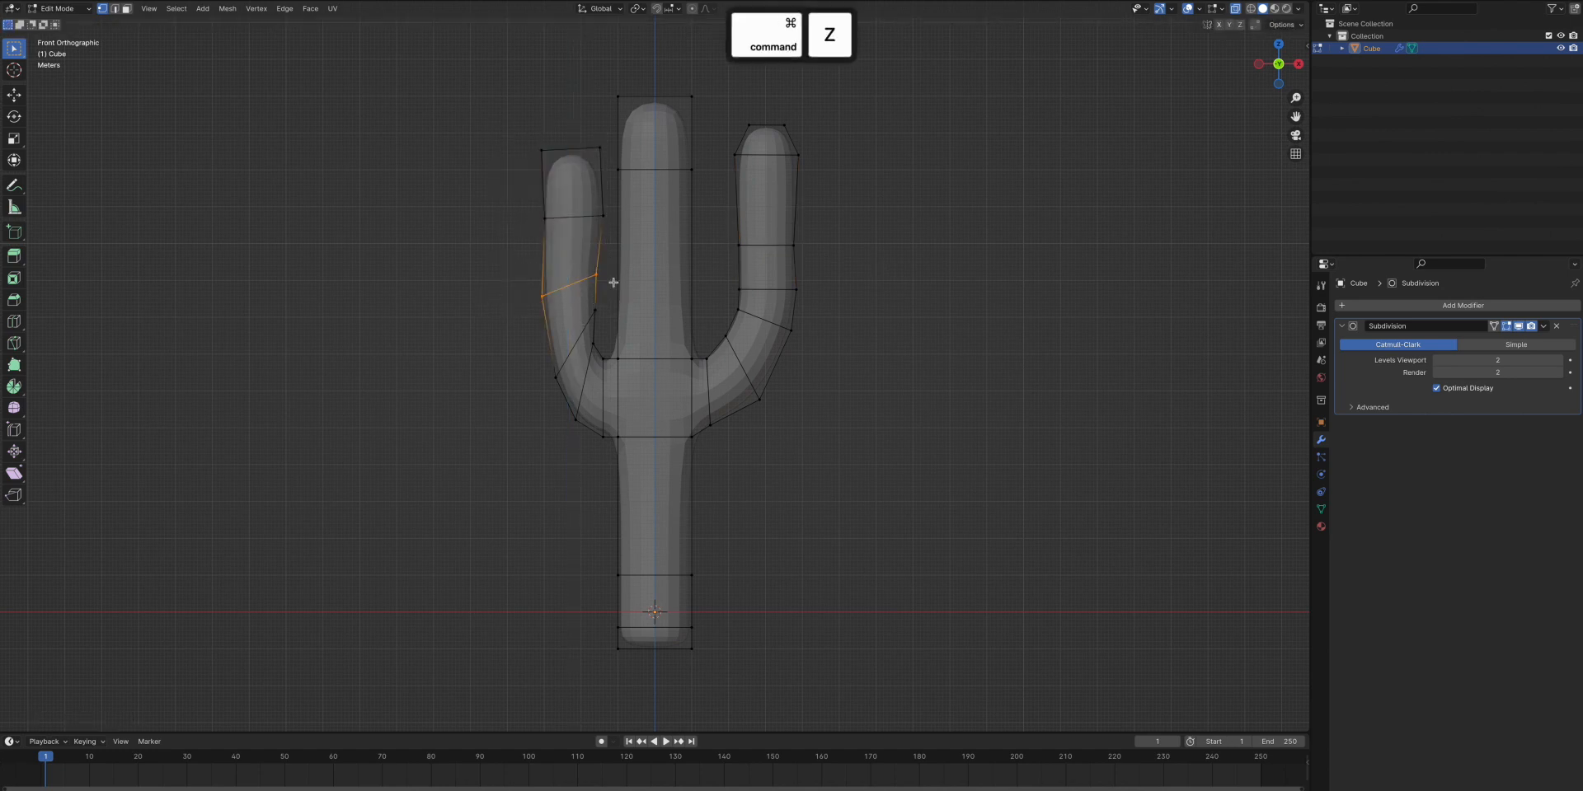
key(s)
key(z)
key(0)
key(Return)
Flatten the left arm's upper edge loop and its top face separately, each with a Z scale of 0
drag(616, 236, 610, 133)
key(s)
key(z)
key(0)
key(Return)
key(s)
key(z)
key(0)
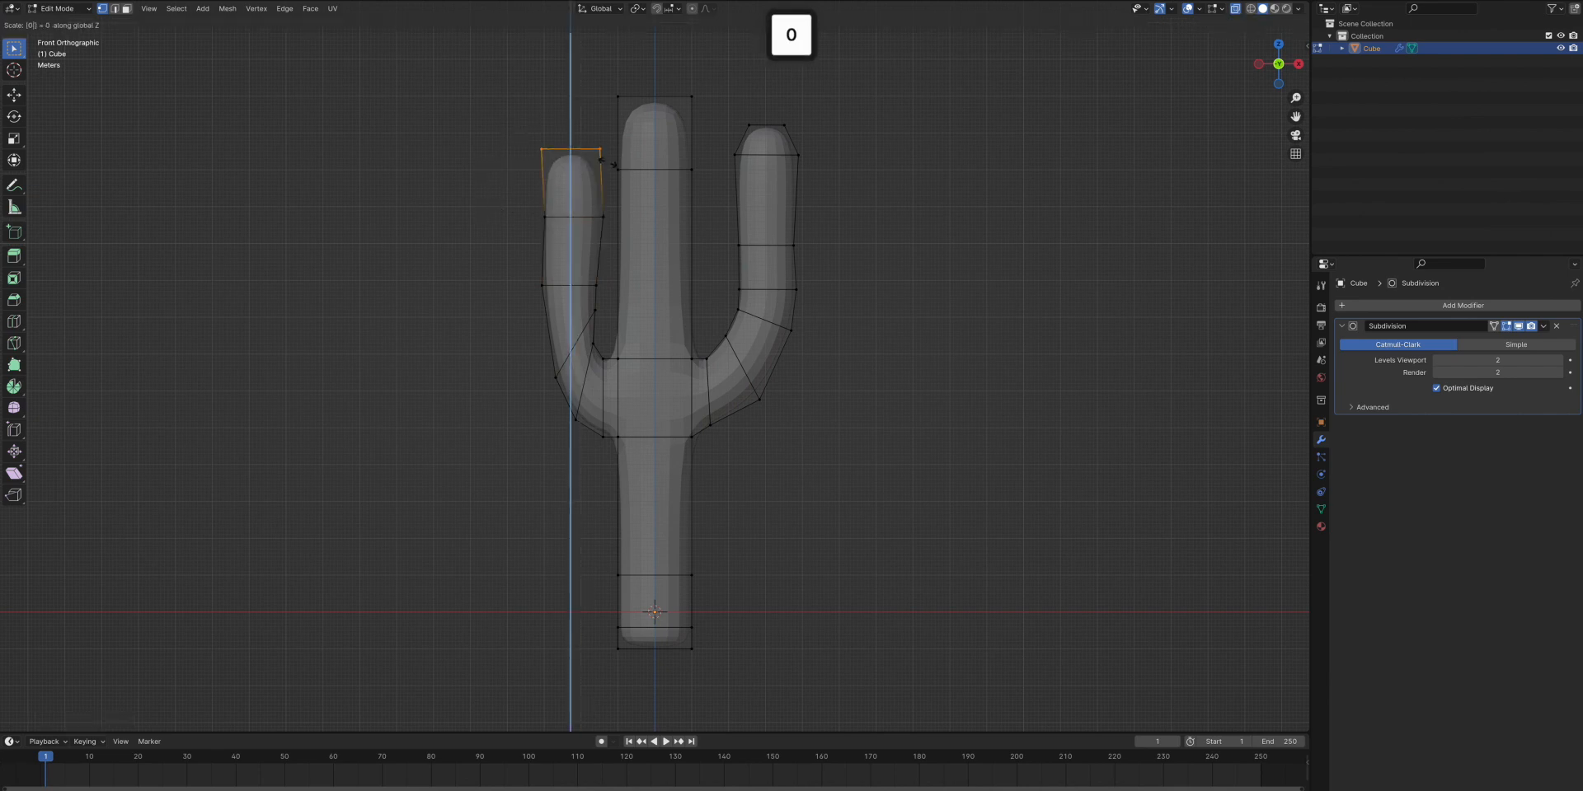
key(Return)
Flatten the right arm's lower vertical edge loop with a Z scale of 0, and move the left bend's outer corner up and outward
click(883, 207)
drag(713, 293, 713, 294)
key(s)
key(z)
key(0)
key(Return)
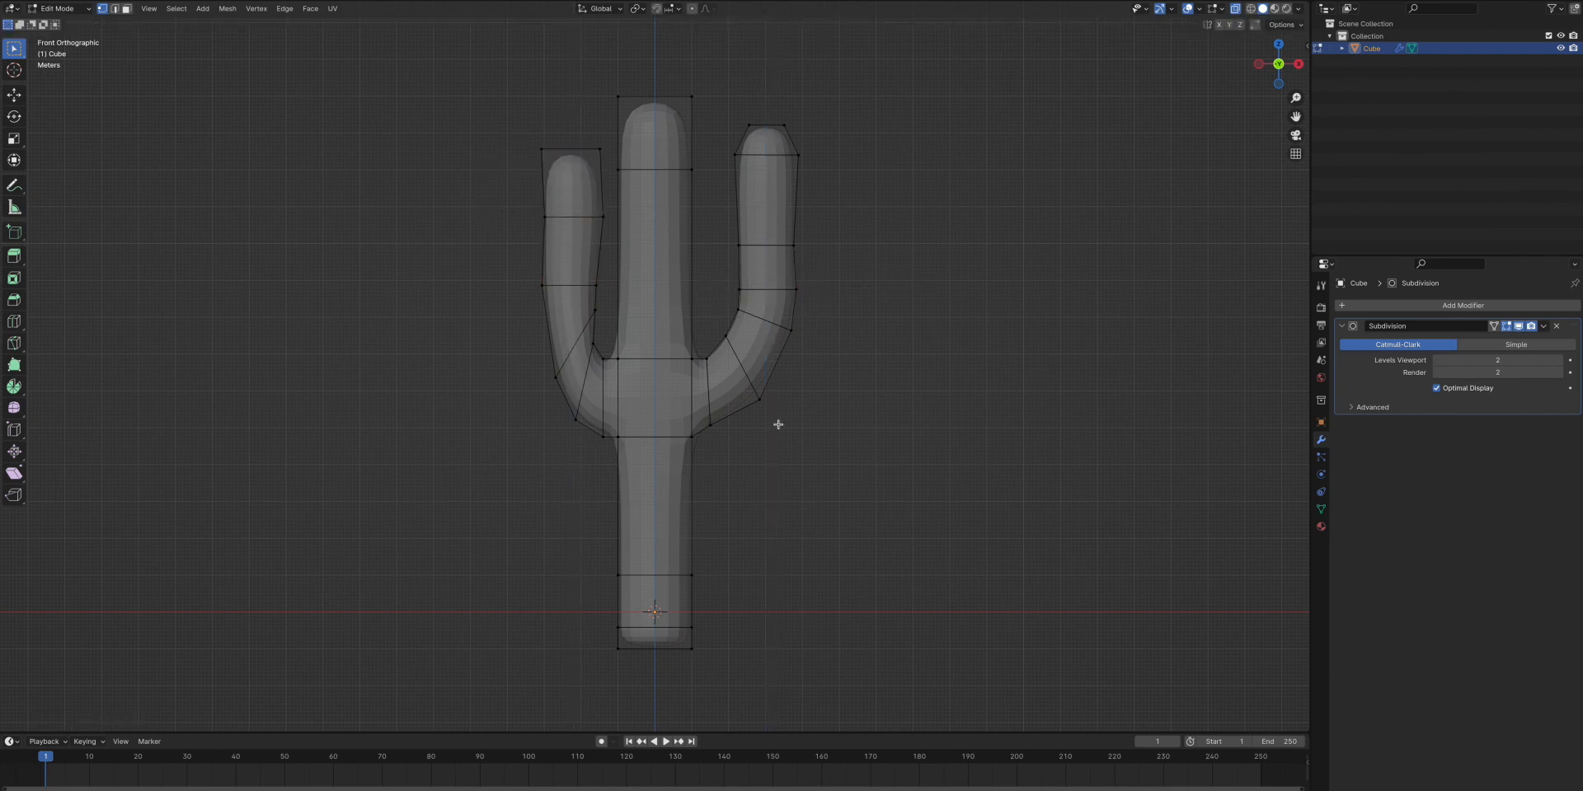
key(g)
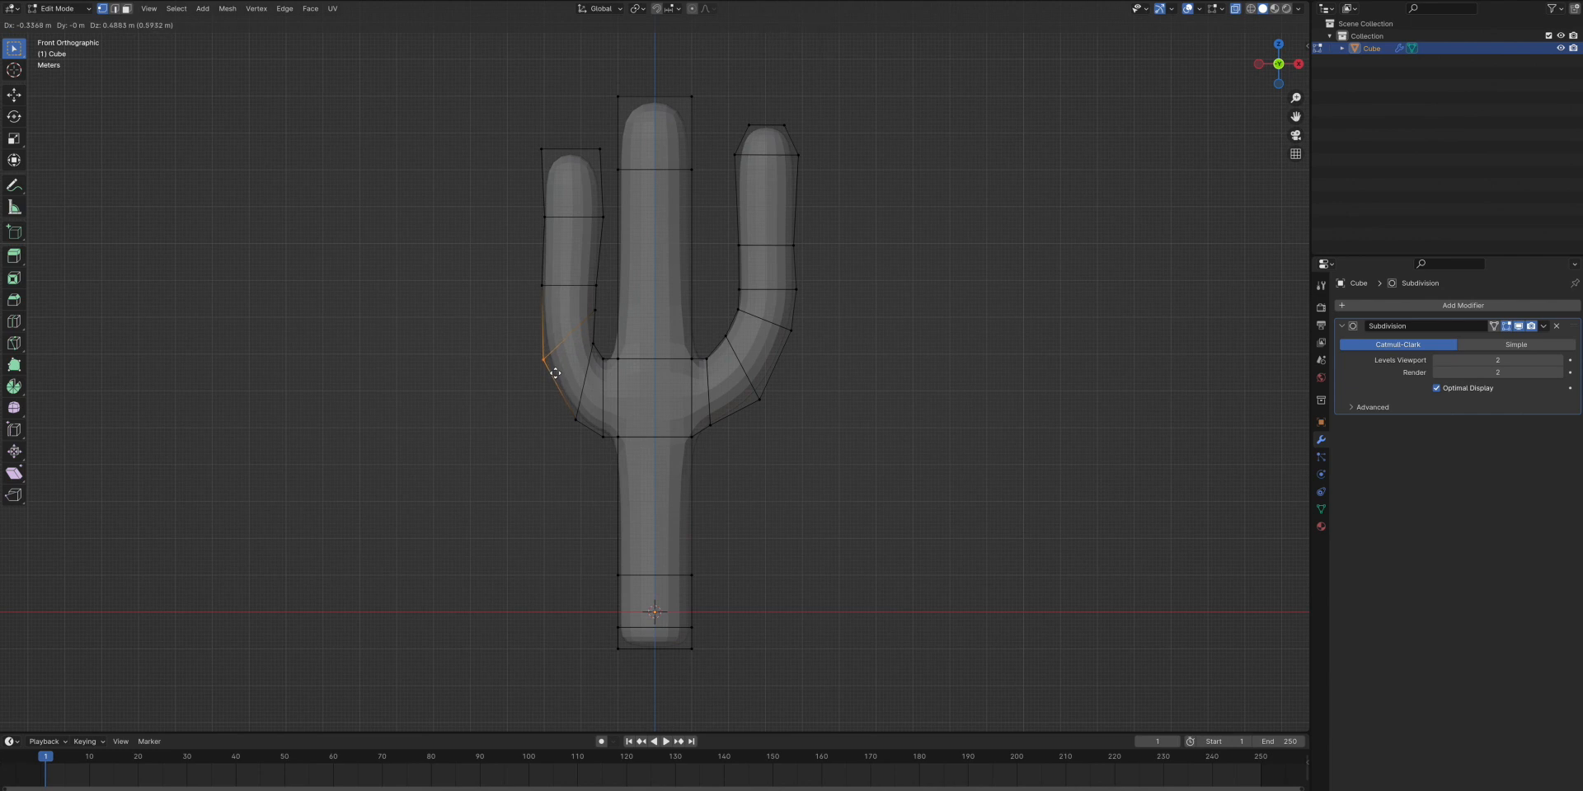
Move the arms and upper trunk about 0.7 m up along Z to lengthen the lower trunk
drag(957, 454, 376, 55)
key(g)
key(z)
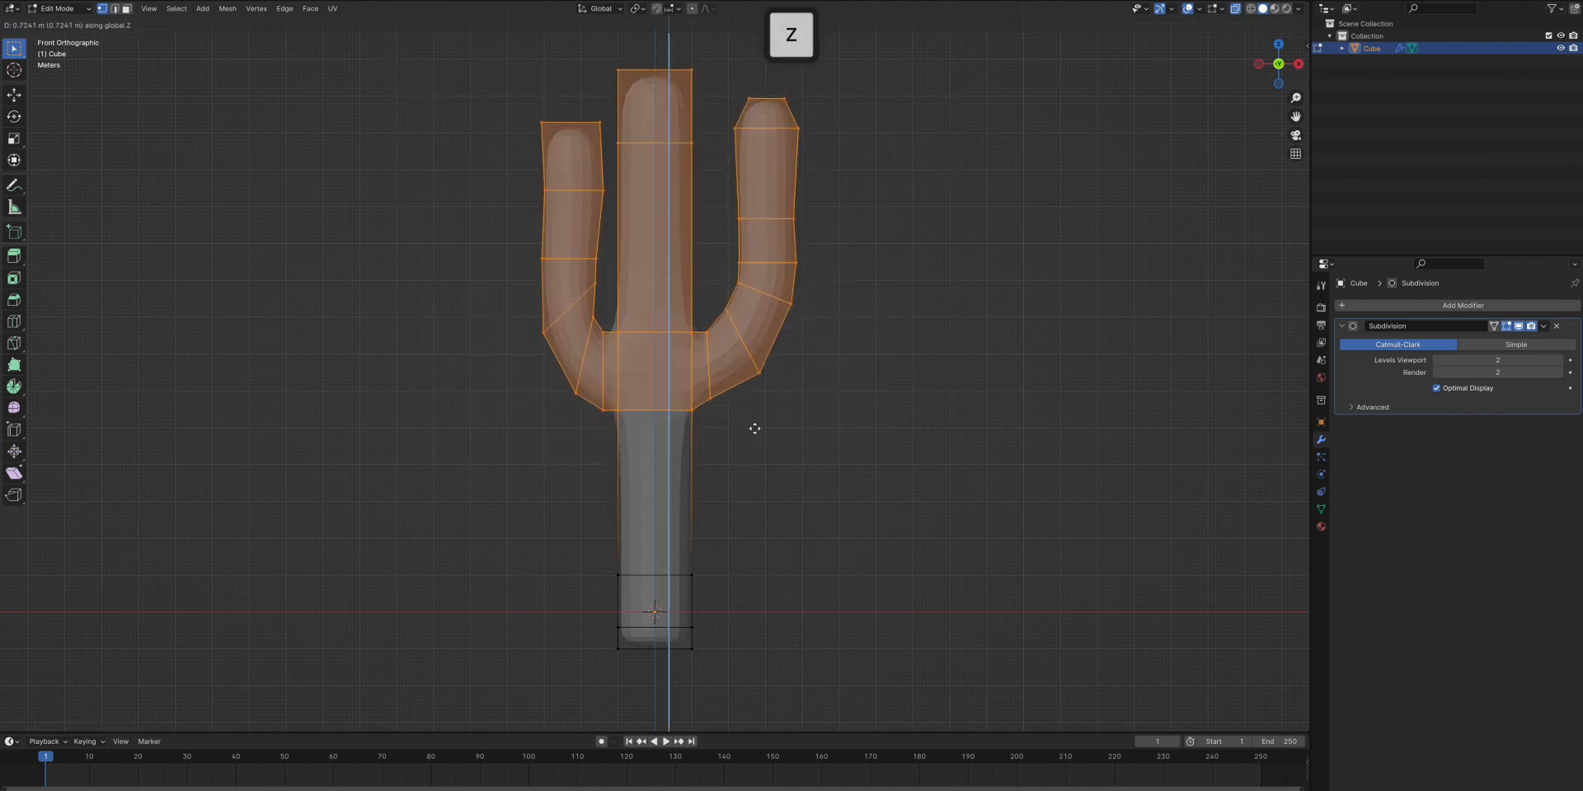
click(753, 428)
click(741, 528)
Move the trunk's right side together with the right arm inward along X to slim the trunk
drag(891, 47, 656, 665)
key(g)
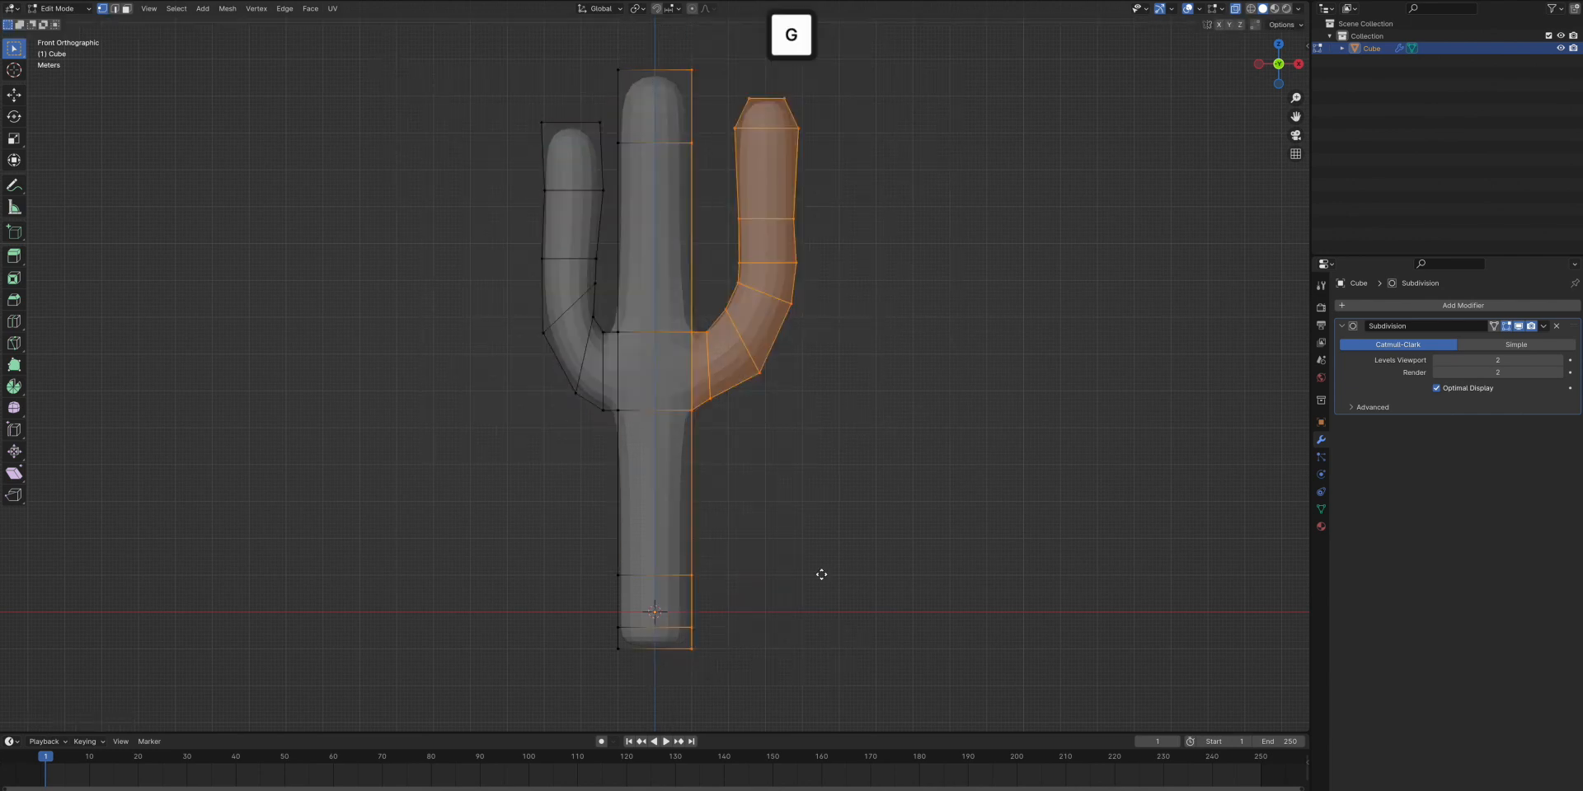
key(x)
click(809, 575)
Move the entire cactus mesh along X to centre its trunk on the origin
key(a)
key(g)
key(x)
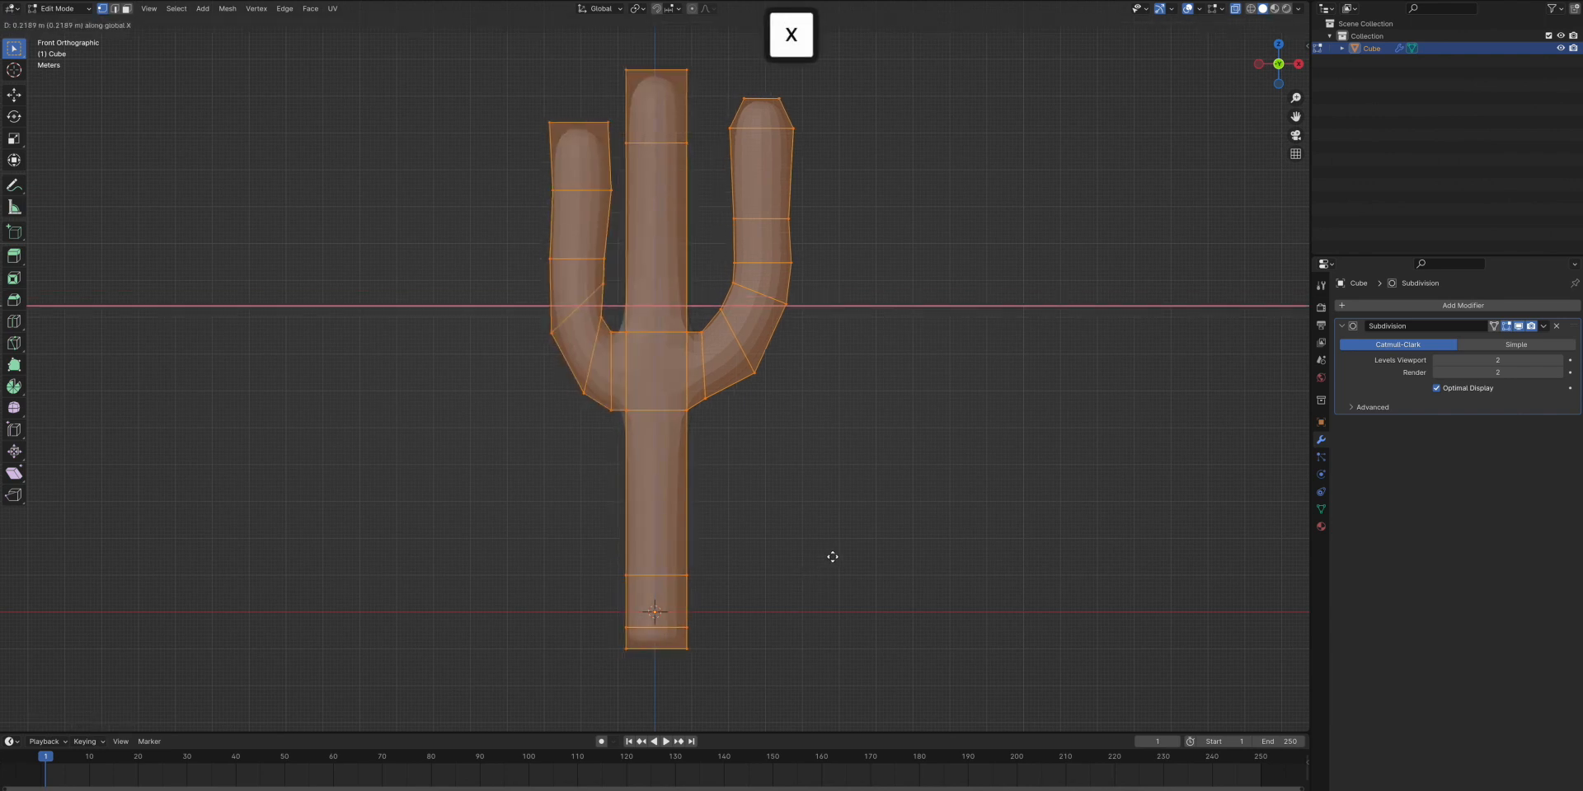
click(829, 555)
click(811, 509)
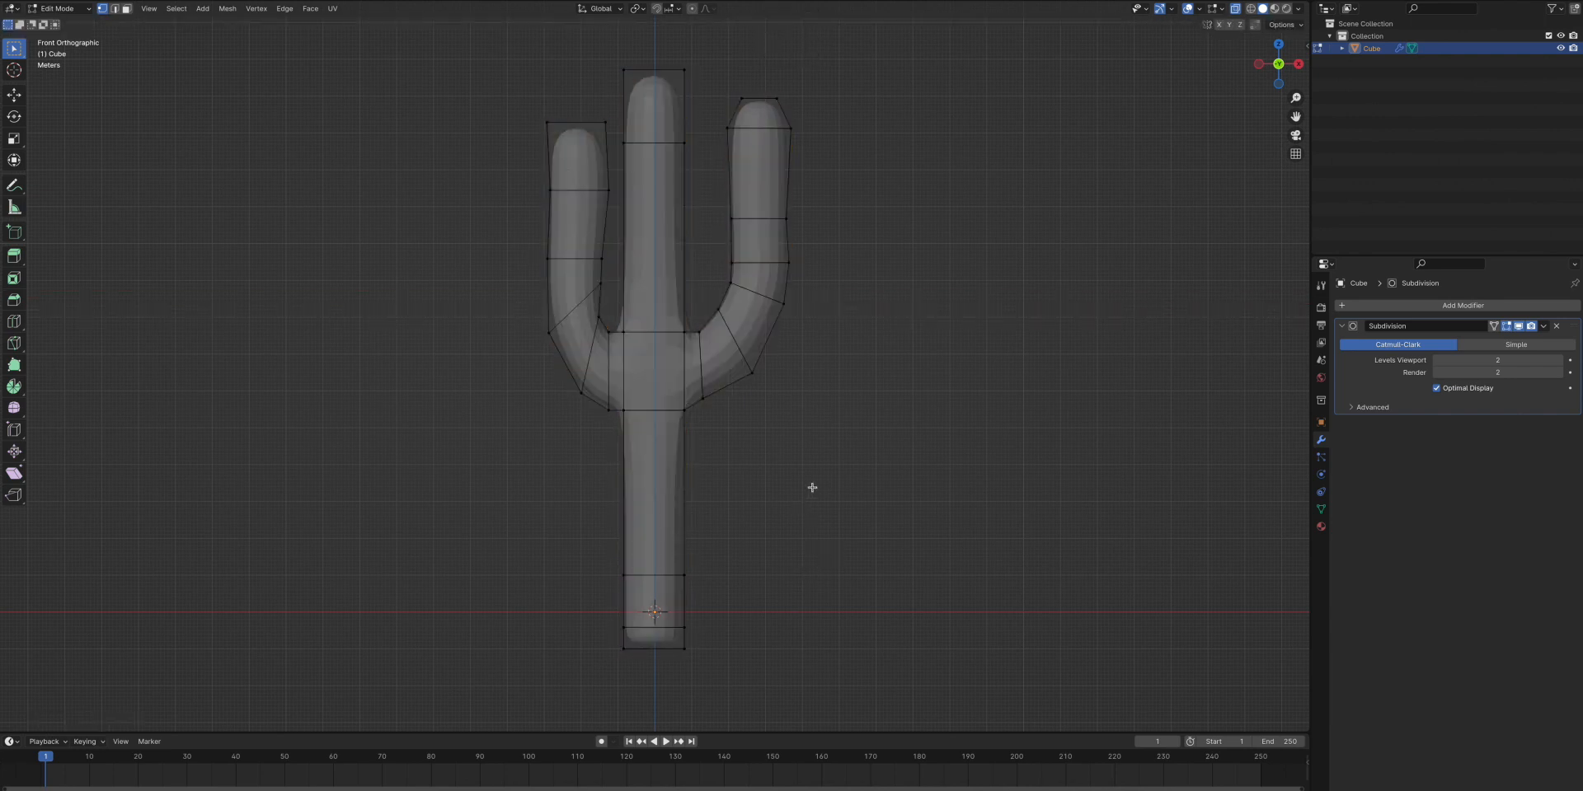
Move the lower edge loop of the arm junction slightly up along Z
drag(816, 452, 459, 403)
key(g)
key(z)
click(725, 429)
click(746, 425)
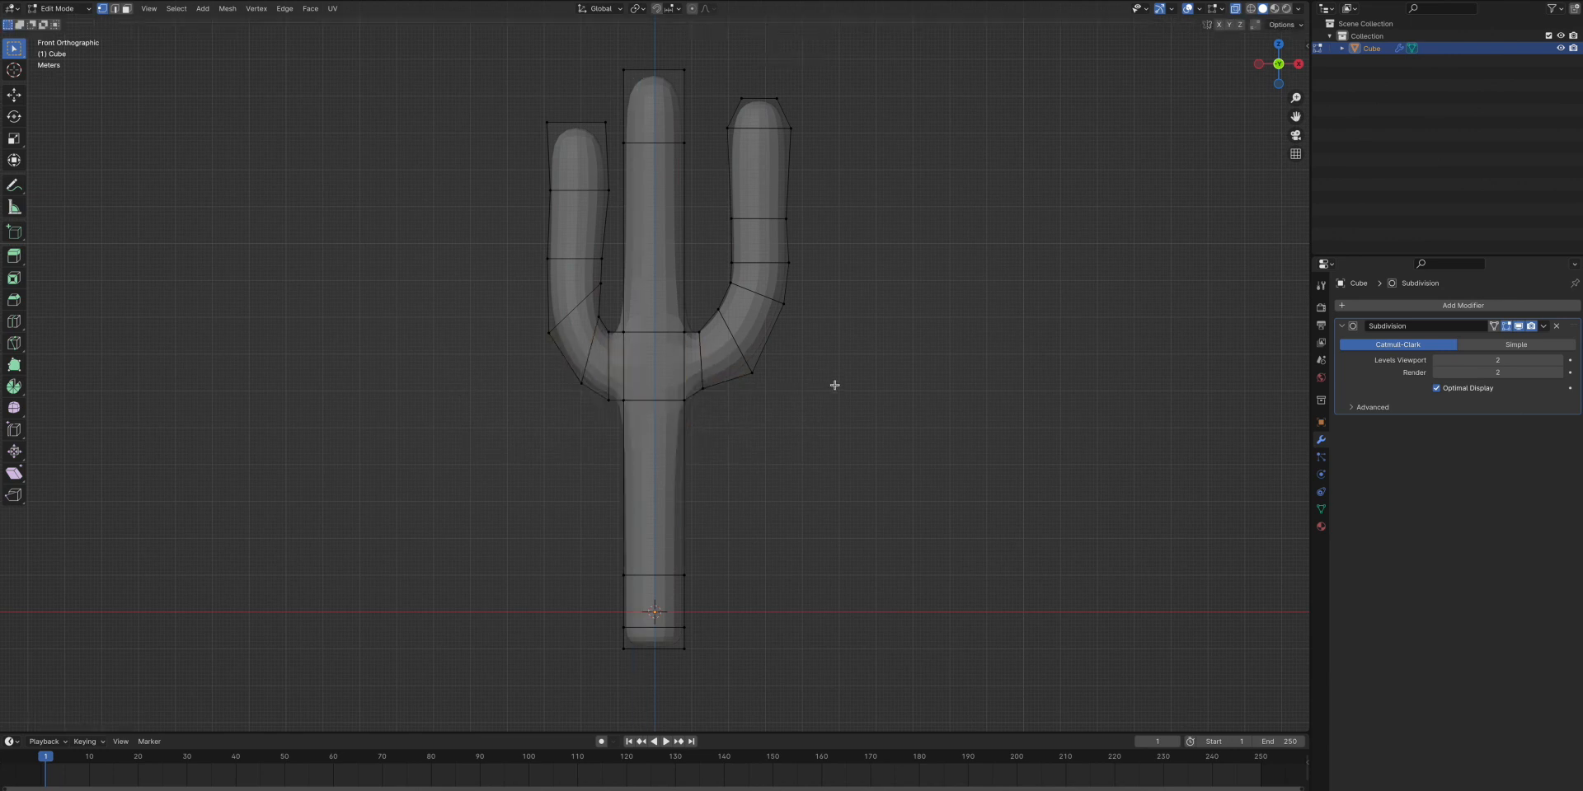
Return to Object Mode, apply smooth shading to the cactus and deselect it
key(Tab)
right_click(637, 362)
click(695, 359)
click(880, 374)
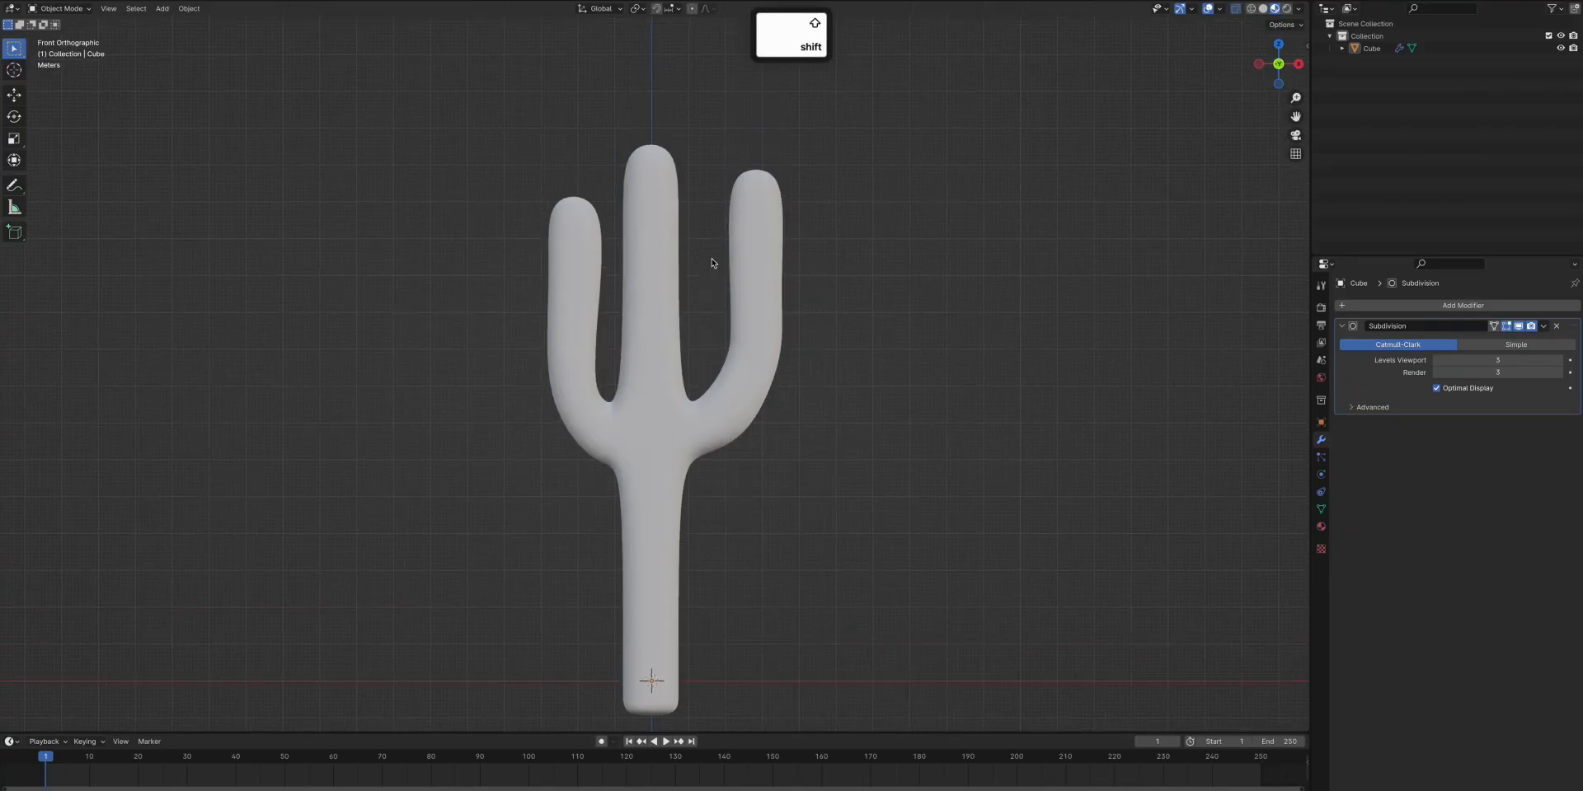
Add a UV sphere to the scene
scroll(712, 262, up, 2)
key(shift+a)
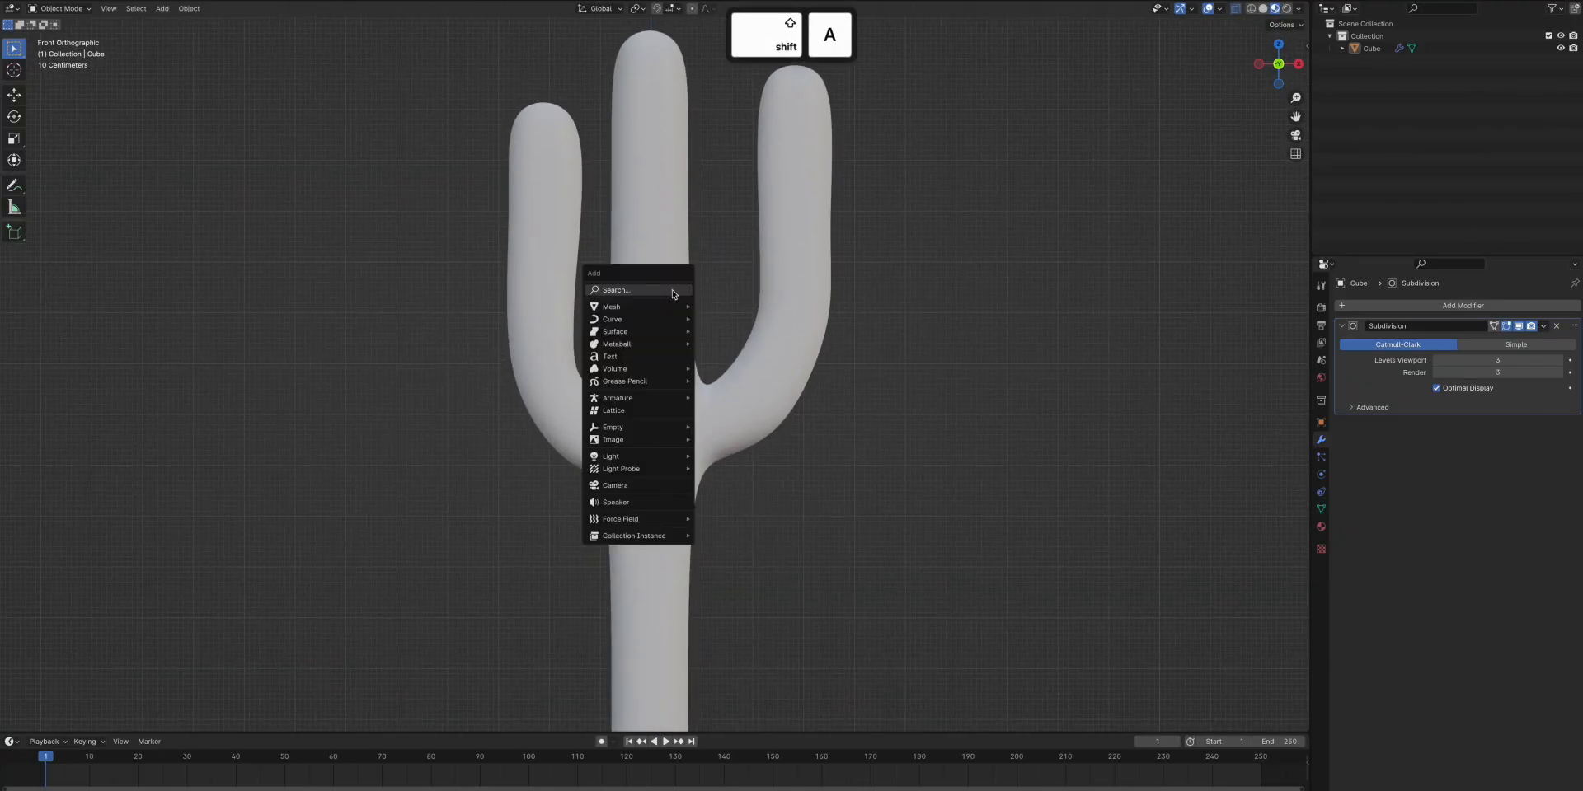
mouse_move(664, 305)
click(732, 343)
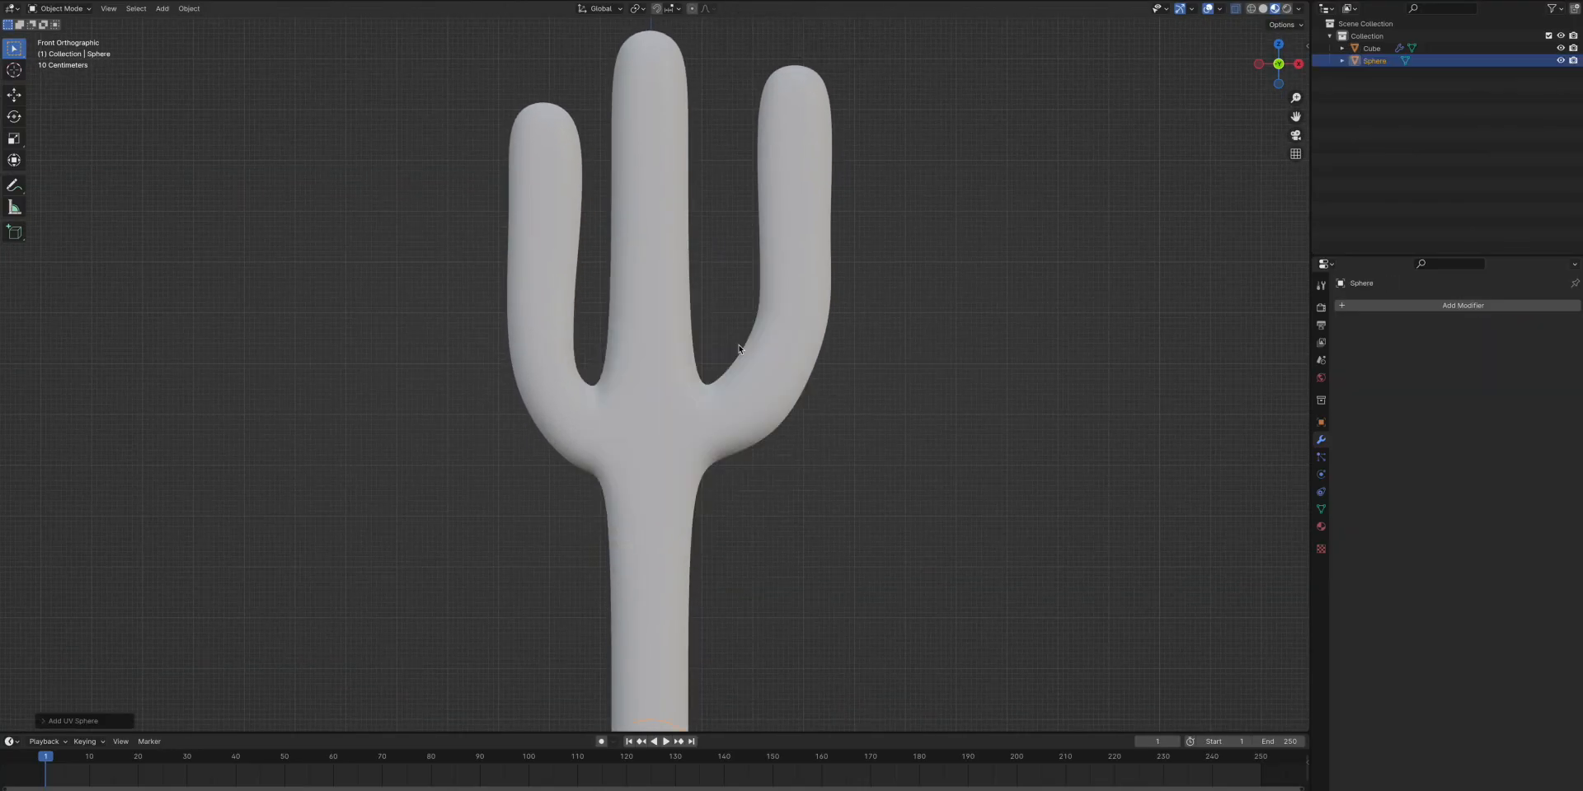
Move the sphere up along Z between the arms and forward along Y in front of the trunk, and shade it smooth
key(g)
key(z)
click(765, 19)
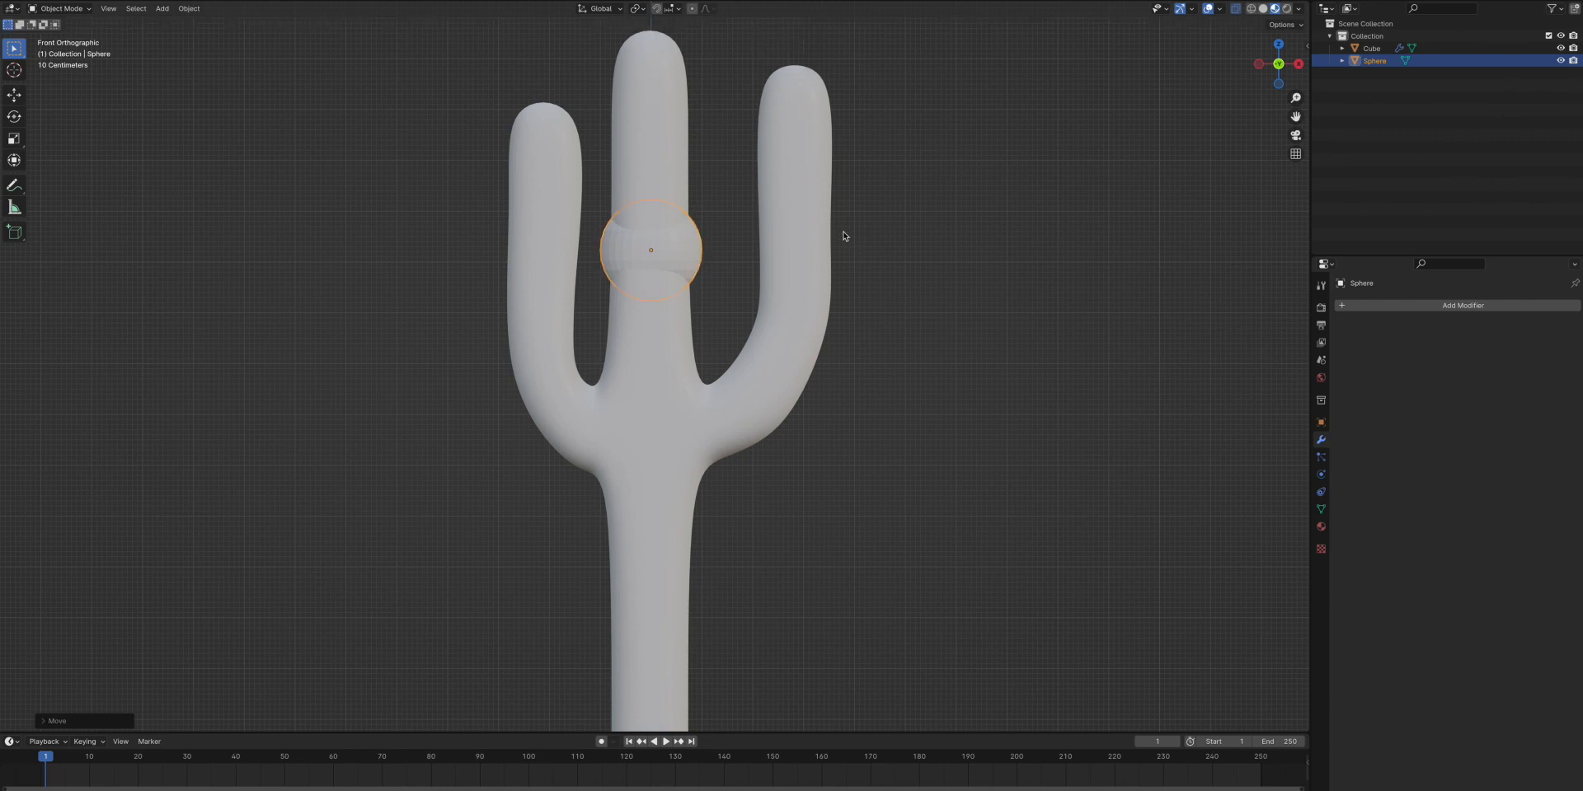
key(g)
key(x)
key(y)
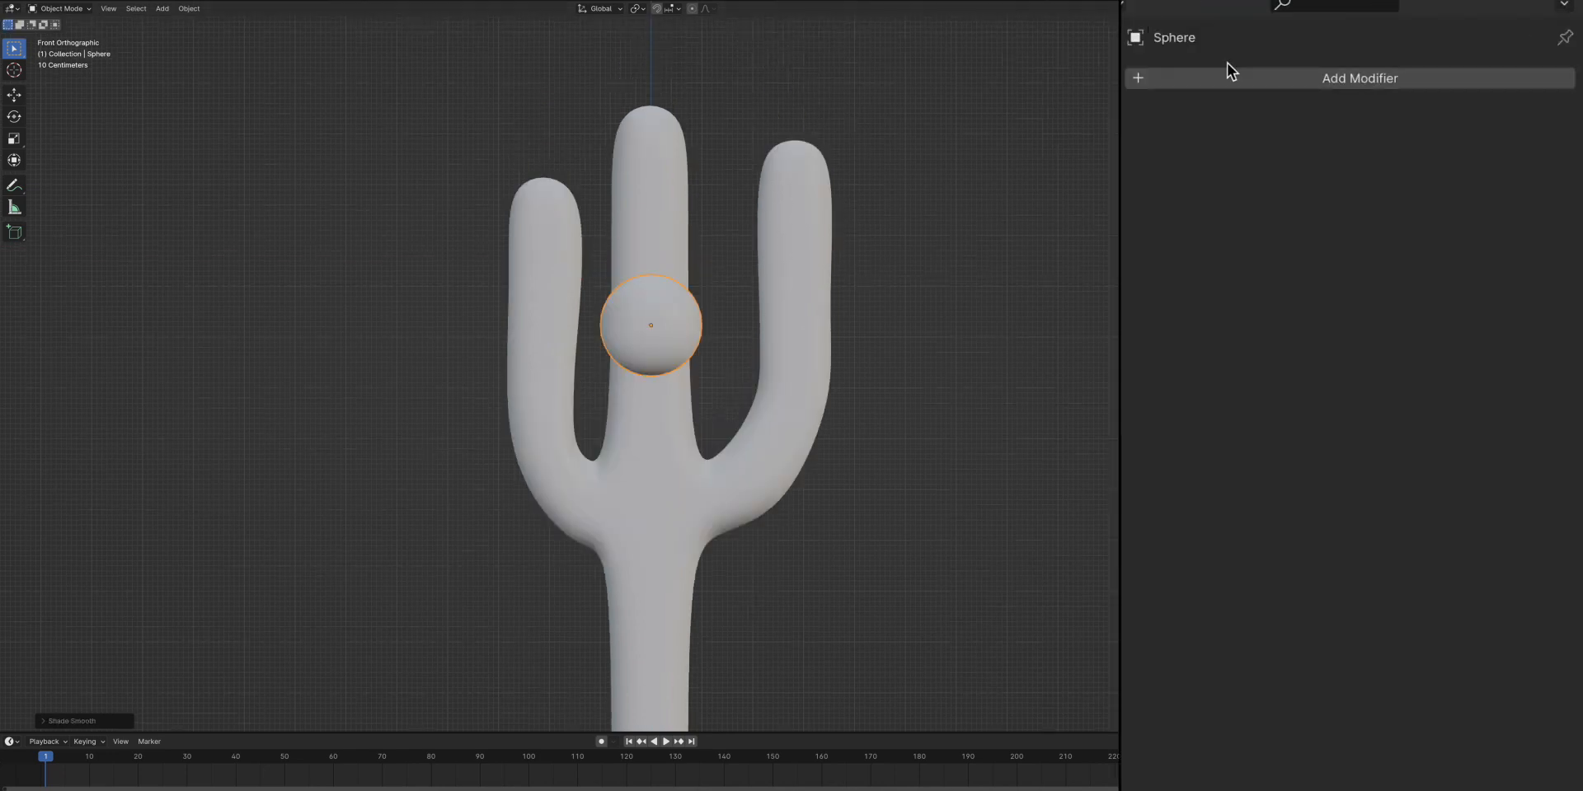
Add a Subdivision Surface modifier to the sphere and scale the sphere down to eye size, narrower than the trunk
click(1226, 66)
mouse_move(1202, 74)
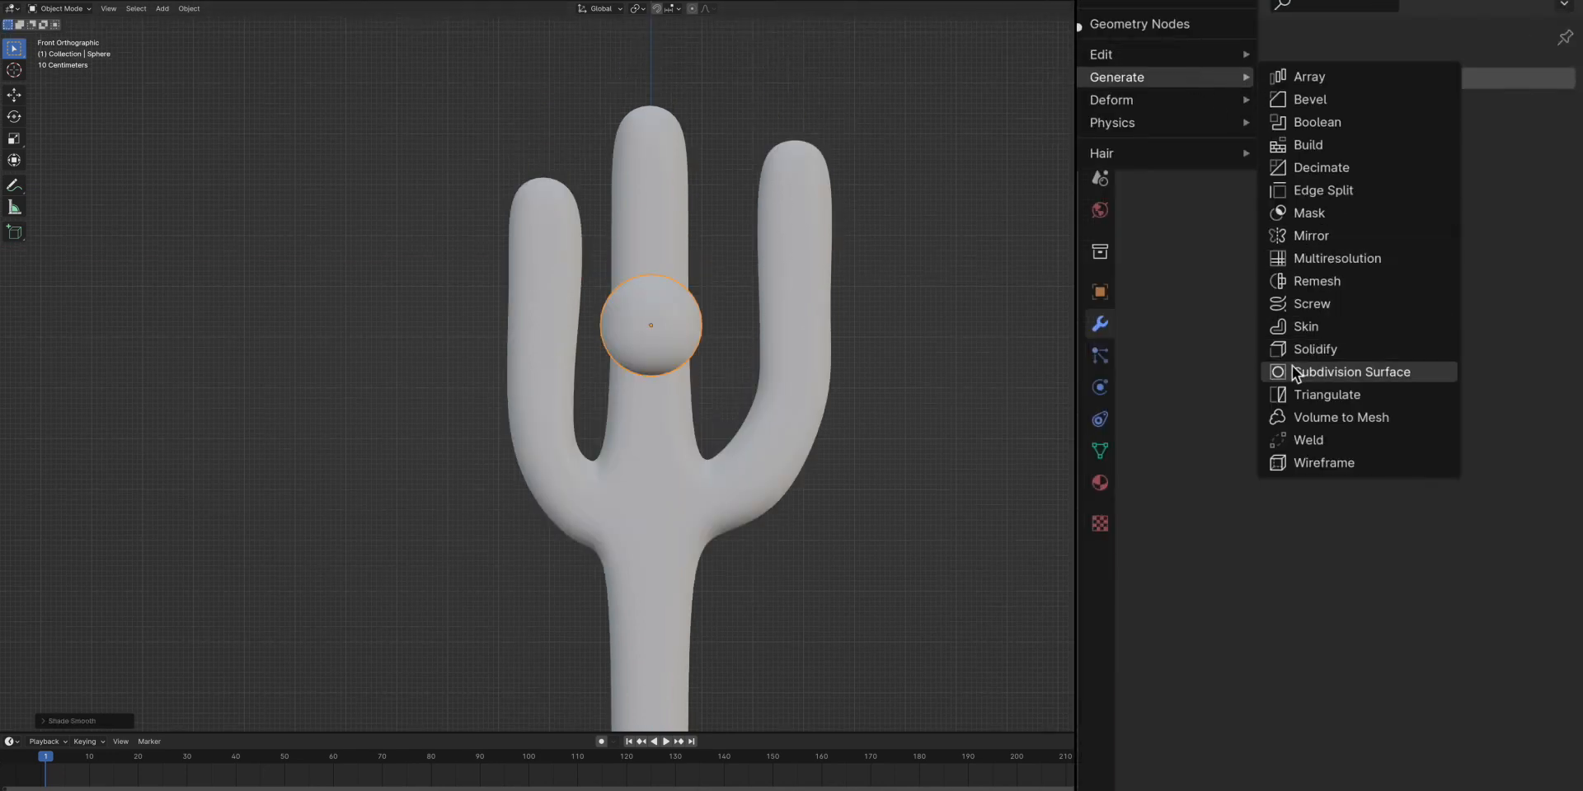
click(1427, 373)
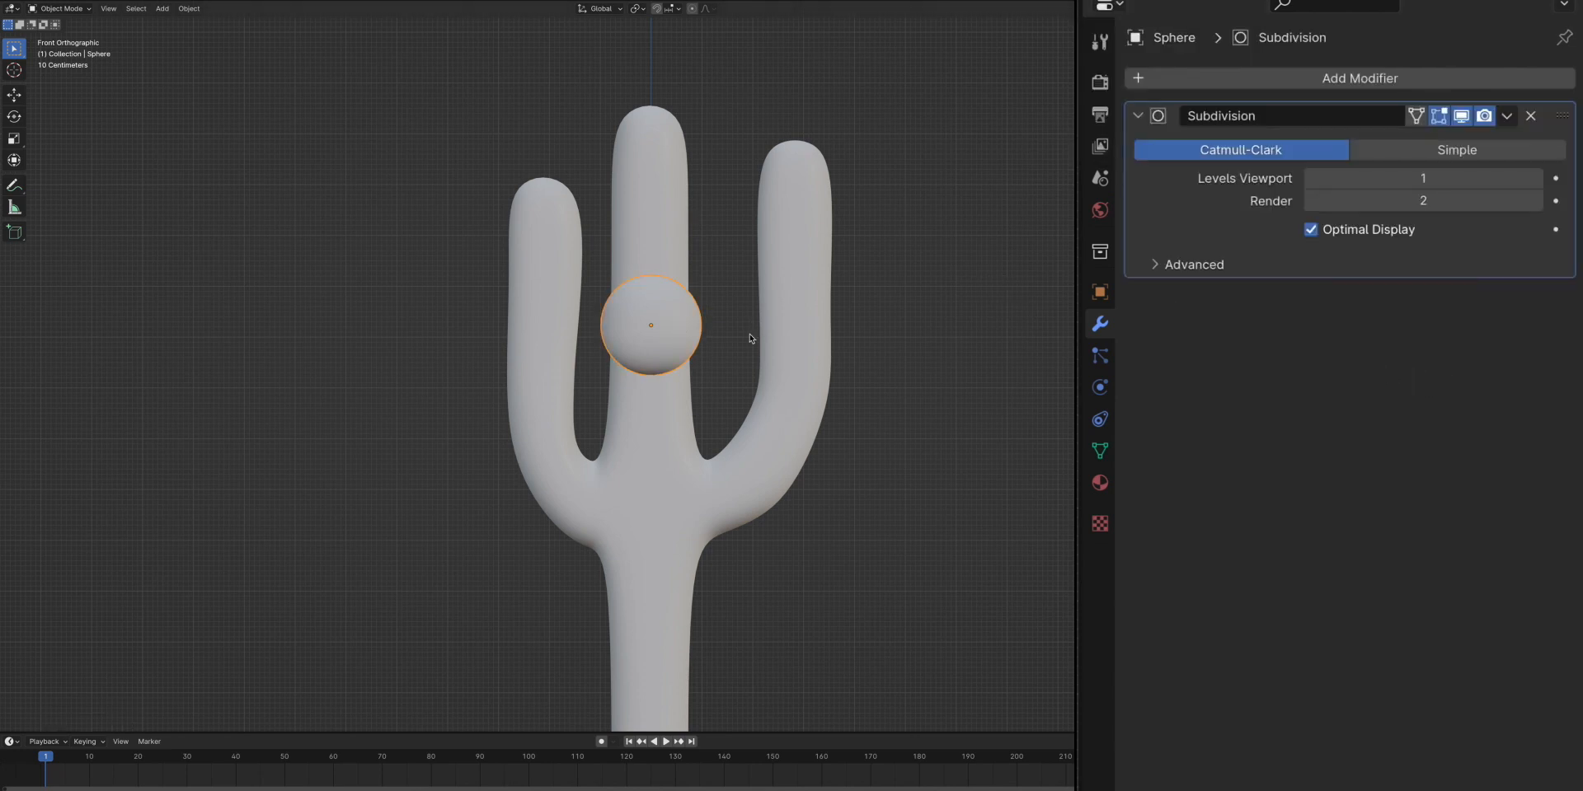
scroll(670, 379, up, 3)
key(s)
click(694, 311)
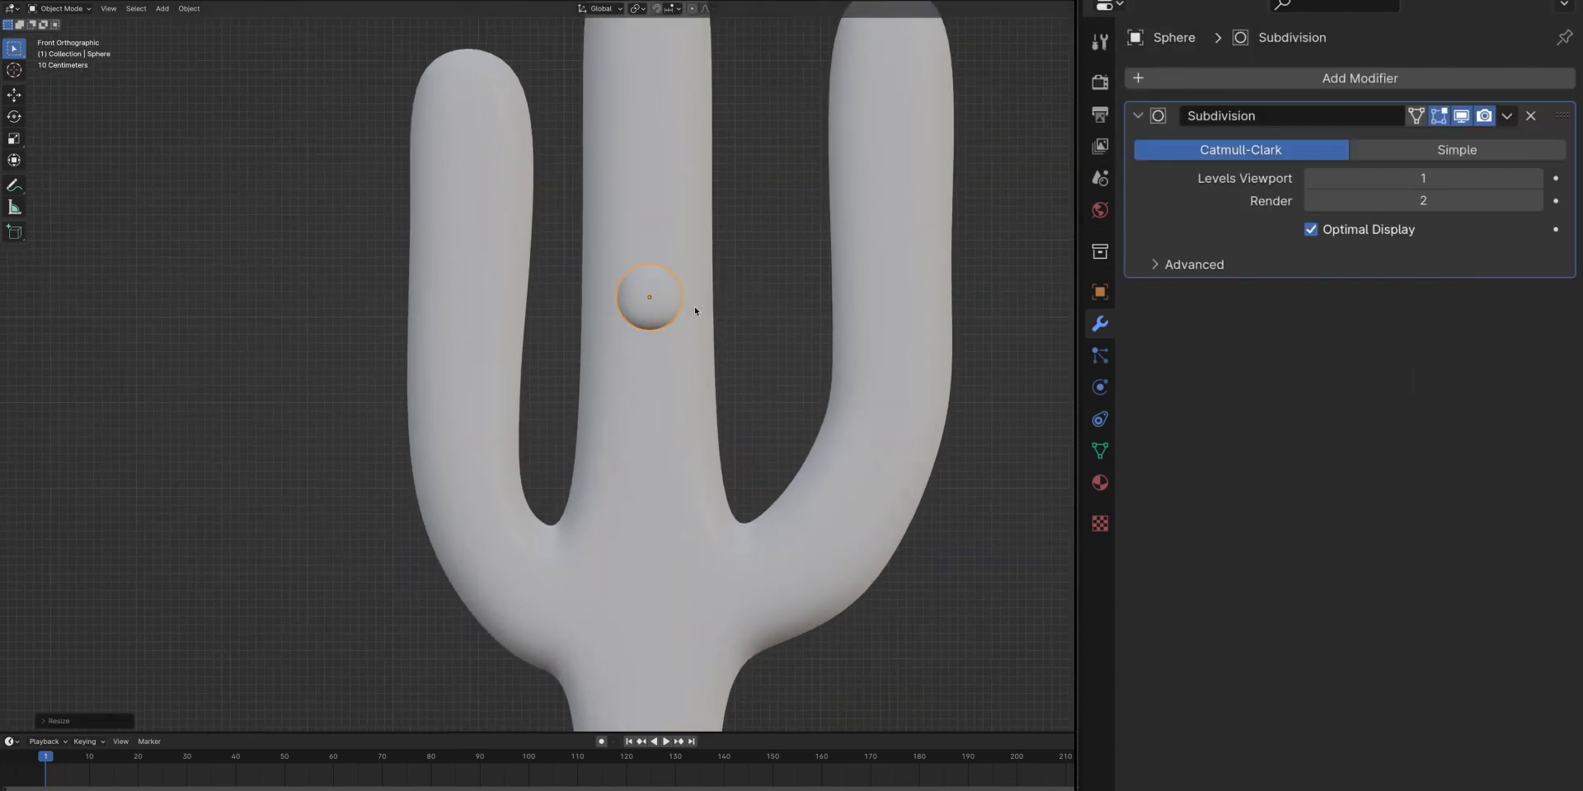
Add a Mirror modifier on X to the sphere and move its mesh sideways and up in Edit Mode to form a pair of eyes
click(1212, 76)
mouse_move(1234, 69)
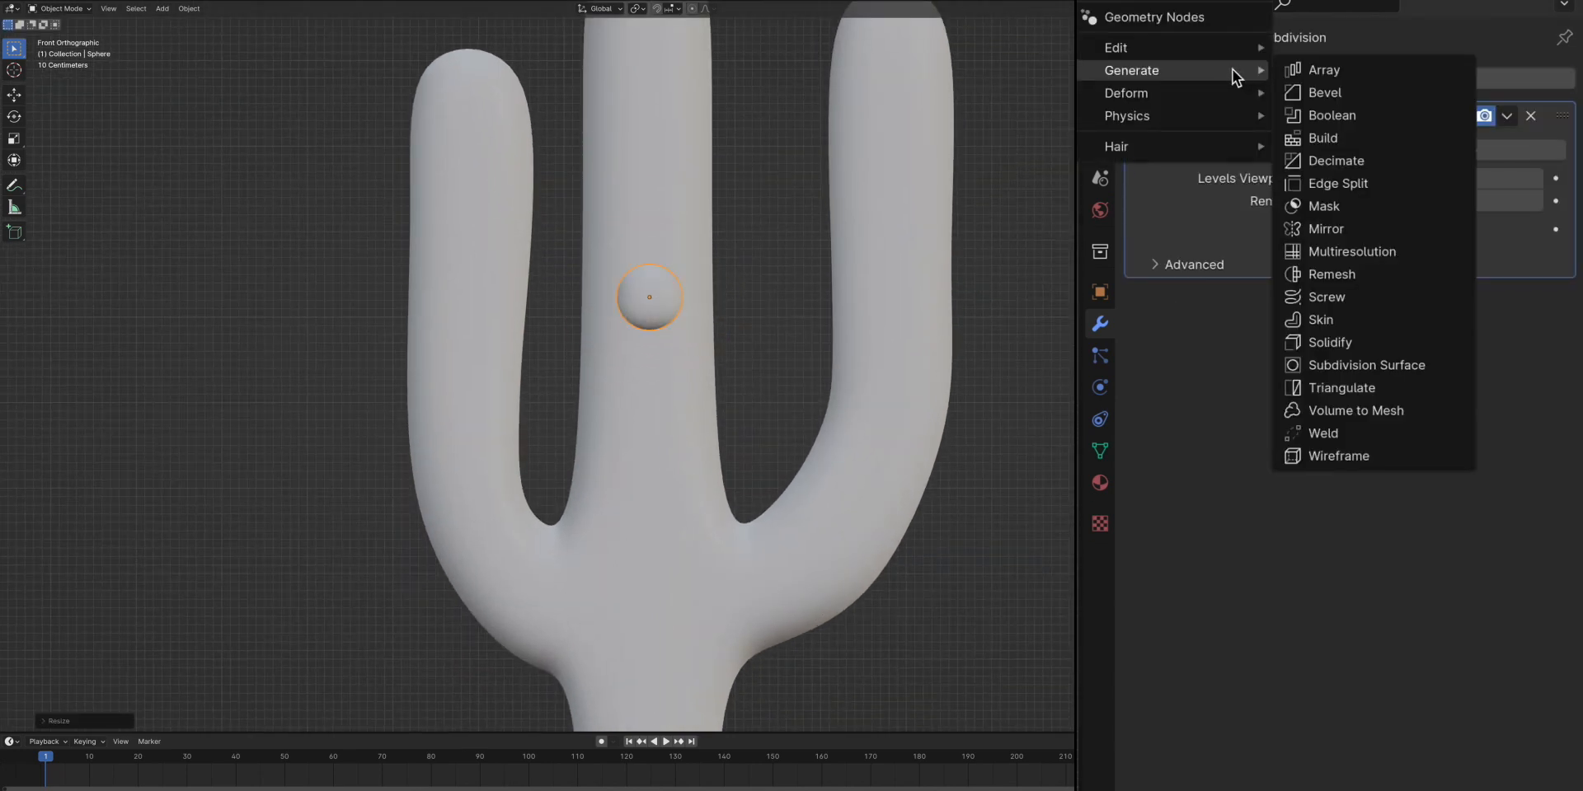
click(1361, 230)
key(Tab)
click(765, 268)
key(g)
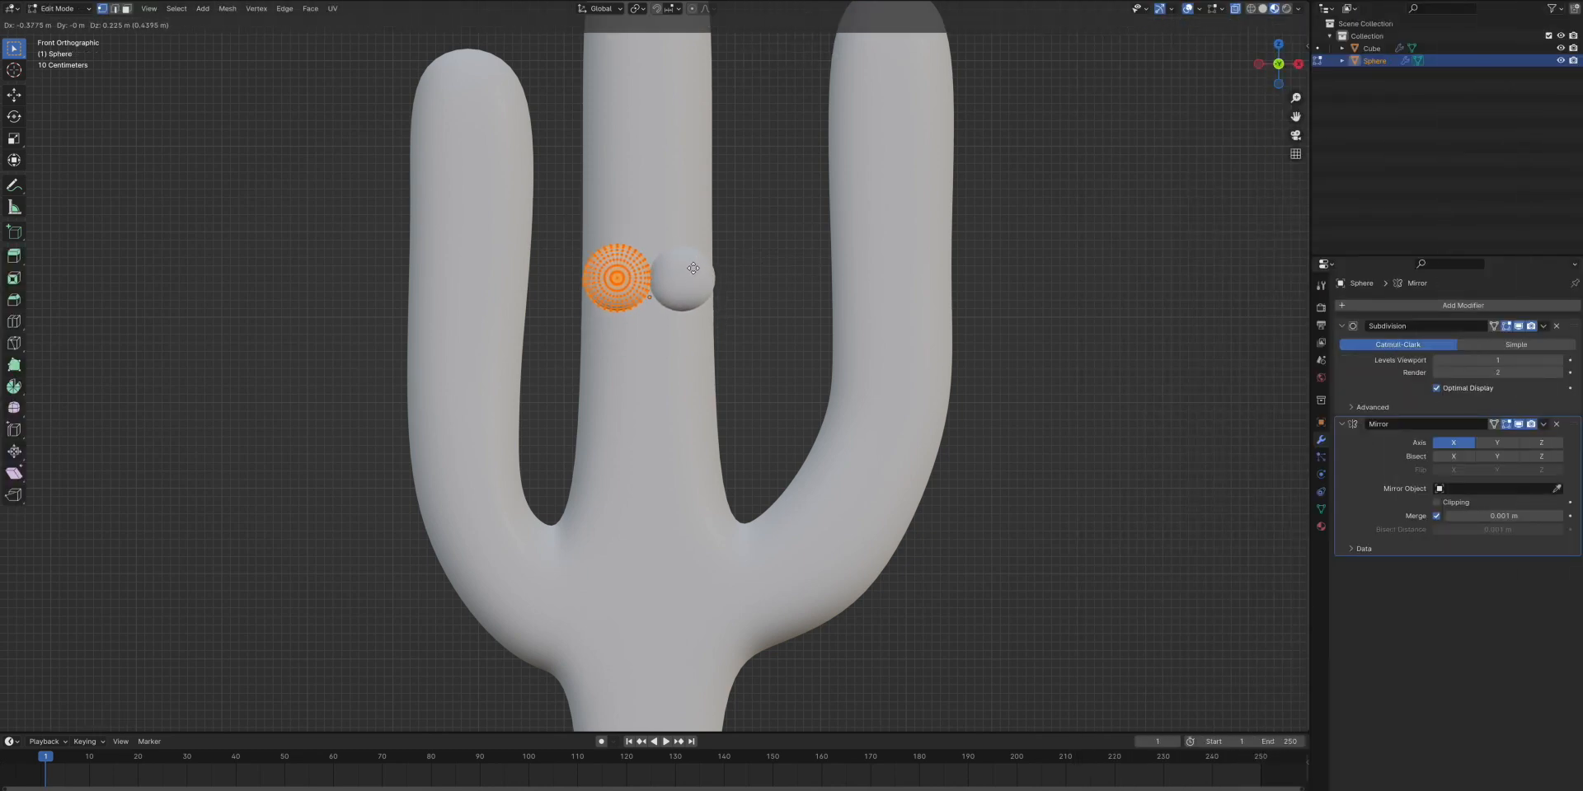
click(693, 189)
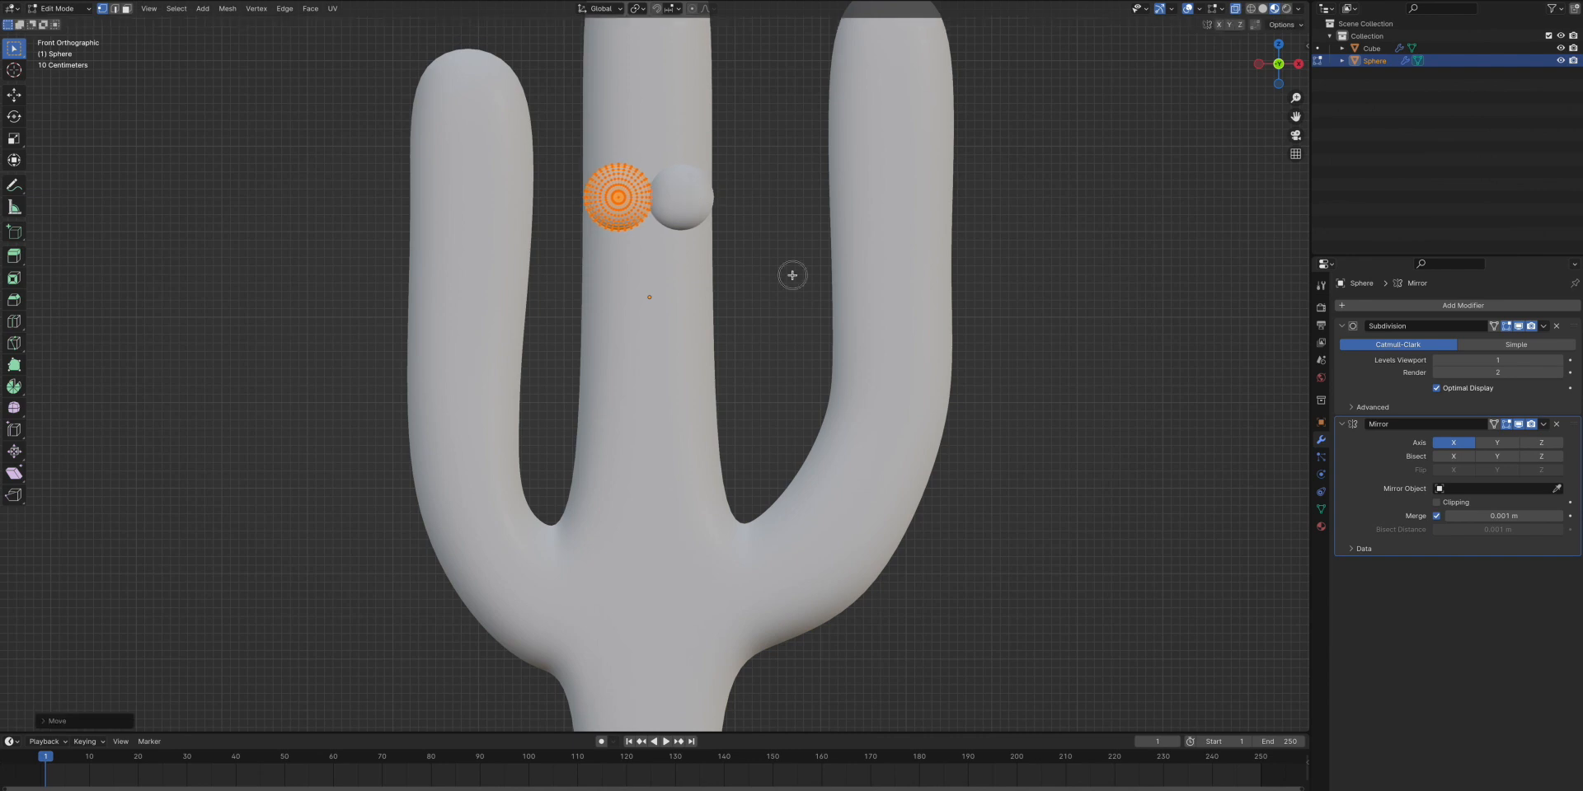
click(791, 275)
Select the whole eye mesh and nudge it so the two mirrored eyes meet at the trunk's centre
shift+scroll(645, 302, up, 4)
scroll(642, 302, up, 4)
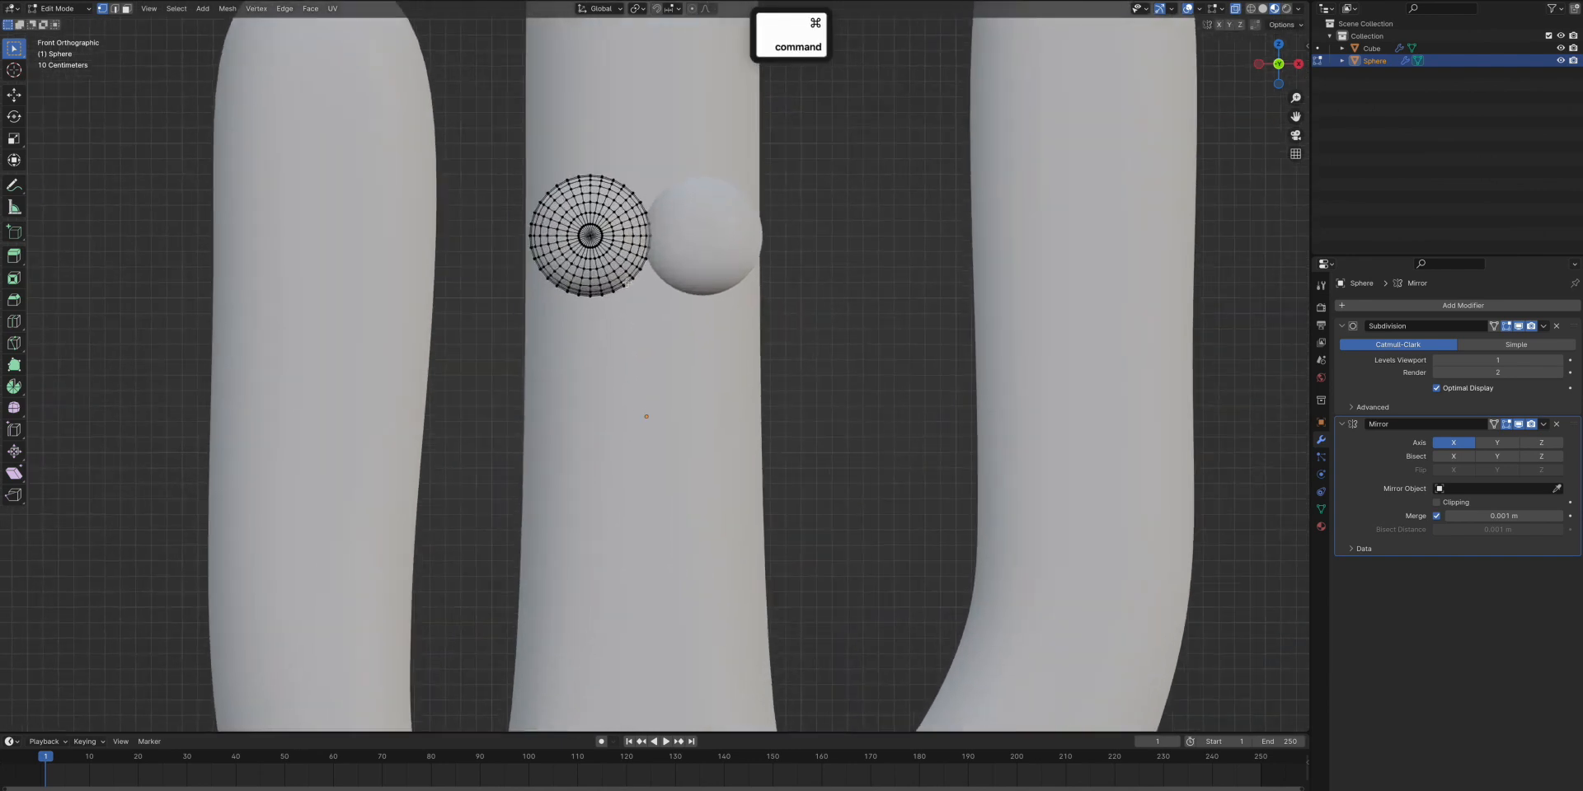
key(a)
key(g)
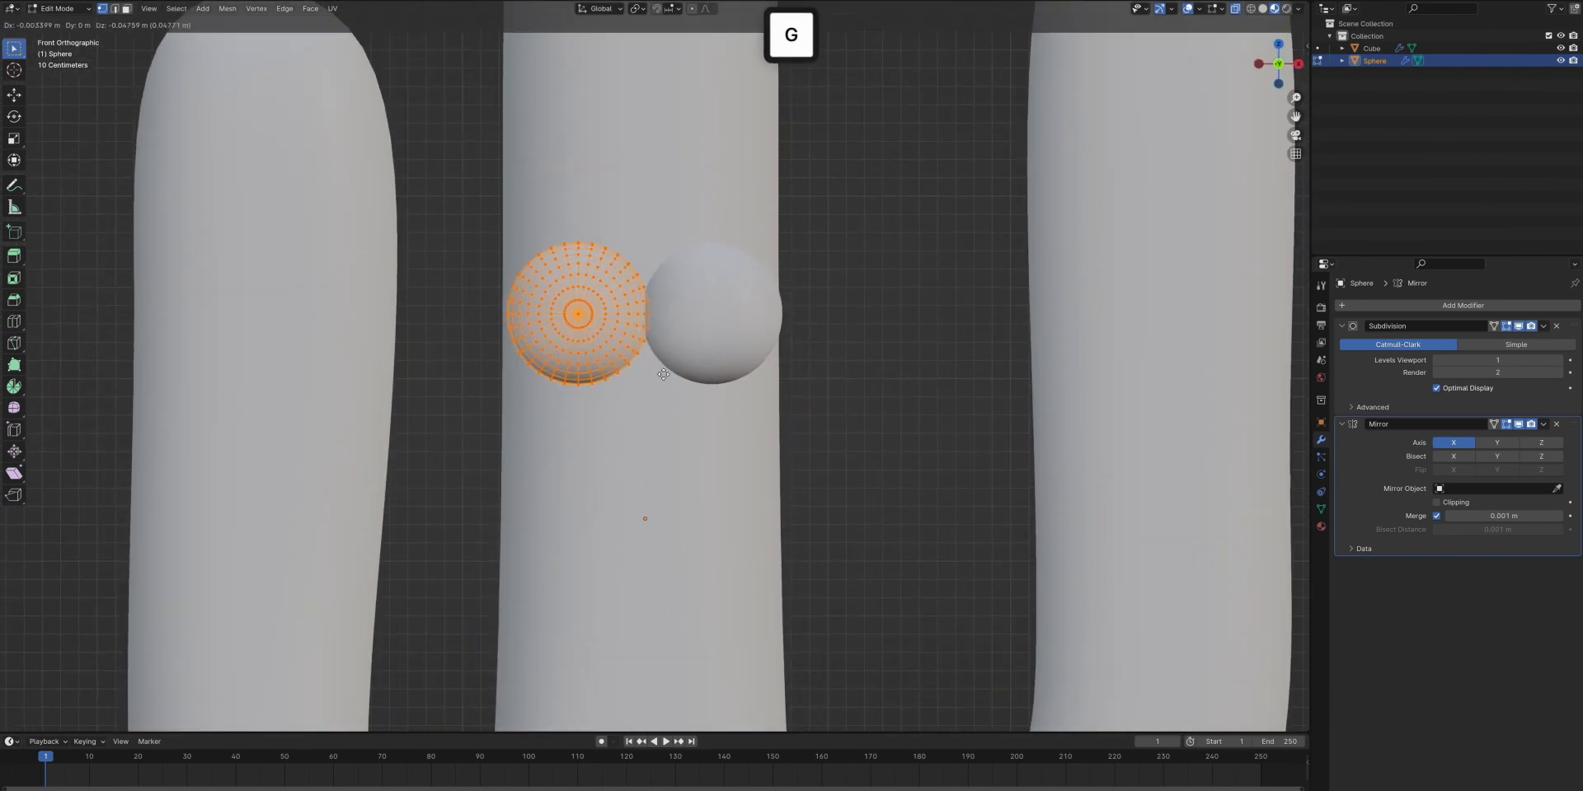
click(667, 380)
Switch to face selection and circle-select the front centre faces of the eye for the pupil
click(742, 396)
super+scroll(610, 380, up, 4)
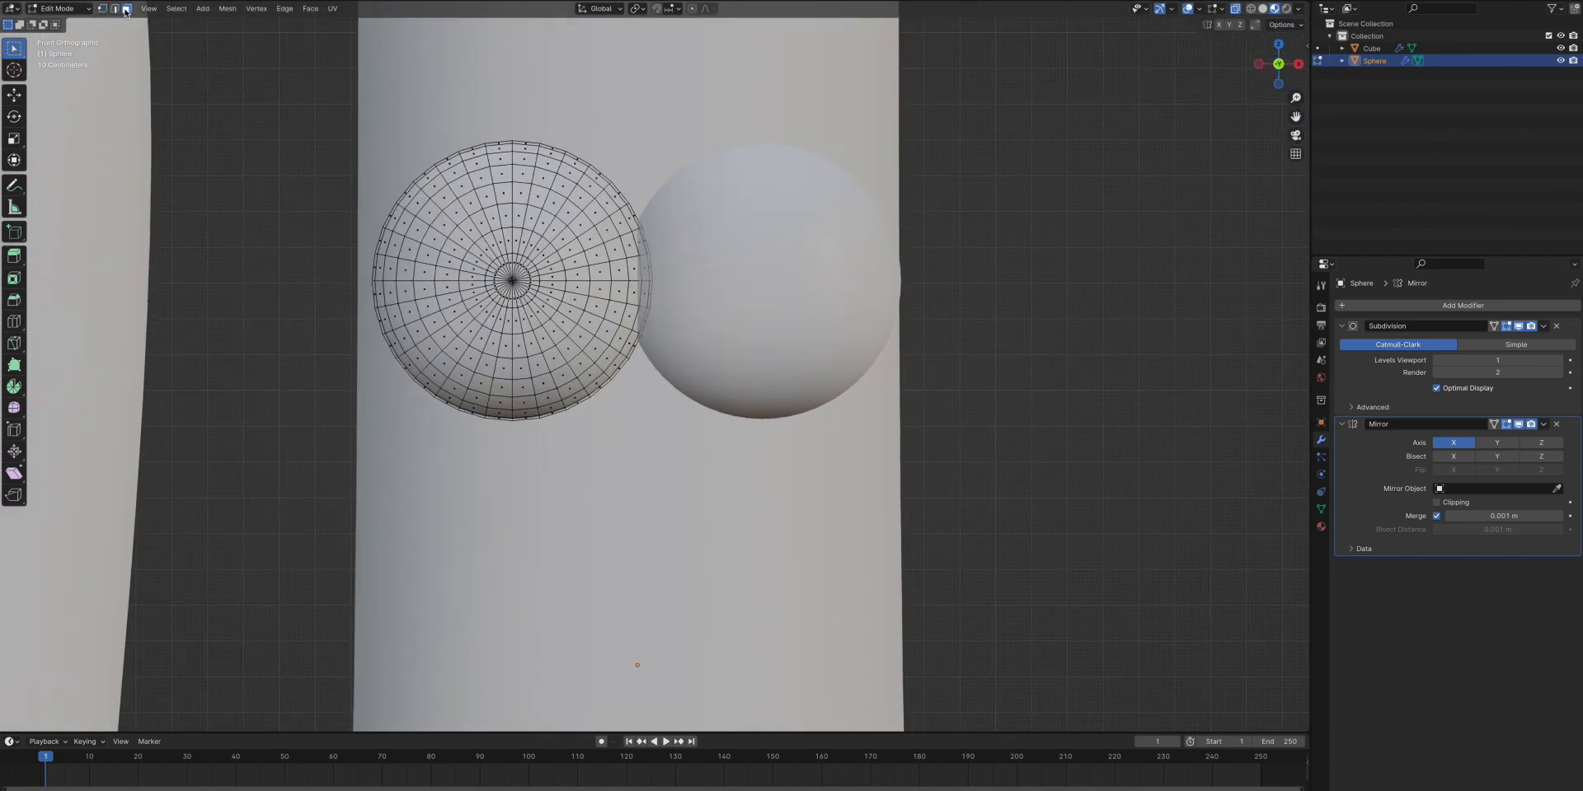
drag(13, 53, 59, 100)
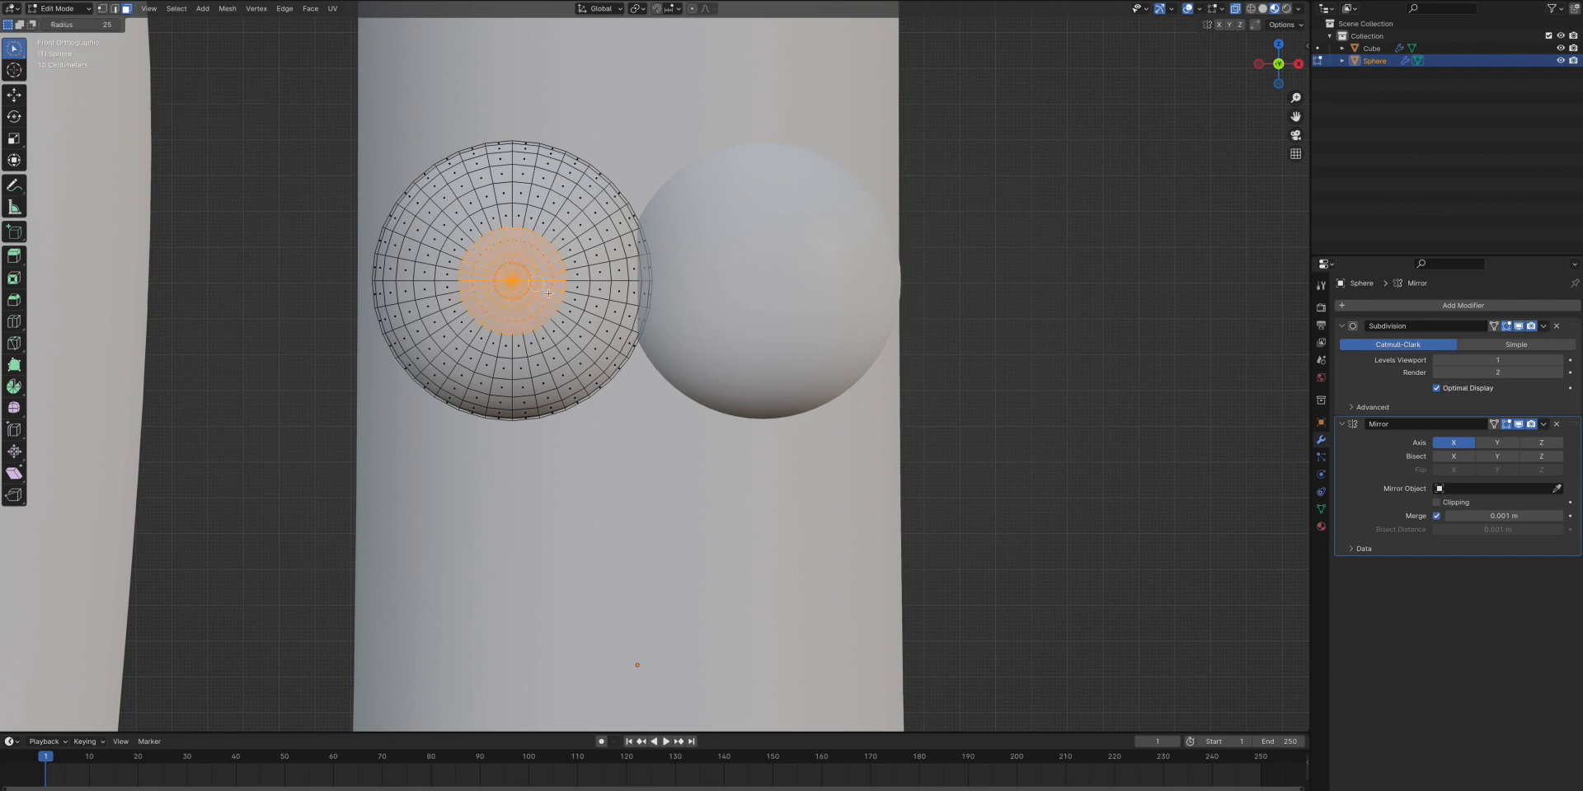
Add a new material slot to the eye sphere and name its material eye.white
click(1321, 527)
click(1565, 79)
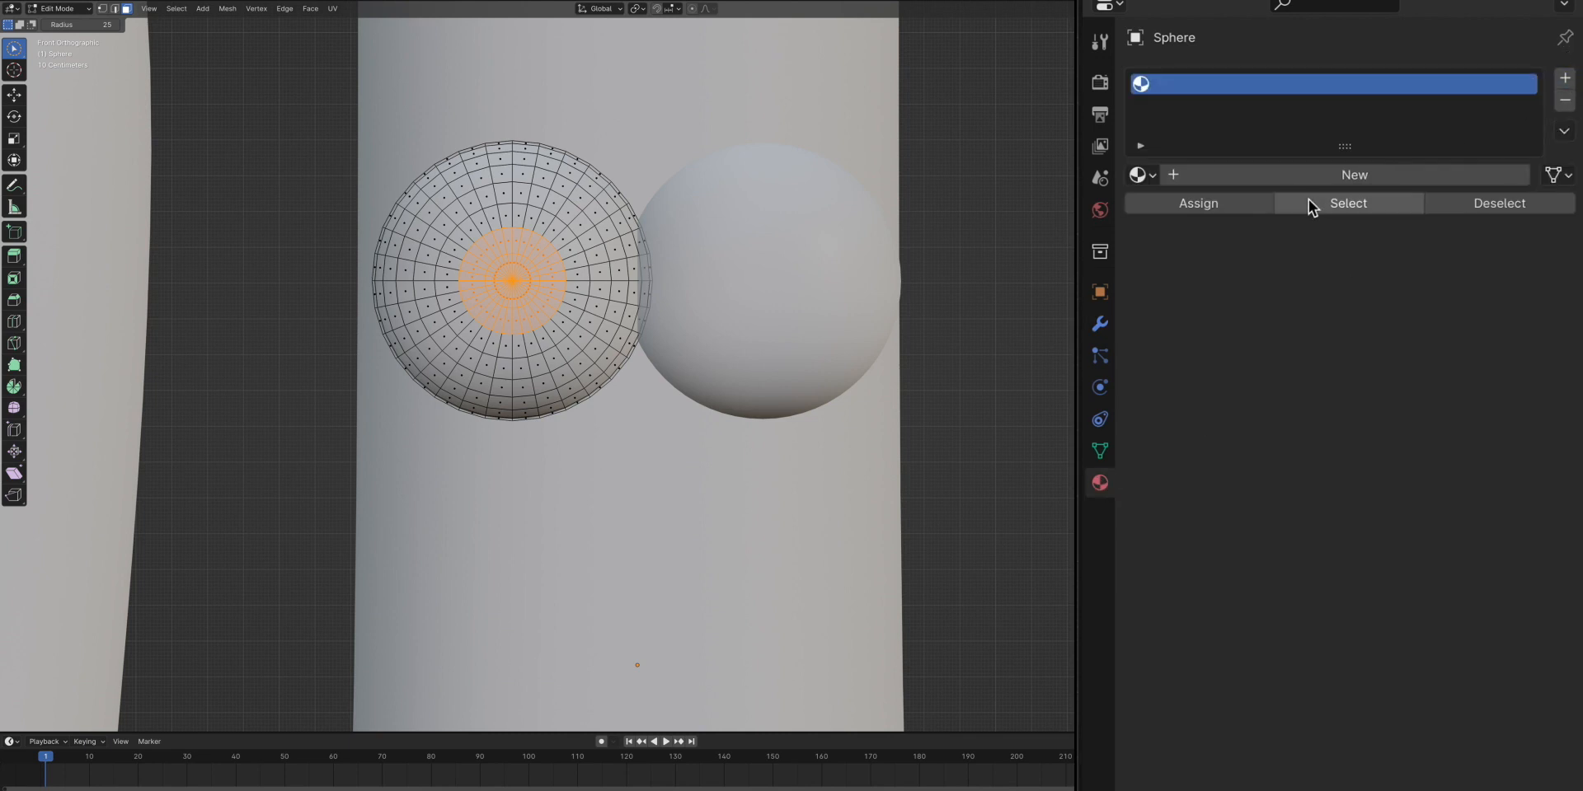
click(1286, 175)
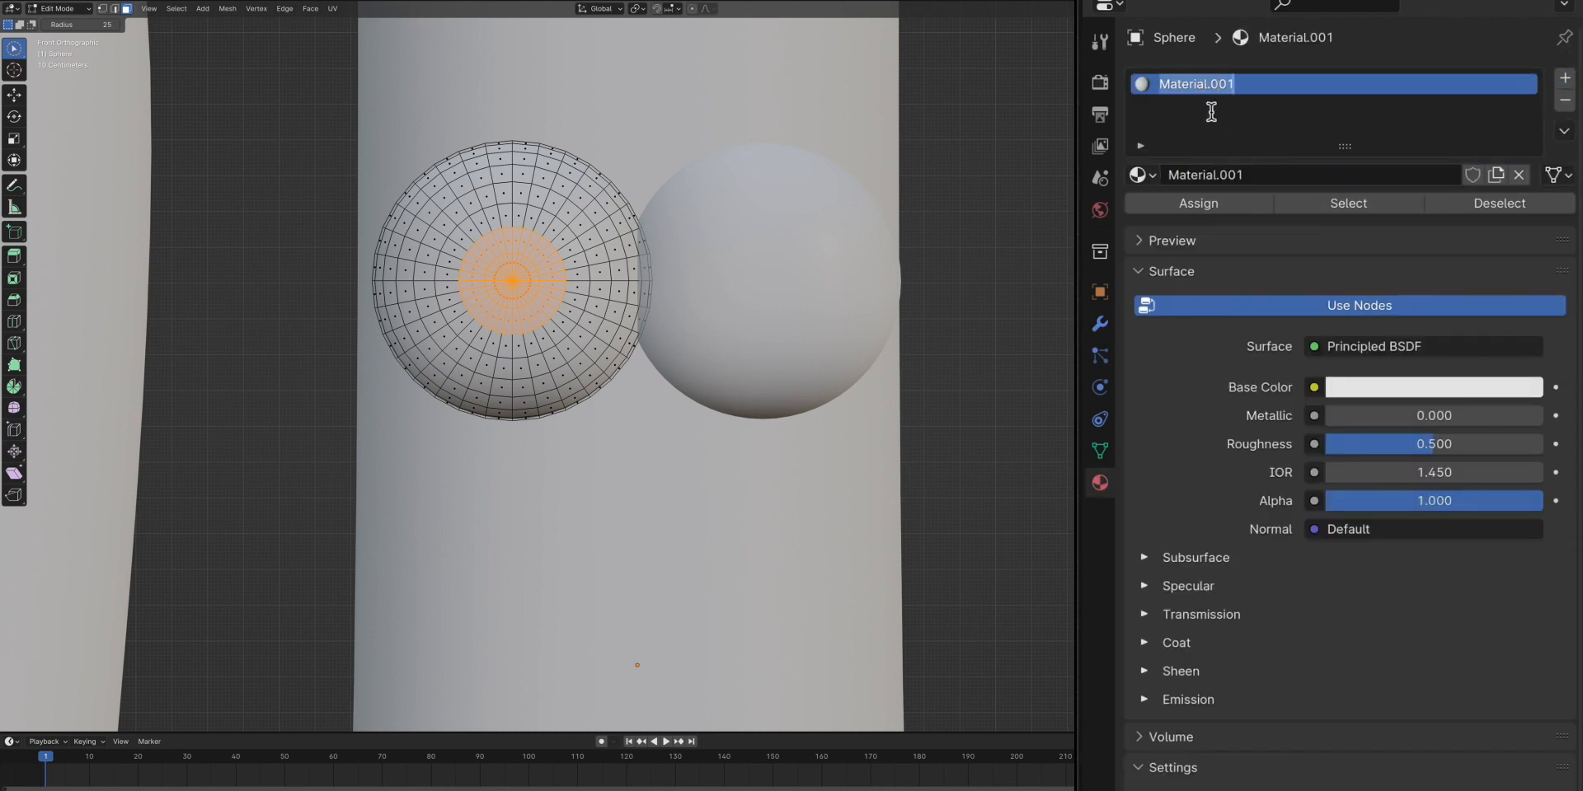
text(eye.white)
key(Return)
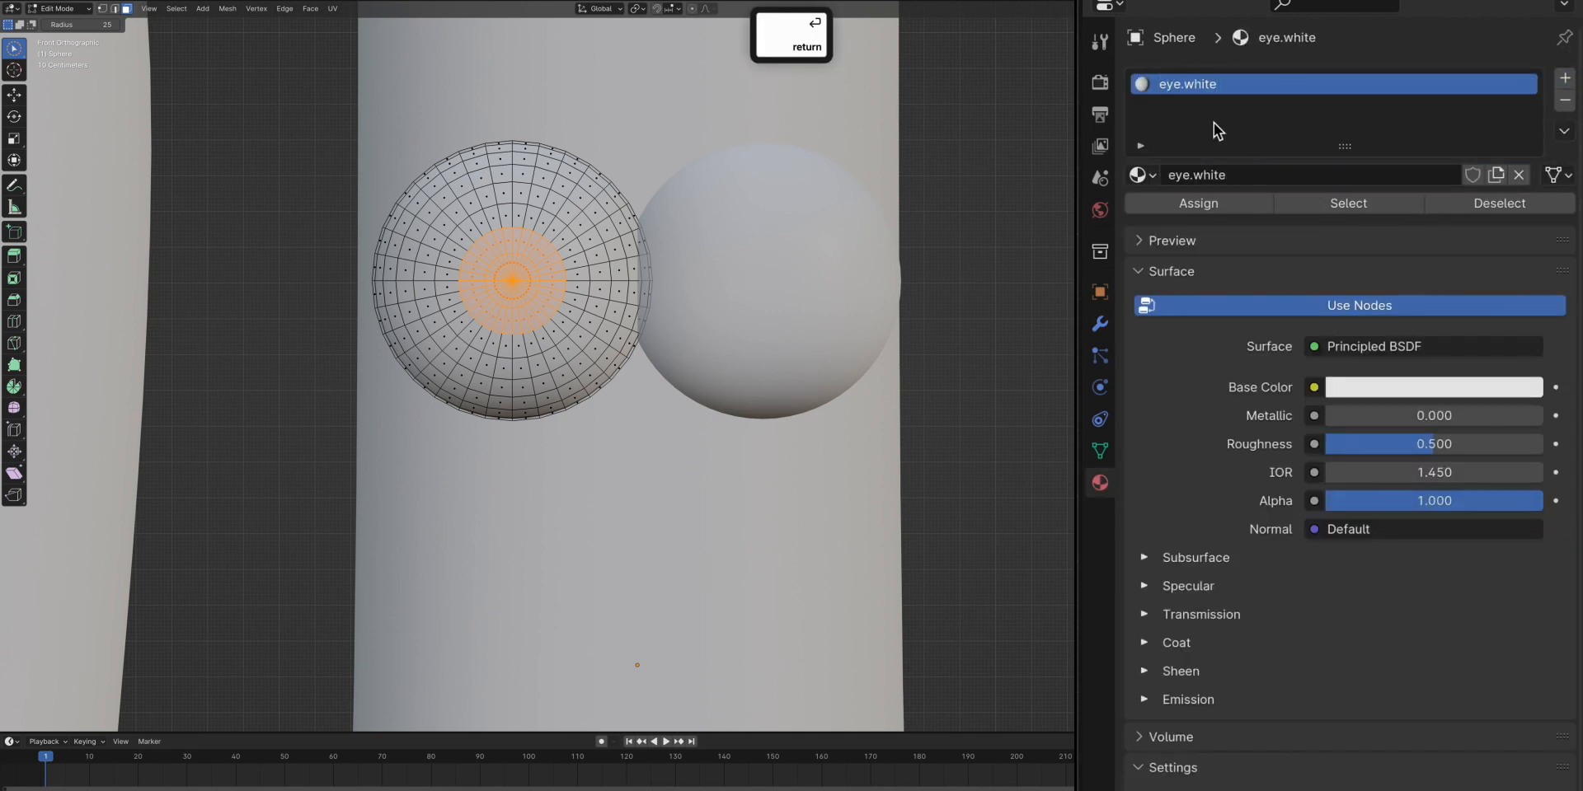
Add a second material named eye.pupil and assign it to the selected centre faces of the eye
click(1565, 78)
click(1286, 220)
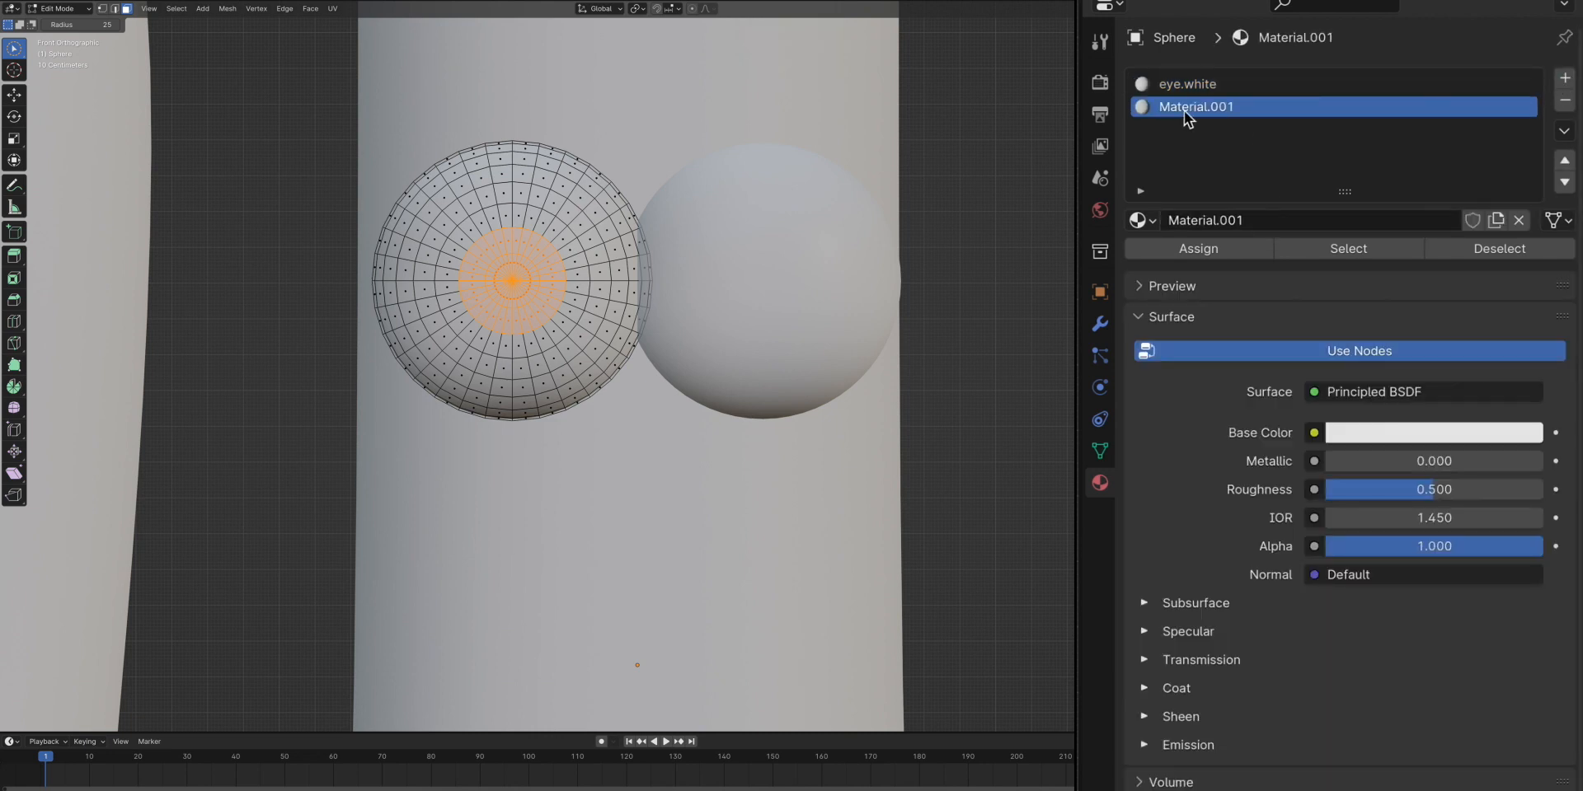
text(eye.pupil)
key(Return)
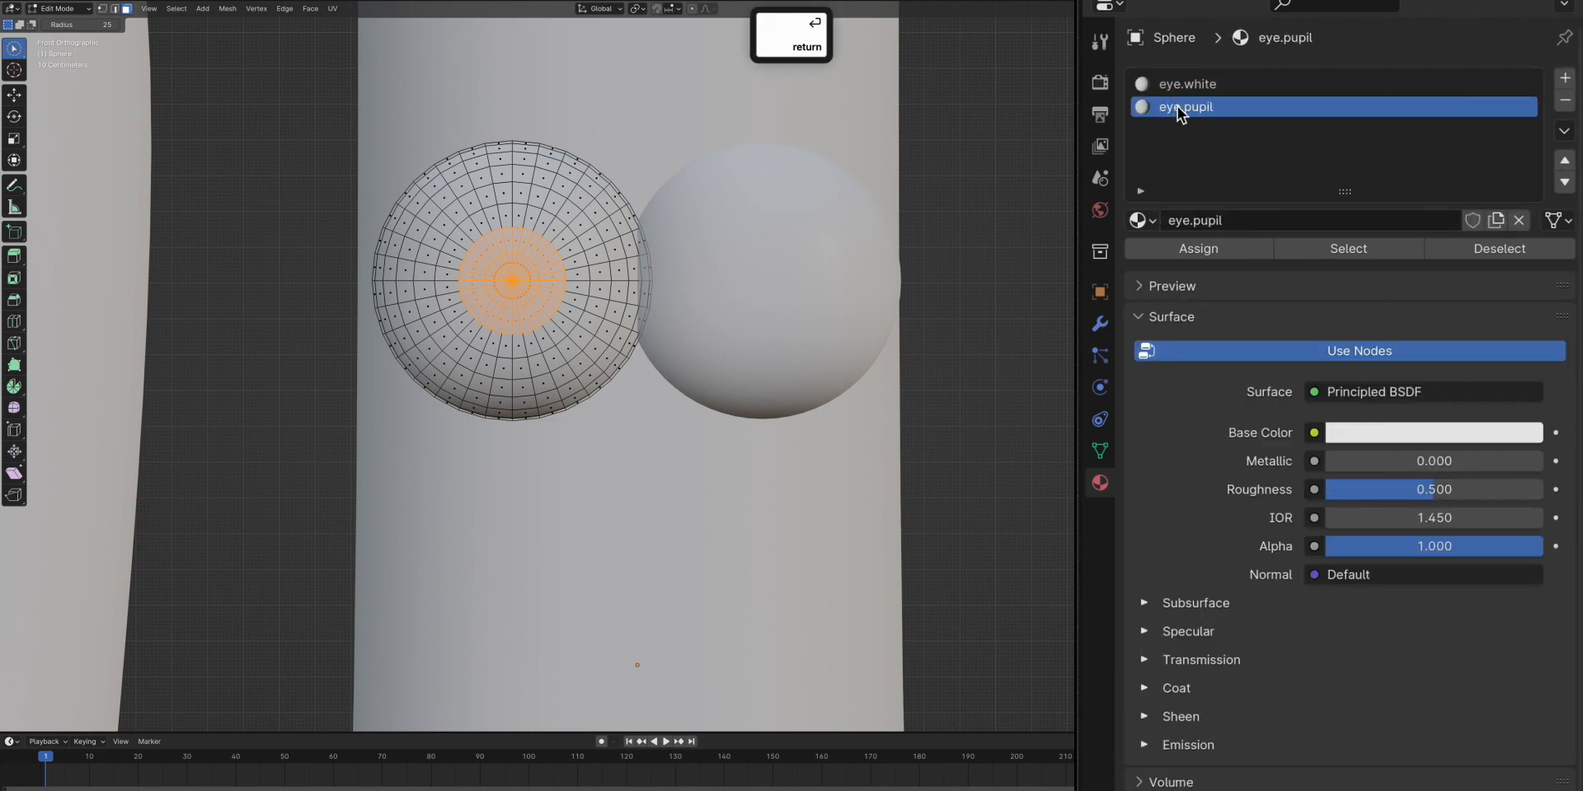
click(1189, 254)
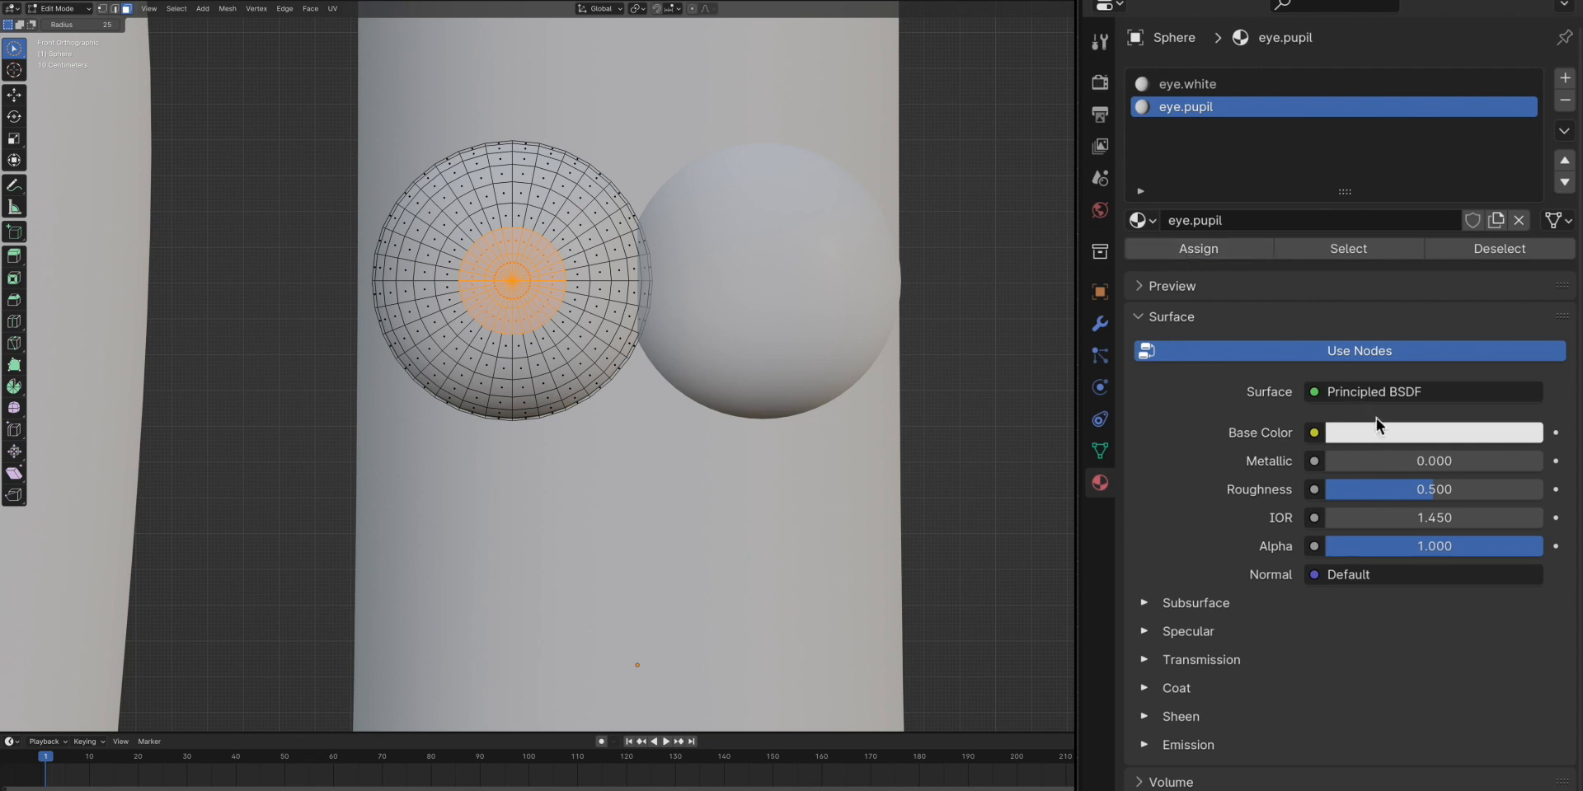
Set the base color of eye.pupil to black, then return to Object Mode and deselect the eyes
click(1385, 431)
drag(1526, 251, 1524, 276)
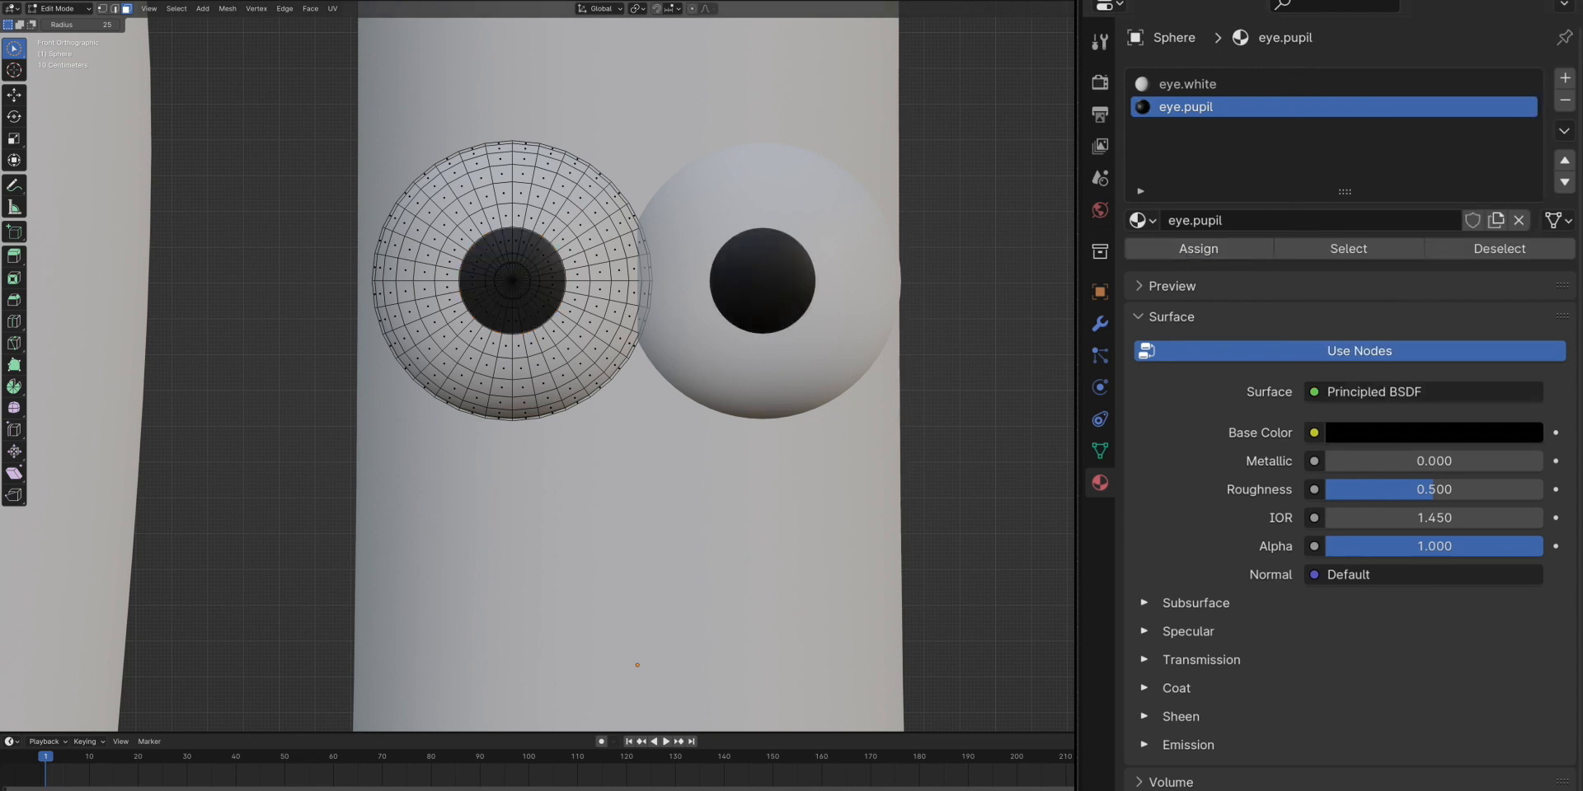
key(Tab)
click(928, 365)
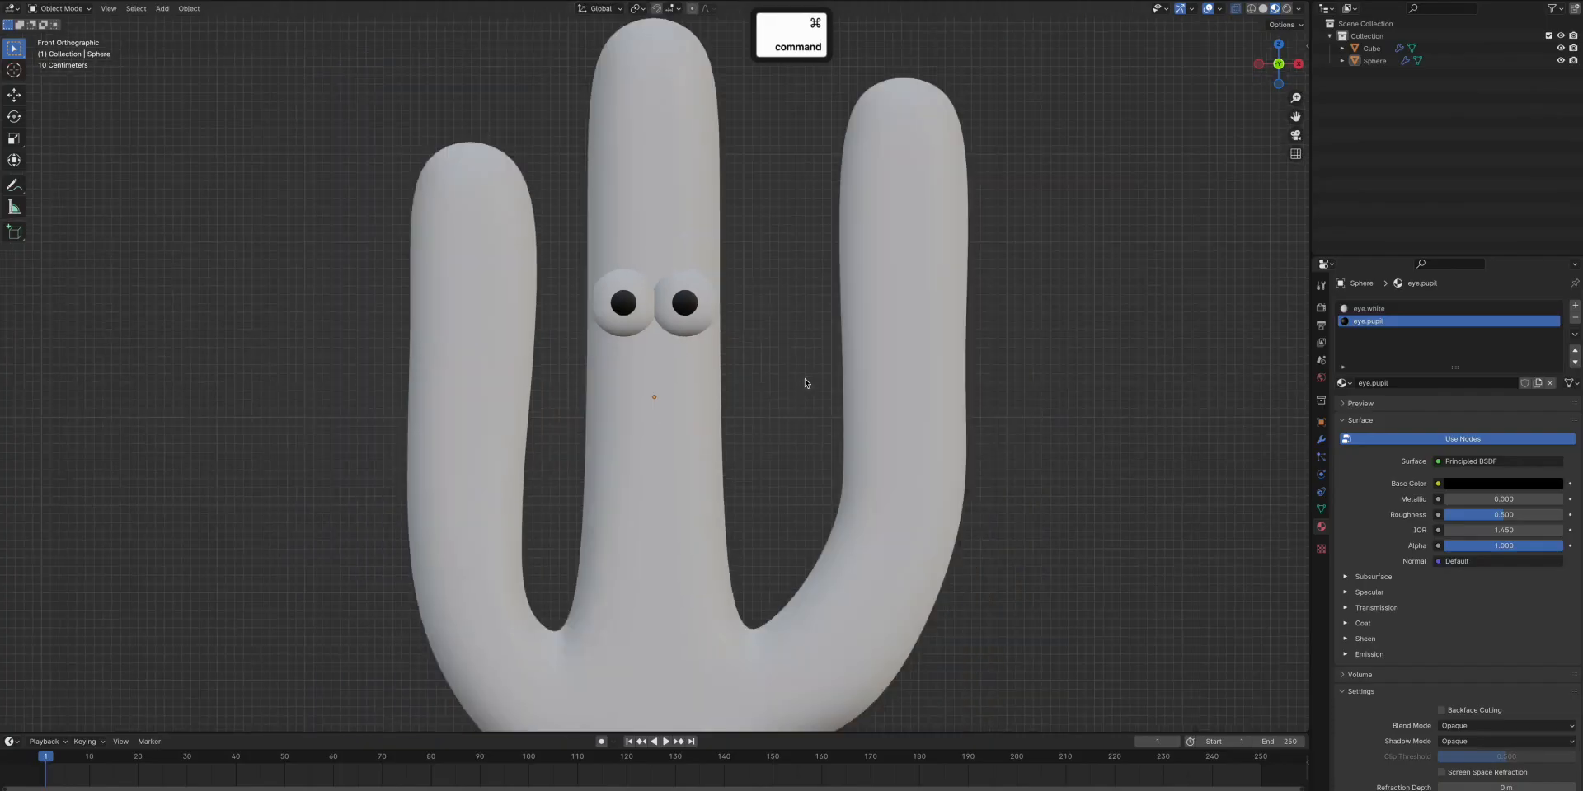
Add a plane, raise it along Z to face height and rotate it 90° about X
key(shift+a)
click(816, 381)
key(g)
key(z)
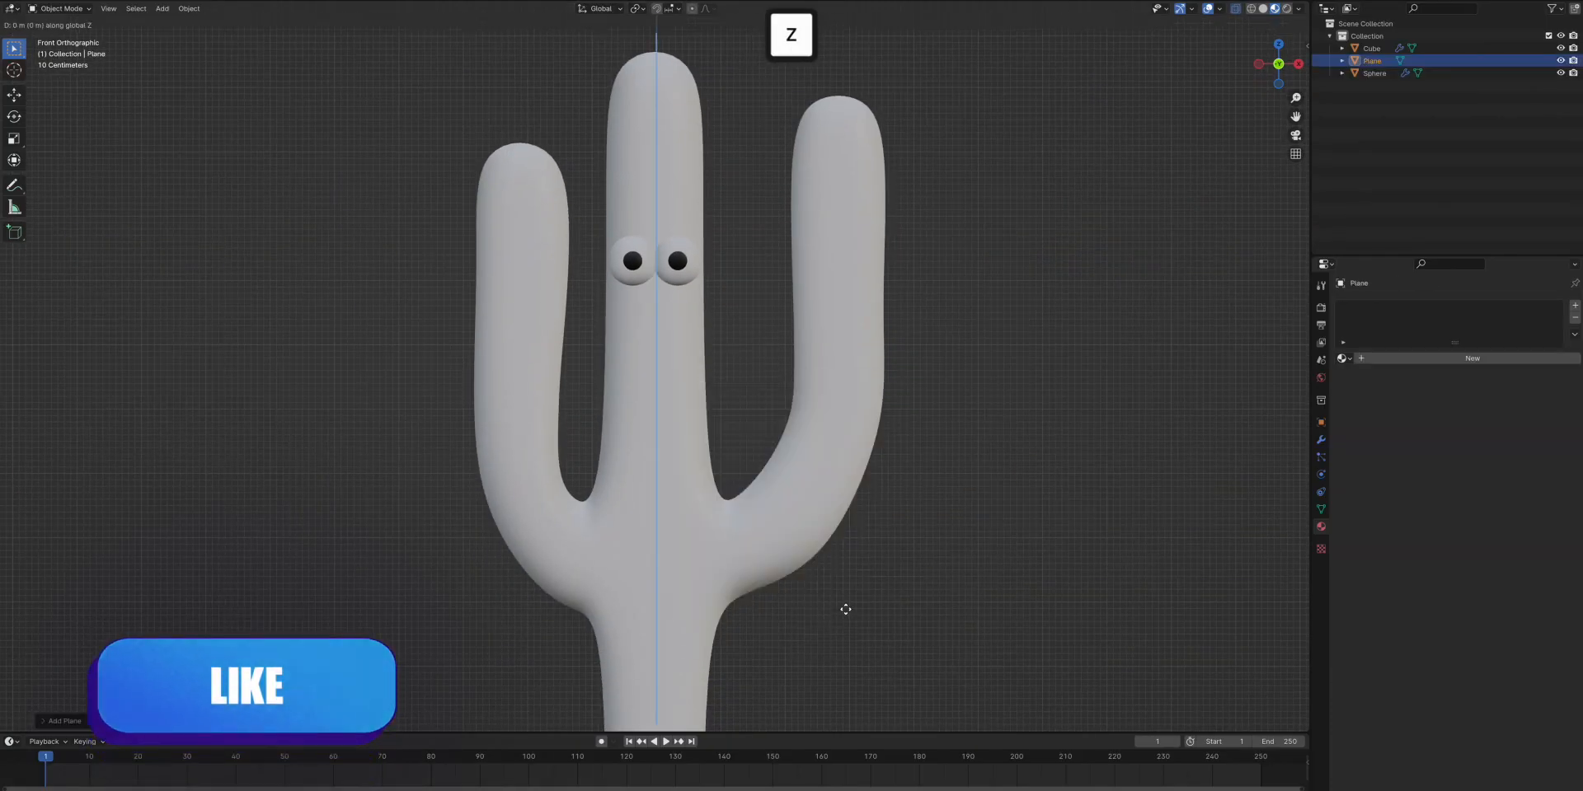
click(803, 656)
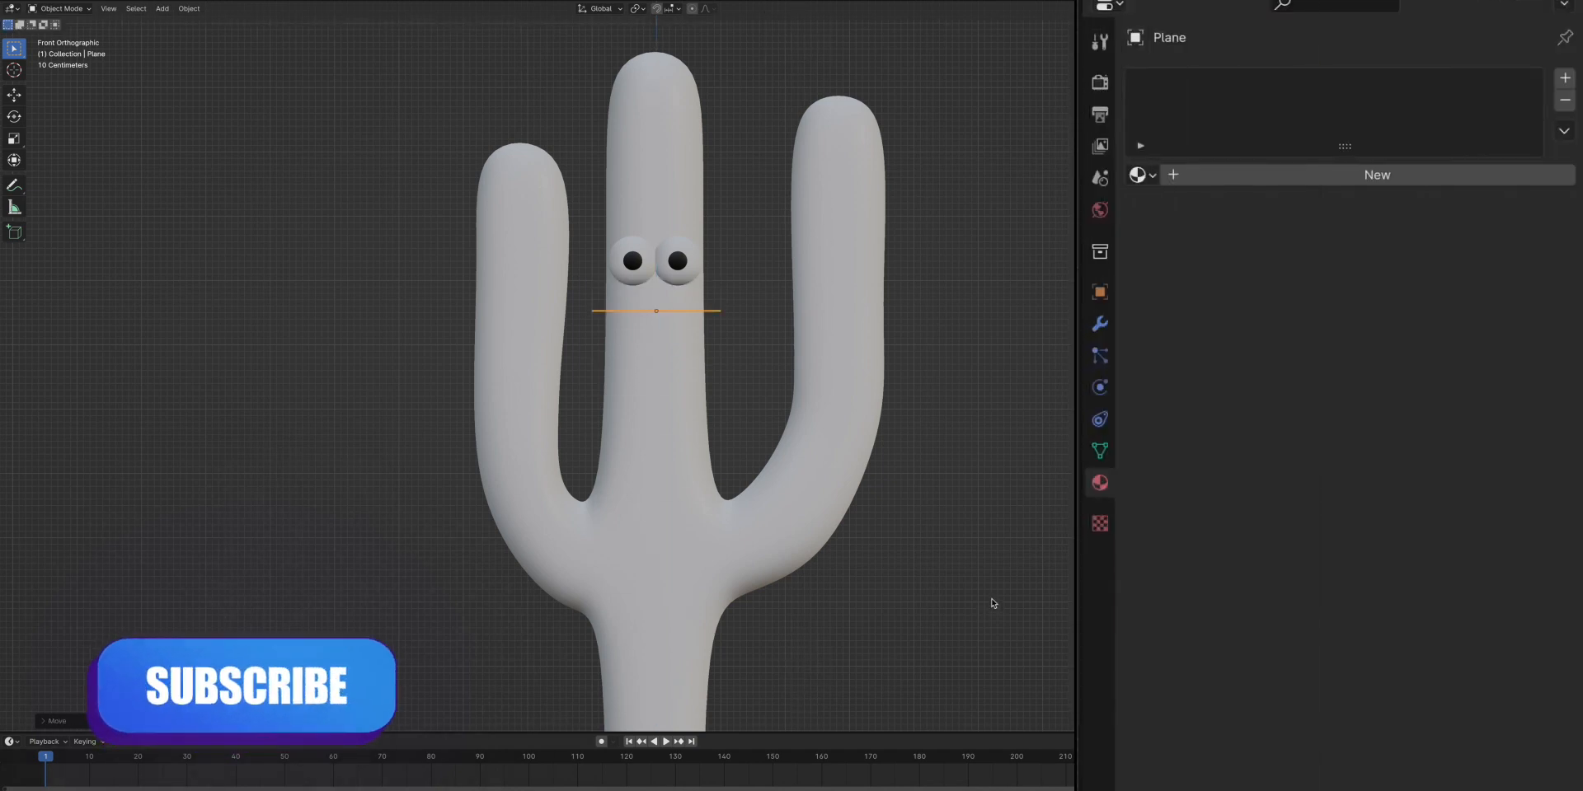
text(rx90)
key(Return)
Add a Subdivision Surface modifier to the plane with viewport and render levels of 3
click(1100, 323)
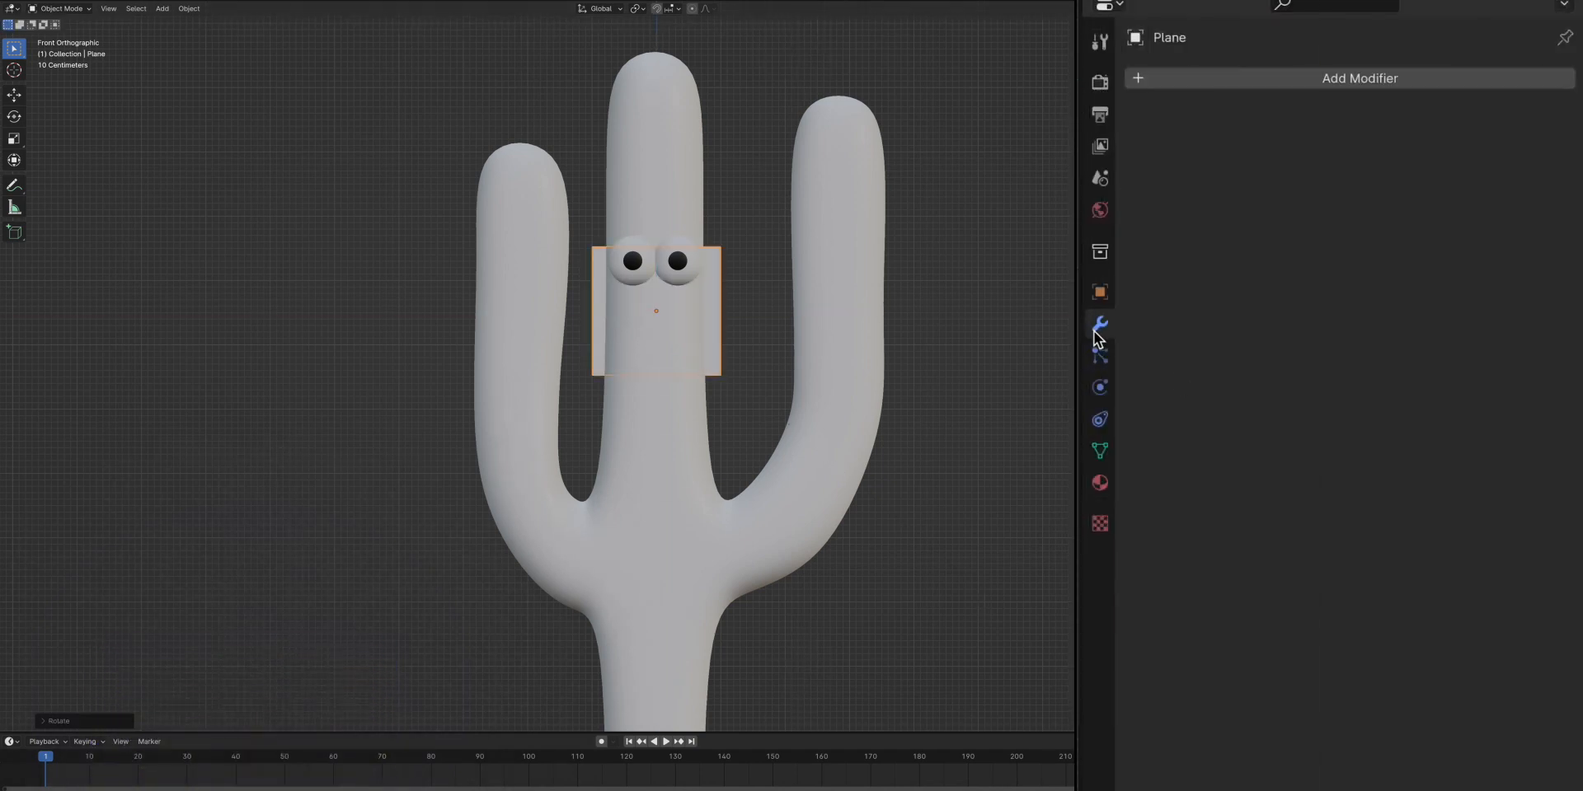
click(1309, 79)
click(1413, 369)
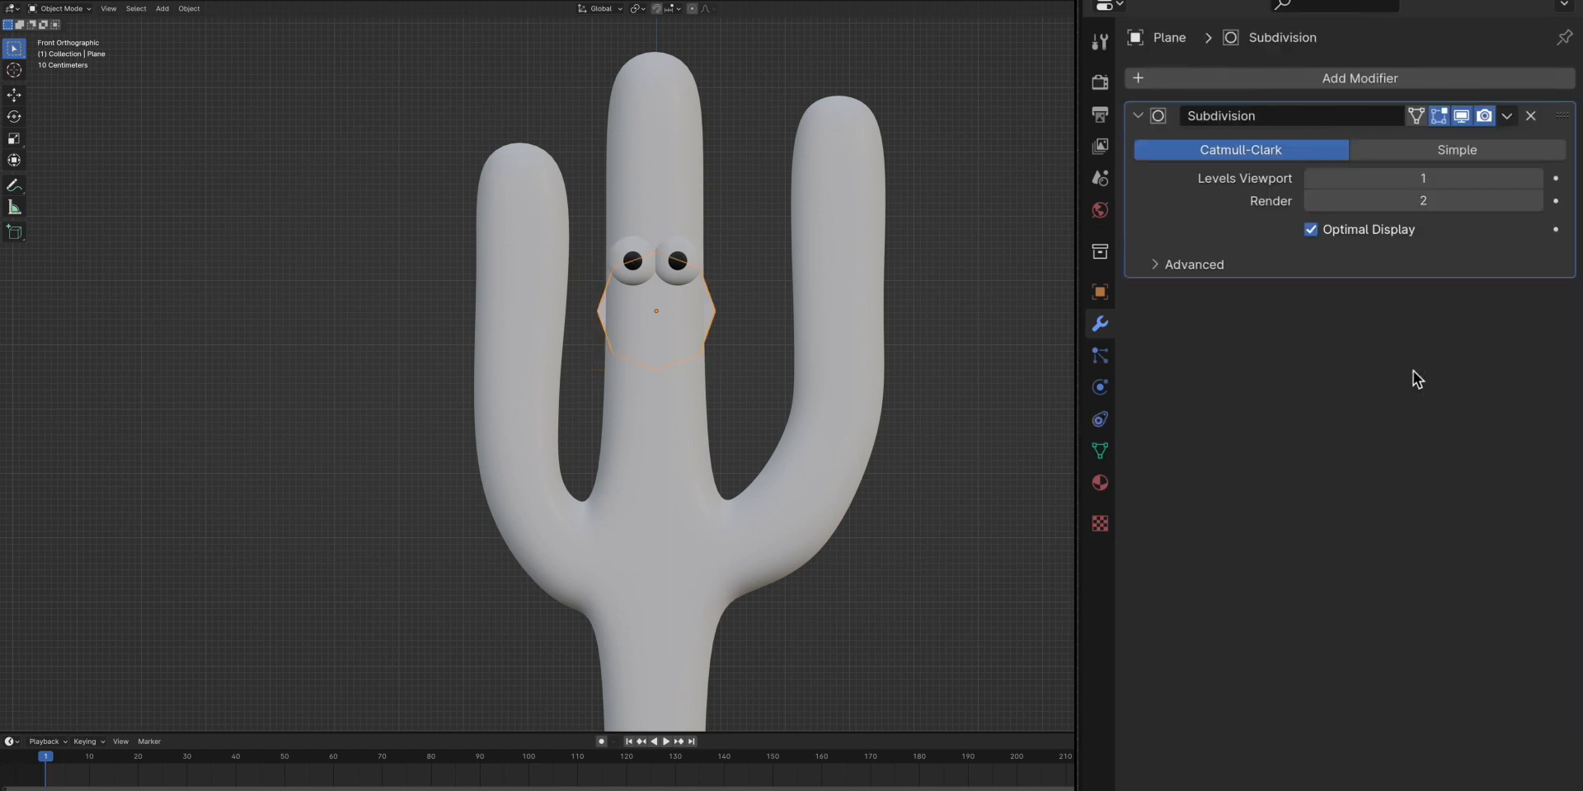
double_click(1537, 179)
click(1537, 202)
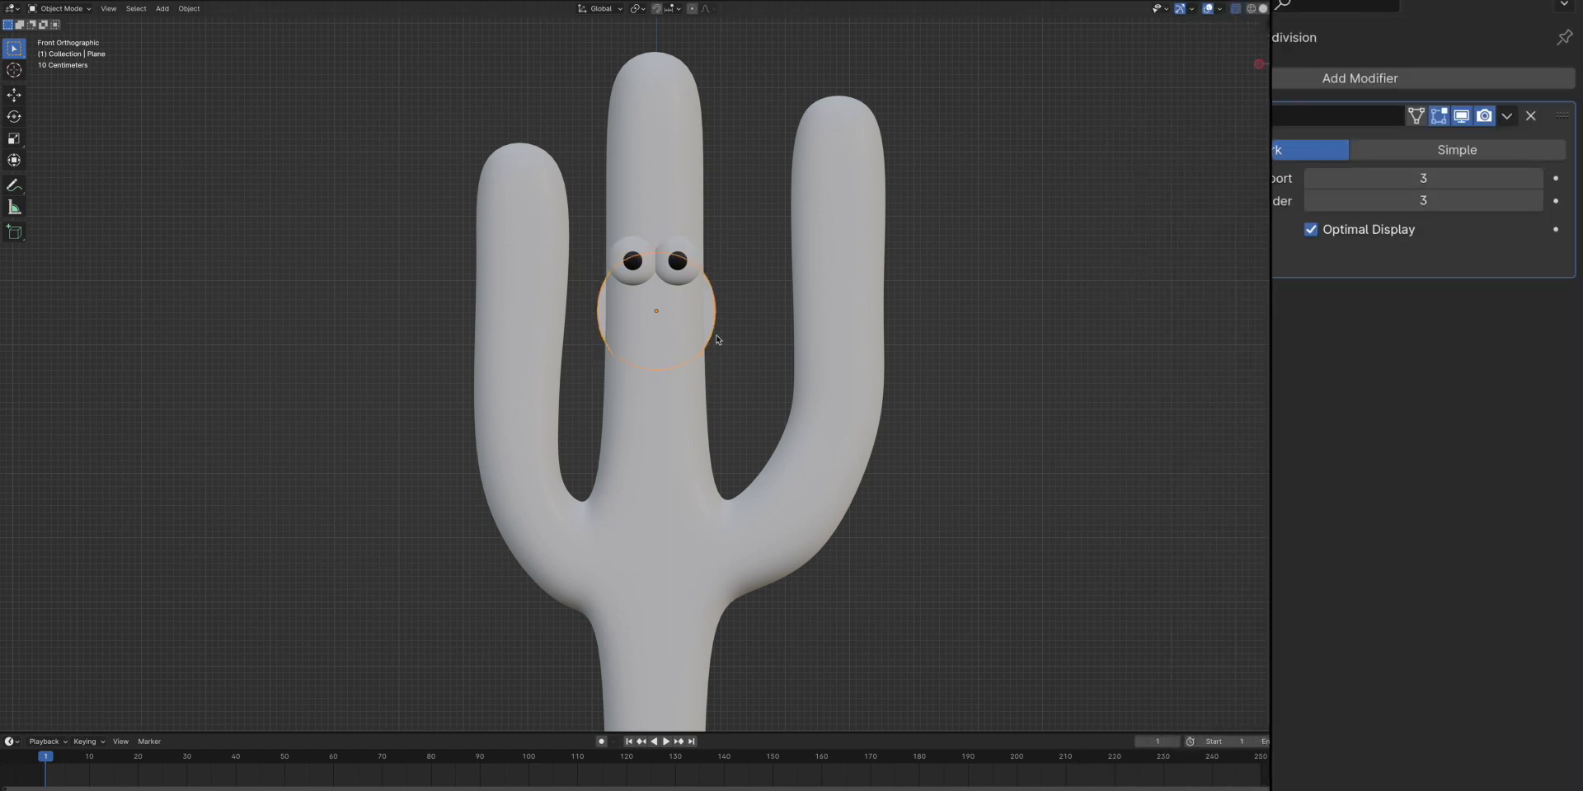
Move the plane forward along Y in front of the trunk and down along Z to just below the eyes
key(g)
key(x)
key(y)
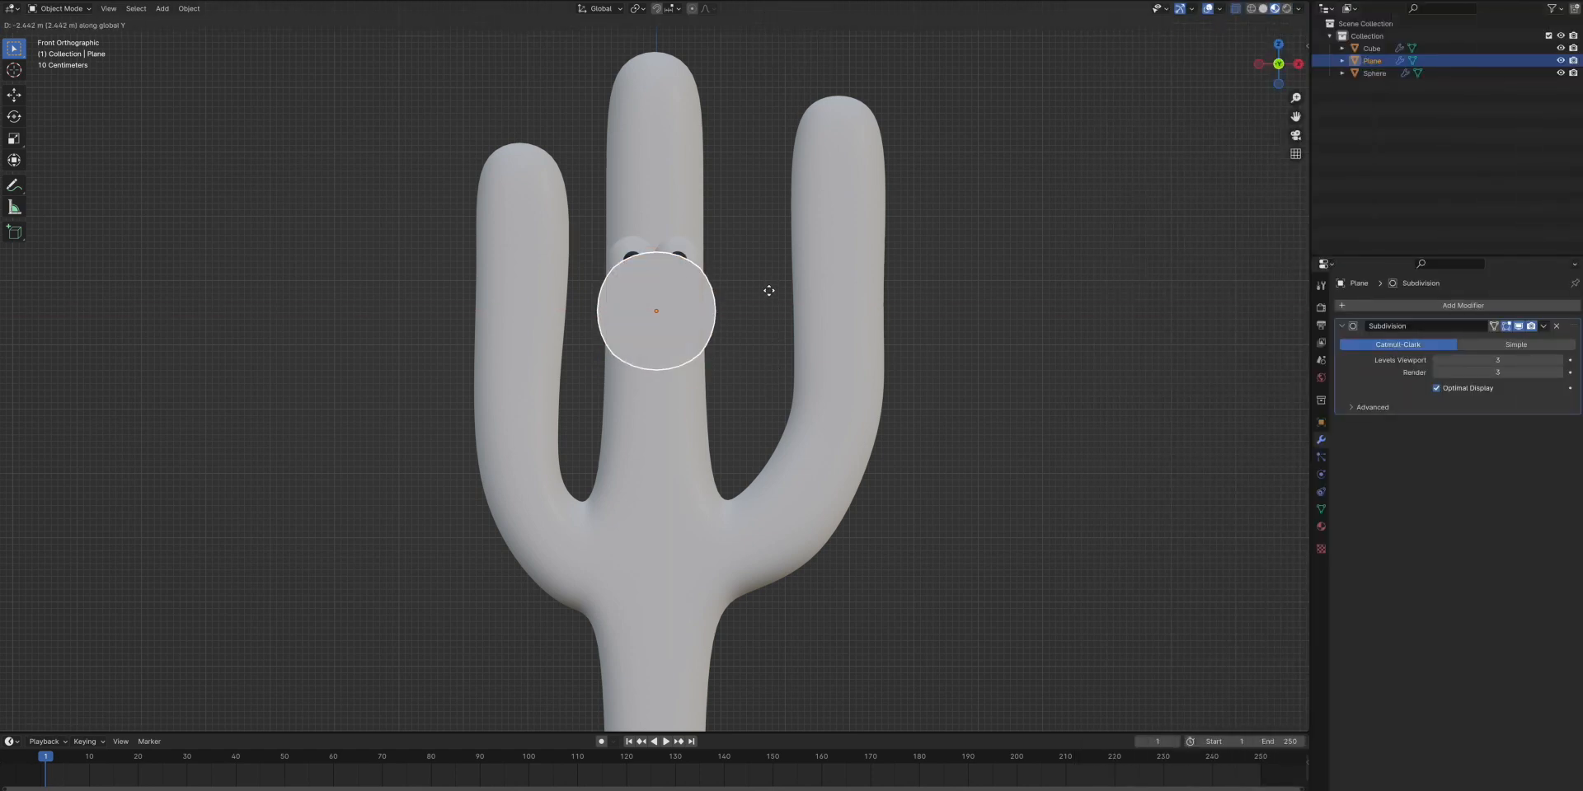
key(z)
click(757, 344)
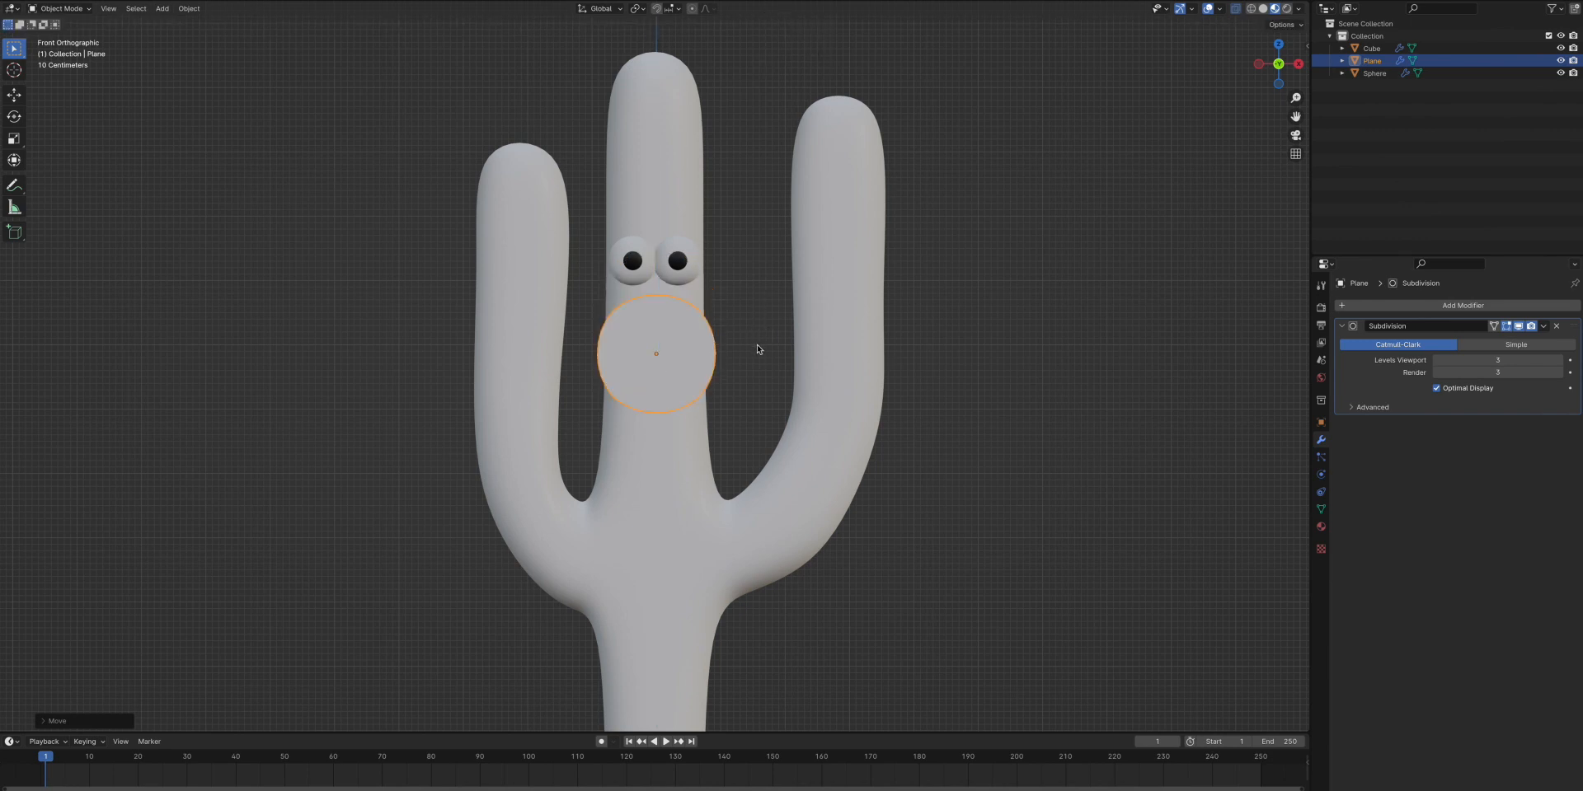
Enter Edit Mode on the plane and add one vertical loop cut through its centre
key(Tab)
scroll(679, 333, up, 3)
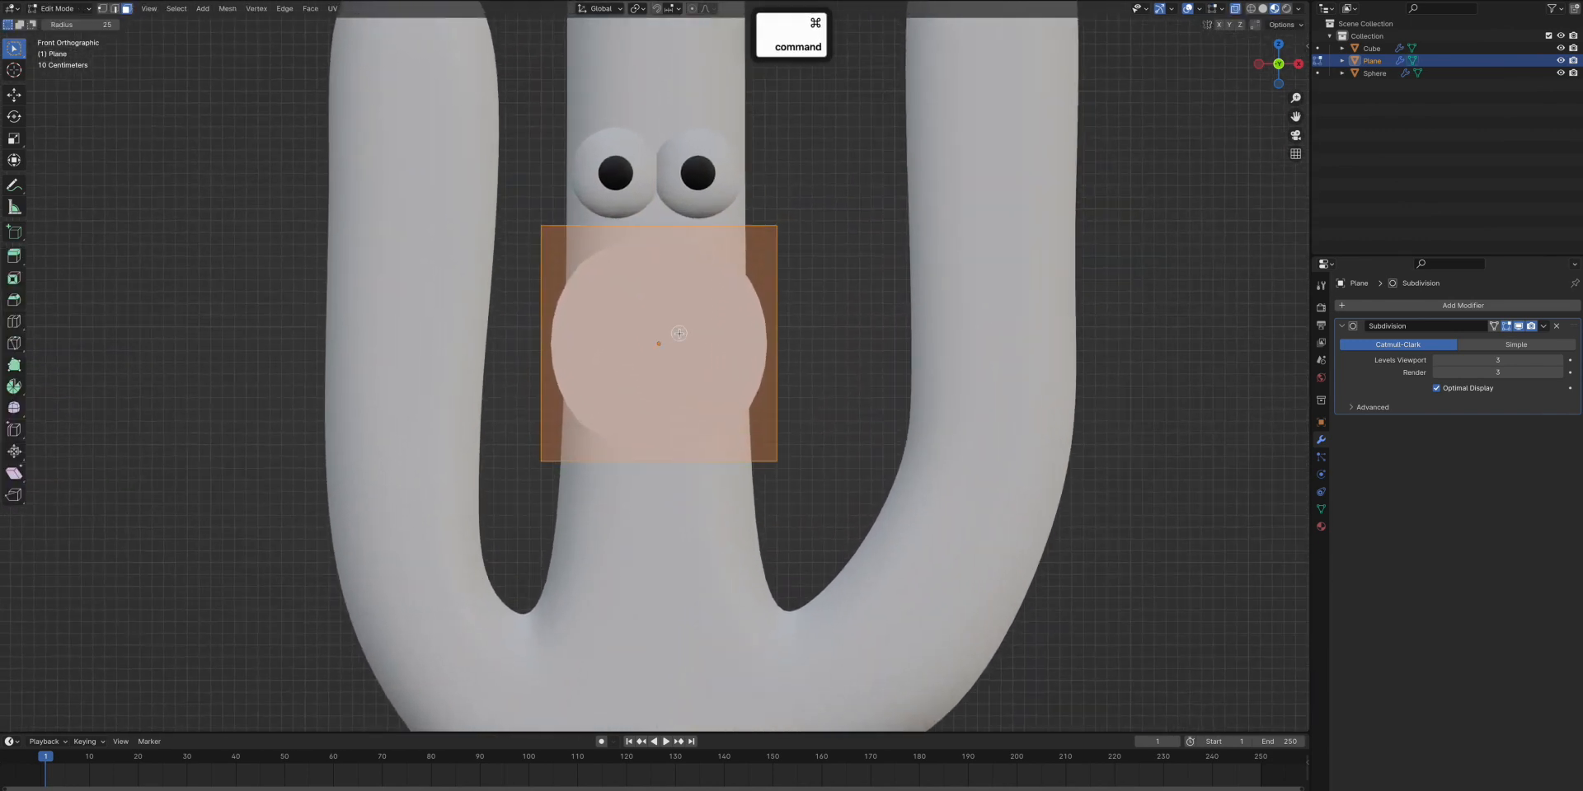
key(super+r)
click(653, 226)
click(652, 226)
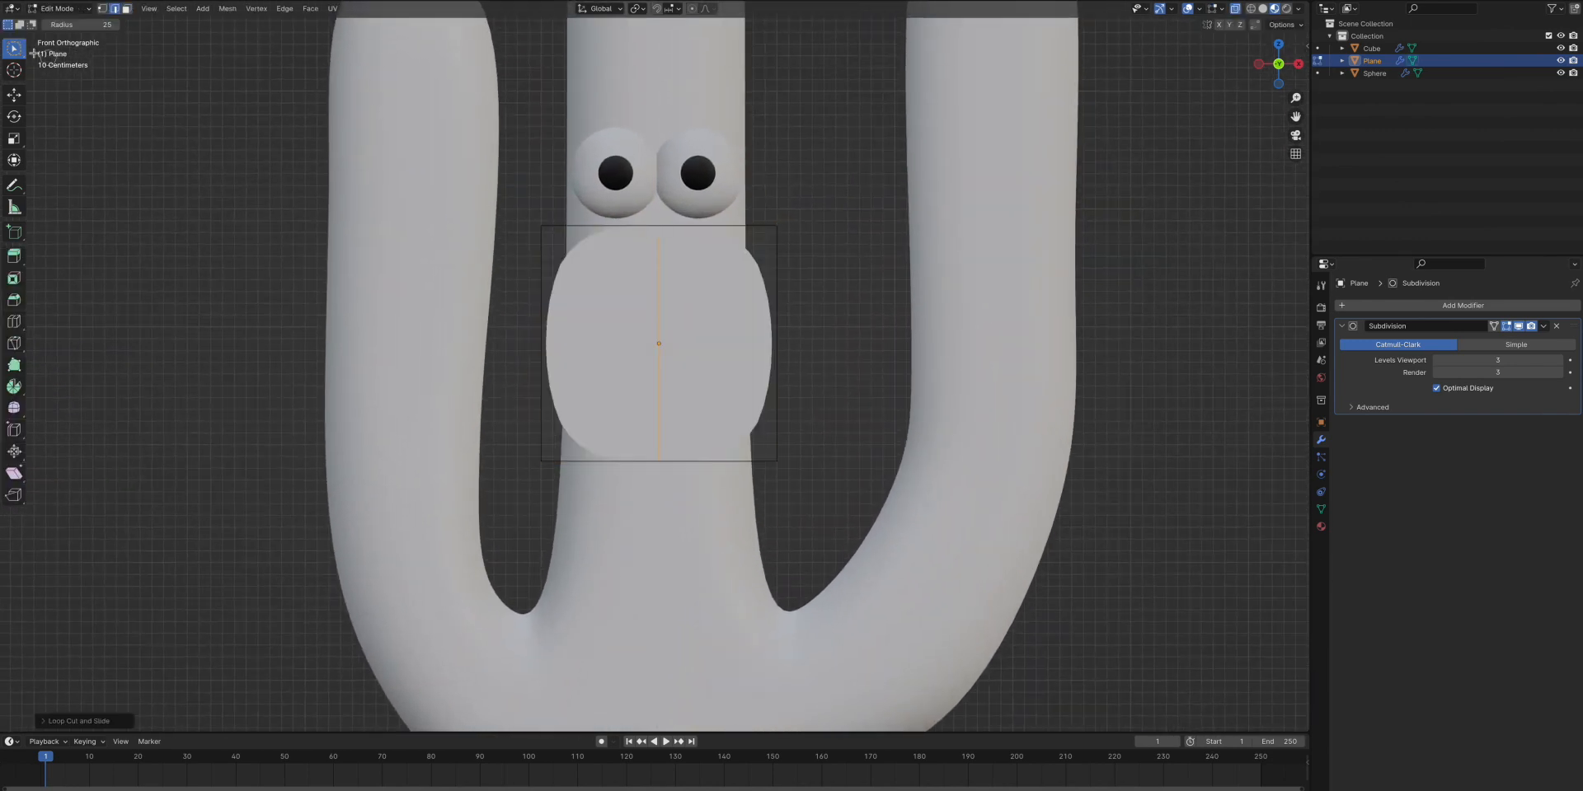
Box-select the vertices of both outer sides of the plane and scale them slightly inward
drag(14, 50, 45, 58)
click(71, 92)
drag(826, 185, 753, 562)
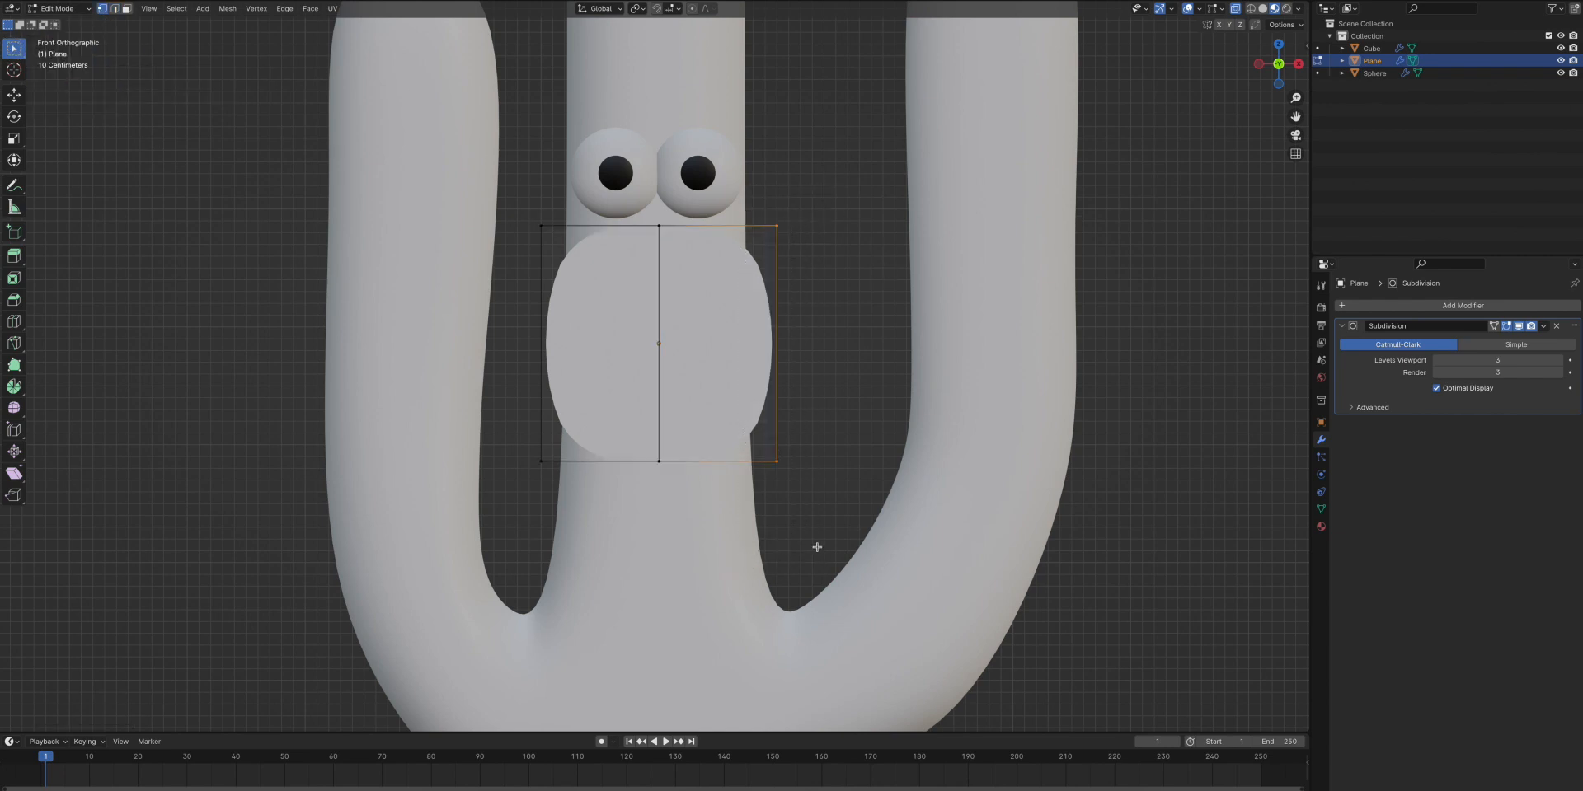
shift+drag(514, 197, 590, 552)
key(s)
click(879, 524)
Move the plane's right-hand side vertices outward and up, and rotate them so the lower corner flares out
drag(810, 523, 724, 153)
key(g)
click(859, 476)
key(r)
click(926, 443)
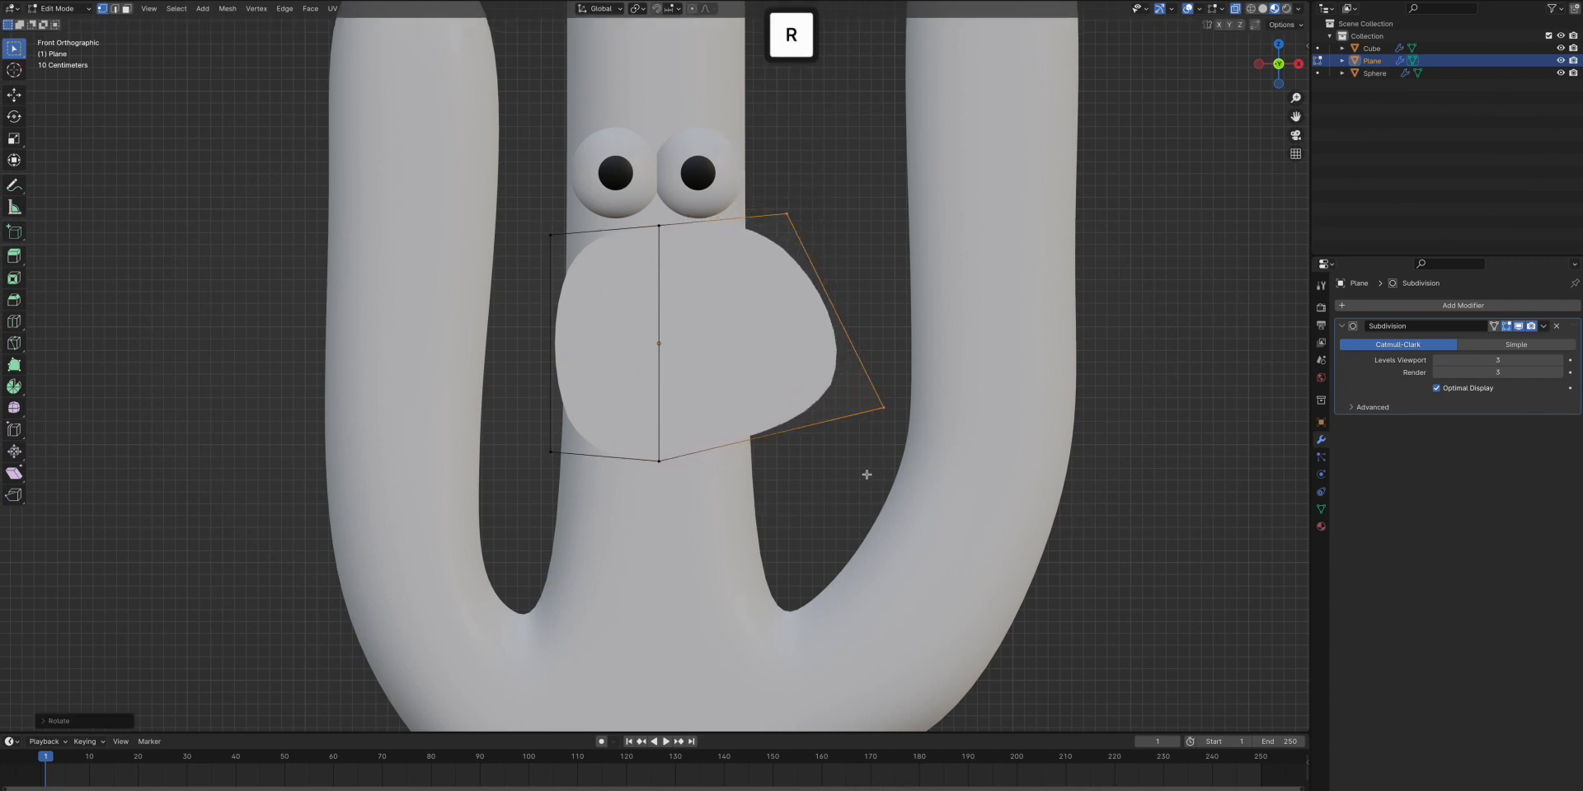
key(g)
click(856, 455)
Rotate and move the plane's left-hand side vertices outward and up to match the opposite side
drag(505, 221, 567, 536)
key(r)
click(626, 547)
key(g)
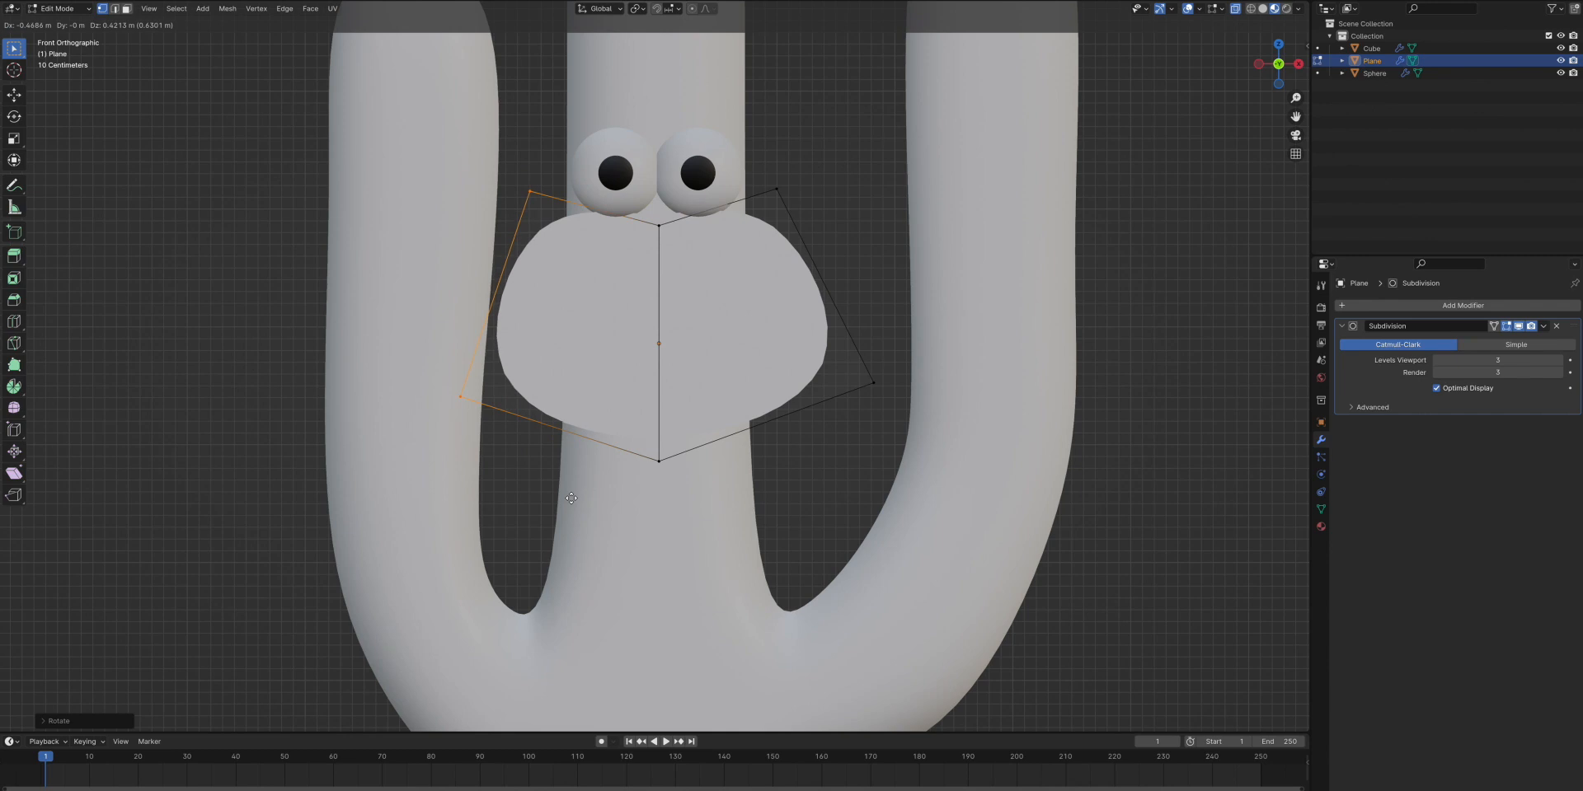
click(571, 498)
Move the two lower outer corner vertices of the plane slightly up to even out both sides, and deselect them
click(478, 416)
key(g)
click(515, 445)
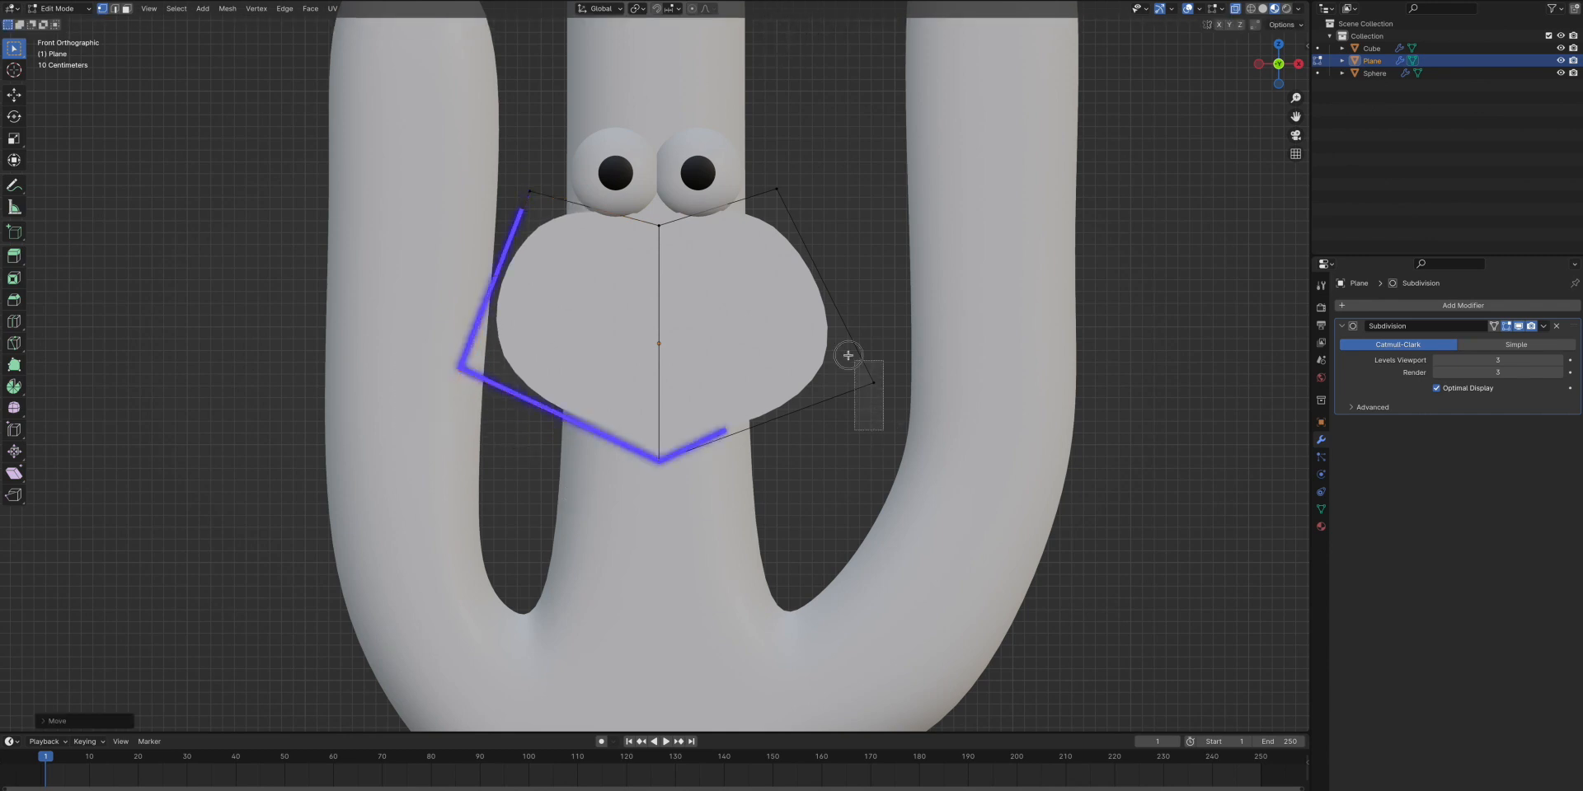
click(873, 383)
key(g)
click(866, 395)
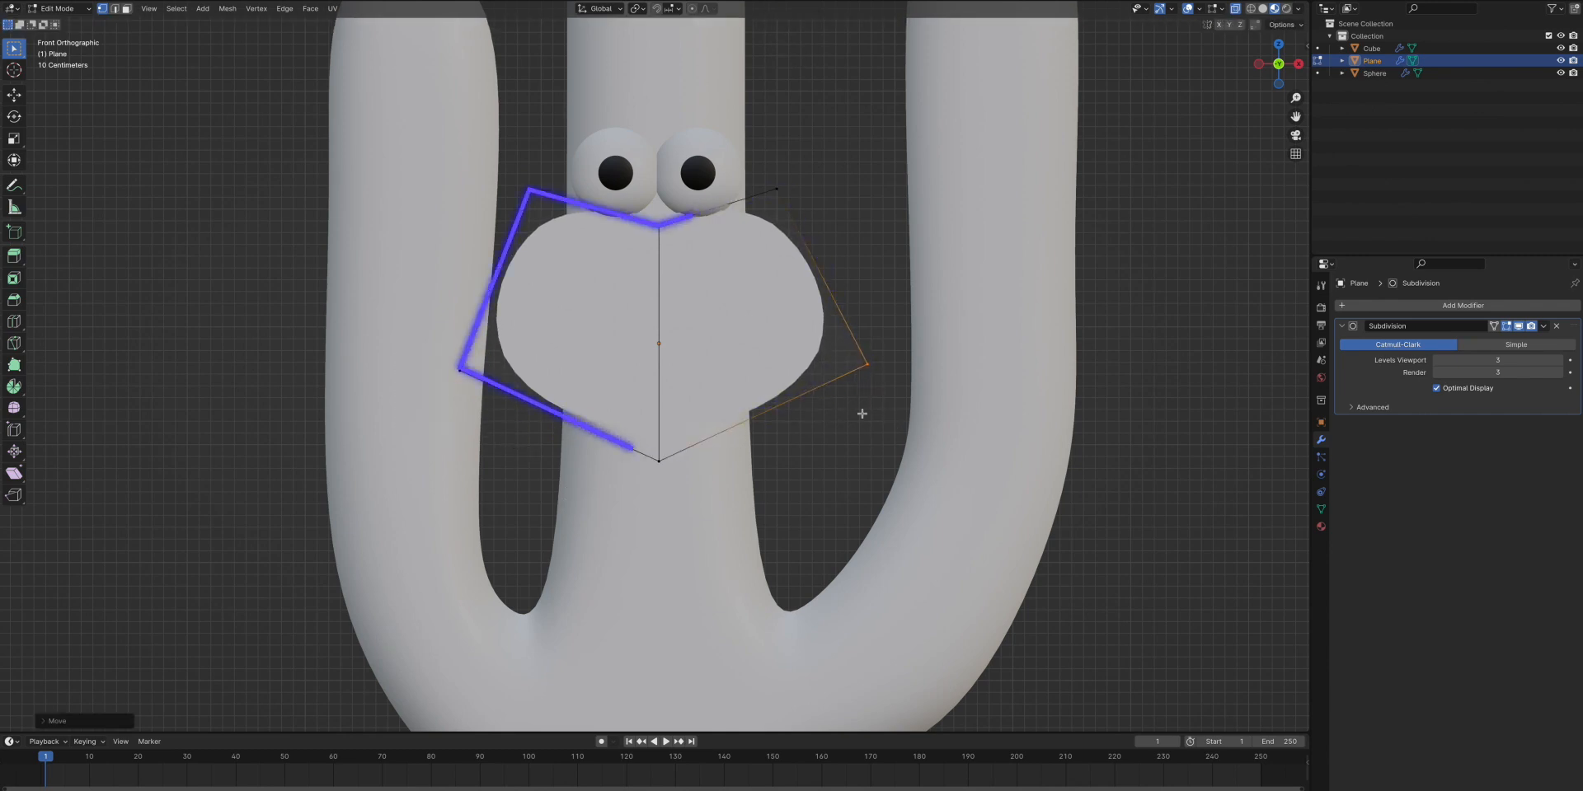
click(871, 424)
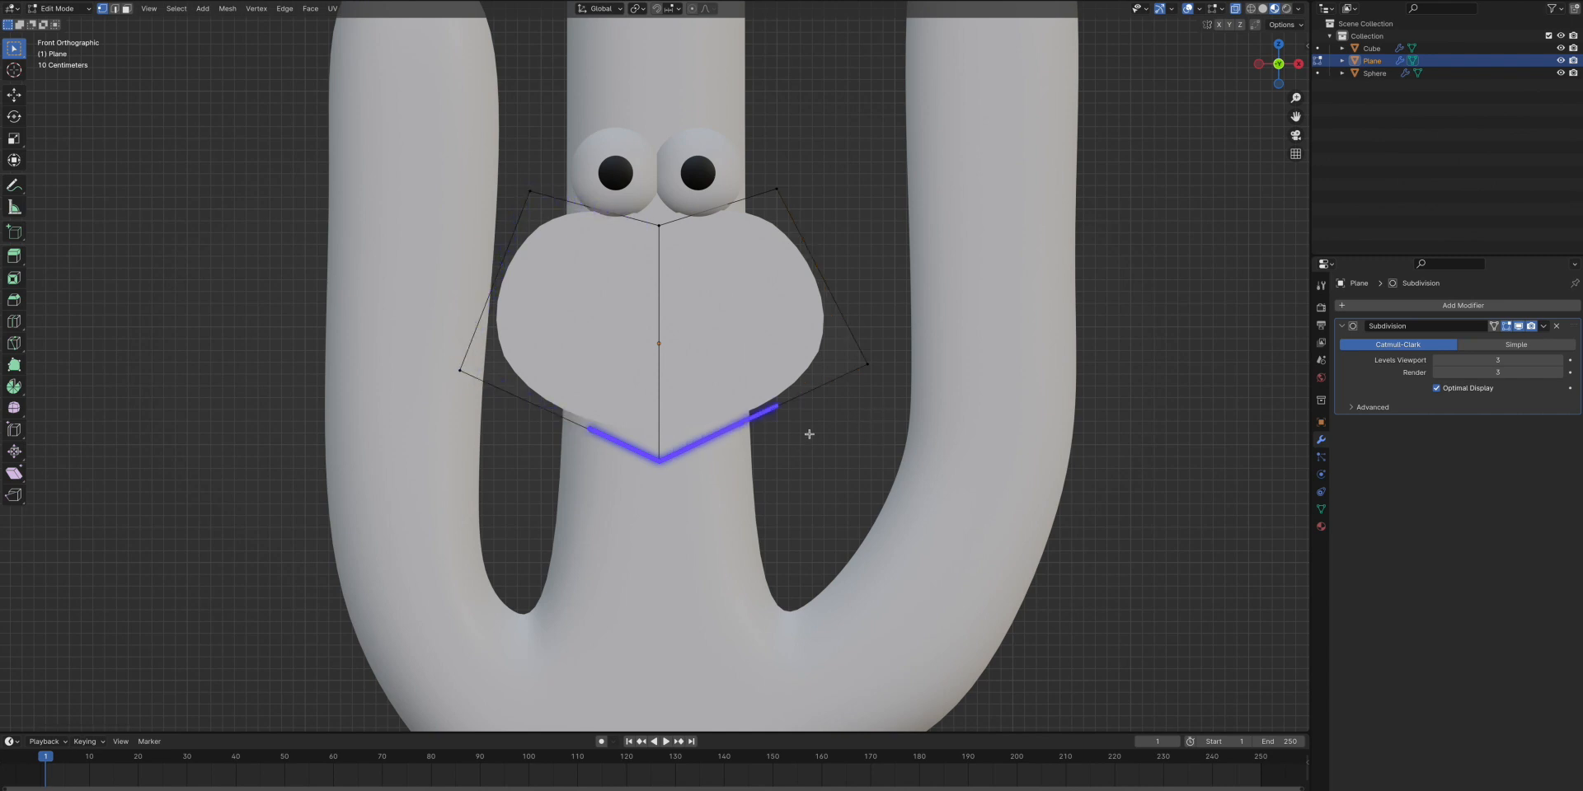
Move the plane's upper right corner vertex slightly outward and deselect it
key(g)
click(741, 152)
click(837, 282)
Select the whole plane mesh and give it a new material named mouth.teeth
key(a)
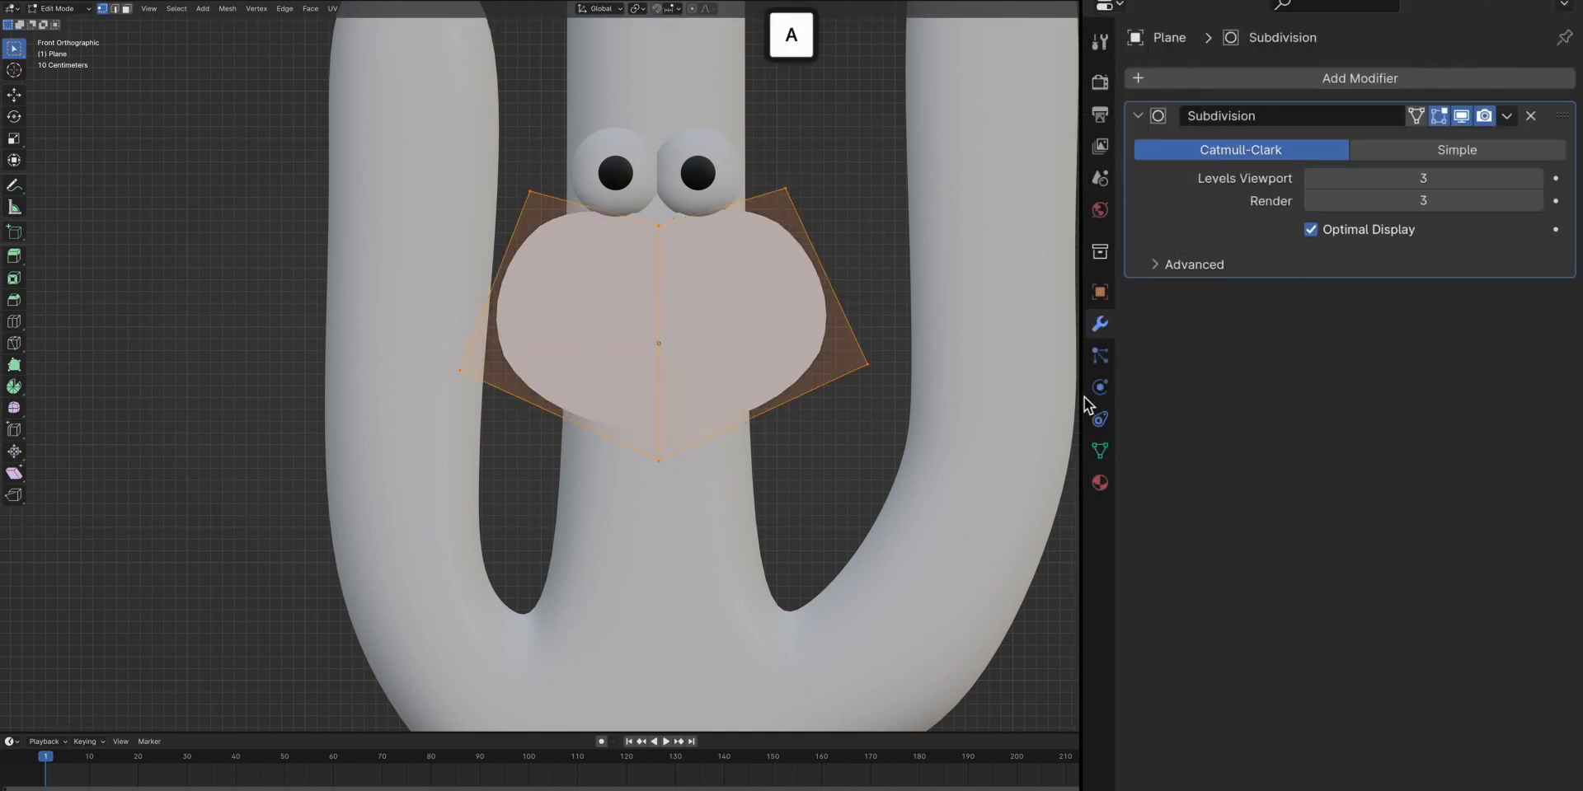
click(1320, 526)
click(1473, 360)
double_click(1180, 83)
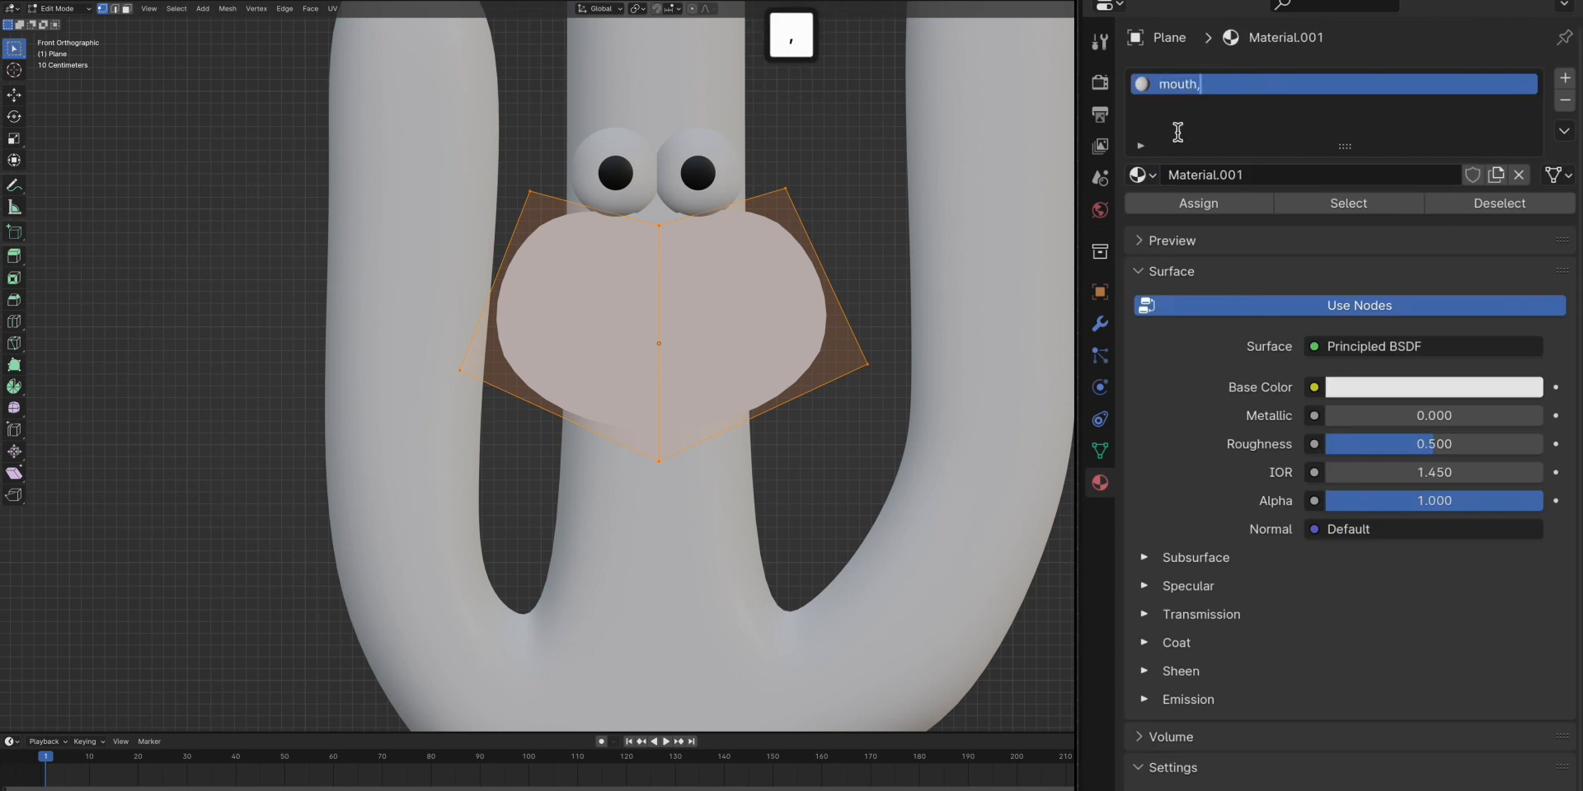
text(mouth.teeth)
key(Return)
In Object Mode, move the plane along the X axis until it sits beside the cactus, clear of its left arm
key(Tab)
key(g)
key(x)
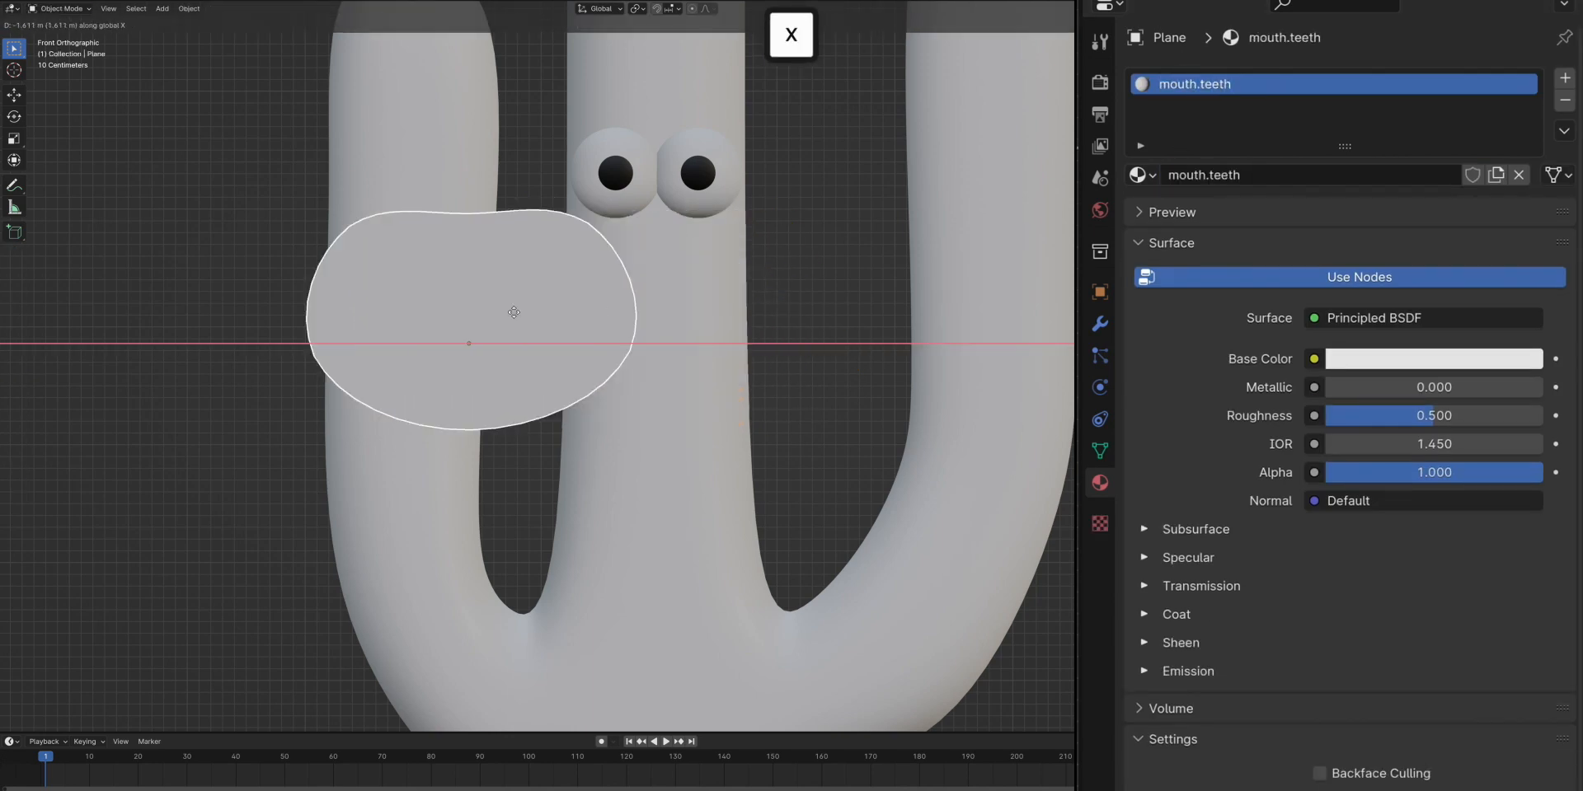
click(248, 322)
shift+middle_drag(249, 232, 615, 231)
click(609, 299)
key(g)
key(x)
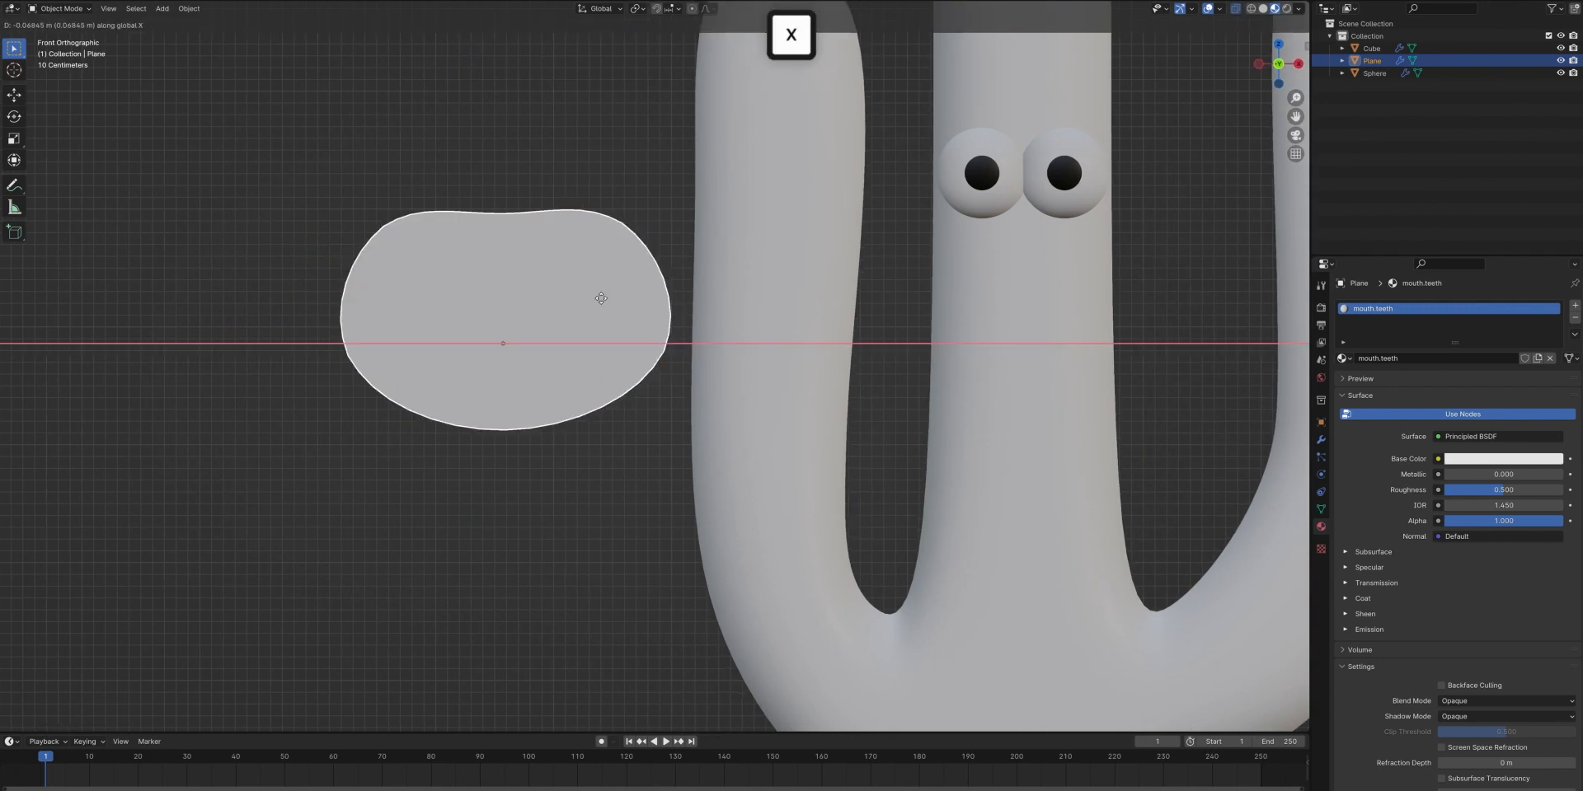
click(550, 298)
Lower the plane's upper middle vertex along Z by about 0.37 m to deepen the dip in the upper edge
key(Tab)
click(452, 207)
key(g)
key(z)
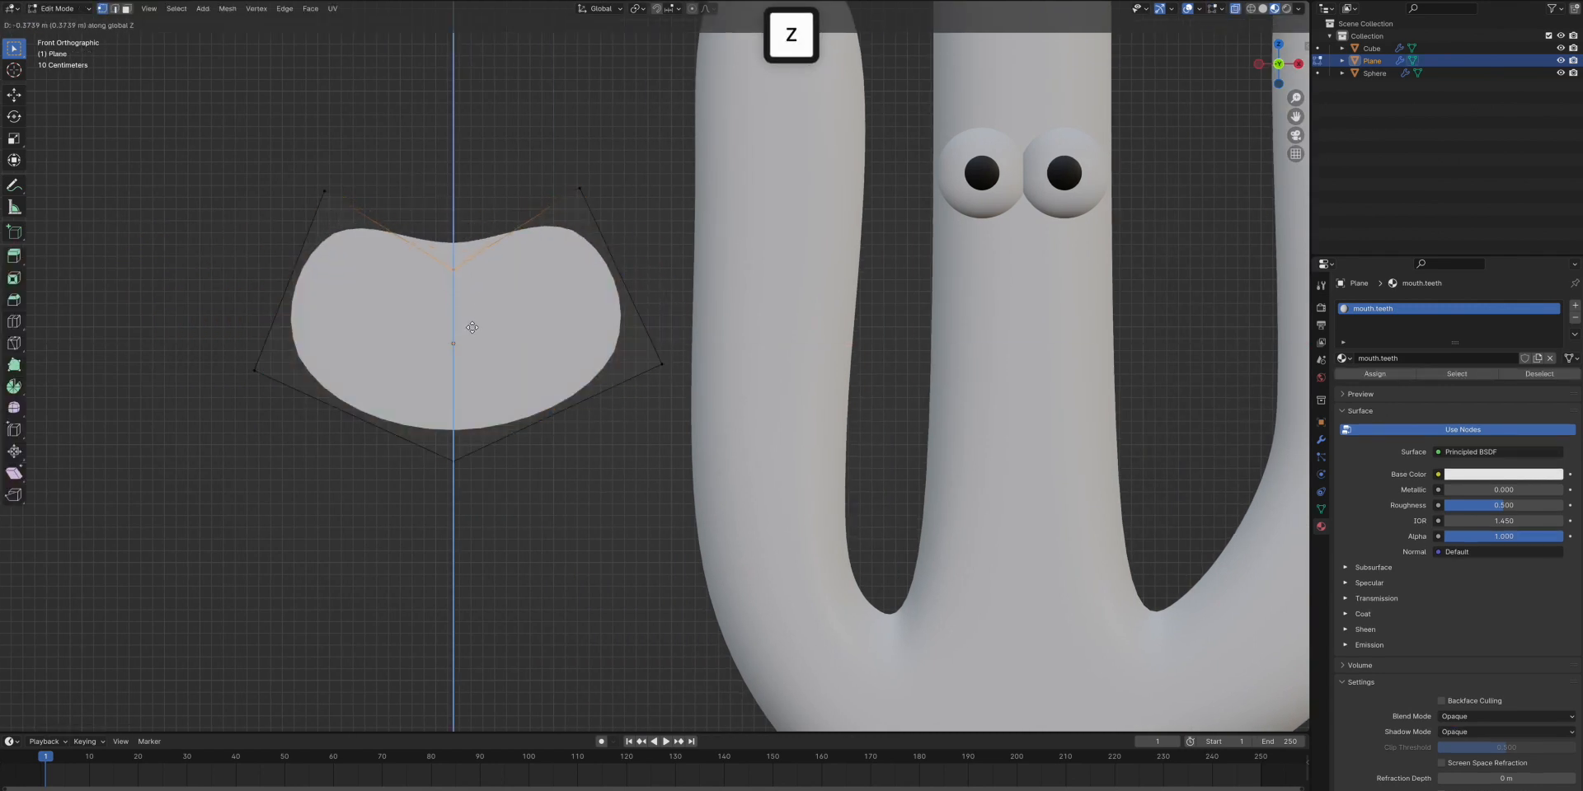
click(471, 327)
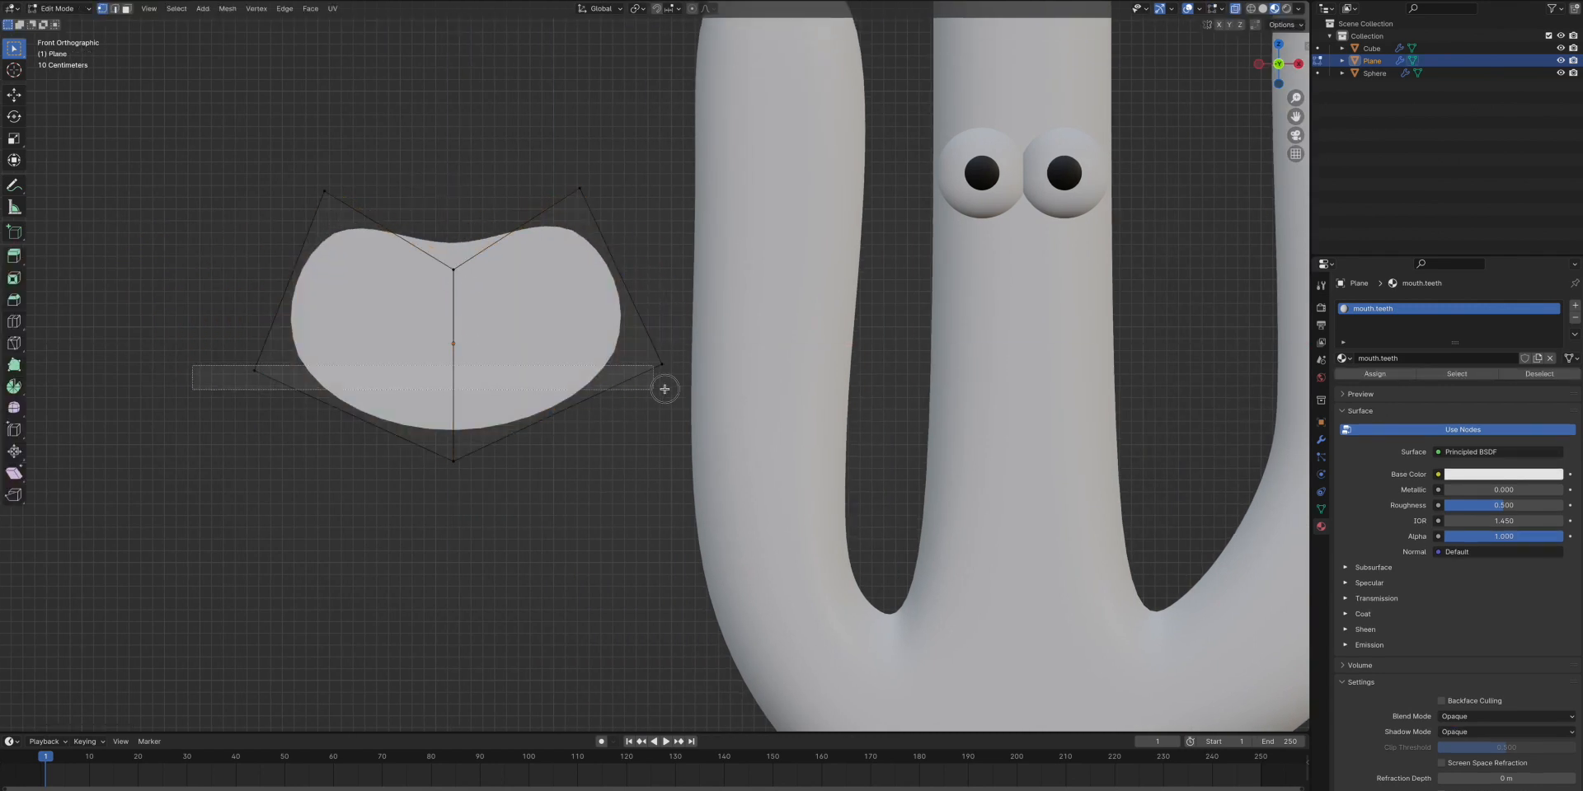
Flatten the two lower outer corner vertices to the same height, and level the two upper outer corners likewise
drag(664, 389, 663, 387)
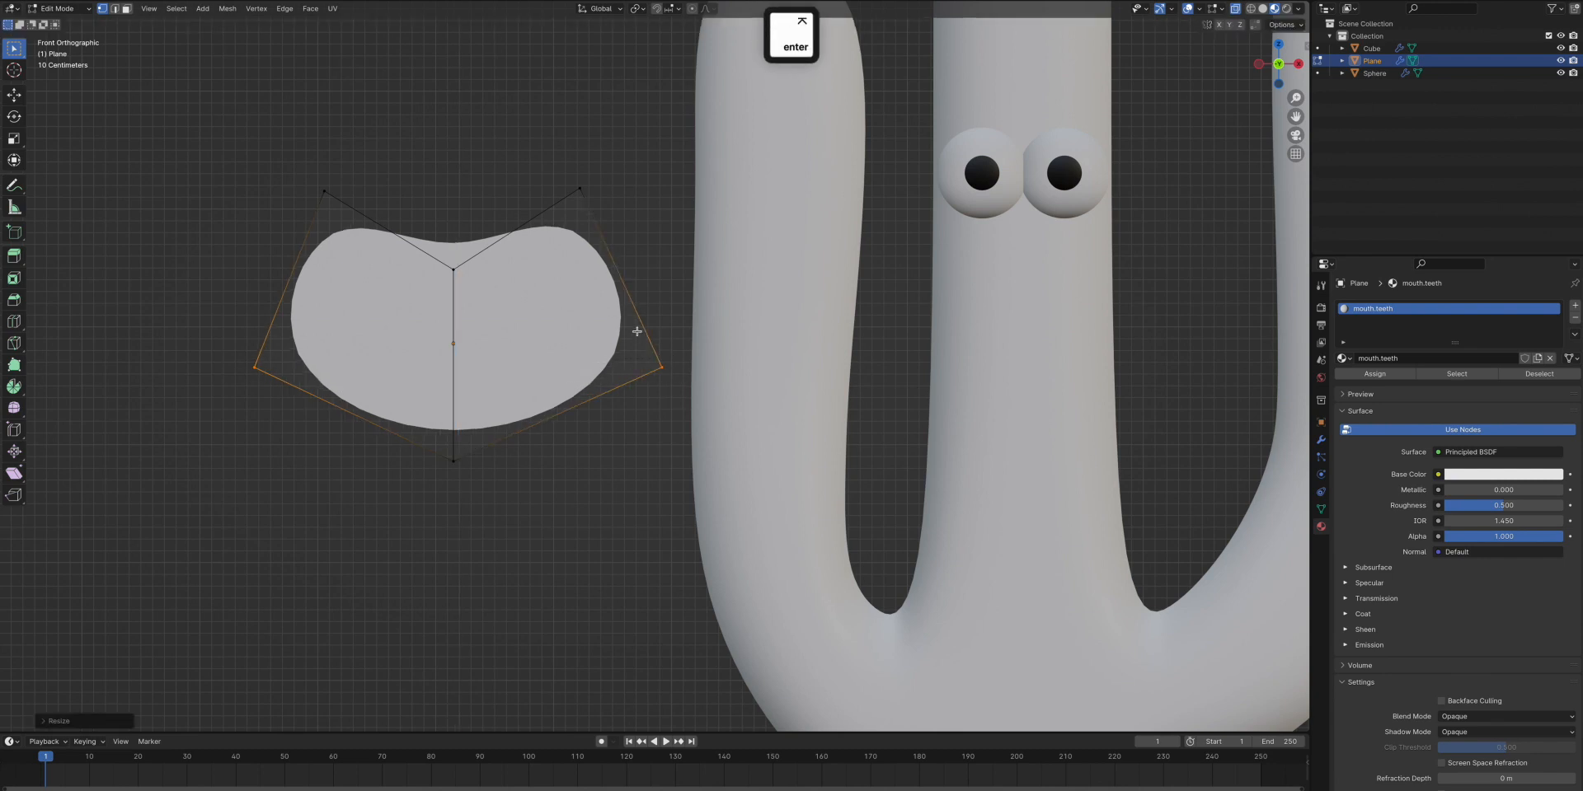
drag(633, 212, 159, 155)
key(z)
key(Escape)
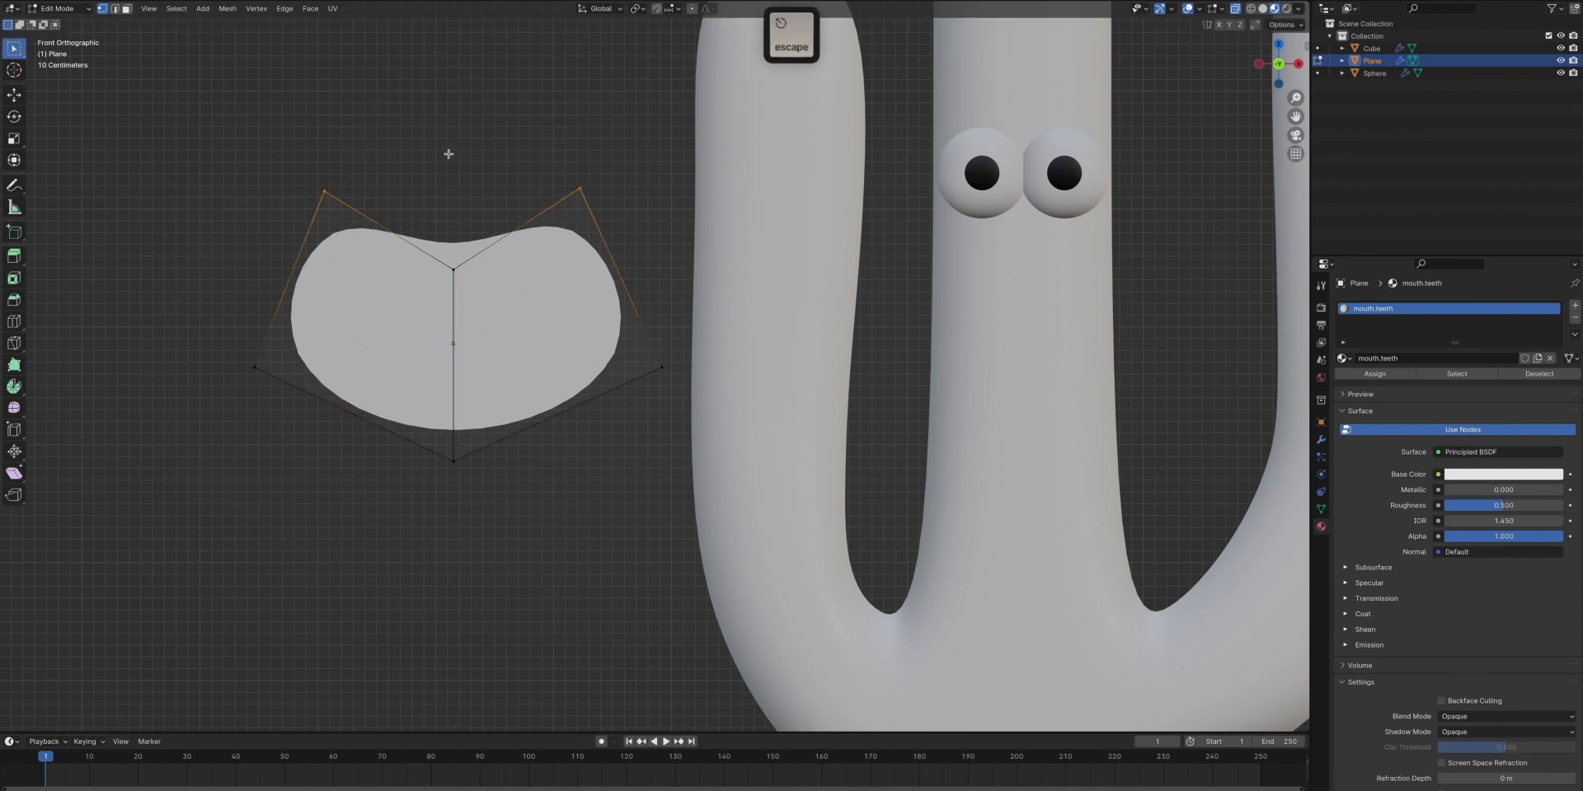
Duplicate the whole mouth mesh and, in side view, move the copy forward along Y, away from the body
key(a)
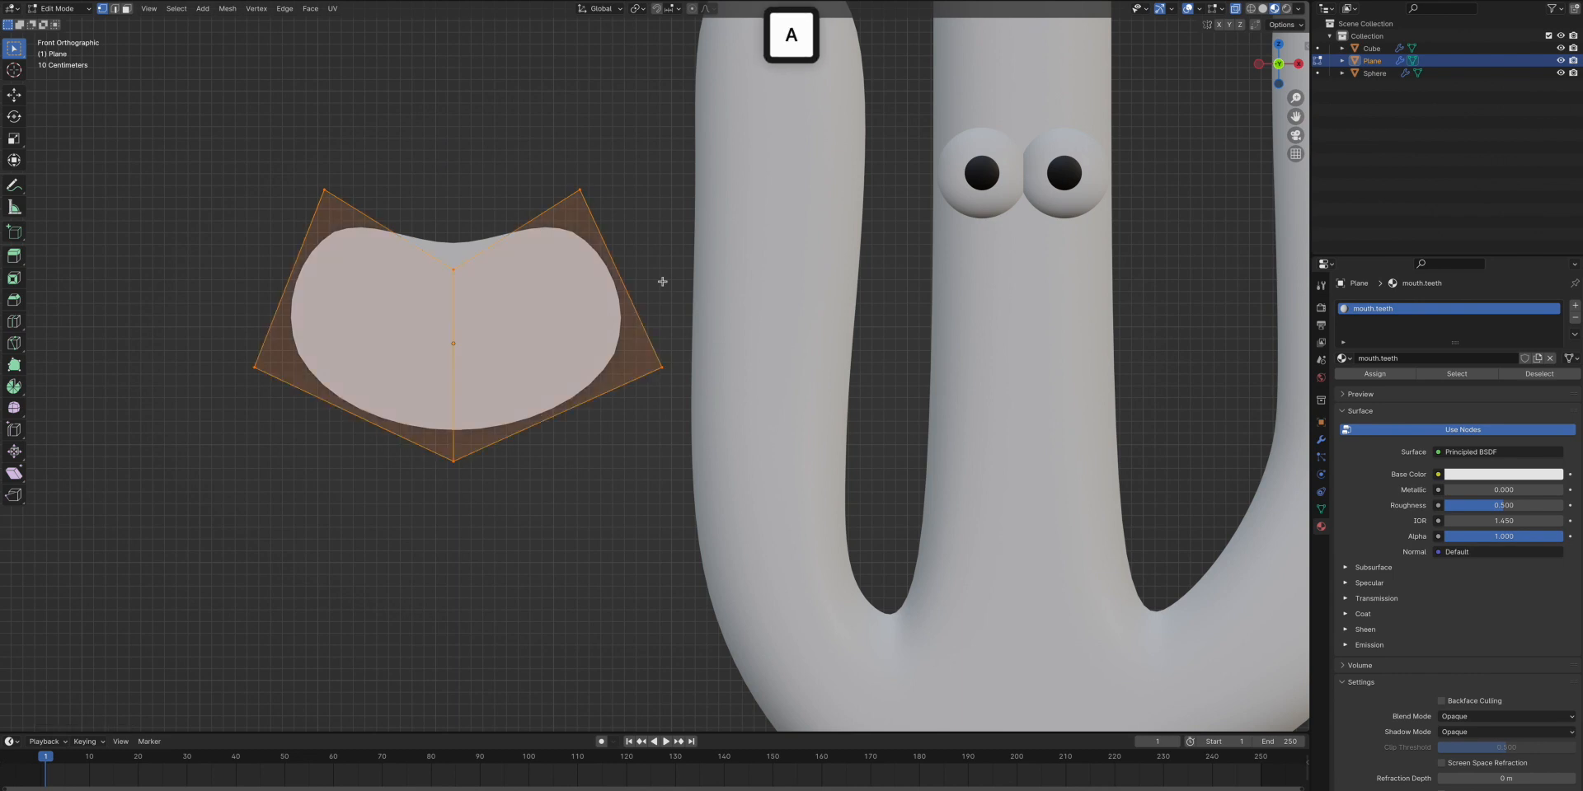
click(1258, 63)
key(g)
key(x)
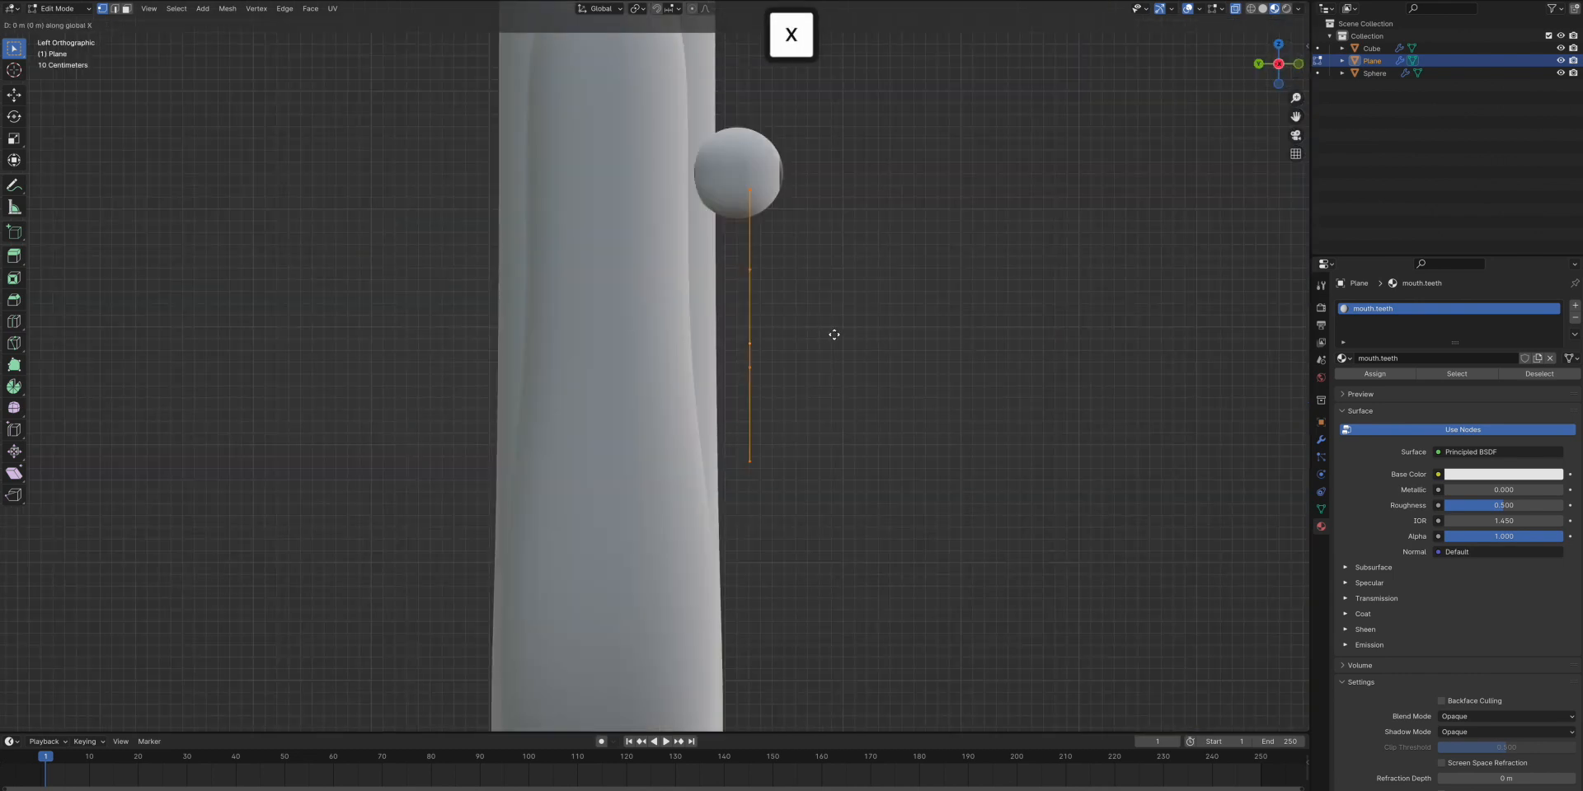
click(906, 337)
Scale the rear mouth copy up slightly and extrude it forward to give it thickness
drag(785, 146, 723, 533)
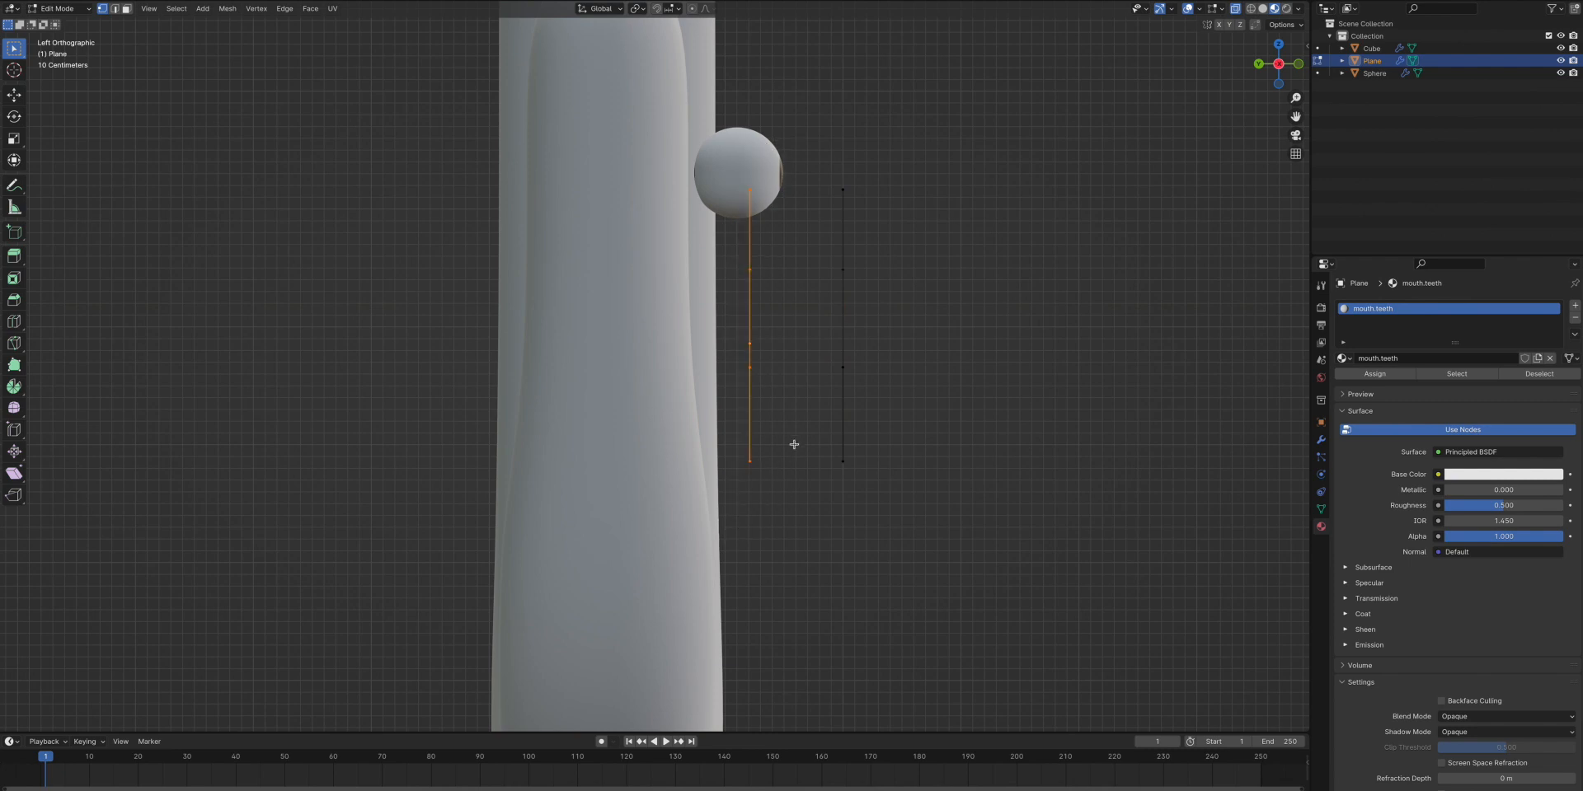
key(s)
key(Return)
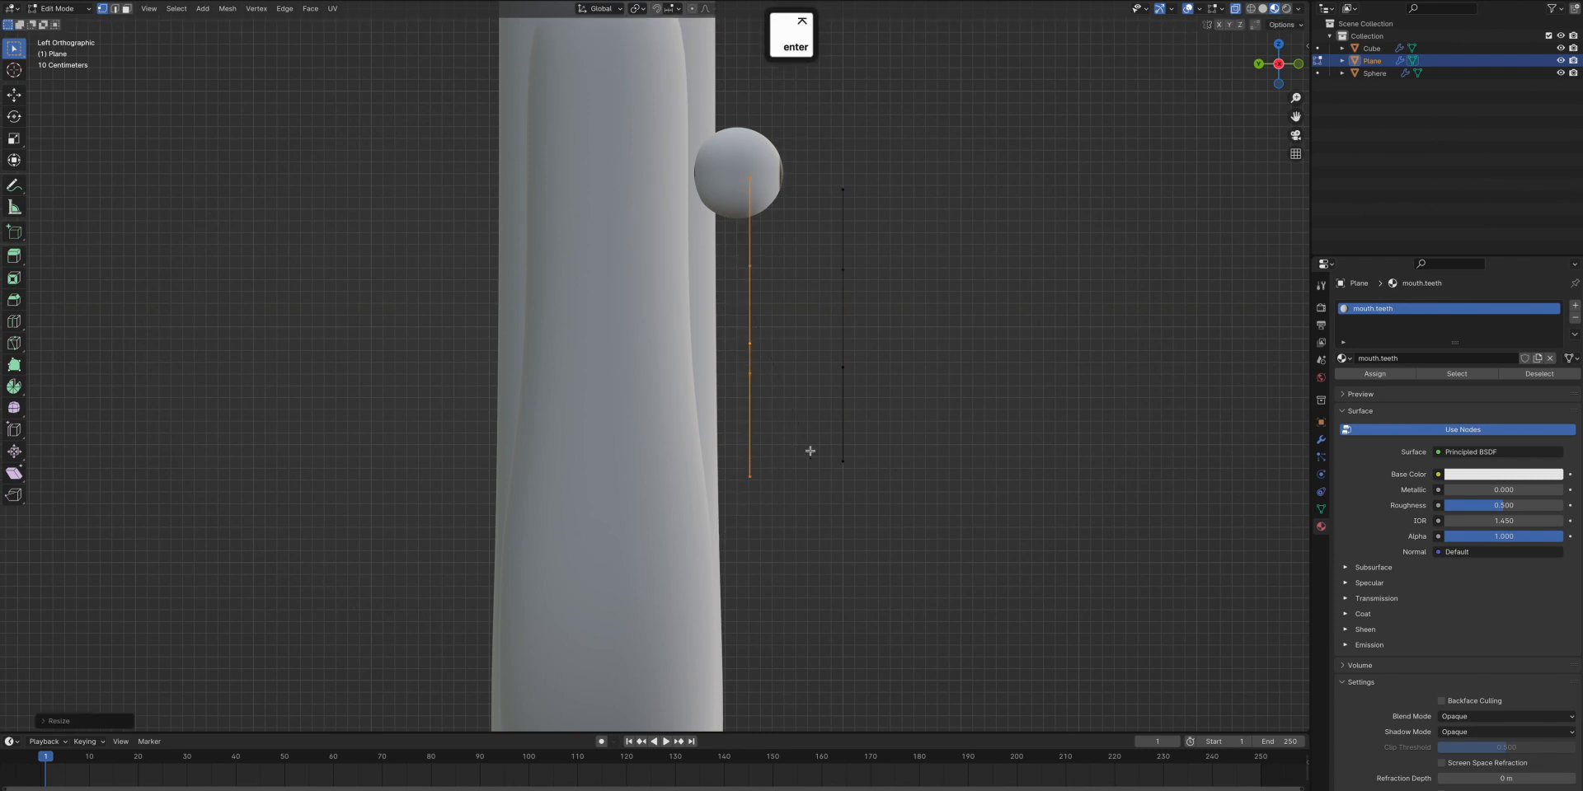
key(e)
click(844, 452)
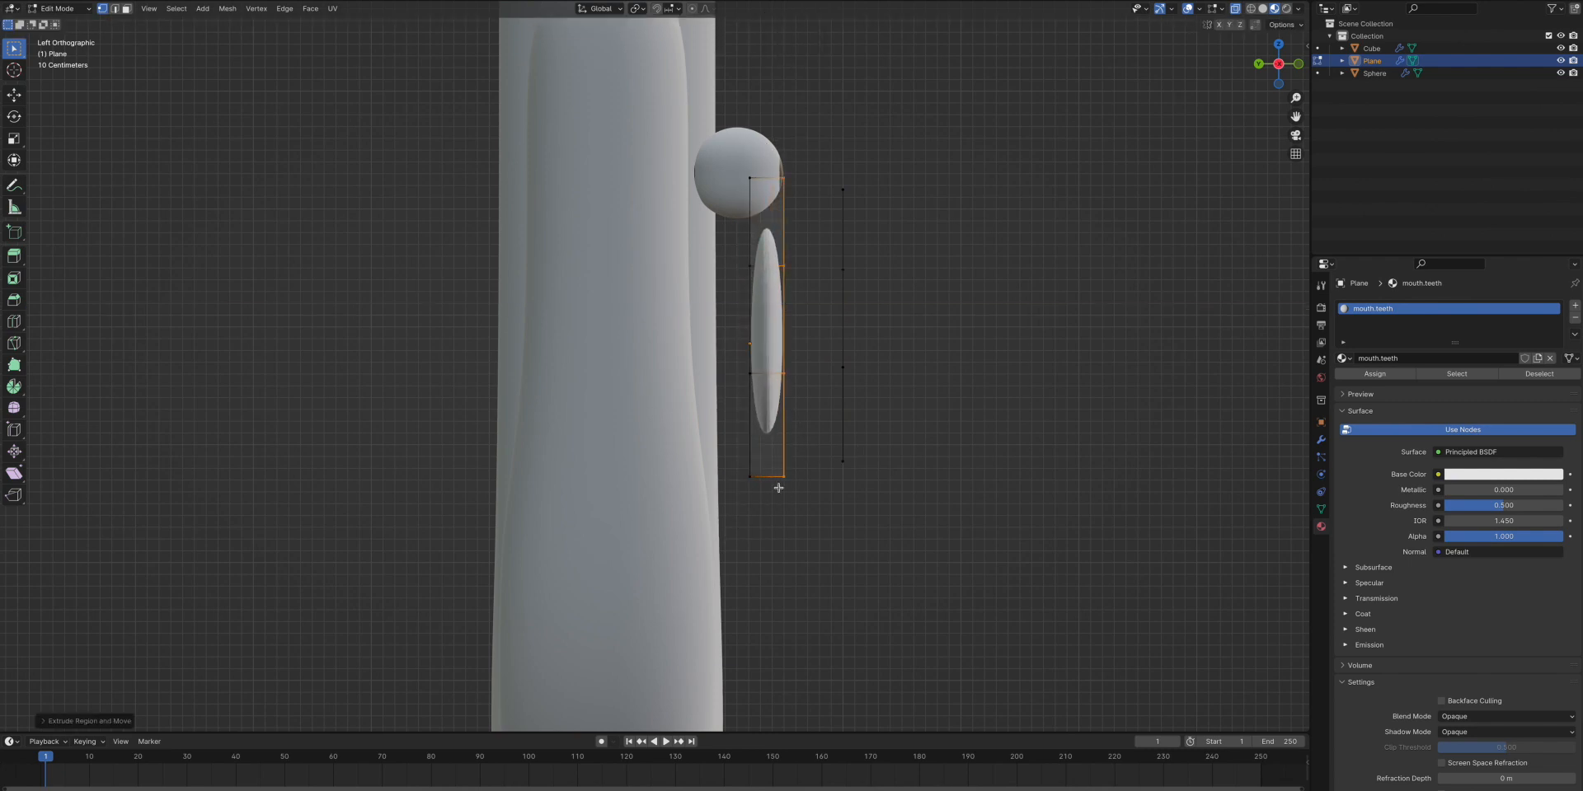
Add a loop cut around the extruded mouth shape and slide it close to the front edge
key(g)
key(g)
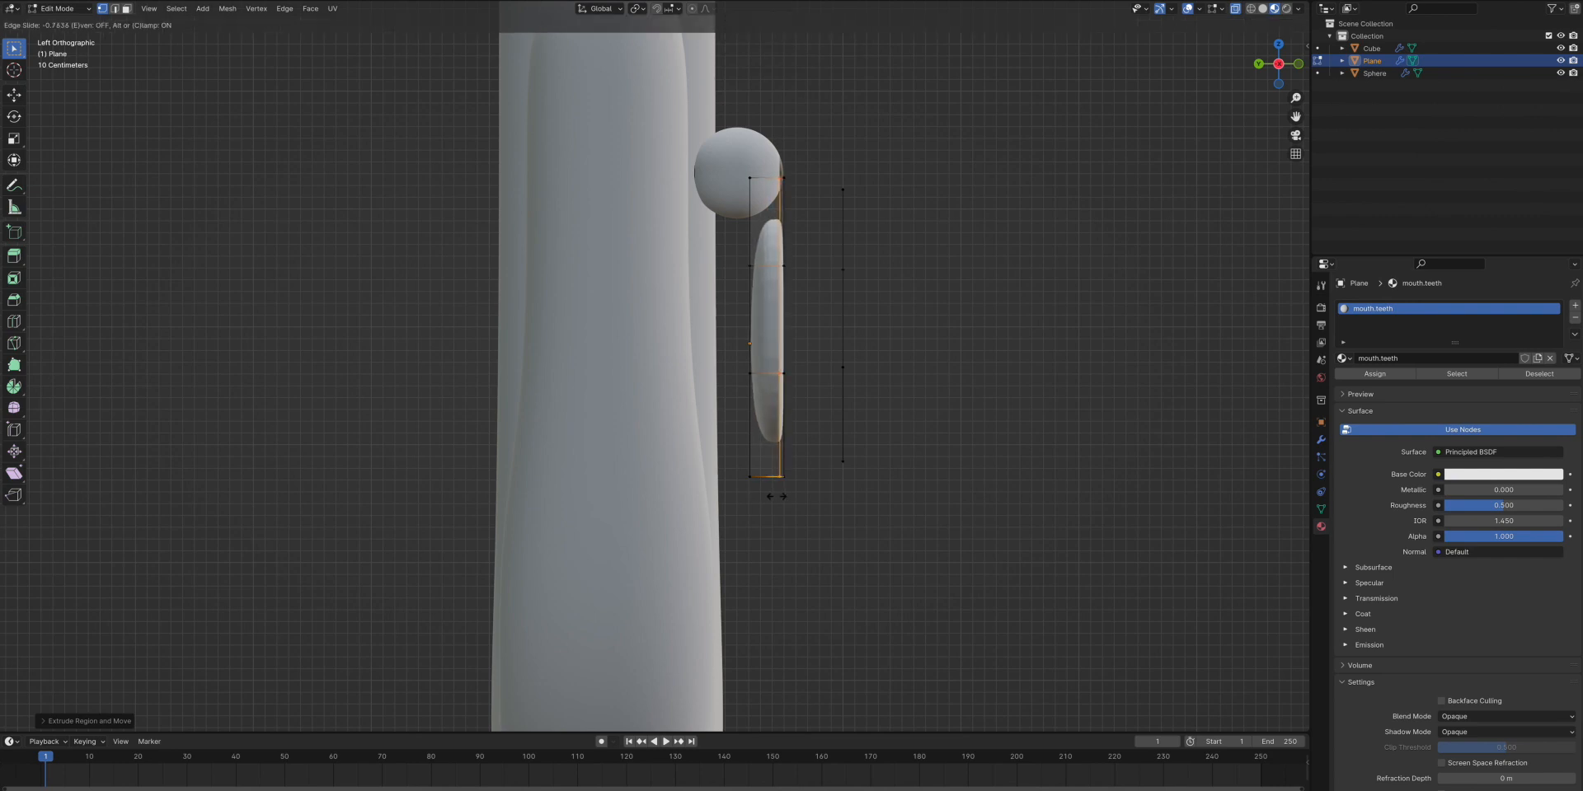
click(775, 496)
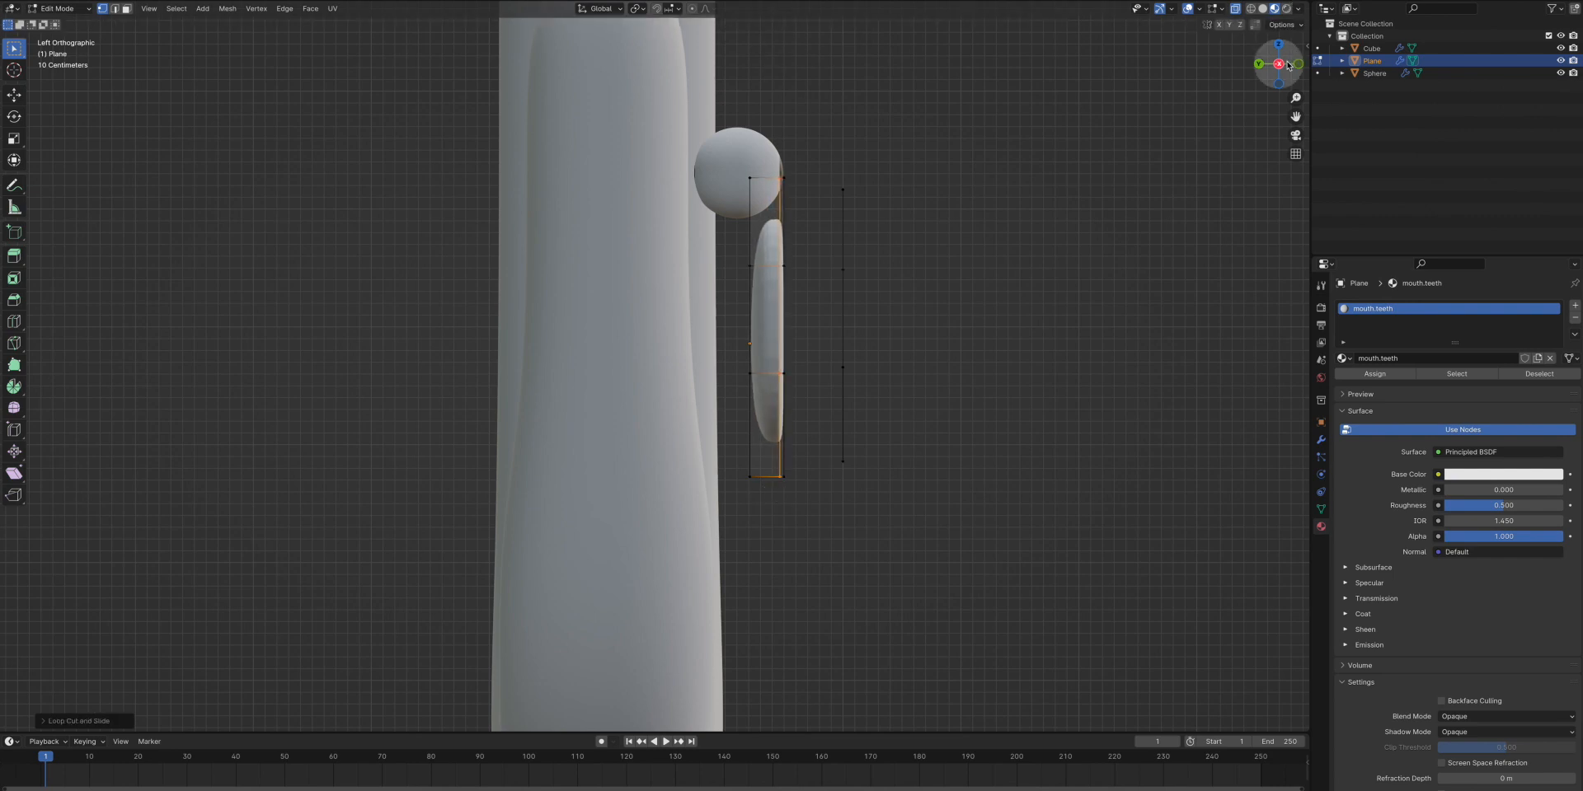
Delete the two front faces of the extruded mouth shape to open it up
middle_drag(812, 231, 756, 247)
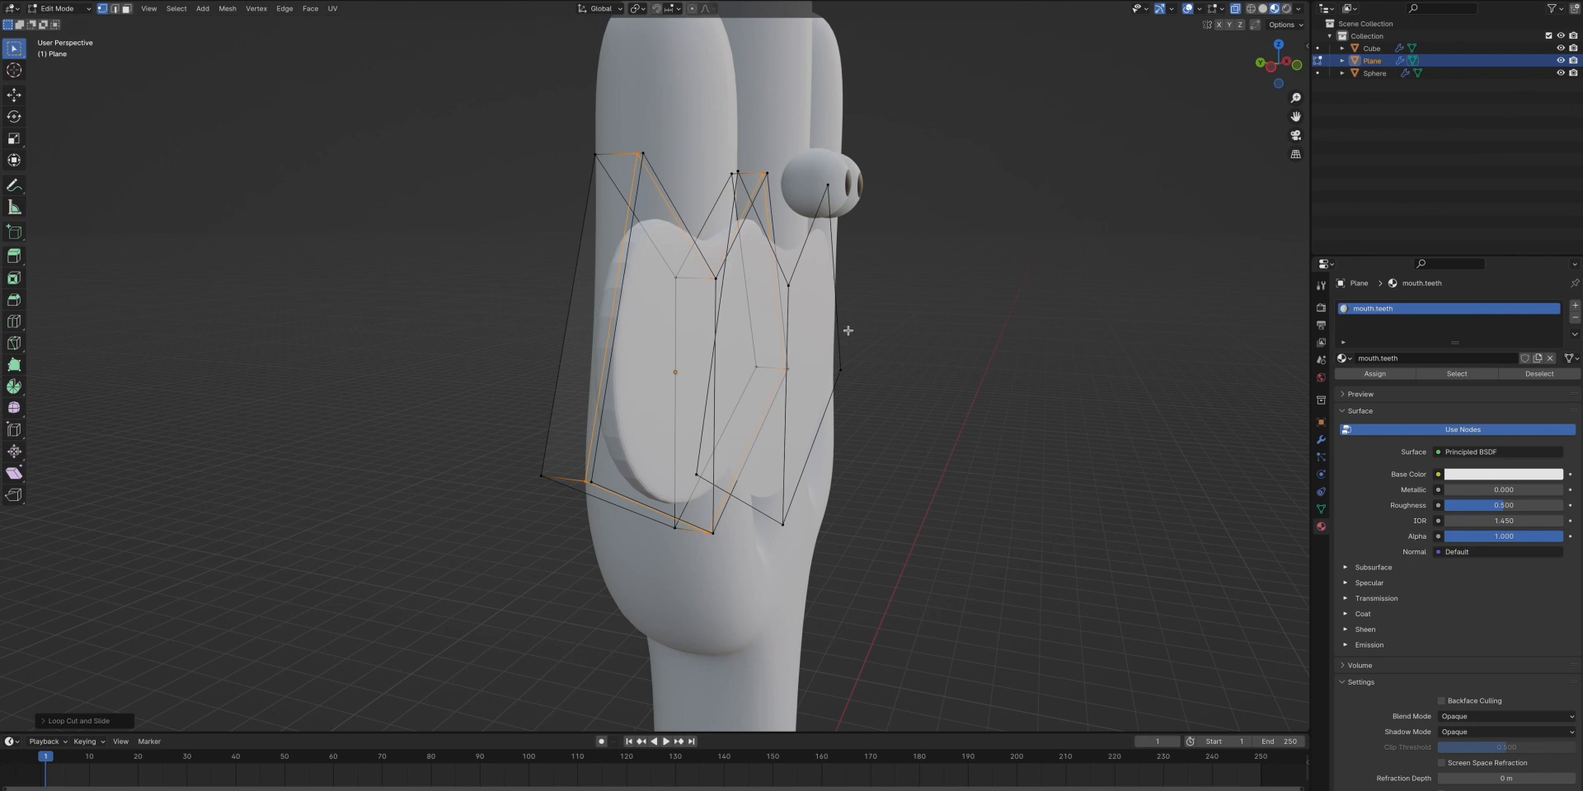
middle_drag(847, 331, 750, 353)
click(715, 297)
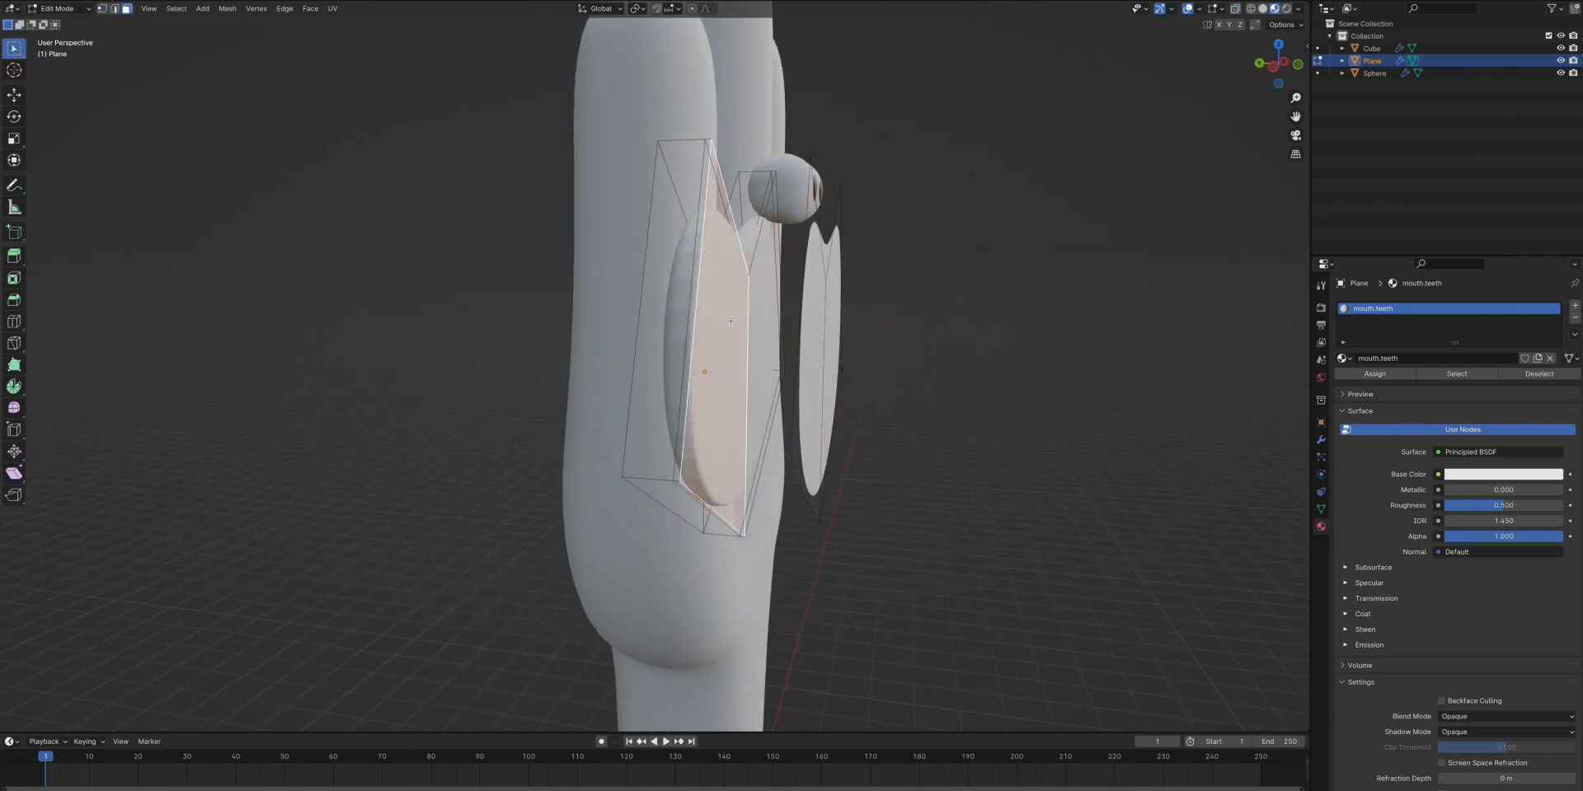
shift+click(762, 312)
key(x)
click(733, 347)
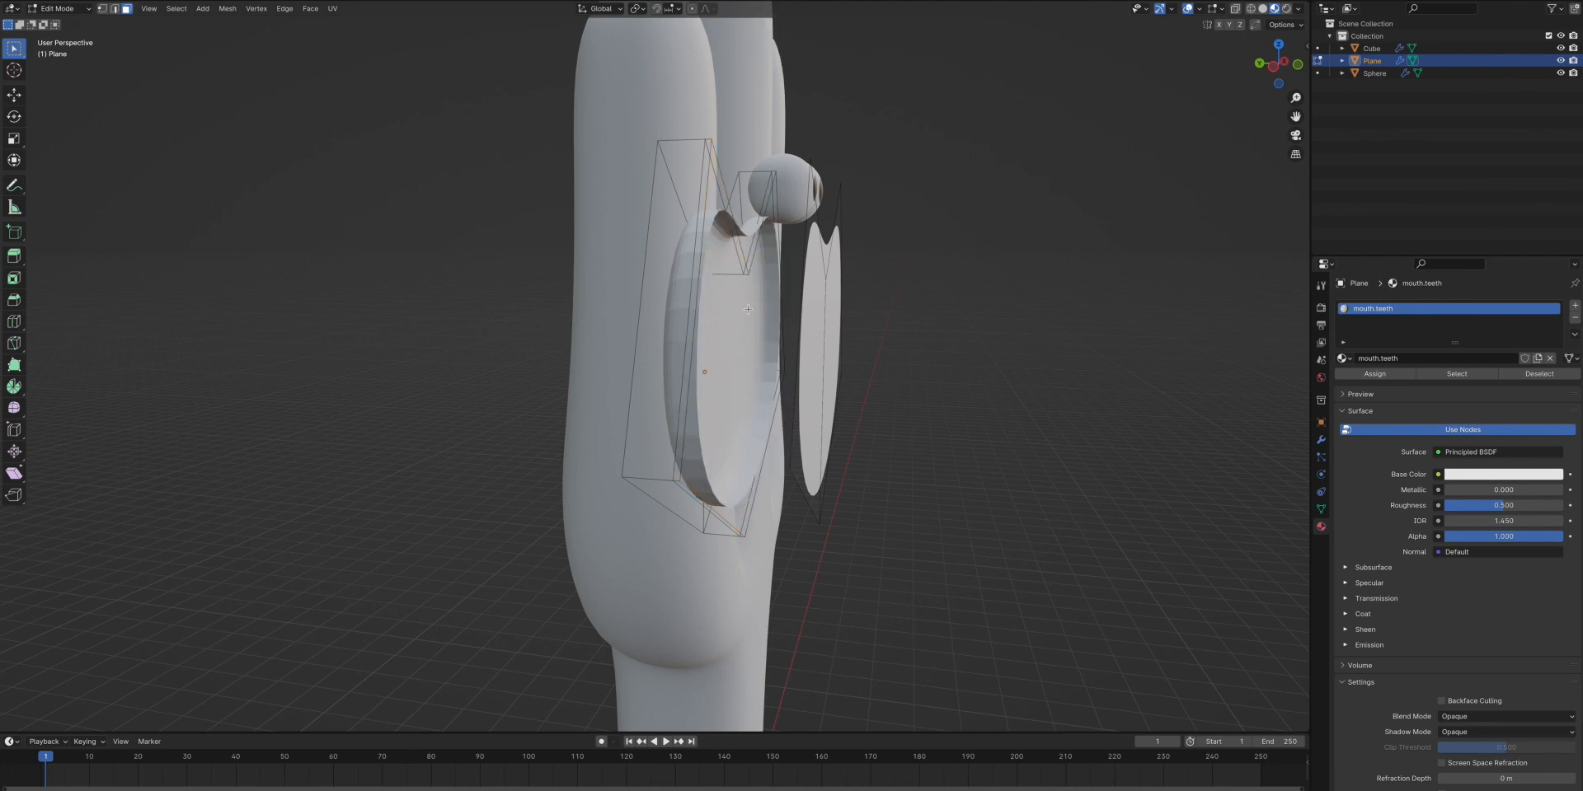
Select the vertices of the open front rim and extrude them, scaled slightly inward
click(106, 10)
key(ctrl+KP_3)
drag(778, 149, 747, 610)
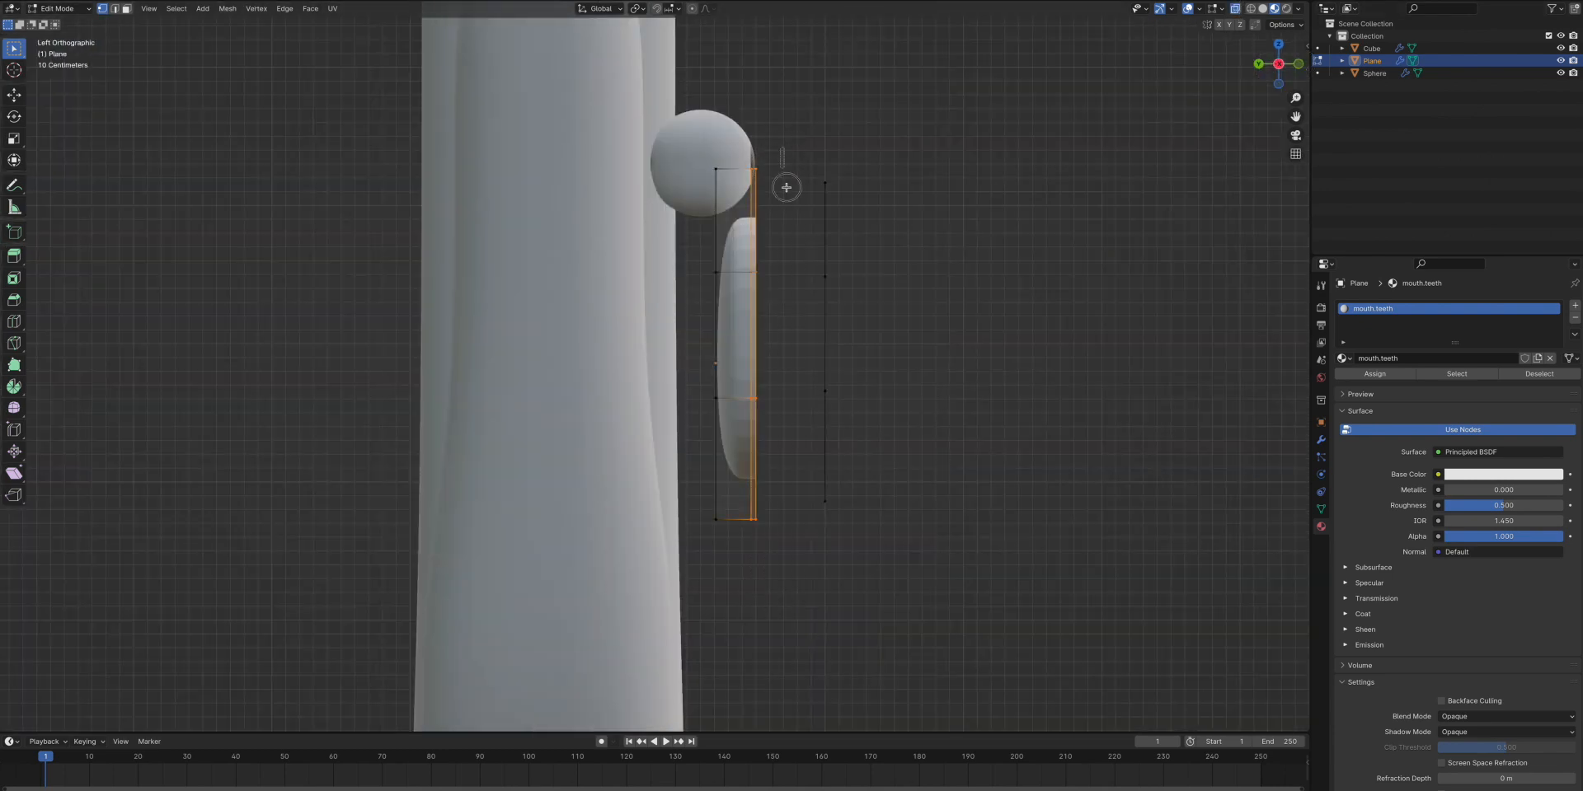
drag(786, 187, 750, 594)
key(e)
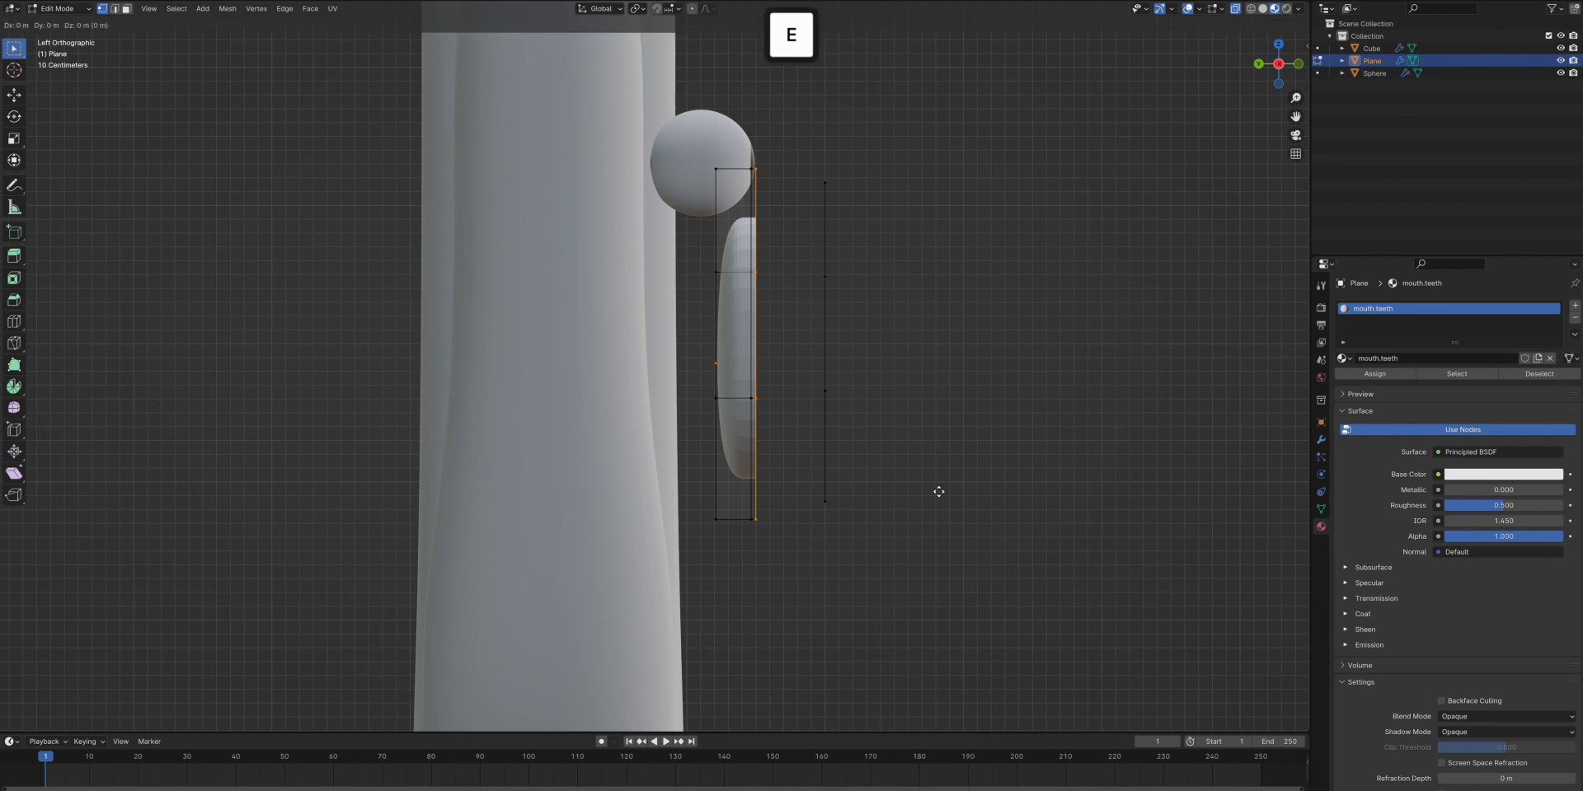
key(s)
click(927, 486)
Adjust the scale of the inner rim and extrude it back into the mouth shape to form the lip's inner side
middle_drag(883, 226, 825, 243)
key(s)
click(1144, 308)
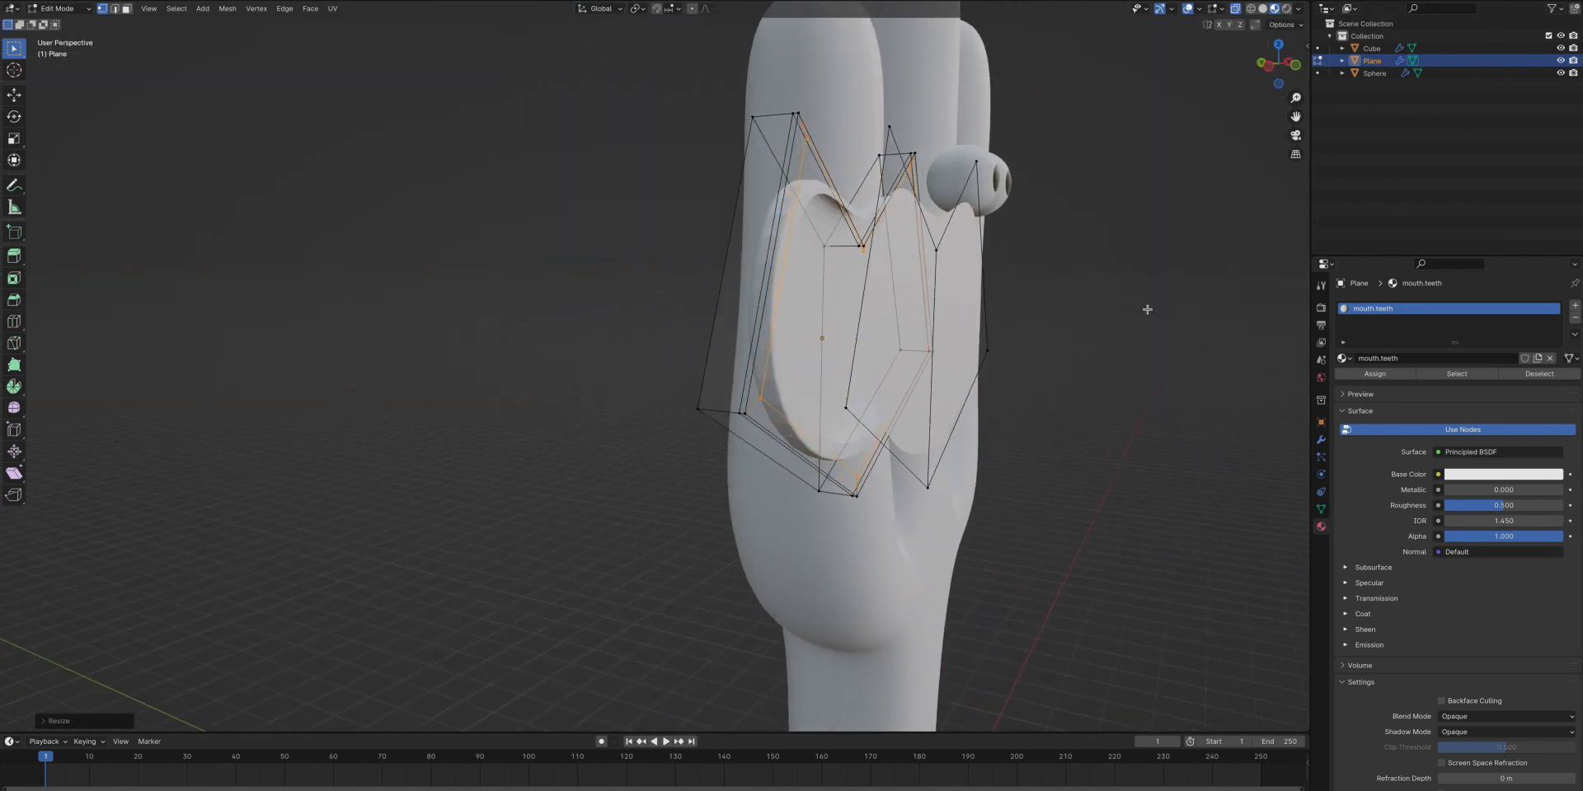
key(e)
key(Return)
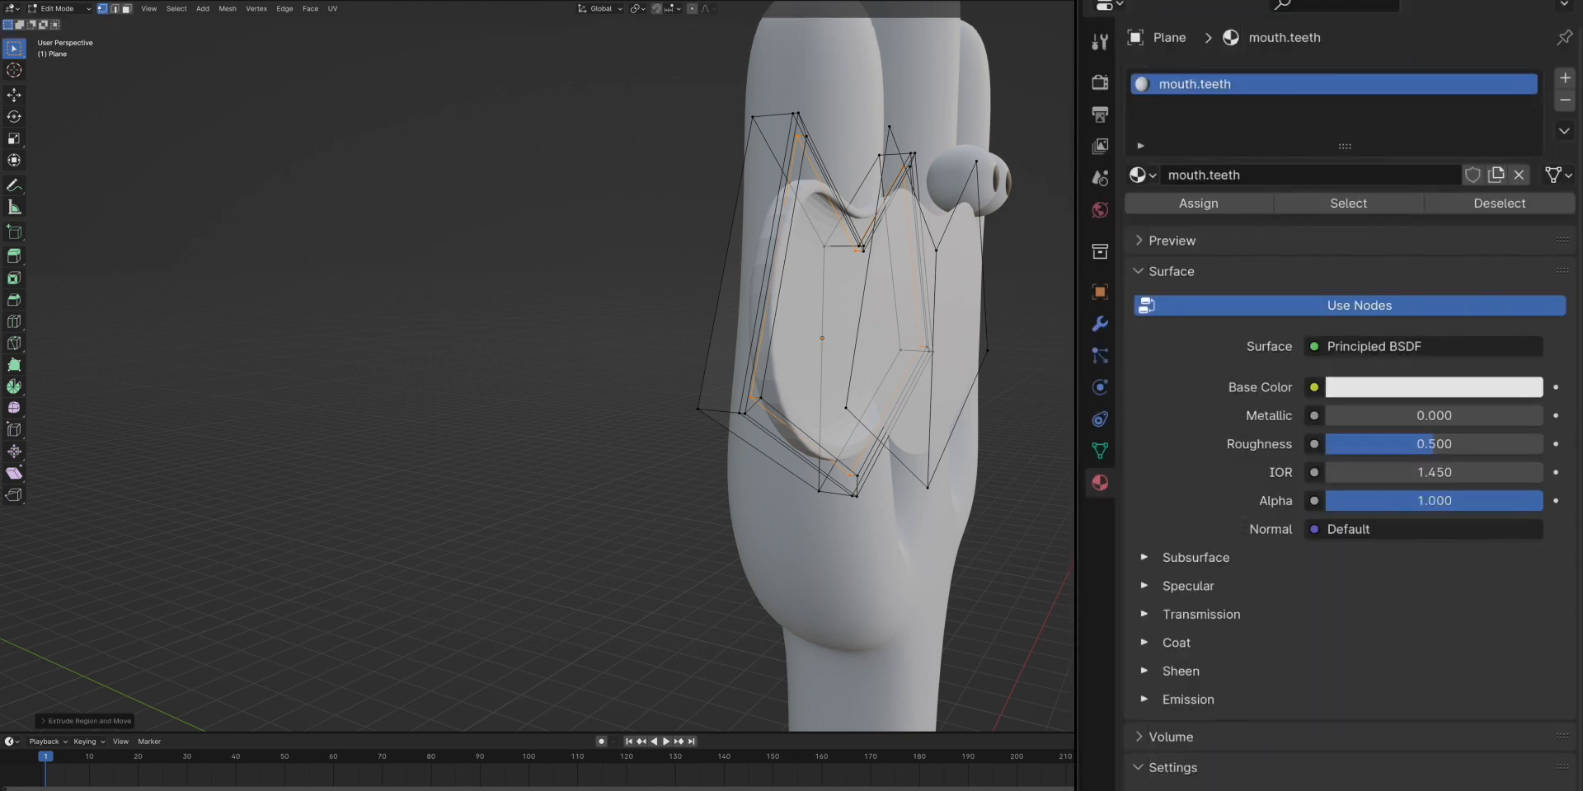
Select all linked geometry of the lip shape and add a second material named mouth.lips
key(l)
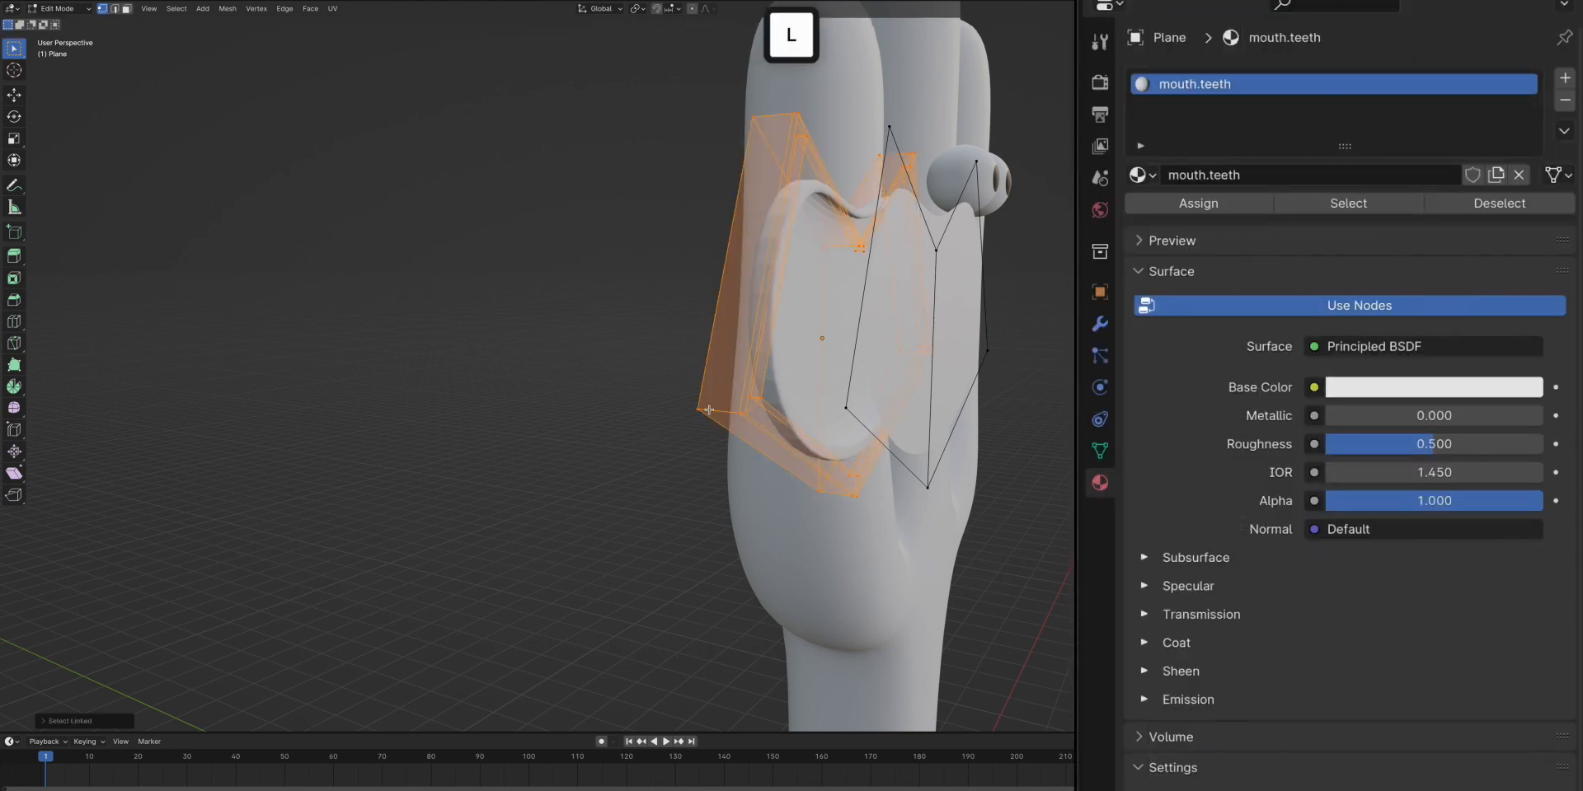
click(1564, 77)
click(1196, 217)
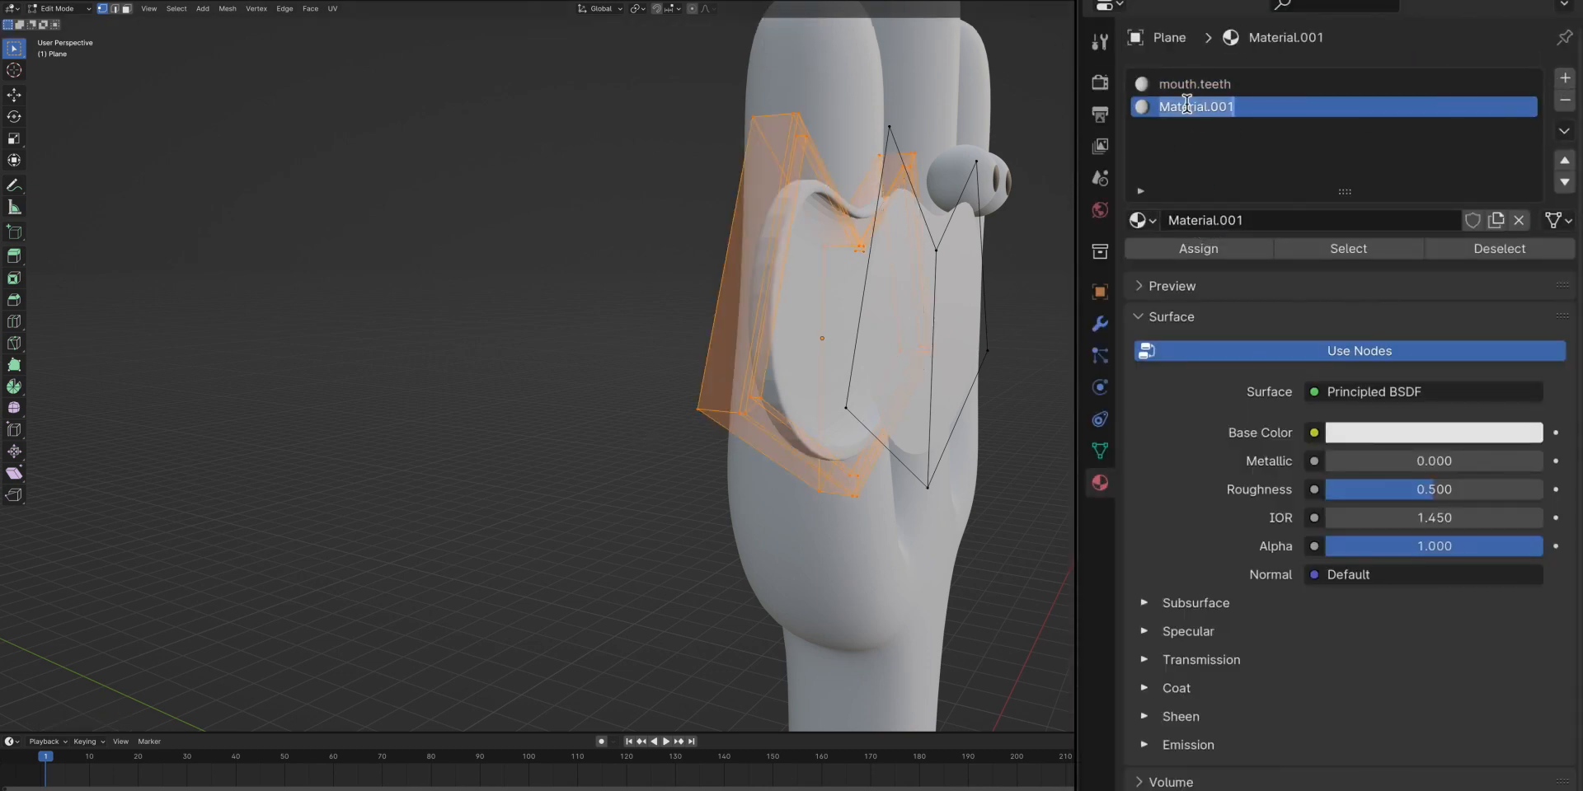
text(mouth.lips)
key(Return)
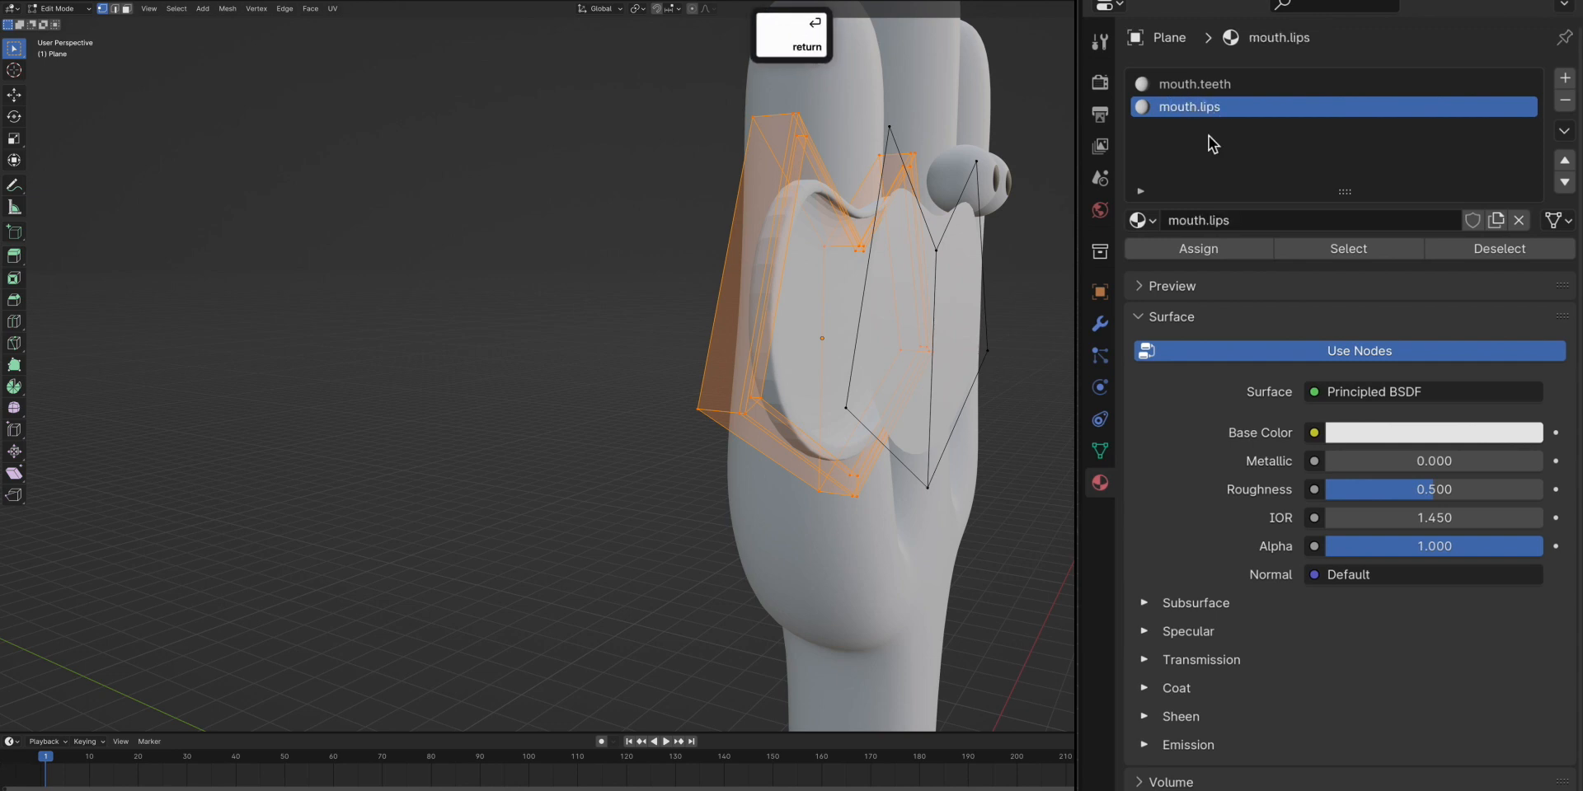
Set the base color of mouth.lips to dark red, assign it to the lip geometry and deselect everything
click(1382, 430)
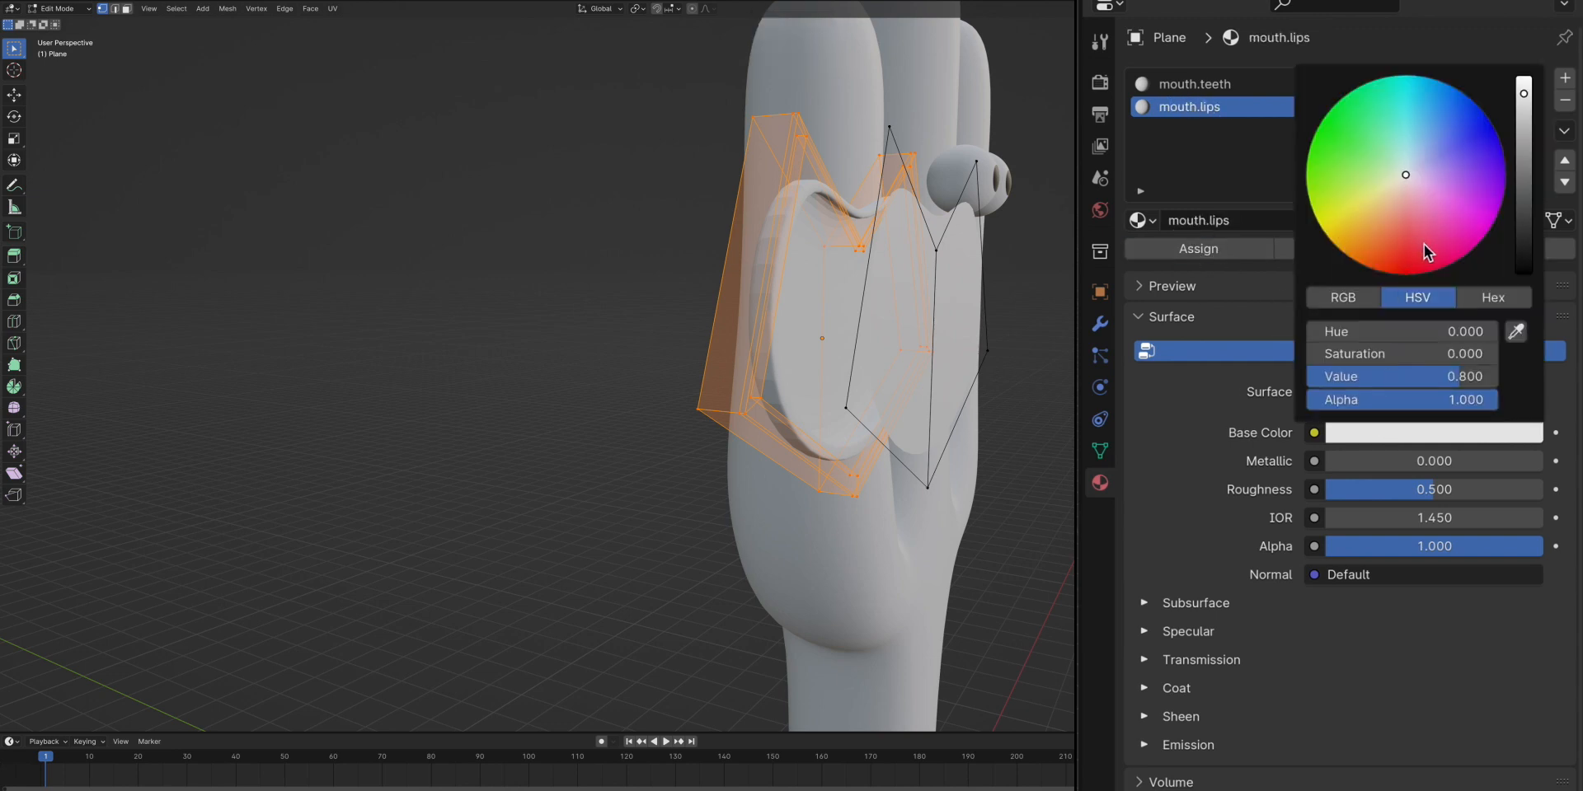
drag(1425, 245, 1414, 250)
mouse_move(1524, 149)
mouse_down()
mouse_move(1523, 181)
mouse_move(1524, 143)
mouse_up()
key(alt+a)
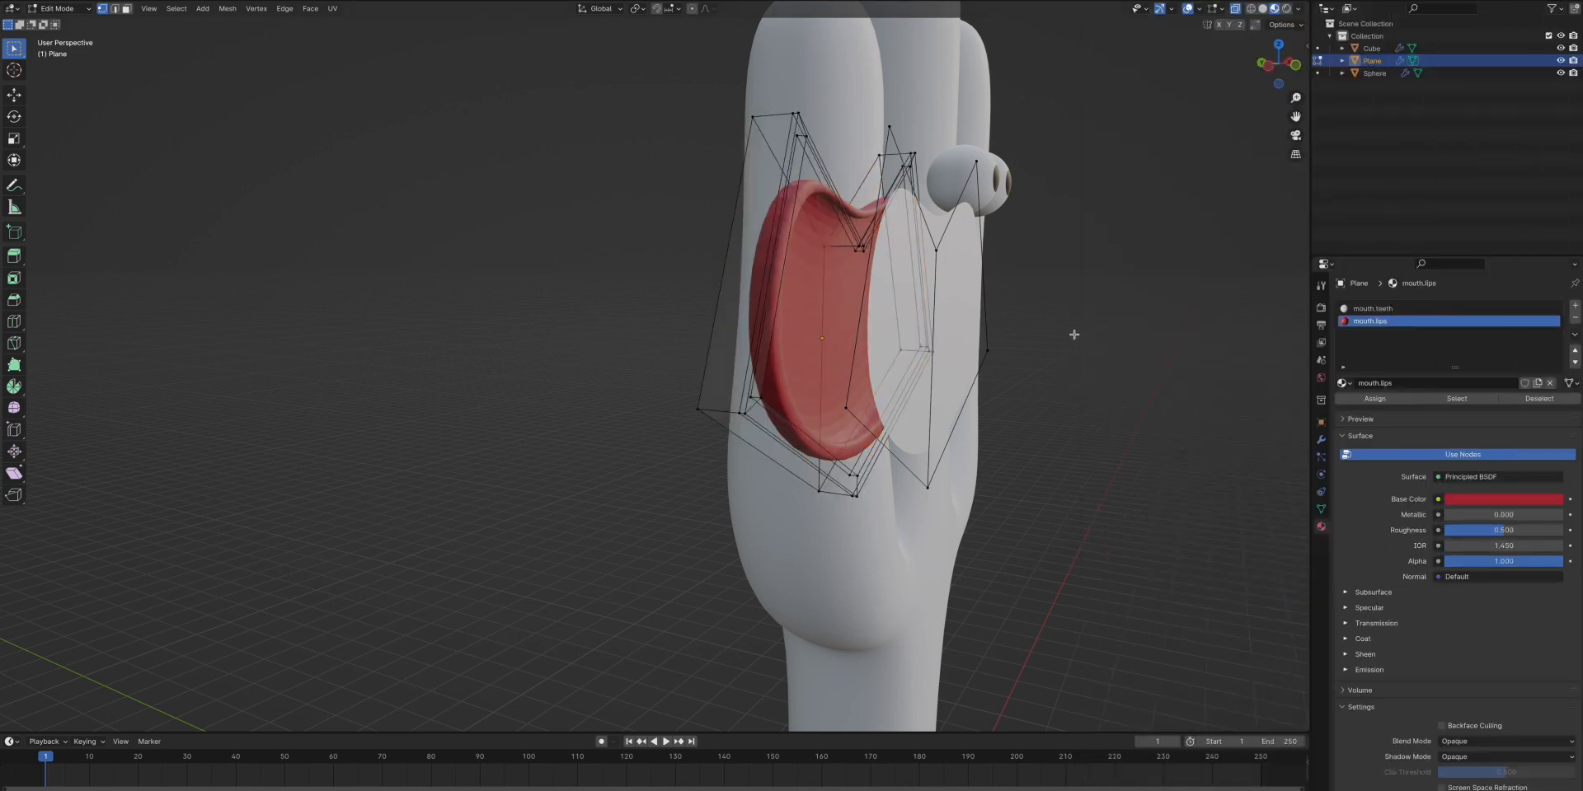
Move the linked lip geometry forward along Y by about 0.55 m to frame the teeth plane, and shade the mouth smooth
key(l)
key(g)
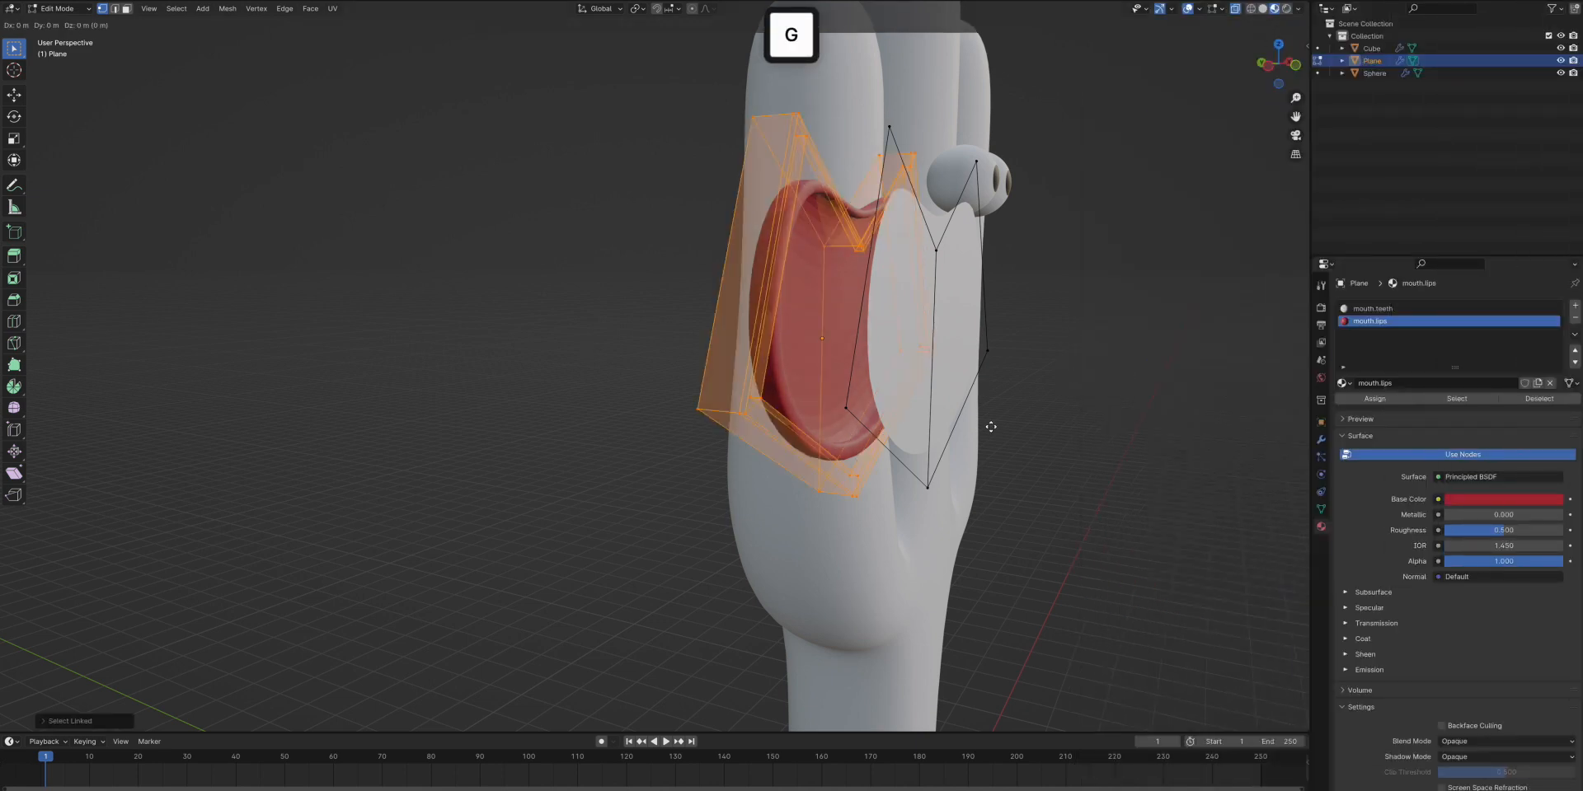
key(y)
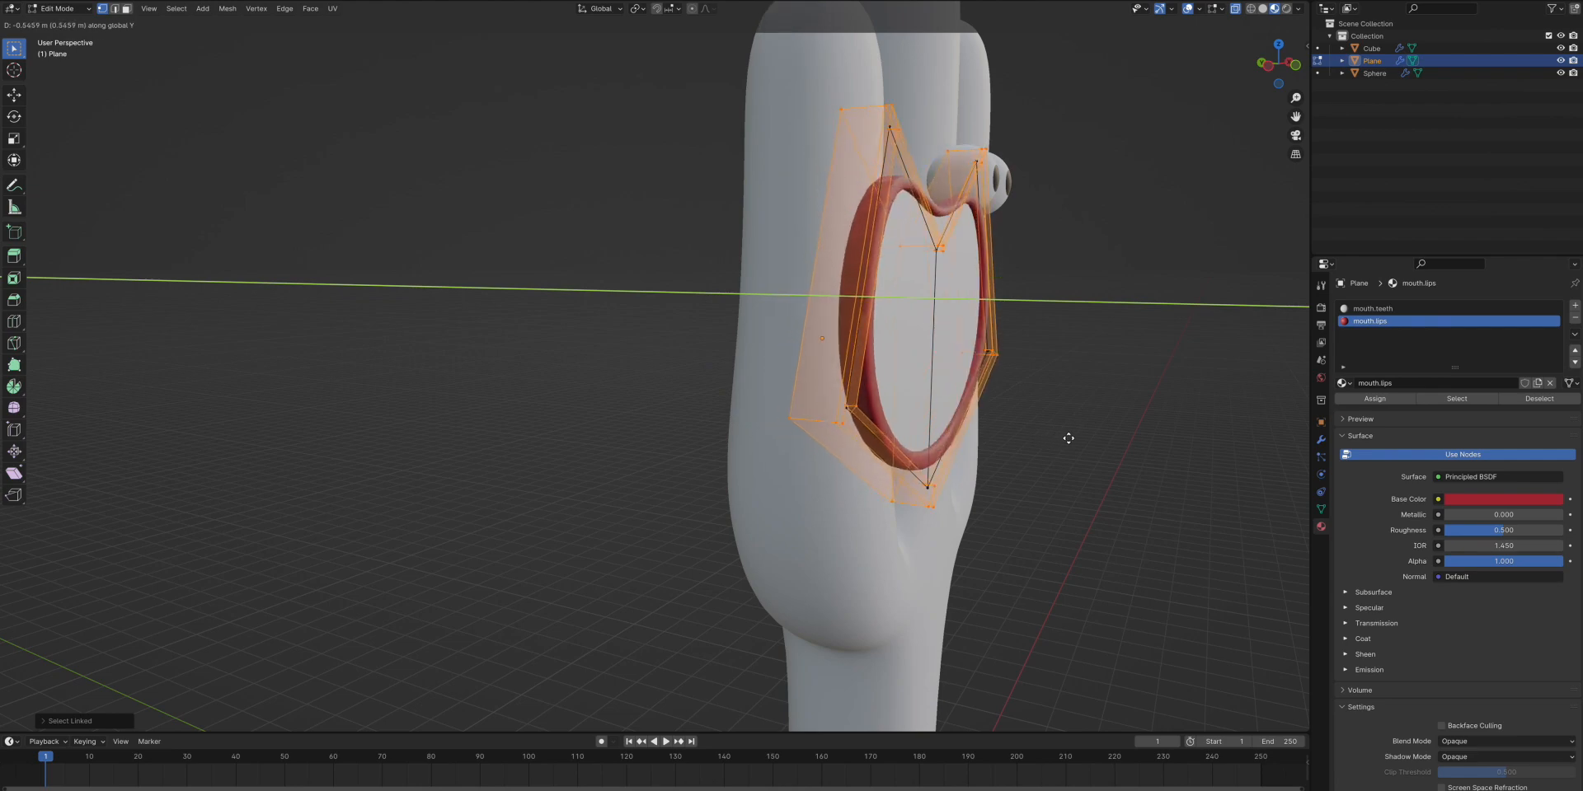
click(1069, 439)
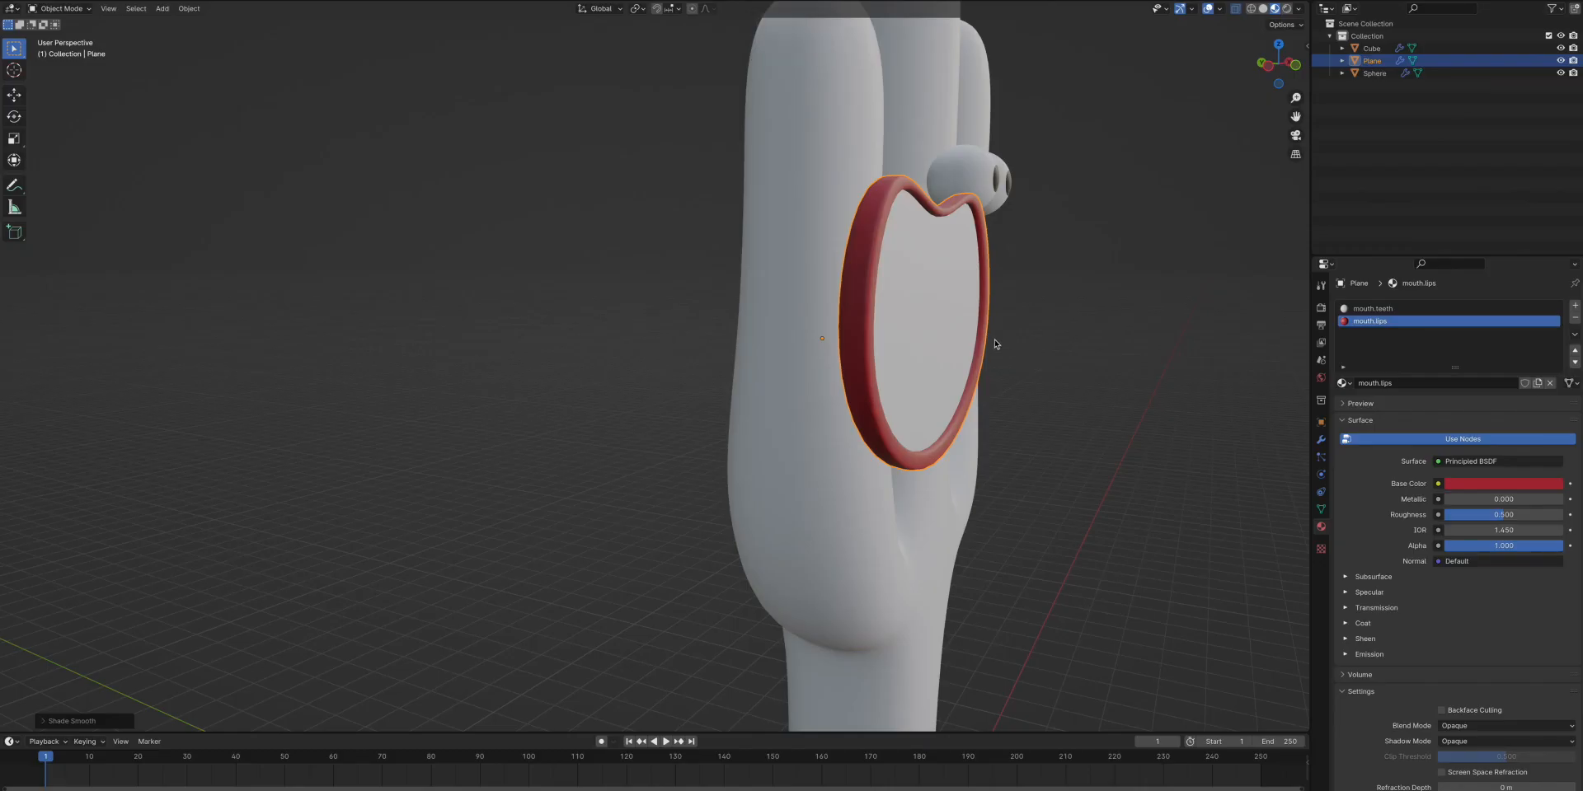
In front view, move the mouth along X back onto the cactus, centred below the eyes
click(1295, 67)
ctrl+scroll(1068, 221, down, 4)
shift+scroll(1067, 221, right, 6)
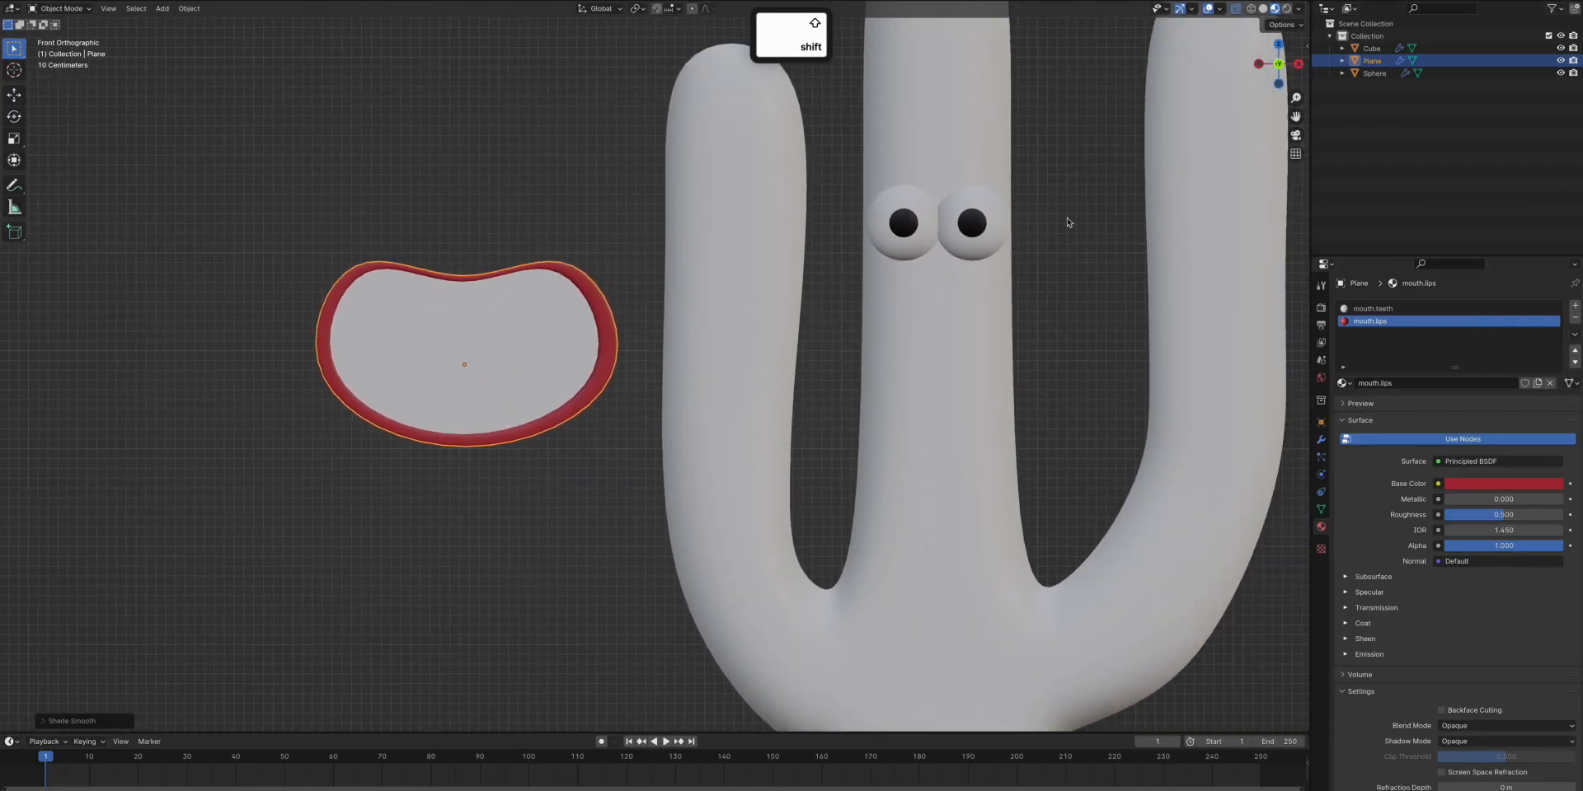
key(g)
key(x)
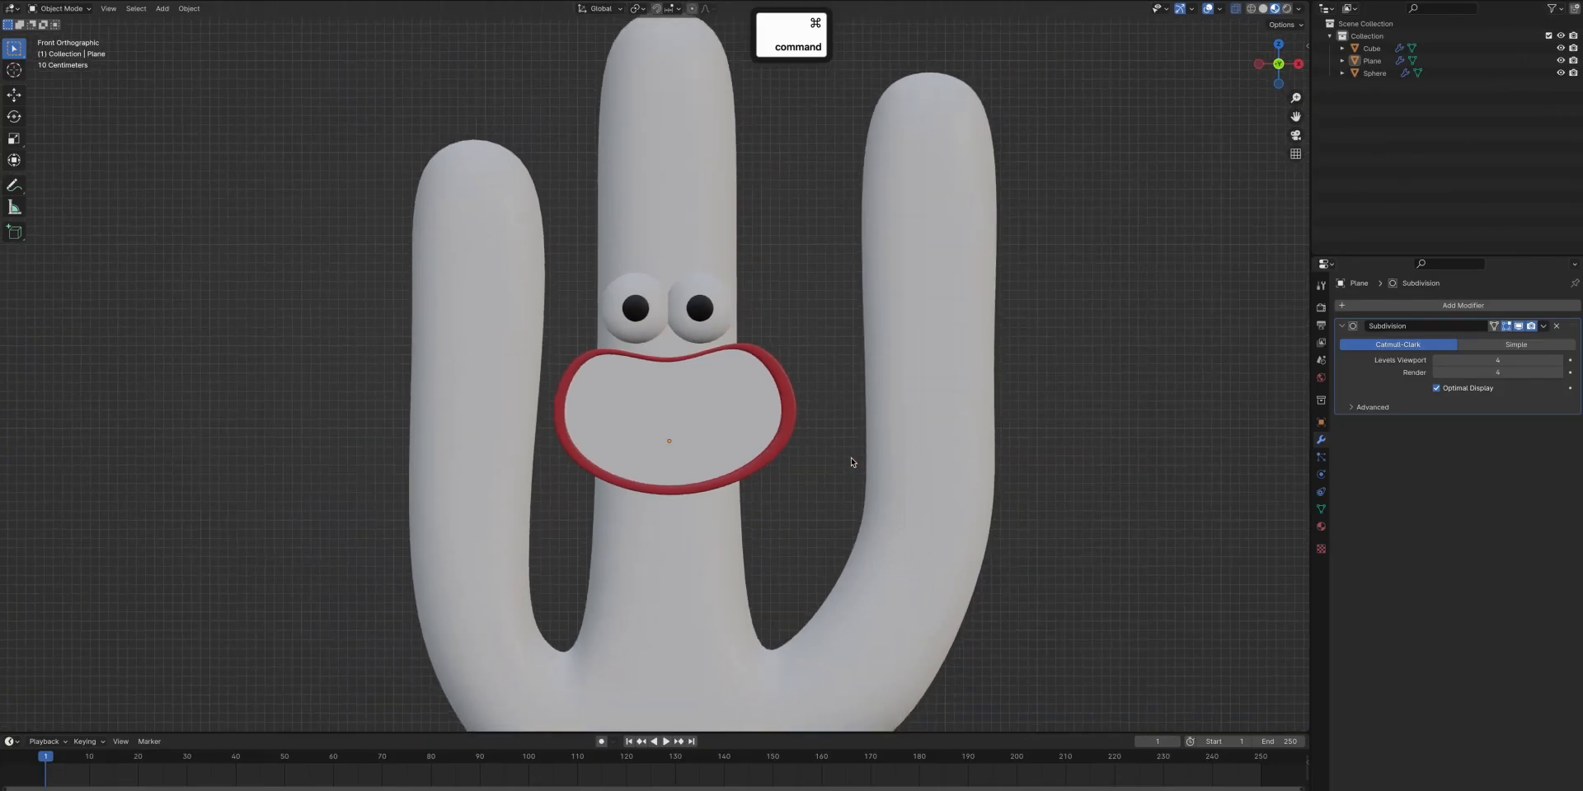
Add a mesh plane, raise it along Z to just above the eyes and rotate it 90° around X
key(shift+a)
mouse_move(790, 453)
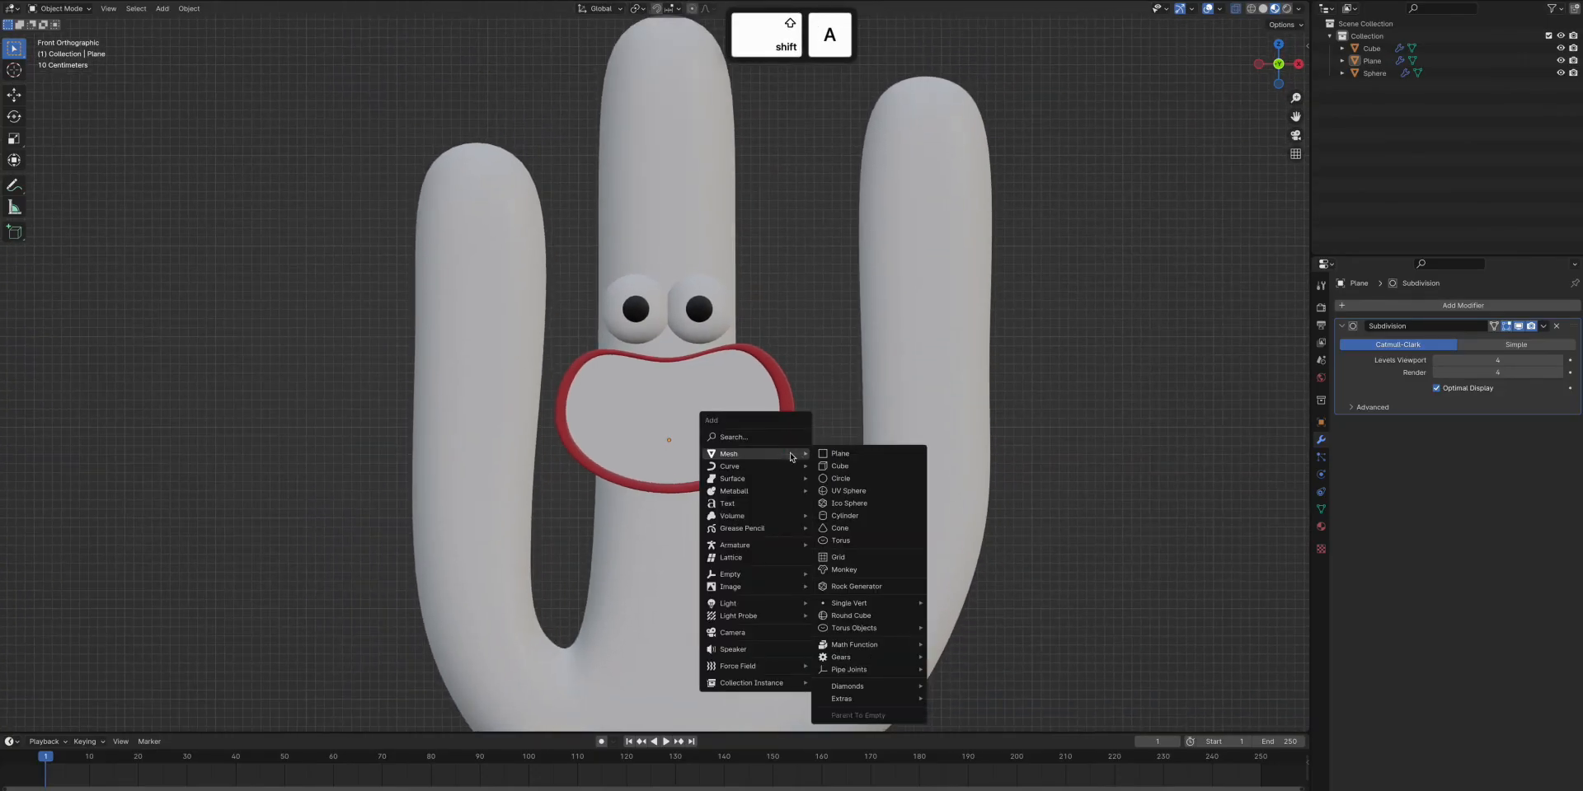
click(849, 455)
key(g)
key(z)
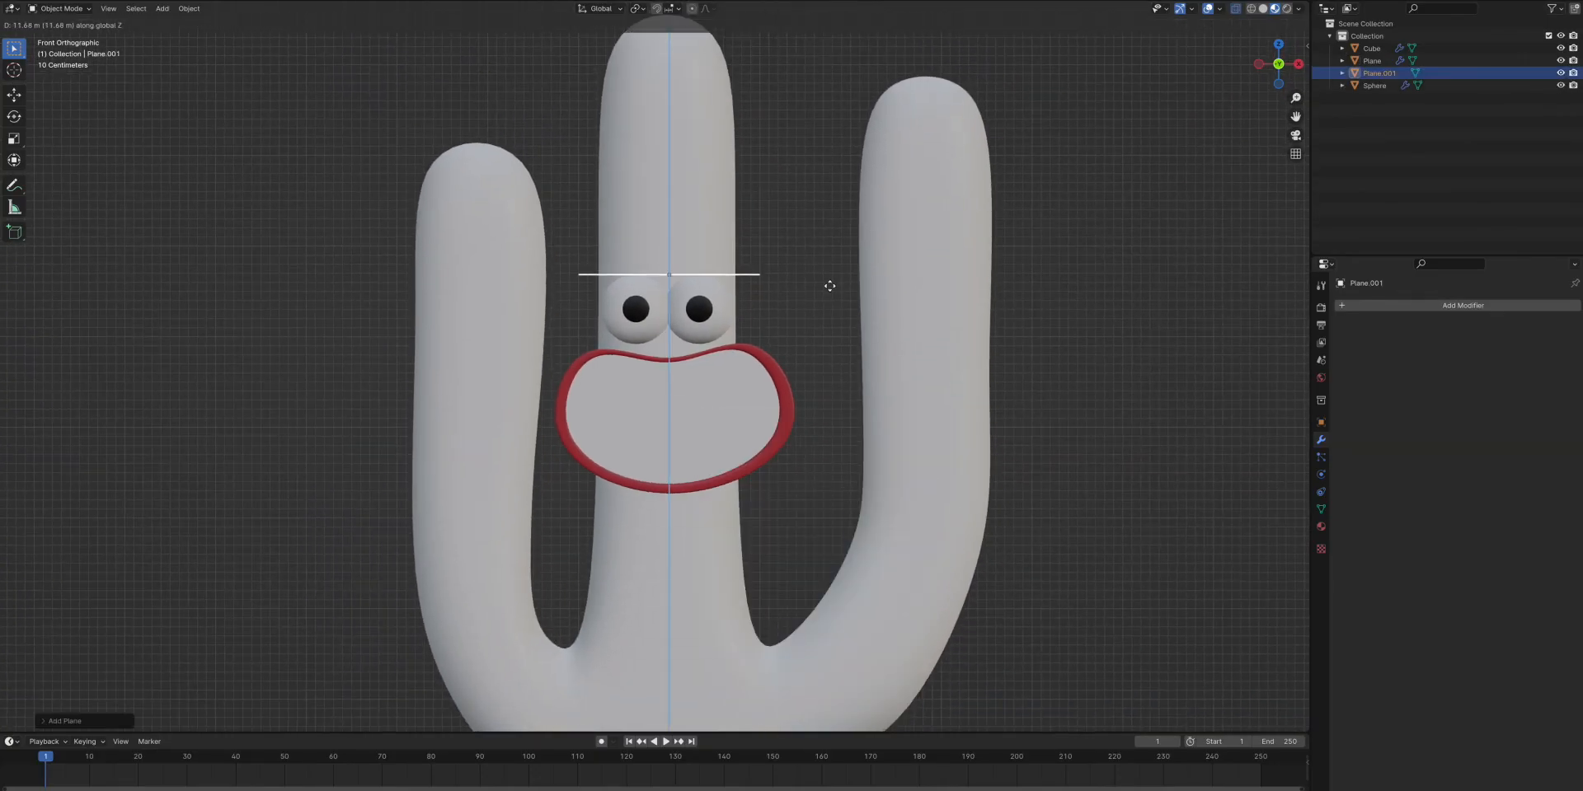
click(830, 276)
text(rx90)
key(Return)
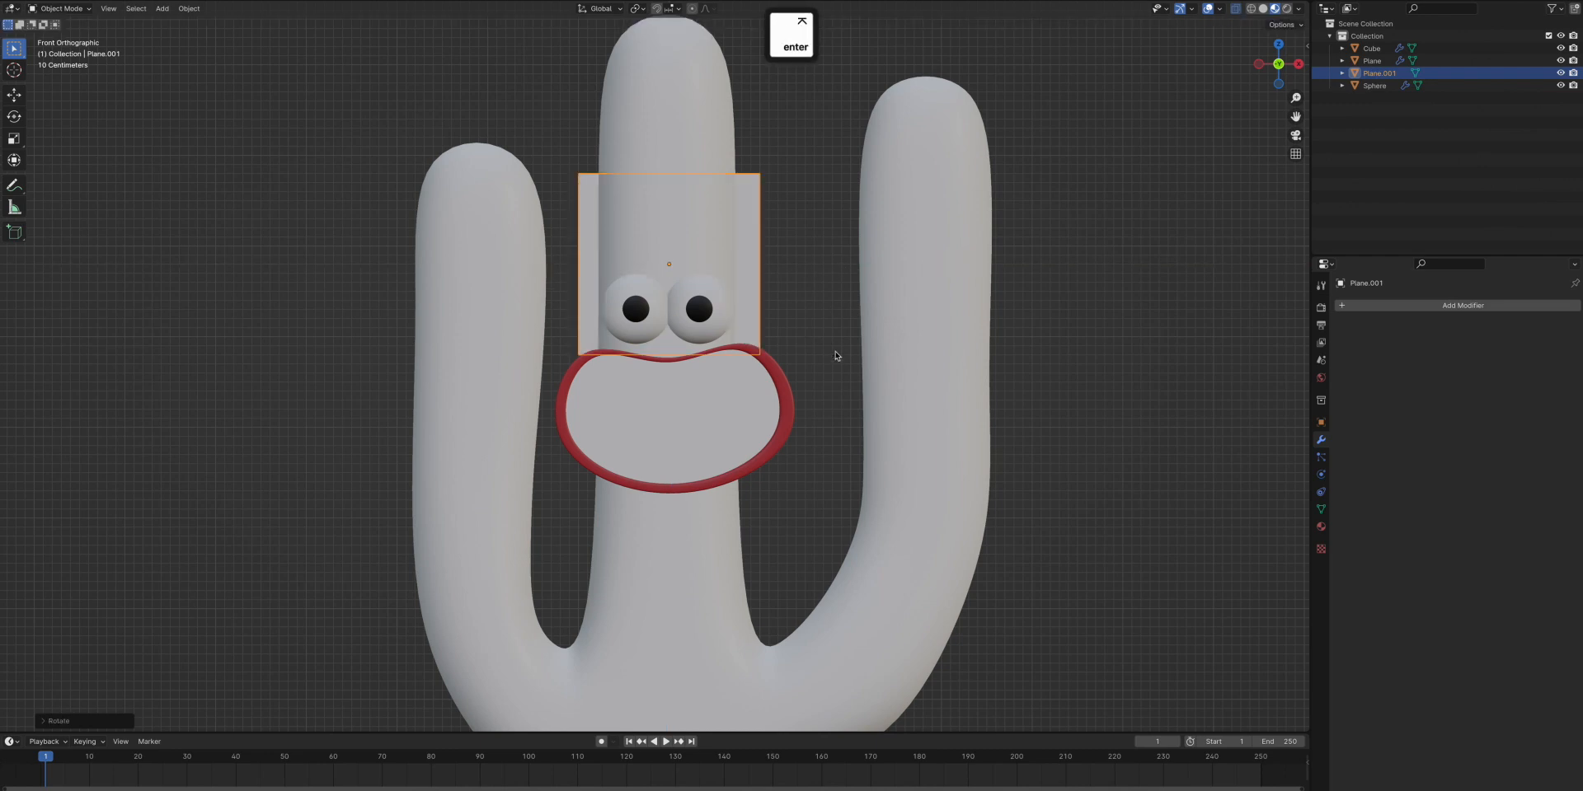
Move the new plane into the empty space beside the cactus and give it a Subdivision Surface modifier with viewport level 3
key(g)
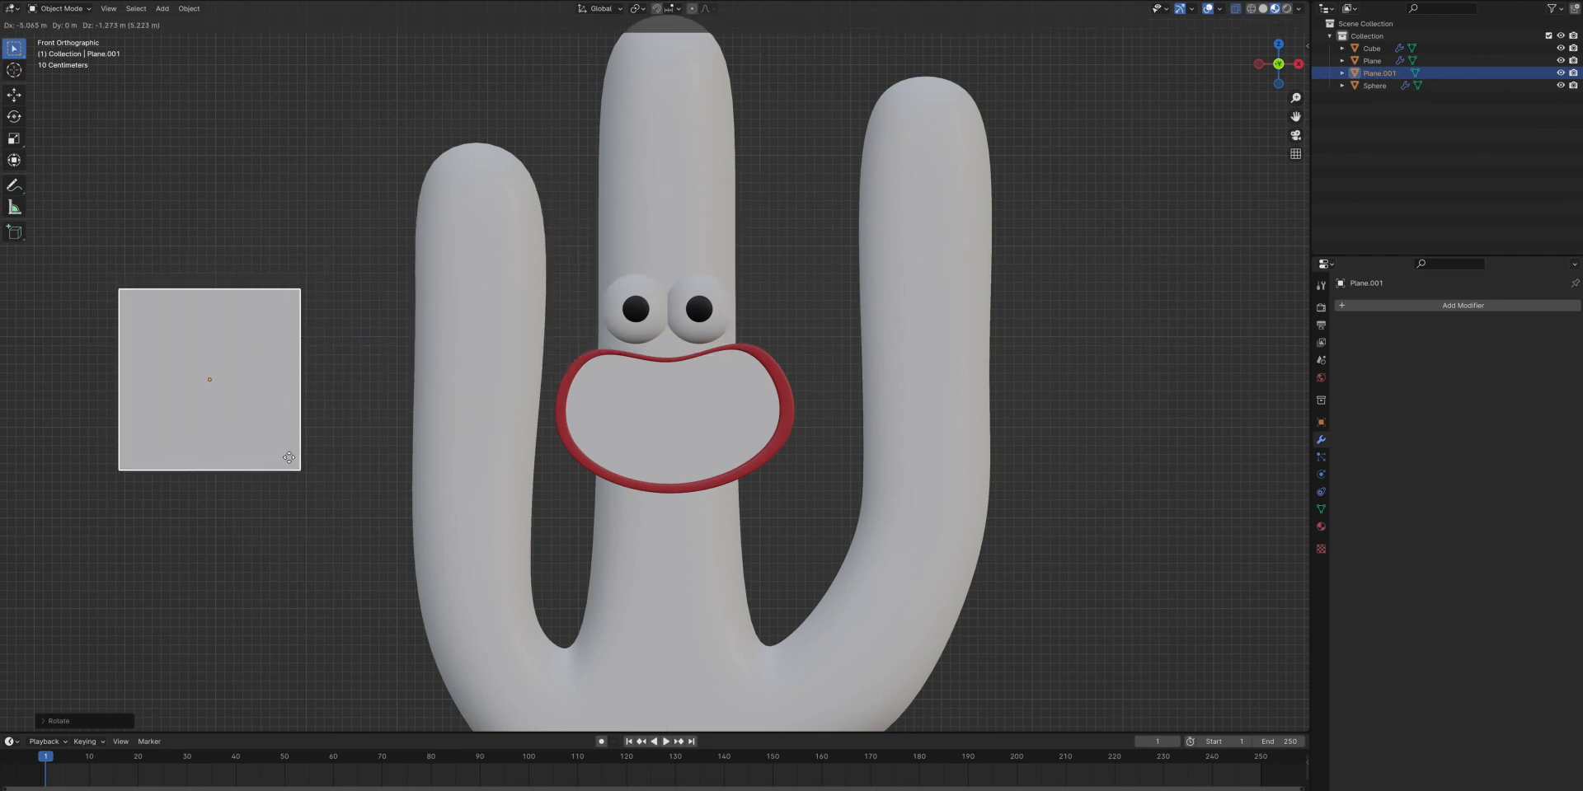
click(295, 460)
shift+scroll(360, 363, left, 10)
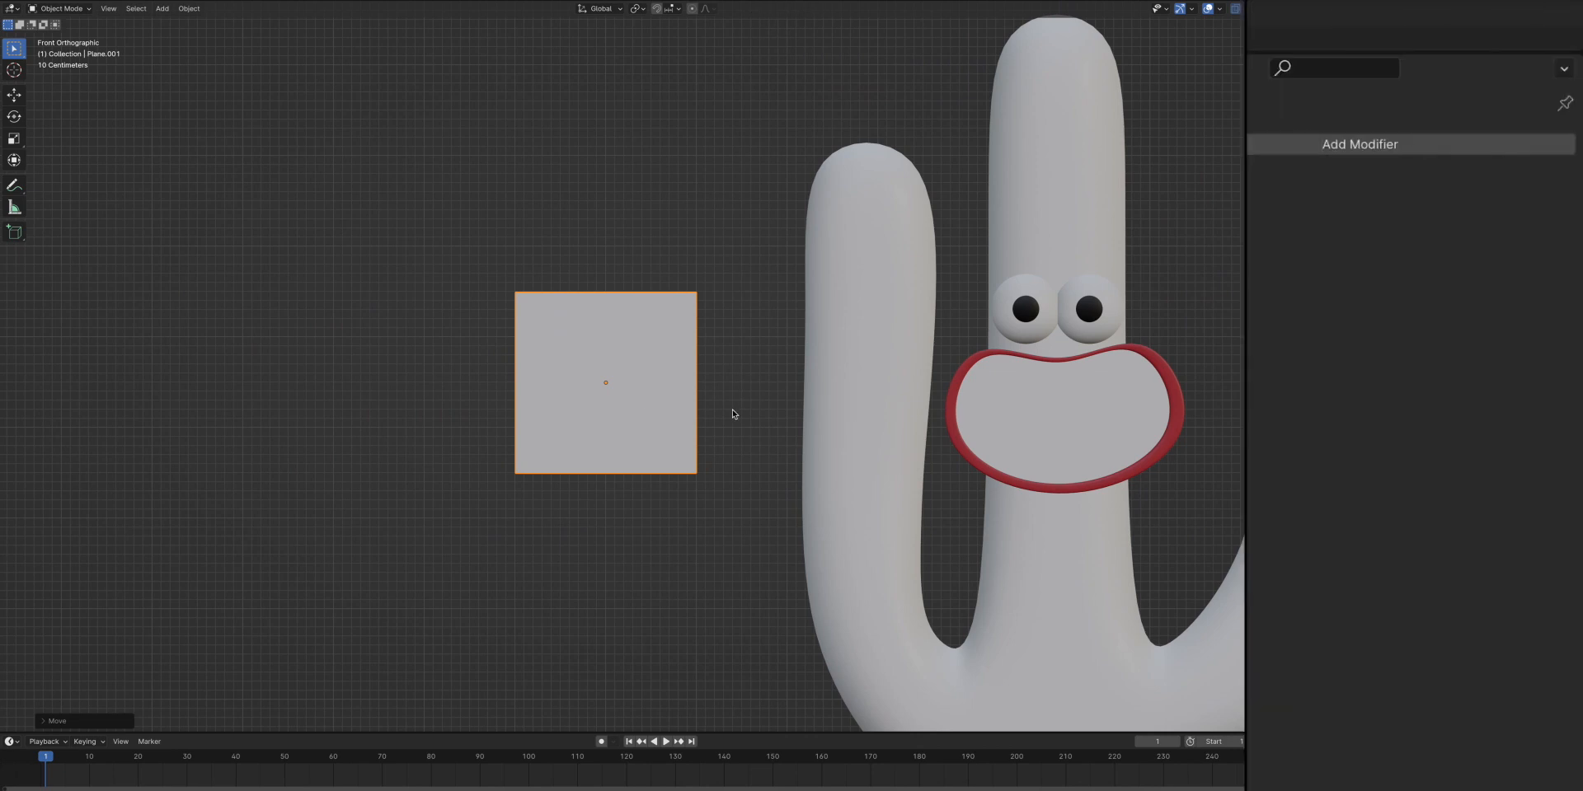
click(1237, 144)
mouse_move(1186, 151)
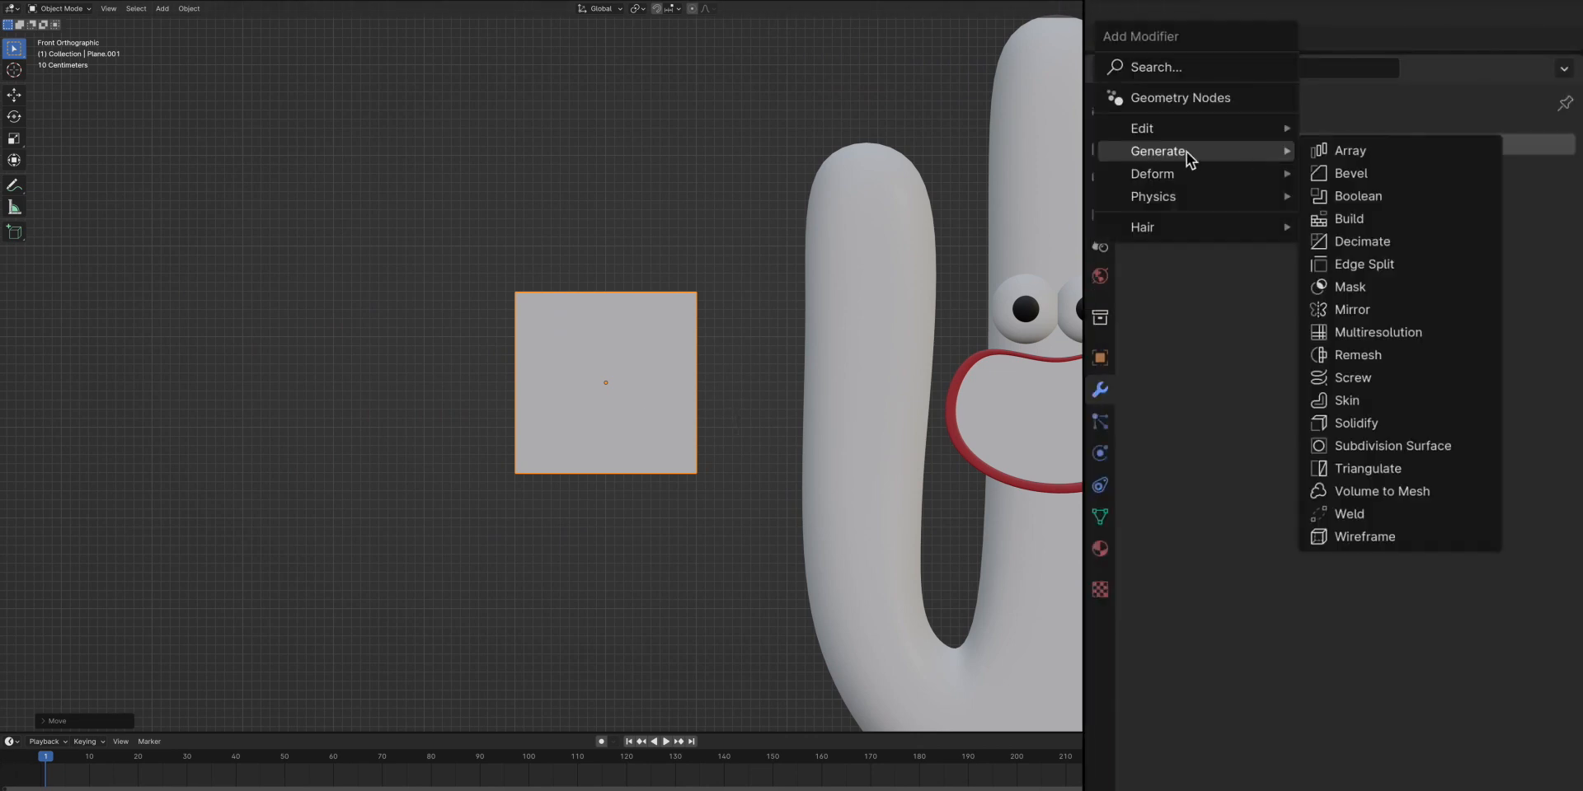
click(1395, 458)
click(1533, 240)
click(1533, 240)
Add an X-axis Mirror modifier to the plane and place it above the Subdivision modifier in the stack
click(1229, 147)
mouse_move(1213, 151)
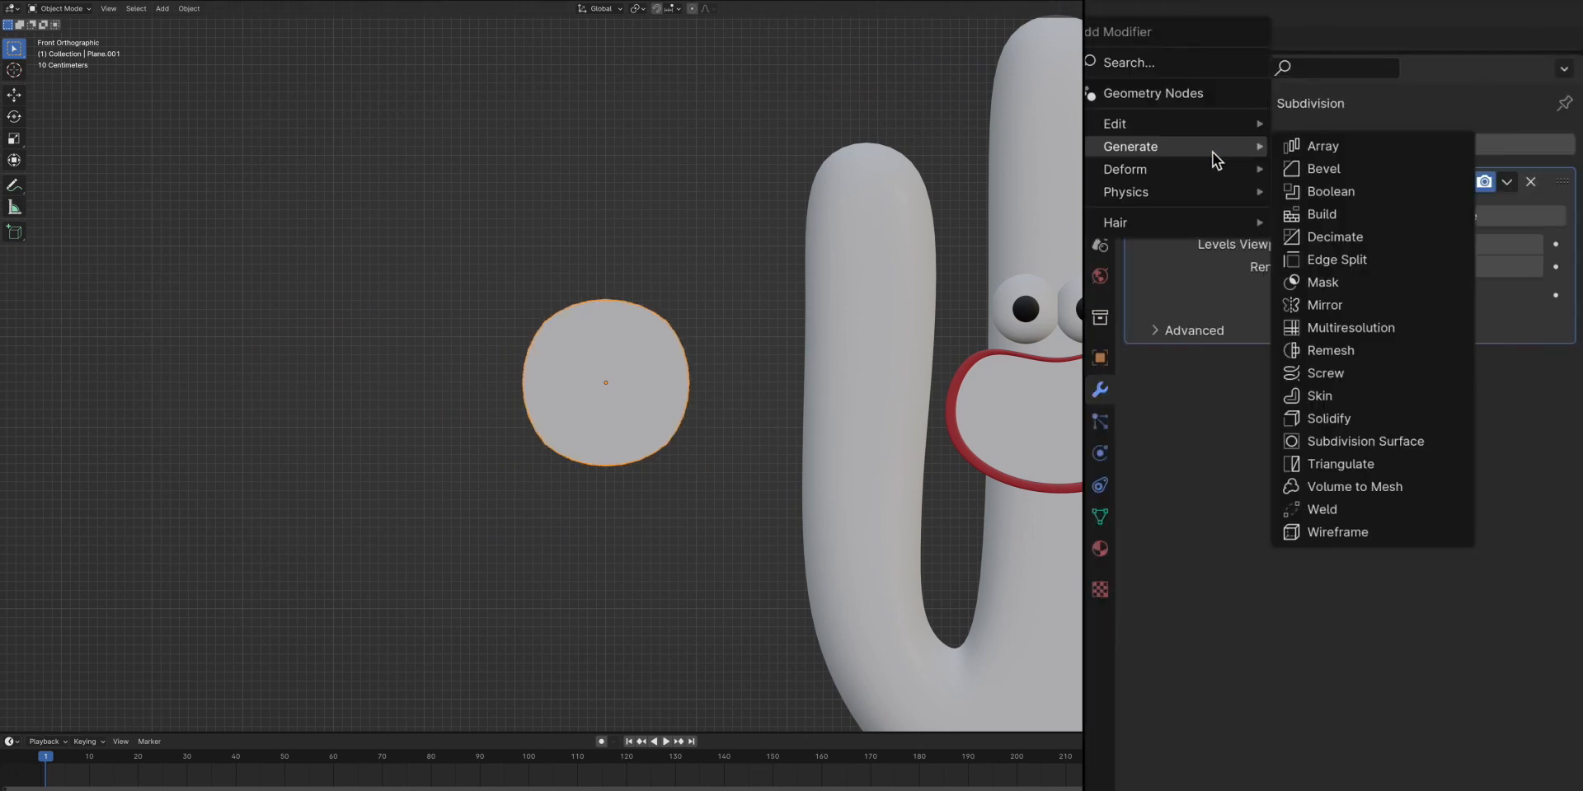
click(1323, 305)
drag(1566, 357, 1563, 182)
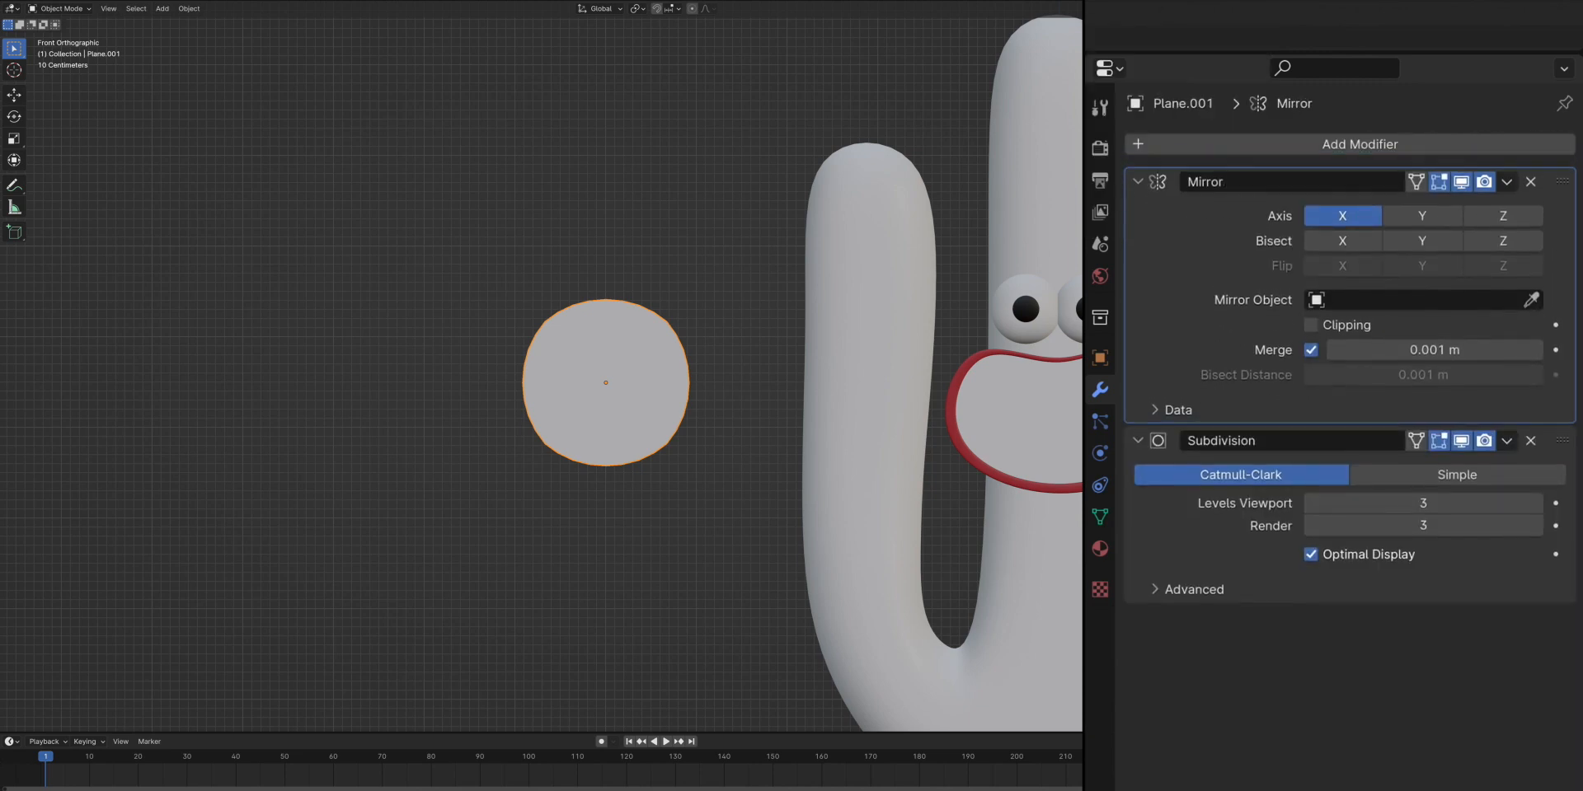
In Edit Mode, move the plane's geometry sideways by about 1 m so its inner edge sits at the object origin
key(Tab)
key(g)
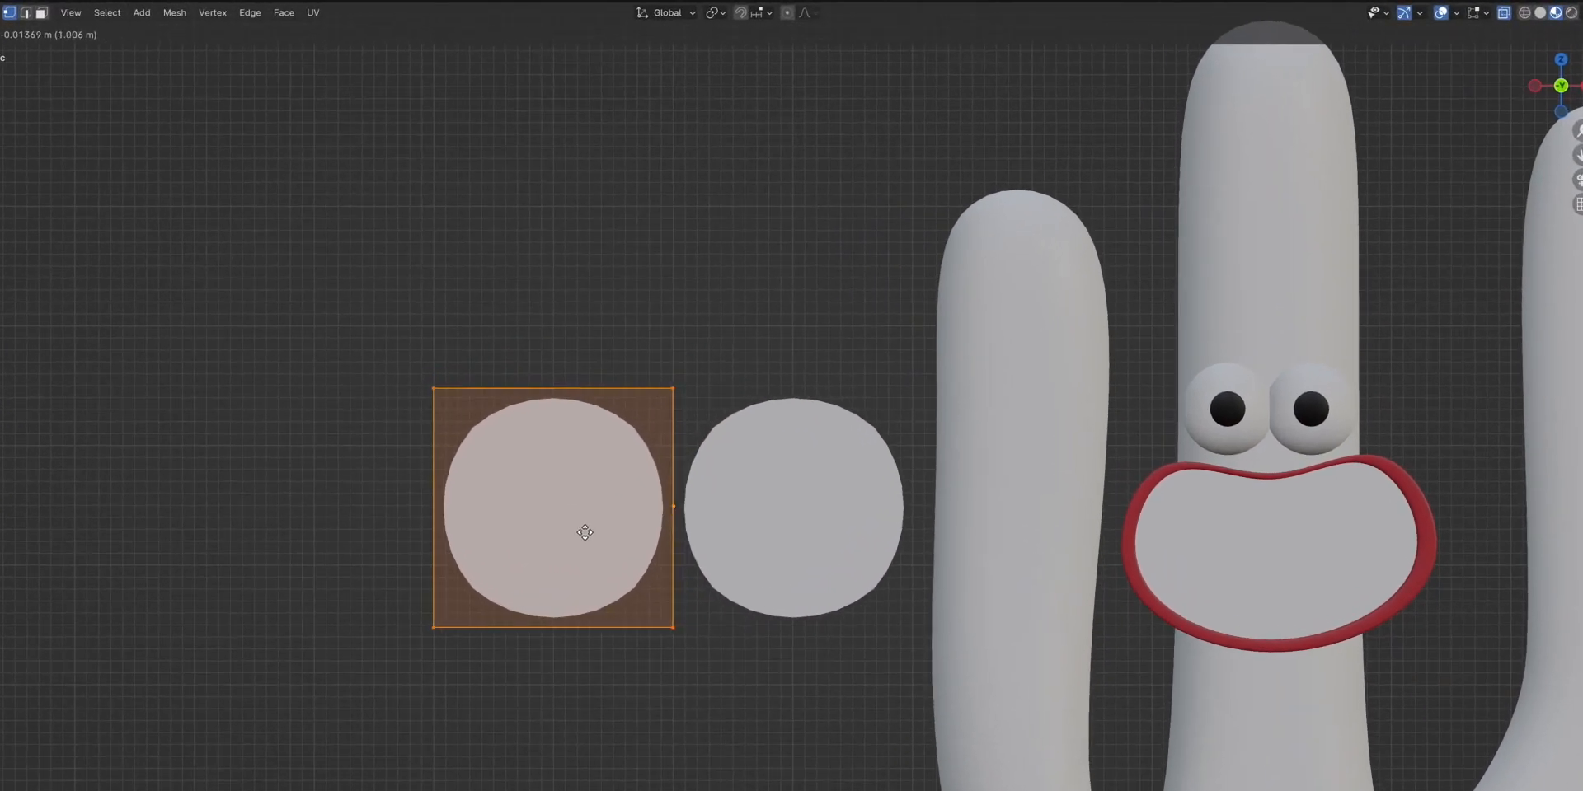
click(573, 486)
Add two horizontal loop cuts to the plane, one in its upper third and one just below the top edge, to flatten the lens top
key(super+r)
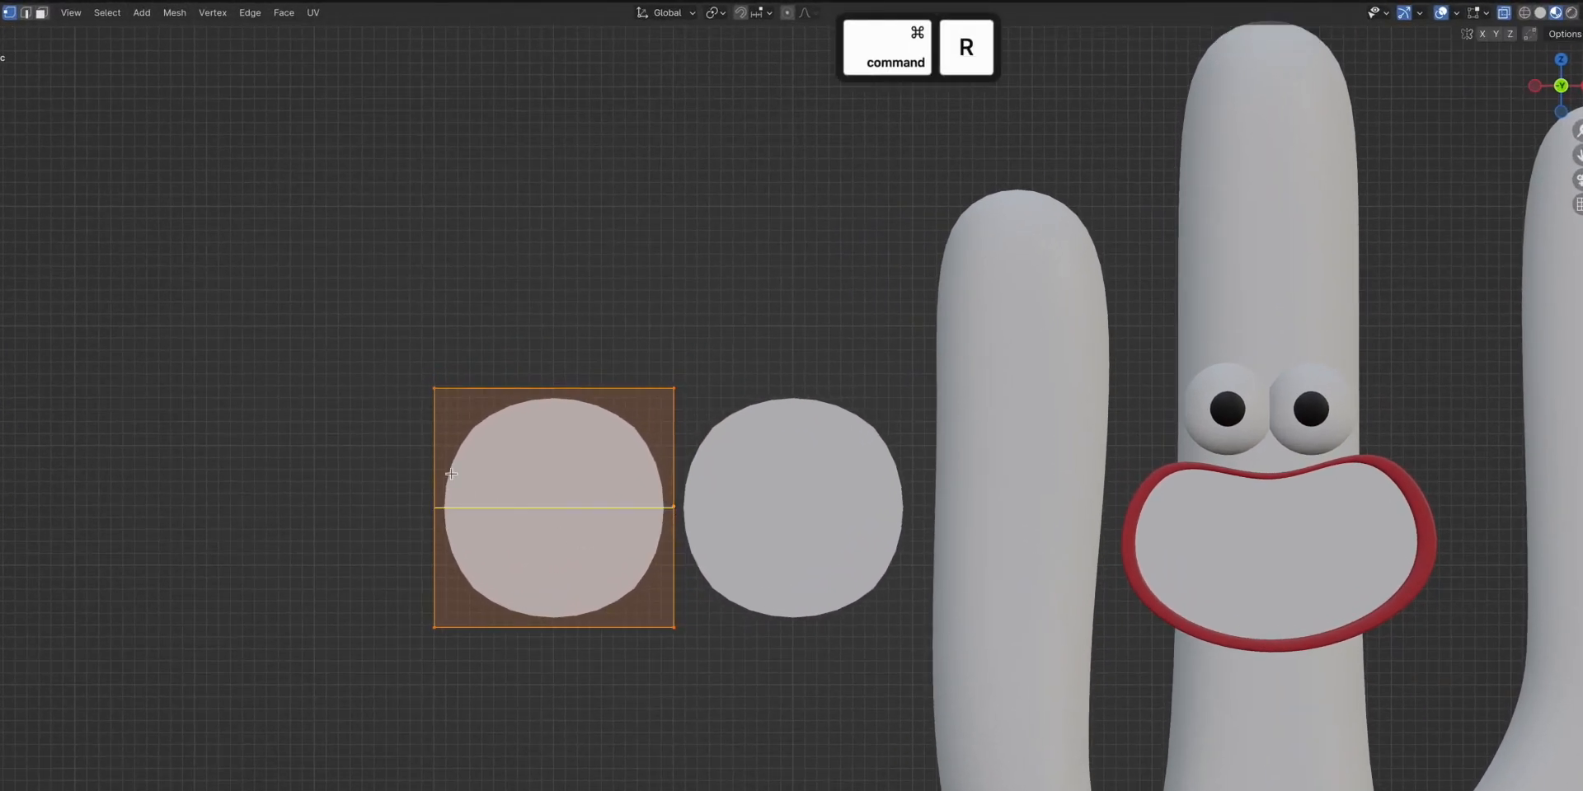
click(445, 432)
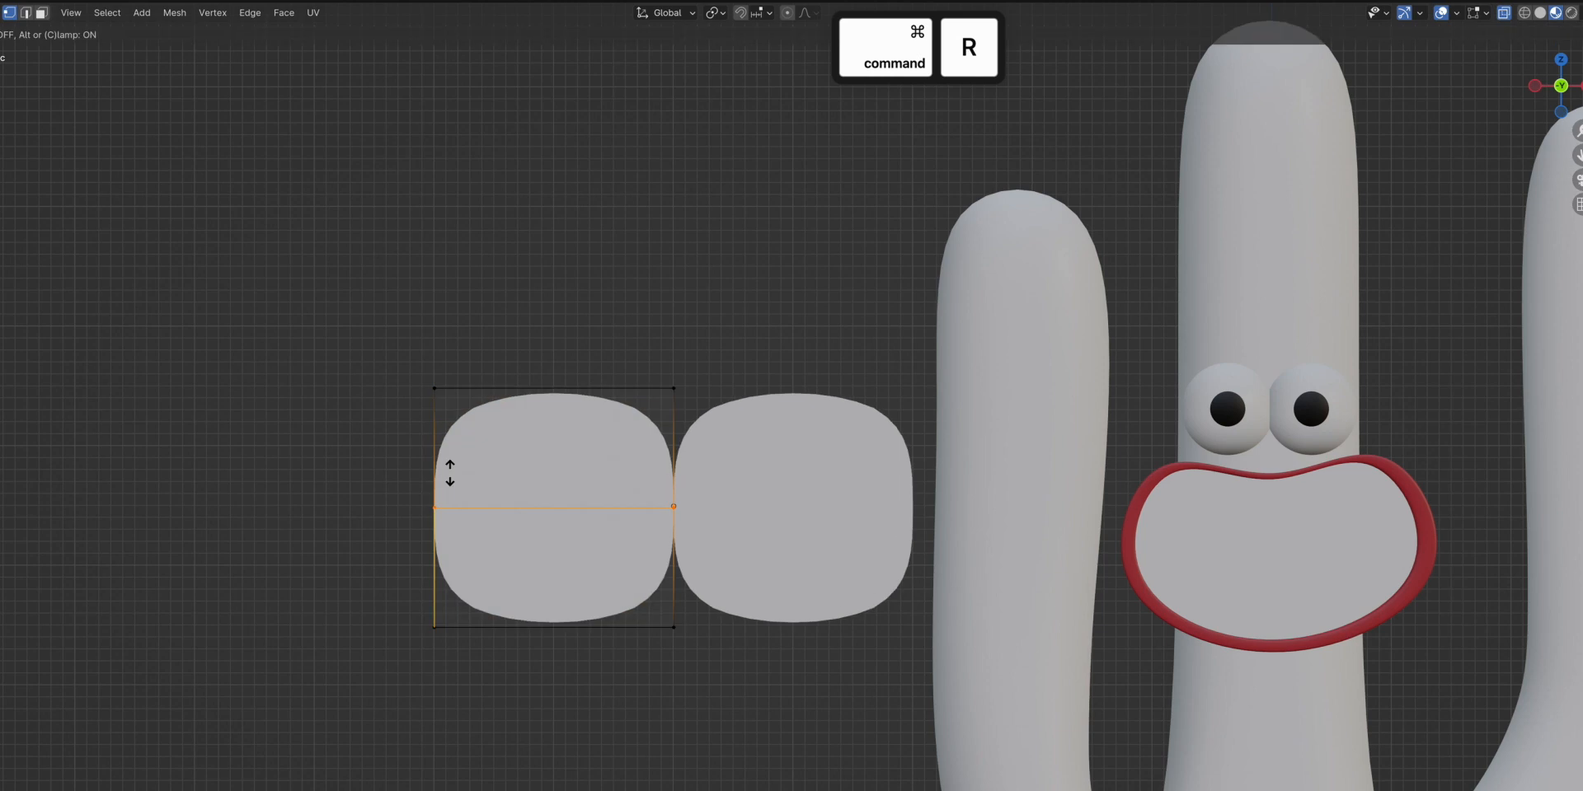
click(445, 430)
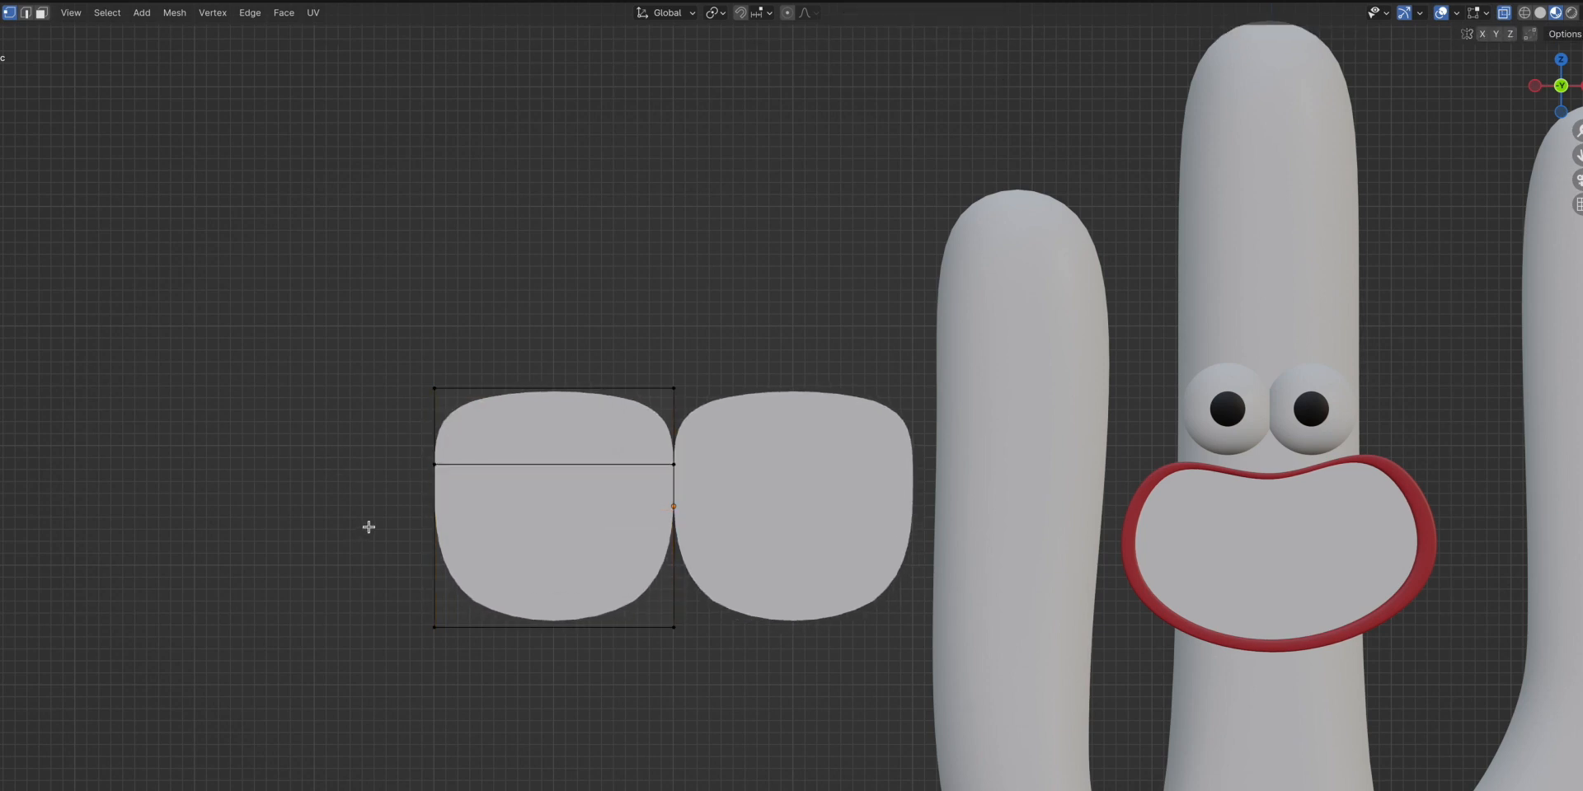
key(super+r)
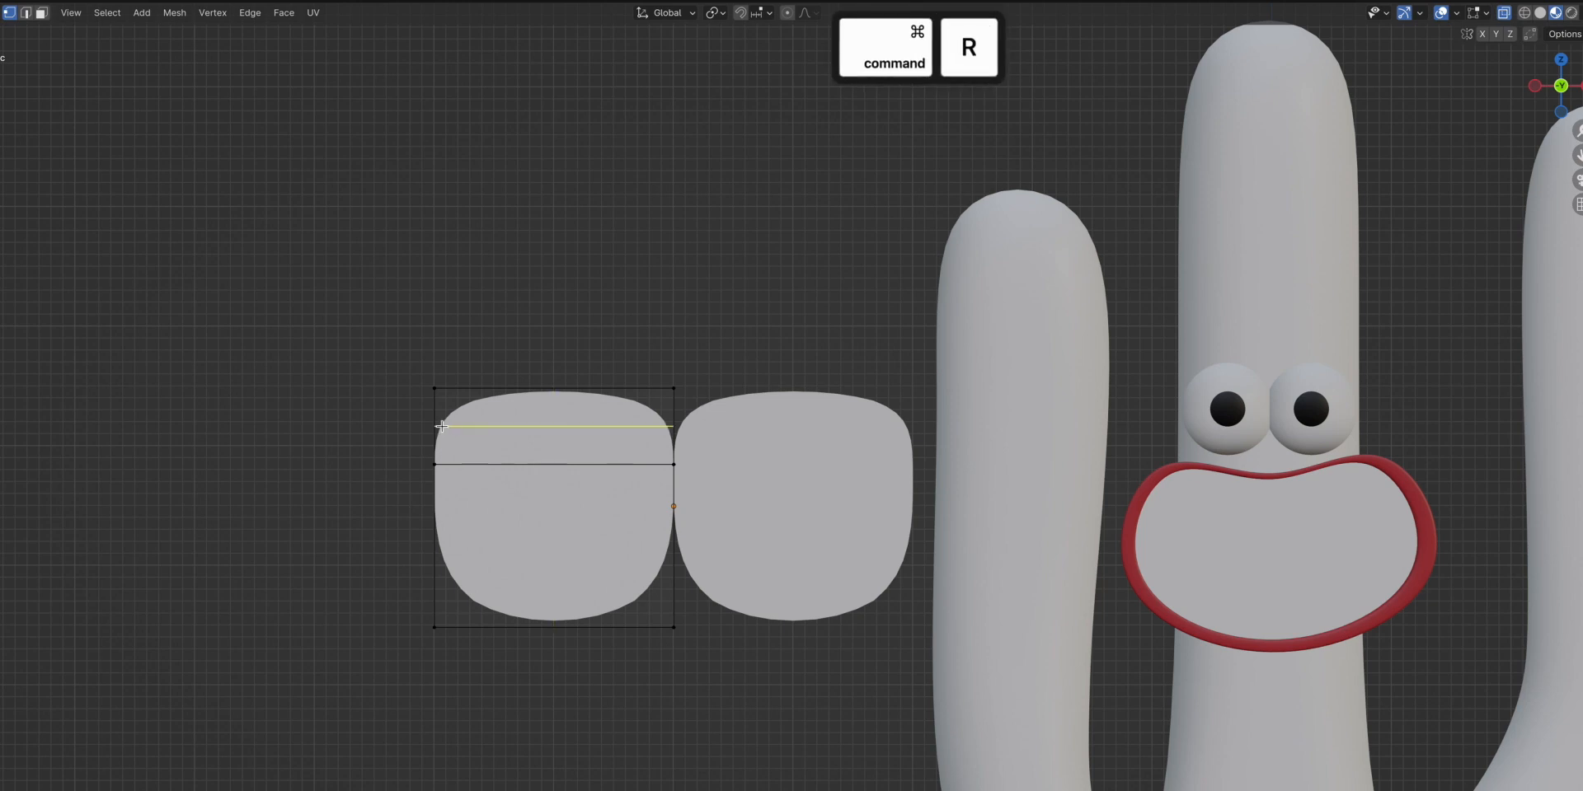
click(443, 418)
click(448, 406)
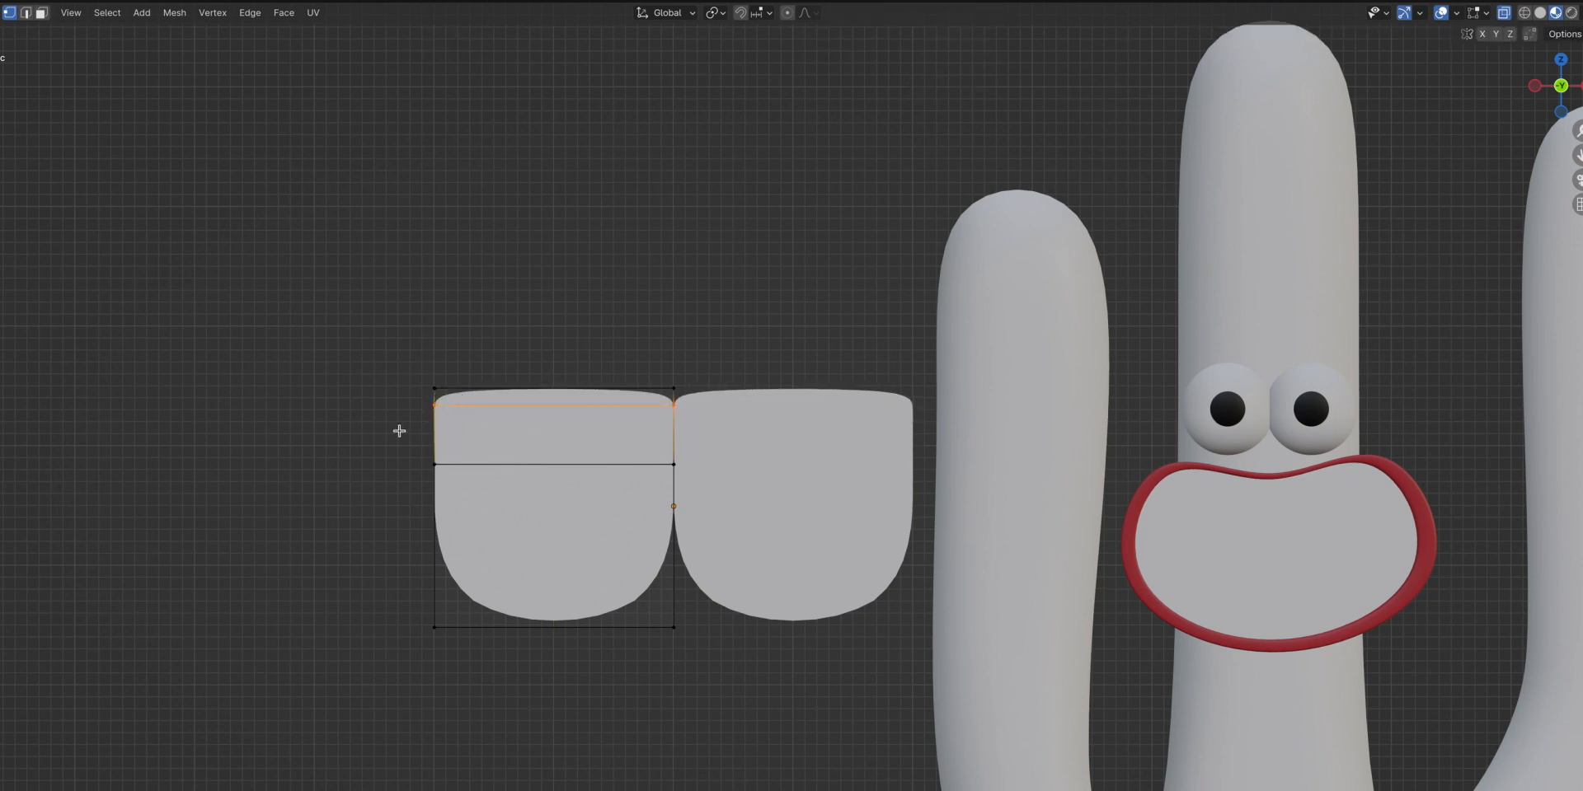
Duplicate the whole lens straight up along Z and delete the copy's lowest vertices to leave a short strip
key(a)
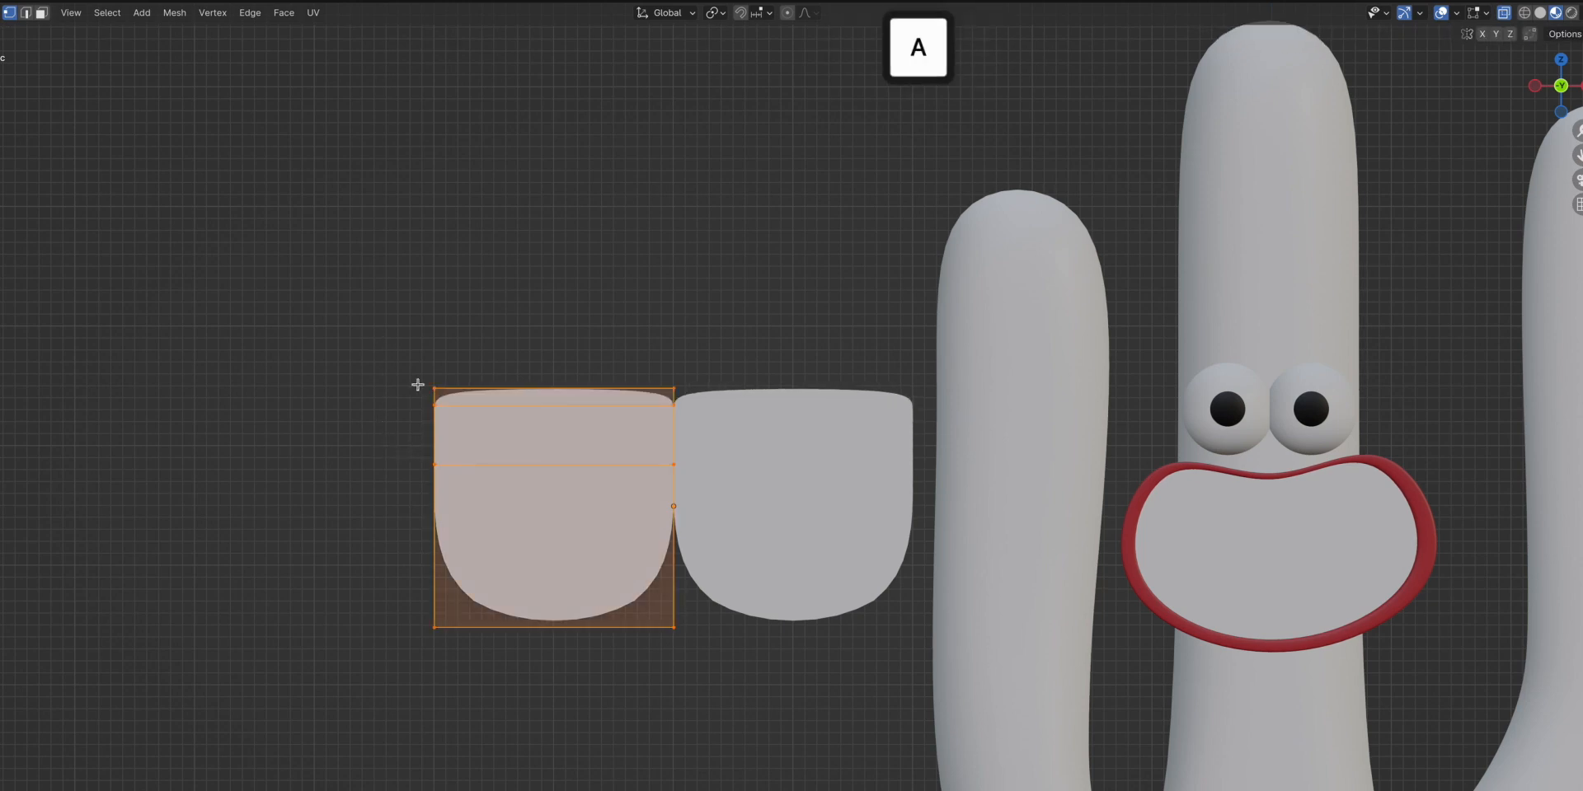
key(shift+d)
key(z)
click(601, 373)
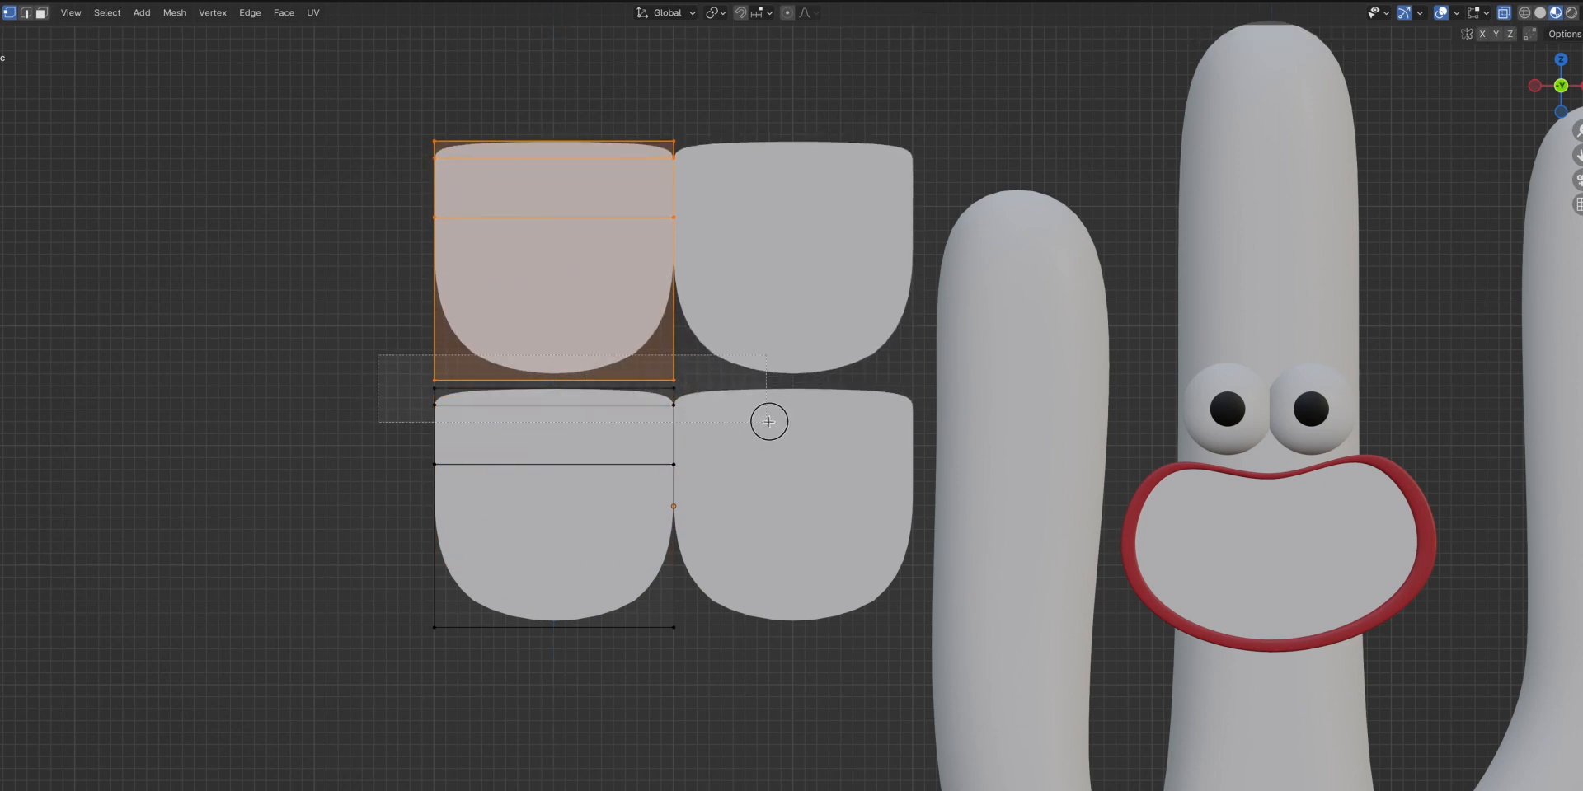
click(773, 378)
key(x)
click(773, 378)
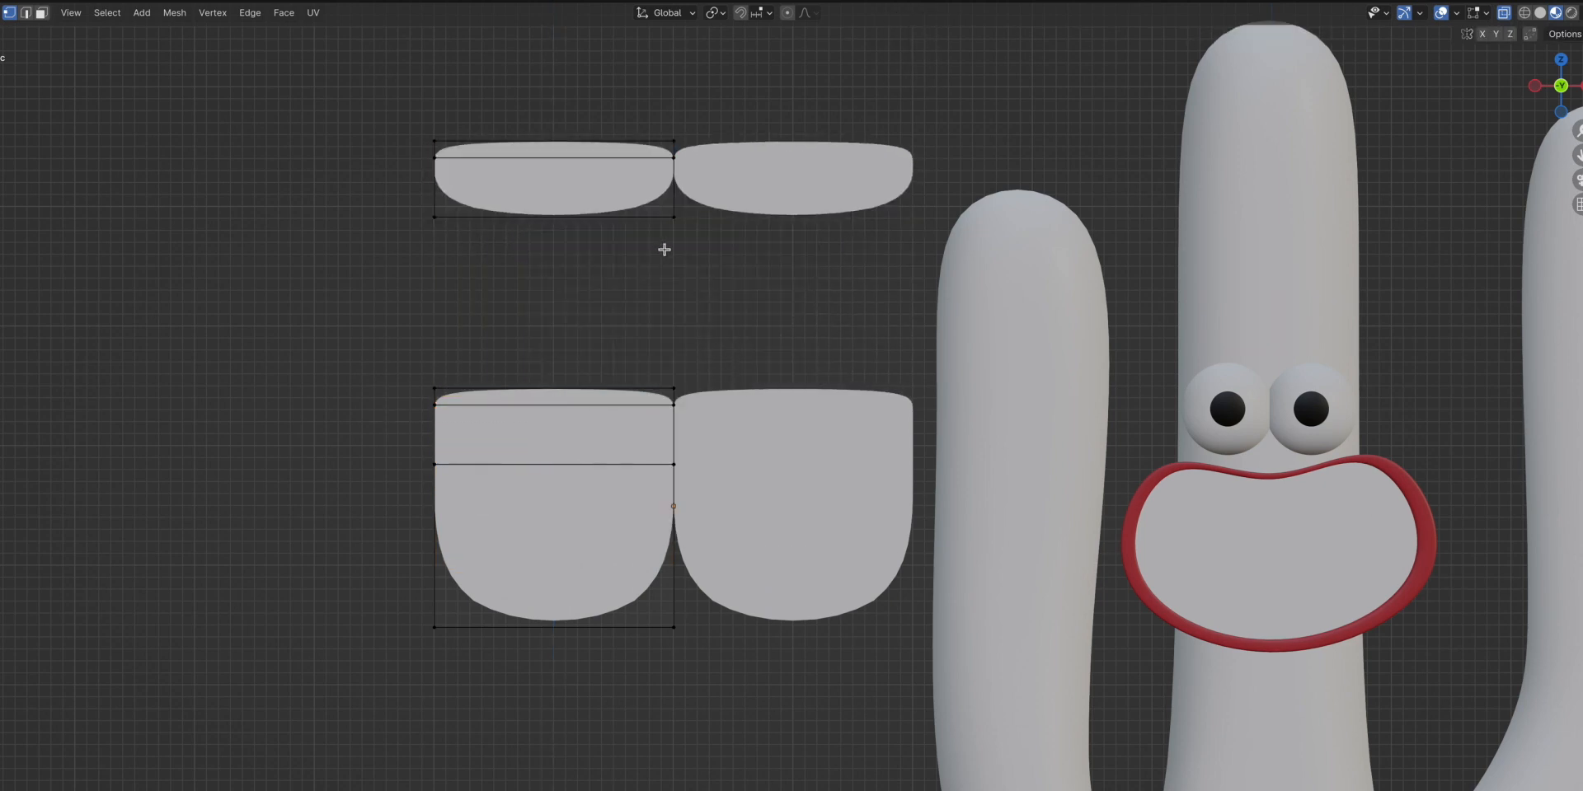
Move the linked strip down along Z onto the lens, with its top edge slightly above the lens's top edge
key(l)
key(g)
key(z)
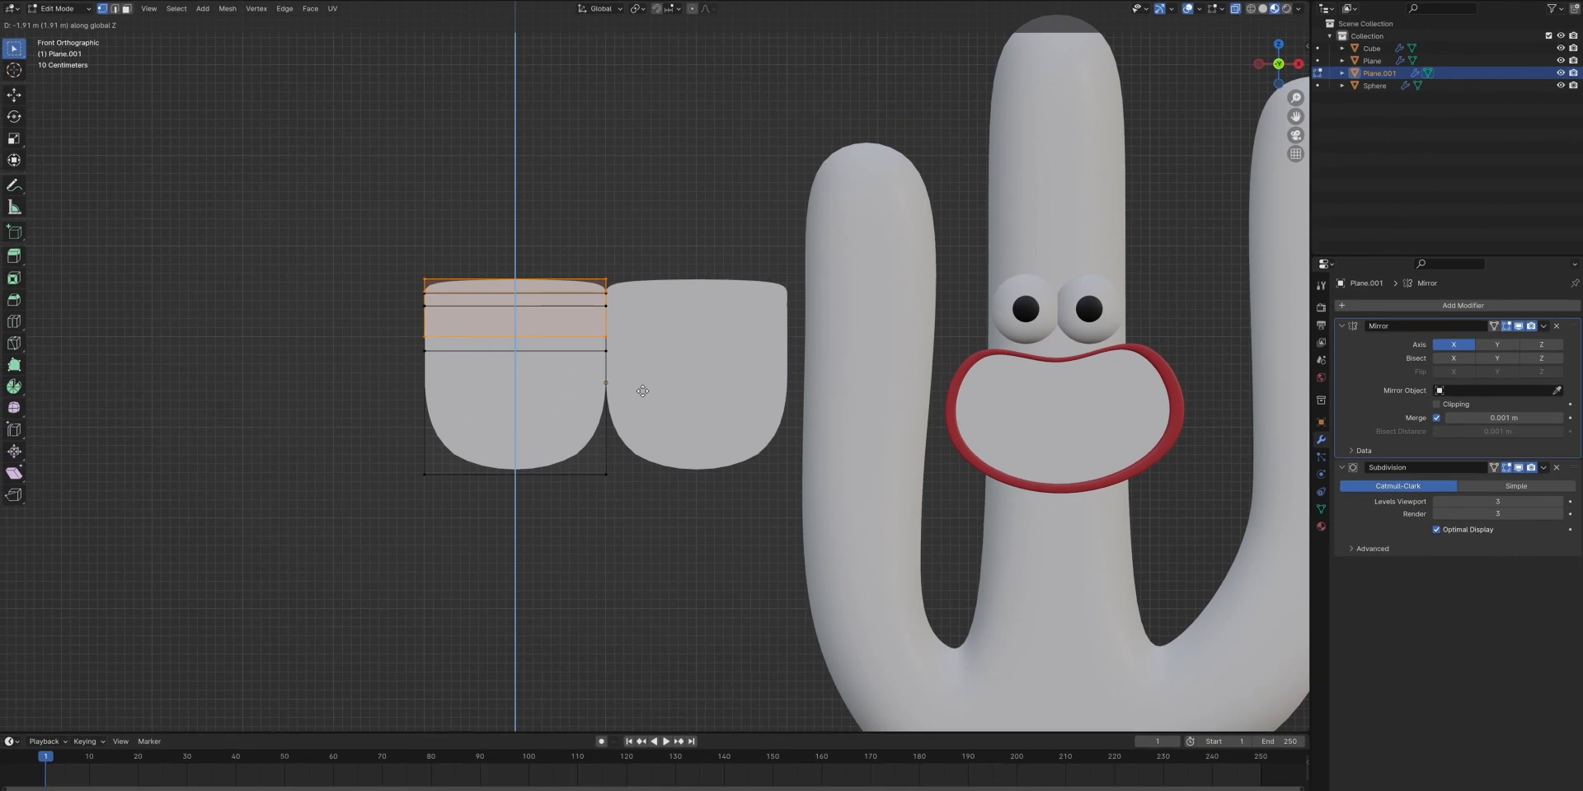
click(642, 392)
key(g)
key(z)
click(640, 364)
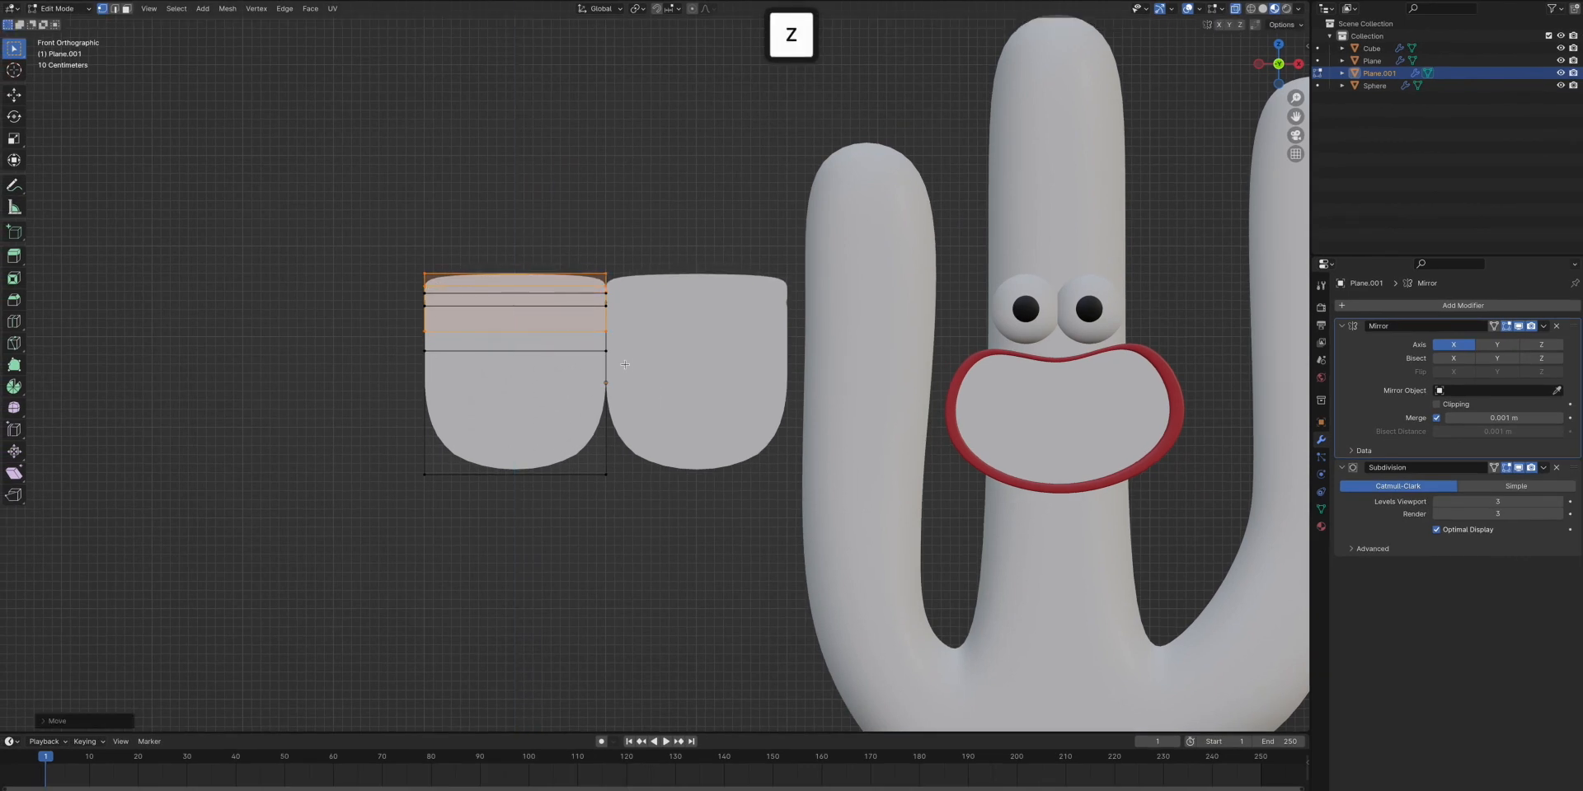
In side view, extrude the strip by about 0.24 m and add a loop cut through its thickness
click(1260, 67)
key(e)
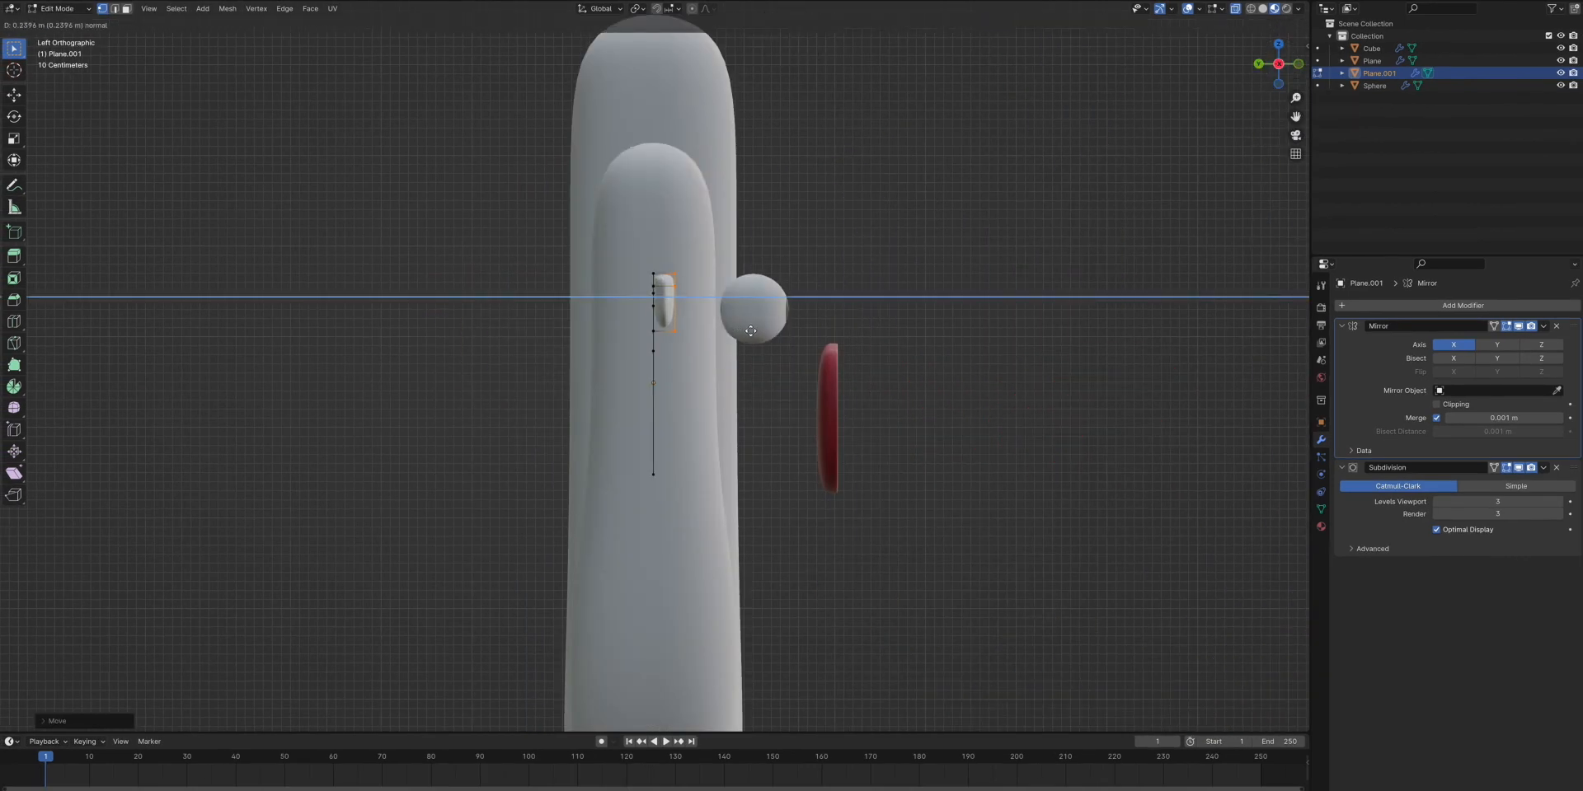
click(750, 330)
key(ctrl+r)
click(660, 332)
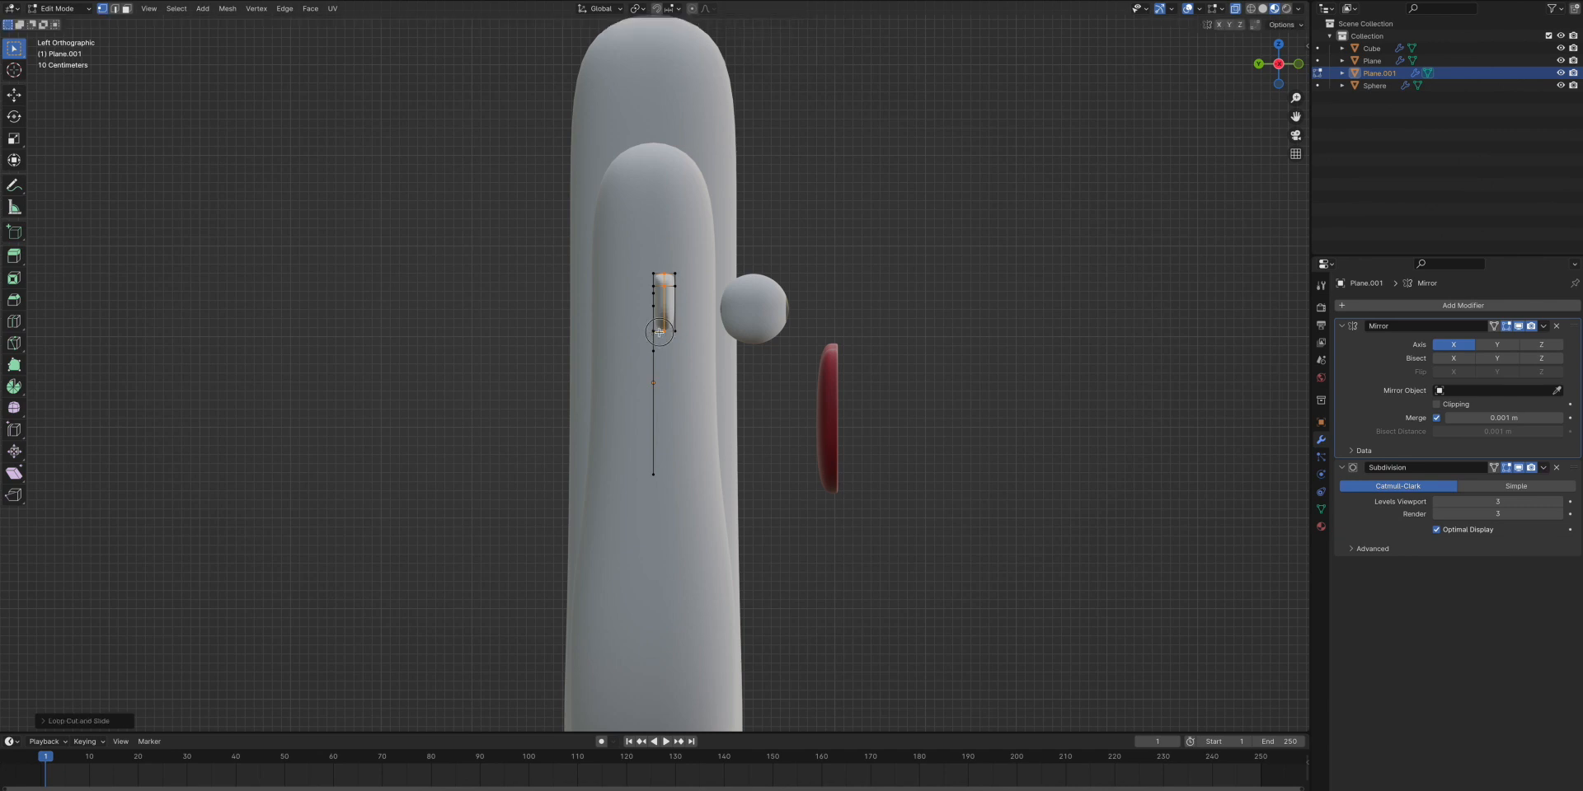
Move the linked strip along Y by about 0.16 m to centre its thickness on the lens plane
key(l)
key(g)
key(y)
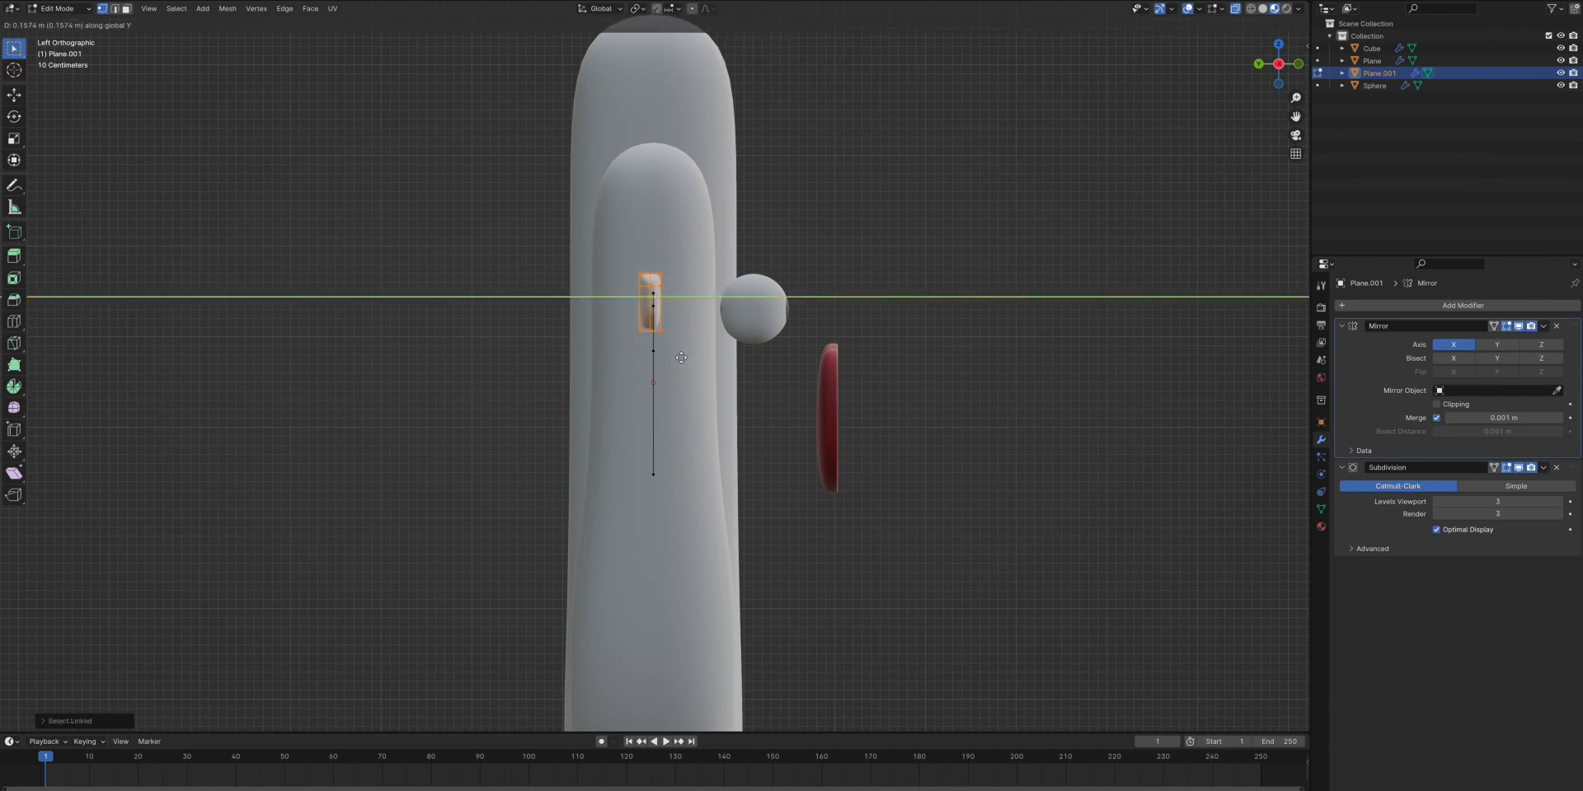
click(680, 358)
Select the linked lens geometry and extrude it slightly to give the lens a thin body
scroll(648, 388, up, 3)
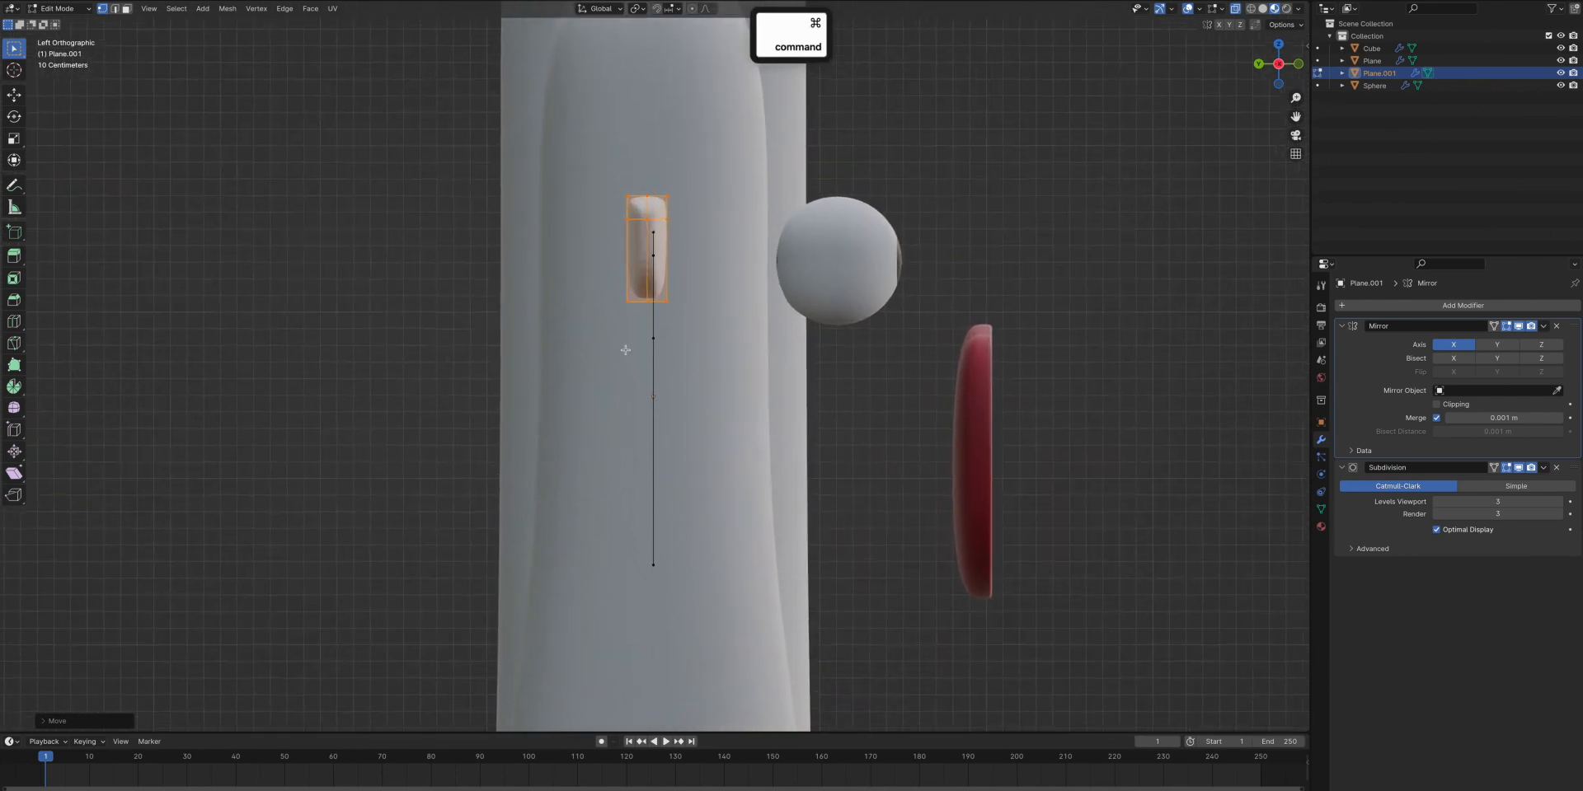
click(653, 568)
key(l)
key(e)
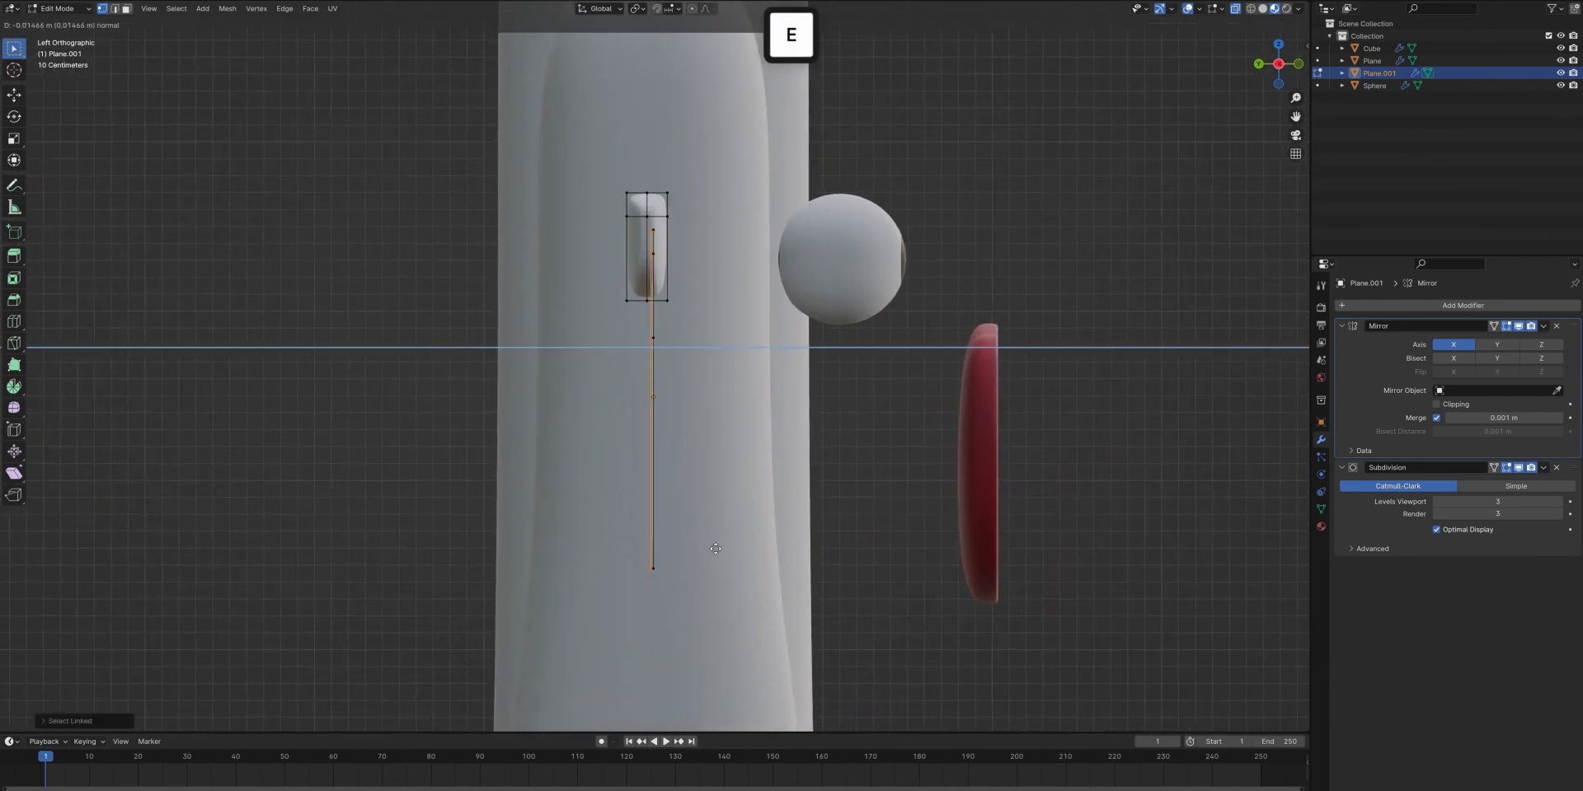
click(706, 549)
Add two loop cuts through the thickness of the lens to sharpen its rim
key(g)
key(g)
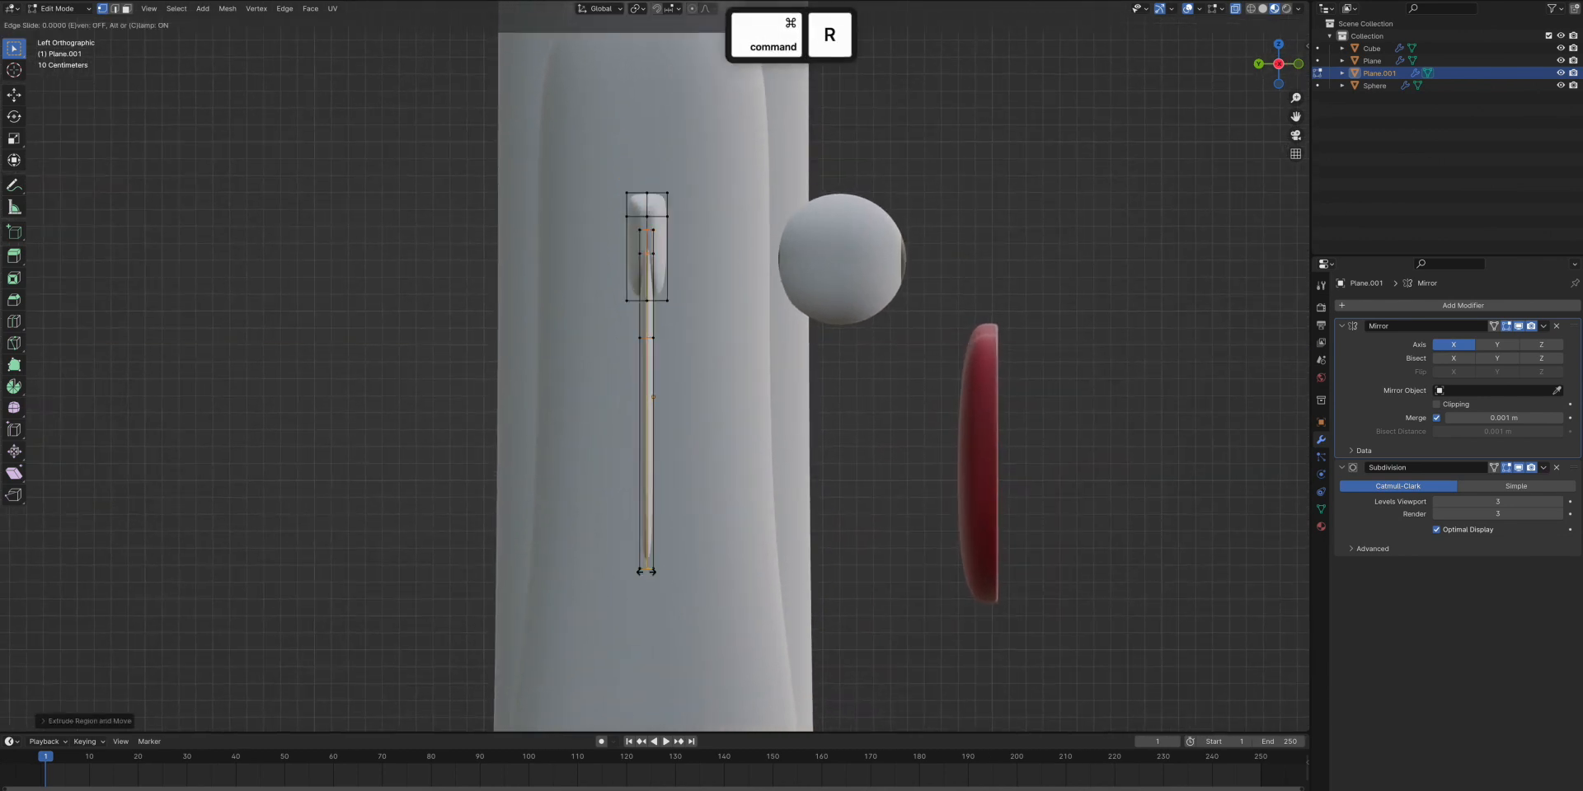
click(644, 572)
key(super+r)
click(651, 571)
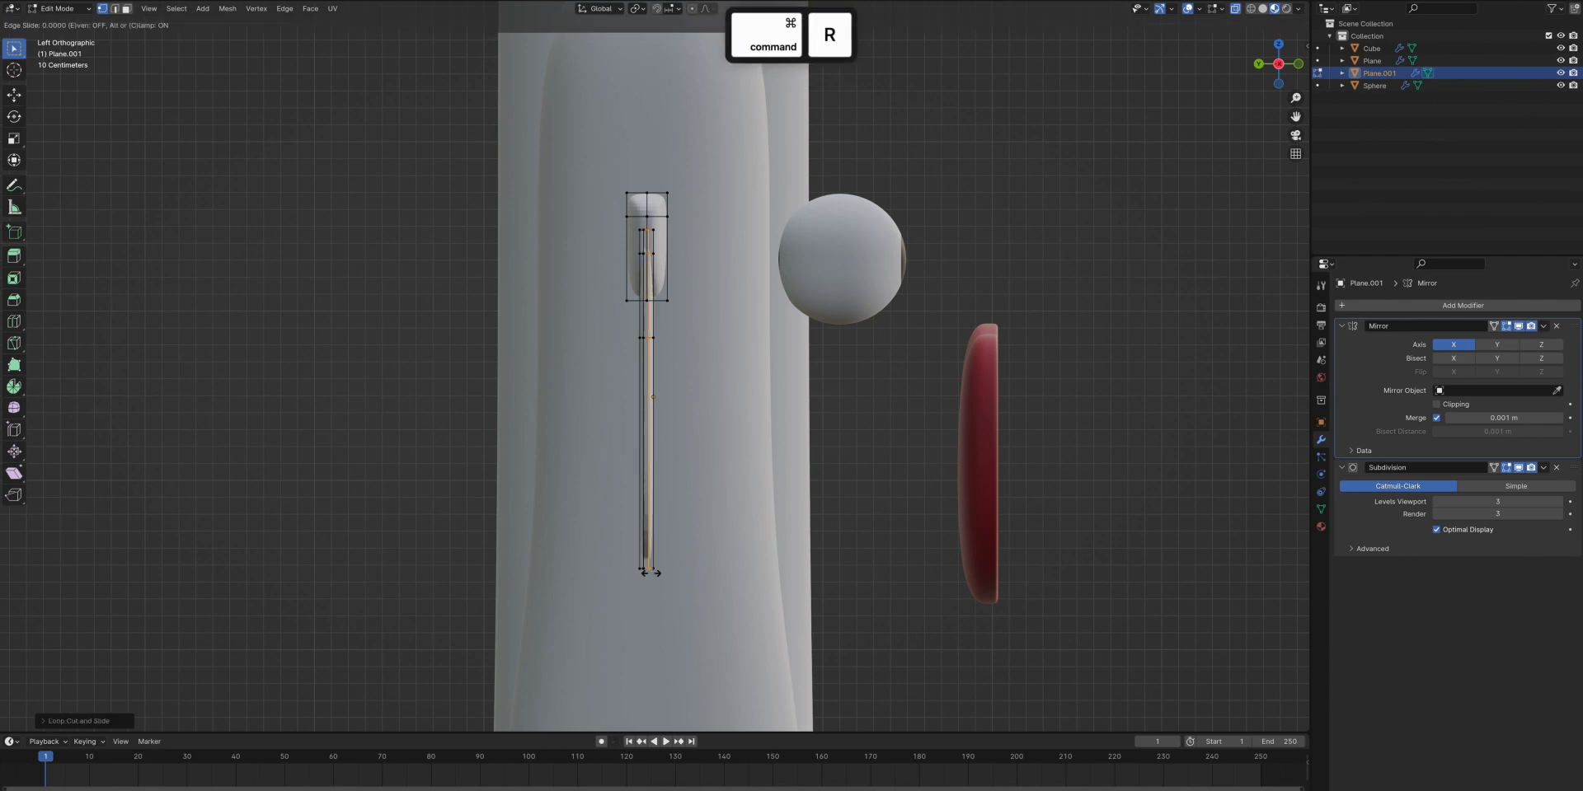
click(651, 570)
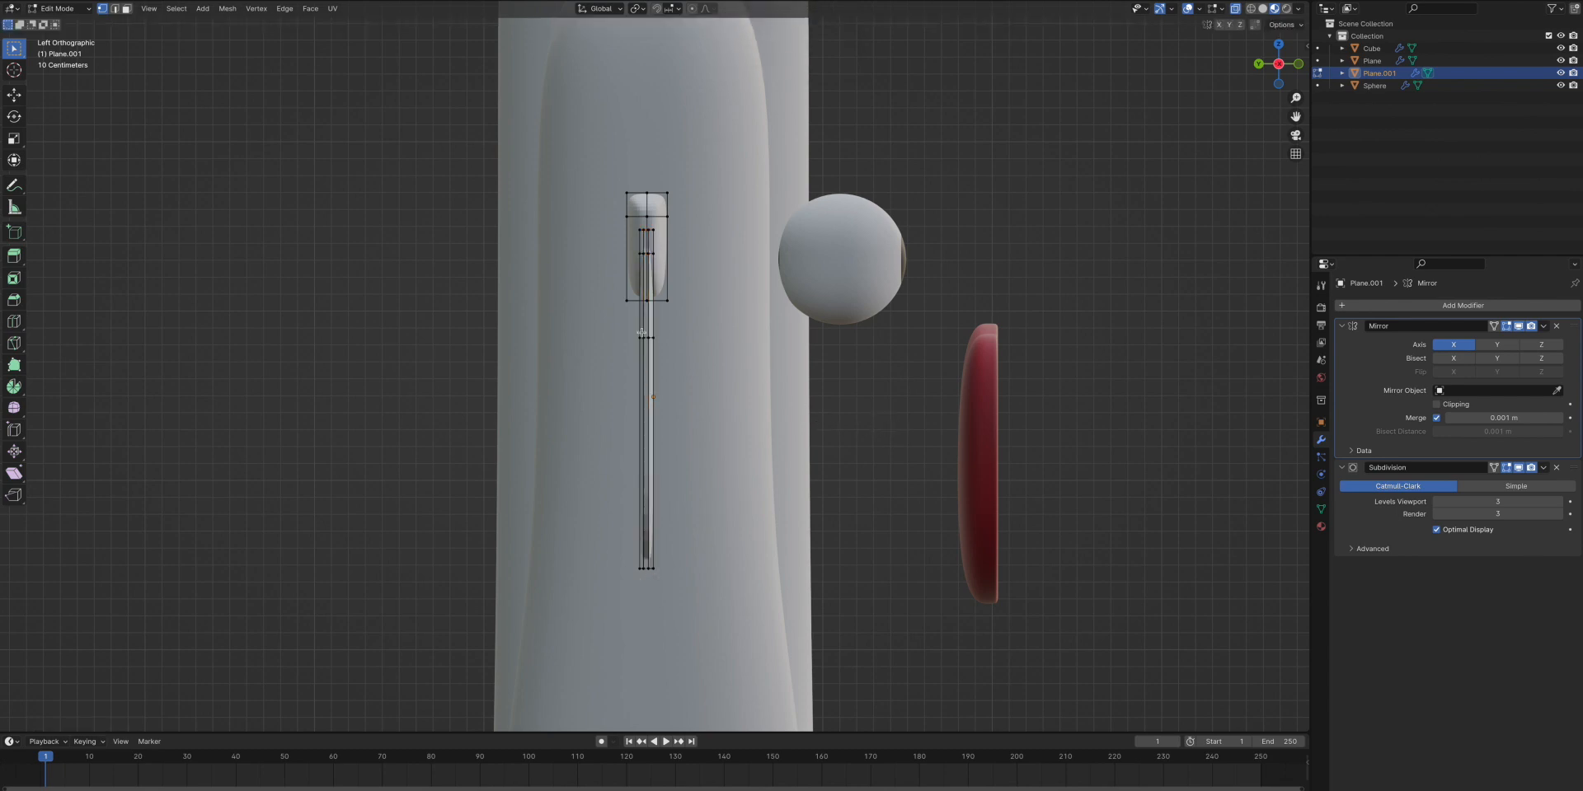
Raise the strip's bottom vertices along Z by about 0.35 m to make a narrow top bar
middle_drag(642, 332, 535, 376)
super+scroll(681, 335, down, 4)
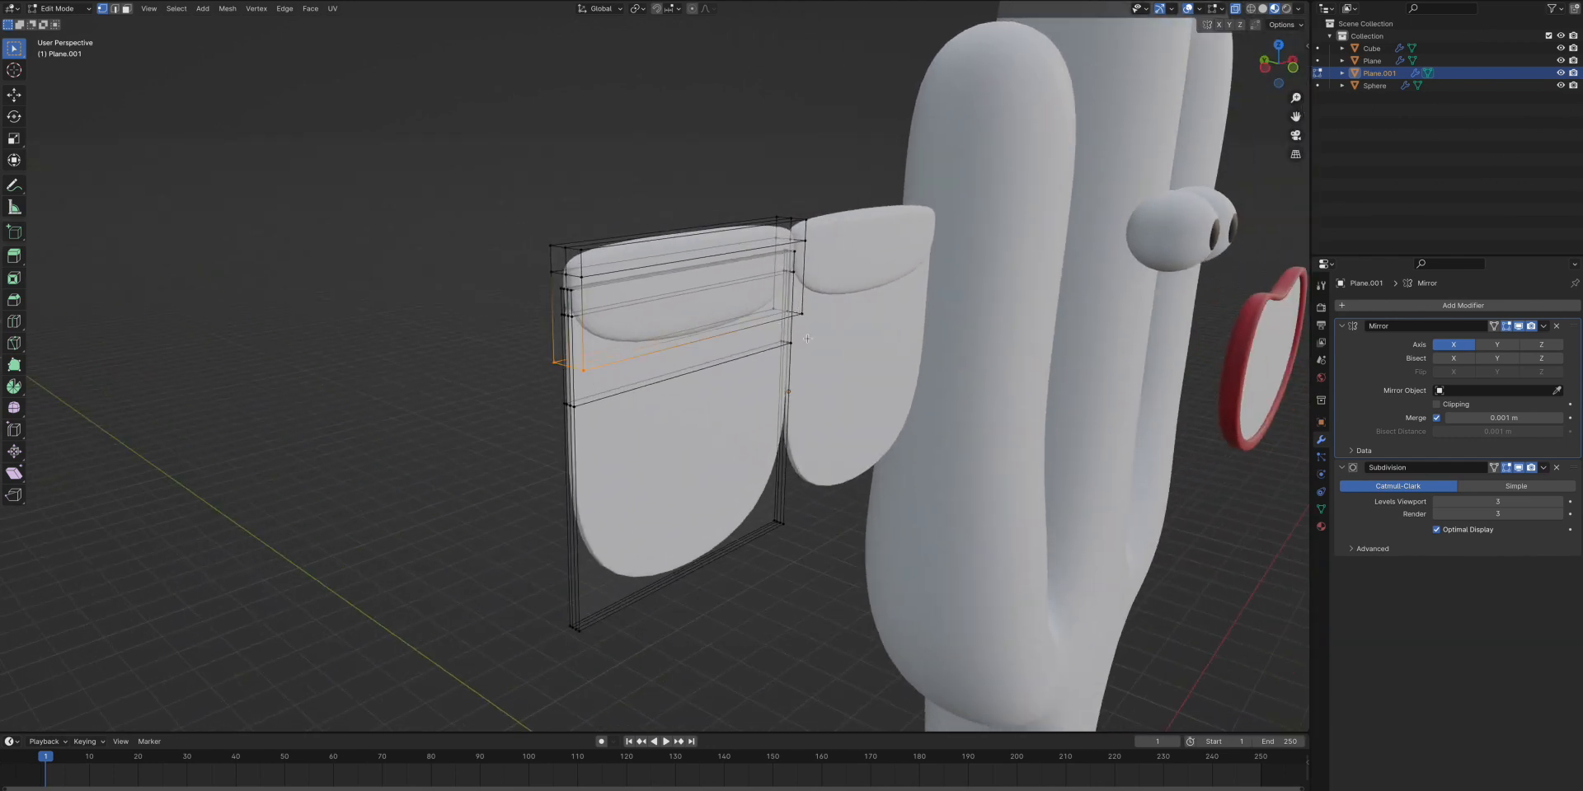
shift+drag(812, 335, 742, 301)
key(g)
key(z)
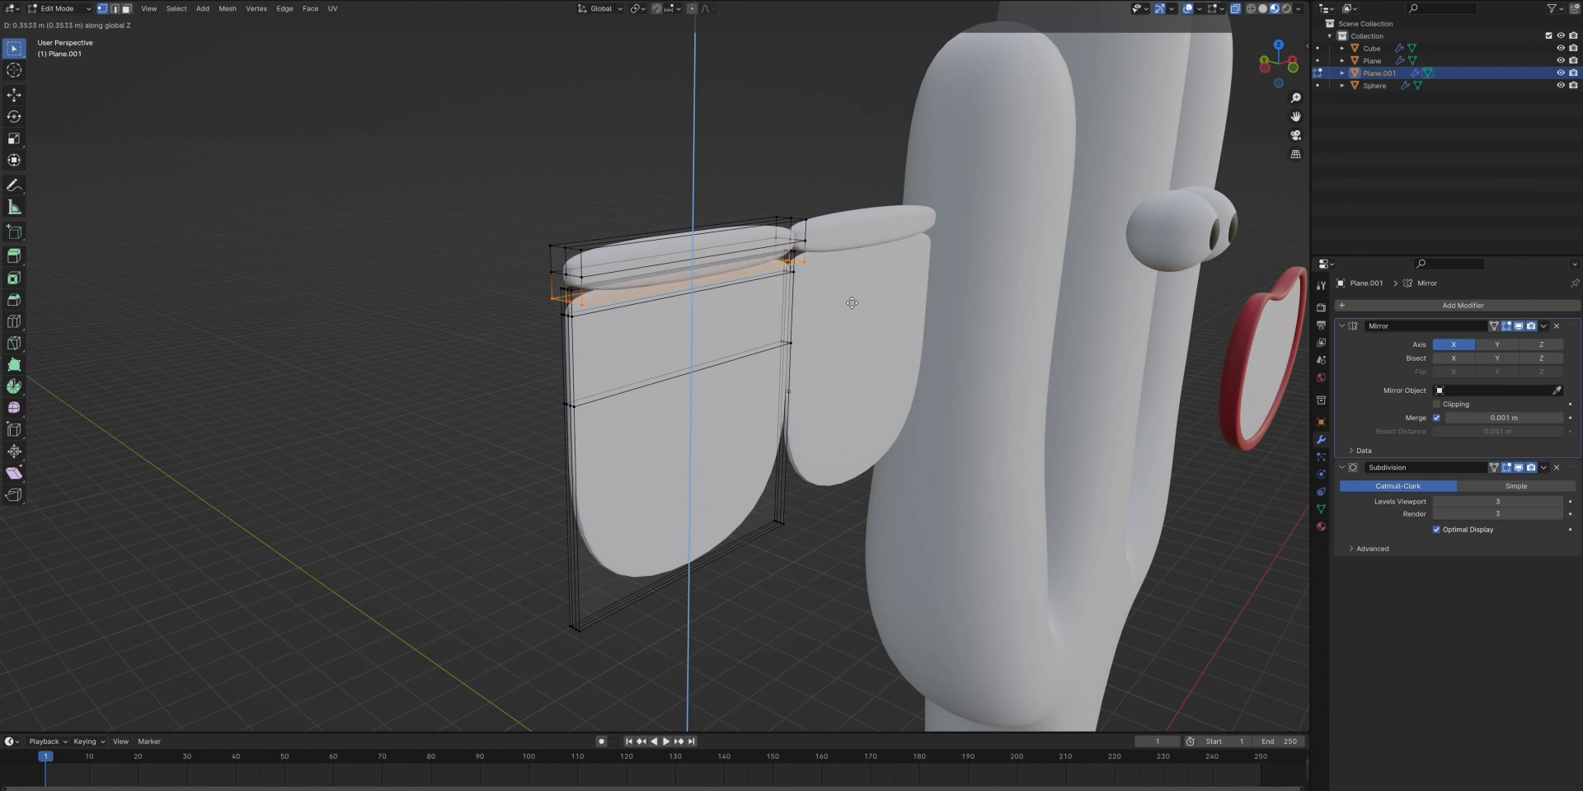
click(851, 302)
Move the linked top bar slightly down along Z so it overlaps the upper edge of the lens
key(l)
key(g)
key(z)
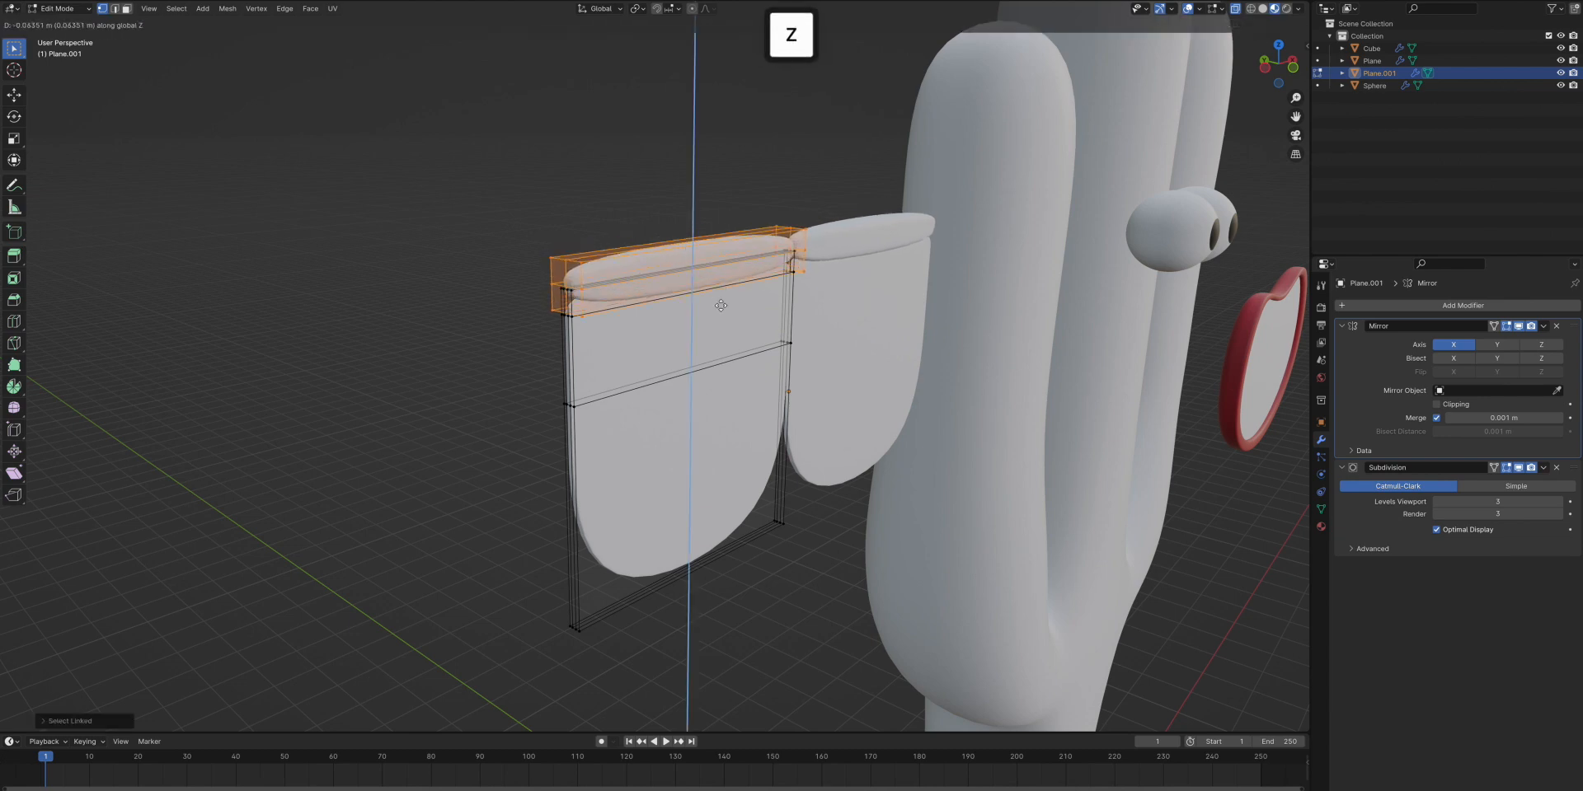
click(719, 315)
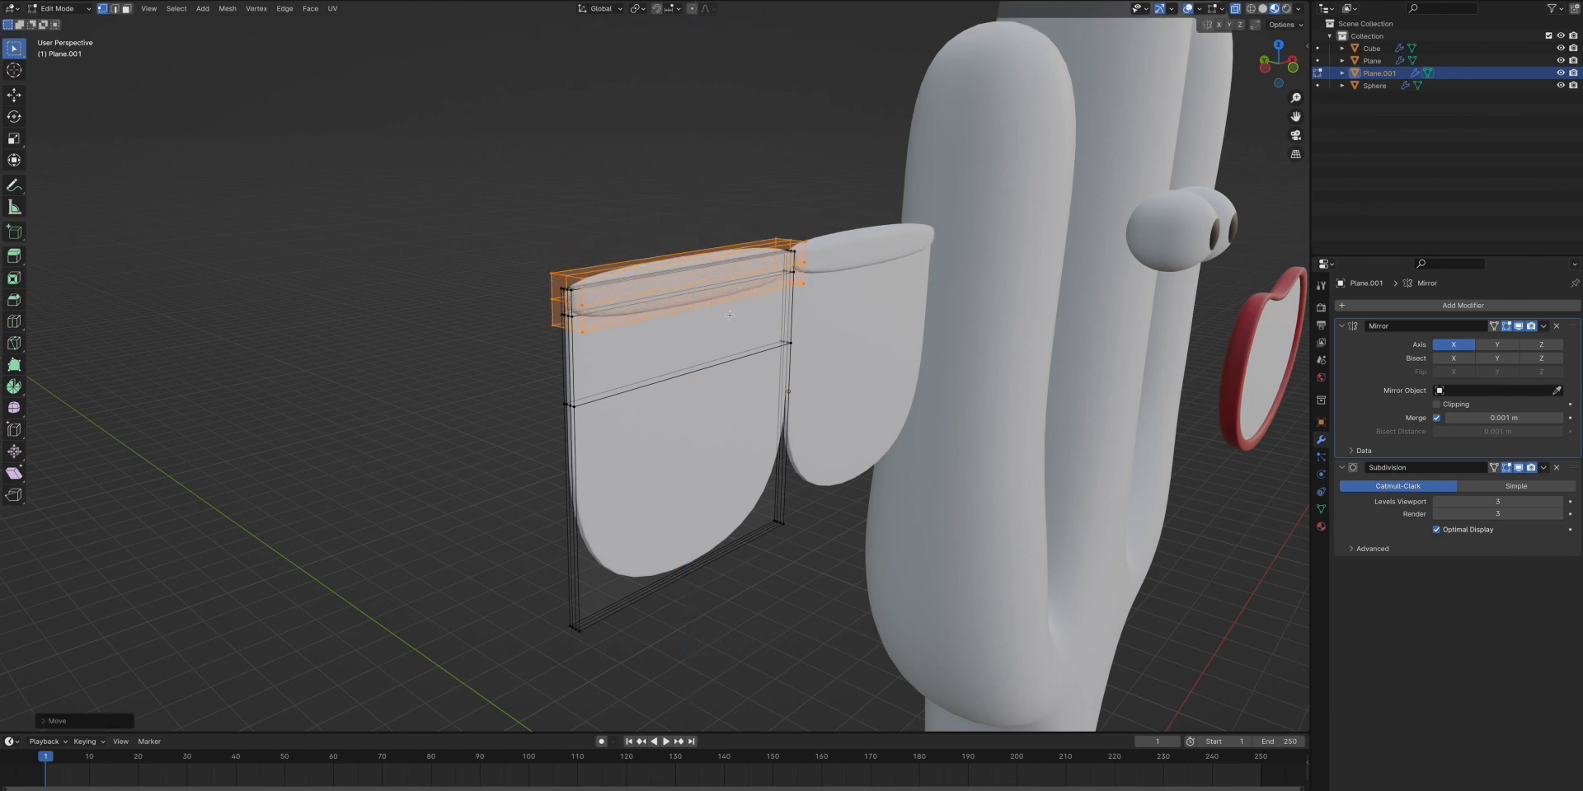
In front view, enable Clipping on the Mirror modifier and move the top bar about 0.2 m outward past the lens
key(KP_1)
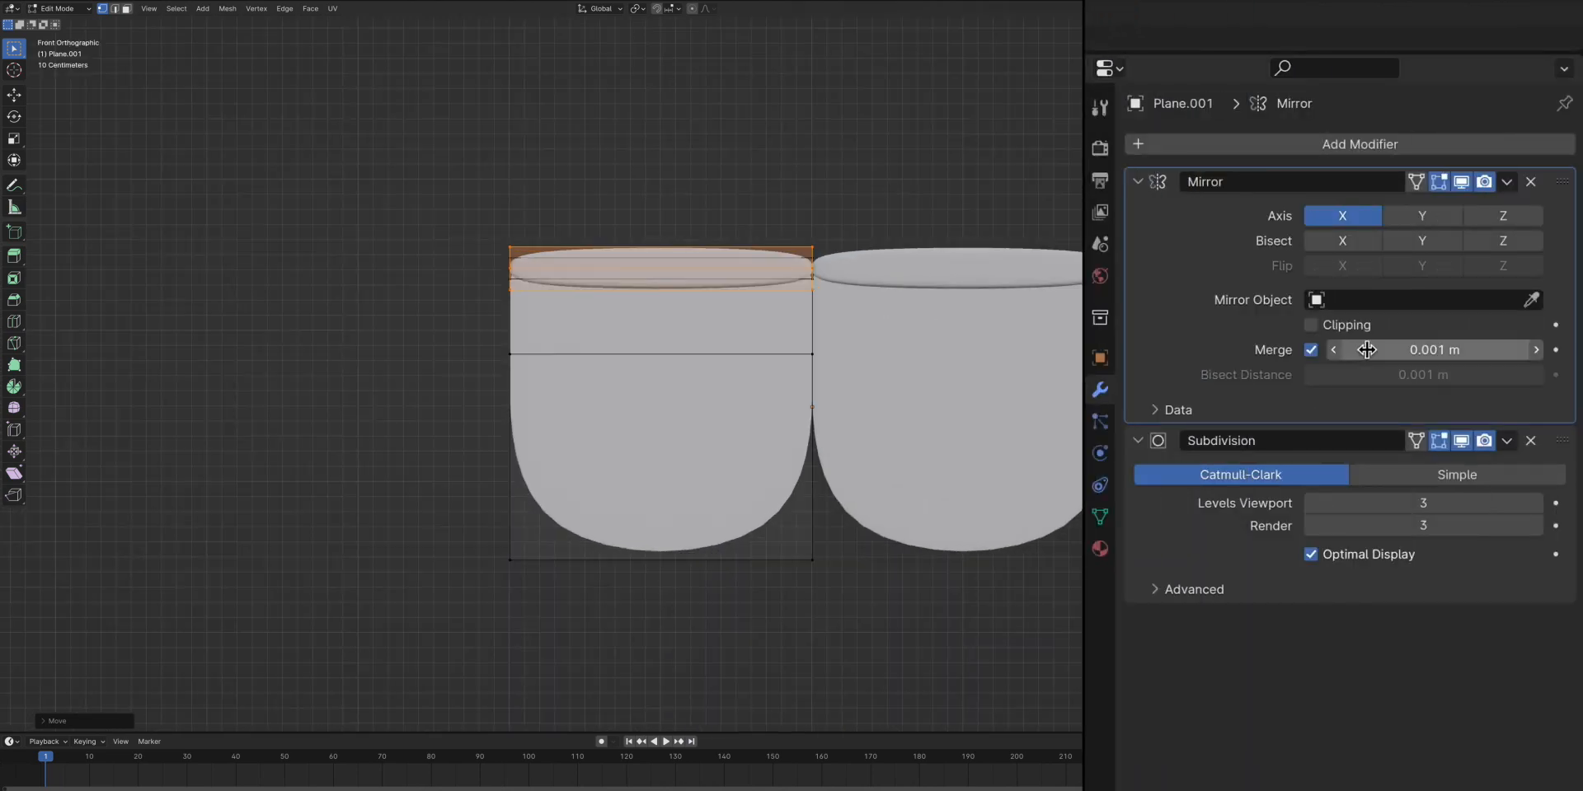
click(1311, 325)
key(g)
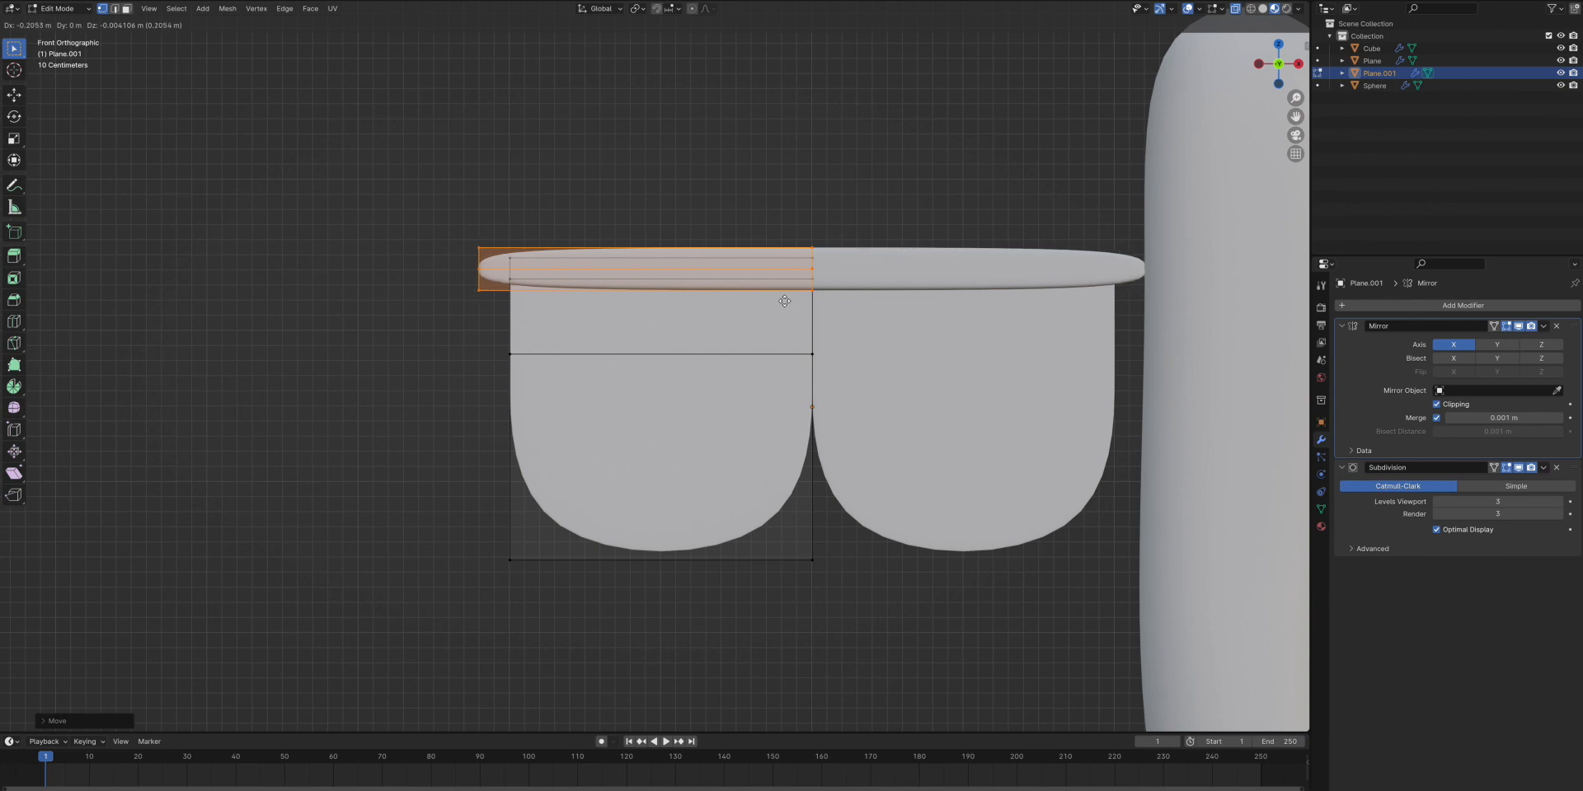
Add a vertical loop cut across the top bar close to its outer end
key(g)
key(g)
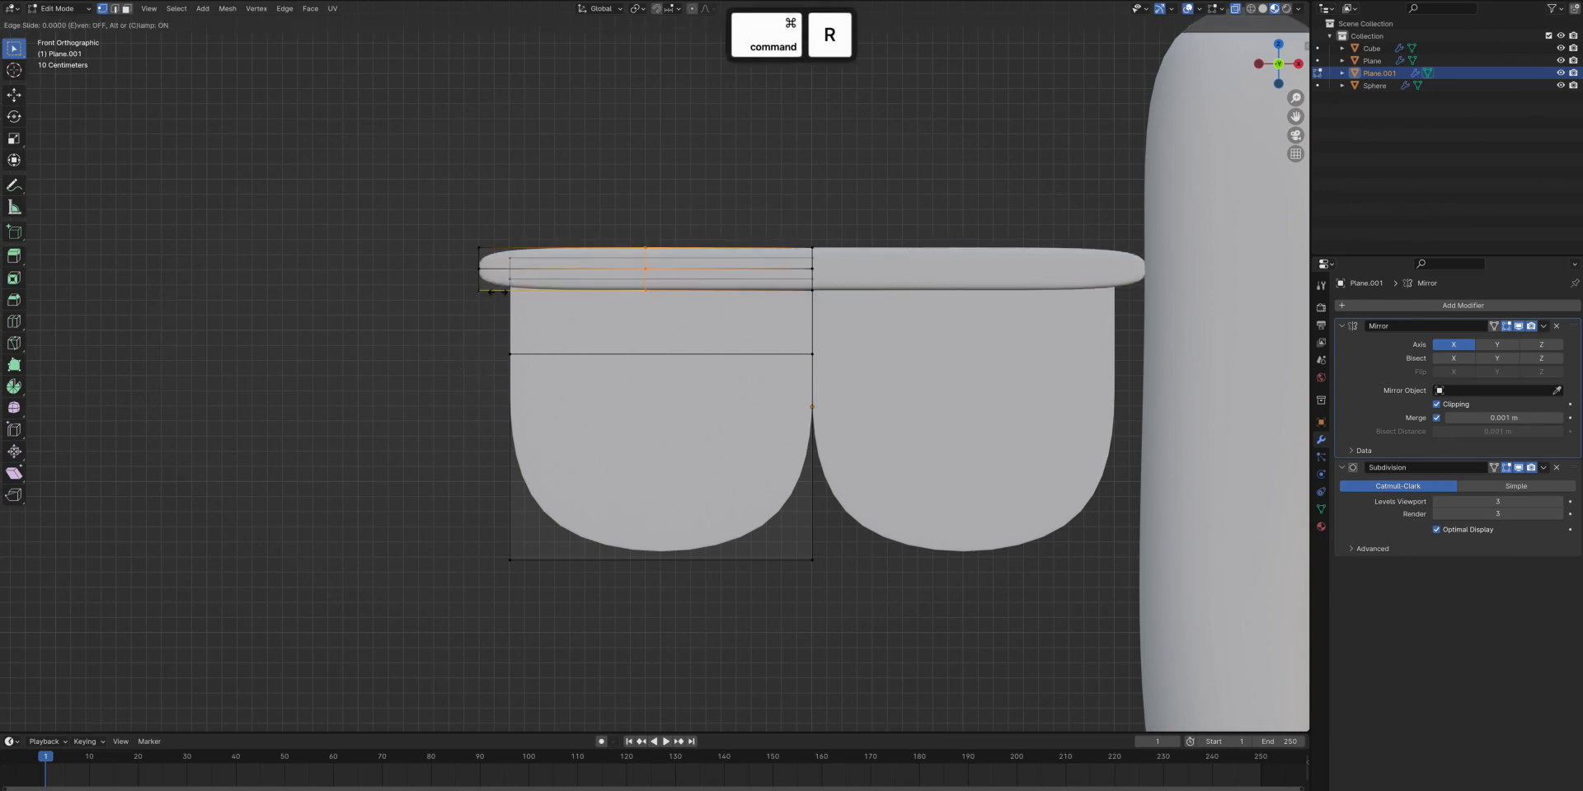
click(357, 303)
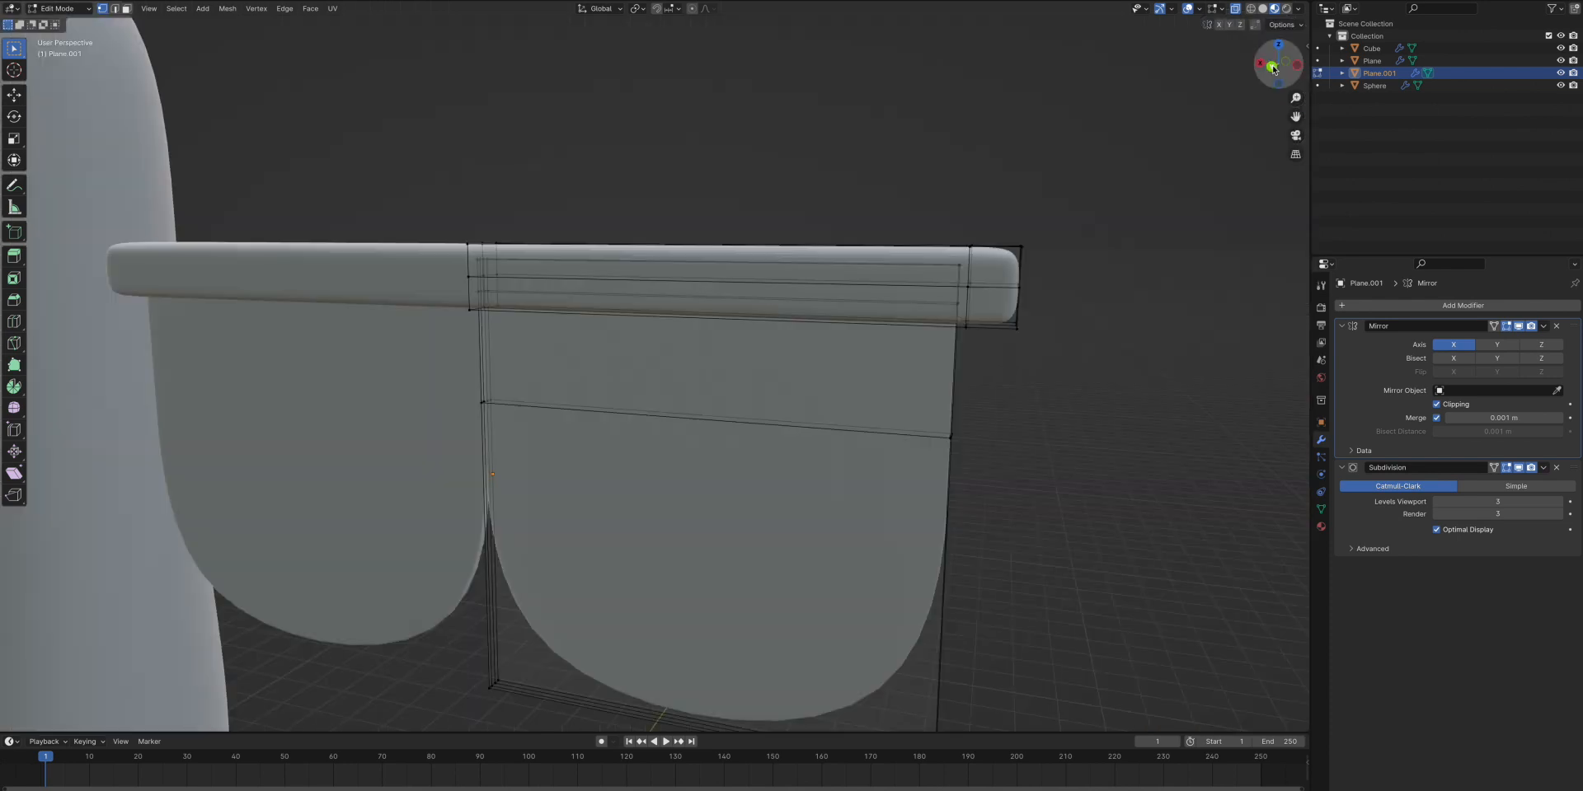
Select the rear face at the top bar's outer end from the back view and extrude it backward into a long temple arm
click(1278, 64)
click(1234, 9)
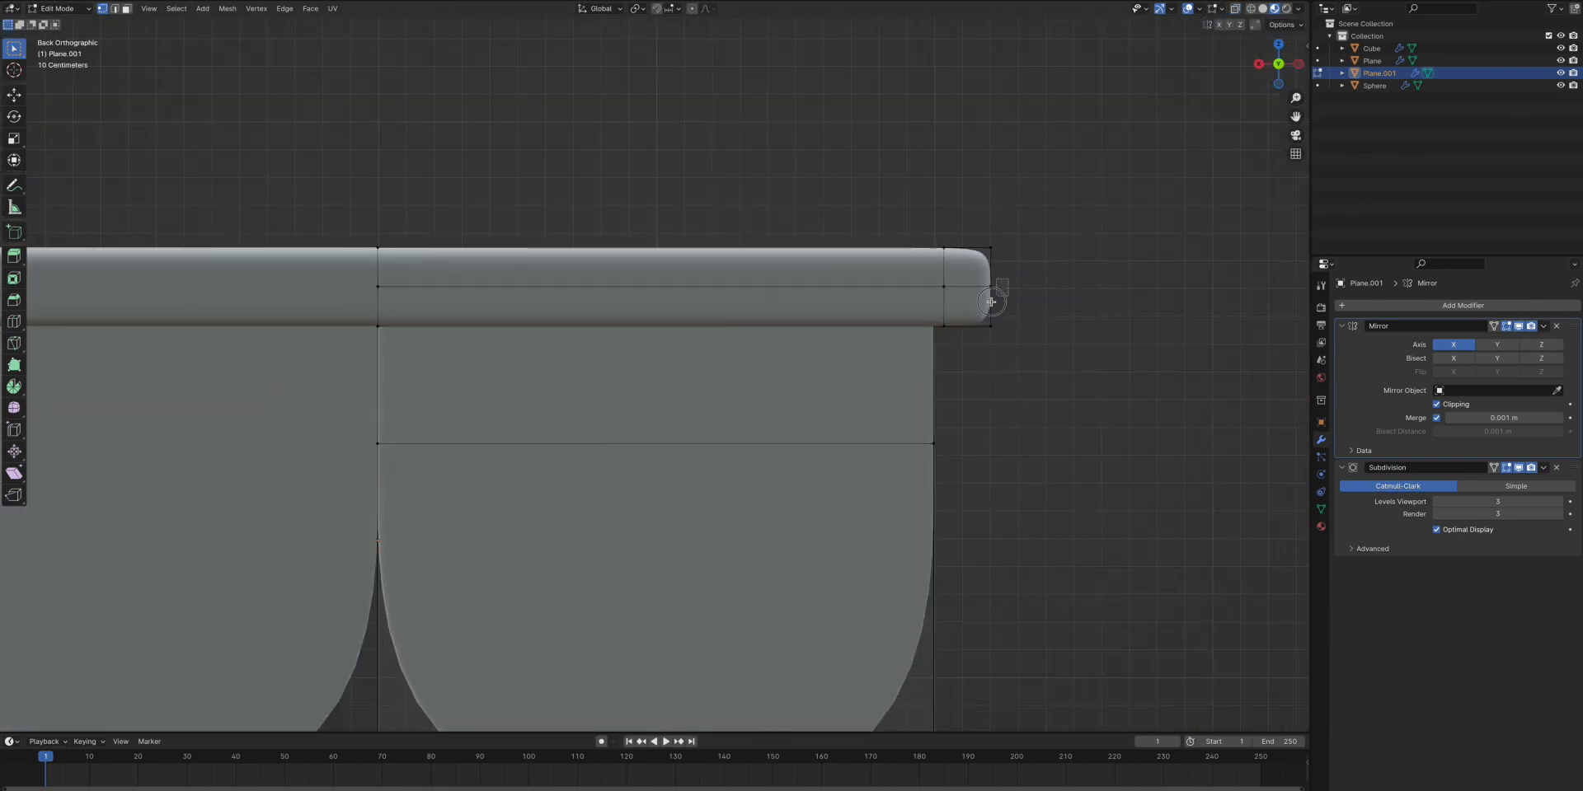
middle_drag(1057, 244, 1148, 332)
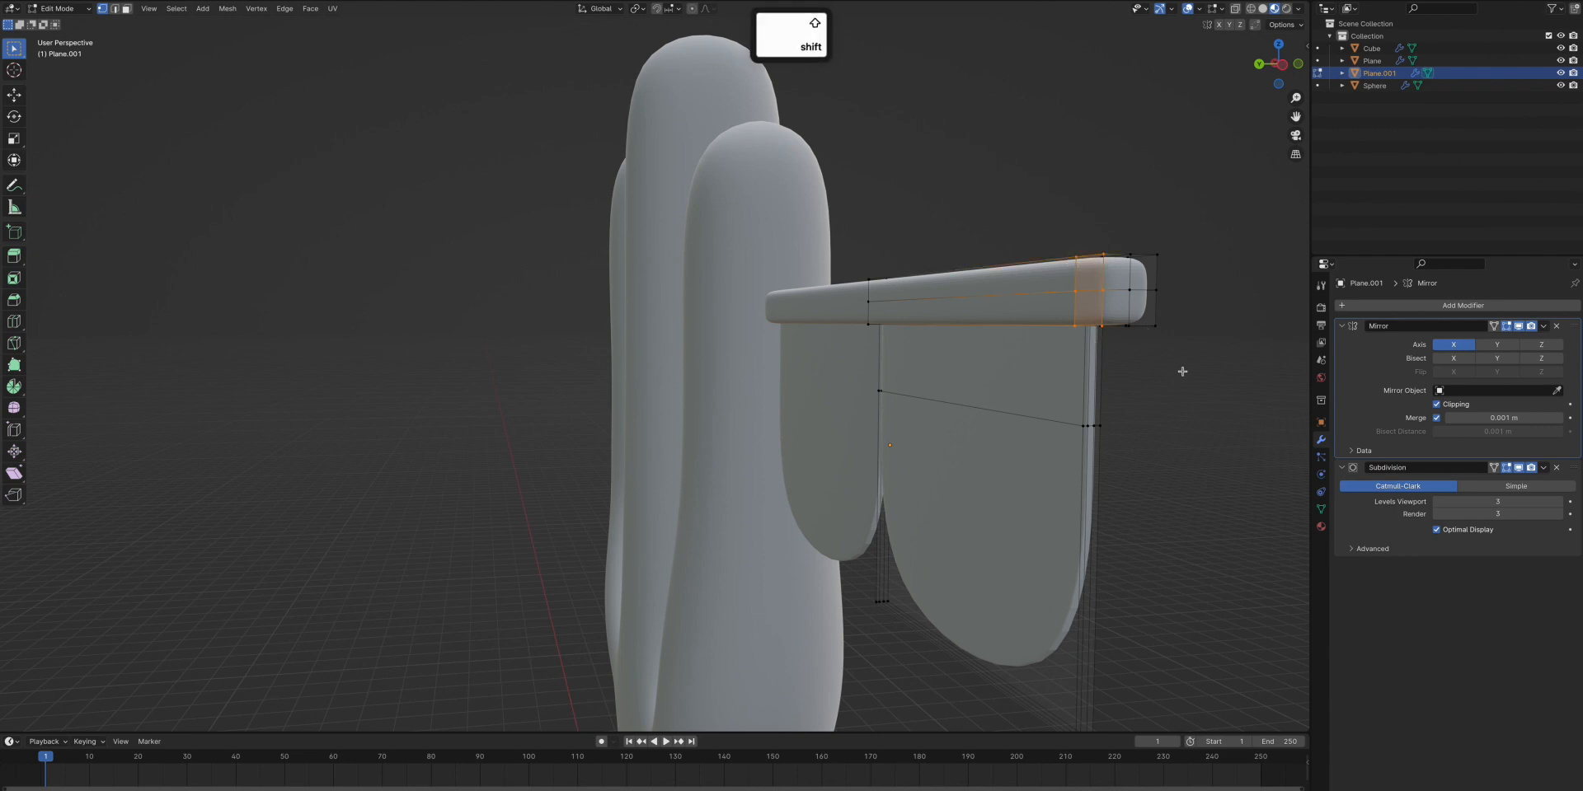
key(e)
click(831, 299)
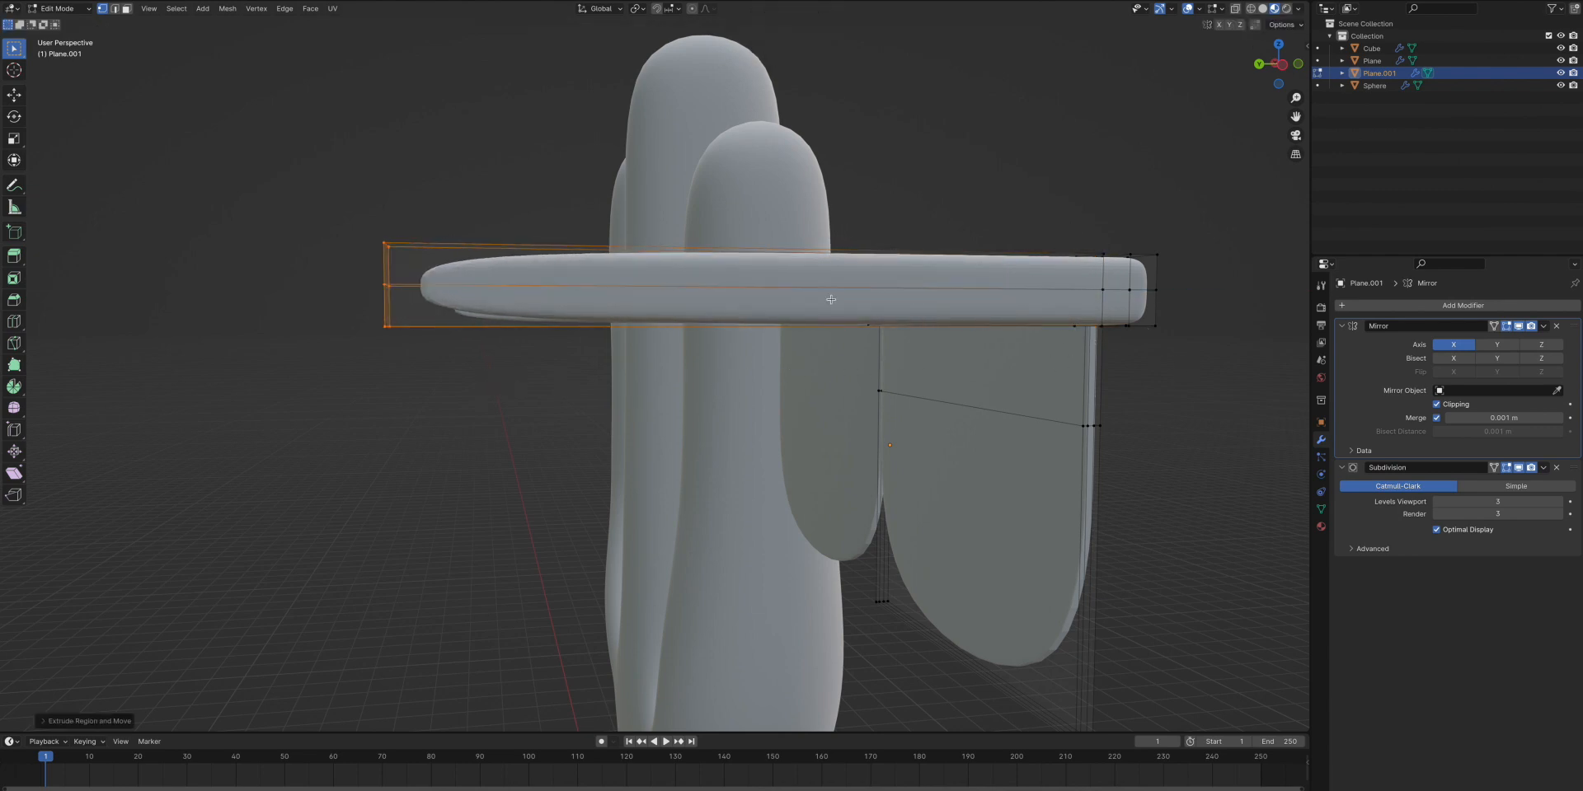
Add two vertical loop cuts around the temple arm, one close to the front corner and one close to the rear end
middle_drag(830, 299, 913, 309)
super+scroll(879, 268, down, 5)
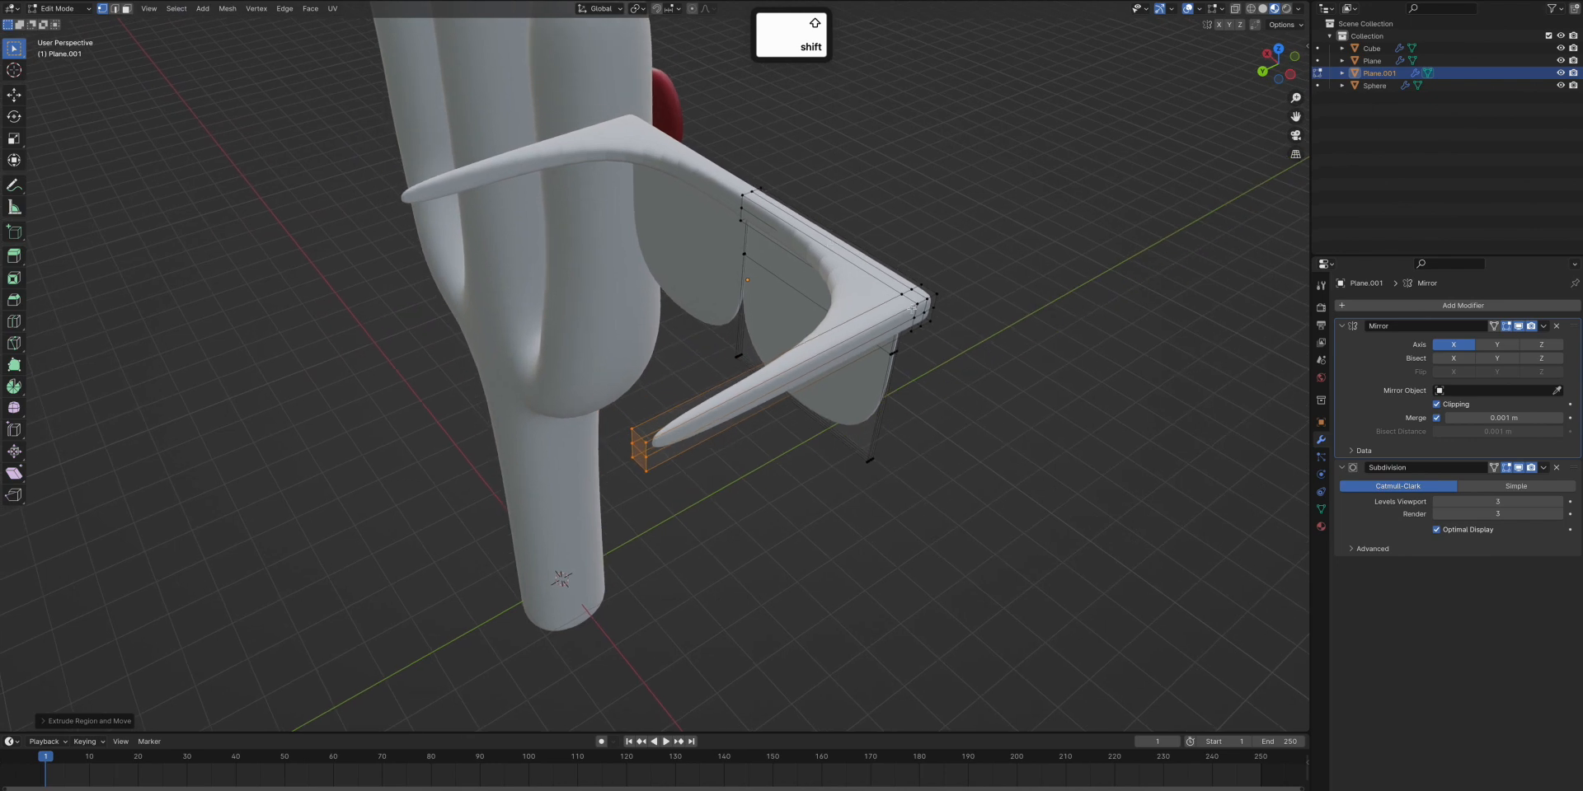
key(super+r)
click(762, 407)
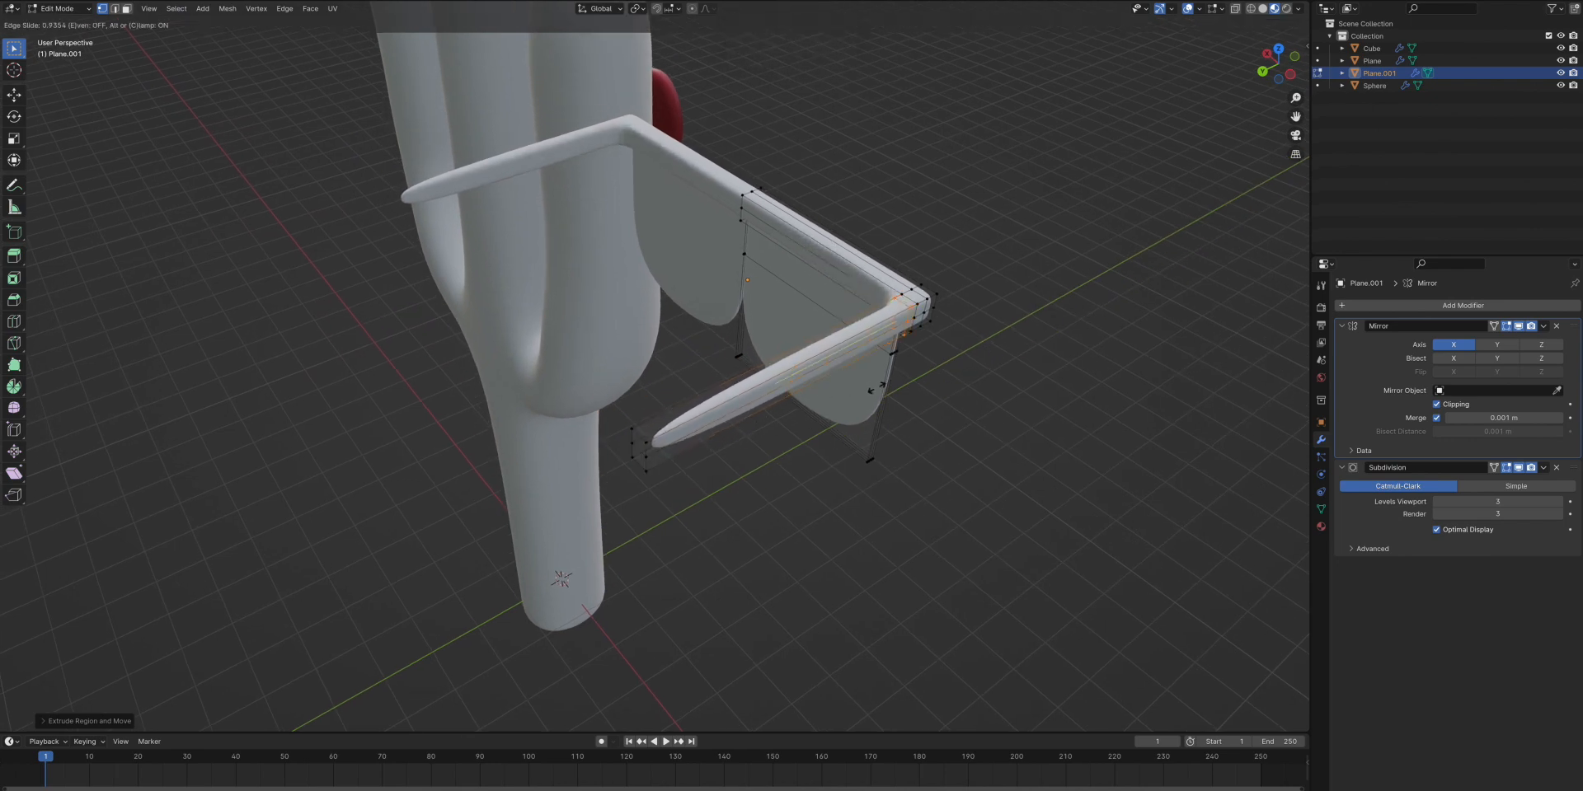
click(877, 386)
key(super+r)
click(782, 382)
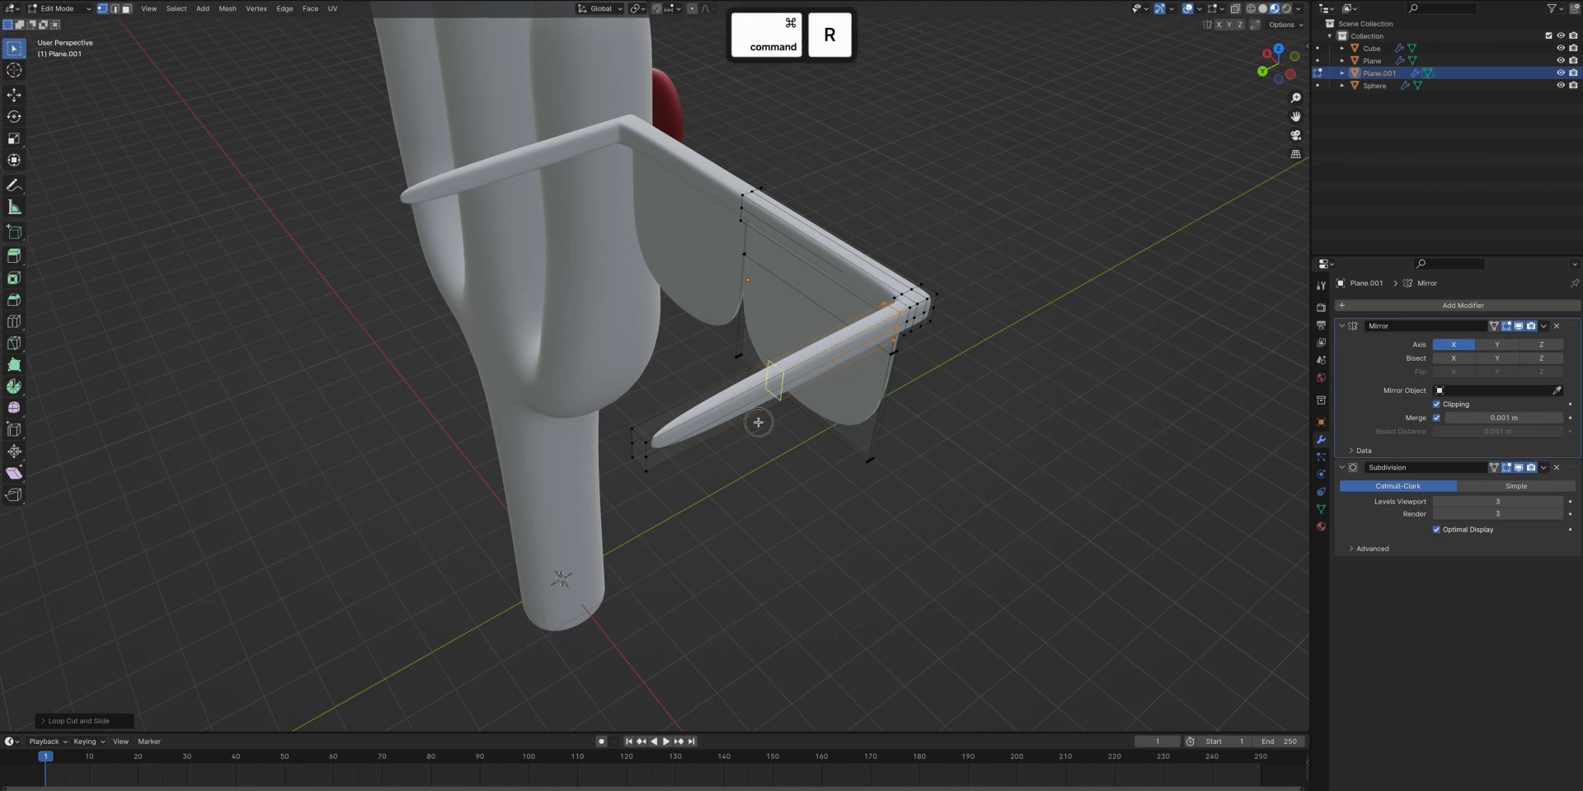
click(666, 463)
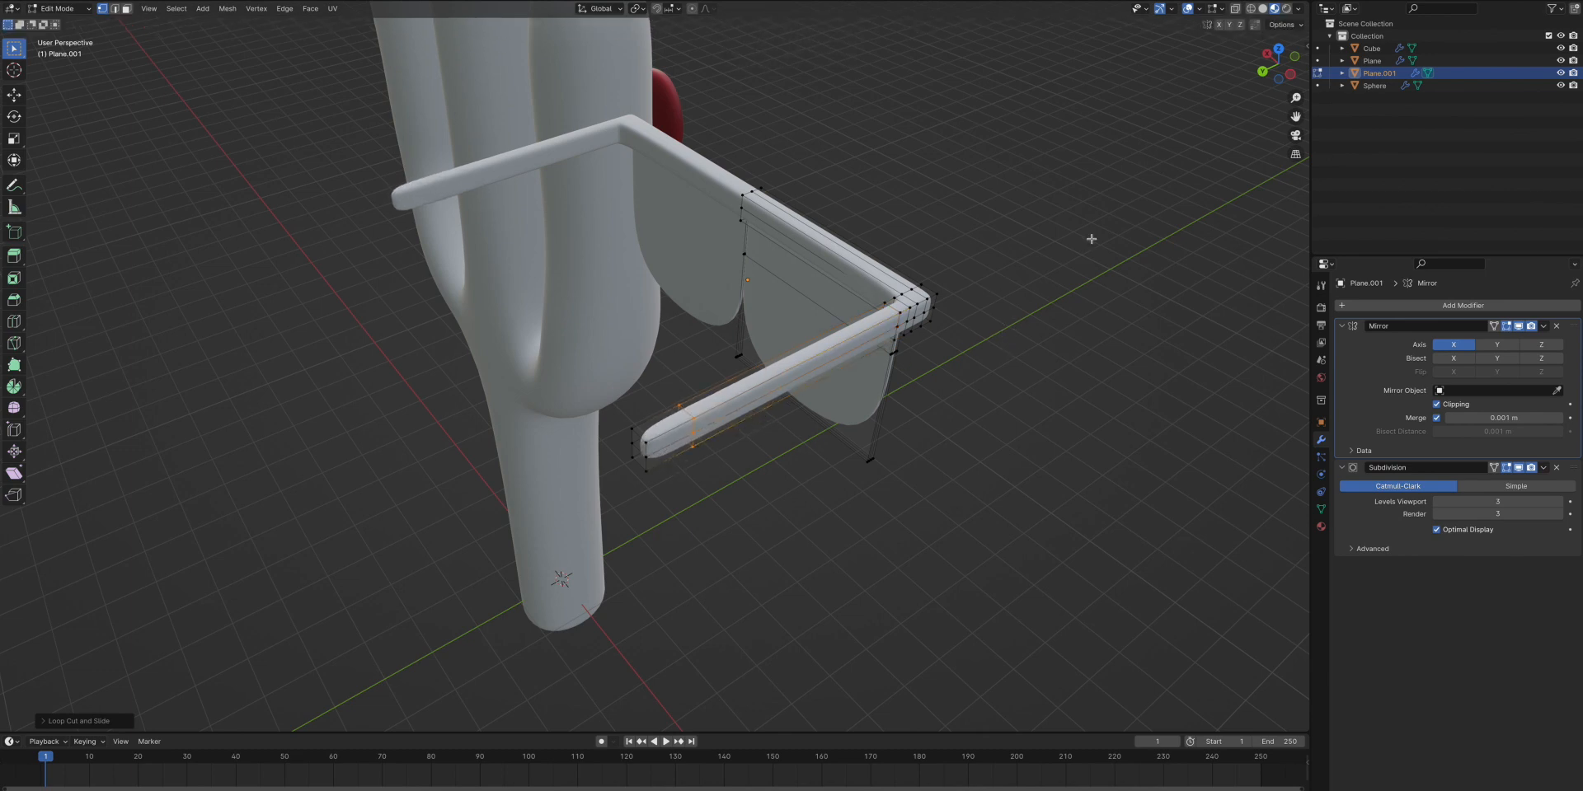
In left view, tilt the temple arm's rear end face, extrude it backward and downward into an earpiece, and scale up its tip
click(1291, 75)
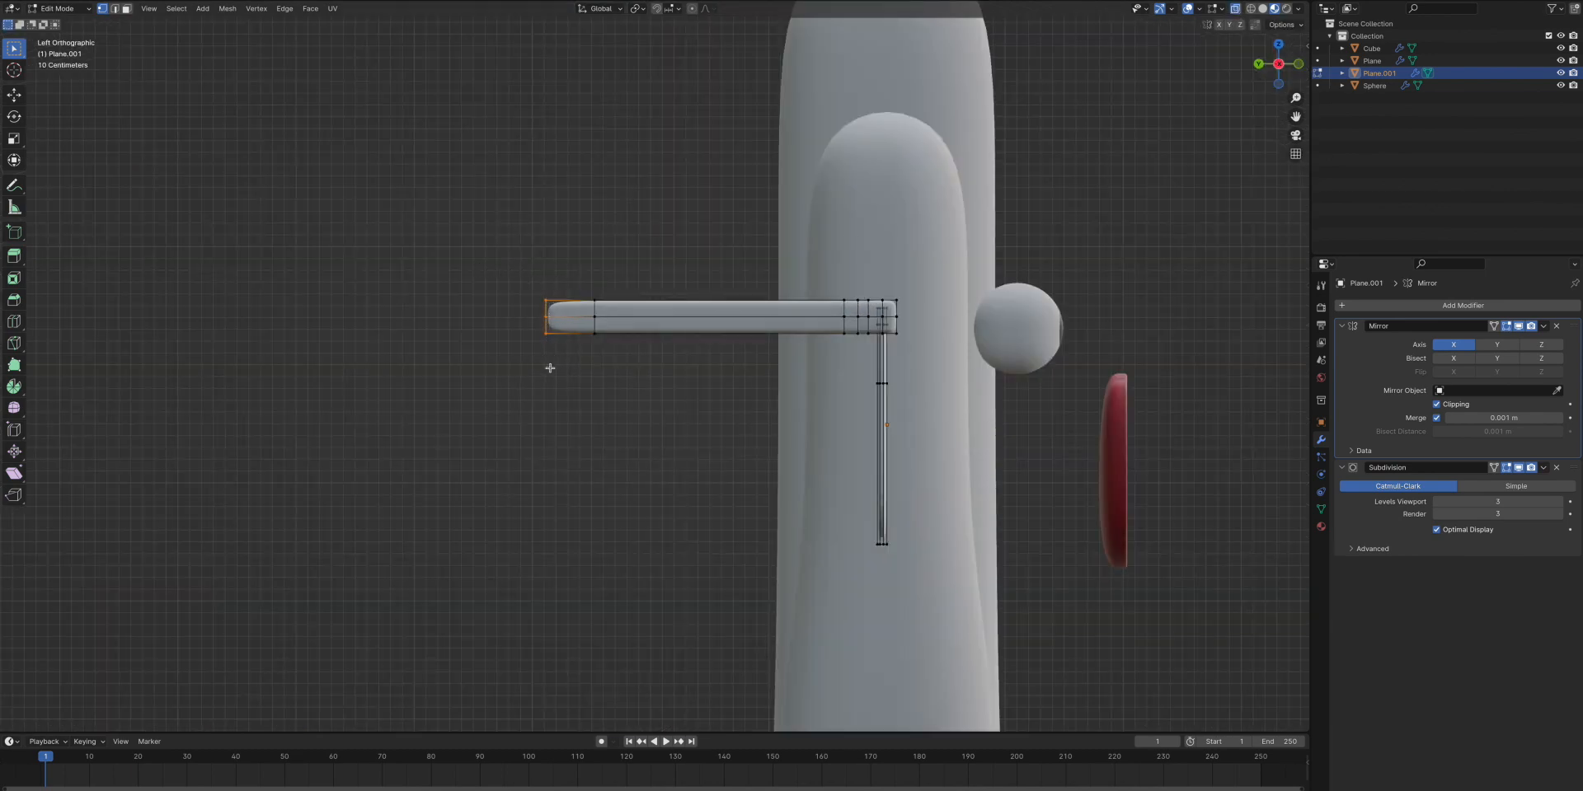
key(r)
click(727, 322)
key(e)
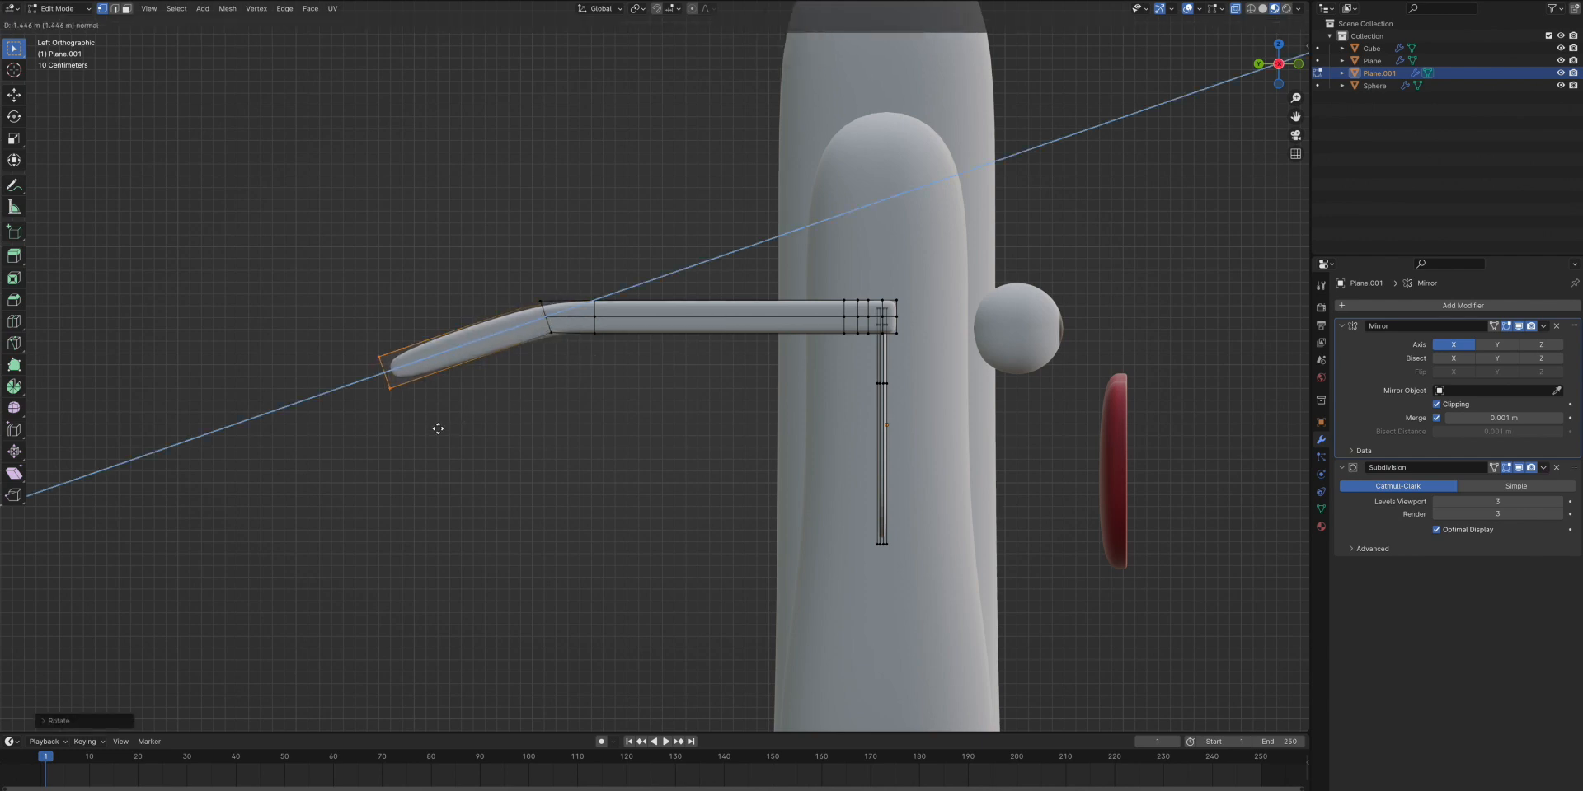
click(453, 429)
key(s)
click(489, 452)
click(636, 377)
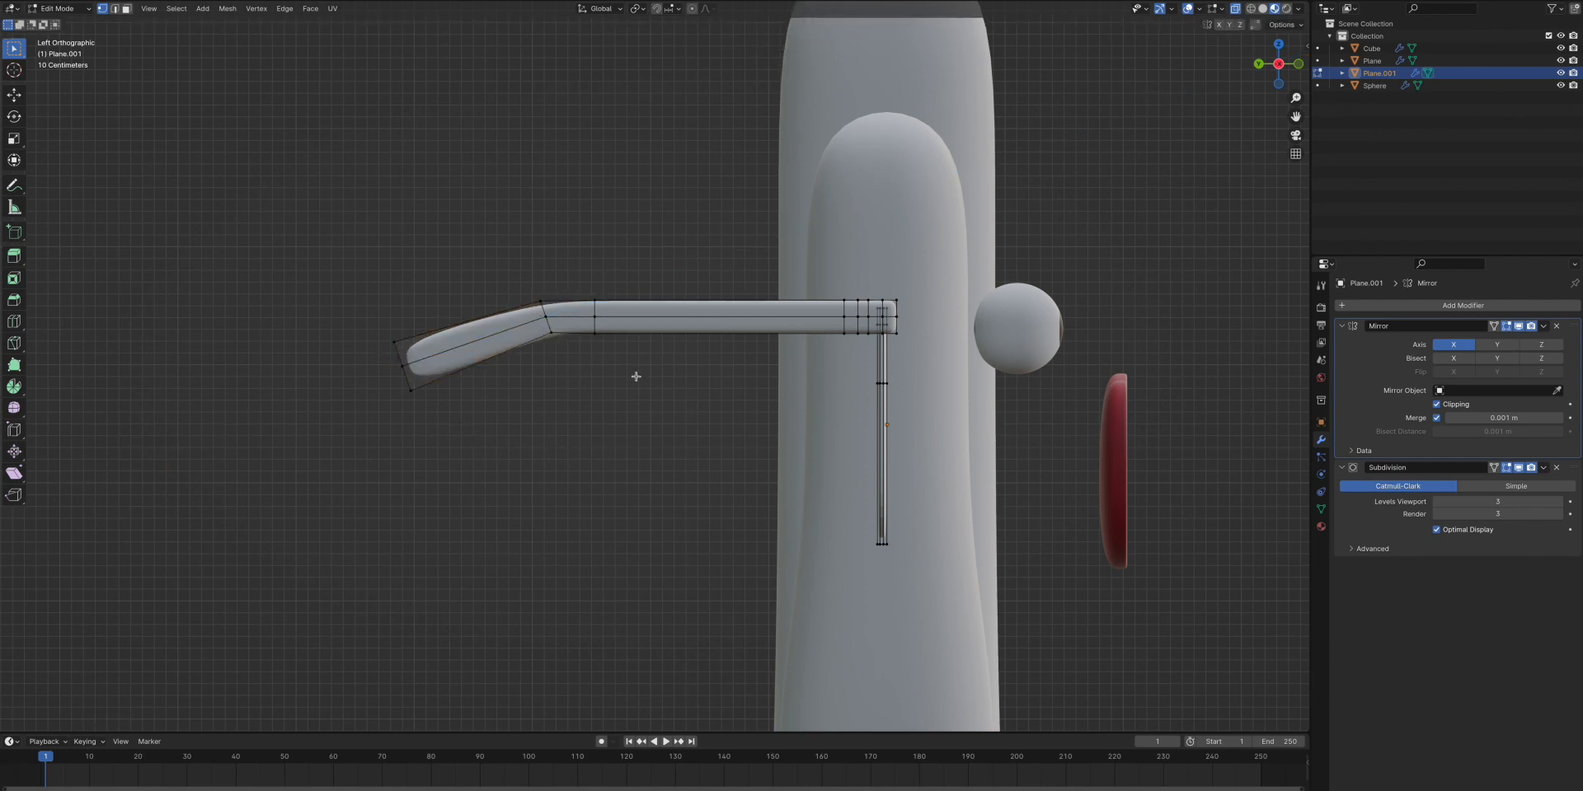
In front view, disable Clipping on the Mirror modifier and move the linked lens slightly outward along X to leave a narrow centre gap
middle_drag(681, 342, 697, 340)
click(1288, 66)
shift+middle_drag(607, 166, 668, 167)
super+scroll(711, 330, up, 4)
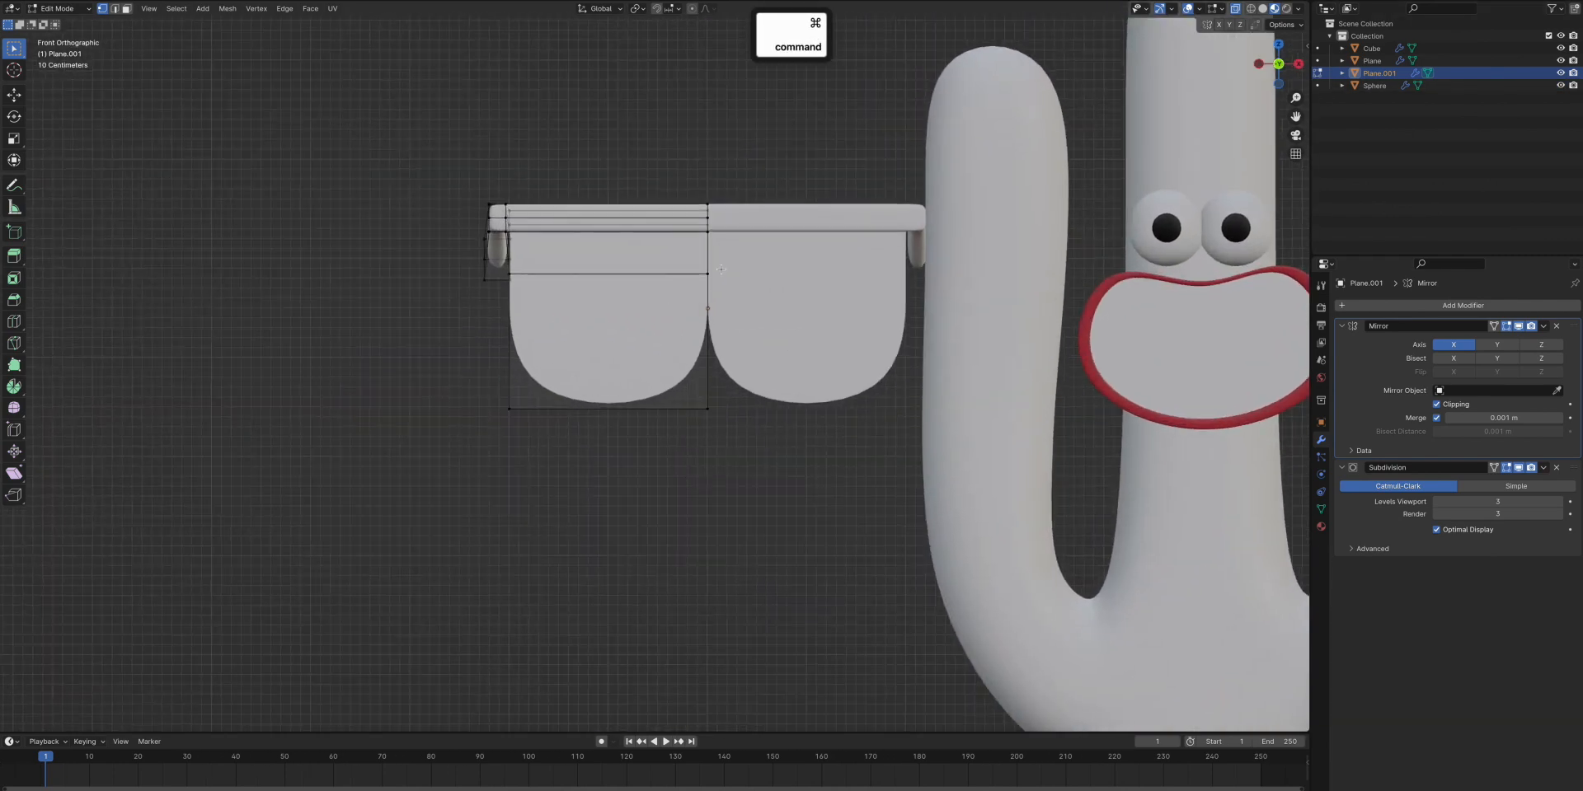
shift+middle_drag(713, 313, 714, 352)
key(l)
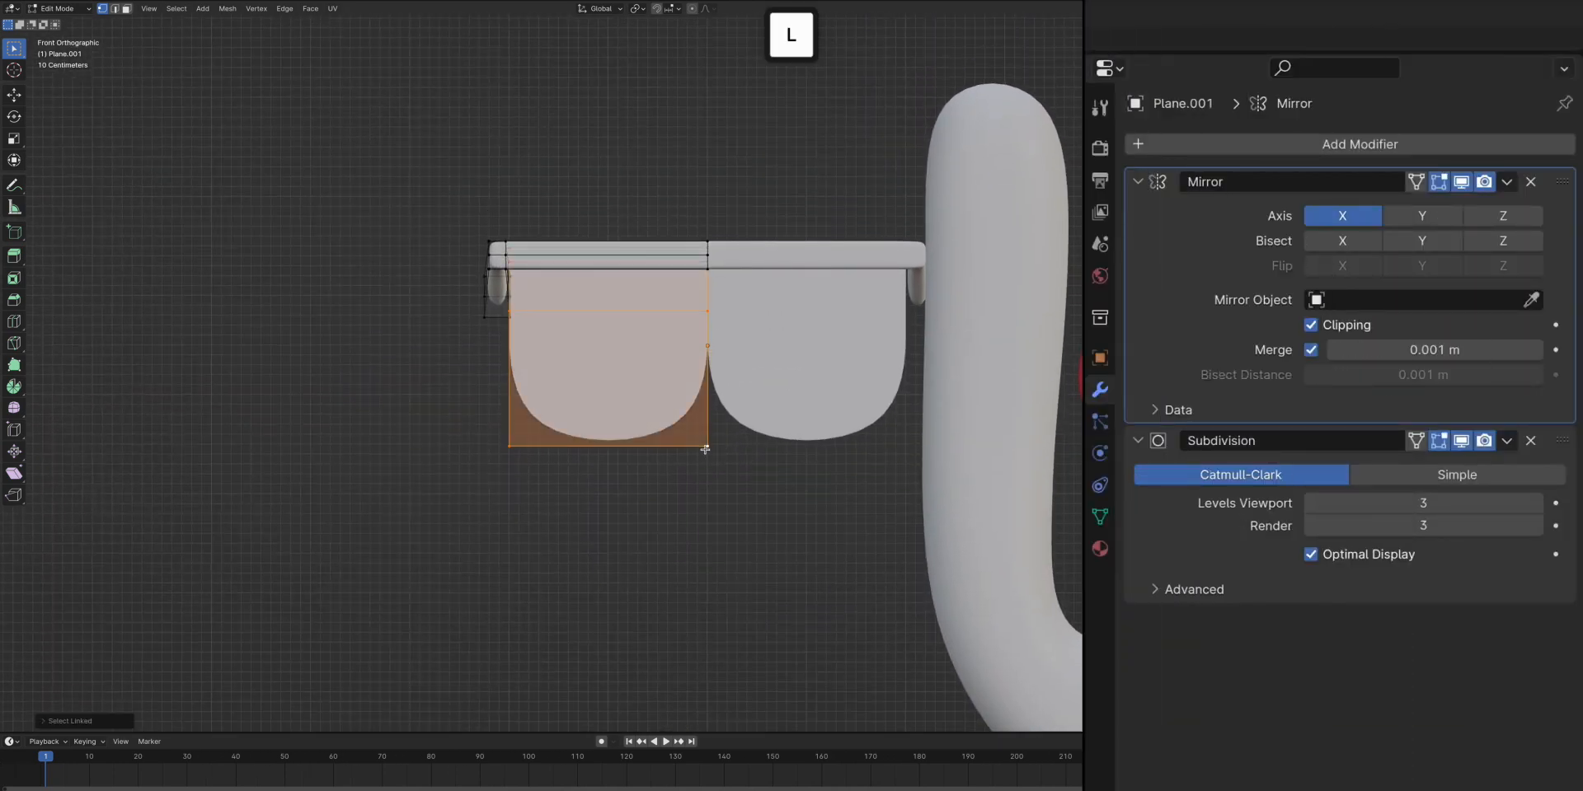
key(g)
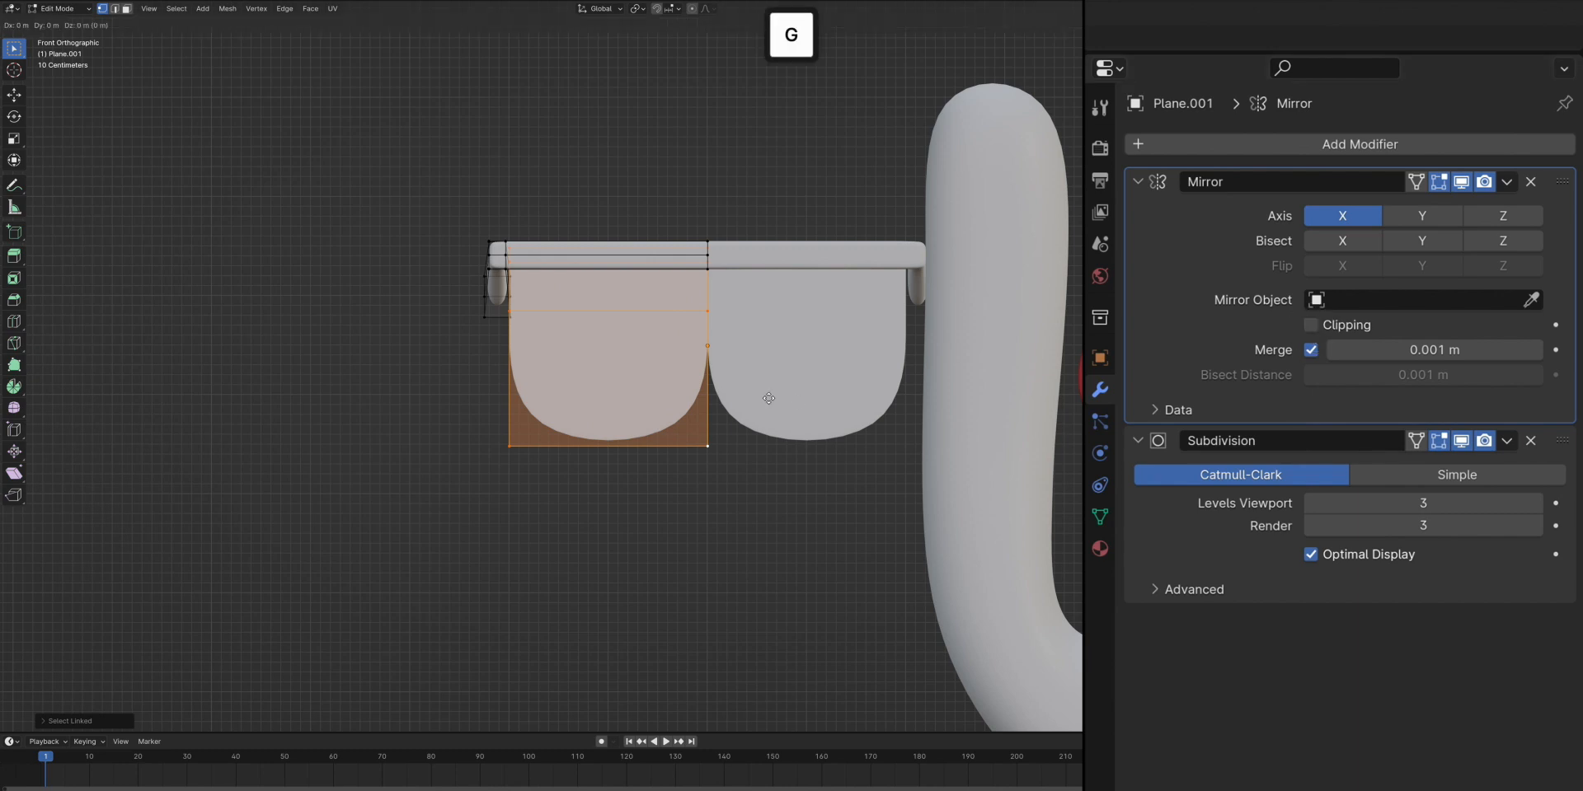
key(x)
click(599, 447)
Raise the lens's bottom edge along Z to shorten the lens
key(g)
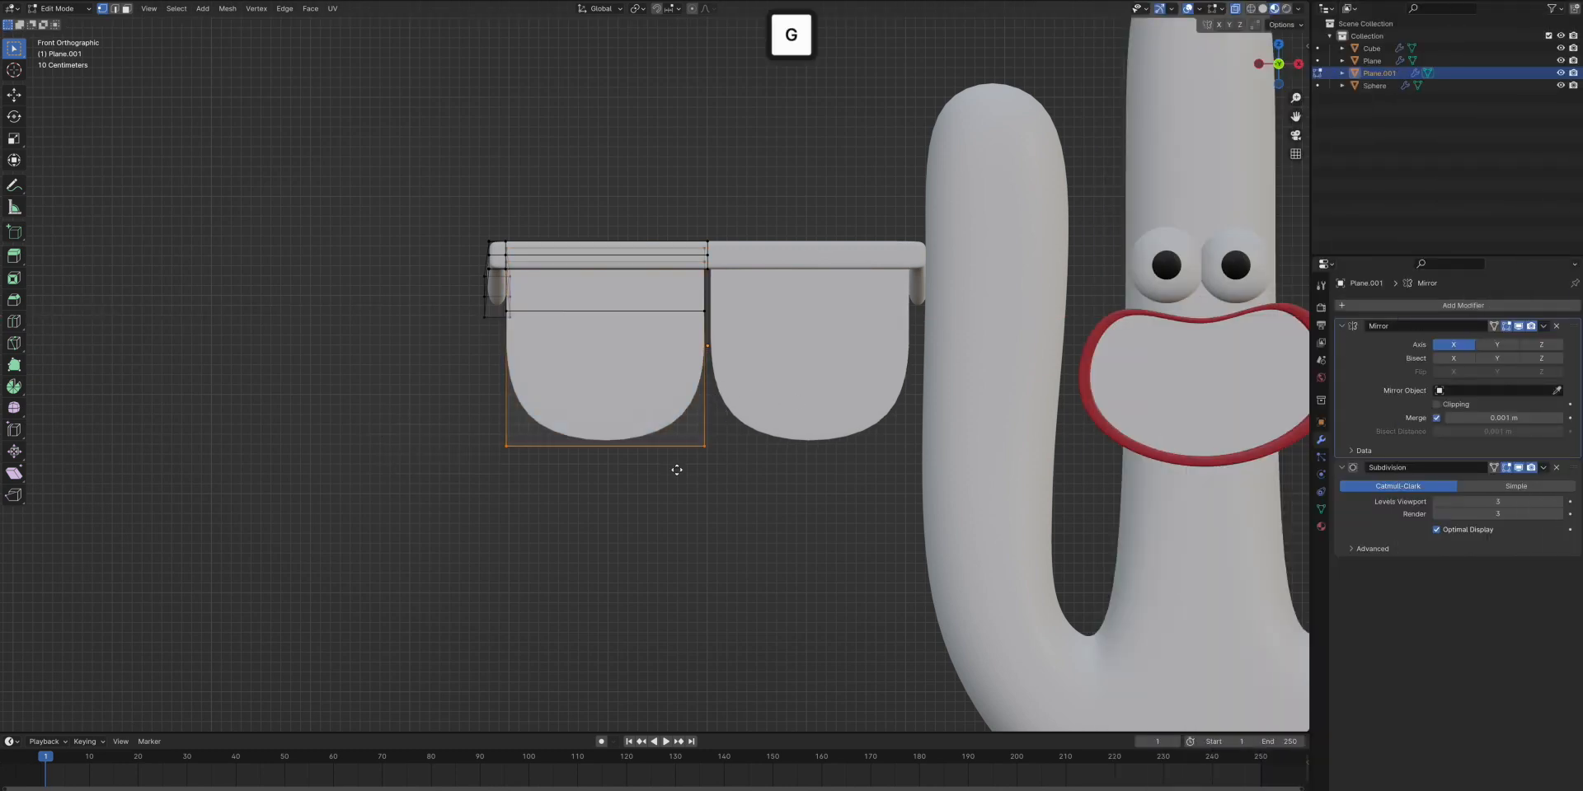
key(z)
click(681, 429)
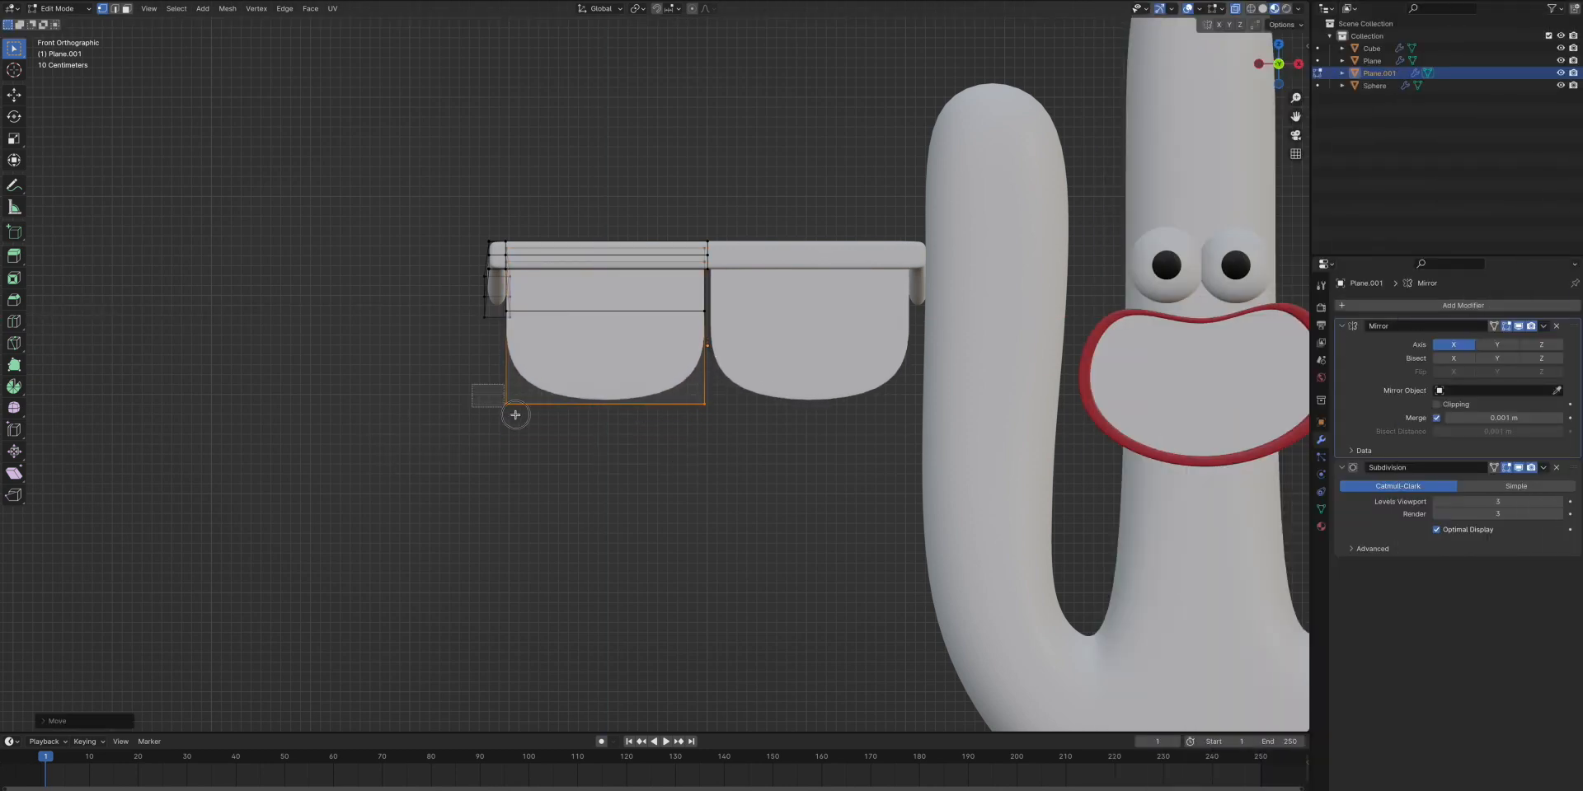
Lower the lens's outer bottom corner slightly along Z so the edge slopes, and raise the whole bottom edge a little
drag(516, 415, 530, 427)
key(g)
key(z)
click(555, 452)
drag(760, 476, 326, 369)
key(g)
key(z)
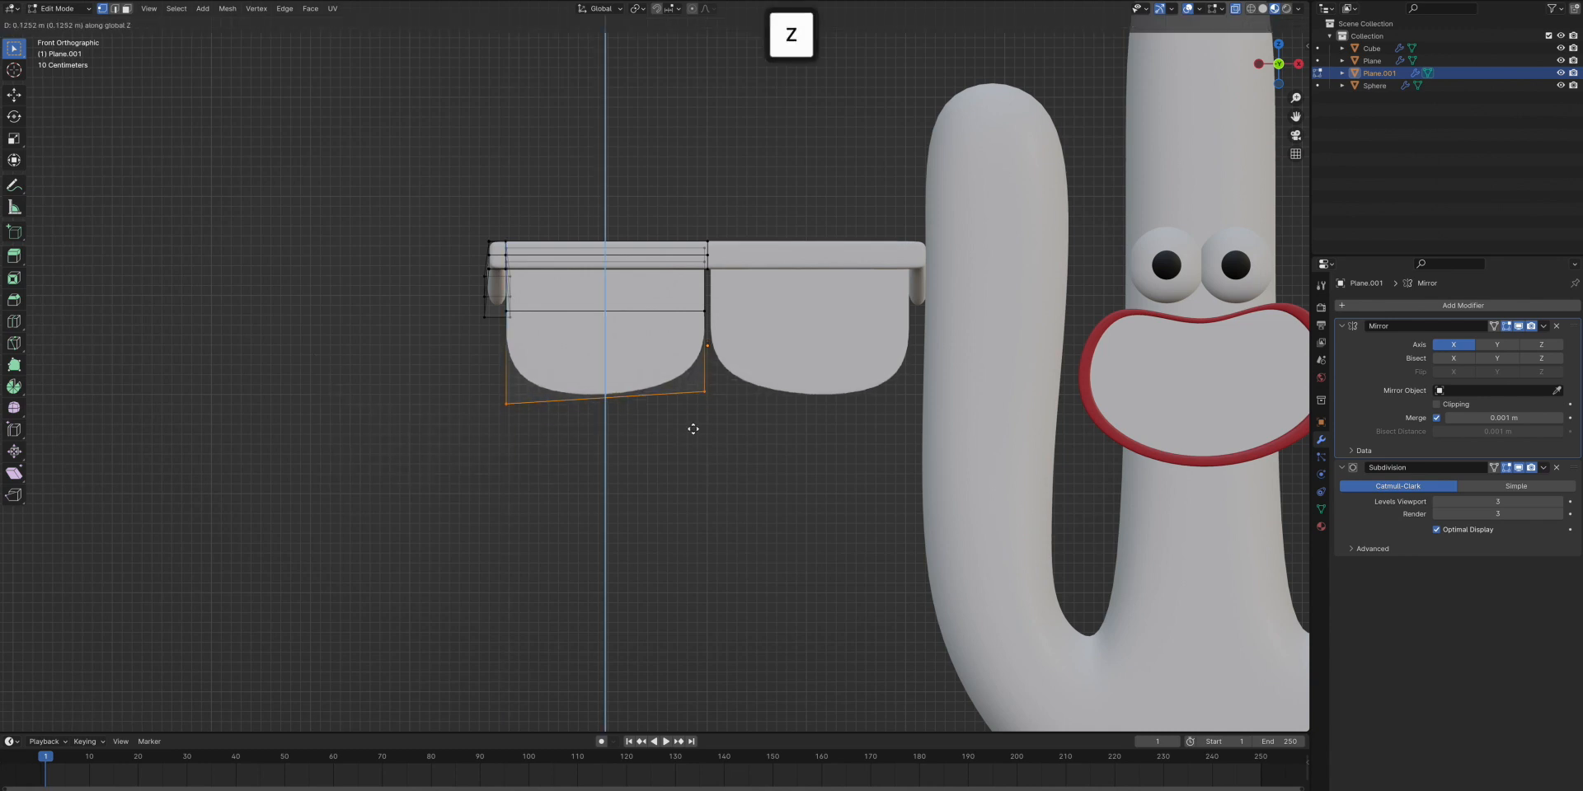
click(735, 426)
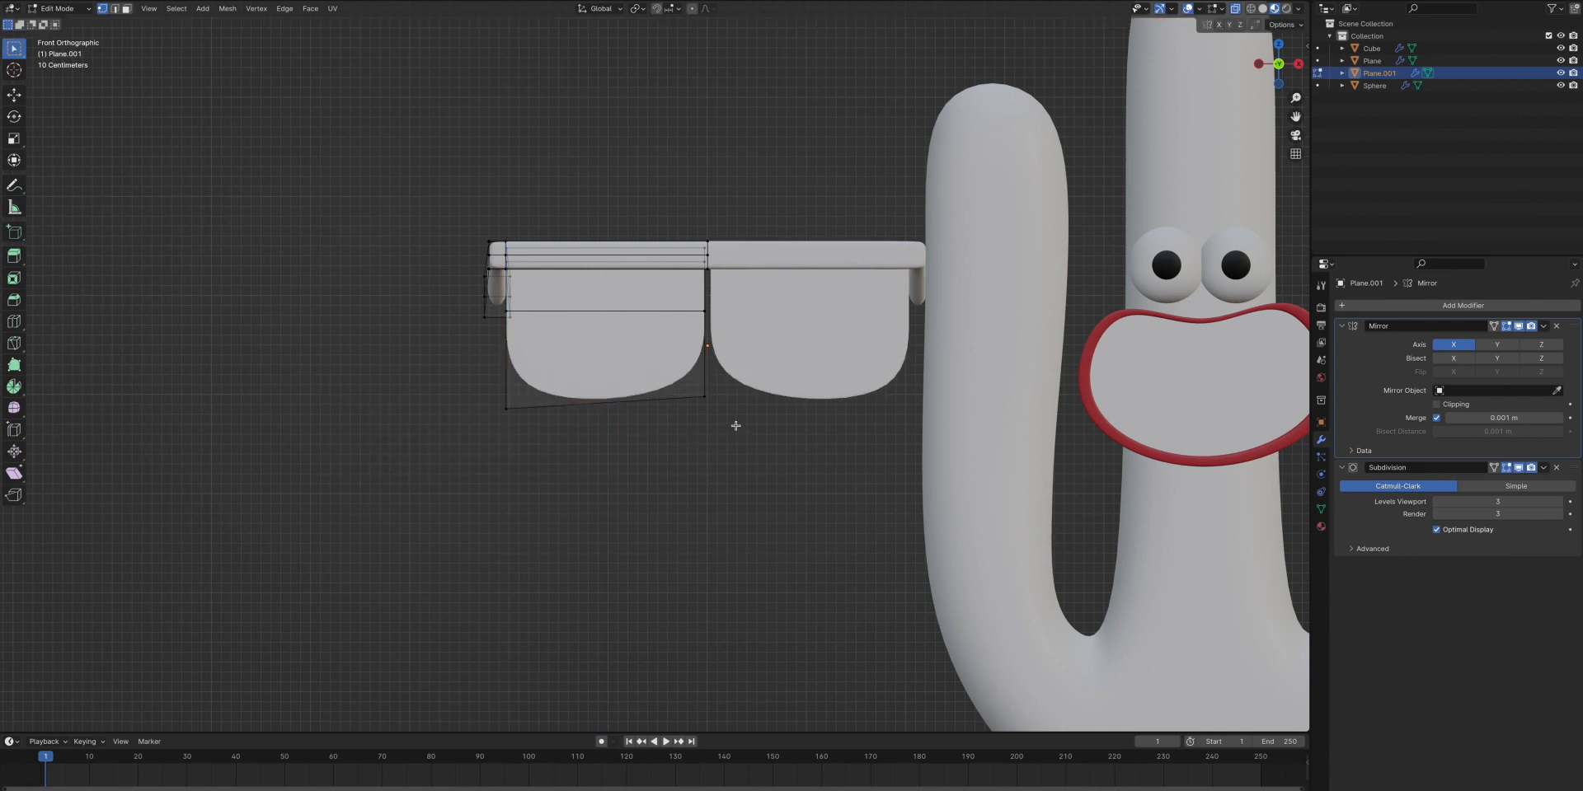
Select the whole linked lens and shift it in depth along the Y axis
key(ctrl+l)
key(g)
key(x)
key(y)
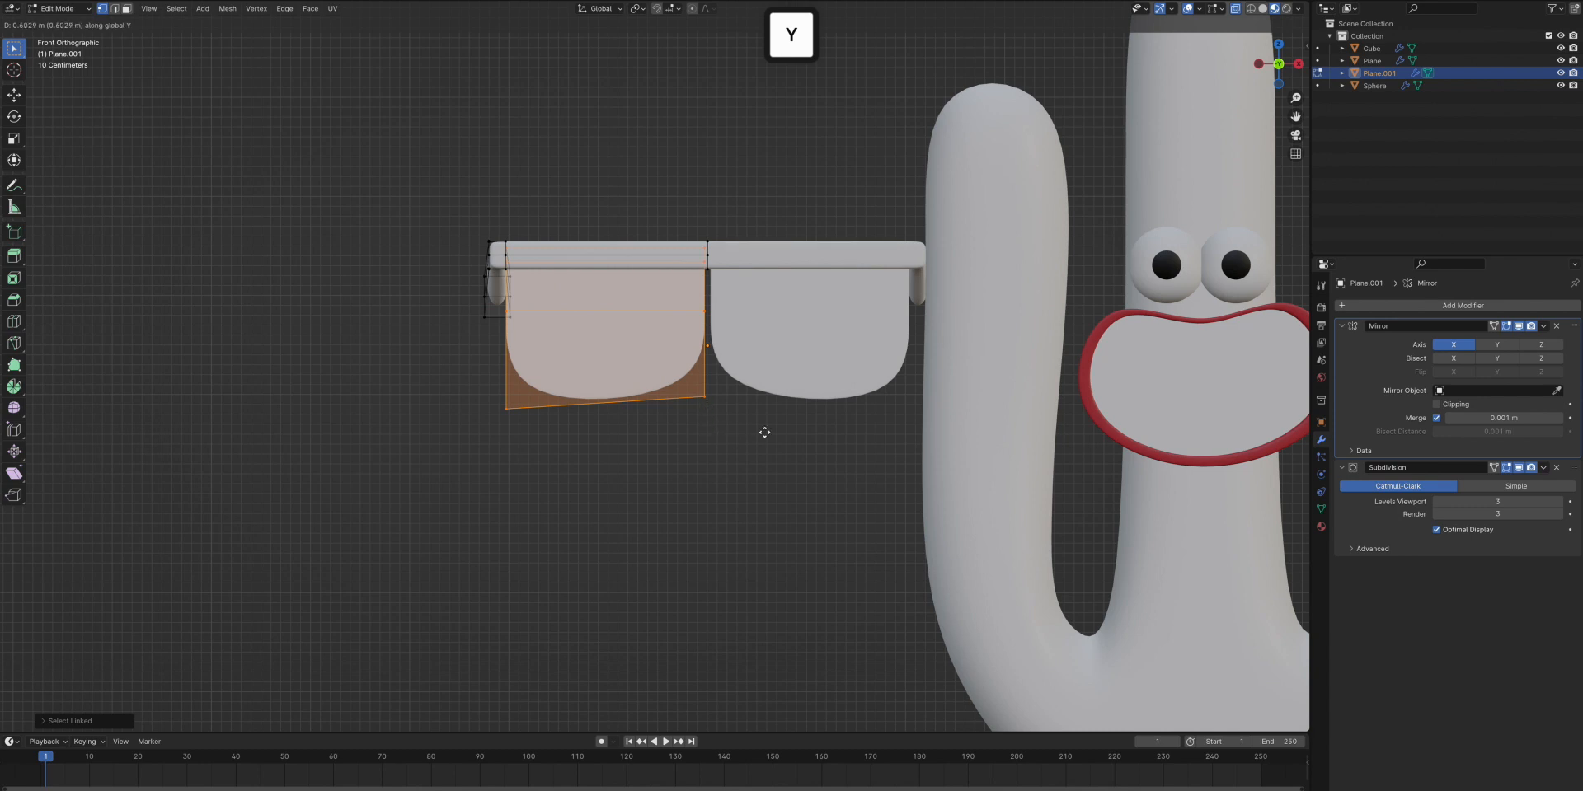
click(775, 387)
click(801, 396)
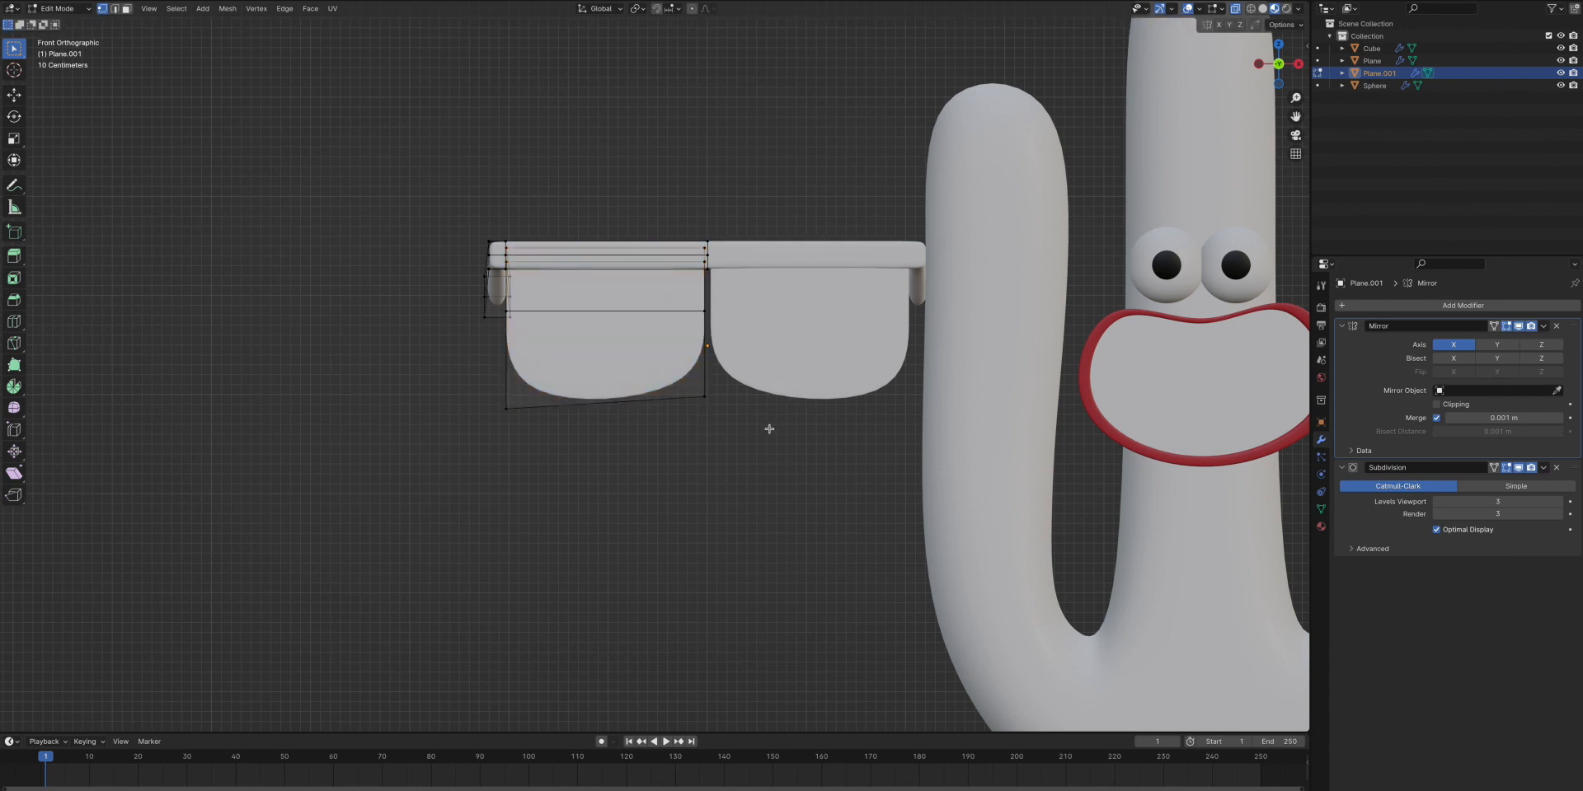
Enable Clipping on the Mirror modifier and scale the top bar's centre loop to about 0.82 along Z
alt+click(708, 262)
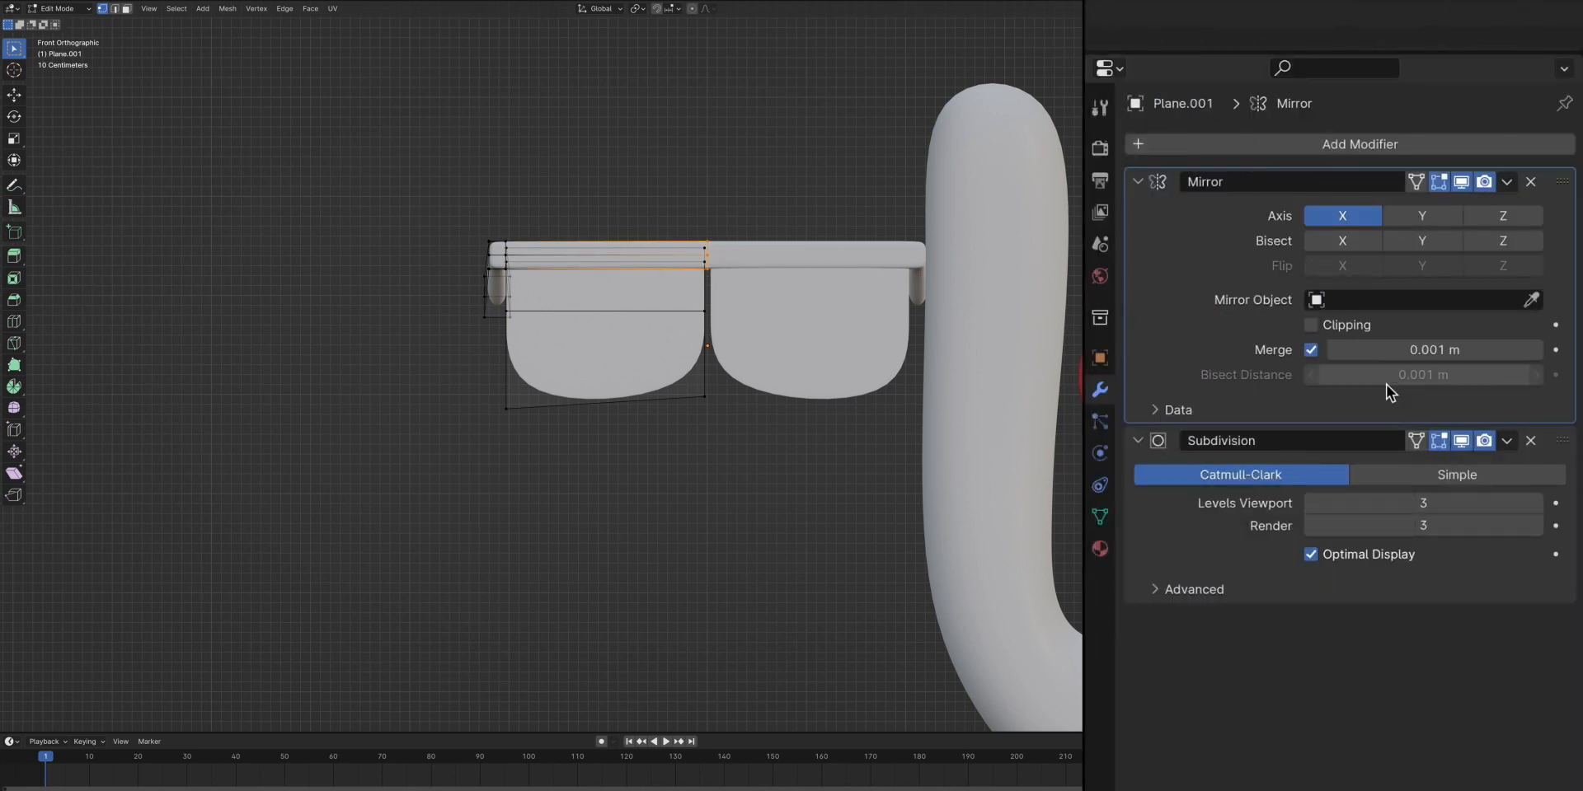
key(s)
key(z)
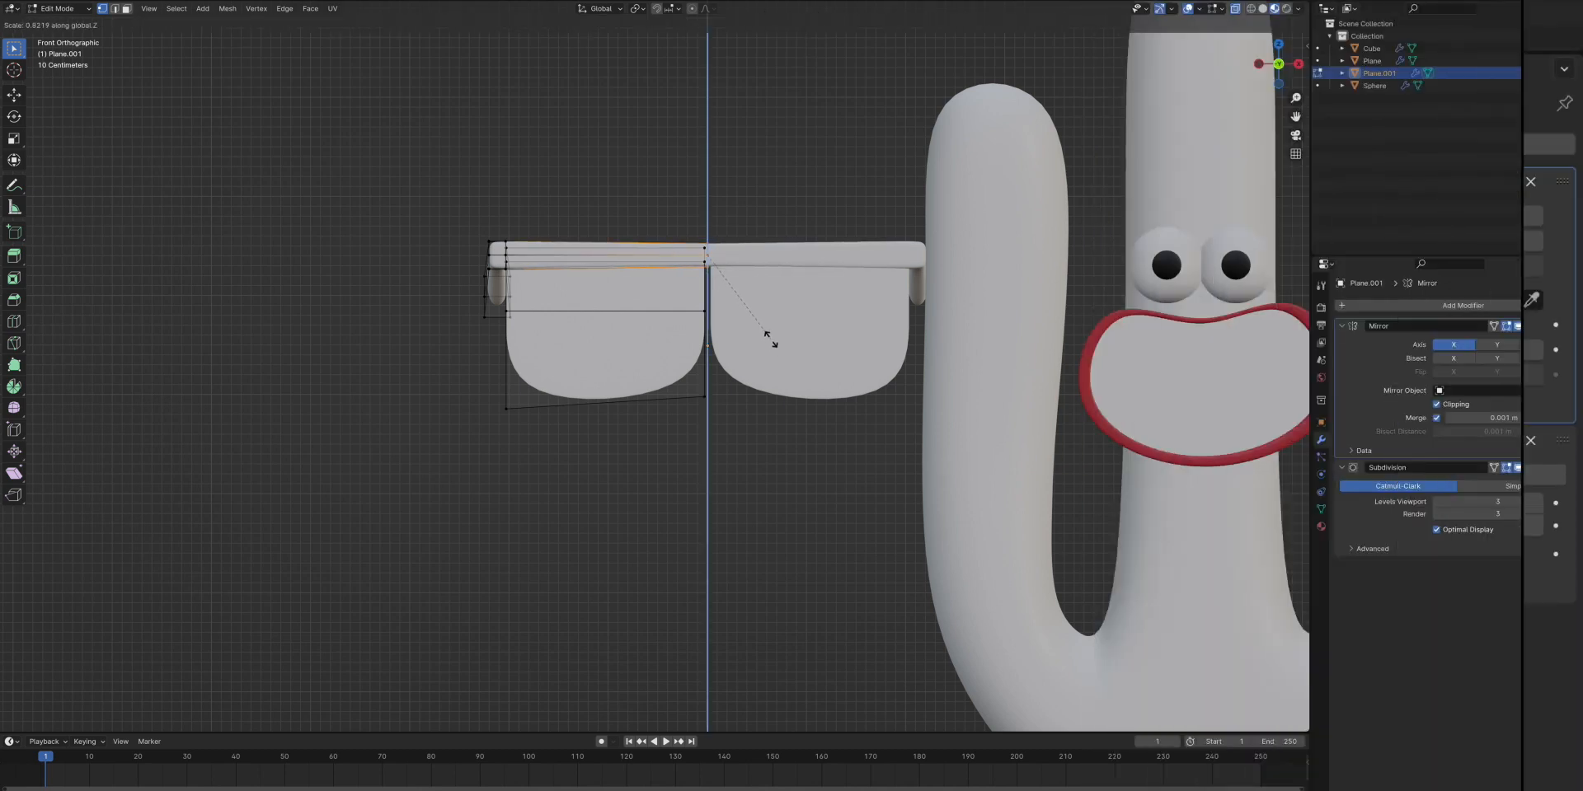
click(770, 343)
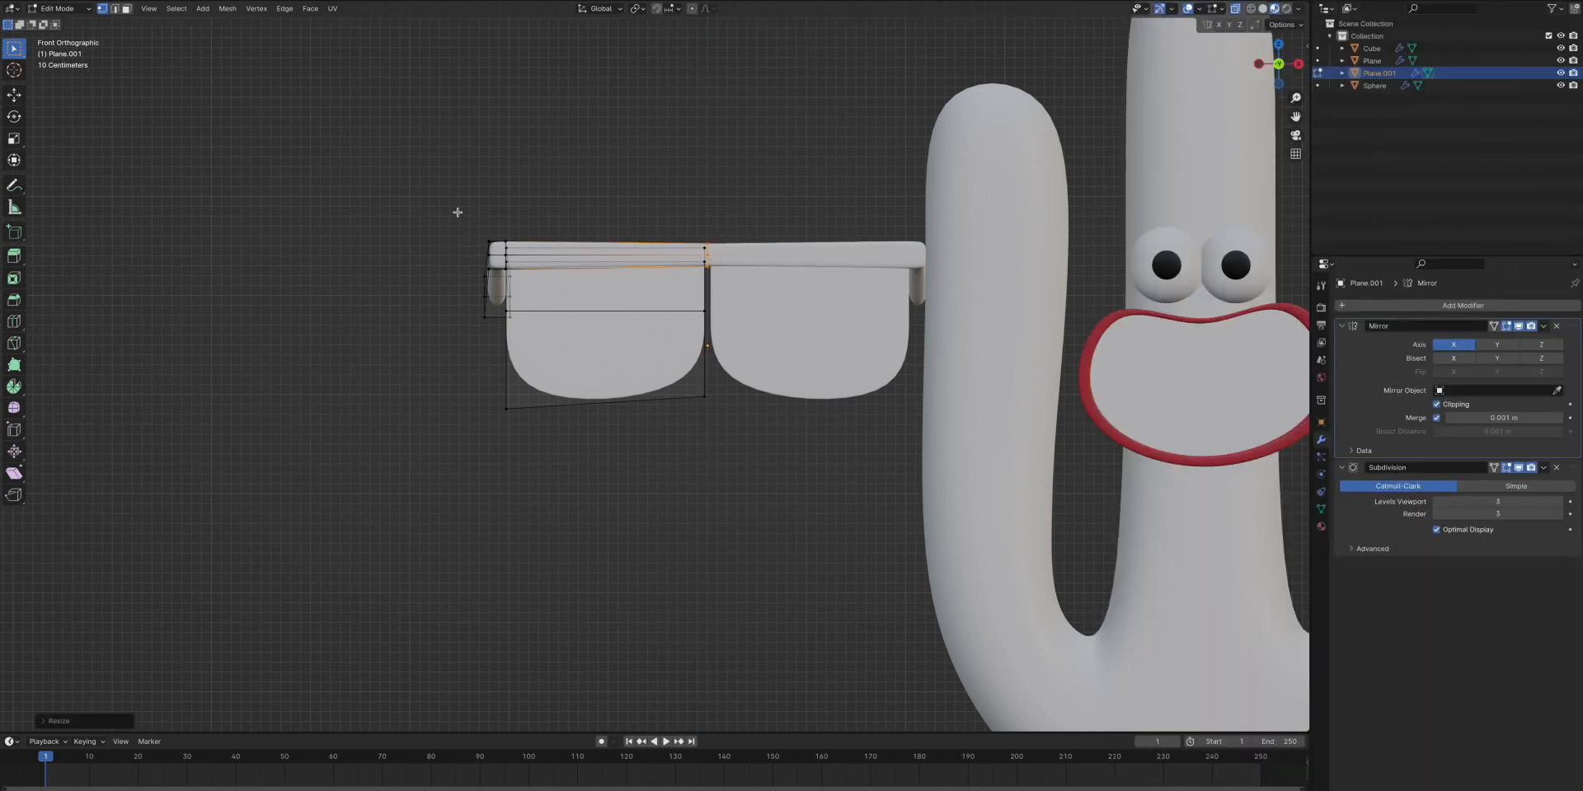
Select the outermost vertices of the top bar and temple arm and flatten them by scaling to 0 along X
drag(458, 213, 500, 371)
key(s)
key(x)
key(0)
key(Return)
click(706, 411)
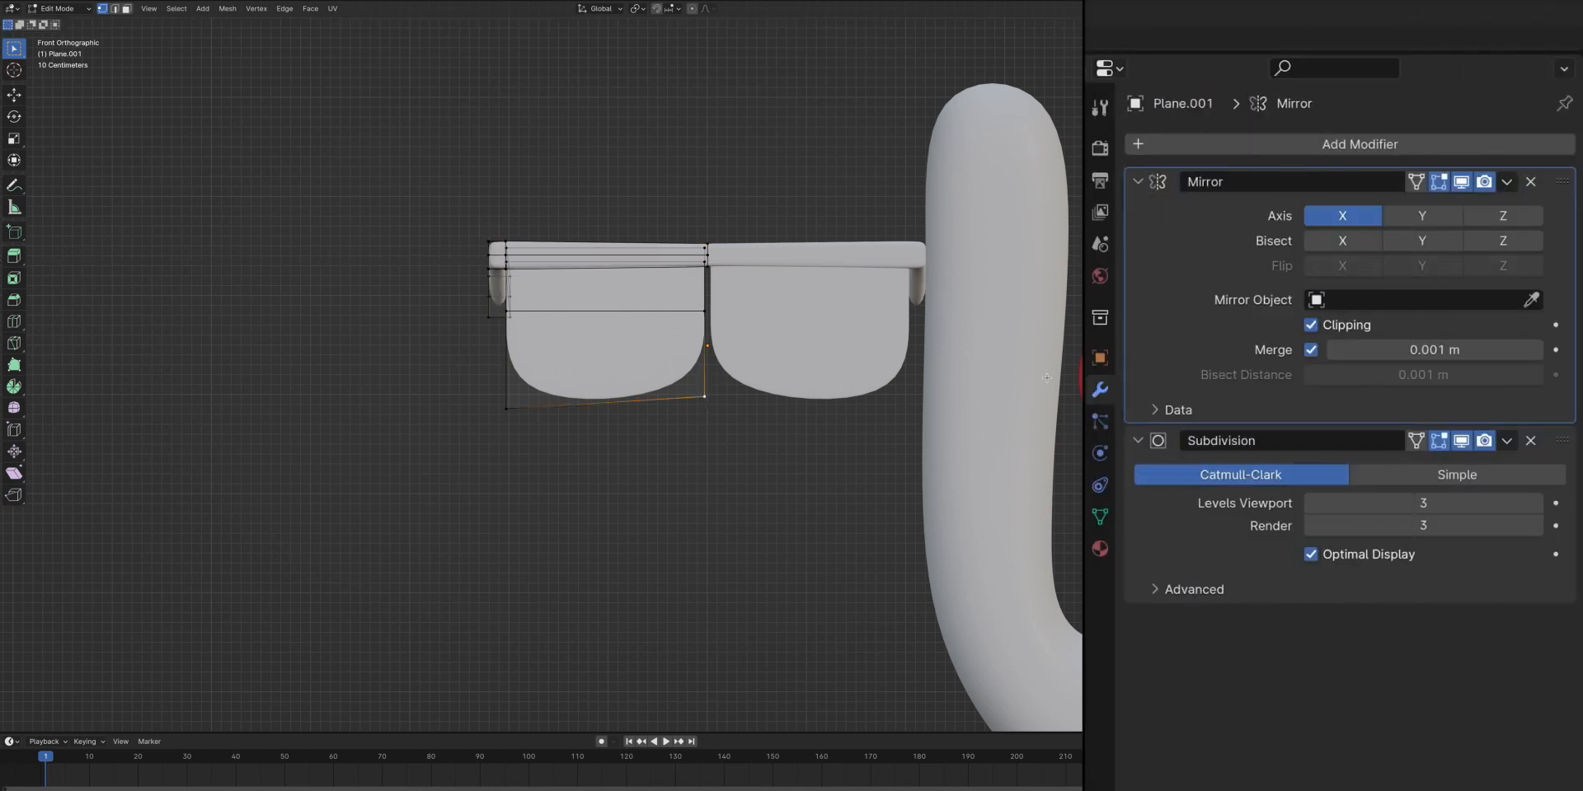
Create a new material for the glasses and name it sunglasses.silver
click(1100, 548)
click(1462, 240)
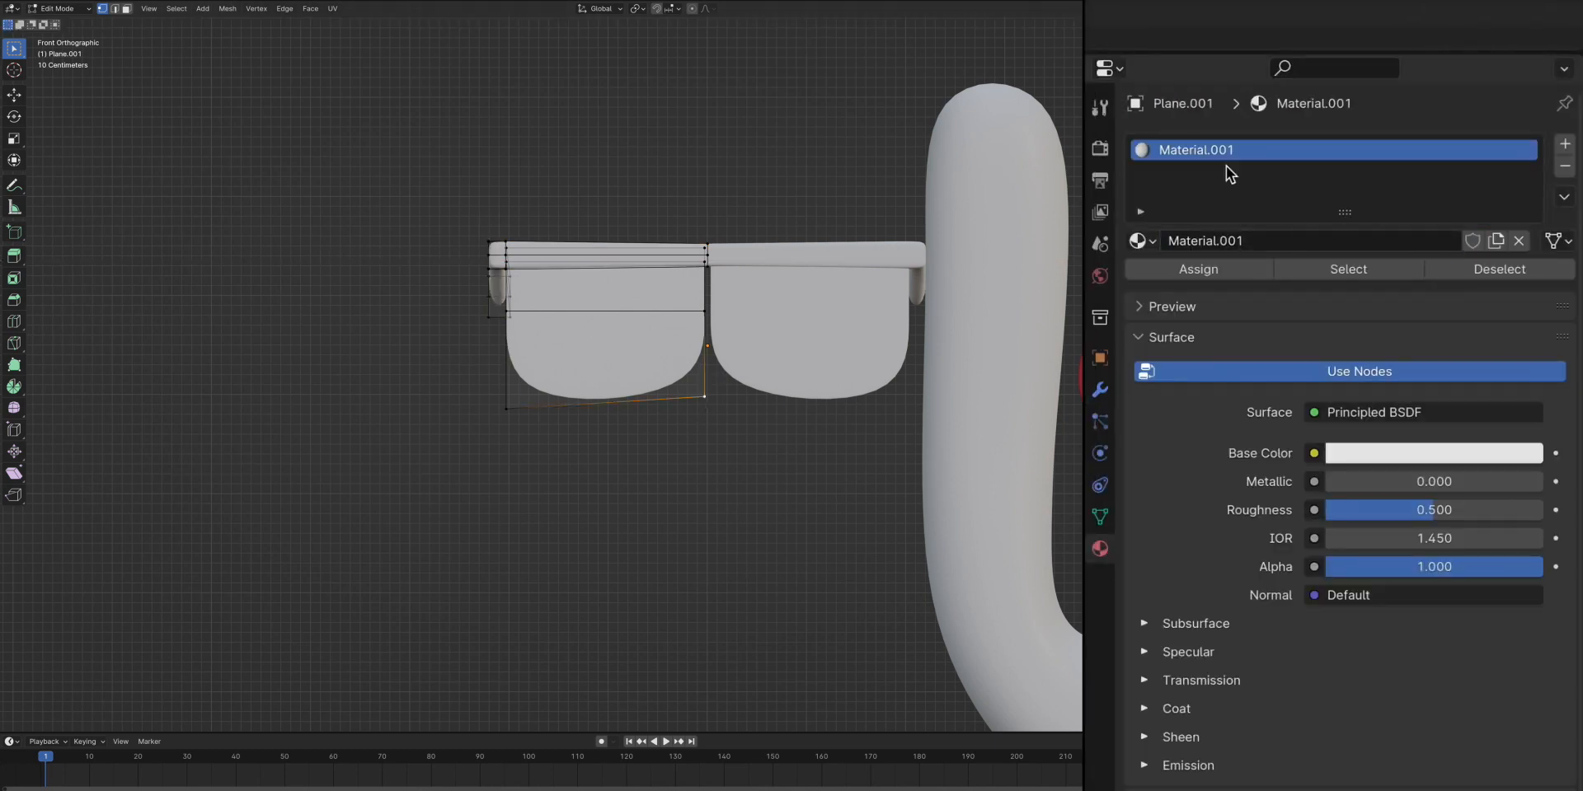
text(sun)
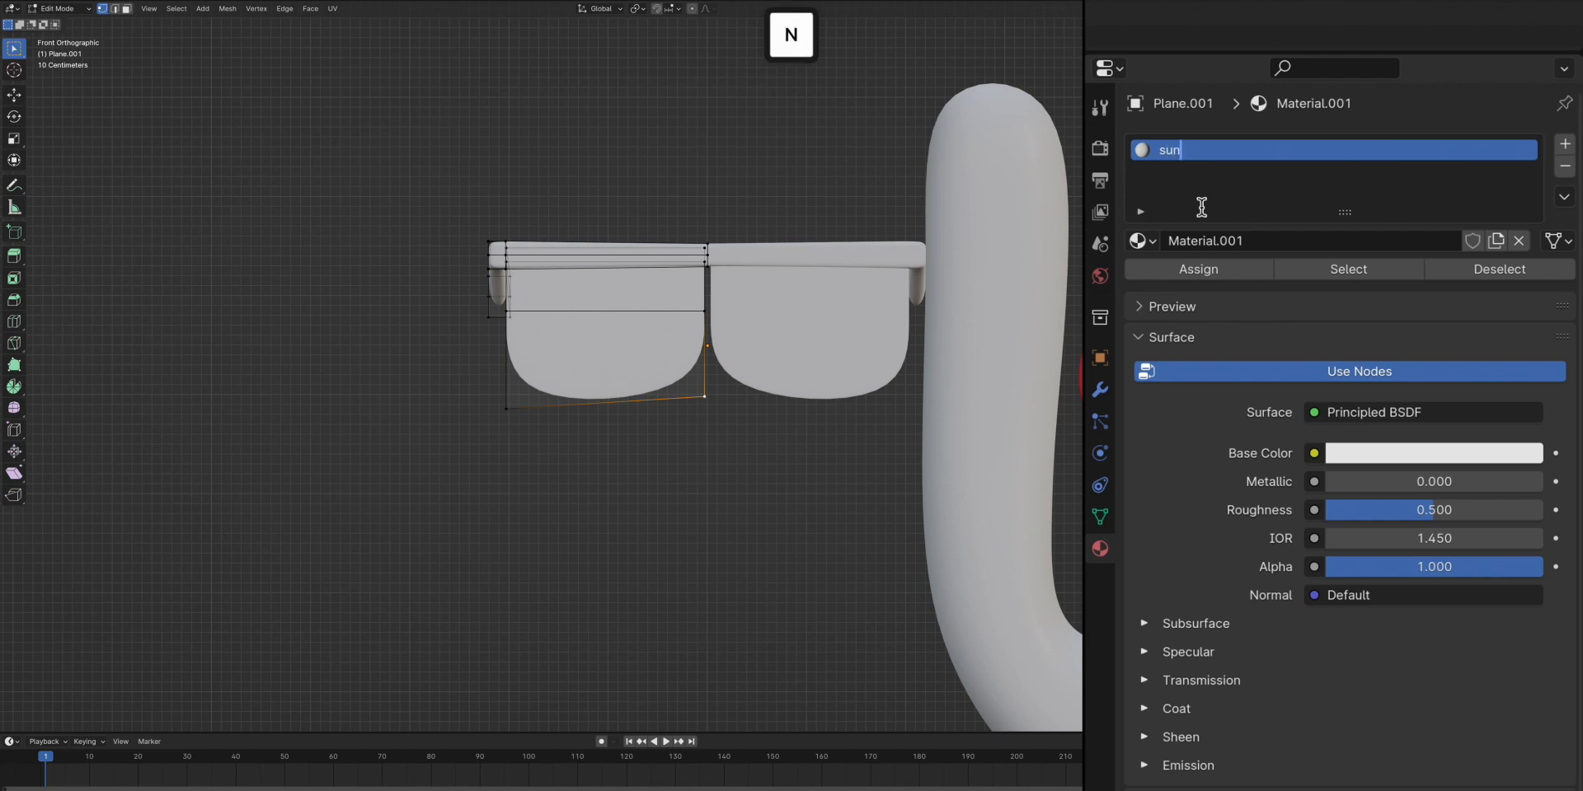
text(glasses.)
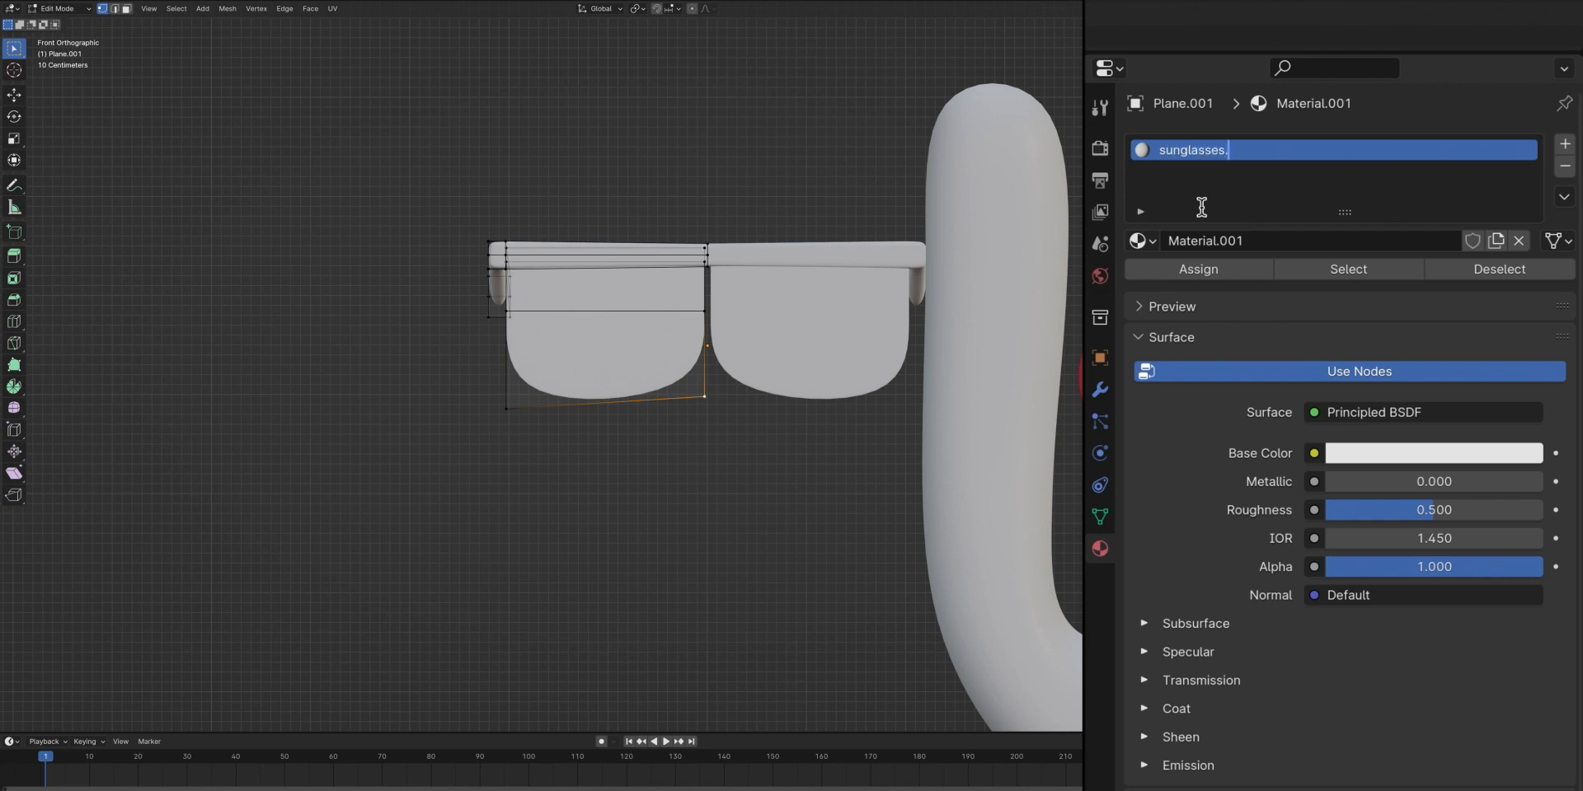
text(silver)
key(Return)
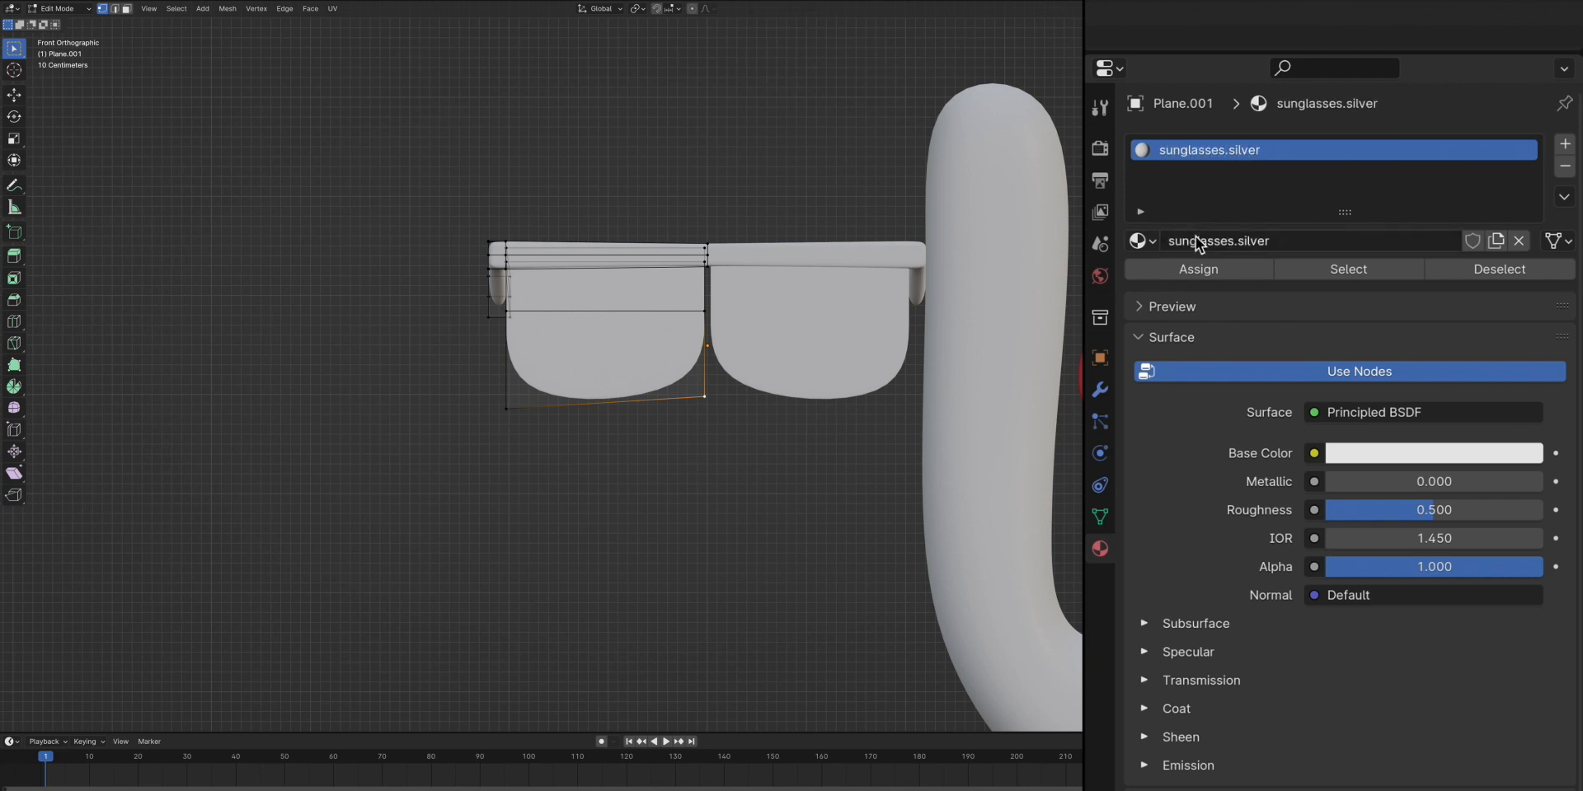
Add a second material slot with a new material named sunglasses.glass, and save the file
click(1564, 143)
click(1191, 272)
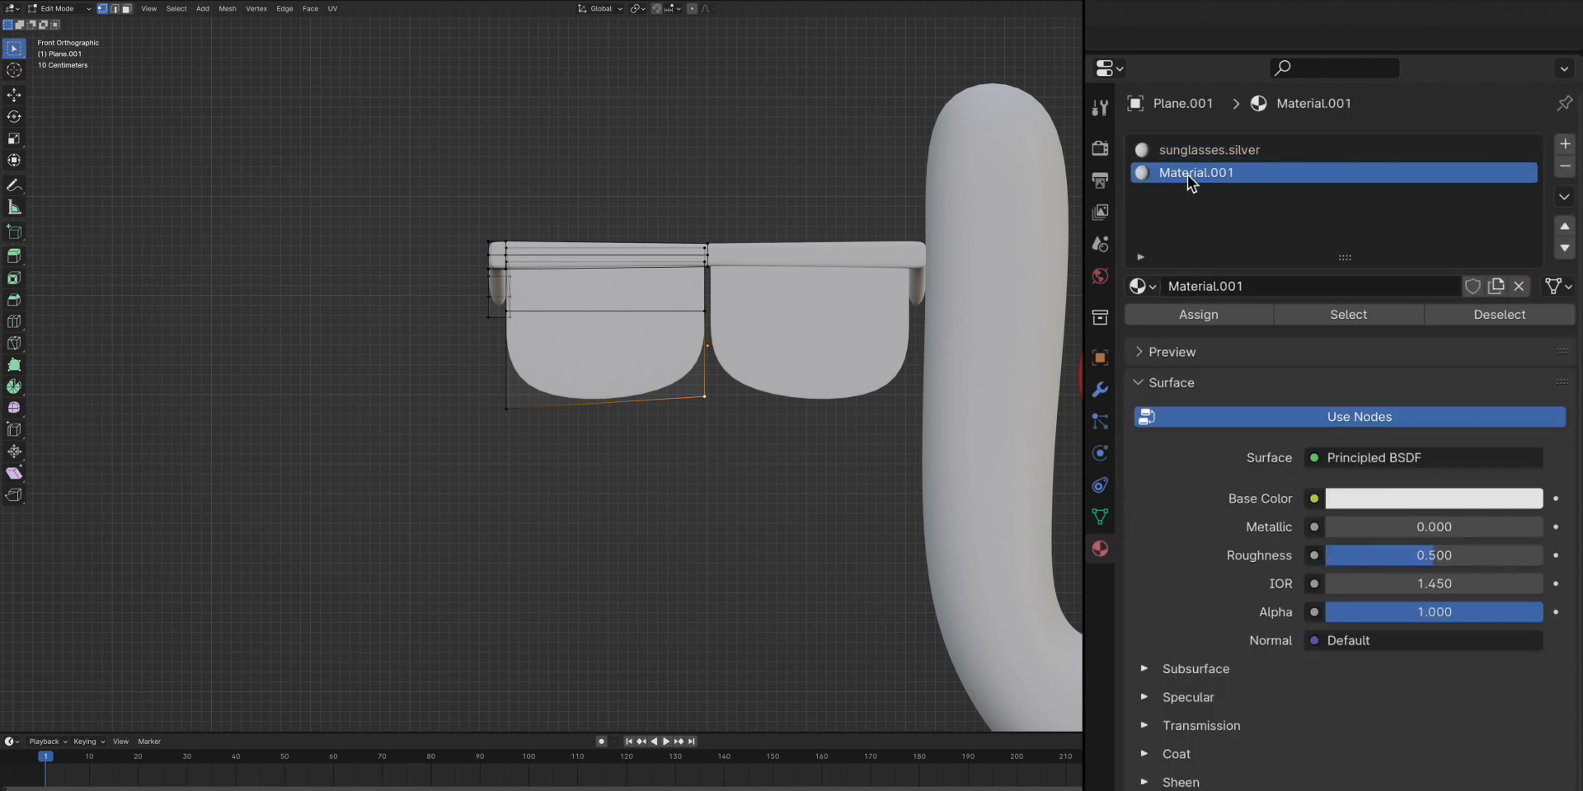
double_click(1188, 173)
text(sunglasses.glass)
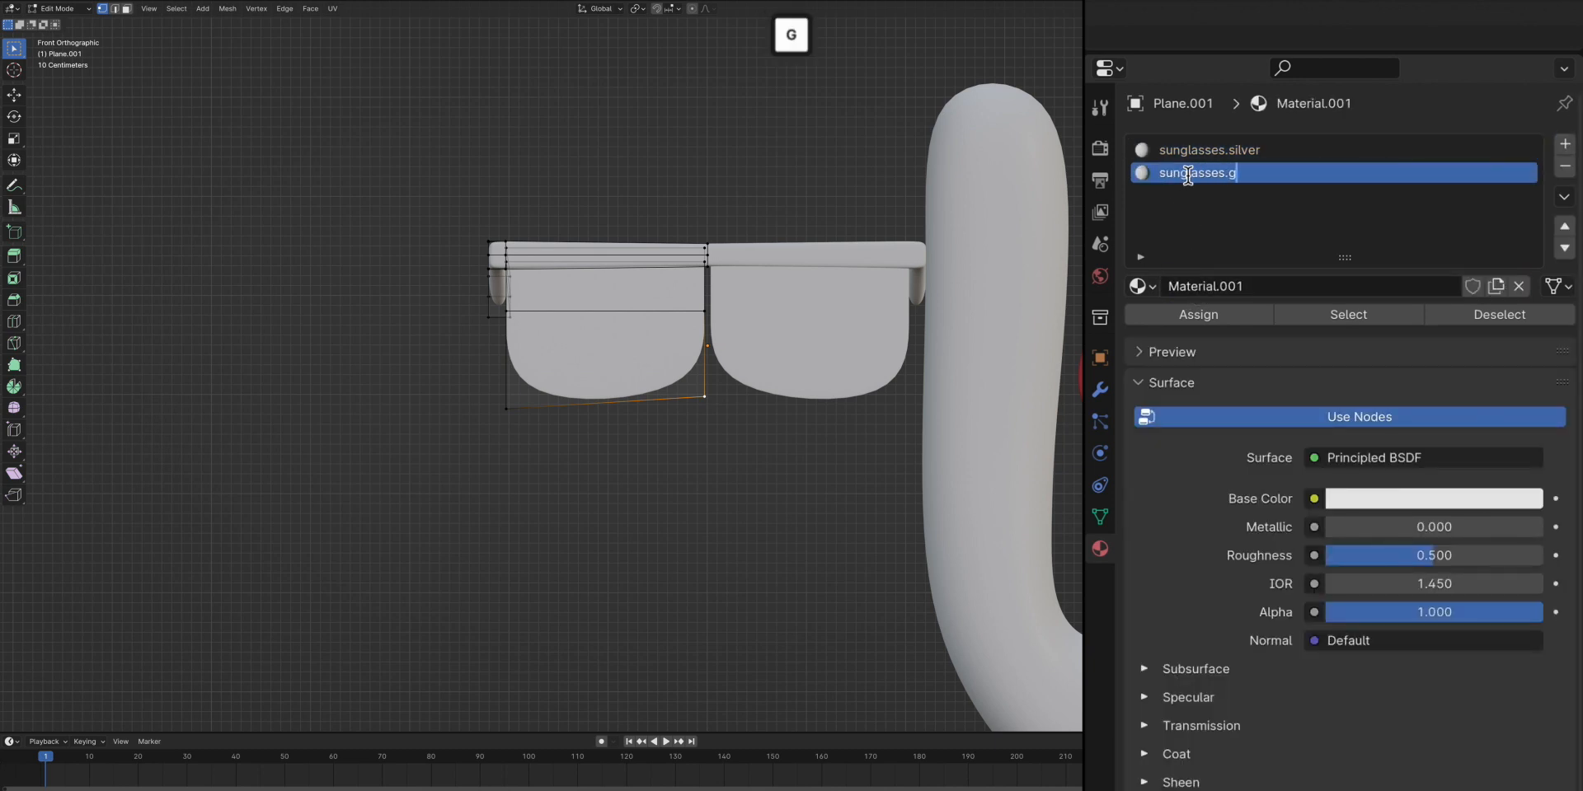
key(Return)
click(826, 160)
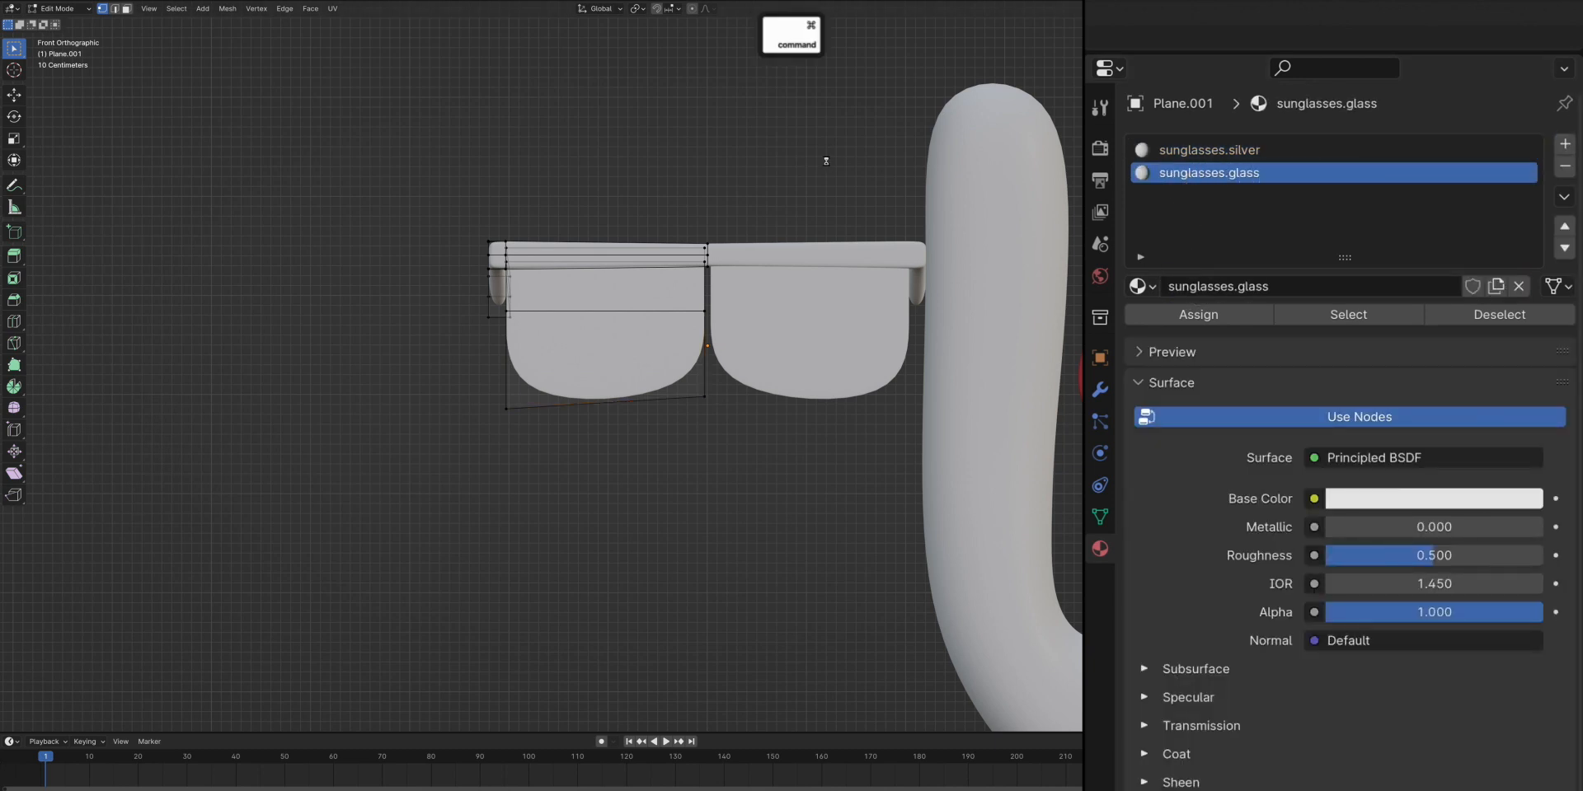
key(super+s)
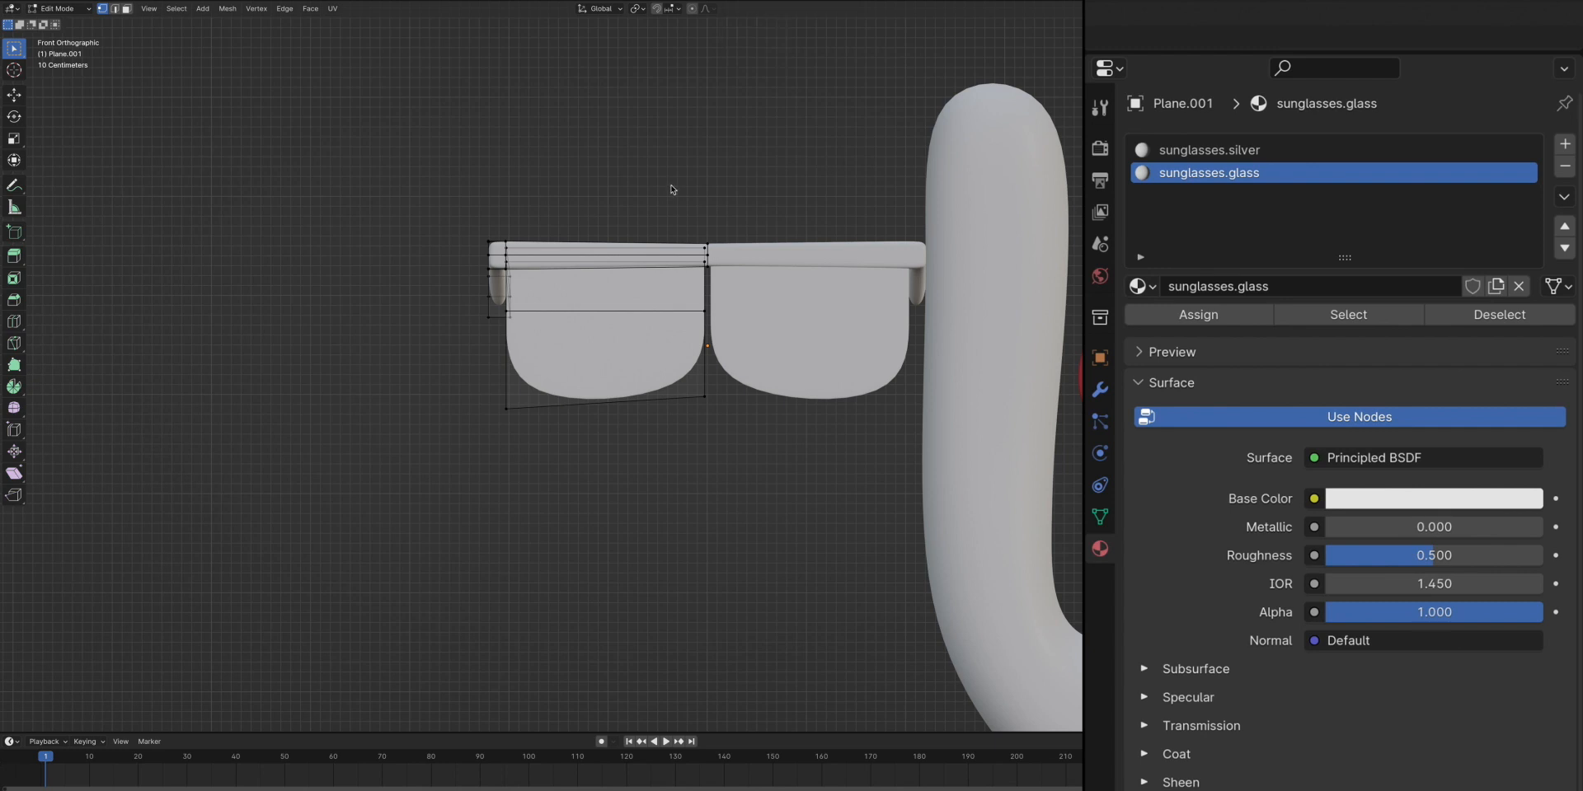
Assign the sunglasses.silver material to the linked top bar and temple arm
key(l)
click(1237, 150)
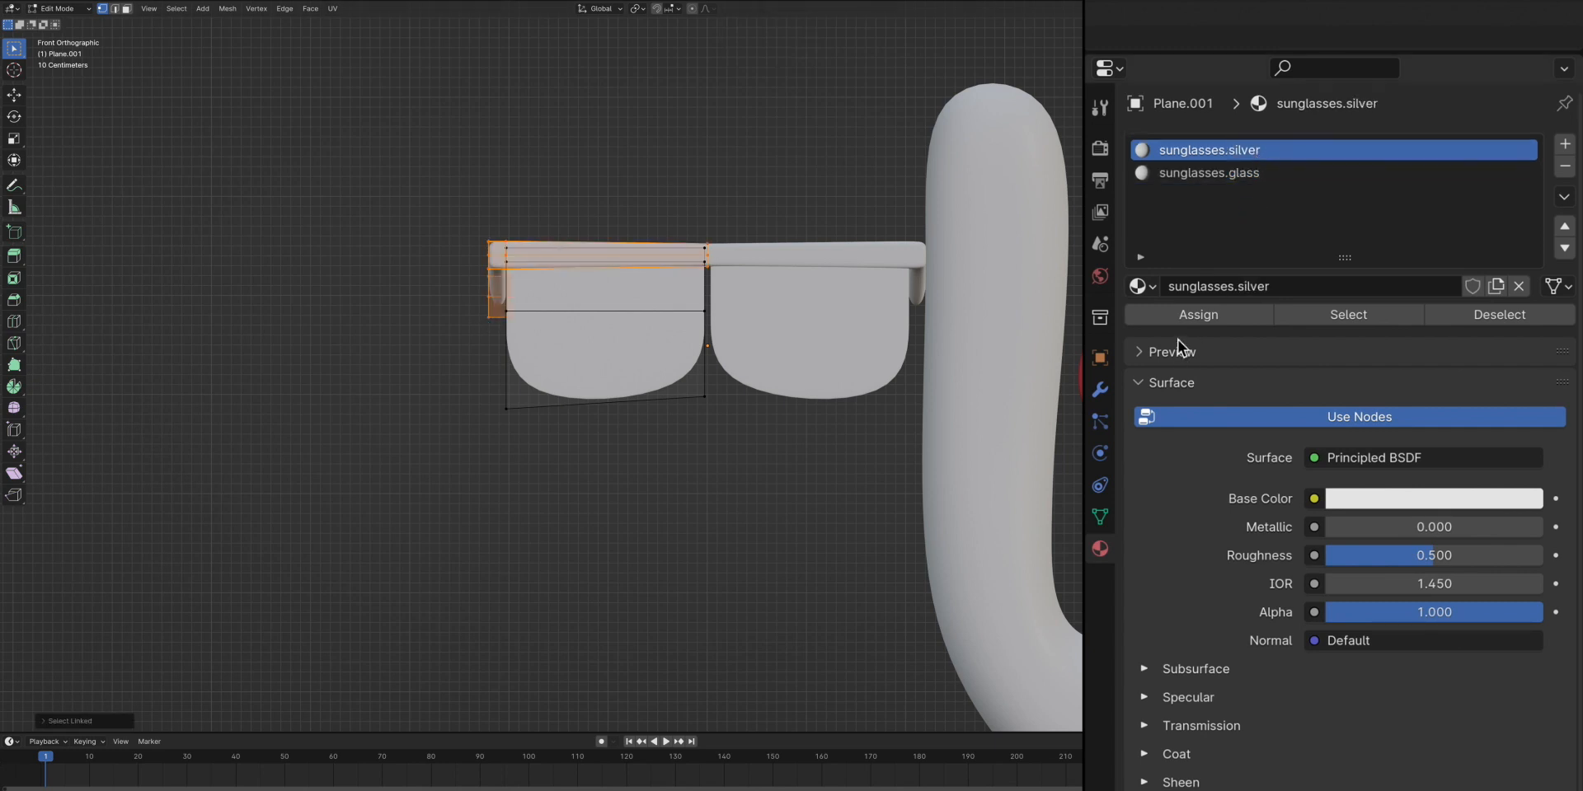
click(1198, 314)
click(496, 435)
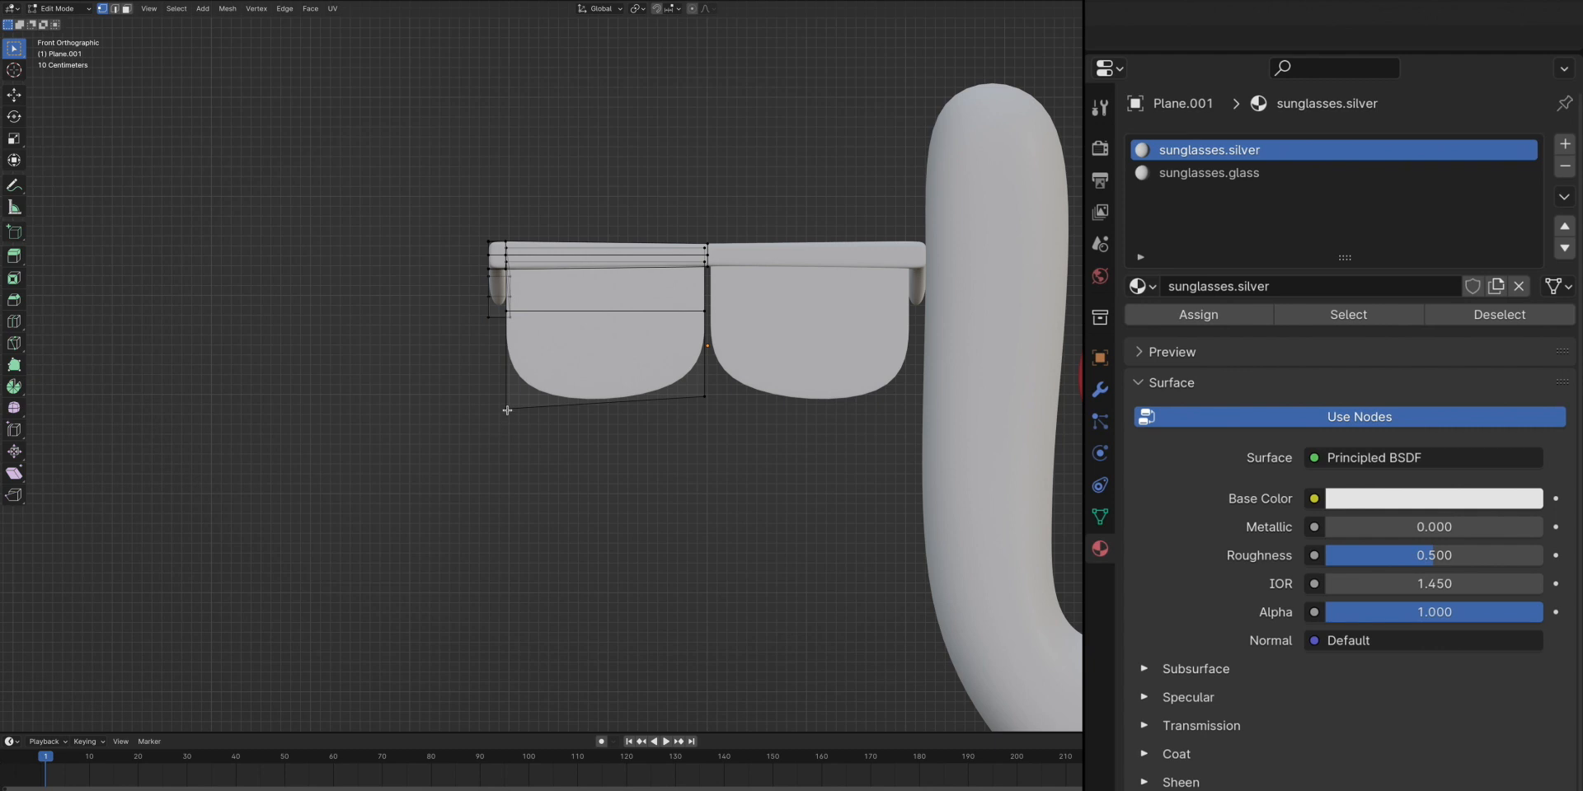
Assign sunglasses.glass to the linked lens and set its base colour to blue with hue 0.566, saturation 0.939 and value 0.800
key(l)
click(1199, 172)
click(1197, 317)
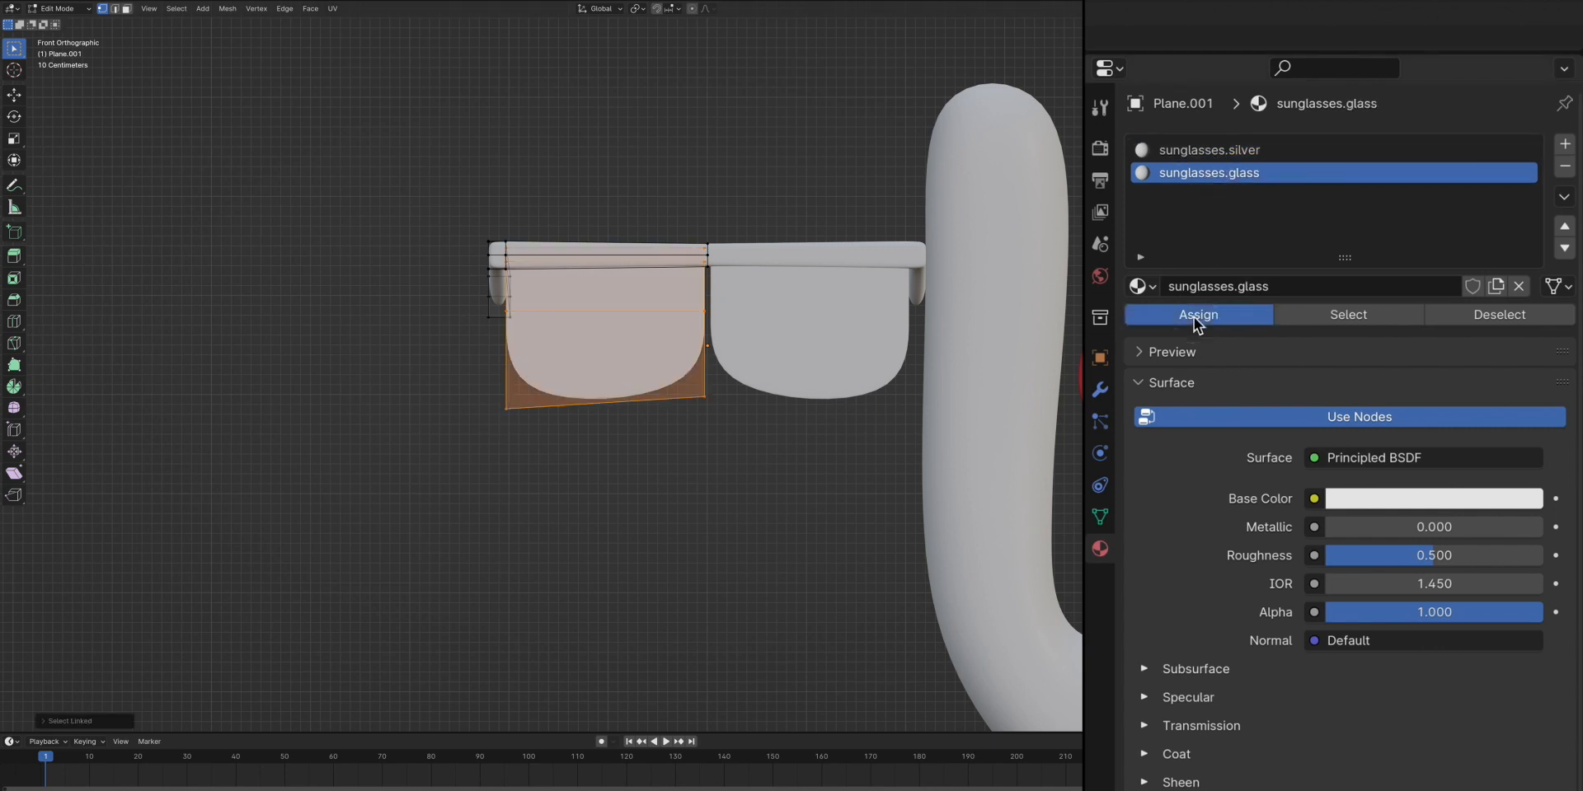
click(1406, 497)
click(1424, 171)
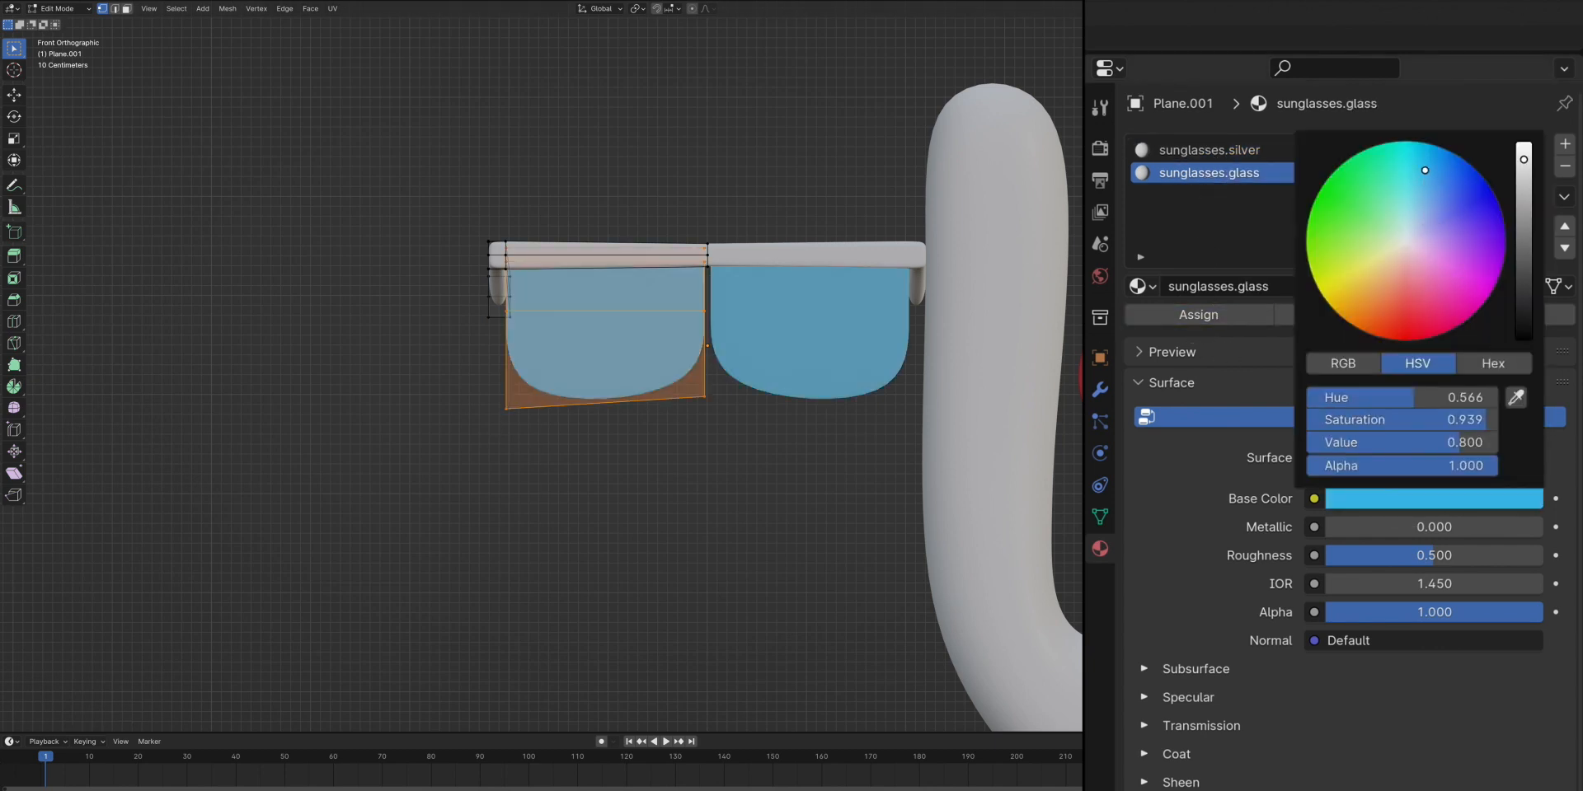
In Object Mode, move the glasses about 5 m along X to centre them on the cactus's face
key(Tab)
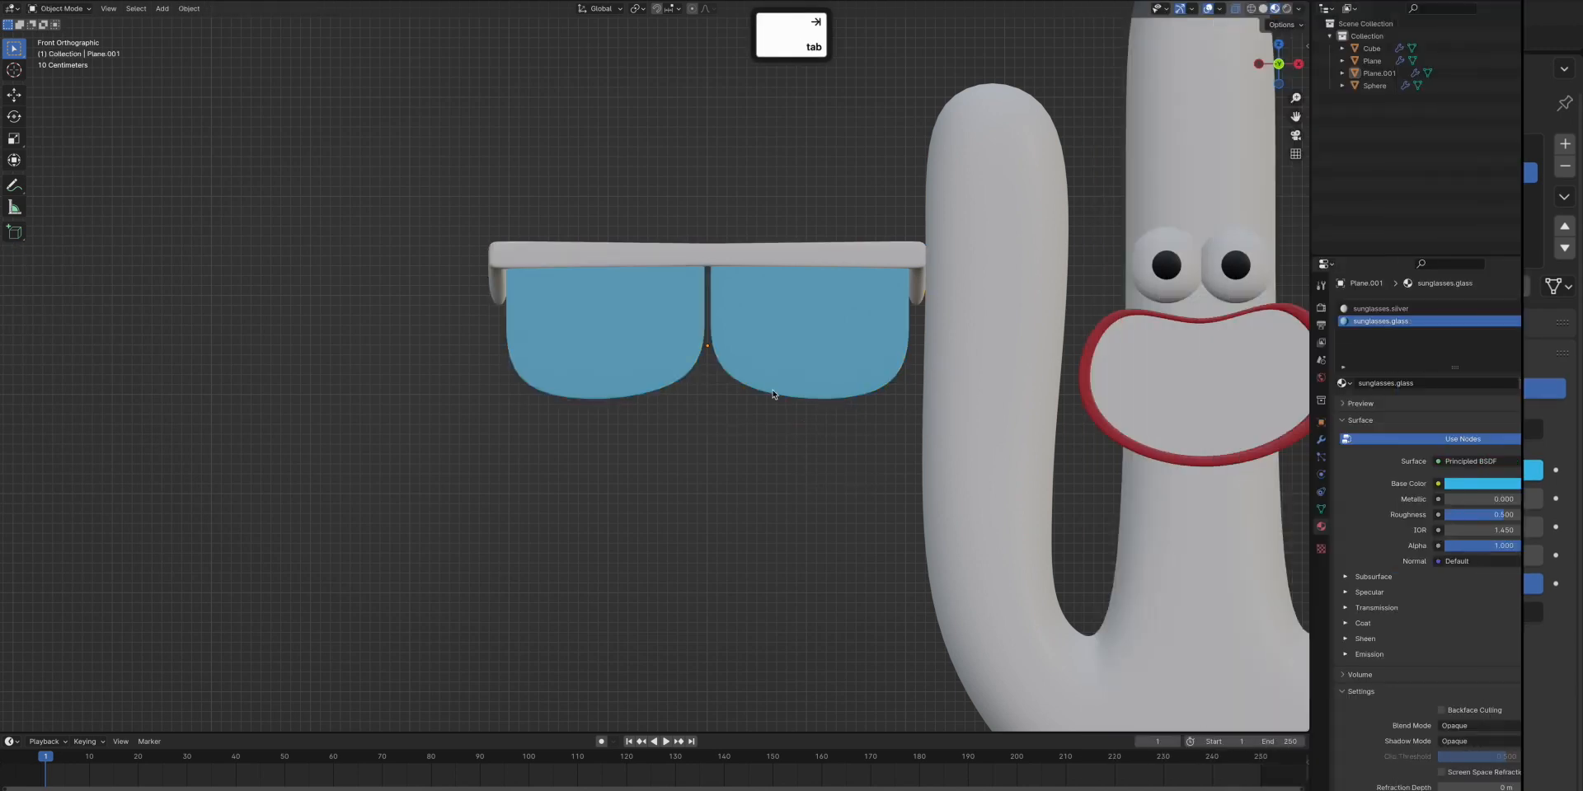
key(g)
key(x)
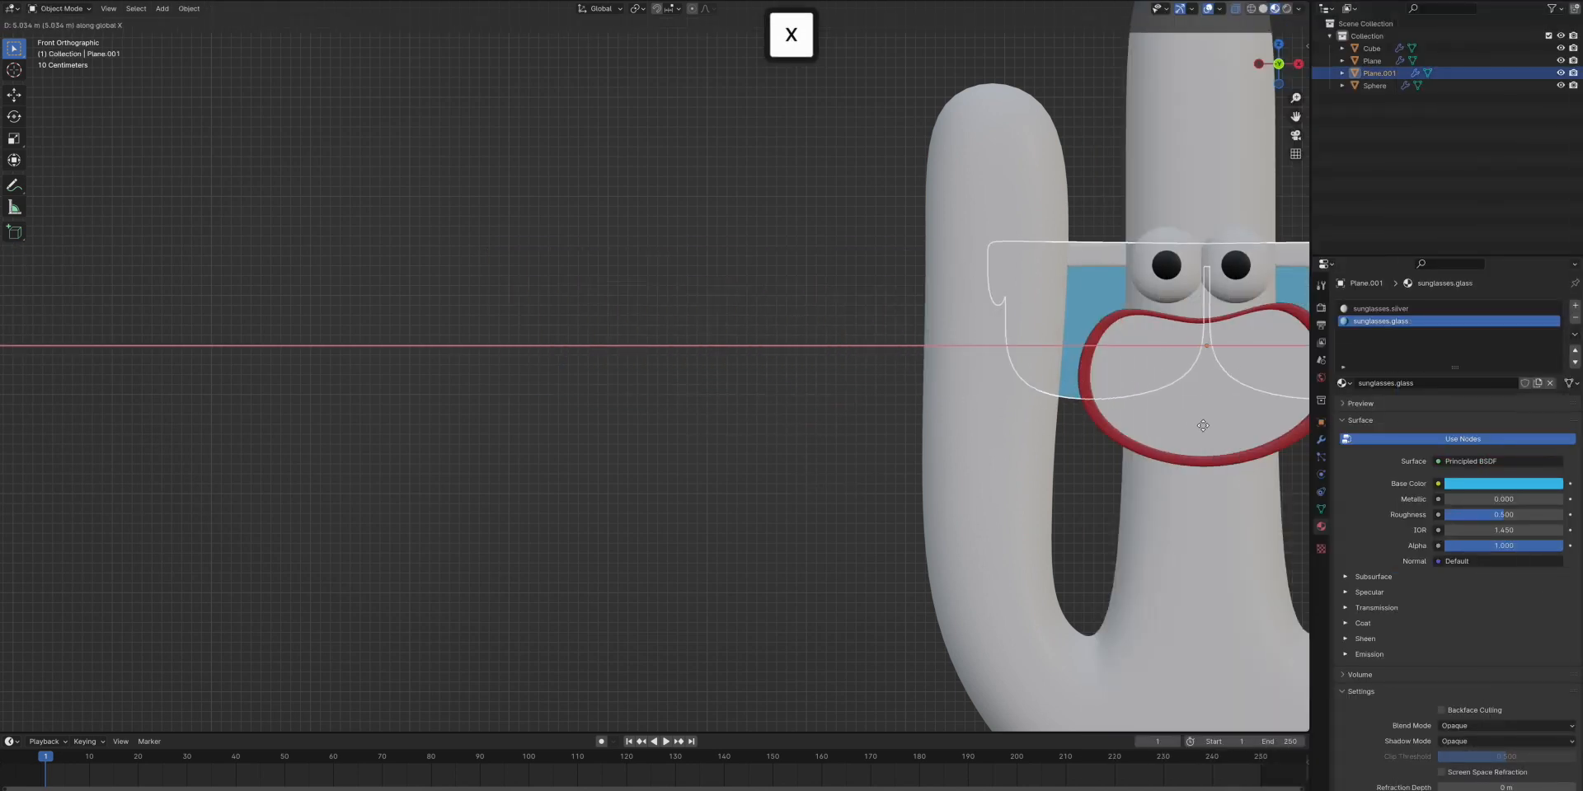
click(1204, 428)
key(KP_Decimal)
Move the sunglasses forward along Y to bring the bar and lenses out in front of the cactus's body
key(g)
key(y)
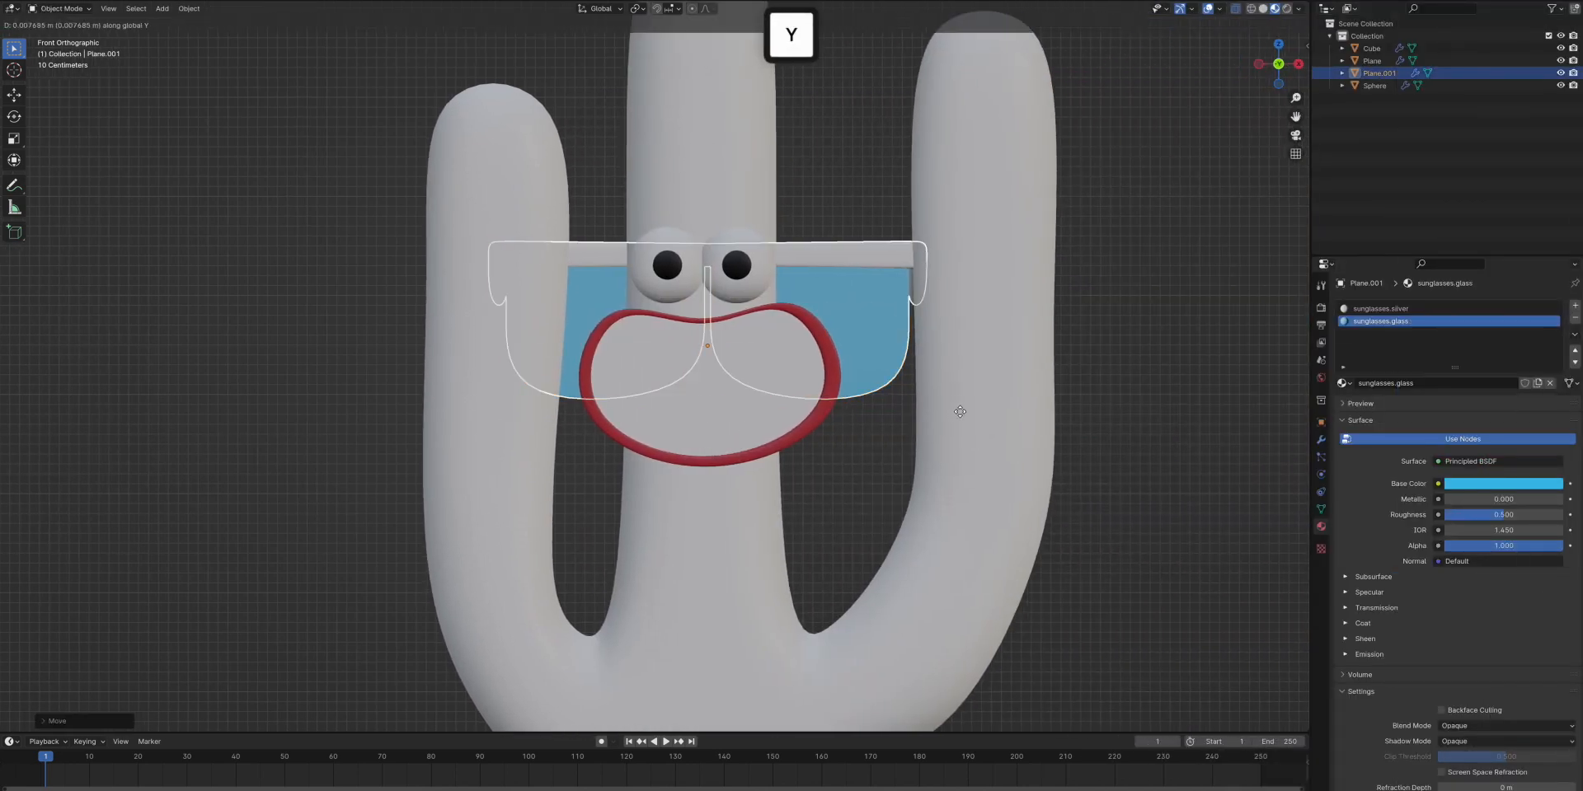
click(963, 351)
key(g)
key(y)
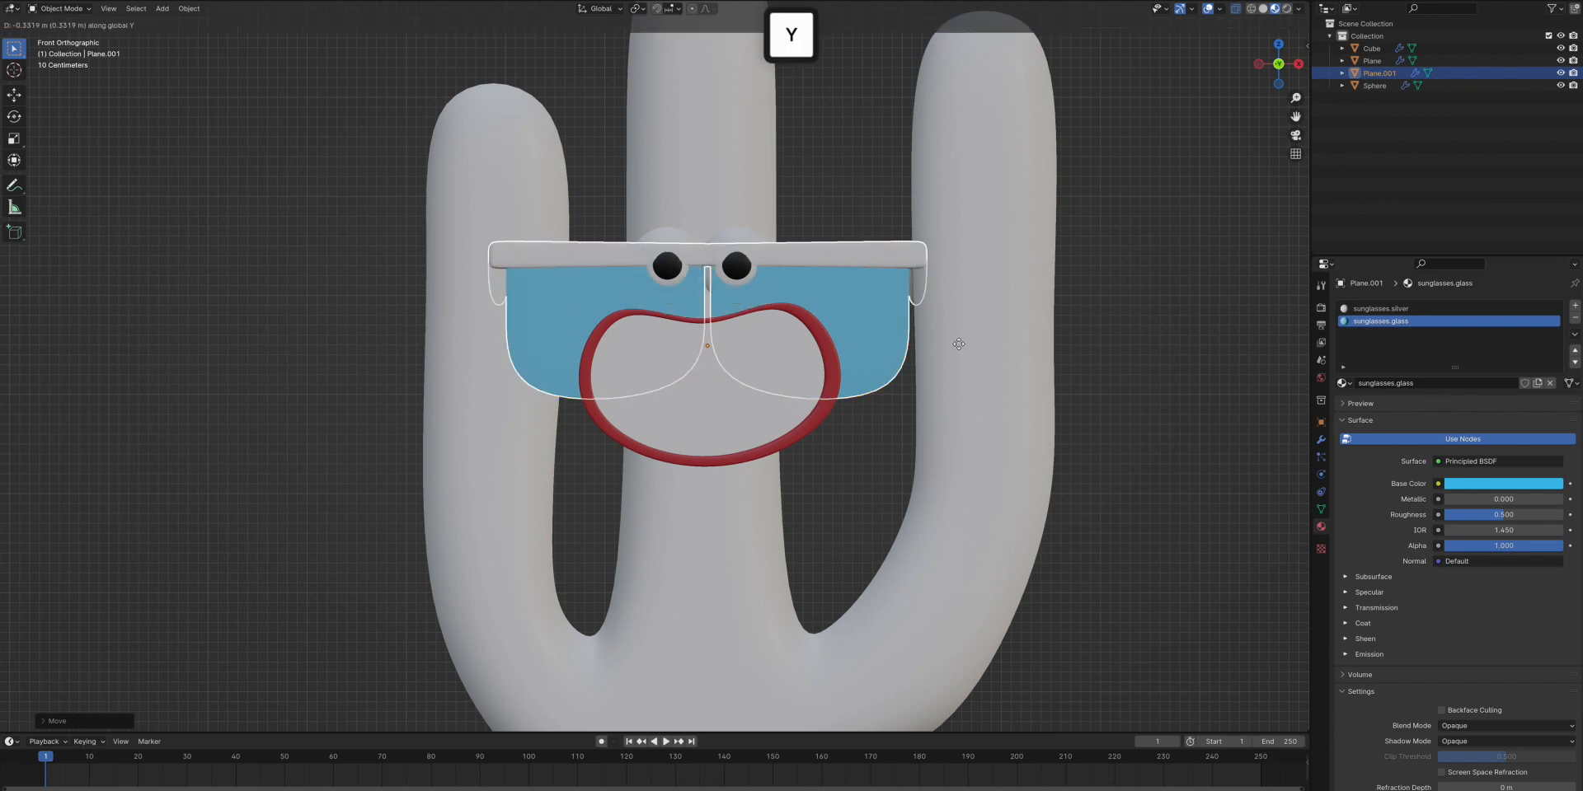
click(958, 346)
Scale the sunglasses down to about the width of the mouth and raise them along Z towards the eyes
key(s)
click(951, 423)
key(g)
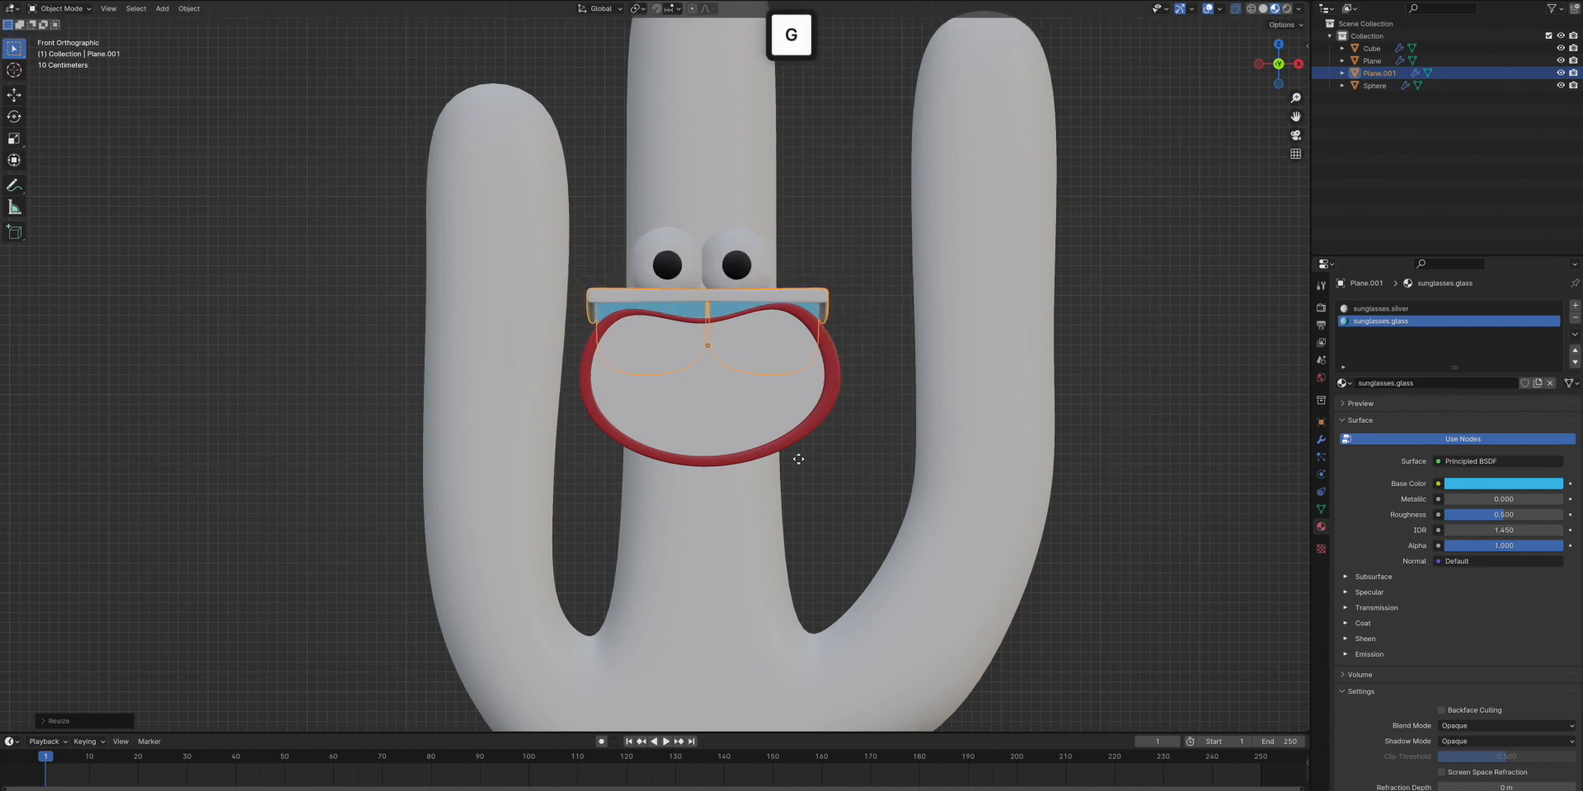
key(z)
click(797, 429)
Shrink the sunglasses slightly more, then tilt and reposition them over the lower part of the eyes
key(s)
click(985, 426)
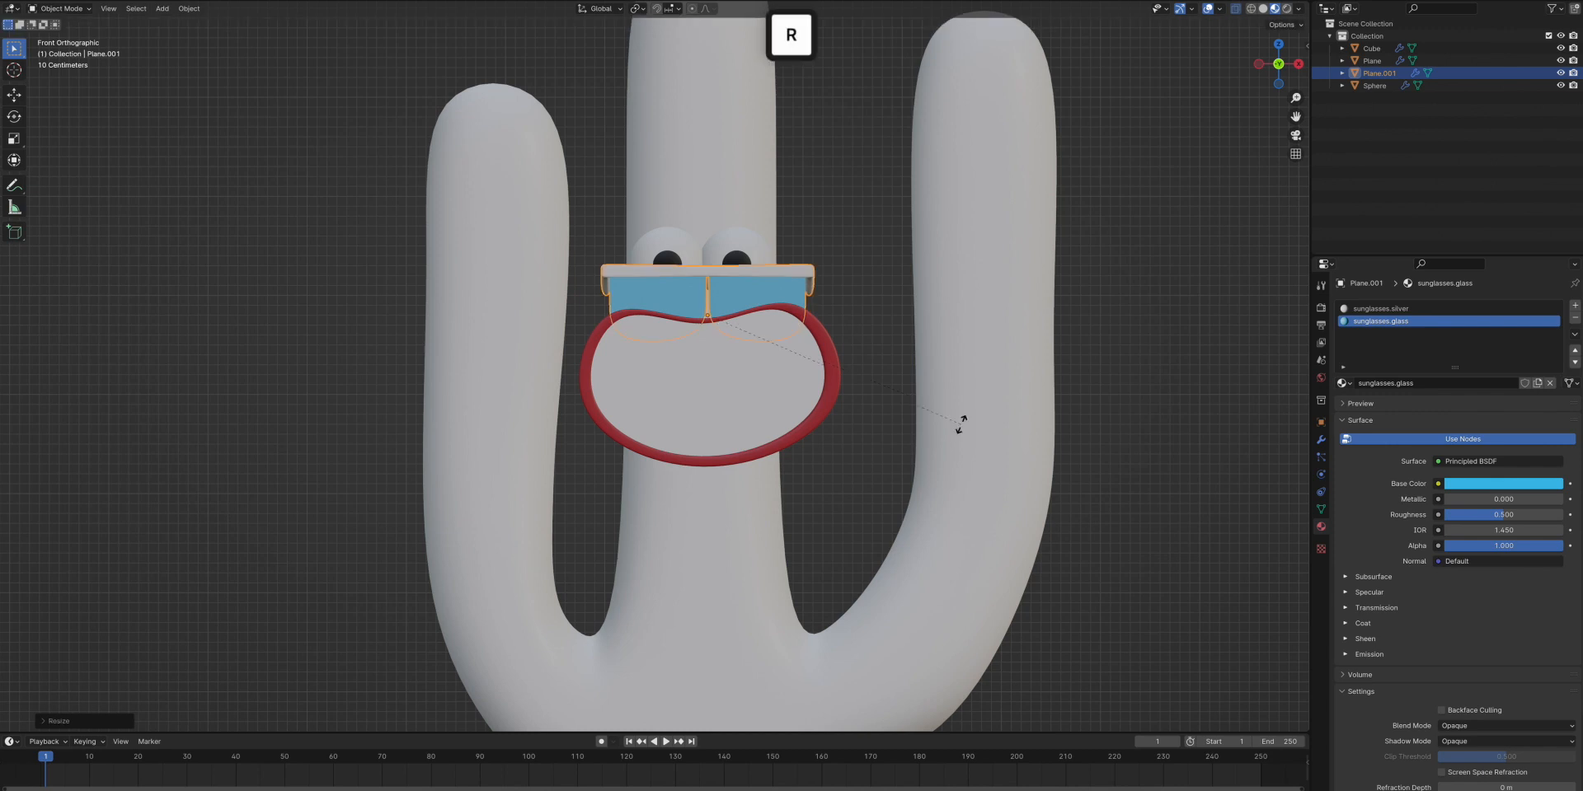
key(r)
click(954, 410)
key(g)
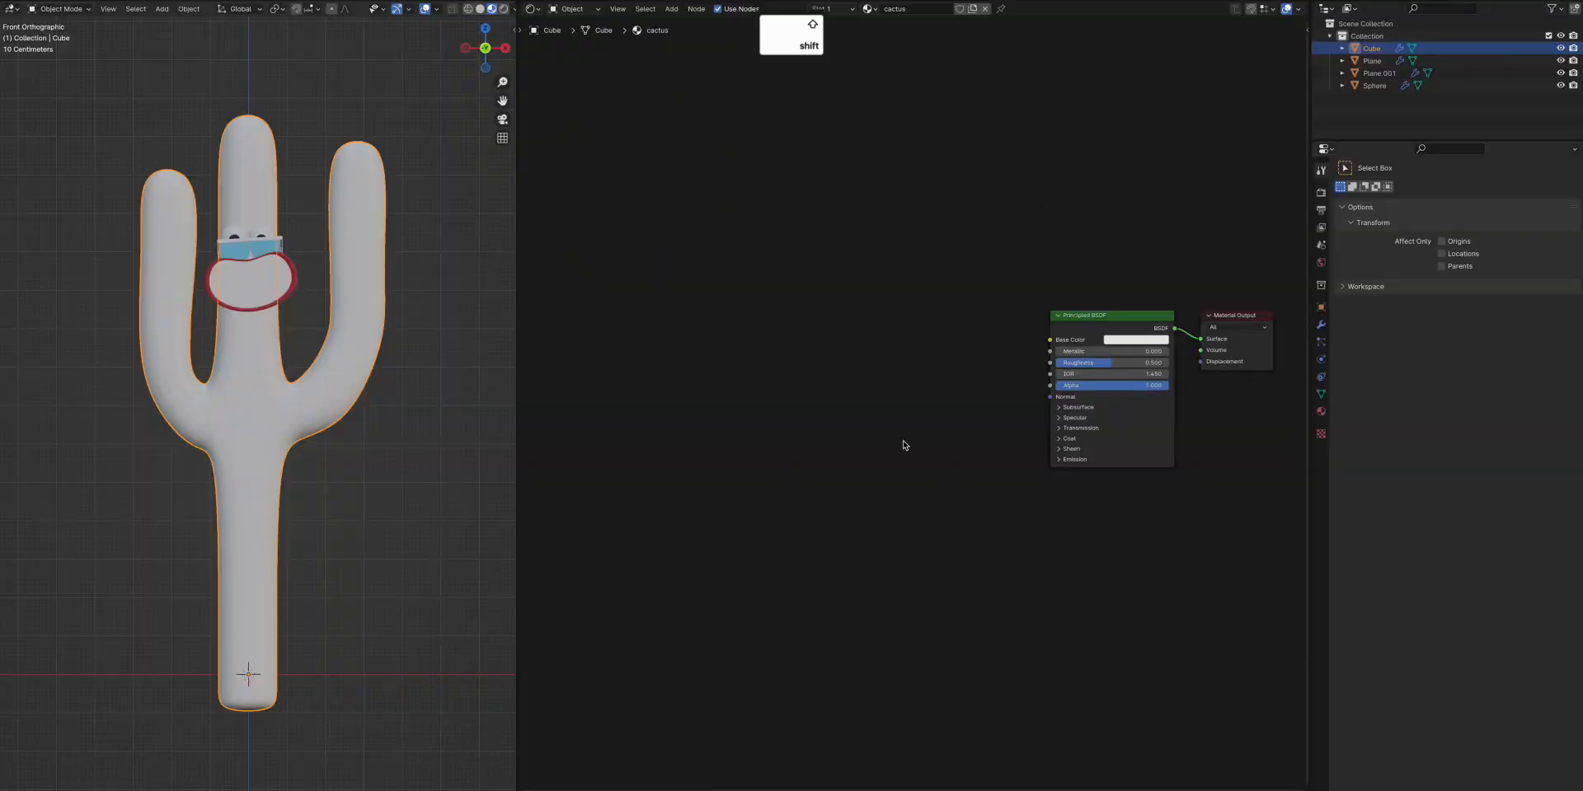
Add a Wave Texture node to the cactus material and preview its output on the cactus
key(shift+a)
click(853, 442)
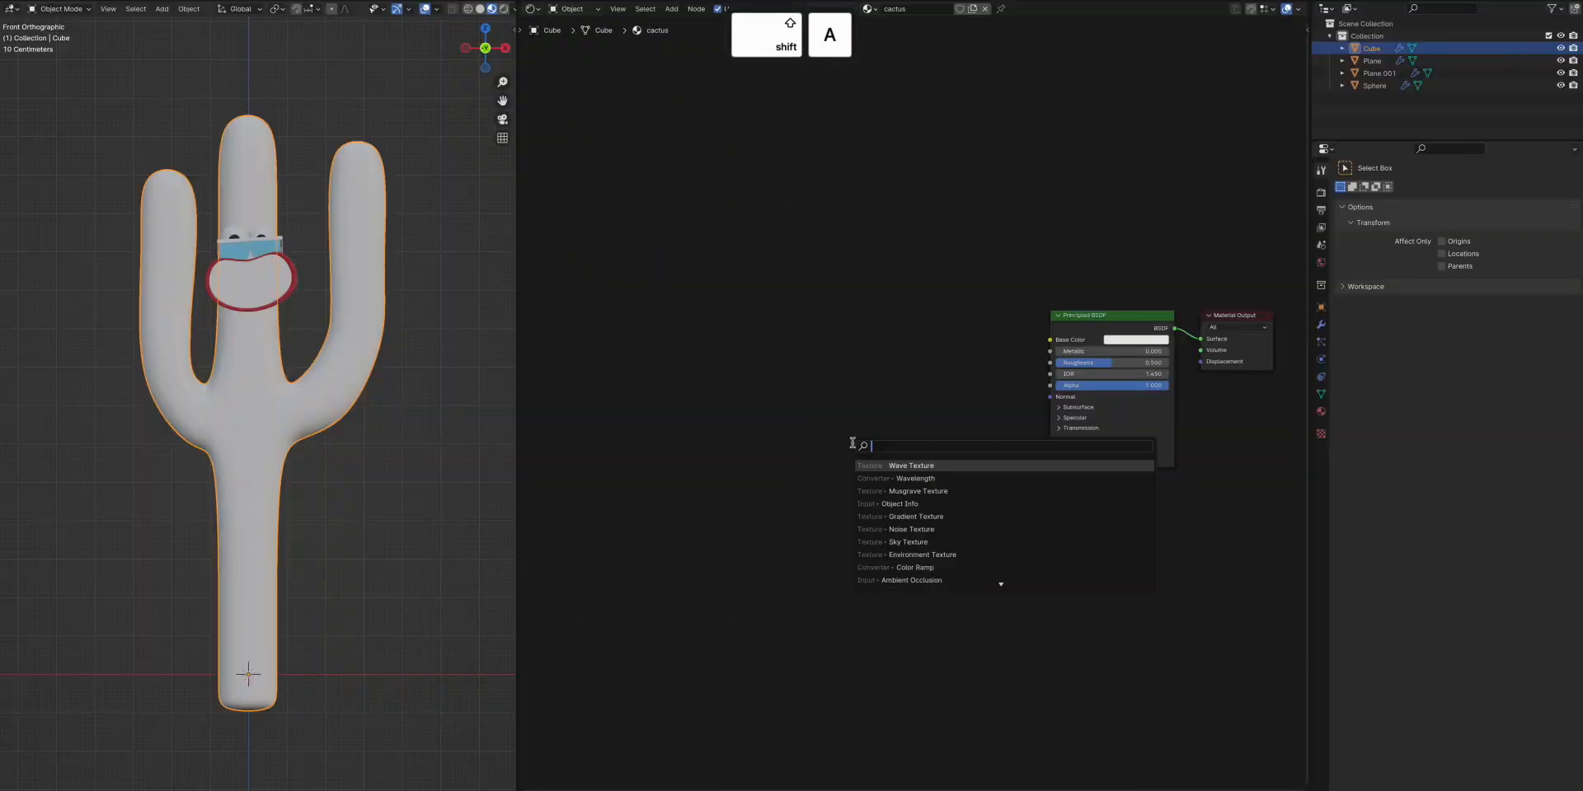
text(wave)
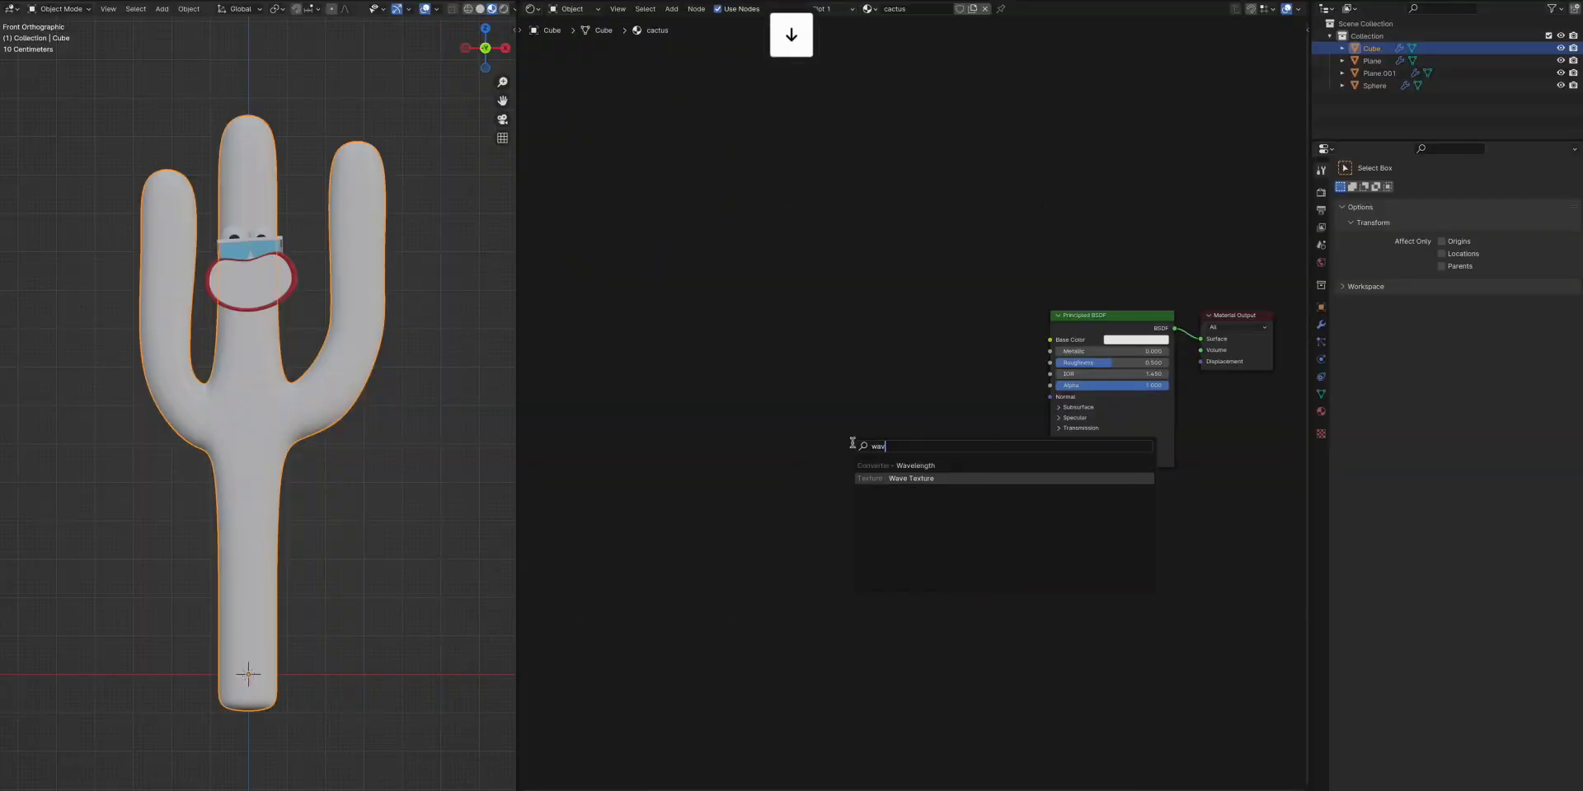
key(Return)
click(694, 400)
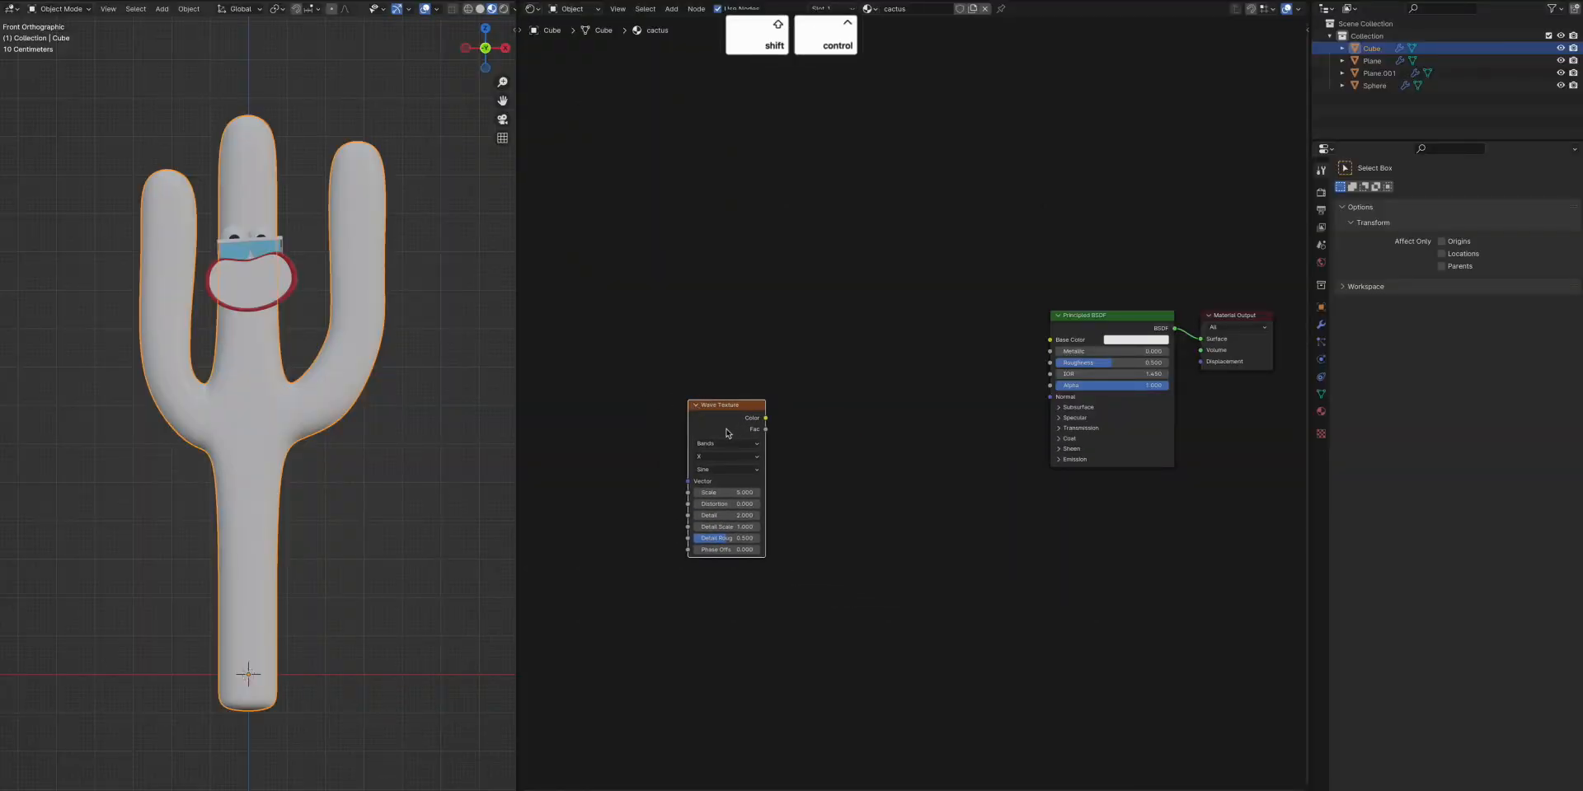
ctrl+shift+click(760, 435)
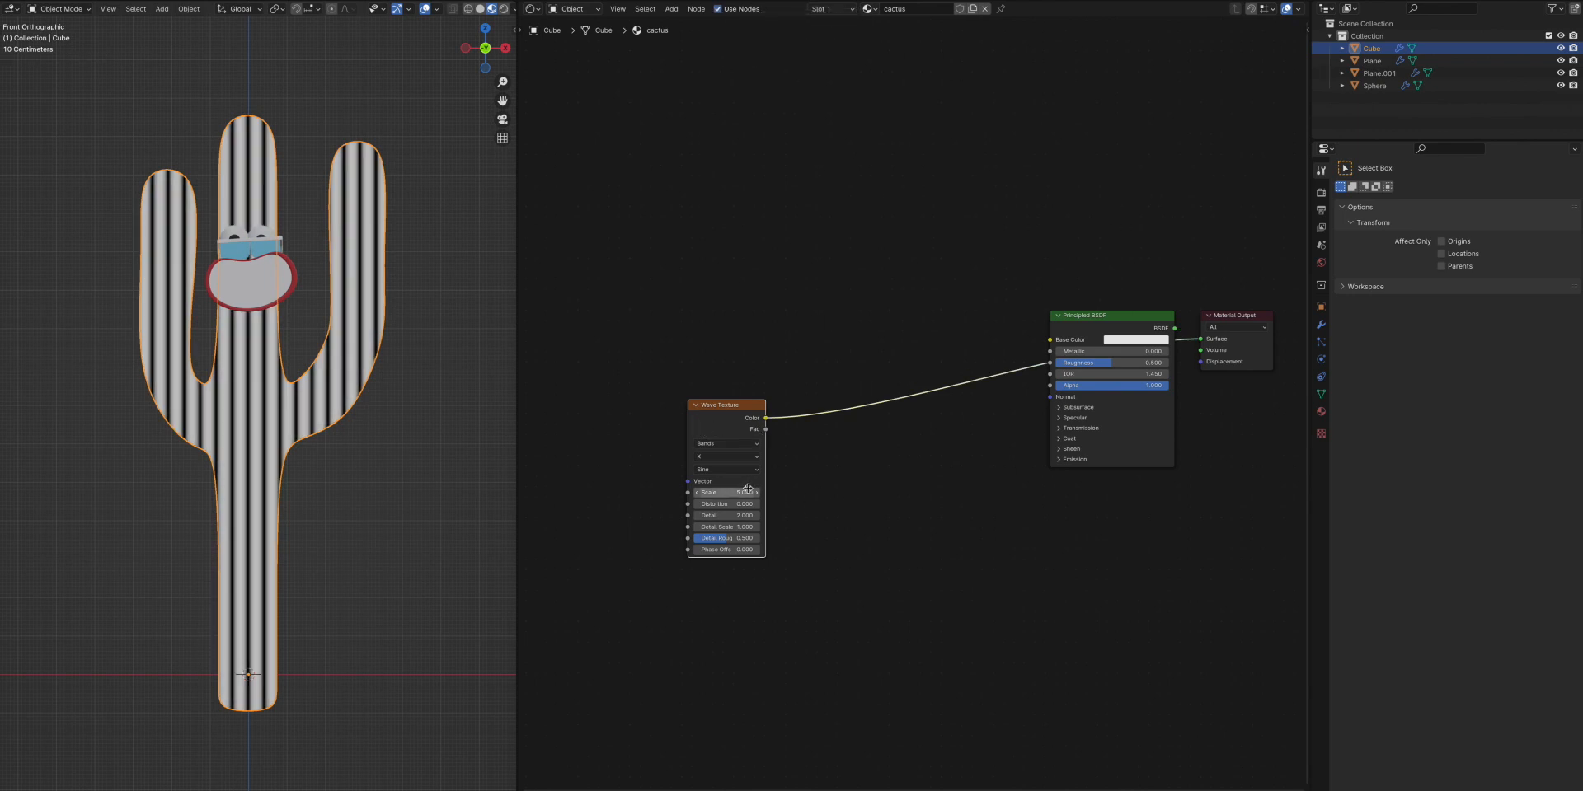
Set the Wave Texture's scale to 10, distortion to 6, detail to 3 and detail roughness to 0.6
text(10)
key(Return)
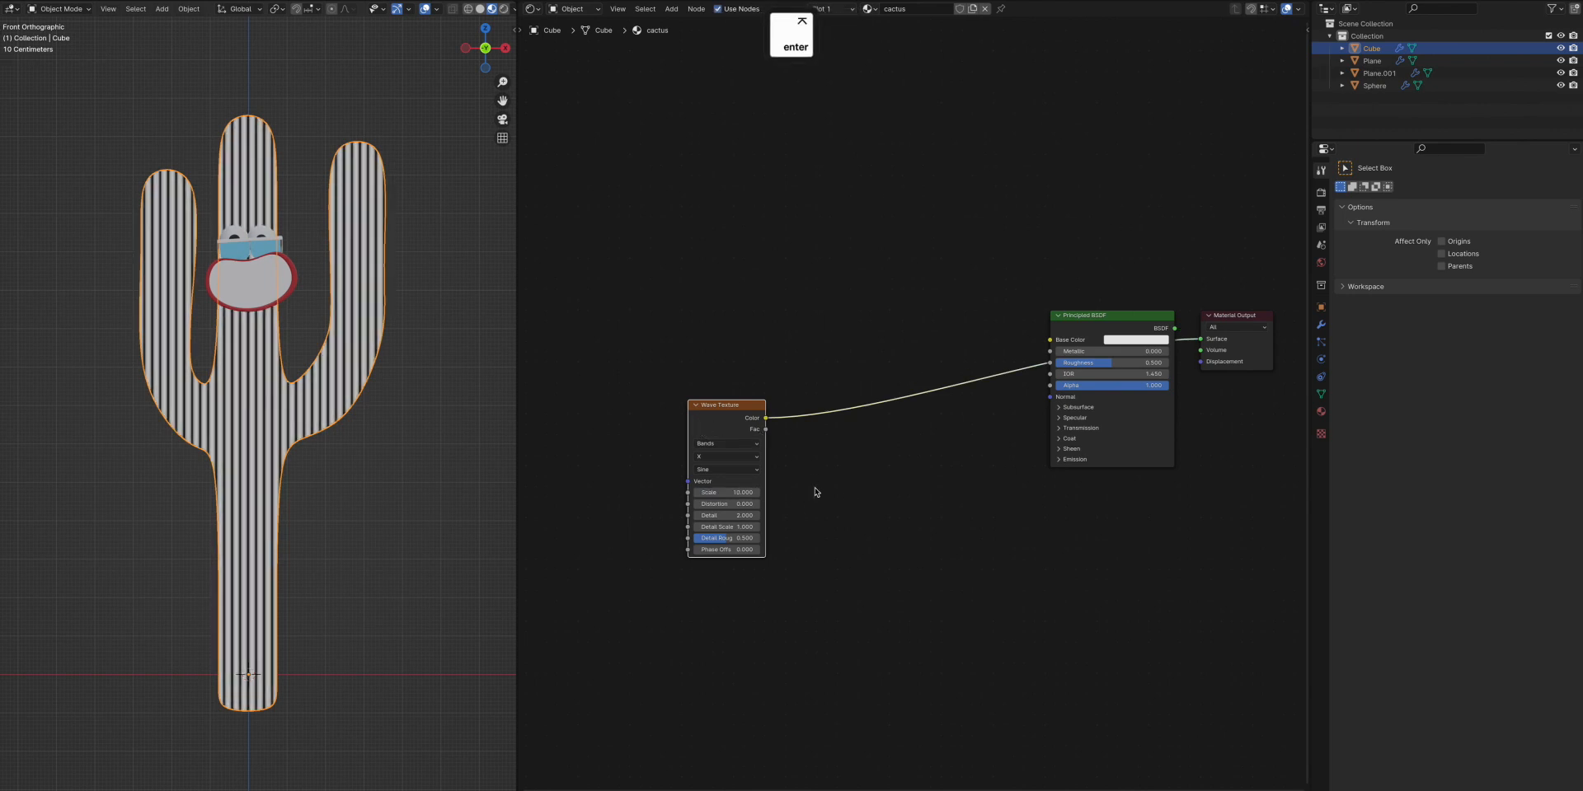
click(737, 503)
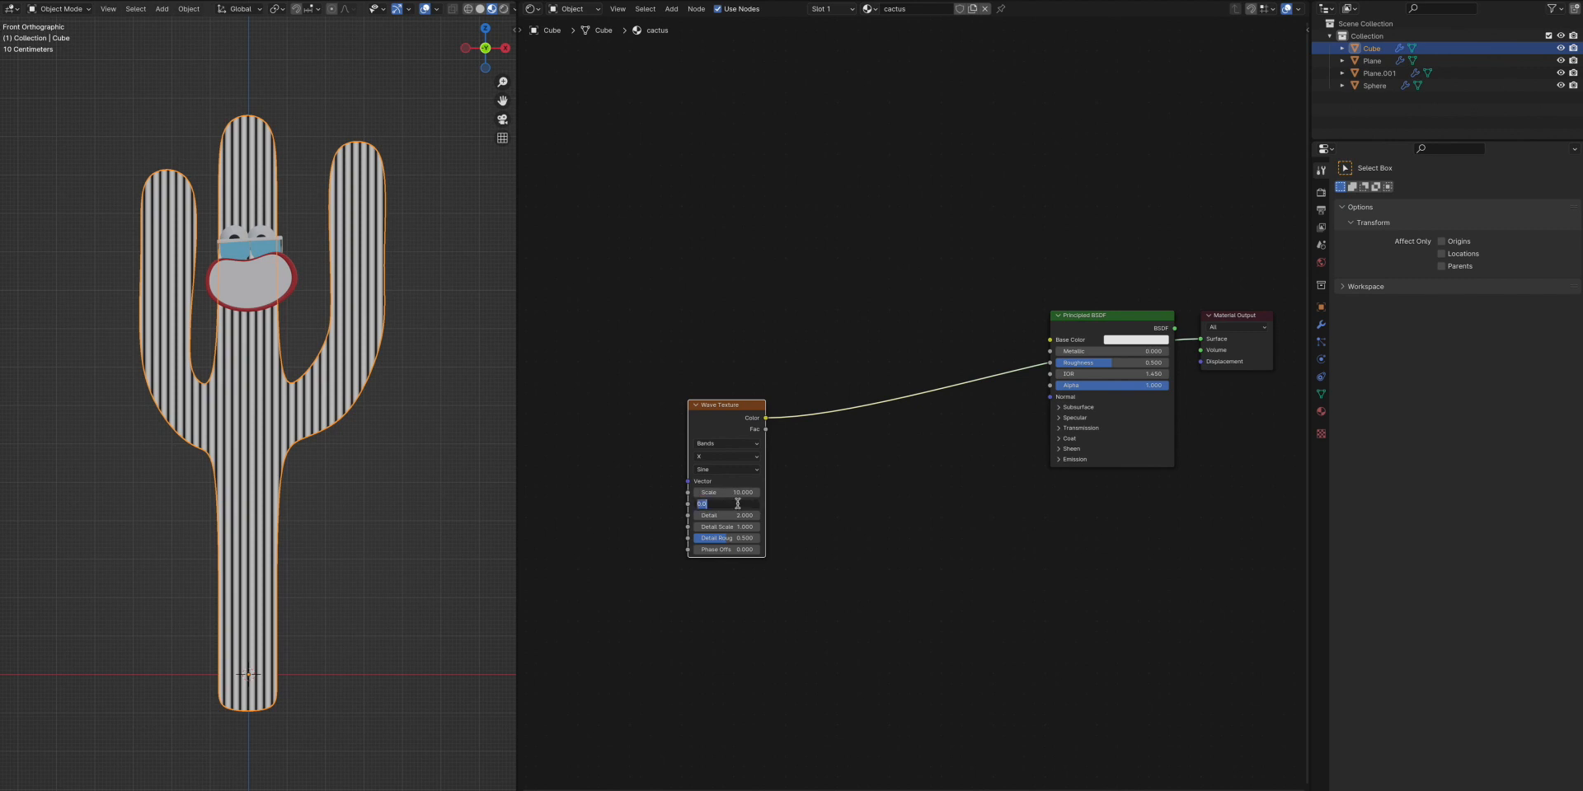
text(6)
key(Return)
text(3)
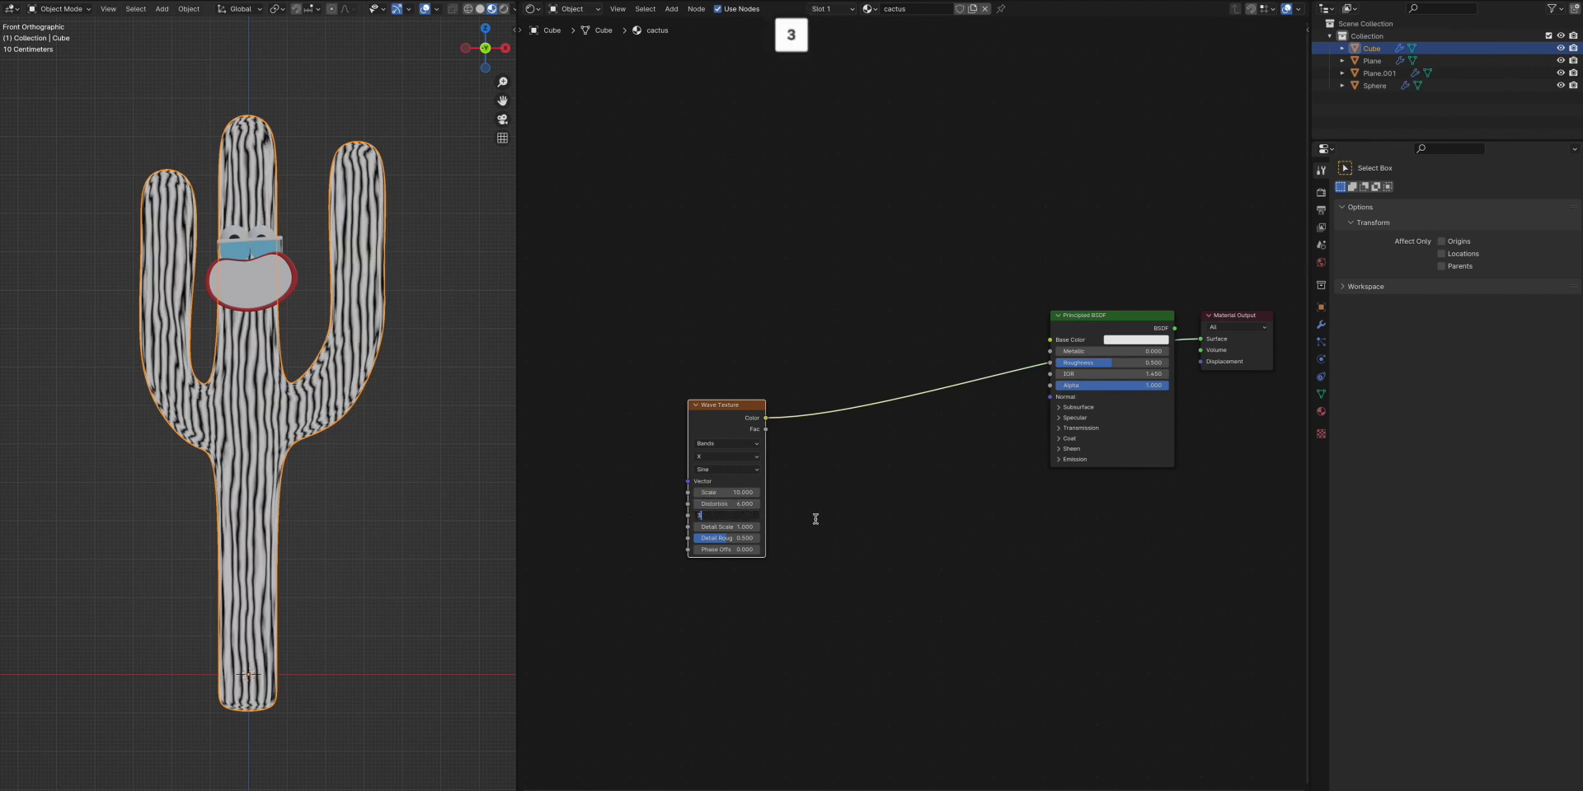
key(Return)
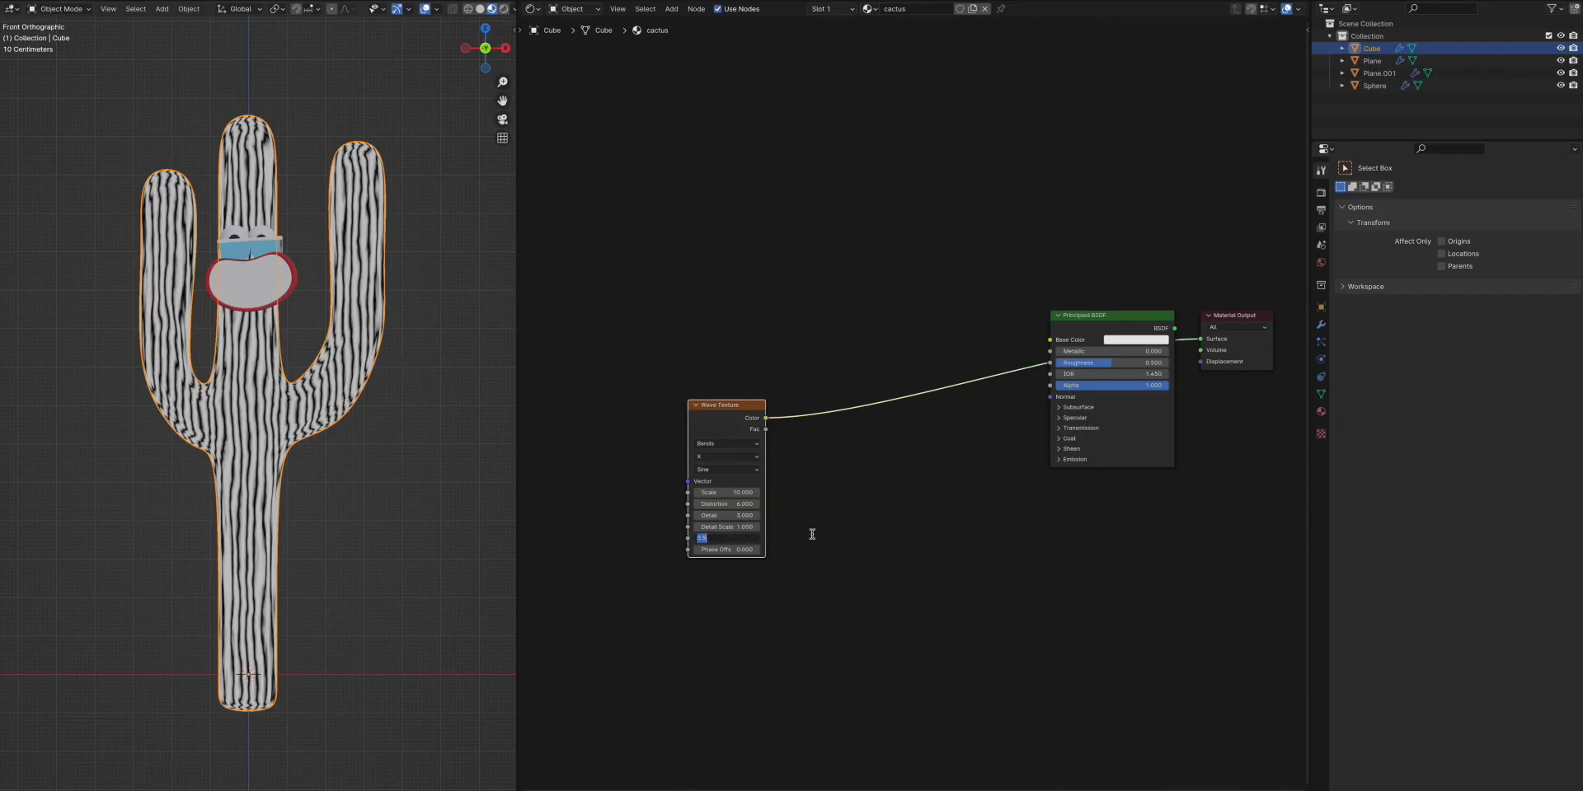
key(Return)
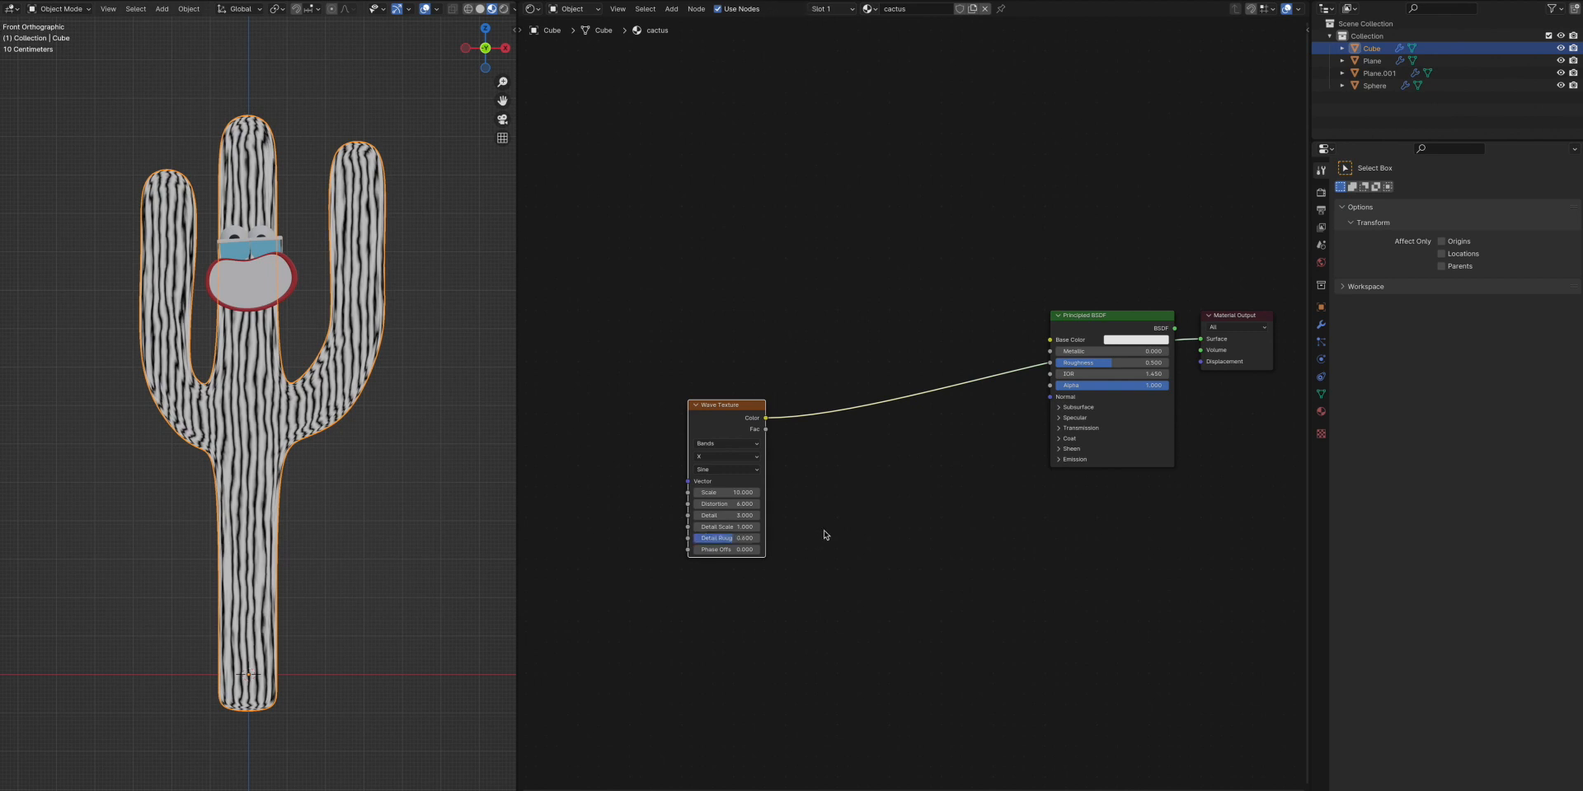
Add a Musgrave Texture node below the Wave Texture and preview its output on the cactus
key(shift+a)
click(818, 576)
text(musg)
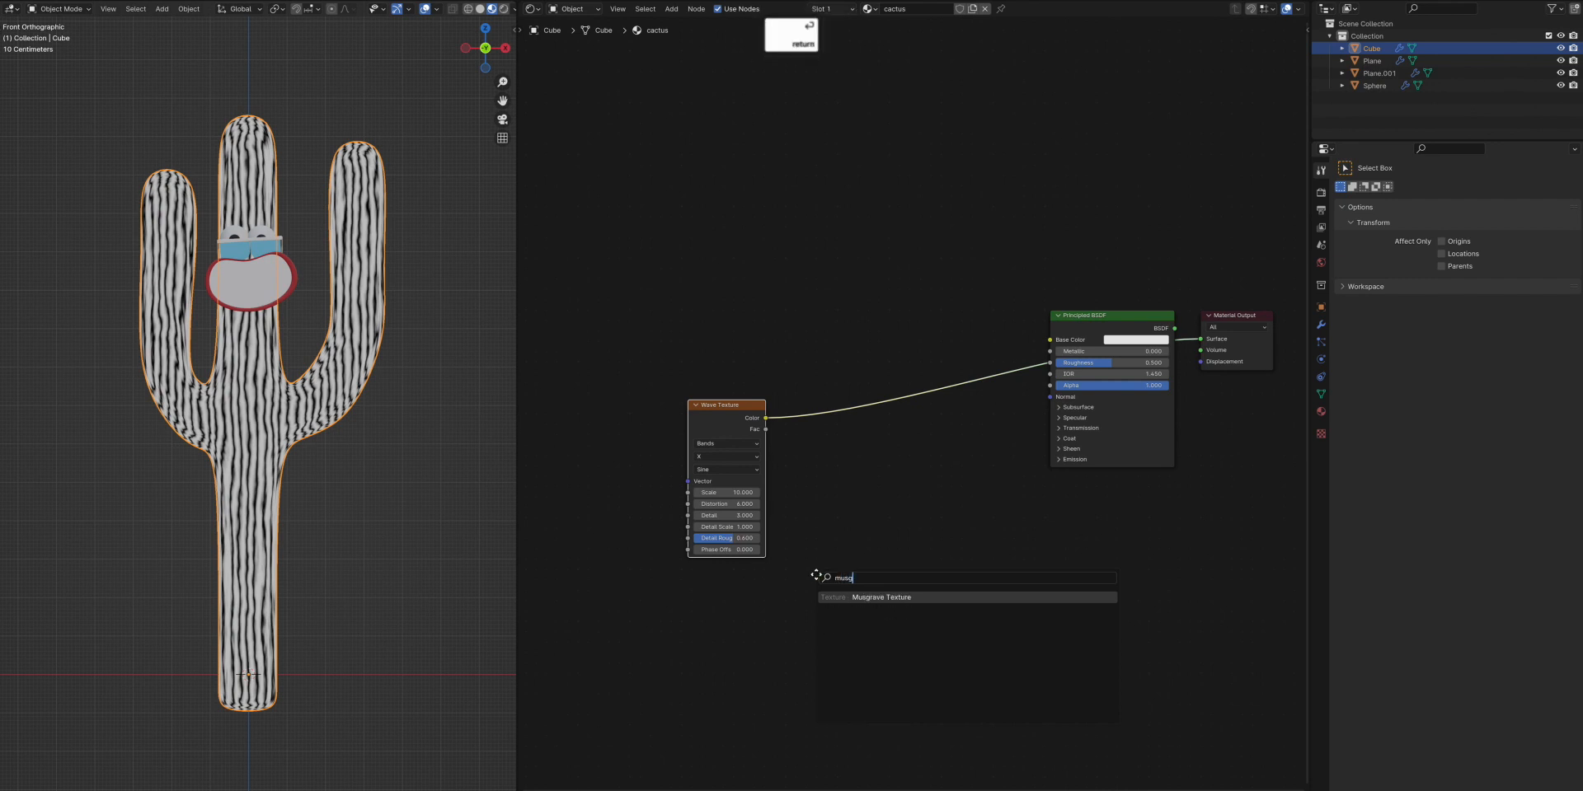
key(Return)
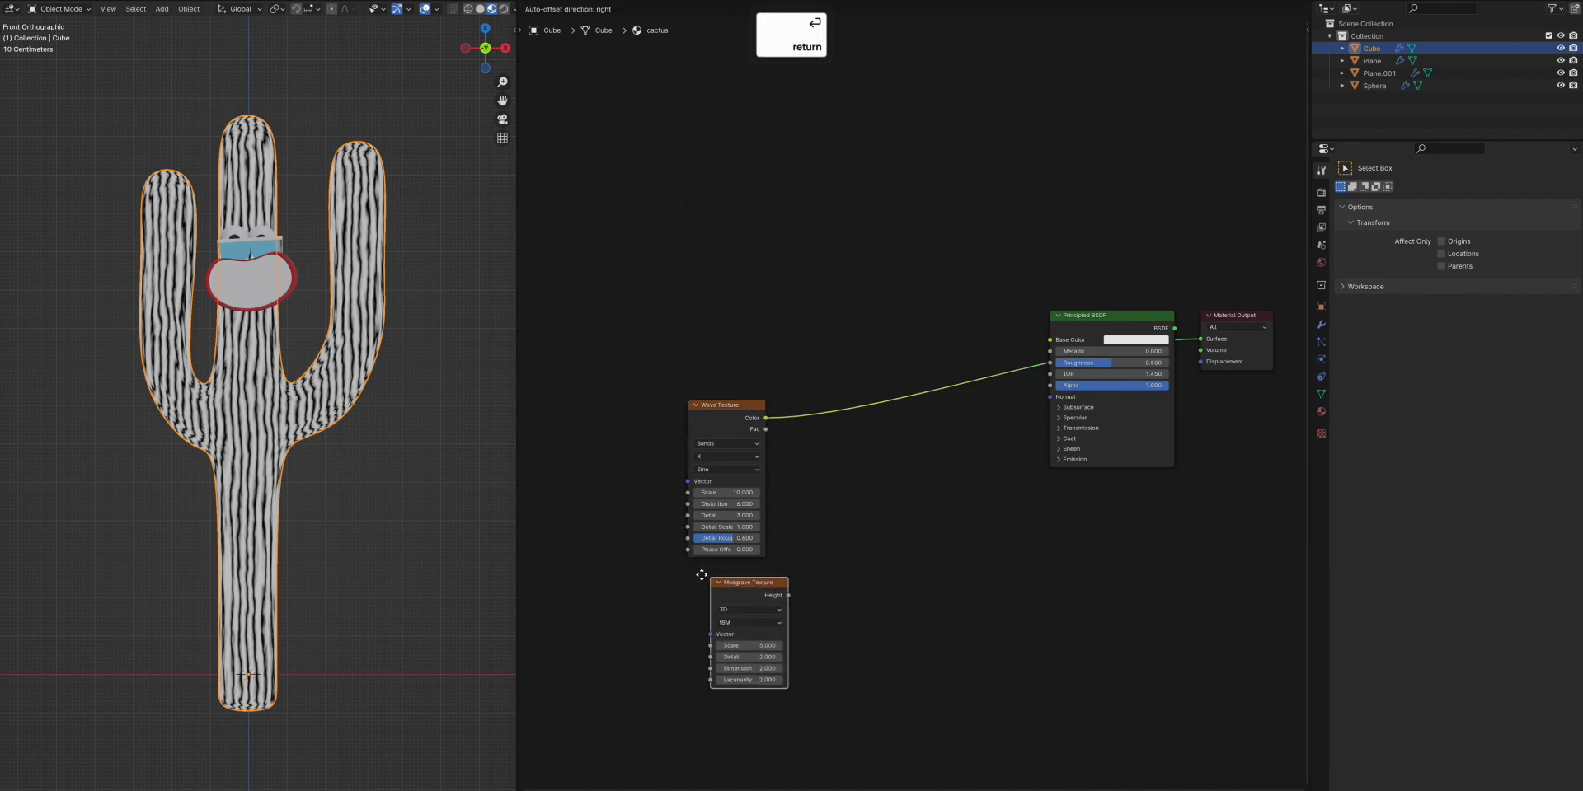
click(689, 575)
ctrl+shift+click(735, 597)
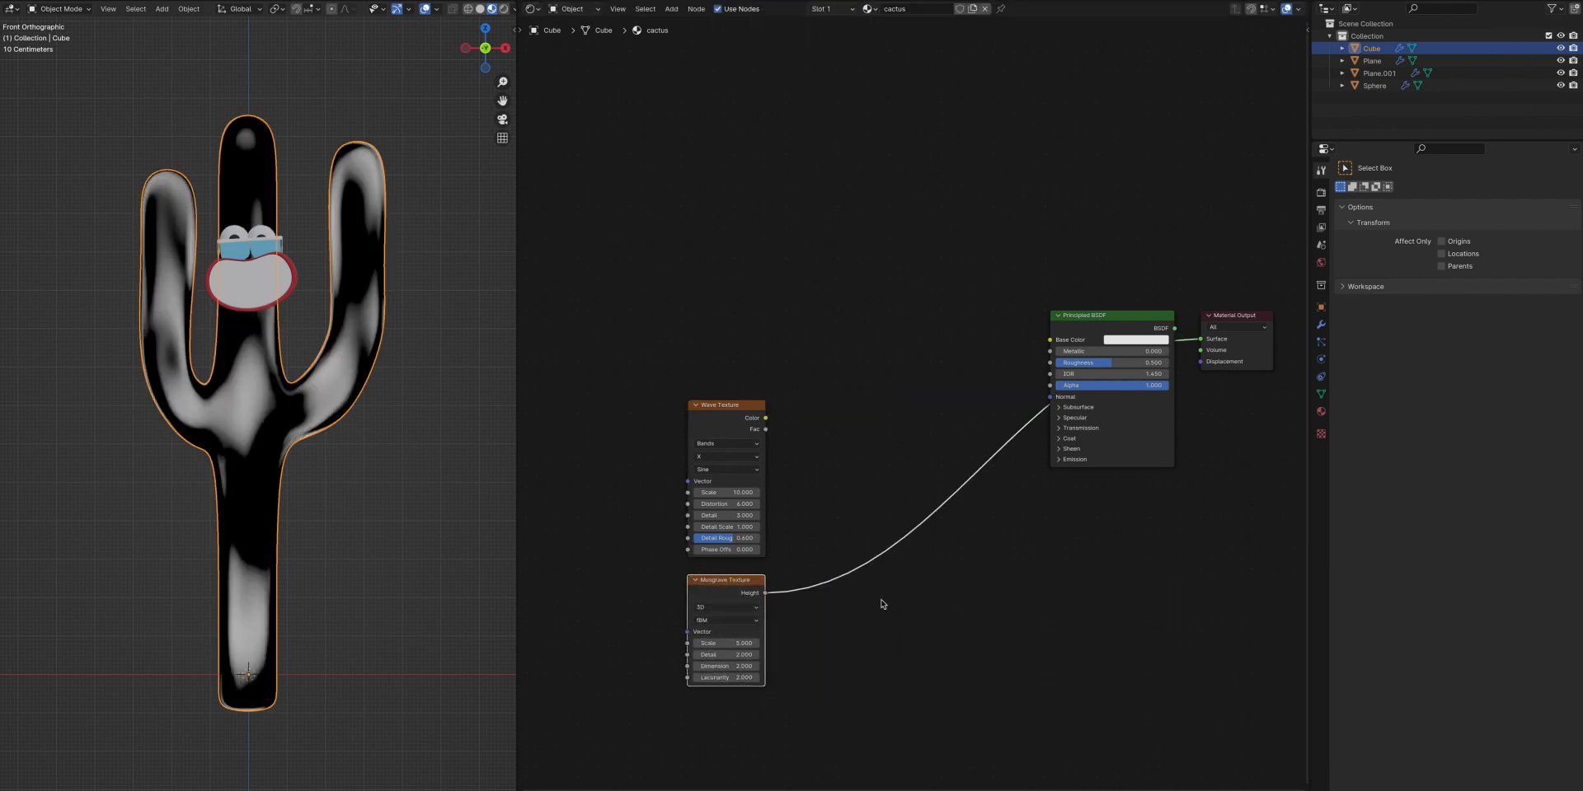
Combine the Wave colour as A and the Musgrave height as B in a new colour Mix node, and preview it
drag(765, 418, 839, 466)
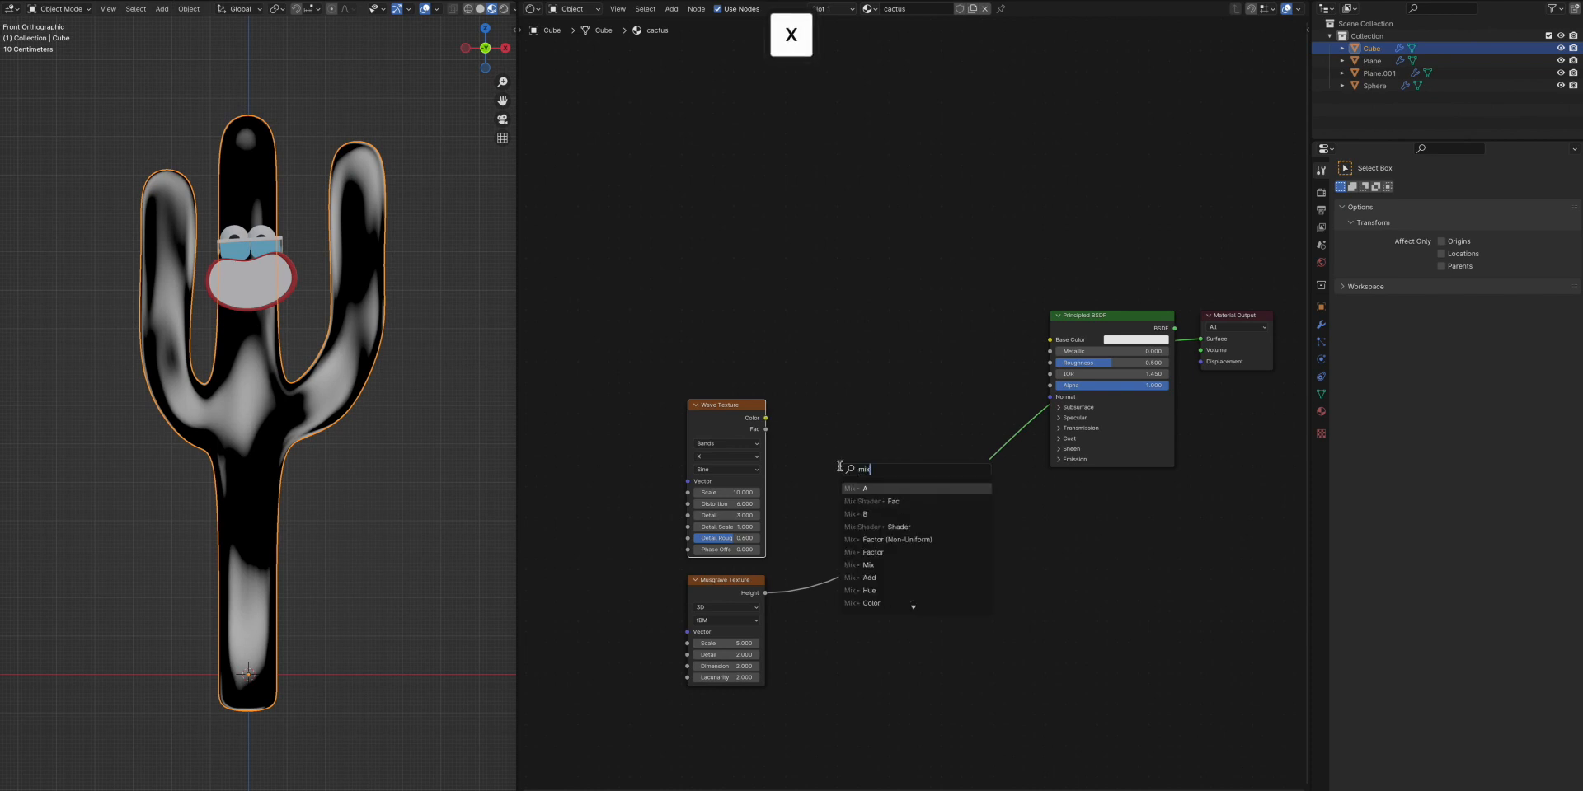
key(Return)
click(841, 412)
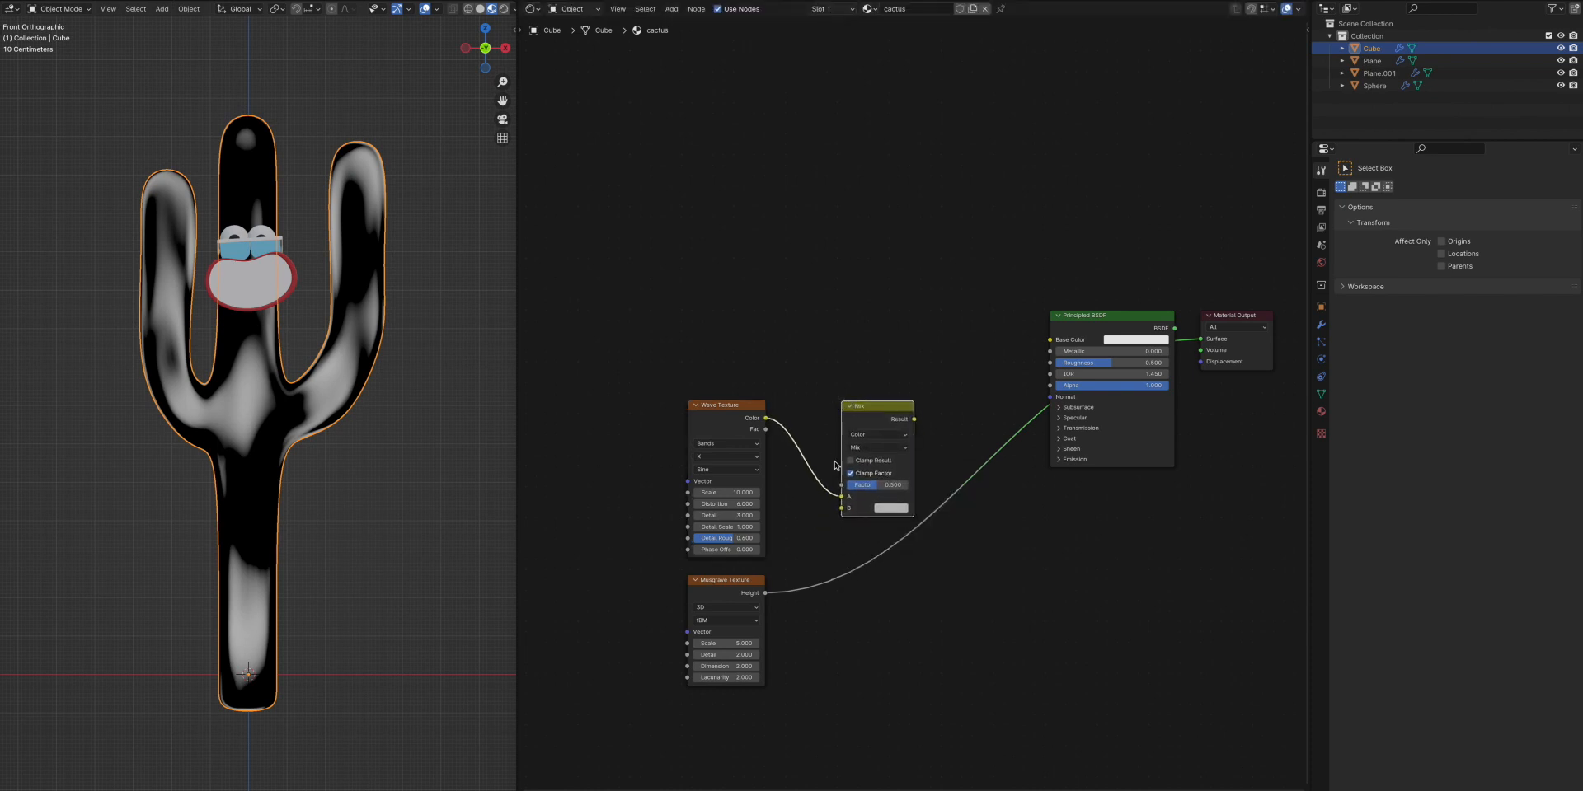
drag(763, 594, 840, 508)
ctrl+shift+click(865, 441)
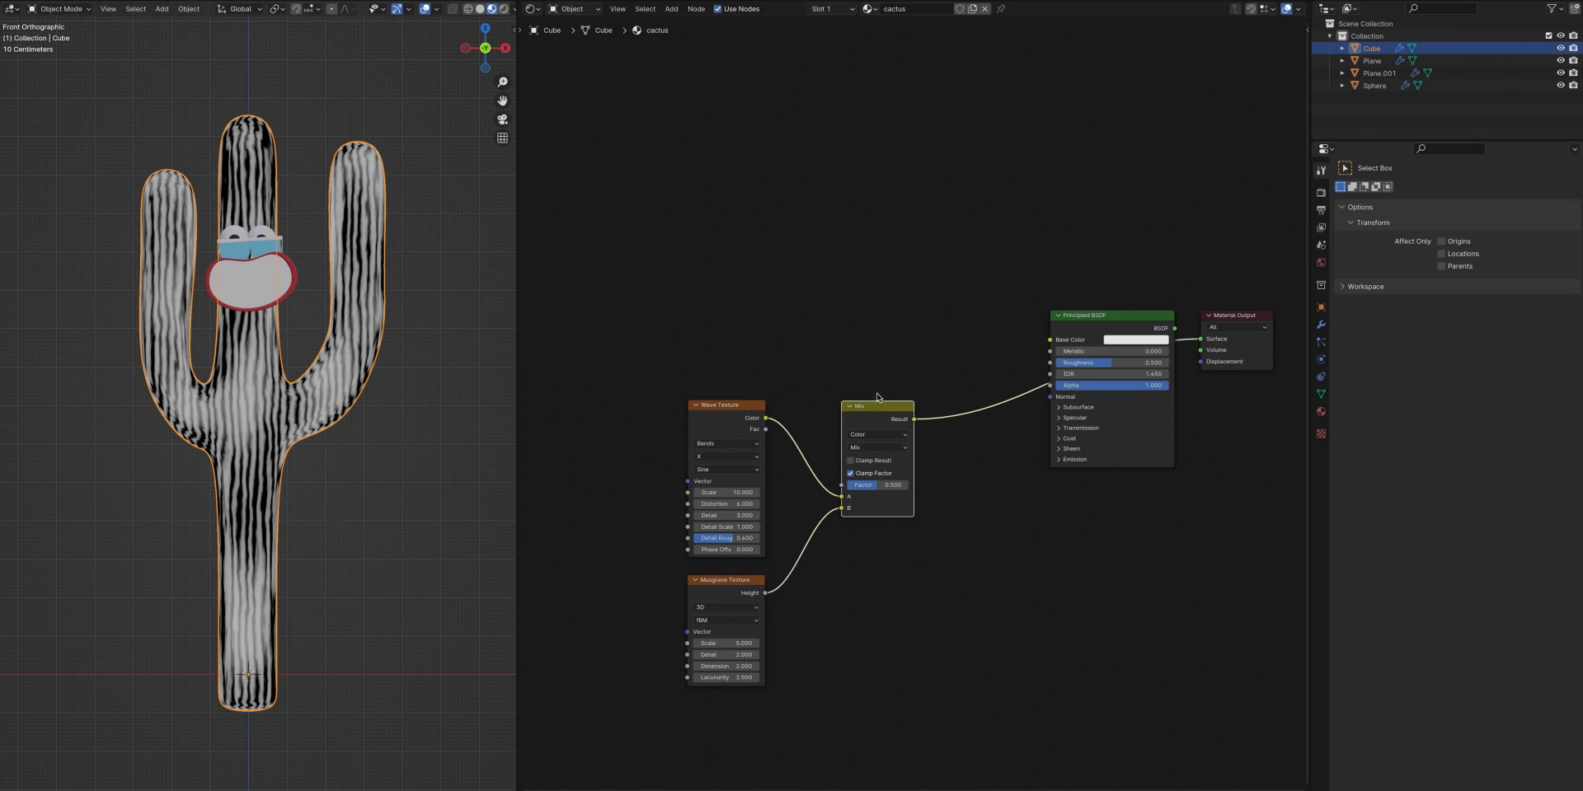
Collapse the Mix node and move it with both texture nodes further away from the Principled BSDF
key(h)
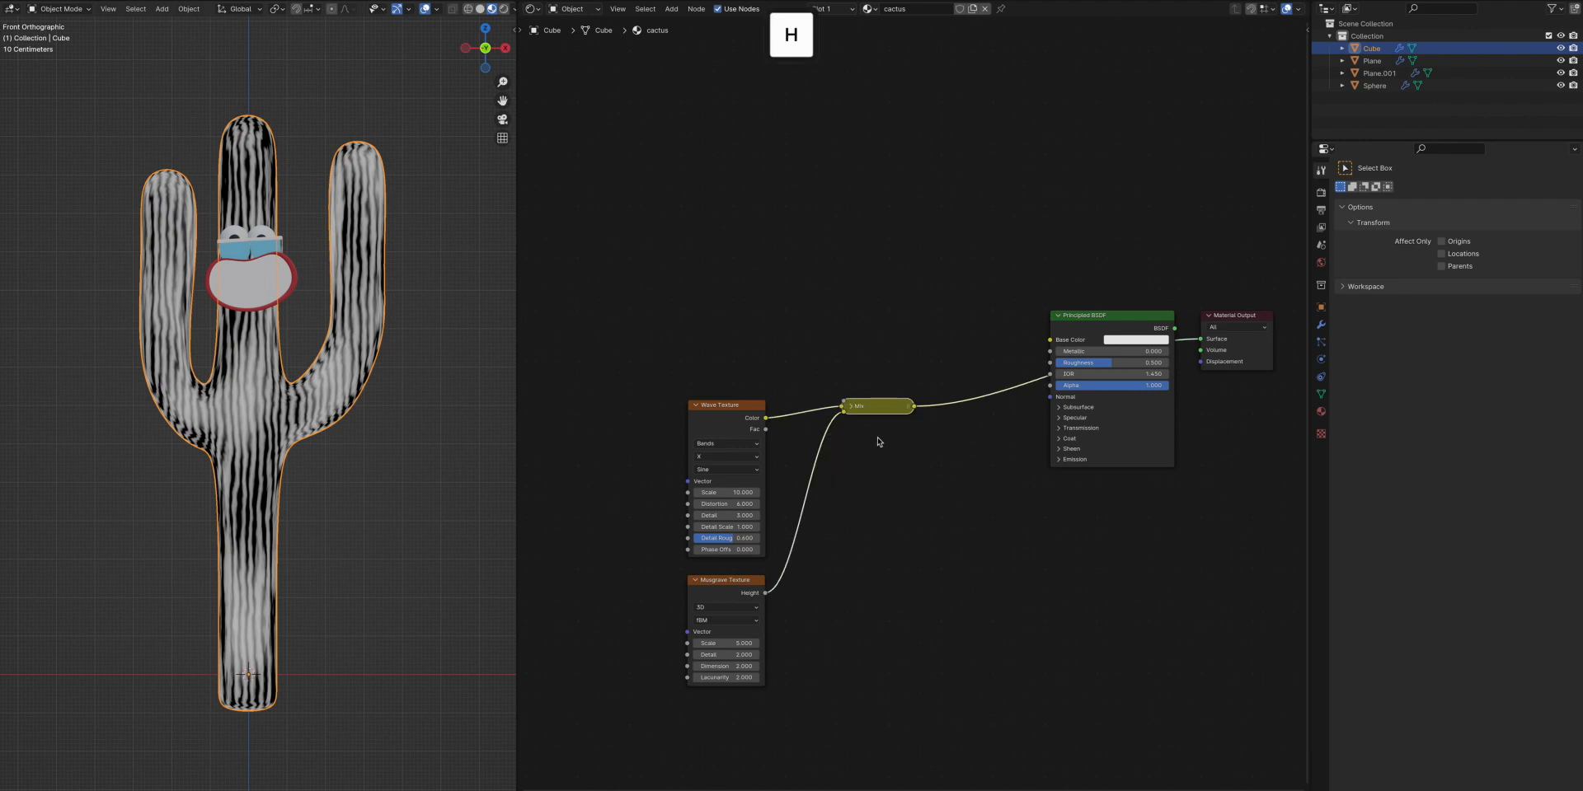
key(g)
click(841, 532)
drag(658, 355, 882, 633)
key(g)
click(789, 647)
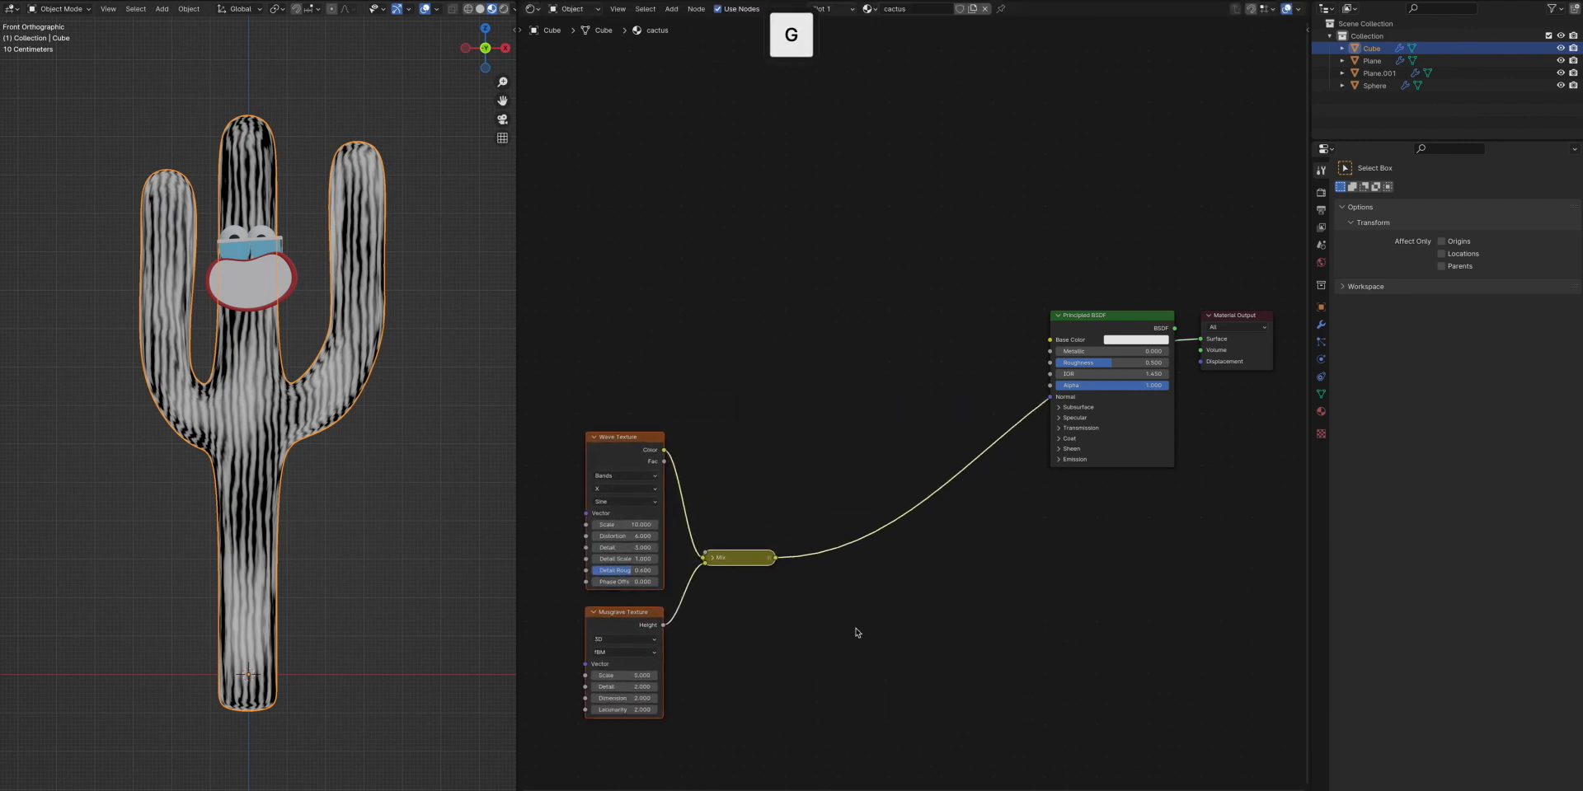
click(861, 630)
Feed the Mix result into a new Color Ramp node and place it between the Mix and the Principled BSDF
drag(776, 558, 823, 507)
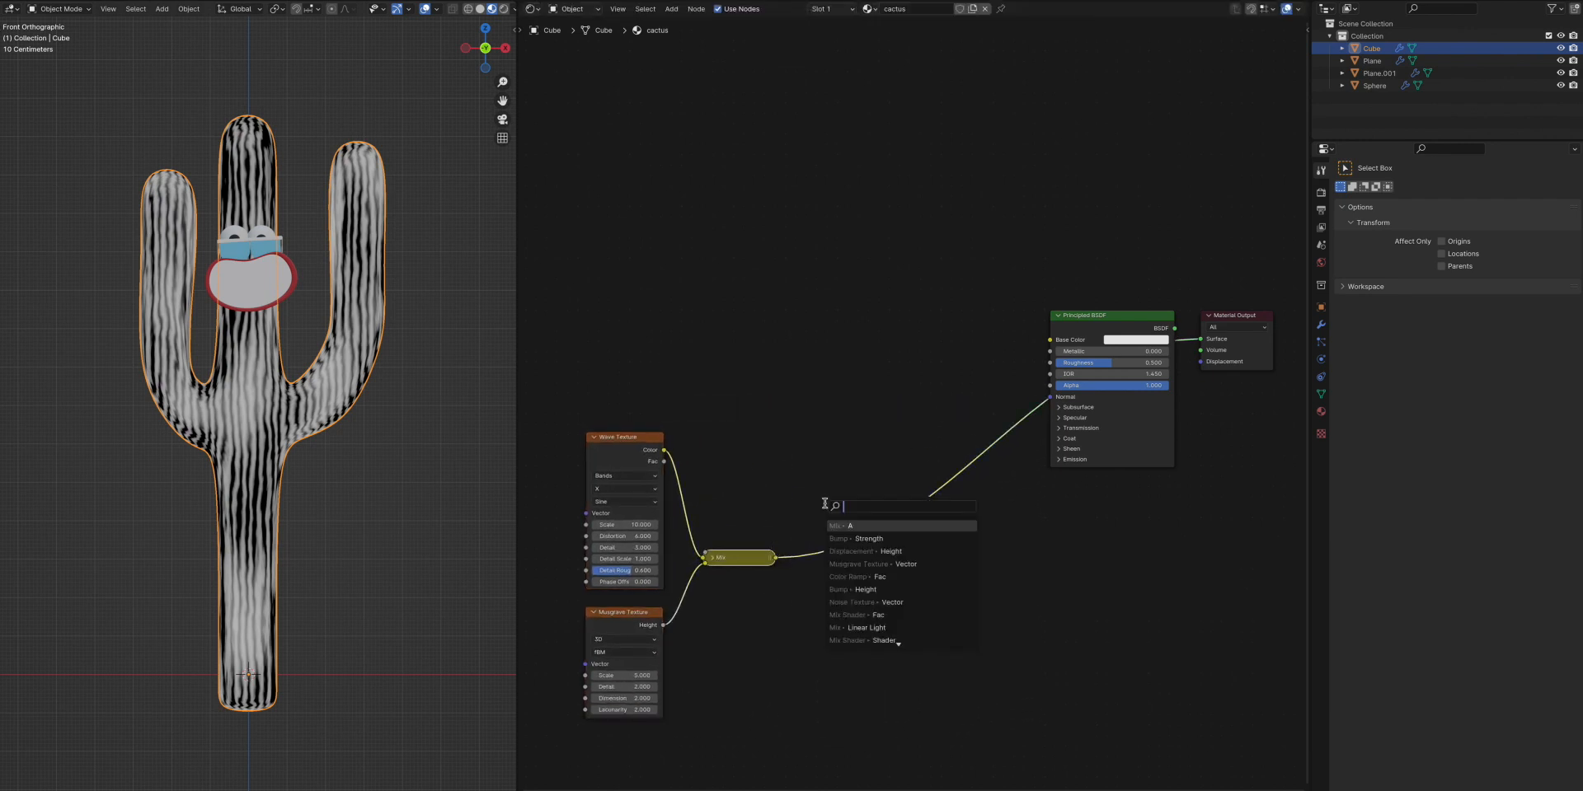
text(ramp)
key(Return)
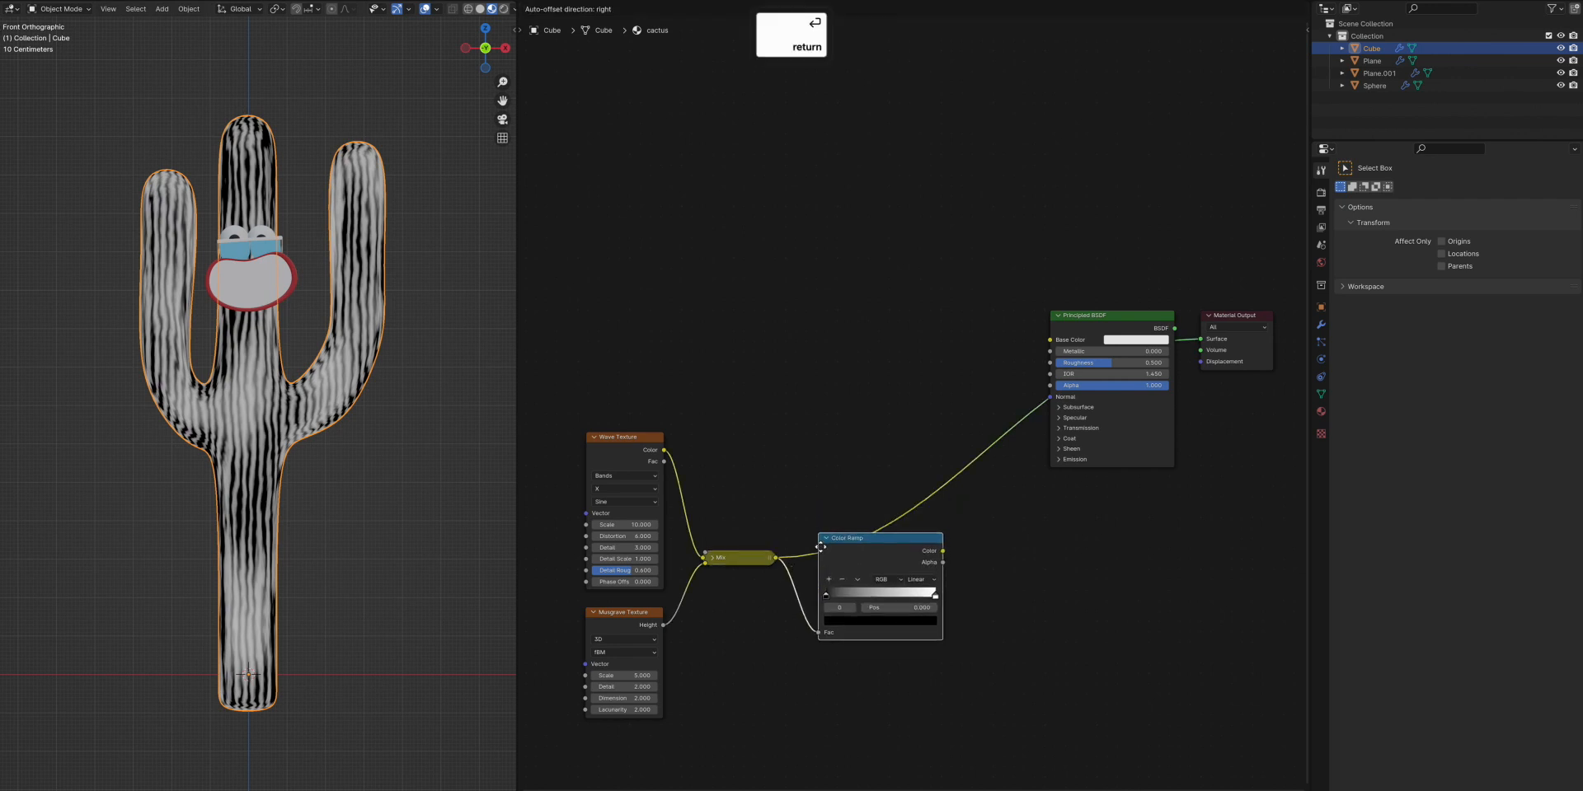
click(866, 580)
key(g)
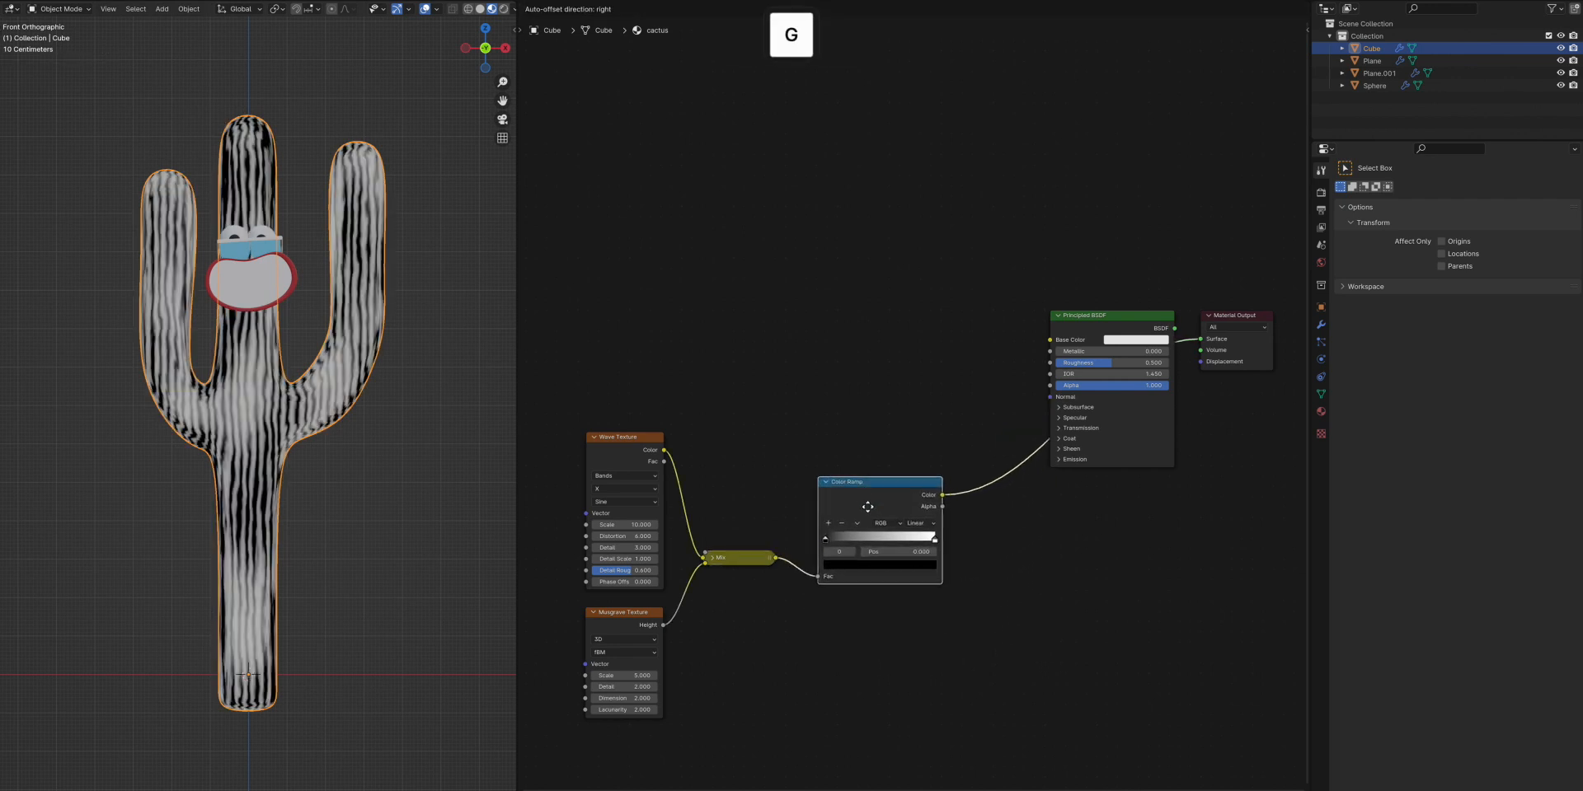
Expand the Mix node and set its factor to 0.35 after trying 0.4 and 0.3
click(712, 558)
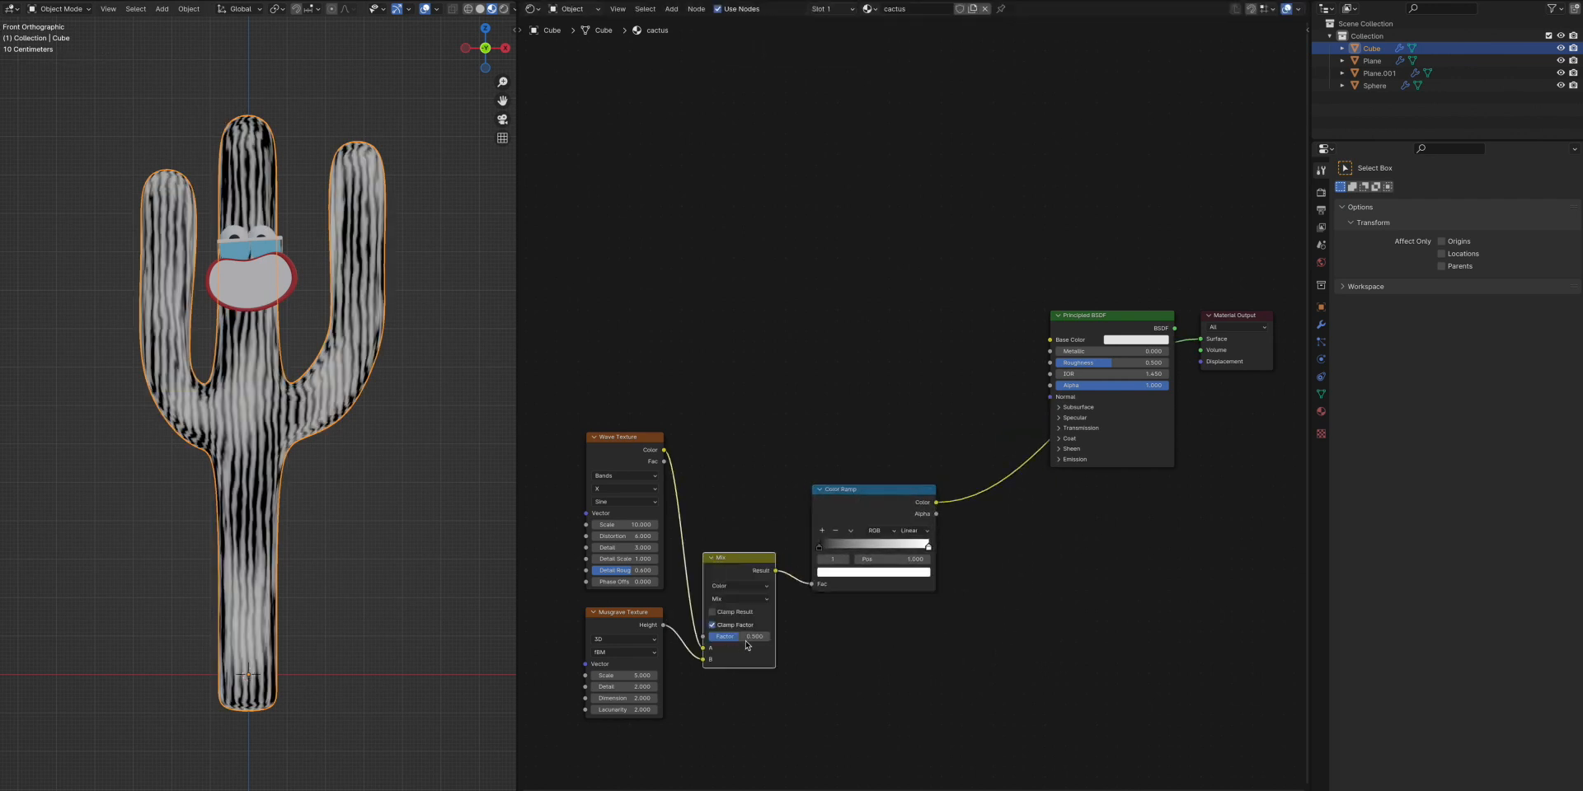
text(0.4)
key(Return)
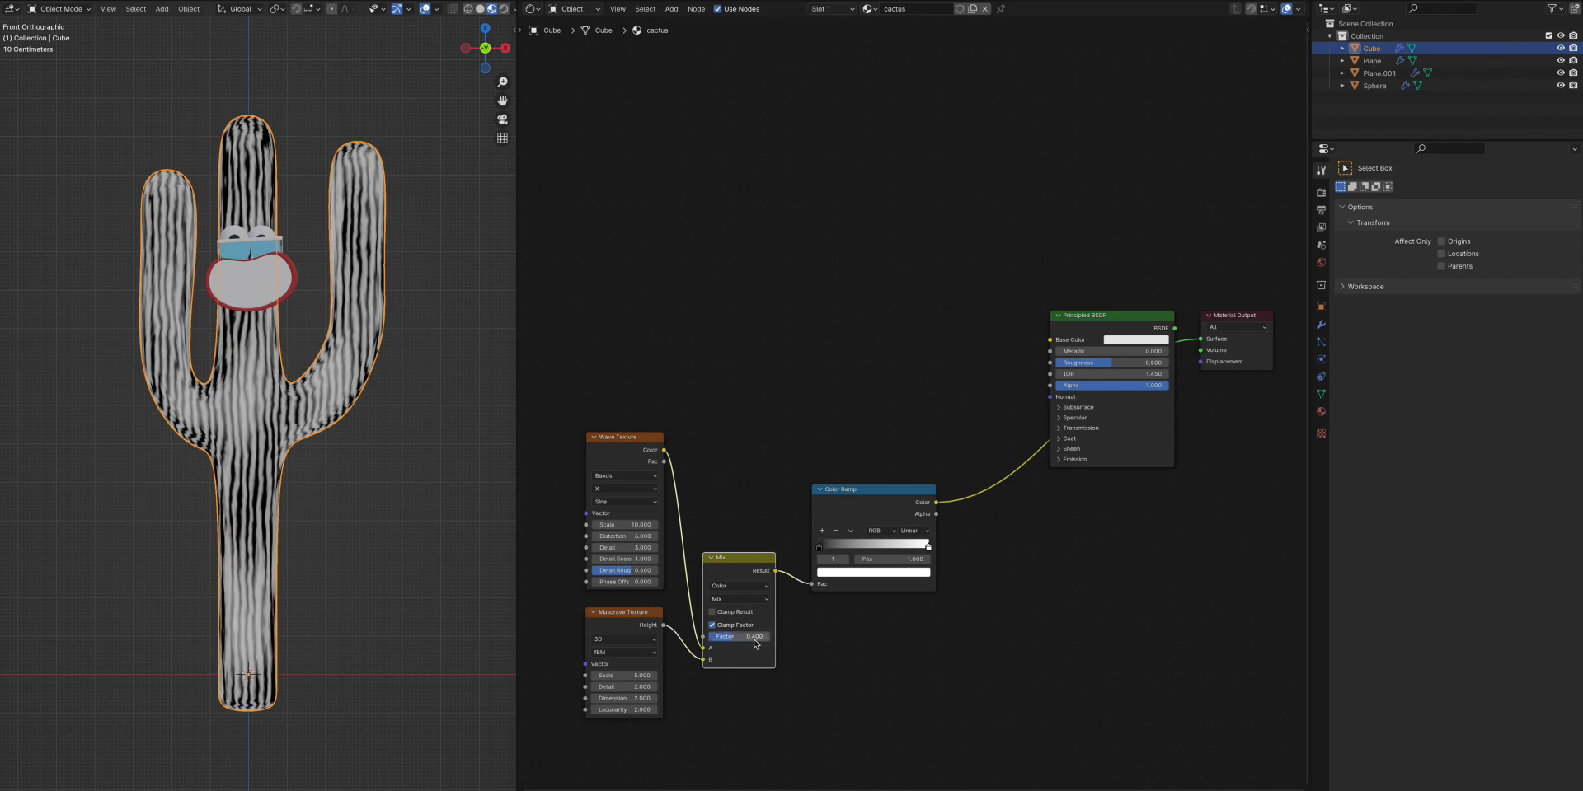
text(.3)
key(Return)
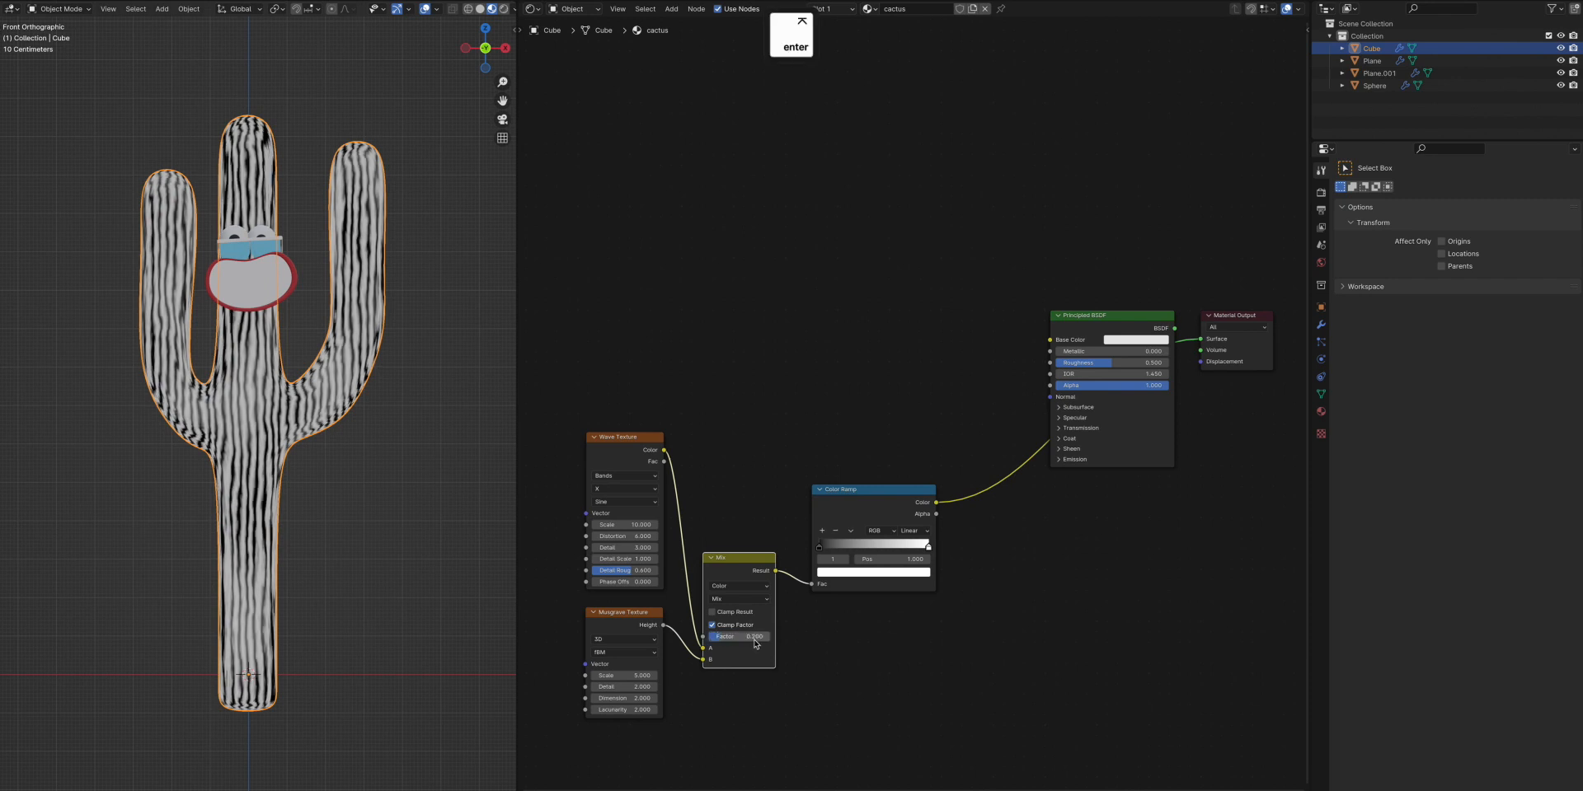
double_click(754, 641)
text(.)
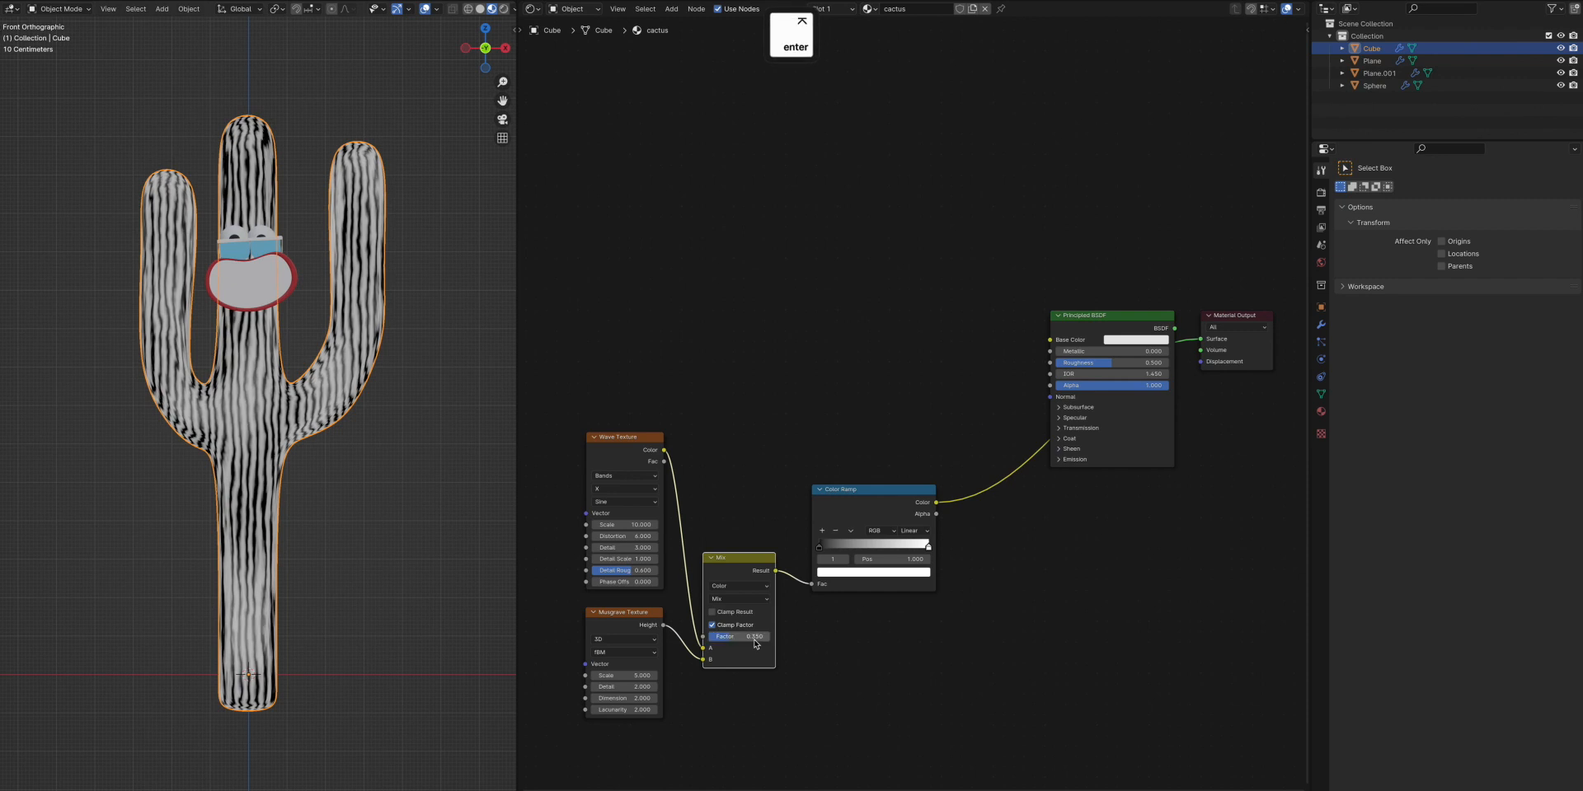
text(35)
key(Return)
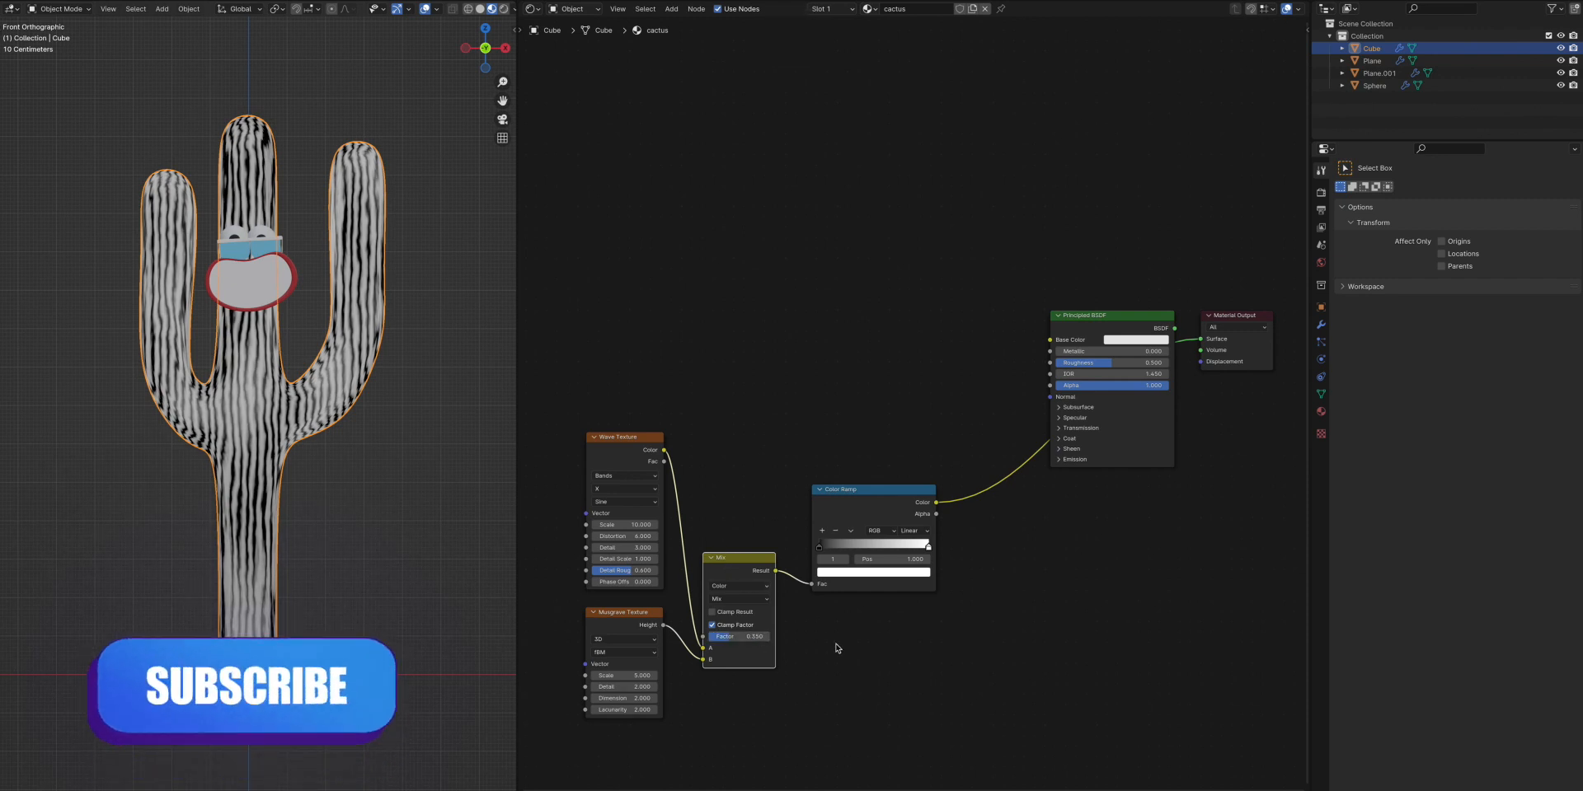
Add a Gradient Texture node in the free space above the Wave Texture
key(shift+a)
text(gra)
key(Return)
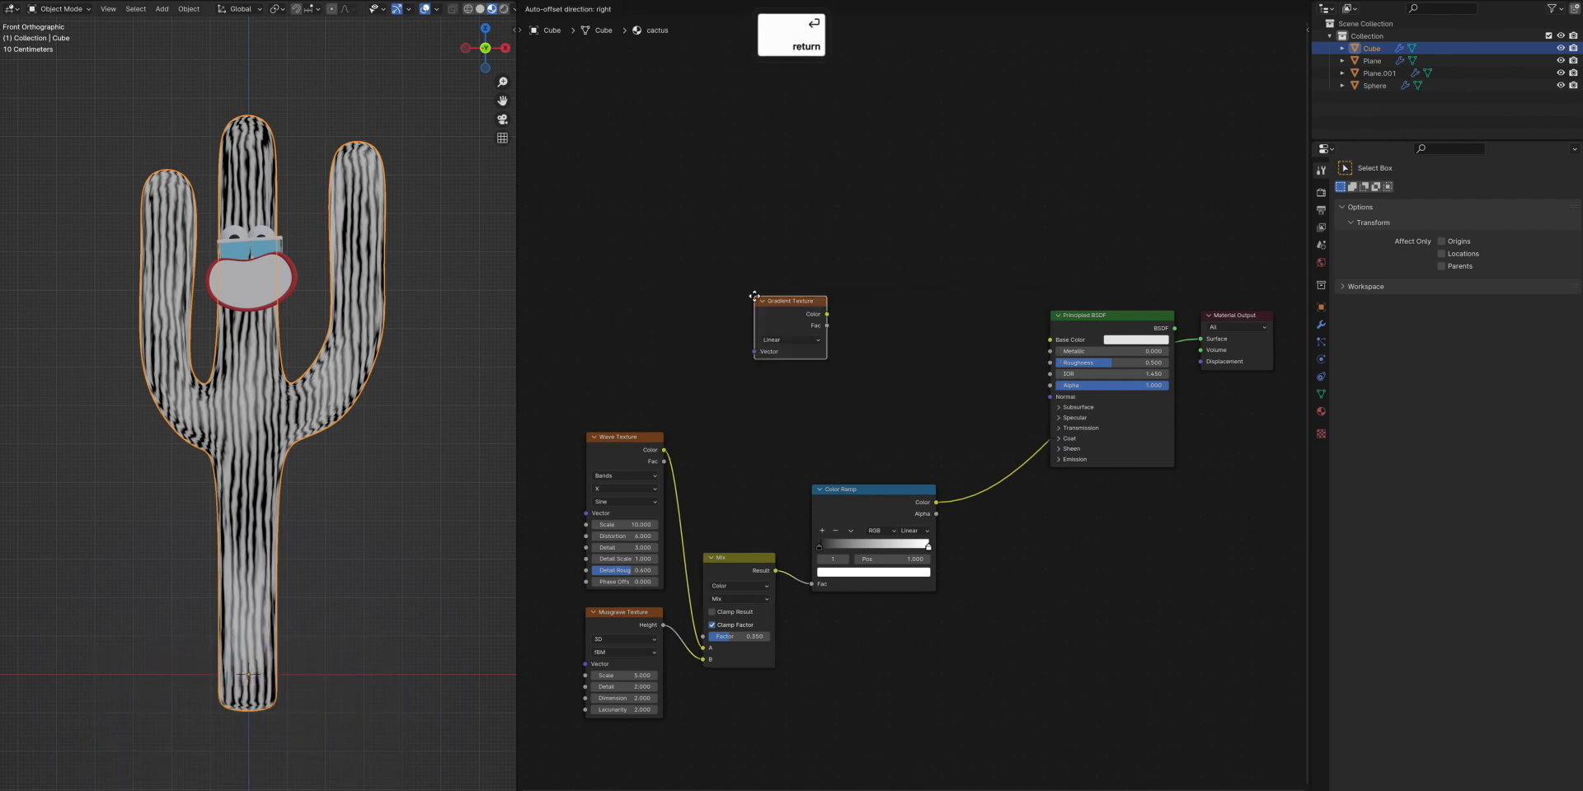
click(683, 239)
Feed the Gradient Texture's colour into a new Color Ramp and preview the ramp's output on the cactus
drag(764, 268, 806, 293)
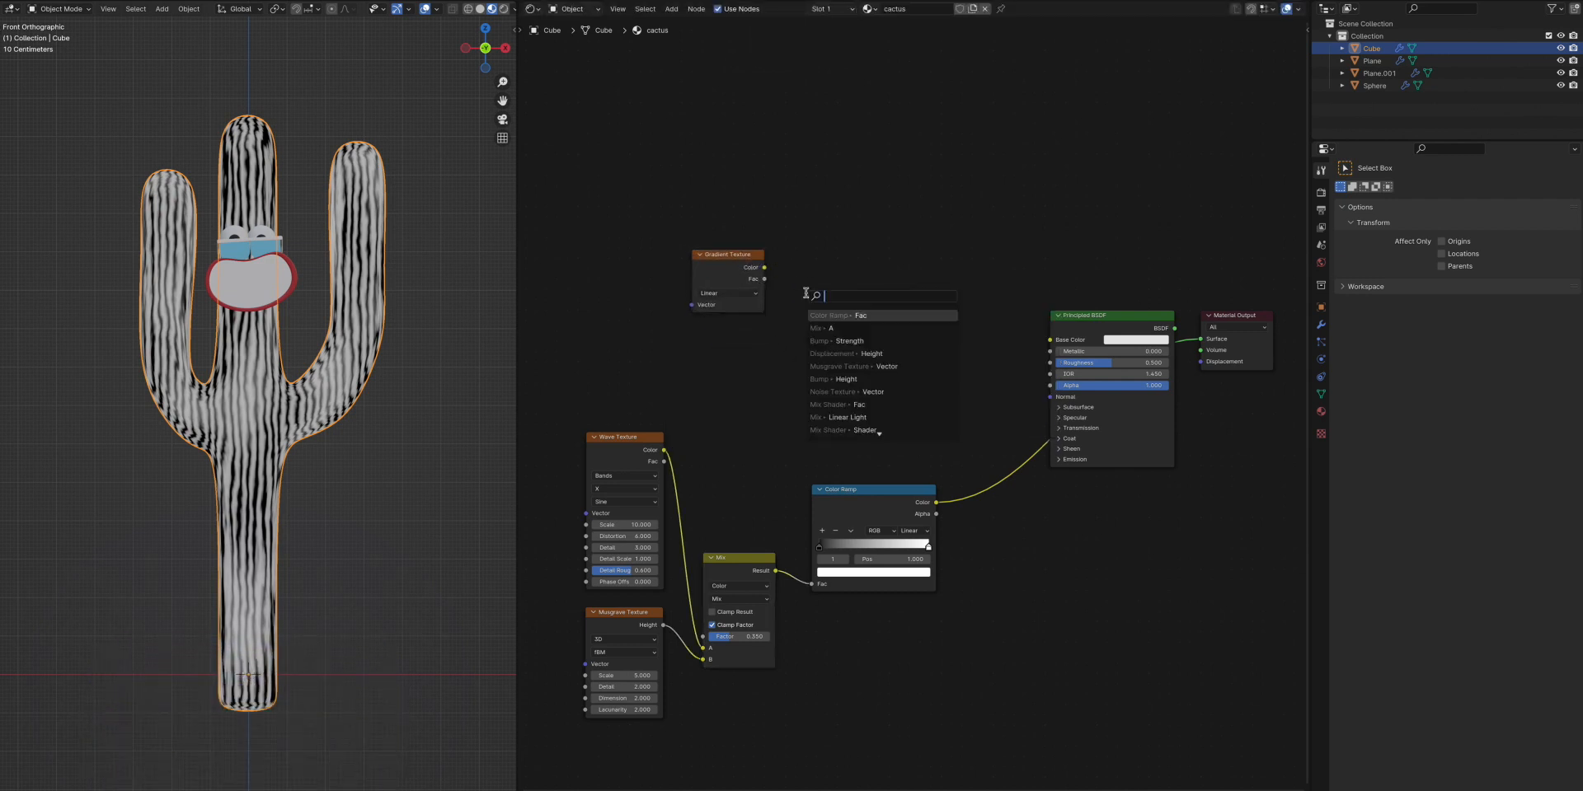
text(col)
key(Return)
click(803, 266)
drag(923, 272, 1050, 339)
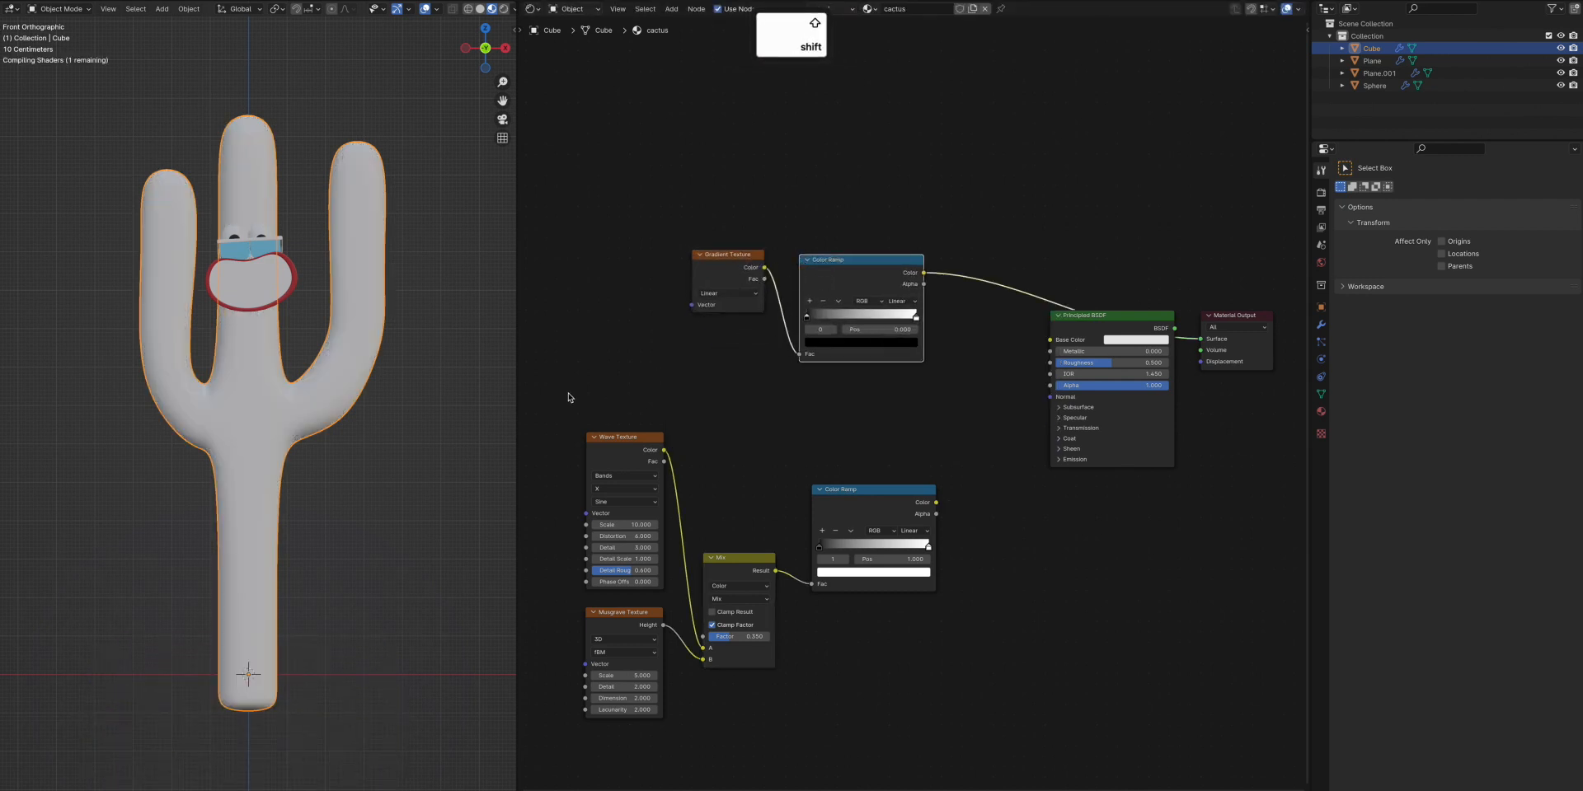
Add linked Texture Coordinate and Mapping nodes in front of the Gradient Texture and position them above the Wave Texture
click(725, 285)
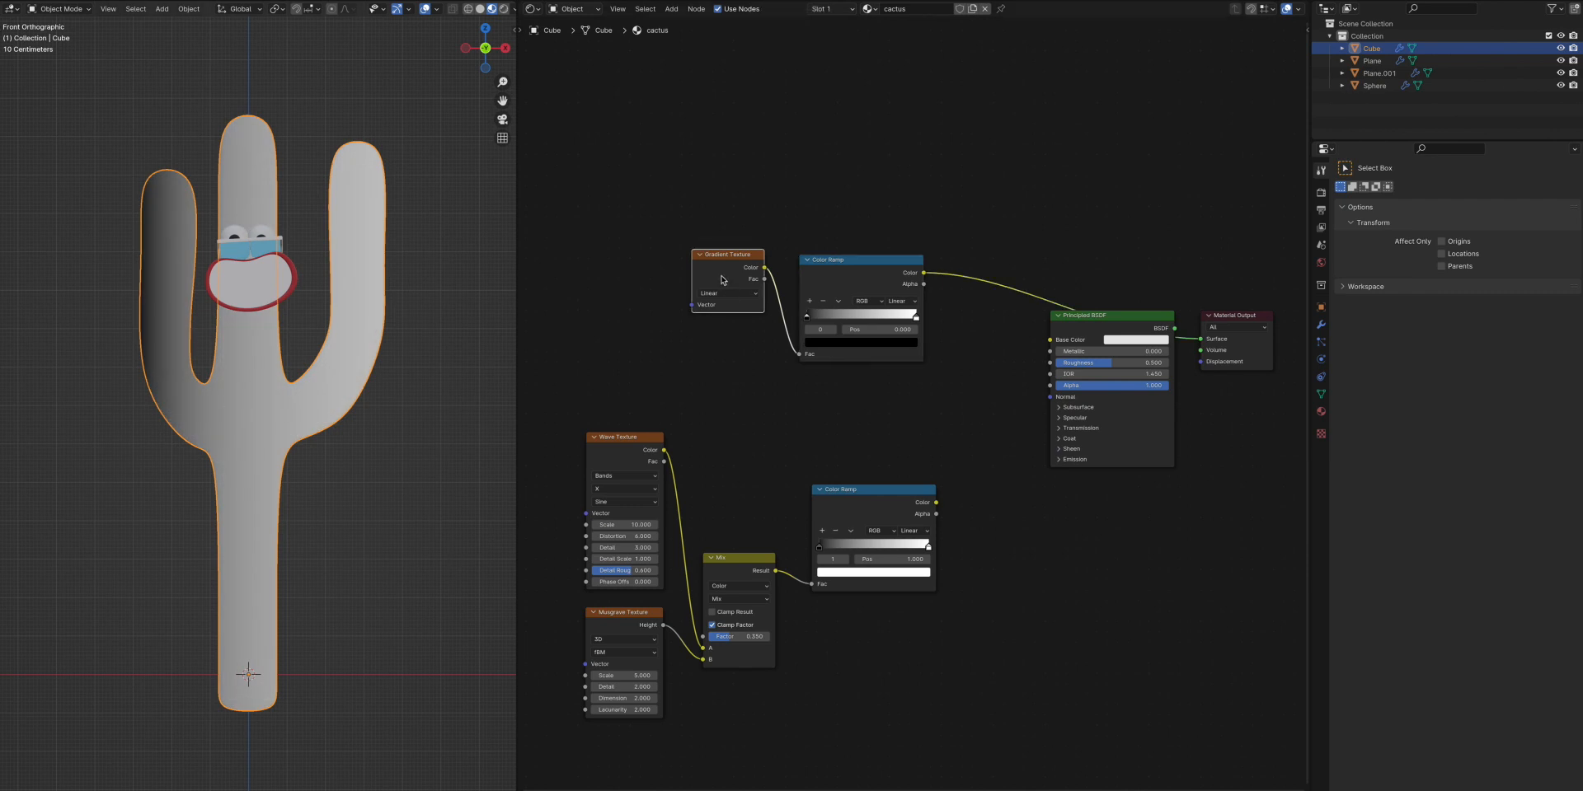
key(ctrl+t)
key(g)
click(694, 337)
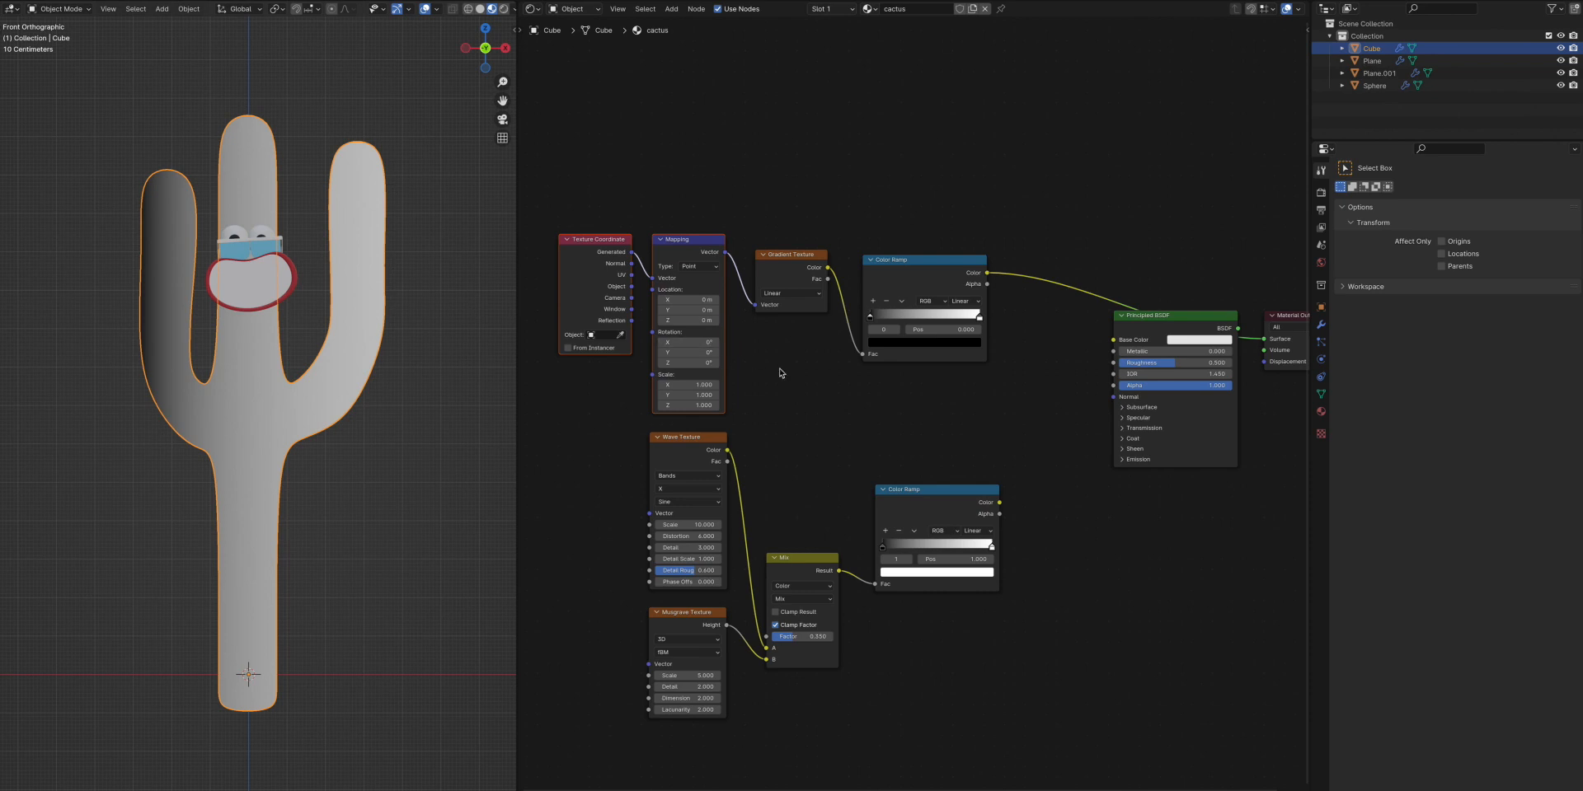
Rotate the gradient's mapping 90° around Y and move its Color Ramp's black stop slightly inward
key(Return)
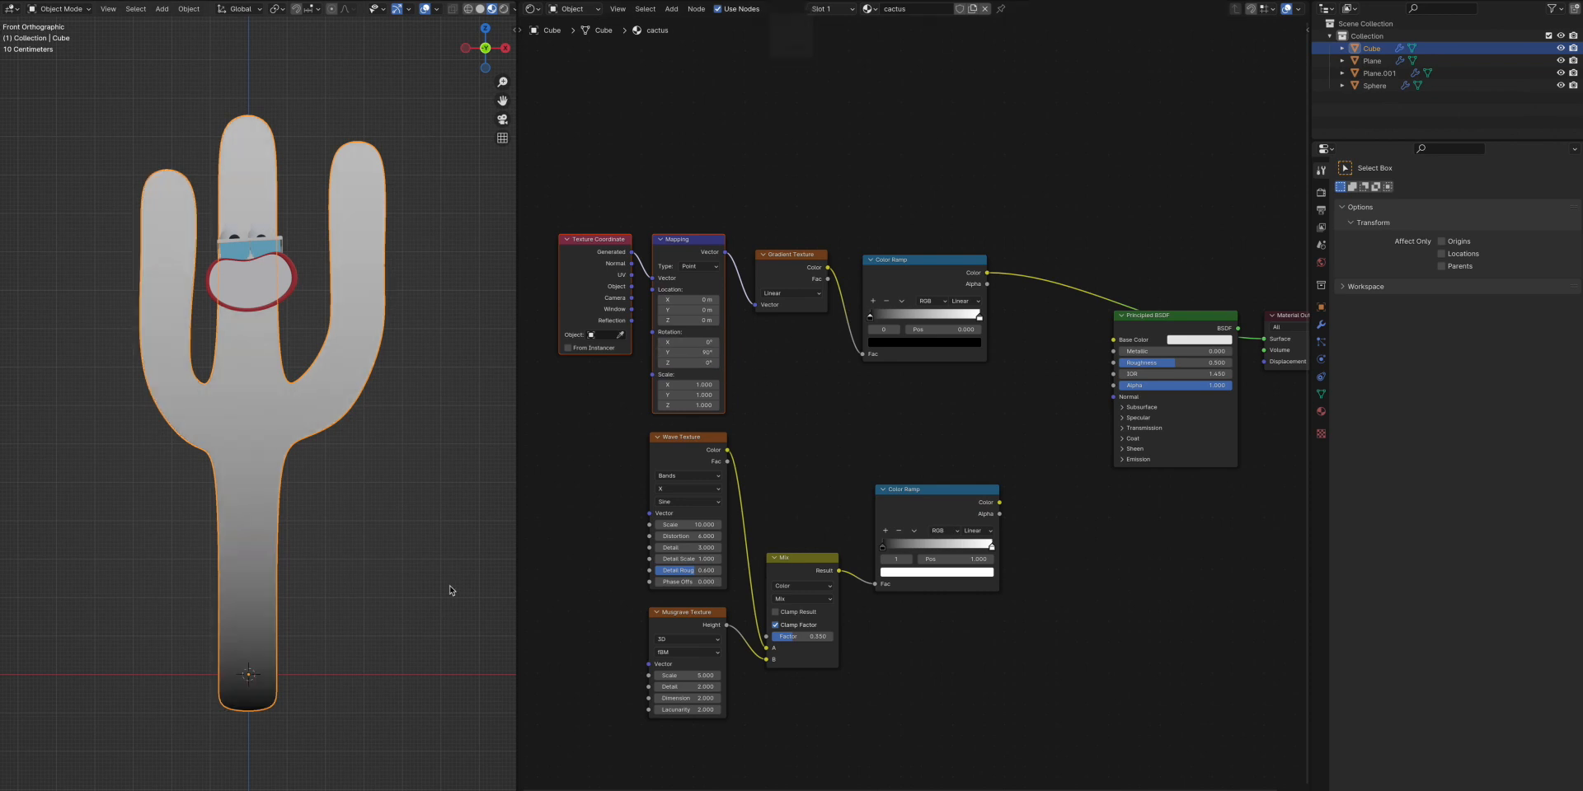
mouse_move(872, 321)
mouse_down()
mouse_move(909, 322)
mouse_move(889, 323)
mouse_up()
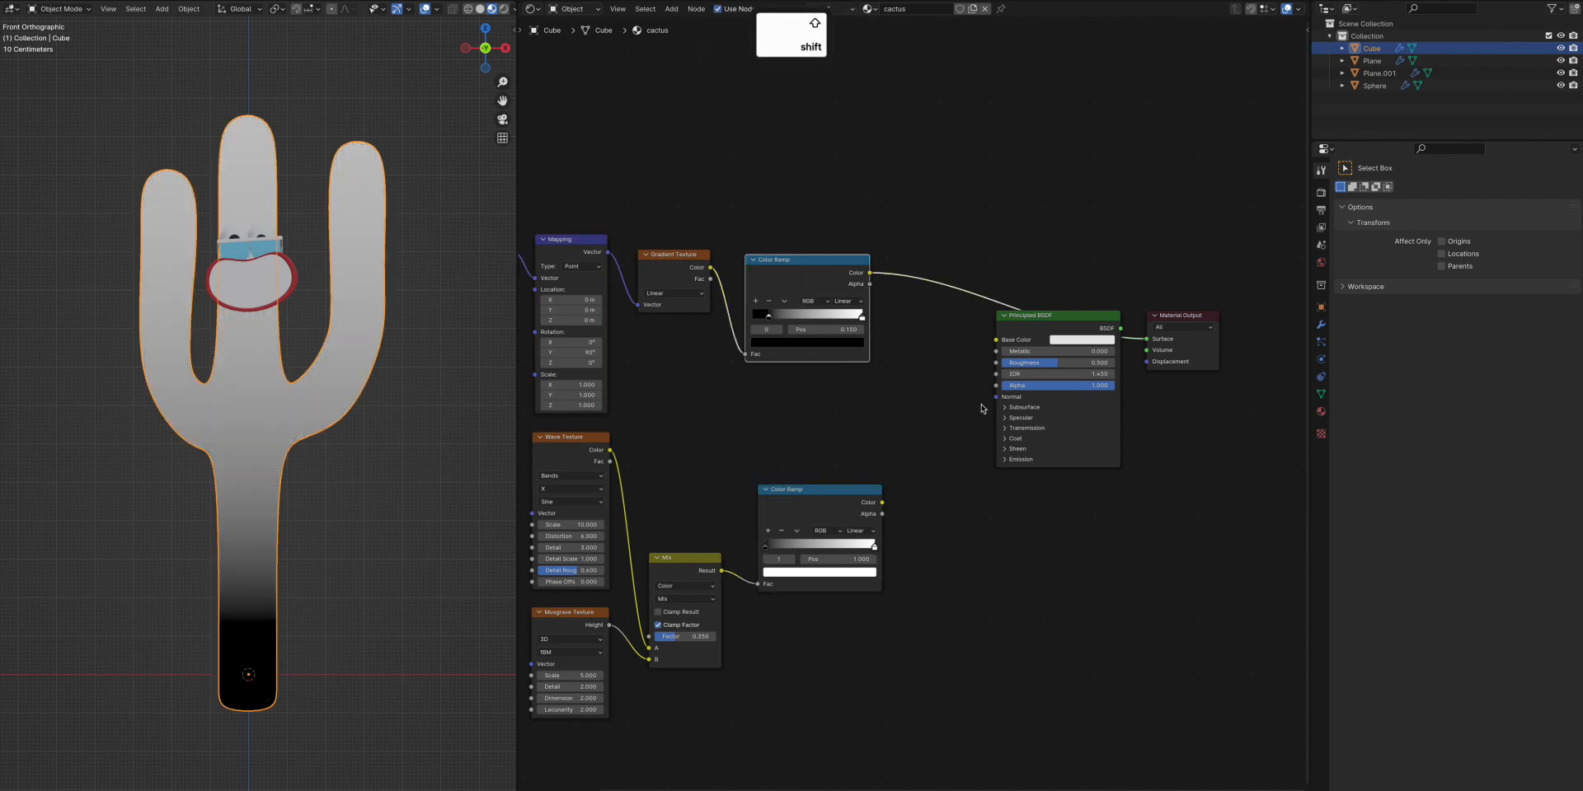
Add a Mix Color node that takes the gradient ramp's colour as A and the stripe ramp's colour as B
drag(870, 272, 893, 406)
text(mix)
key(Return)
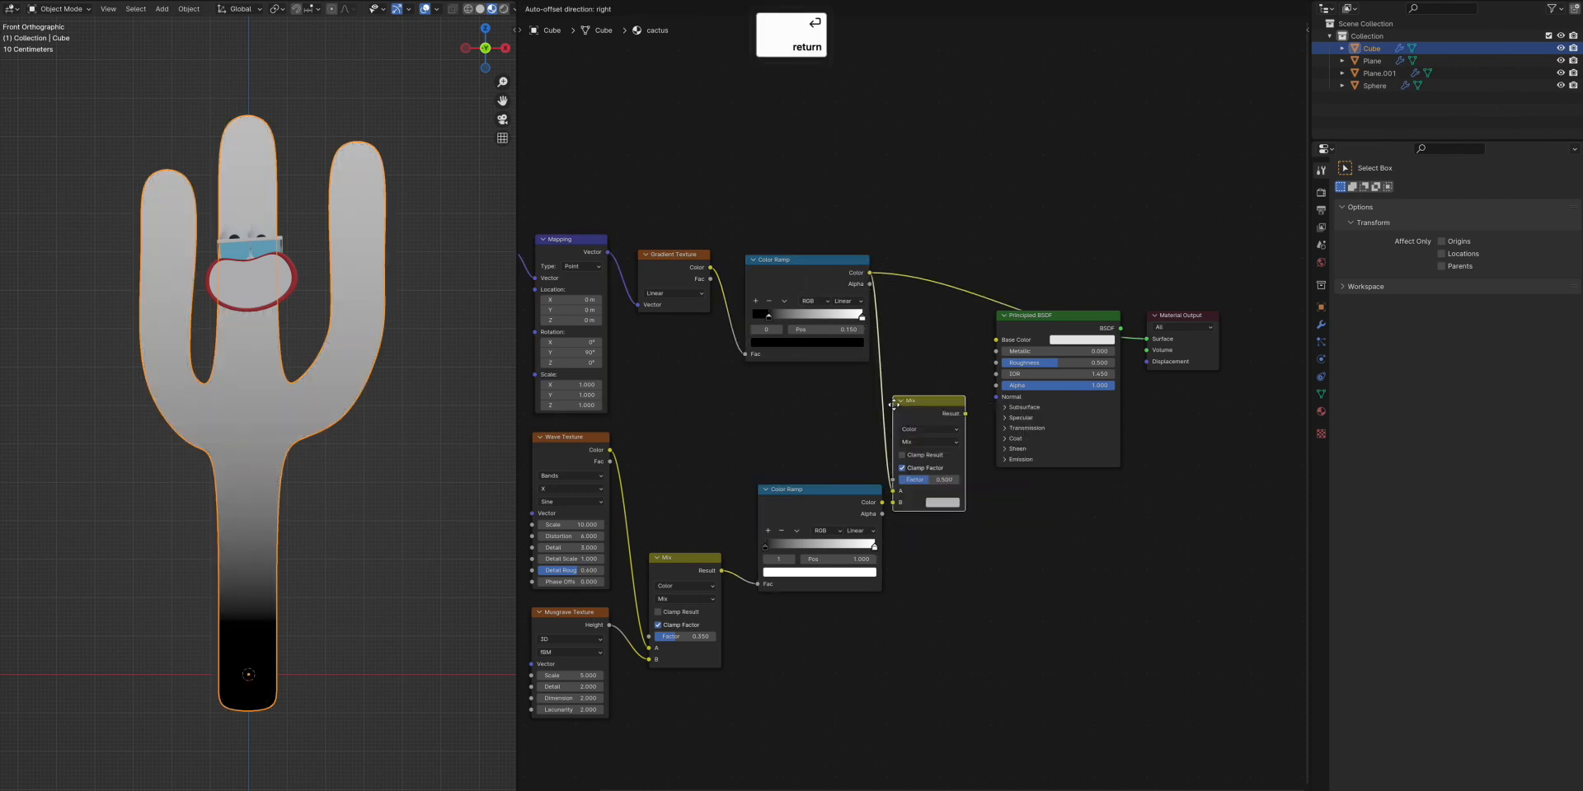
click(899, 366)
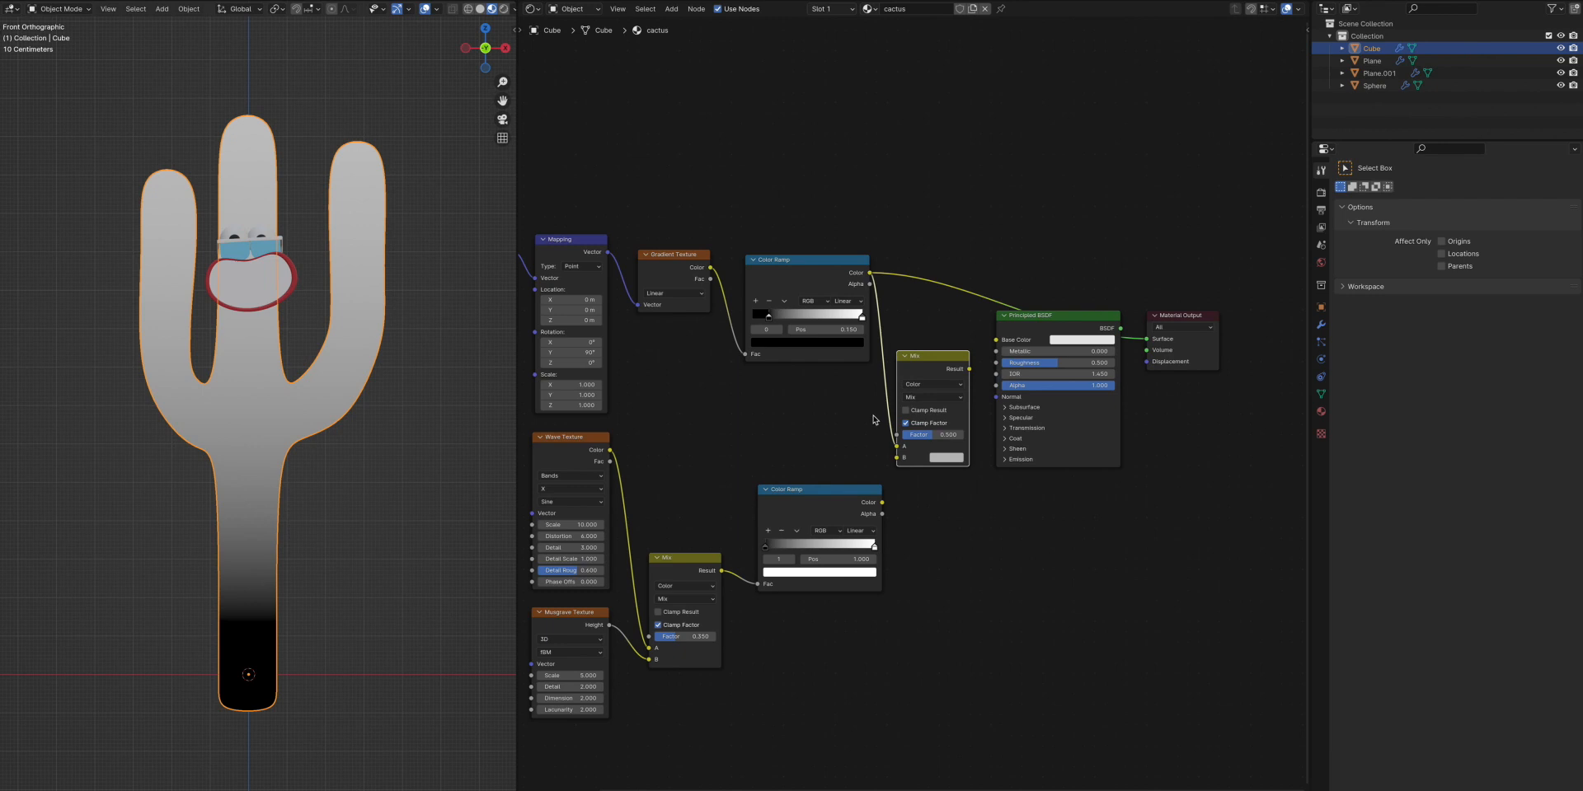
drag(883, 504, 897, 456)
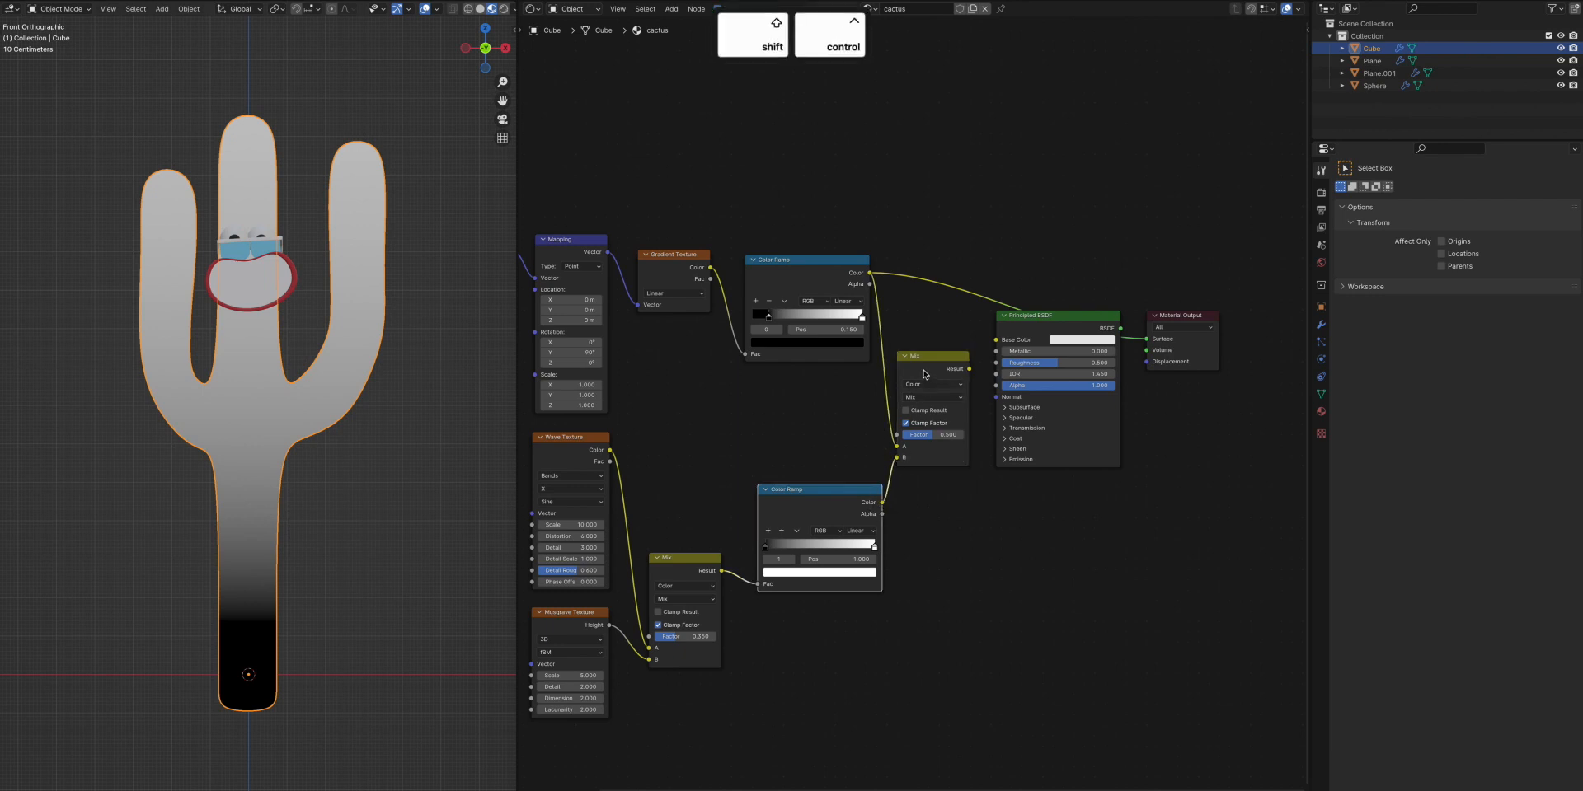
Preview the new Mix node on the cactus and set its blend mode to Multiply with a factor of about 0.63
ctrl+shift+click(925, 374)
click(1013, 402)
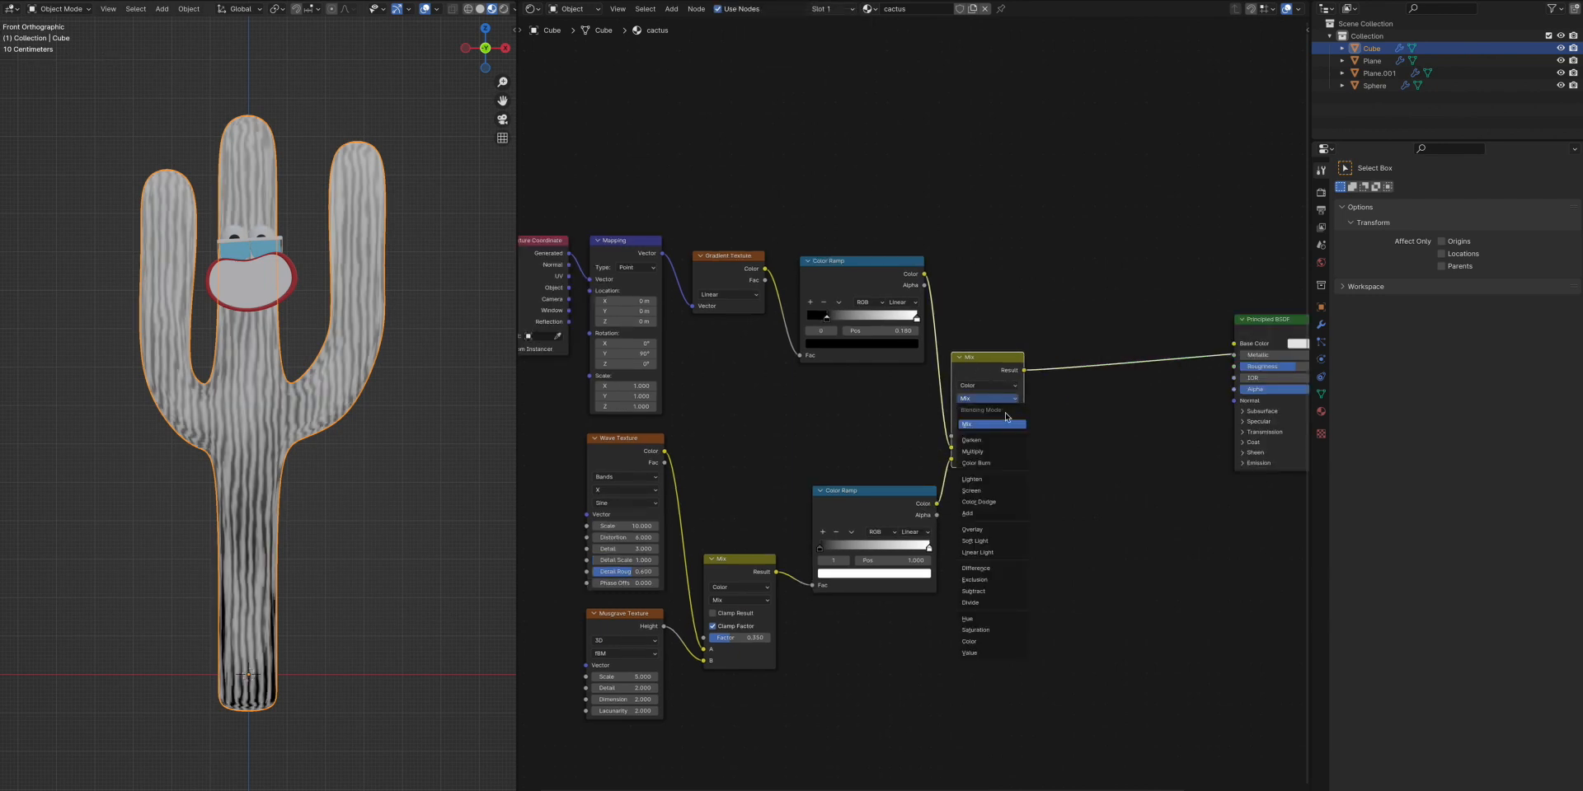
click(986, 452)
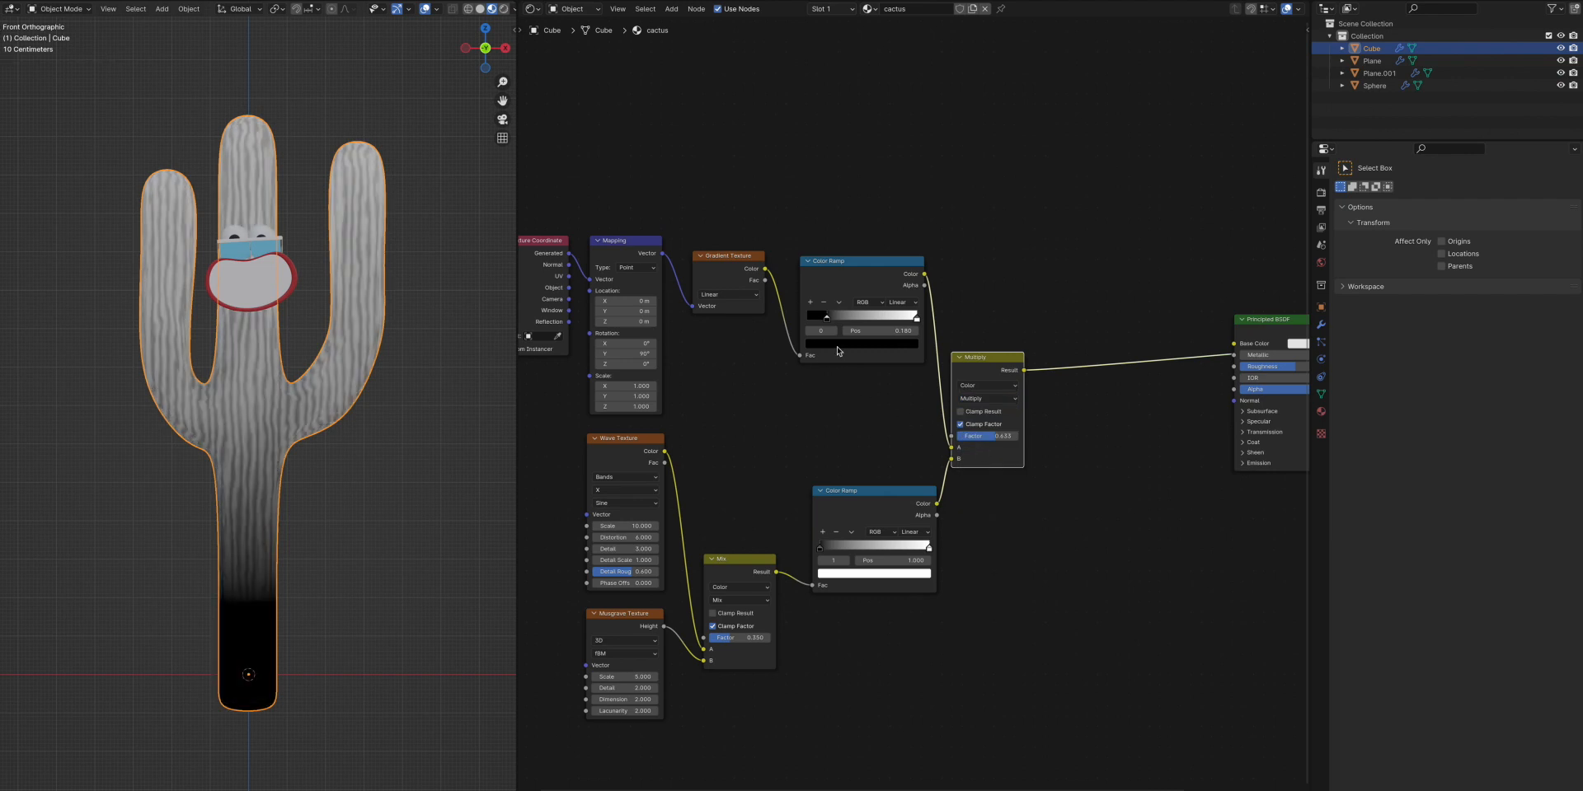
Move the black stop of the gradient's Color Ramp to position 0.077
drag(827, 322, 816, 321)
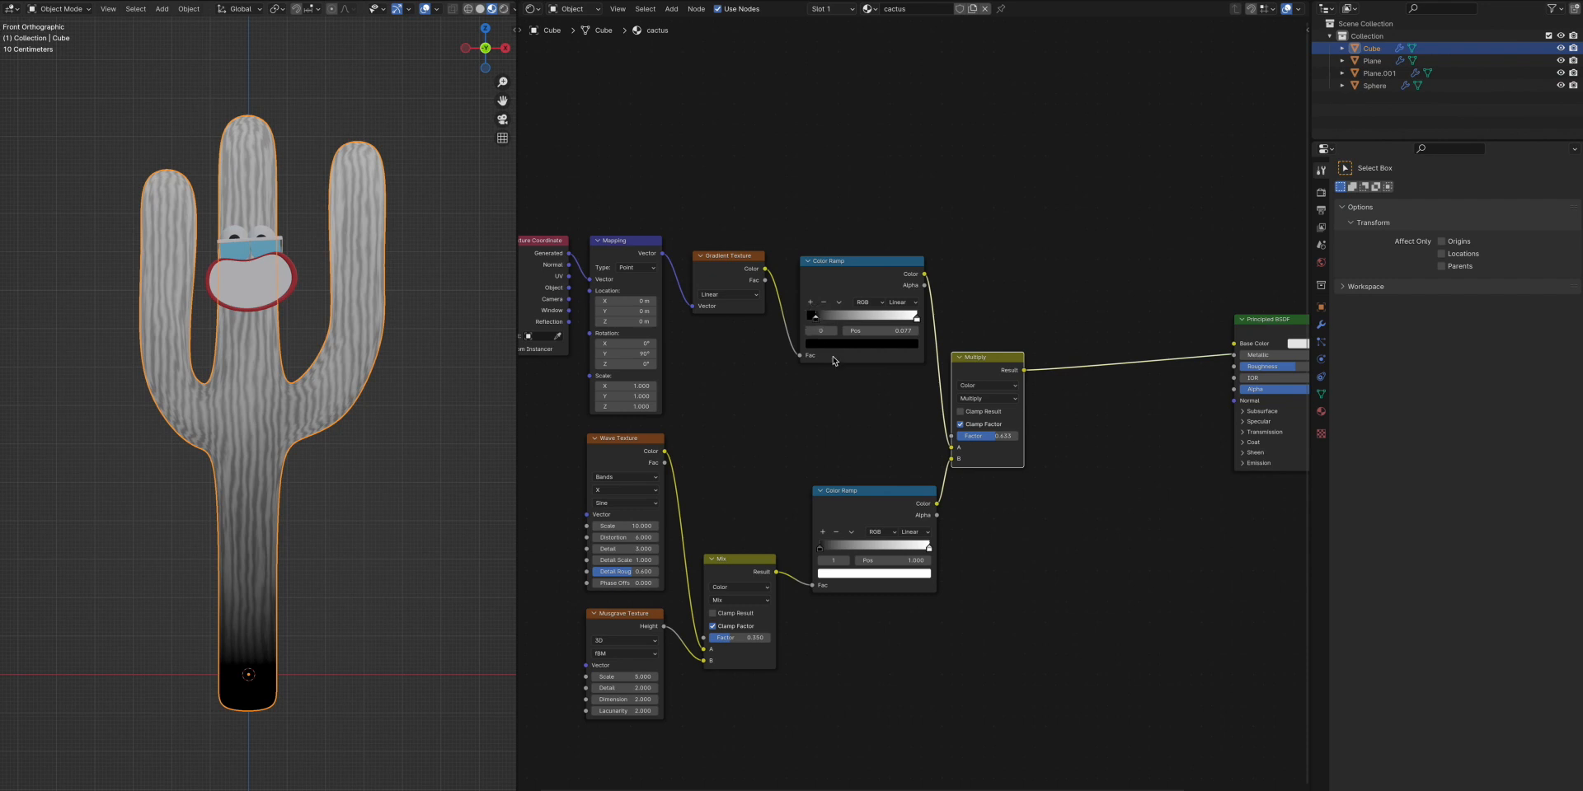
click(1062, 499)
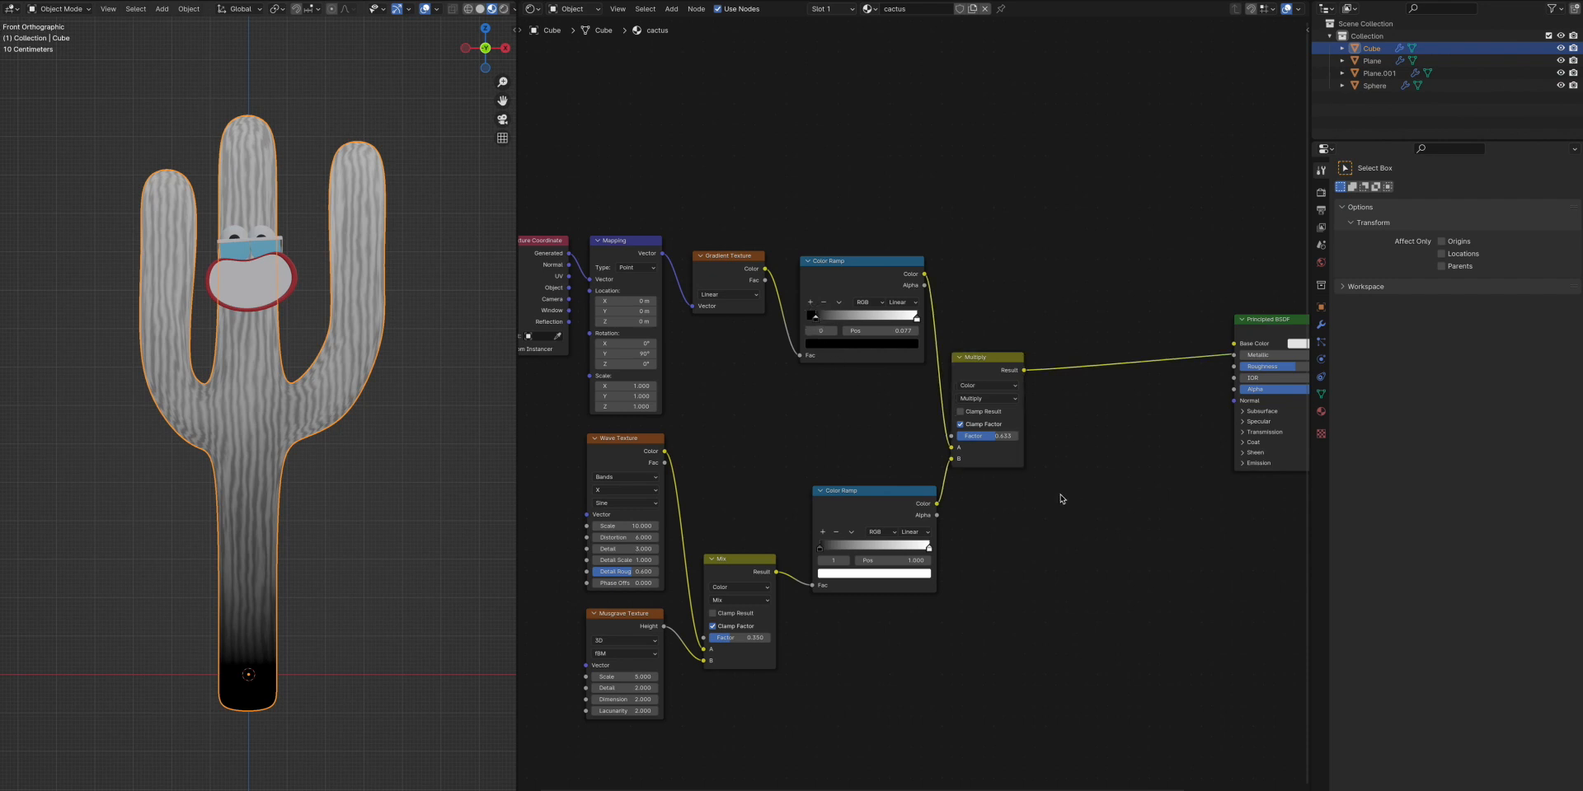
Feed the Multiply node's result into a new Color Ramp and preview the ramp's output on the cactus
scroll(1061, 498, right, 4)
drag(889, 370, 939, 330)
text(col)
key(Return)
click(925, 406)
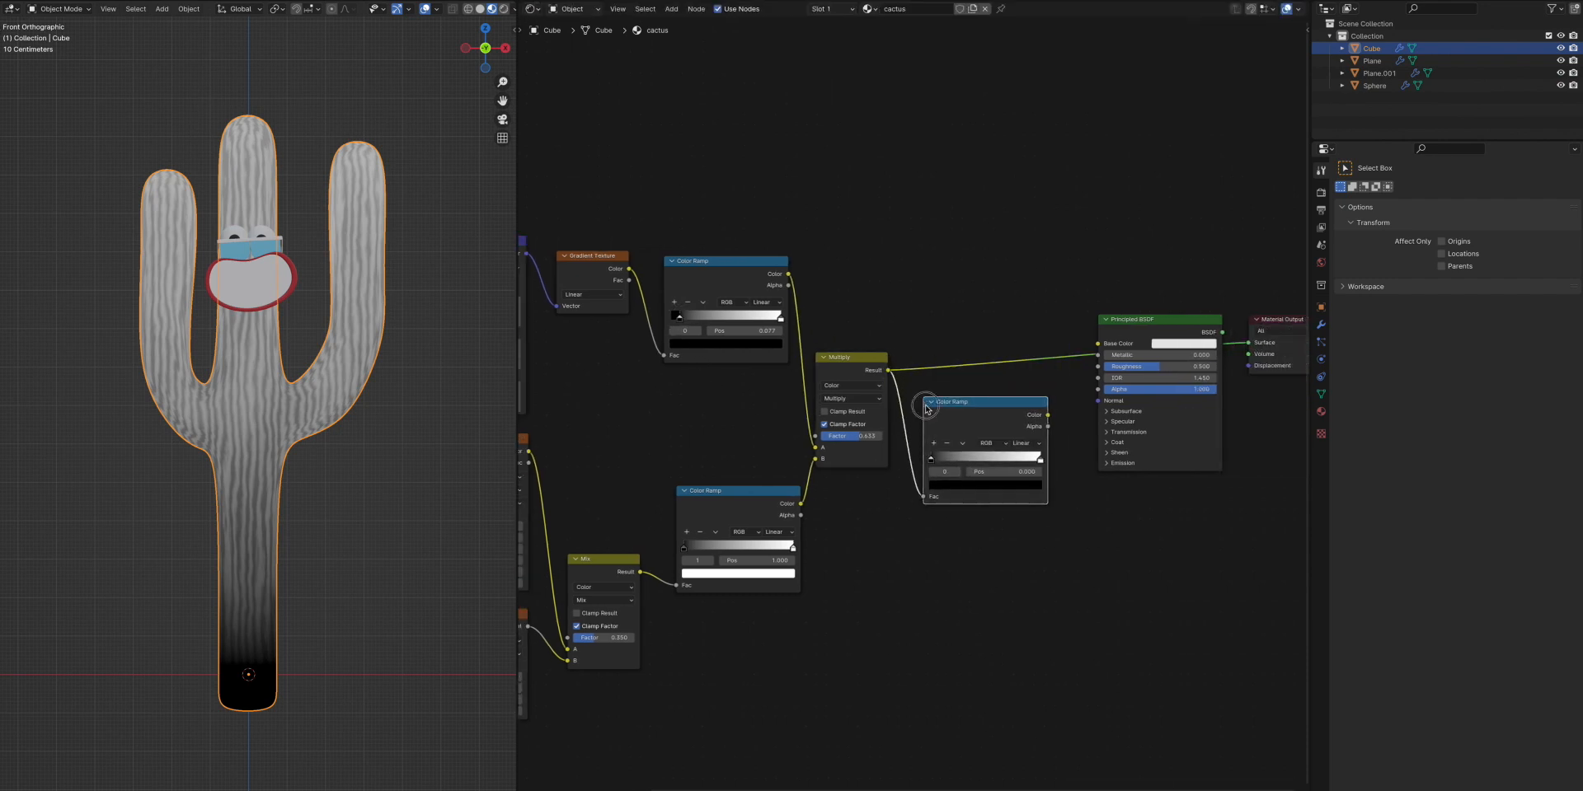
ctrl+shift+click(954, 434)
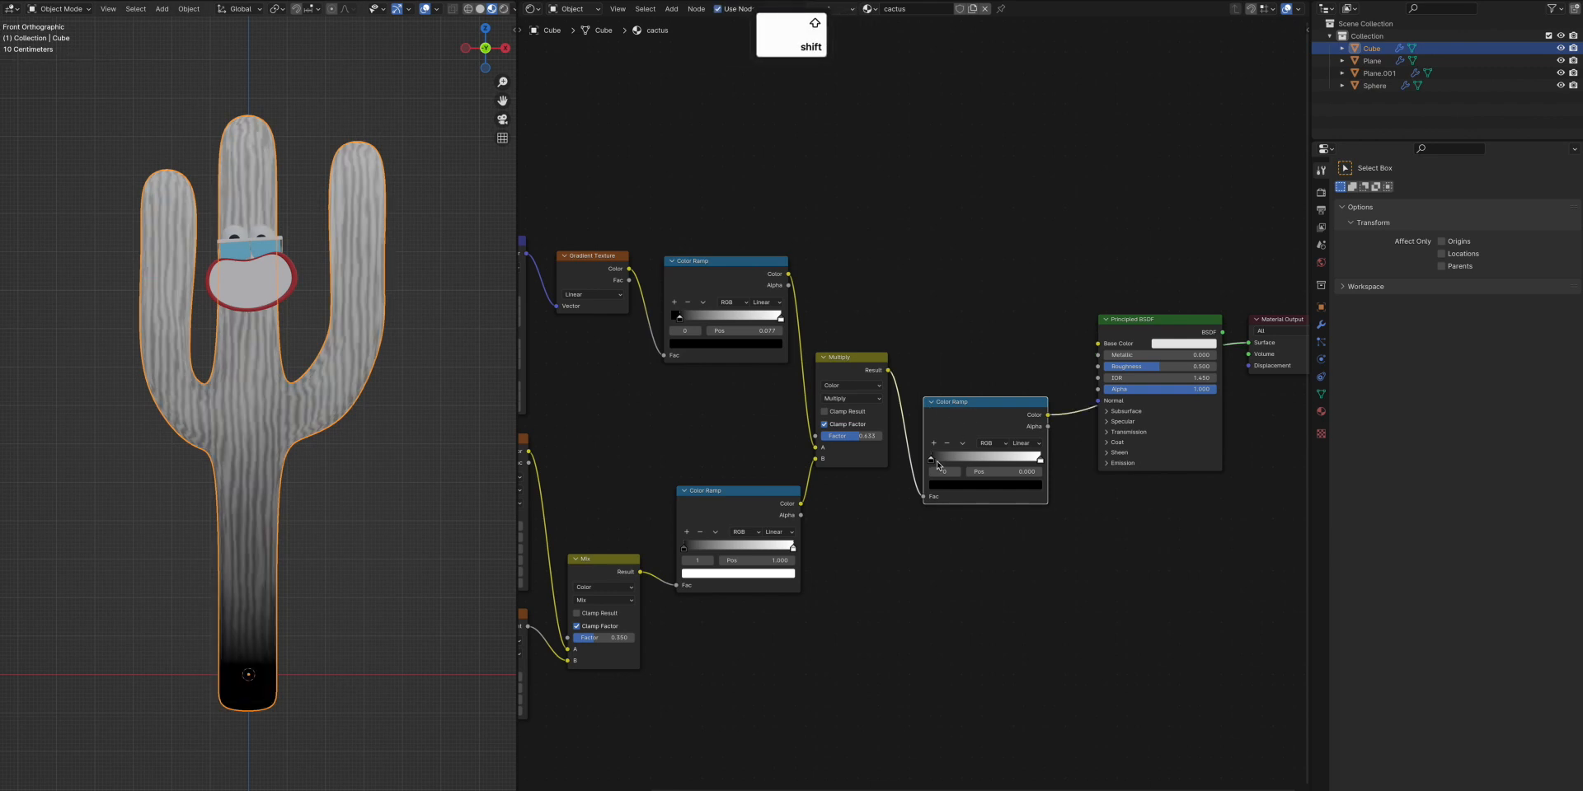
In the new Color Ramp, move the black stop to about 0.057 and the white stop to just past the middle
drag(931, 462, 942, 463)
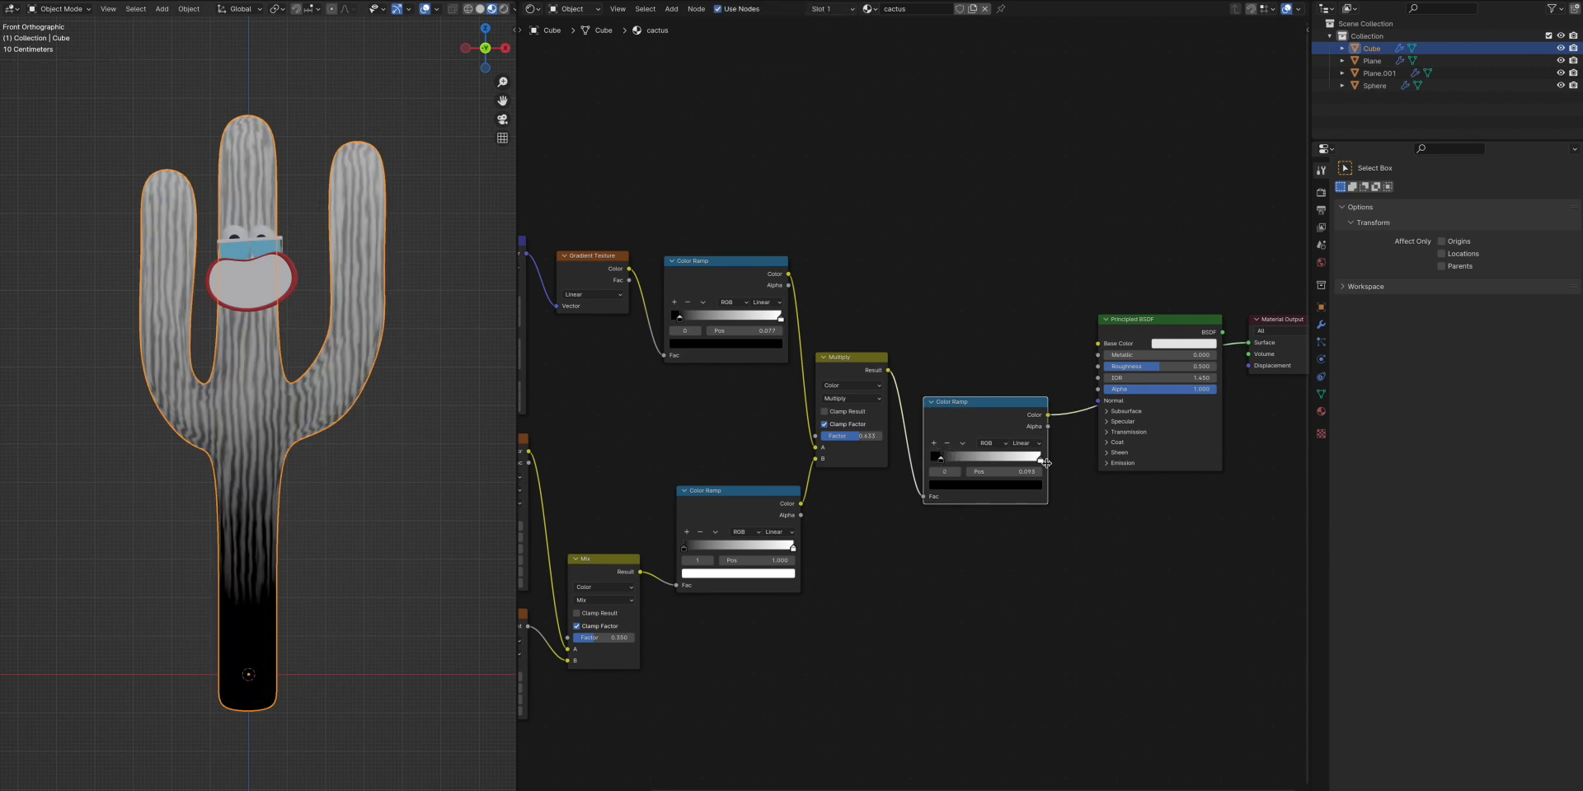
drag(1044, 462, 1046, 463)
drag(1041, 463, 938, 463)
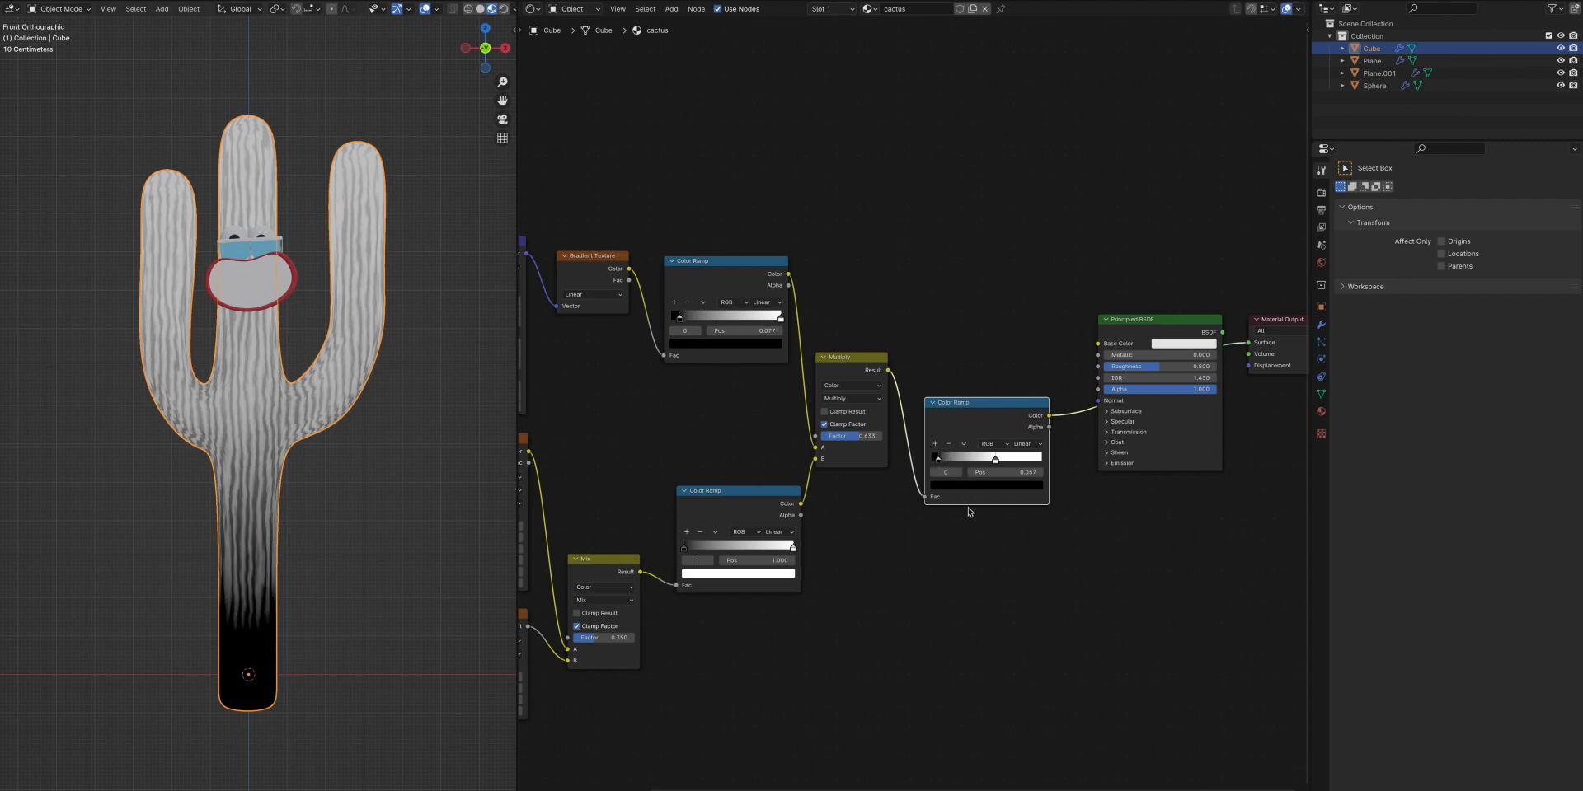
Move the Principled BSDF and Material Output nodes together away from the Color Ramp to make room between them
middle_drag(1105, 488, 959, 488)
click(1012, 318)
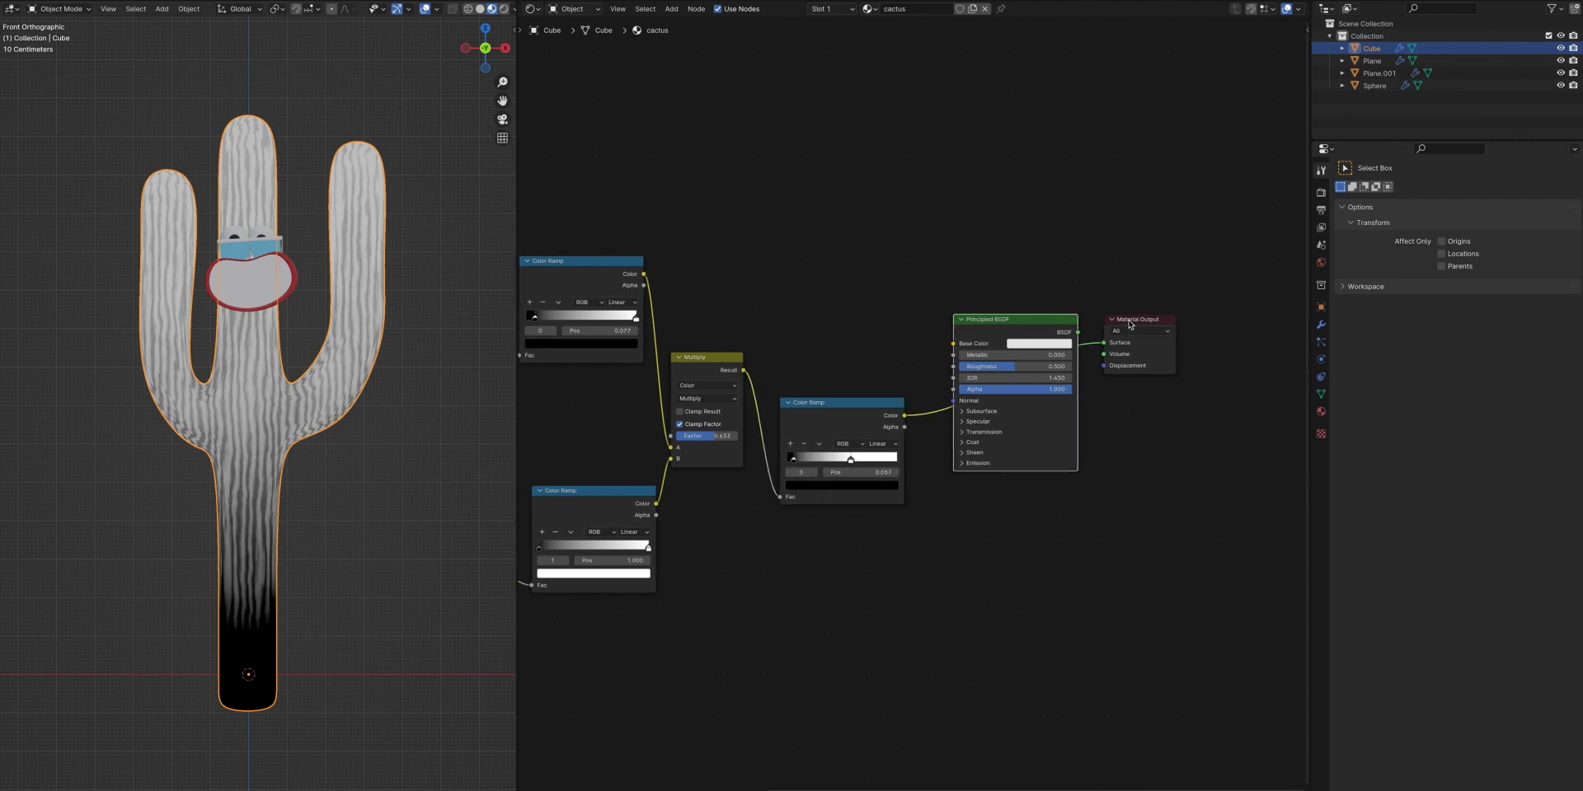
shift+click(1129, 324)
key(g)
click(1186, 436)
click(992, 506)
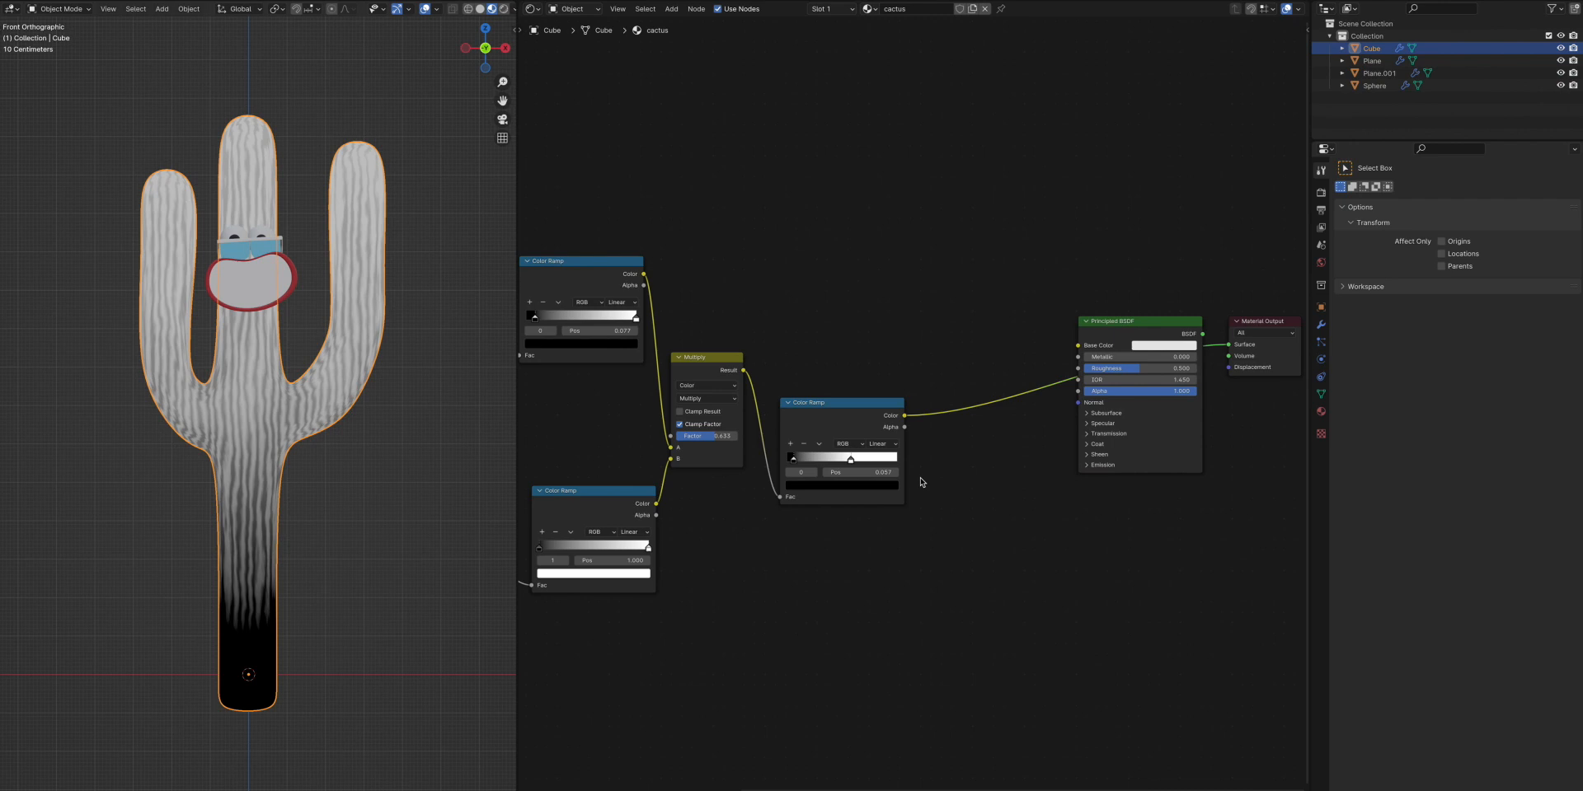
Add a Mix Color node after the last Color Ramp and connect the ramp's colour to its Factor input
drag(944, 365, 945, 364)
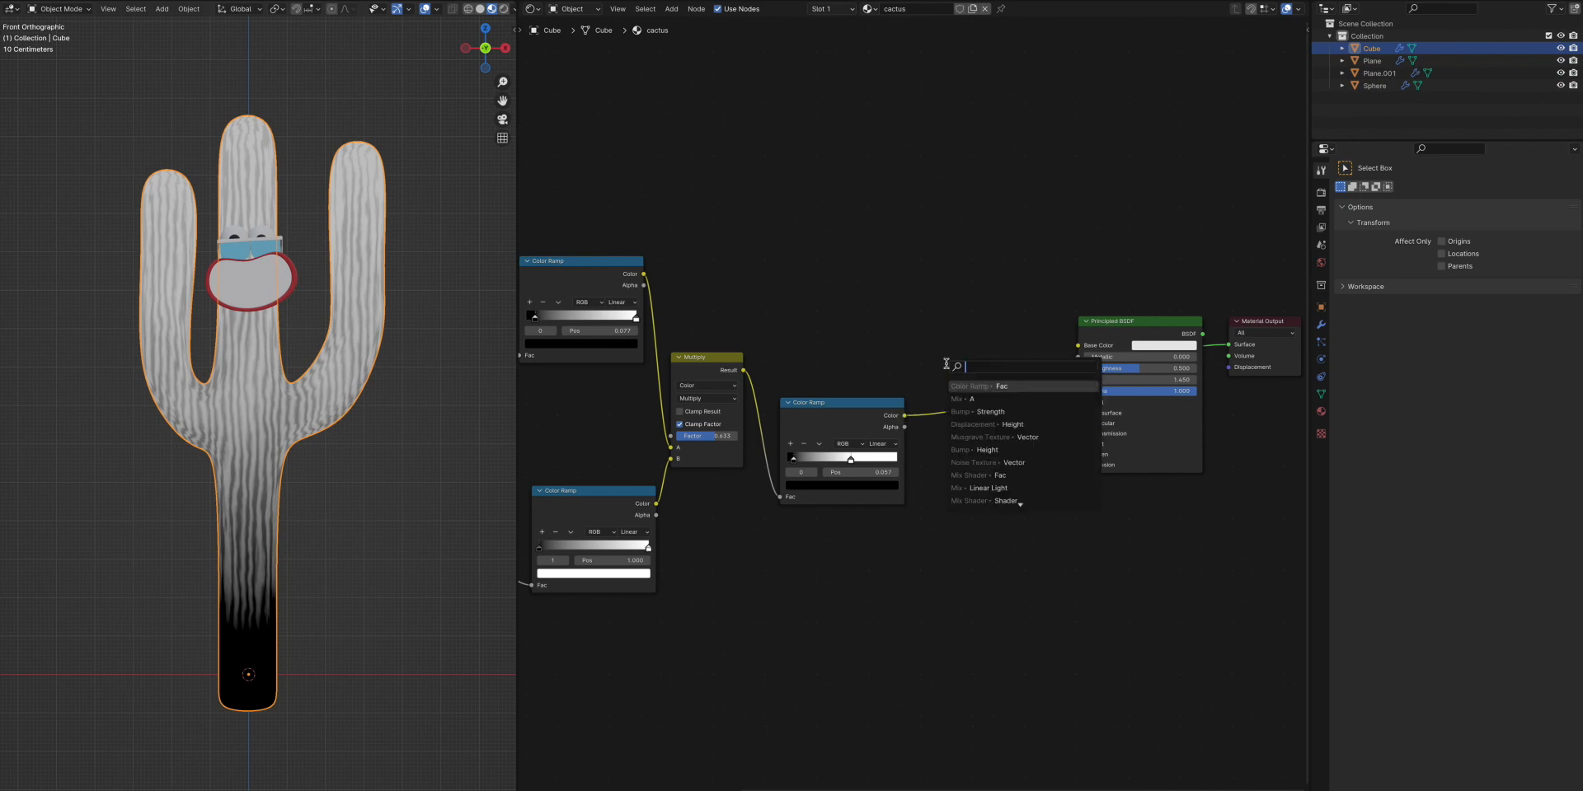
text(mix)
key(Return)
click(949, 447)
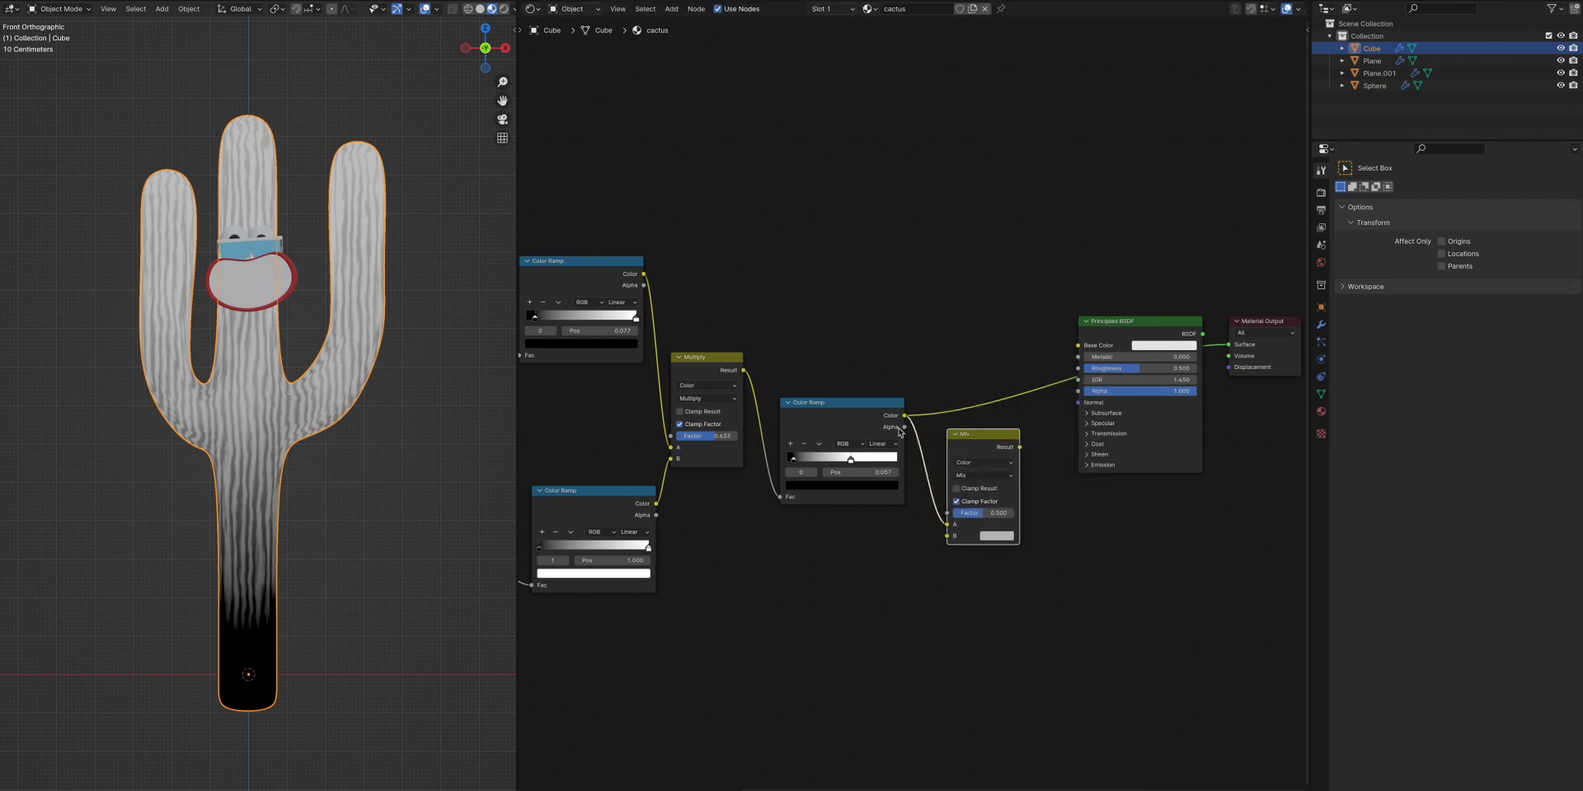
drag(947, 525, 947, 514)
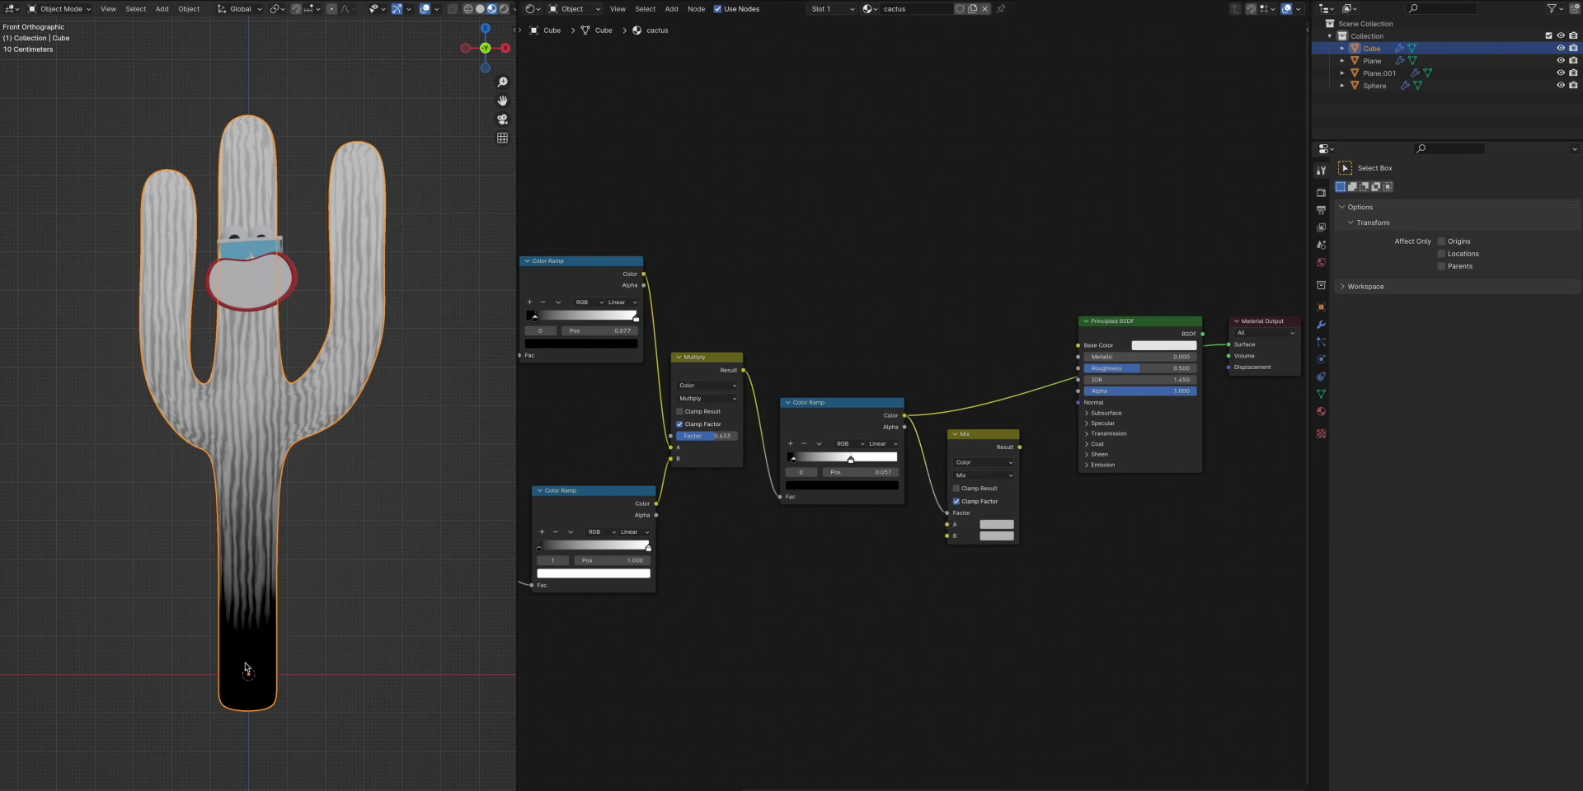
Set the Mix node's A colour to hex 3F3800 and preview the node on the cactus
click(997, 525)
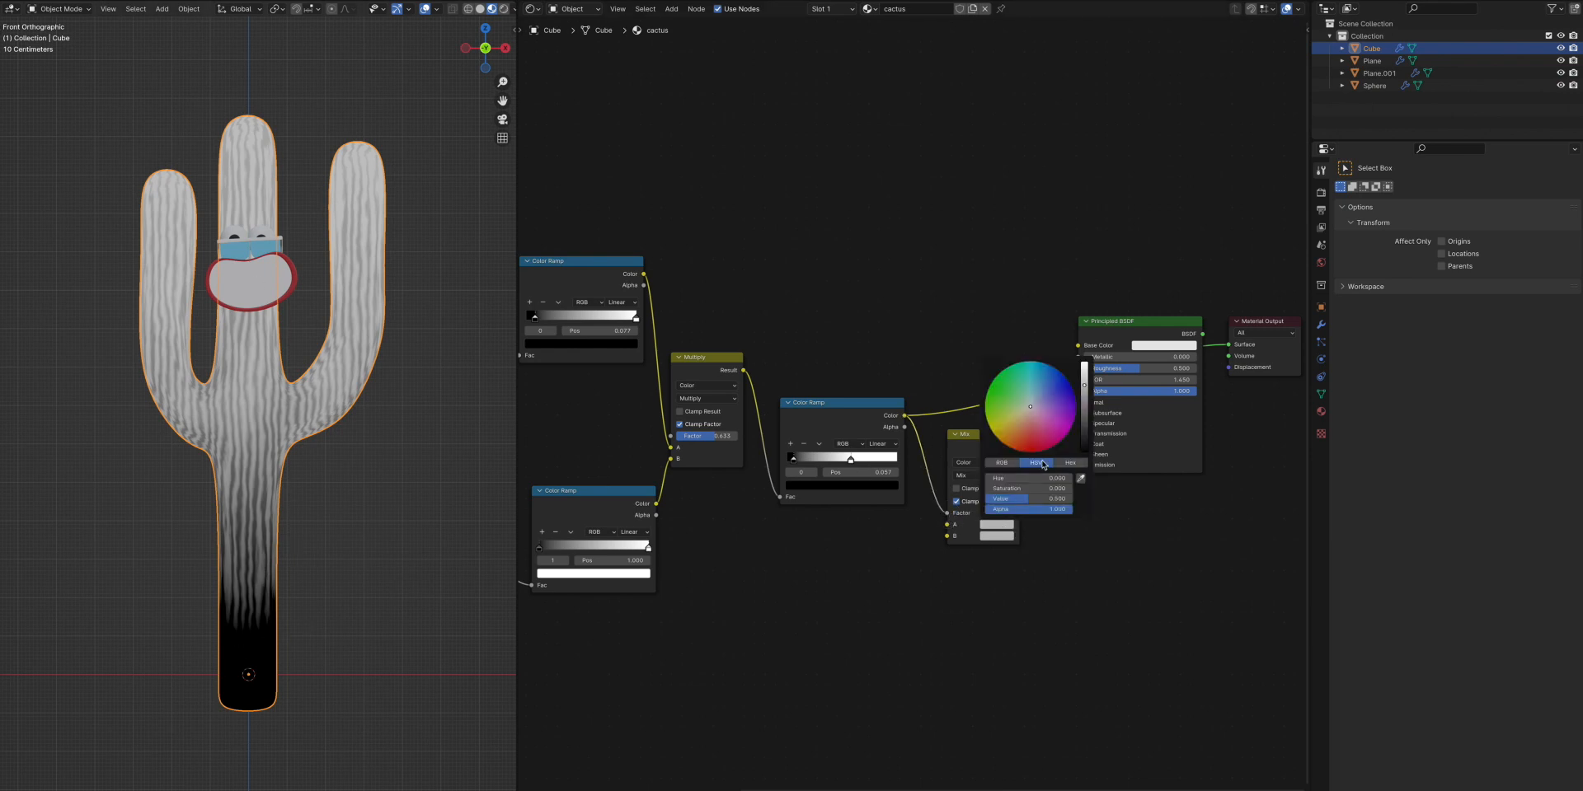
click(1070, 463)
click(1022, 478)
text(3f3800)
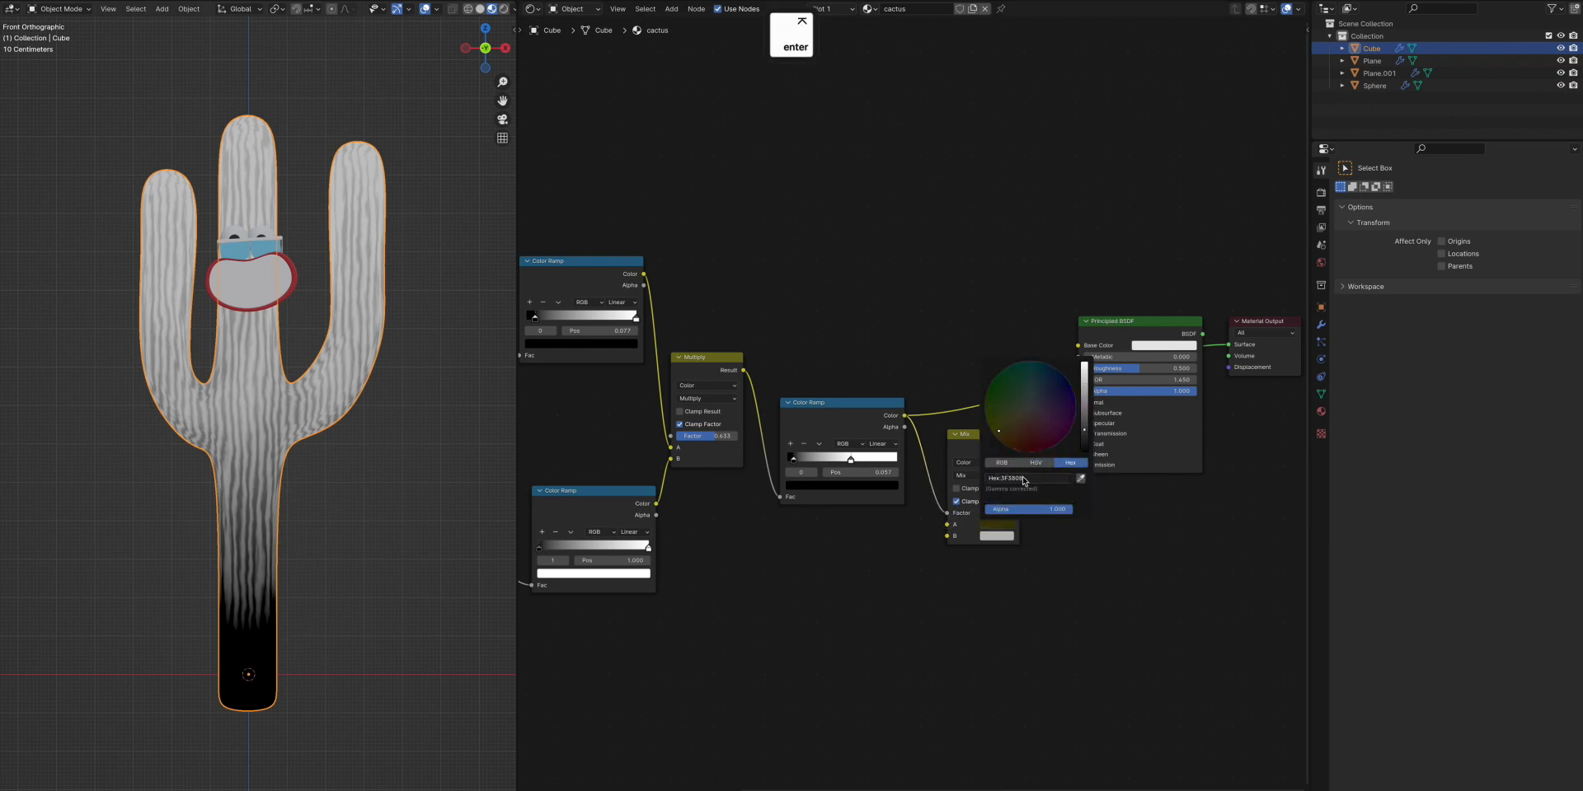
key(Return)
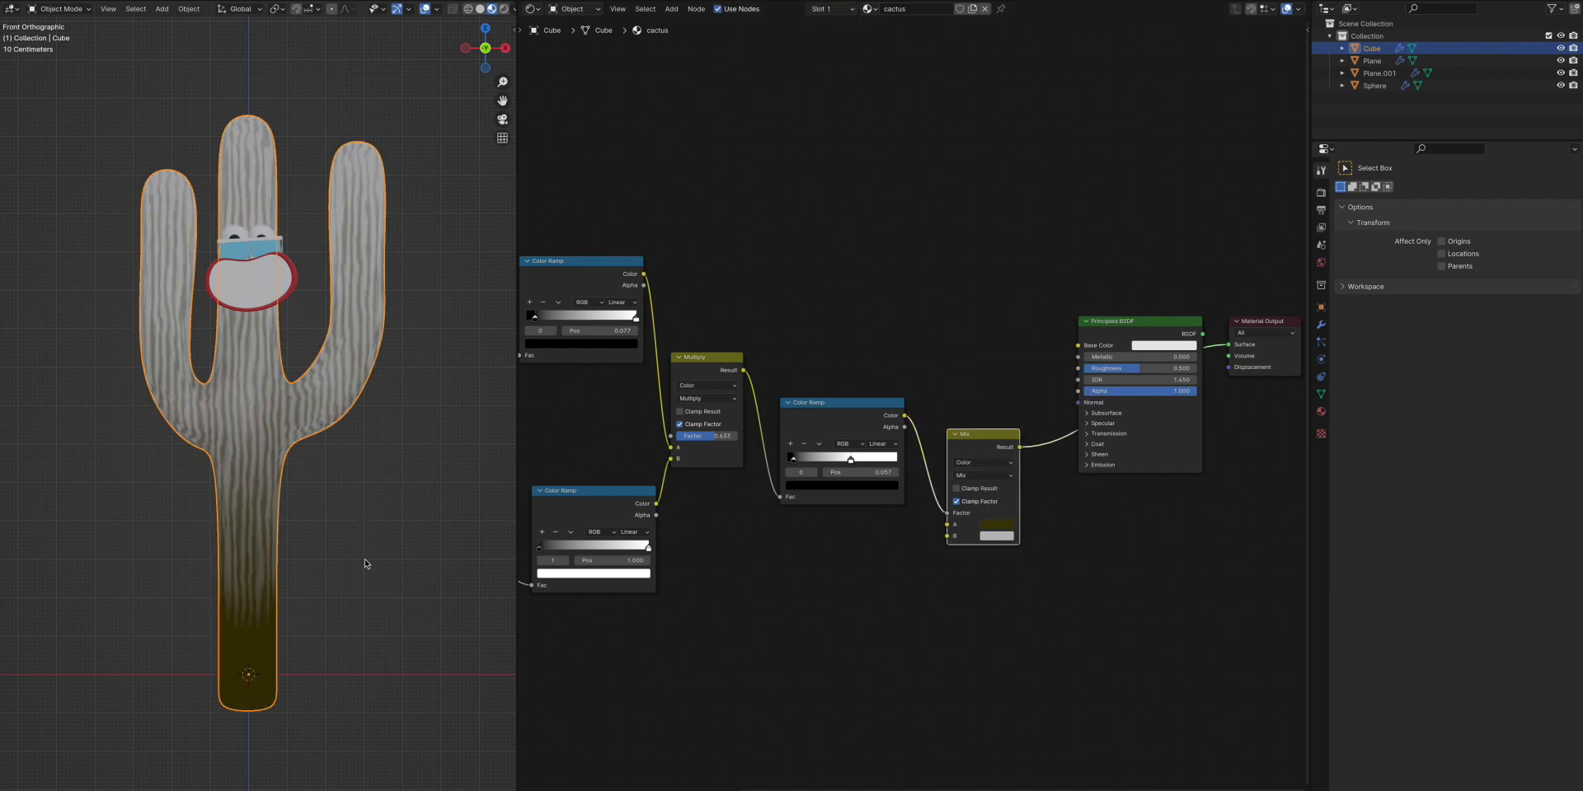
Set the Mix node's B colour to hex 003800
click(1003, 537)
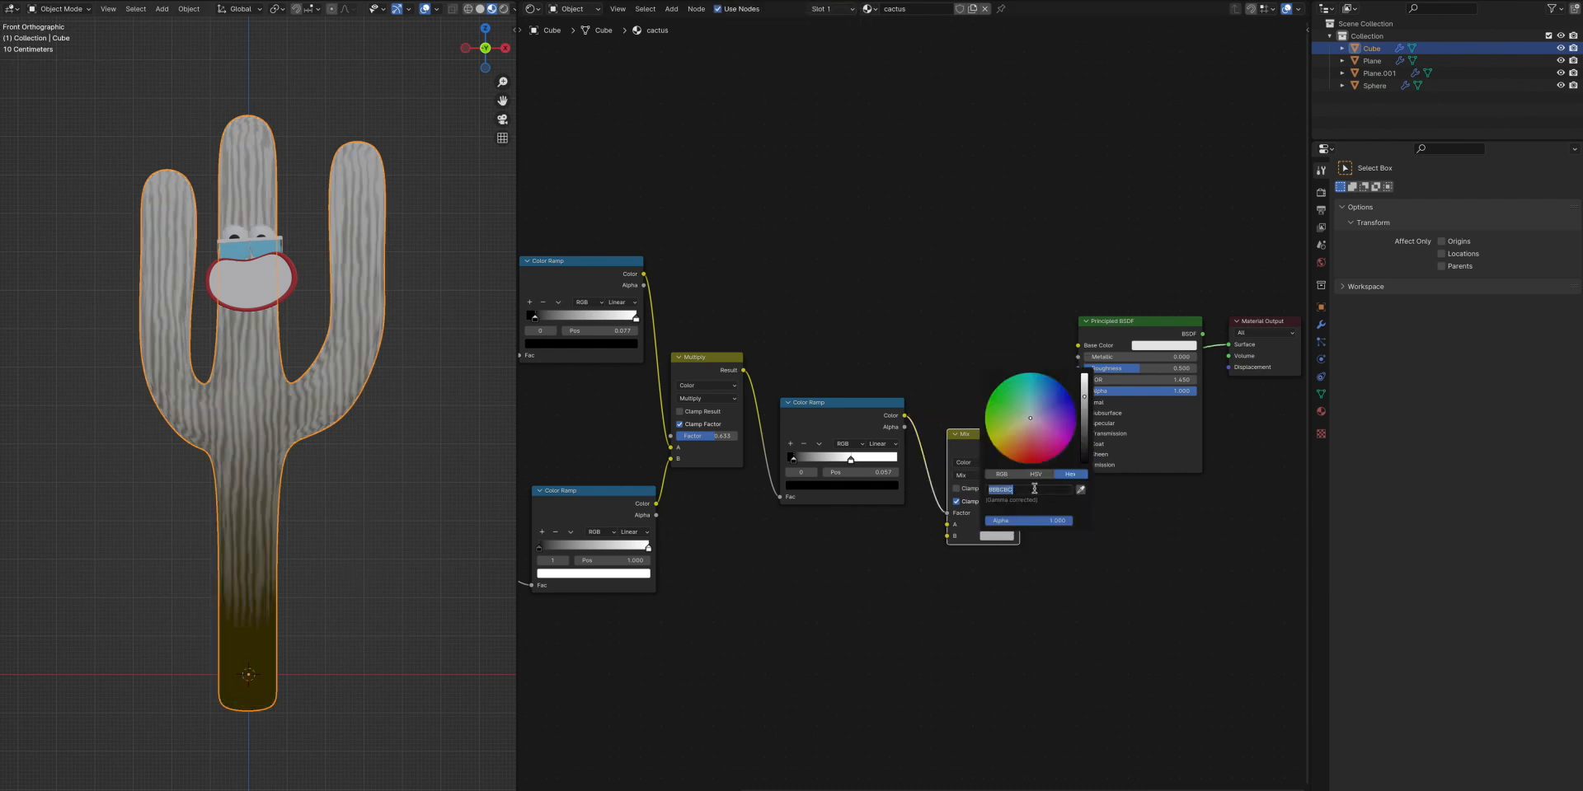
text(003800)
key(Return)
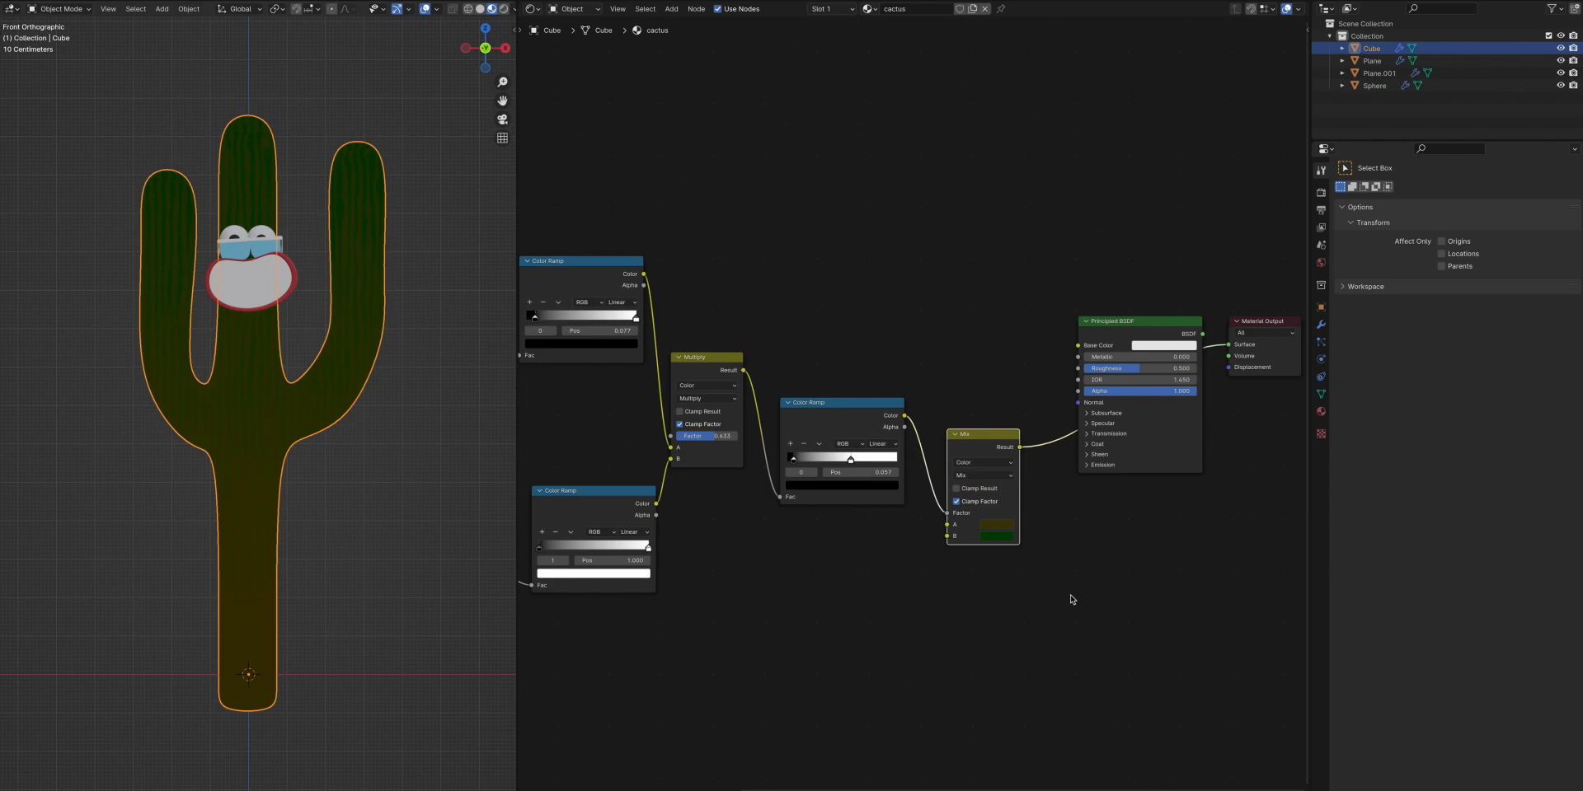
click(1070, 600)
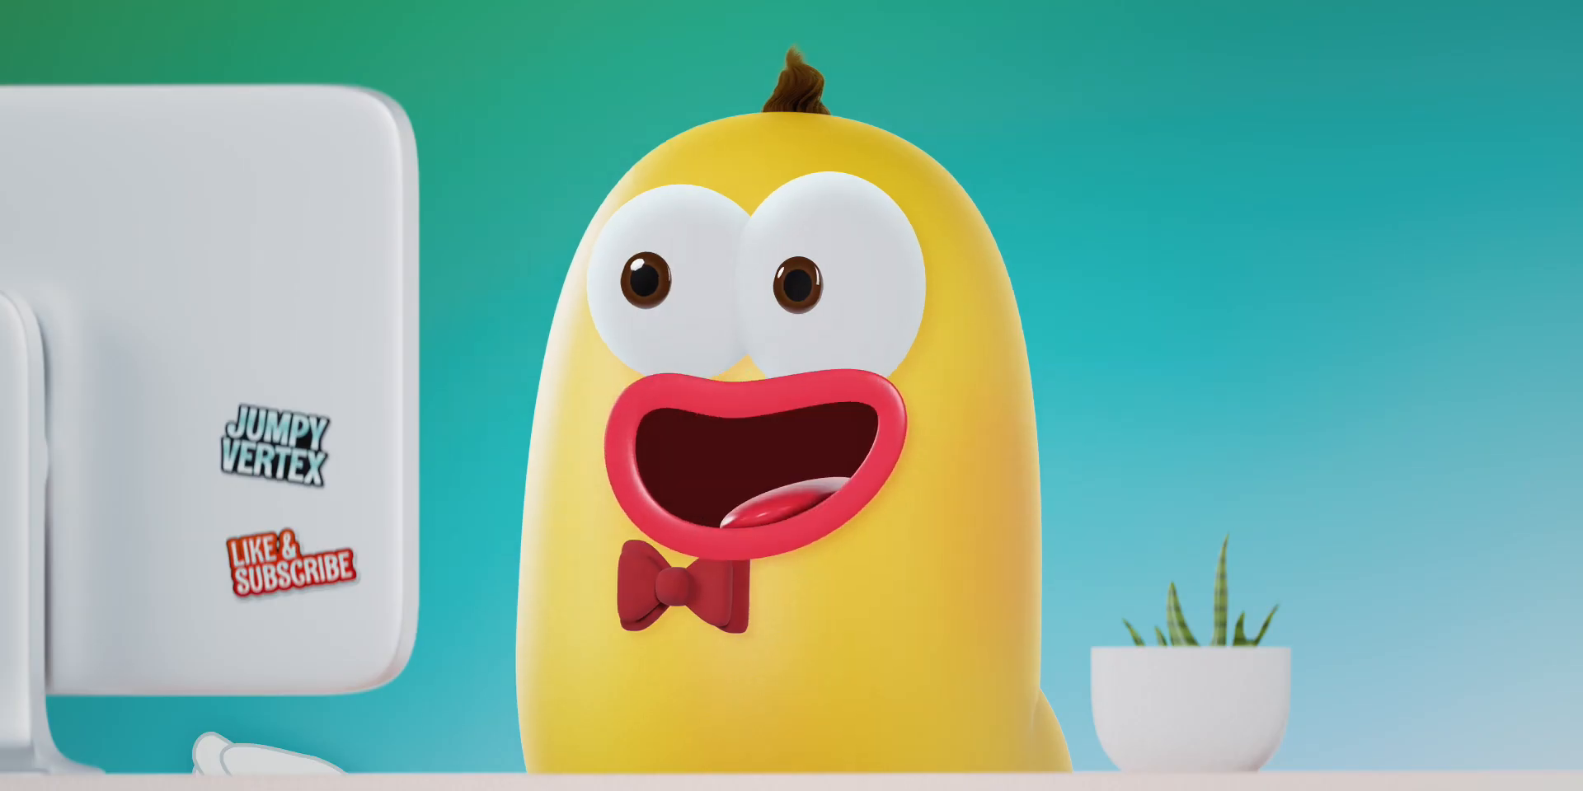
Feed the Multiply node's result into another Color Ramp placed above the existing one
drag(554, 424, 657, 226)
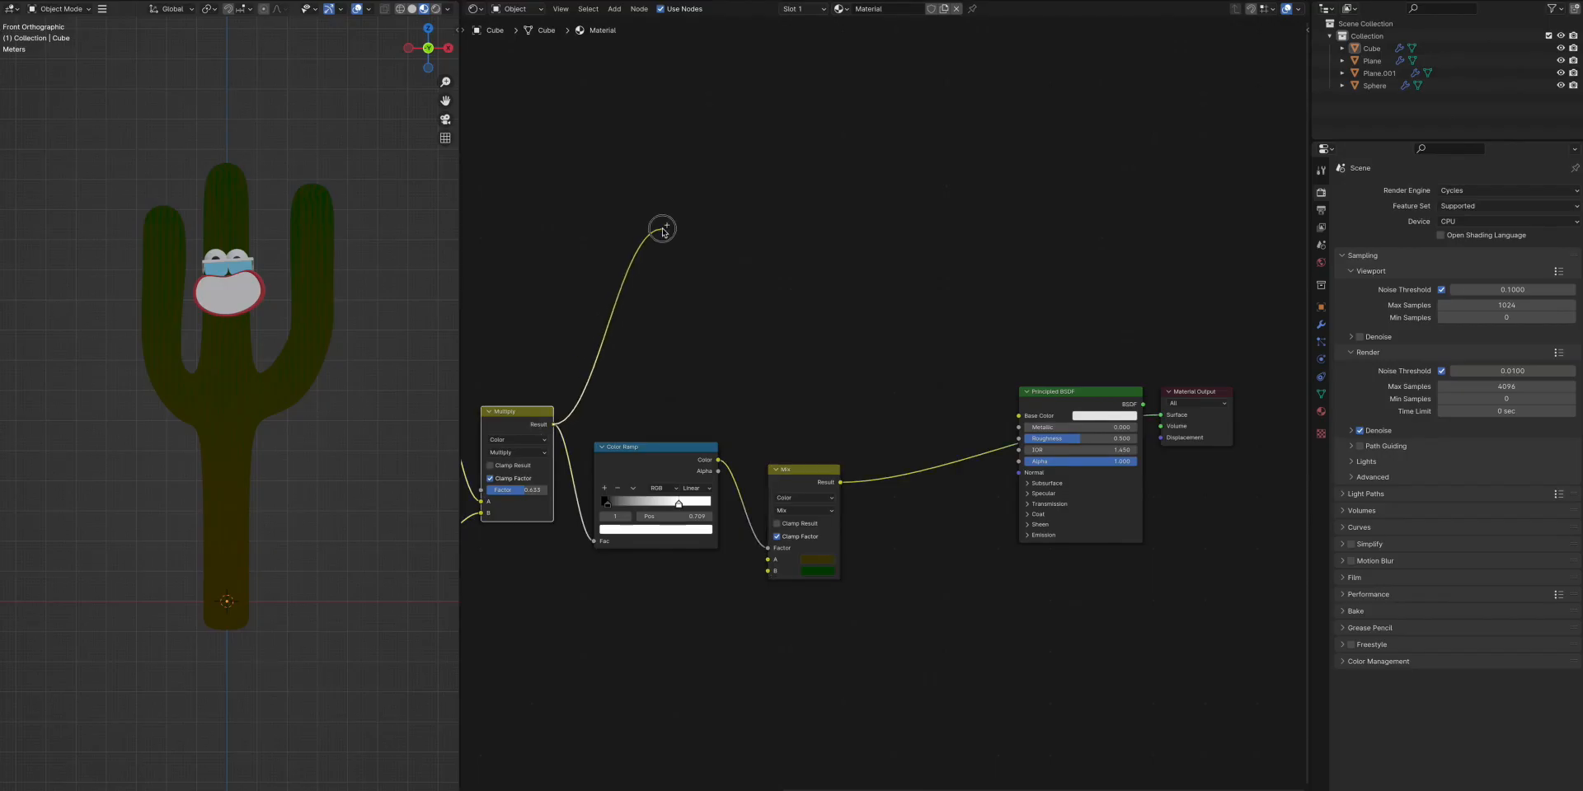
text(ramp)
key(Return)
click(662, 225)
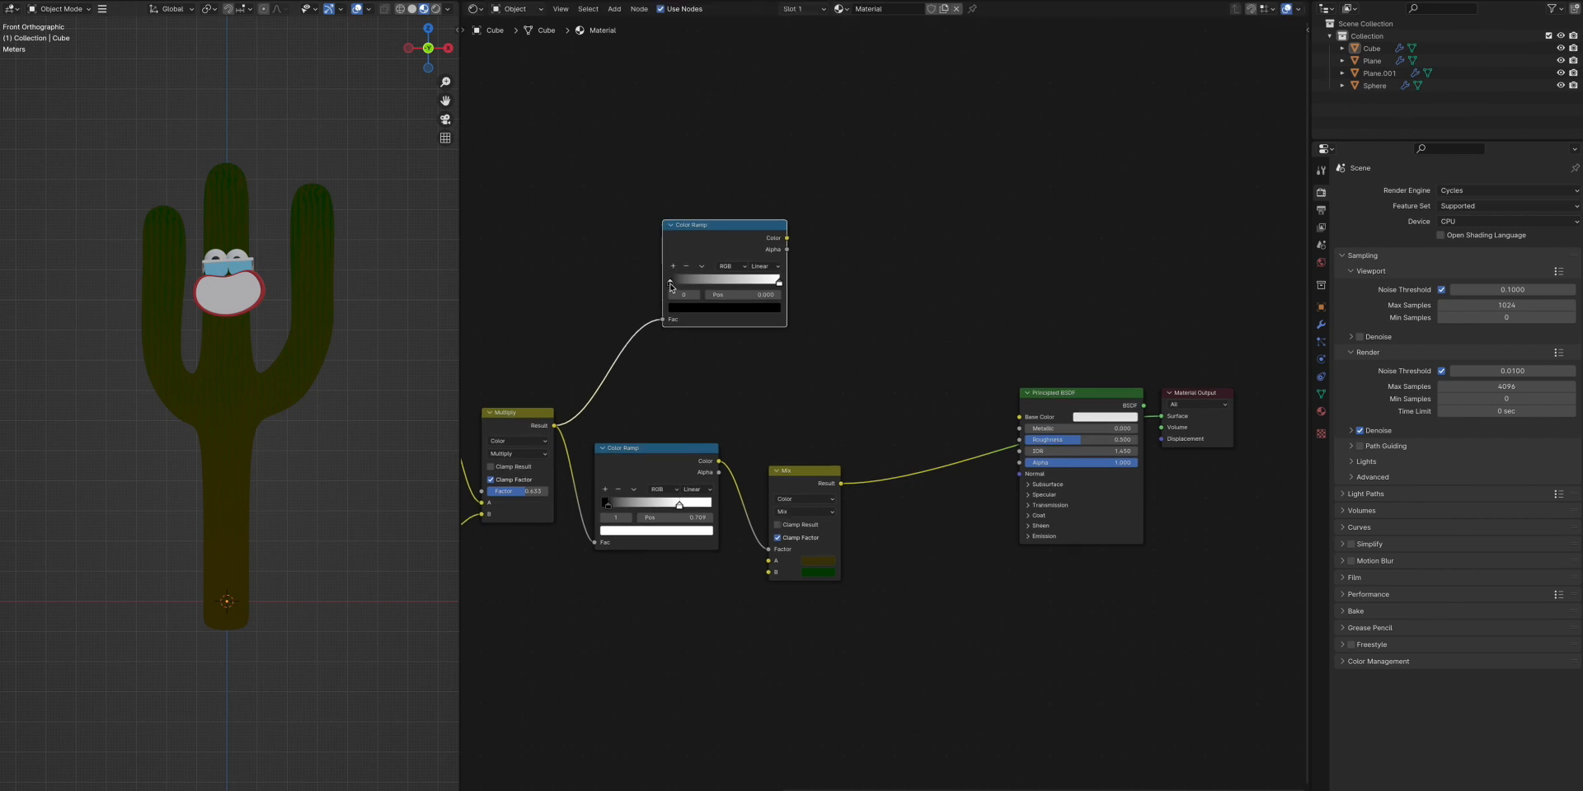
Preview the upper Color Ramp on the cactus, invert its colours and bring its two stops closer together
mouse_move(670, 283)
mouse_down()
mouse_move(730, 285)
mouse_move(680, 286)
mouse_up()
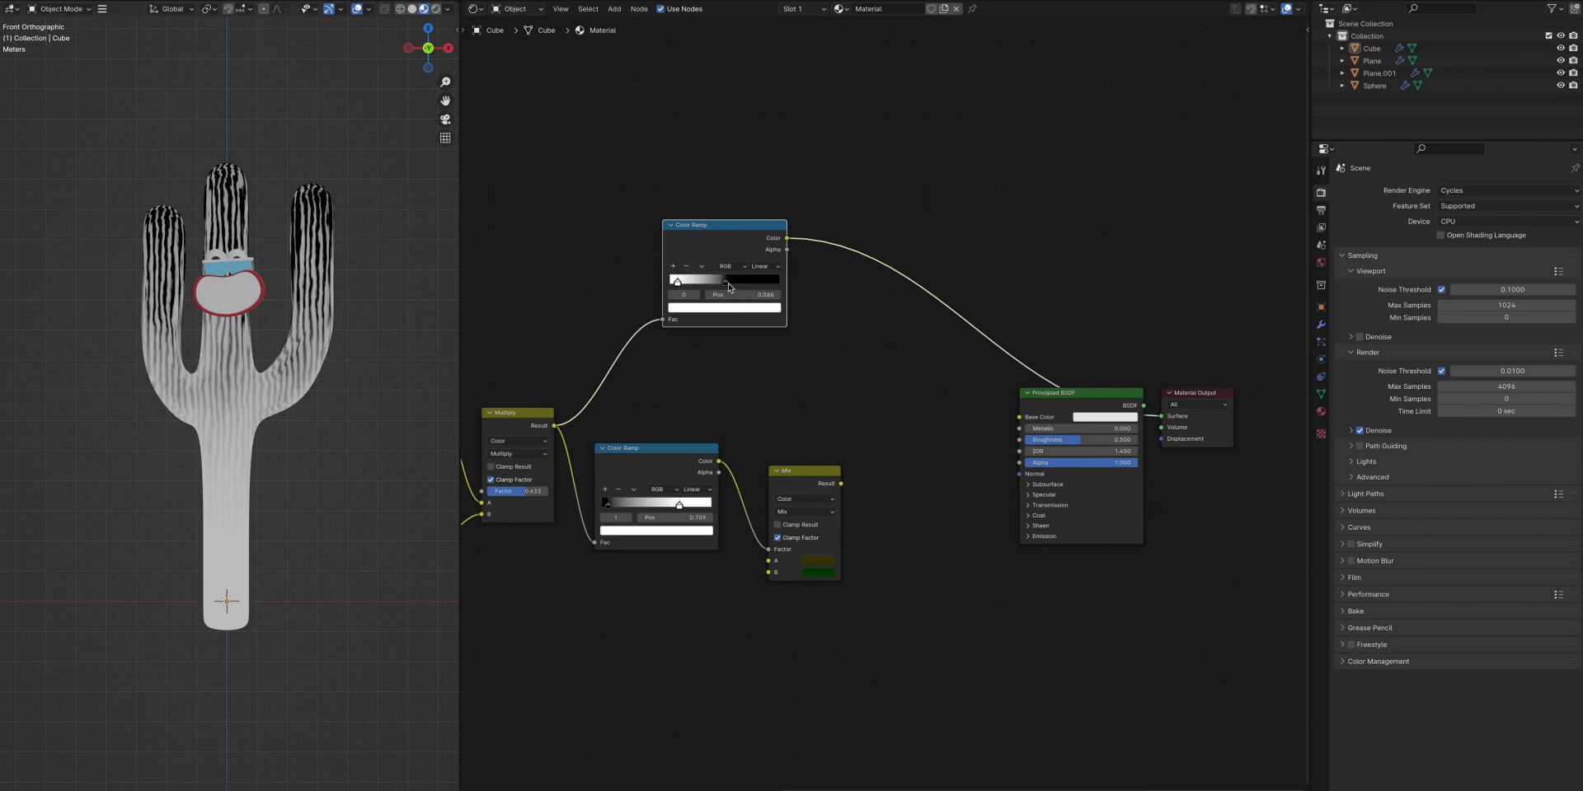
drag(729, 287, 713, 286)
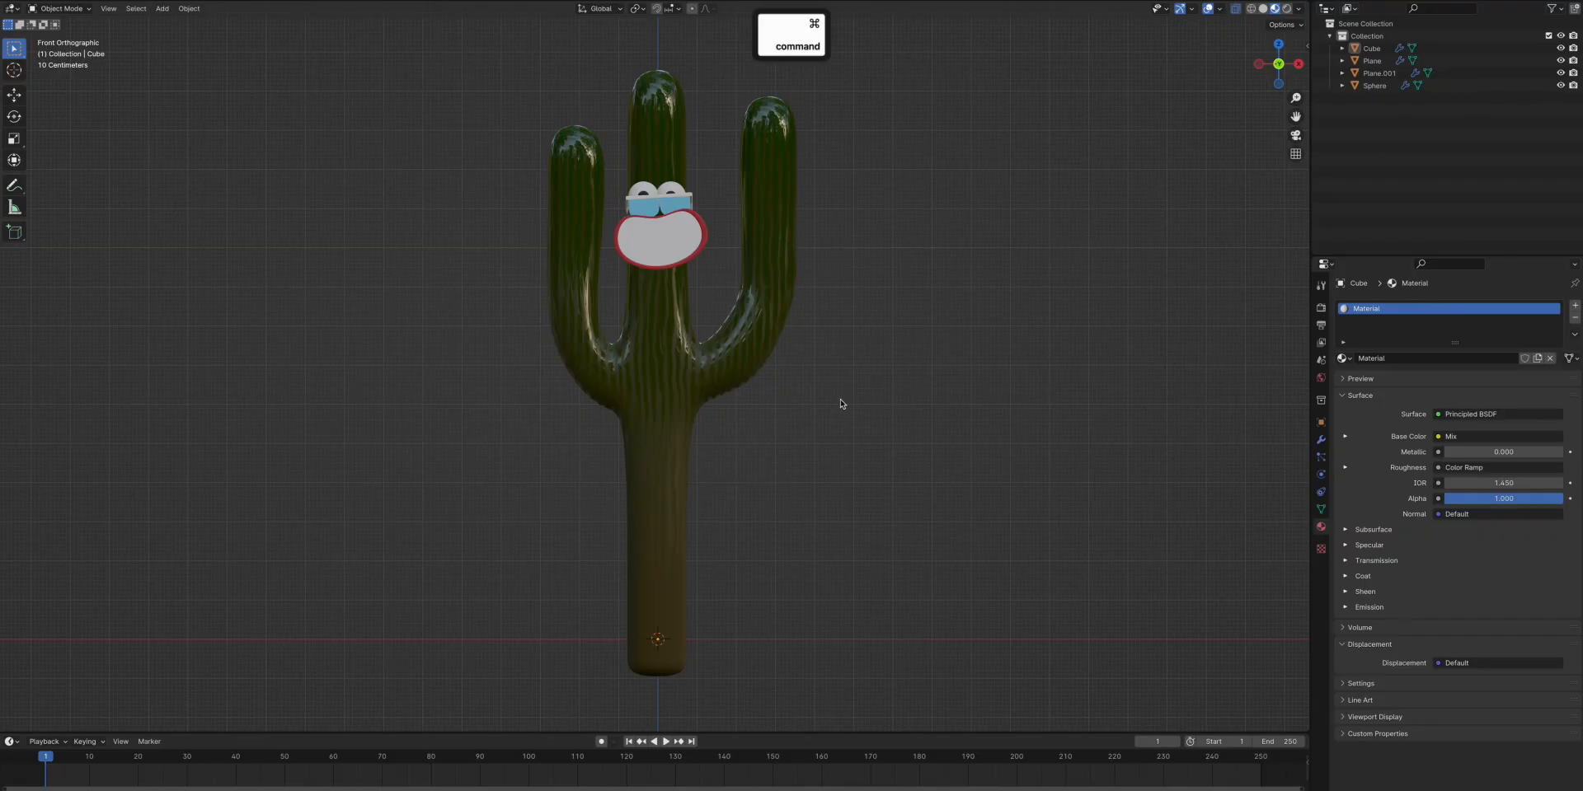
scroll(839, 399, down, 4)
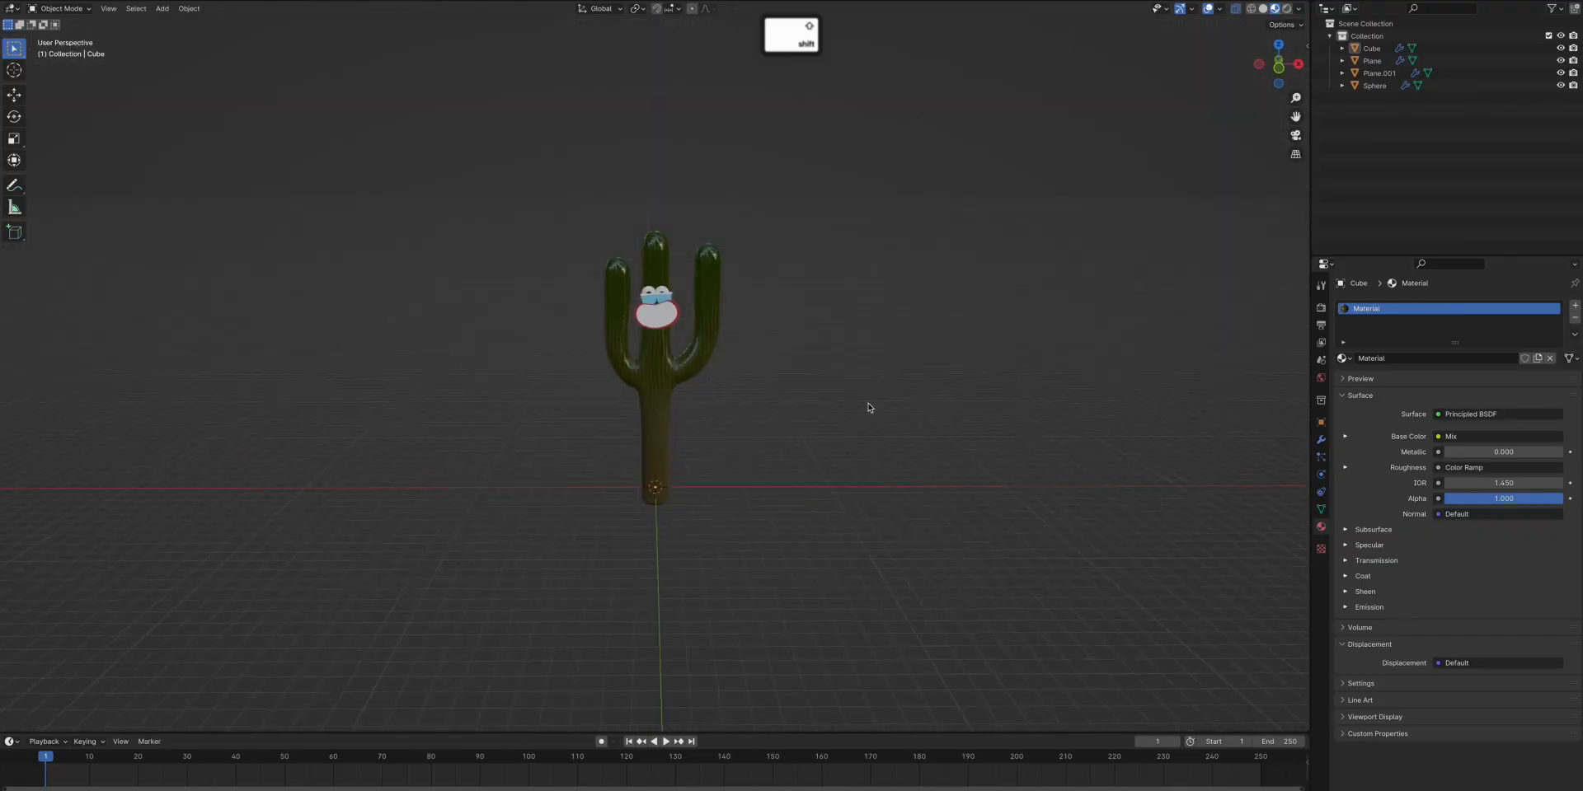
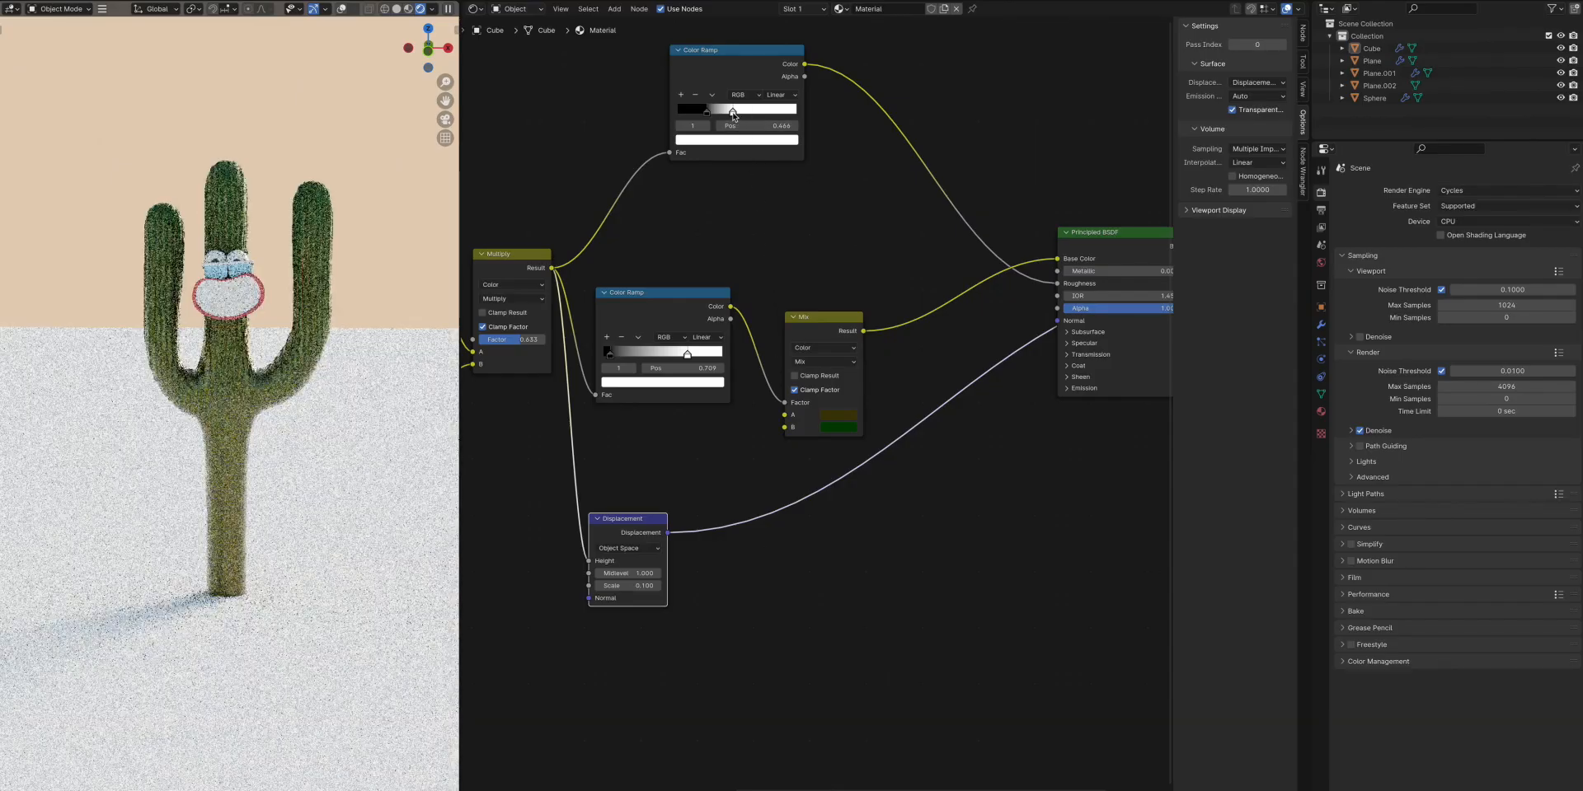
Change the stops of the Color Ramp that drives the roughness to grey tones
click(727, 140)
mouse_move(788, 181)
mouse_down()
mouse_move(789, 243)
mouse_move(789, 200)
mouse_up()
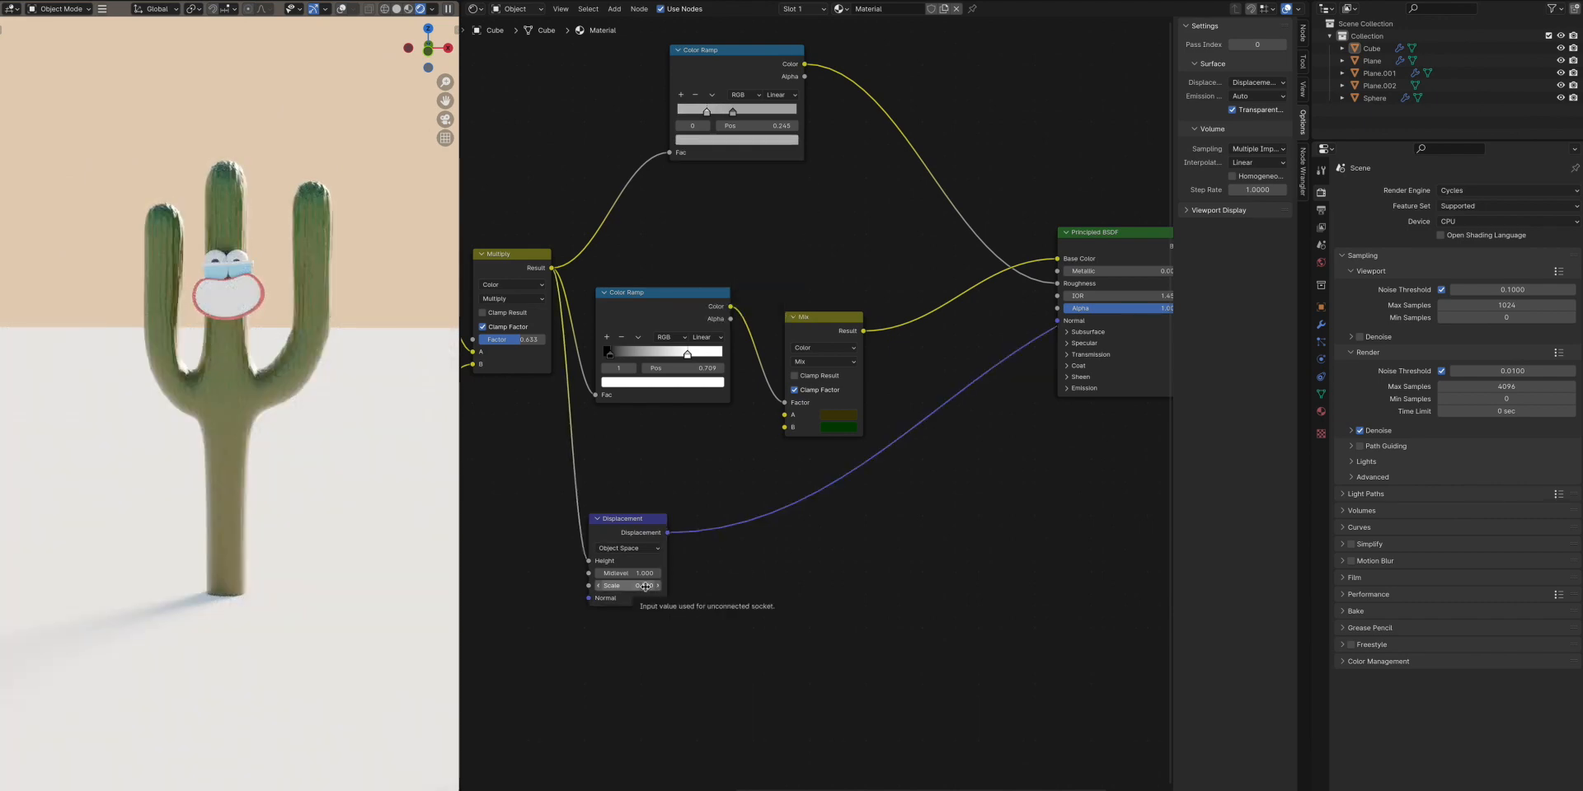
Set the Displacement node to World Space with a scale of 0.3 and a midlevel of 0.5
click(641, 550)
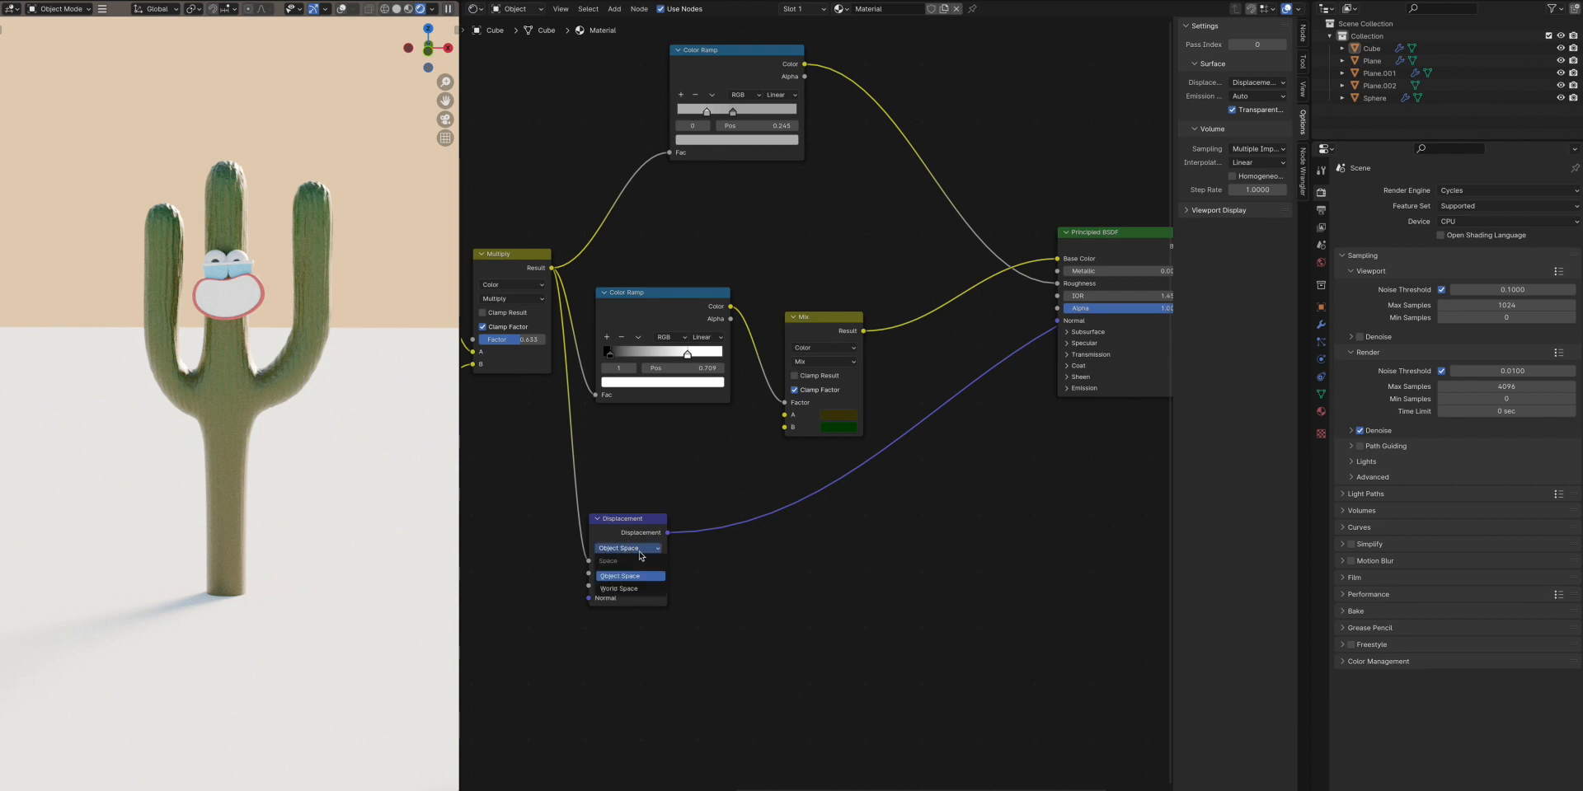
click(610, 588)
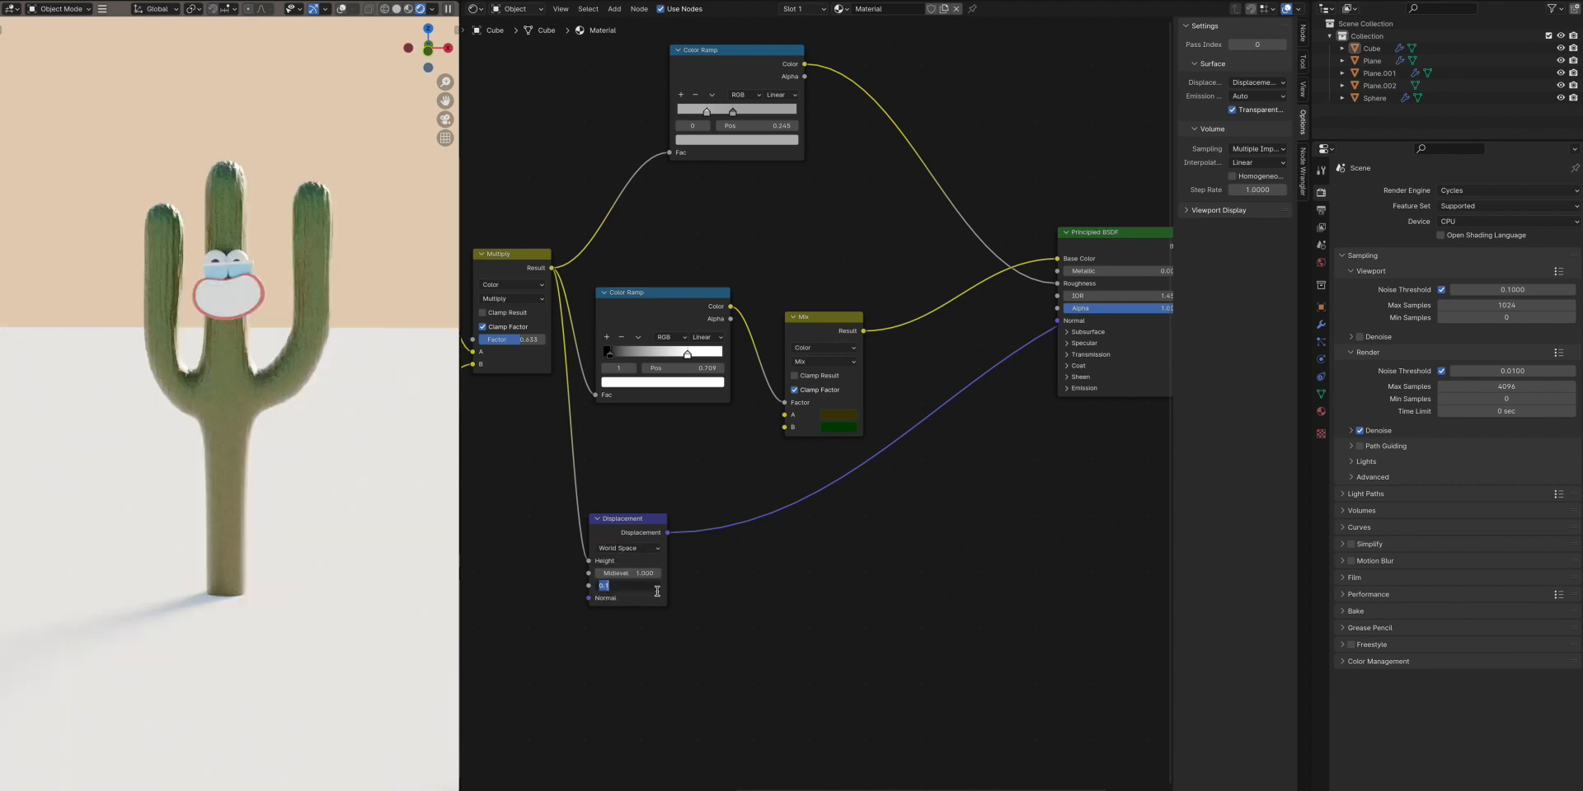
text(0.3)
key(Return)
middle_drag(657, 591, 1009, 594)
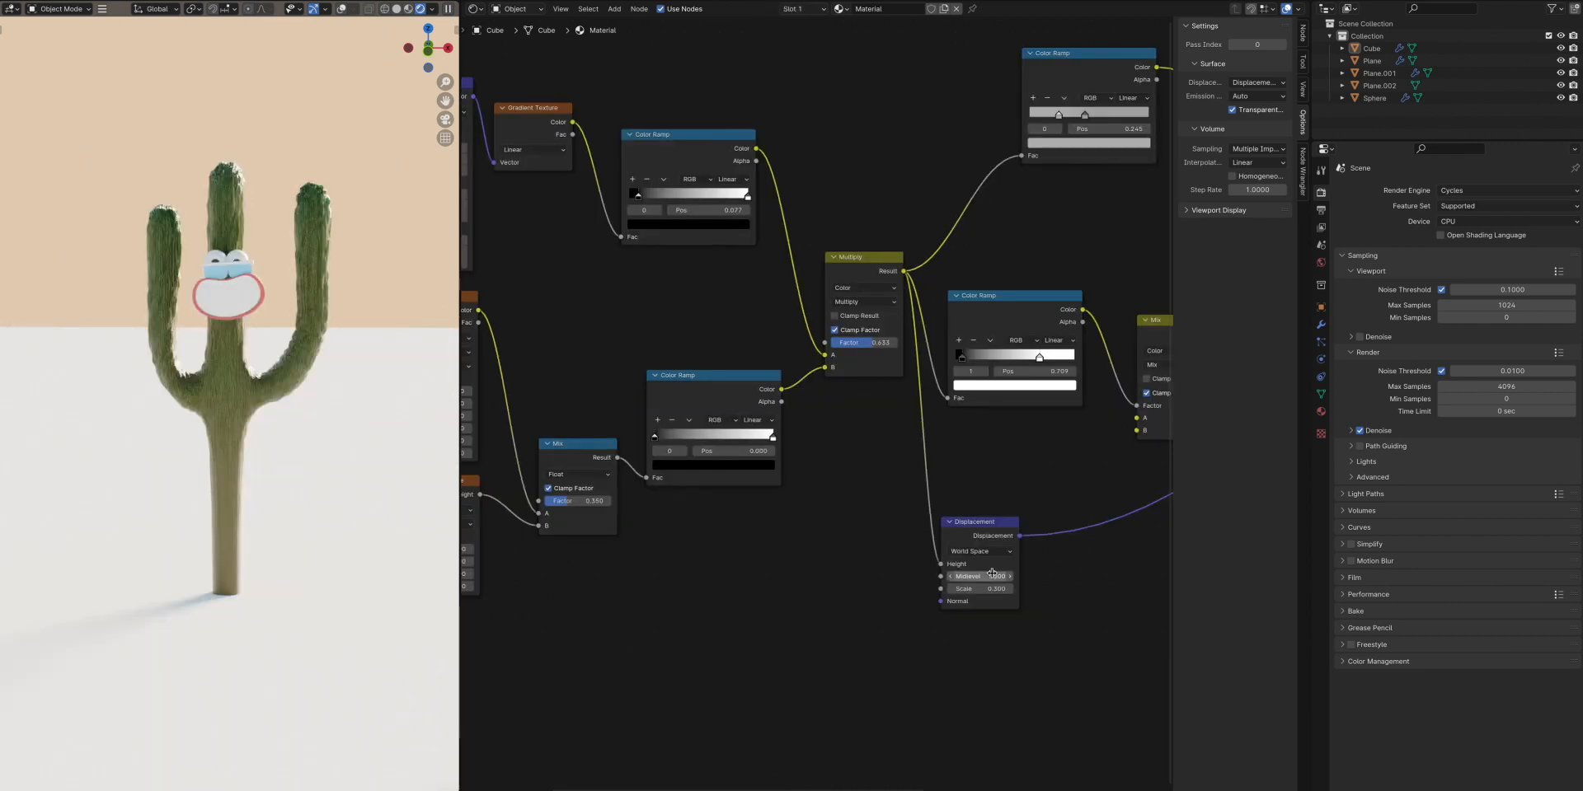
text(0.5)
key(Return)
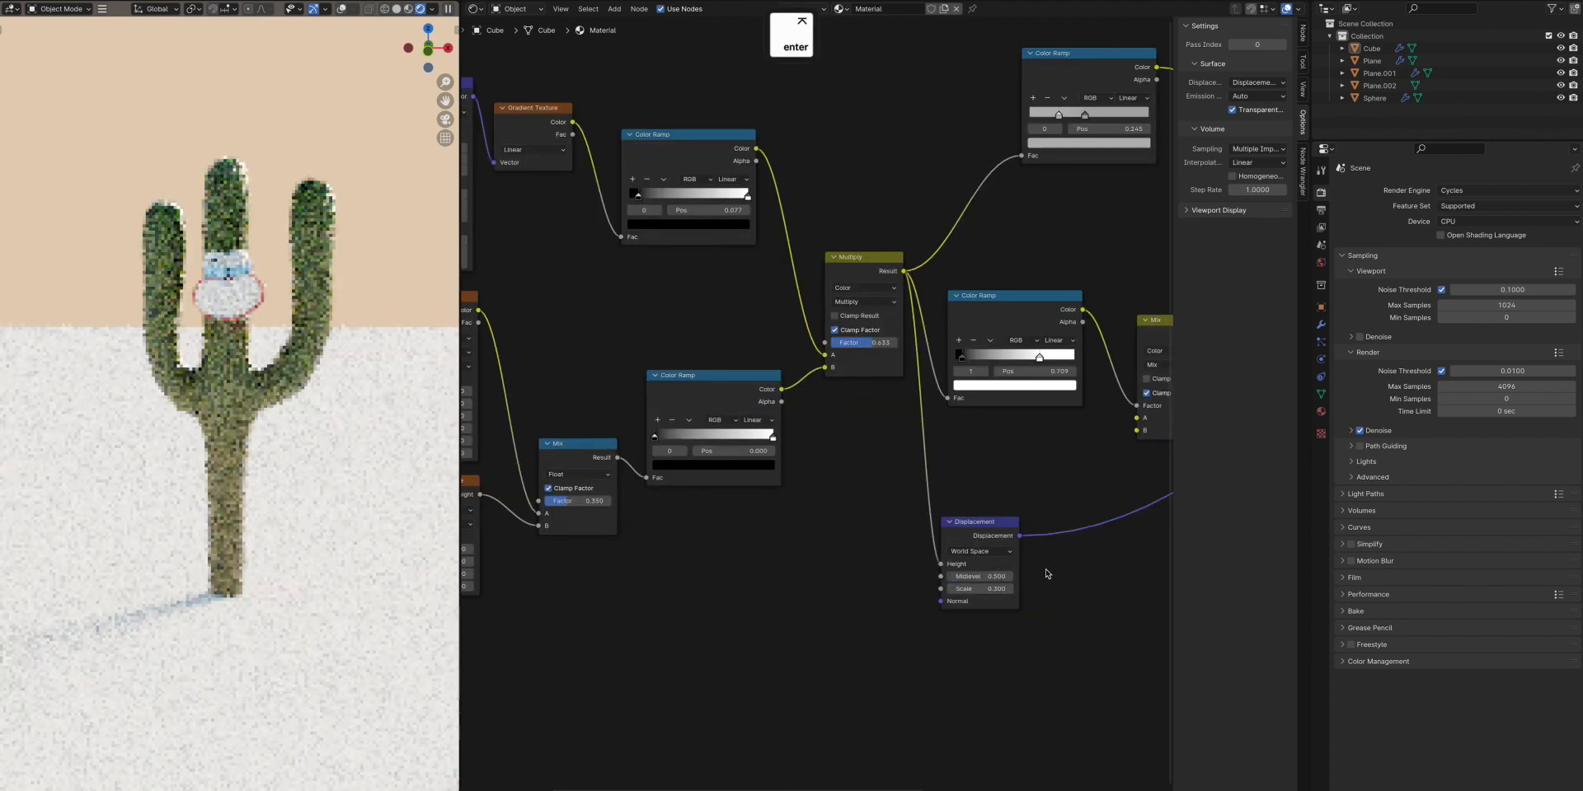
Add a Bump node below the Displacement node, with its Height driven by the Multiply node's result
middle_drag(1045, 574, 755, 553)
drag(613, 250, 644, 653)
text(bump)
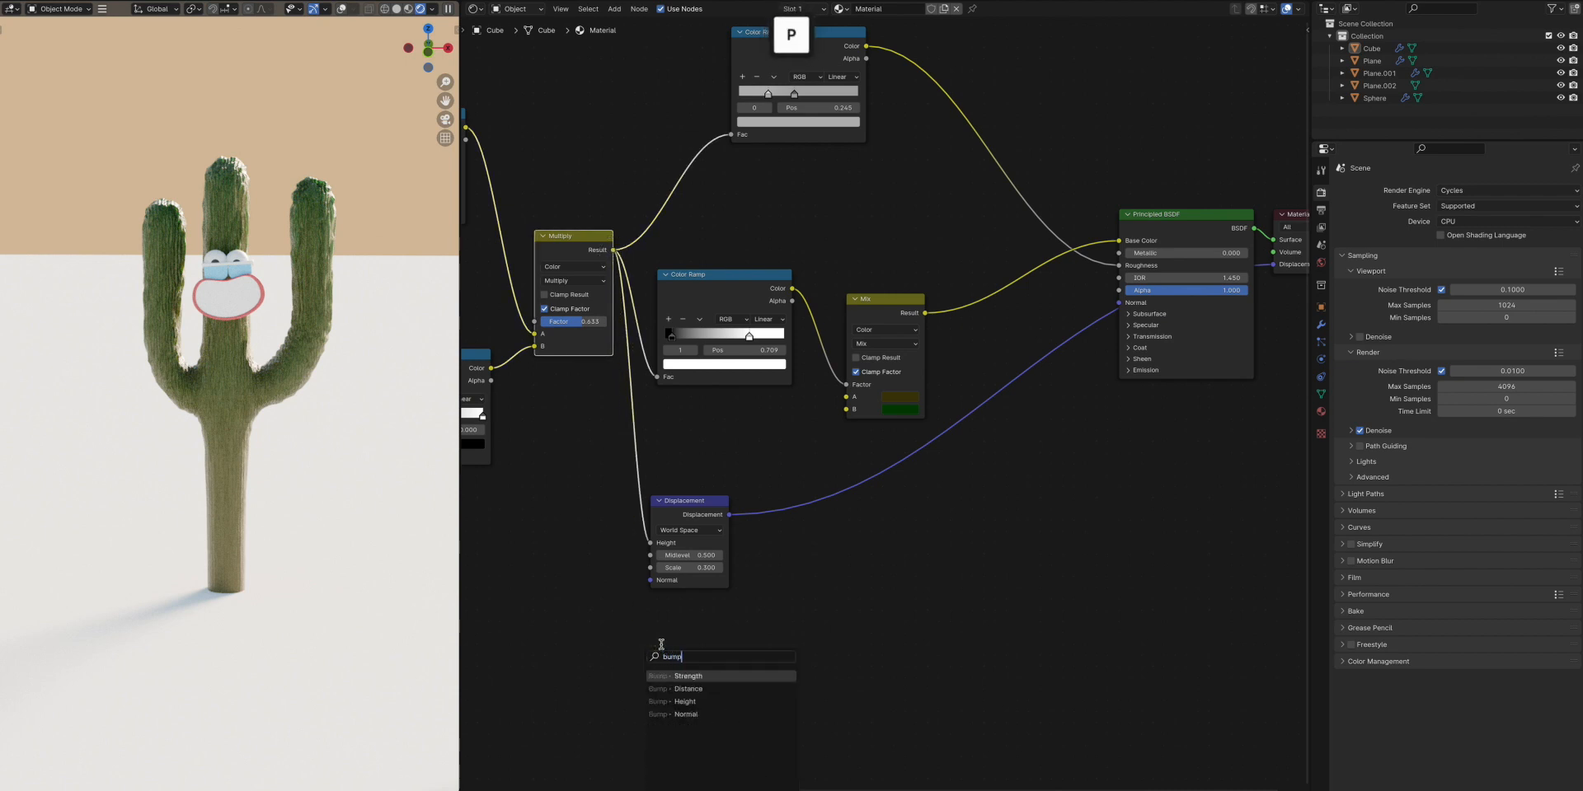
key(Down)
key(Down)
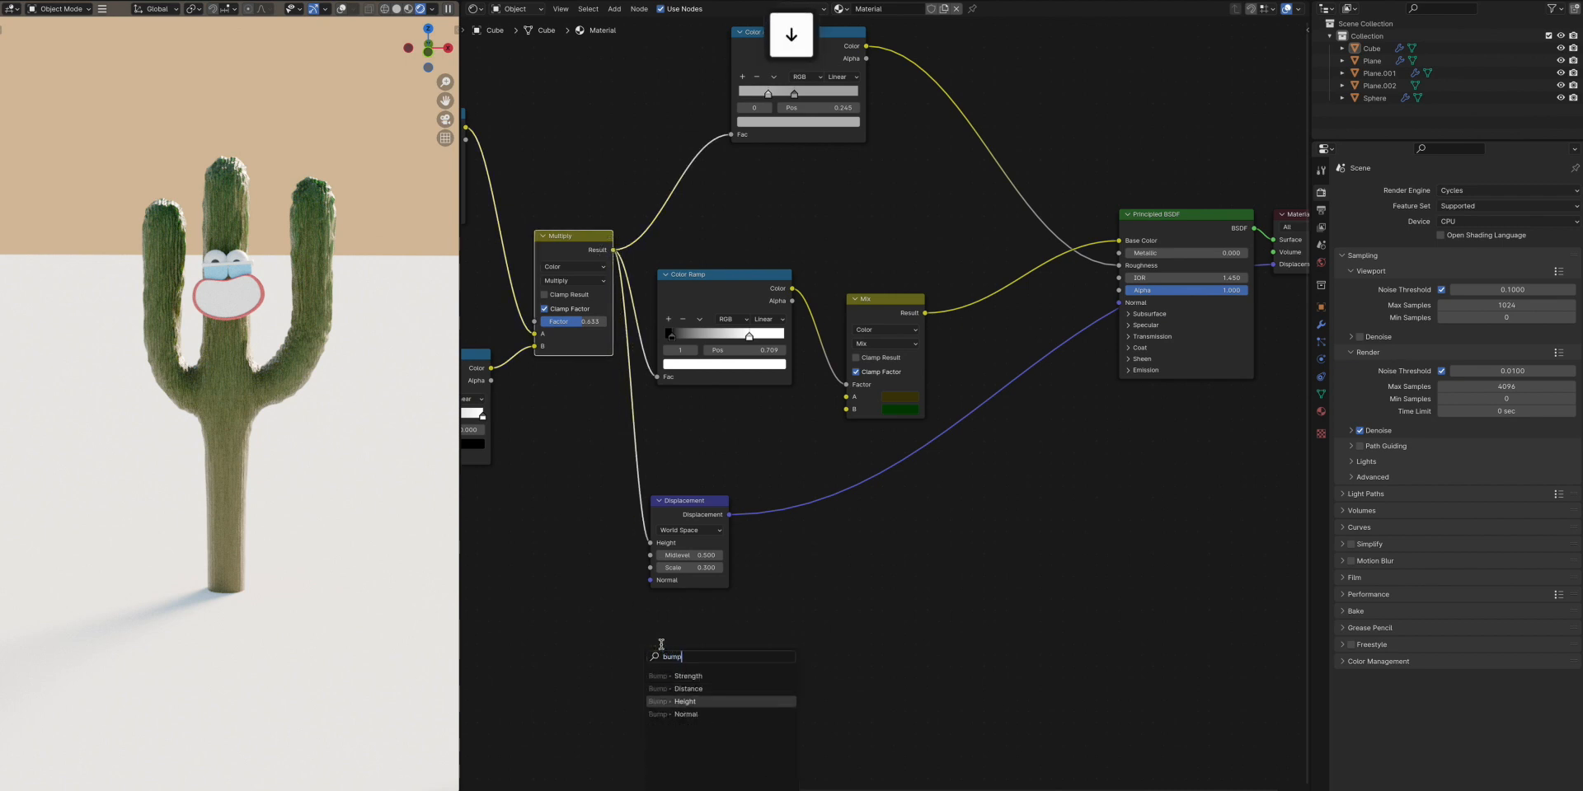
key(Return)
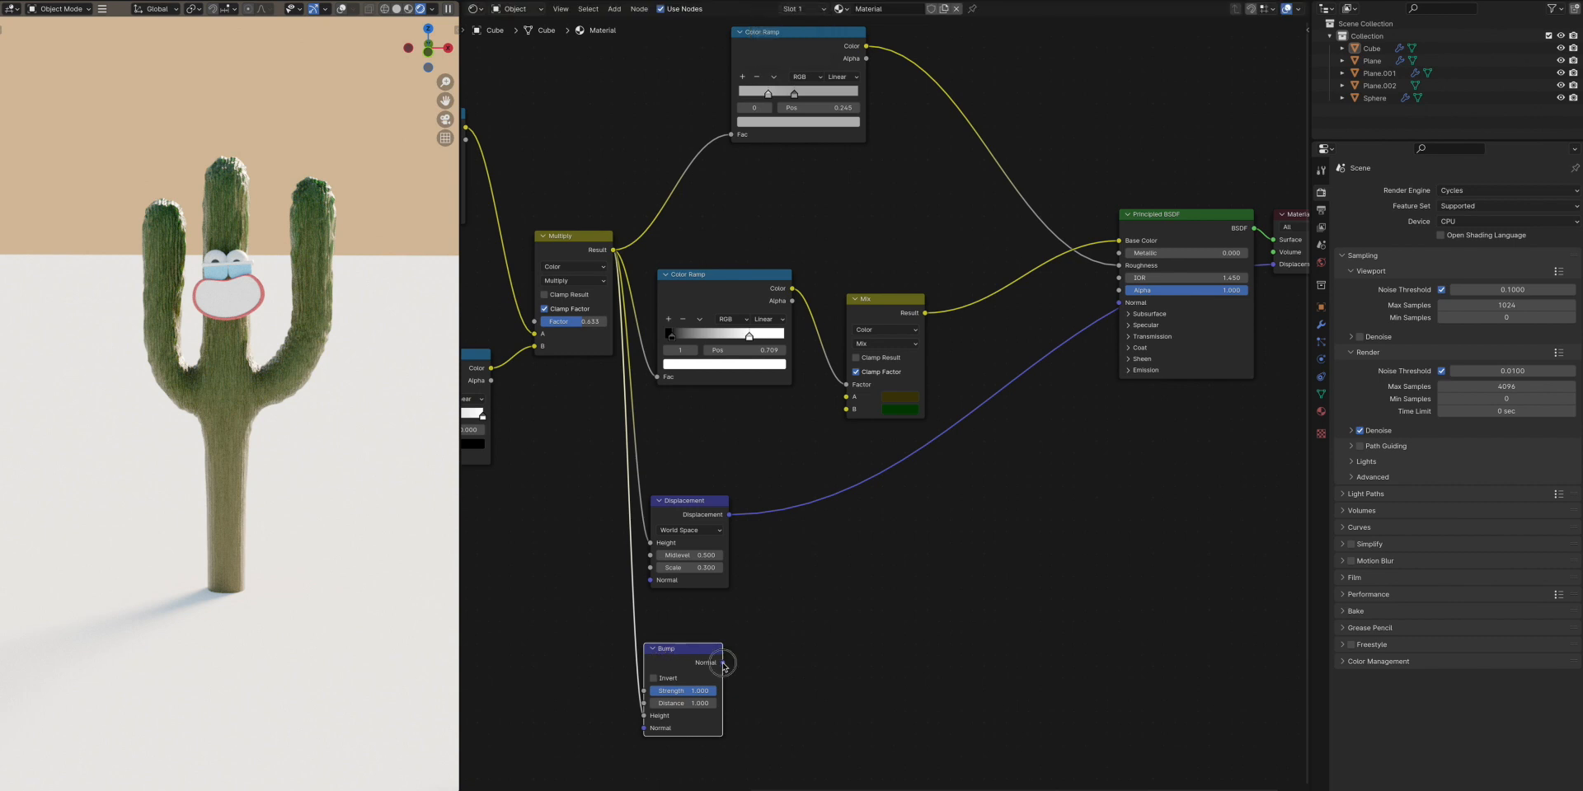
Feed the Bump node's output into the Principled BSDF's Normal and set the bump strength to 0.15
drag(722, 660, 1118, 302)
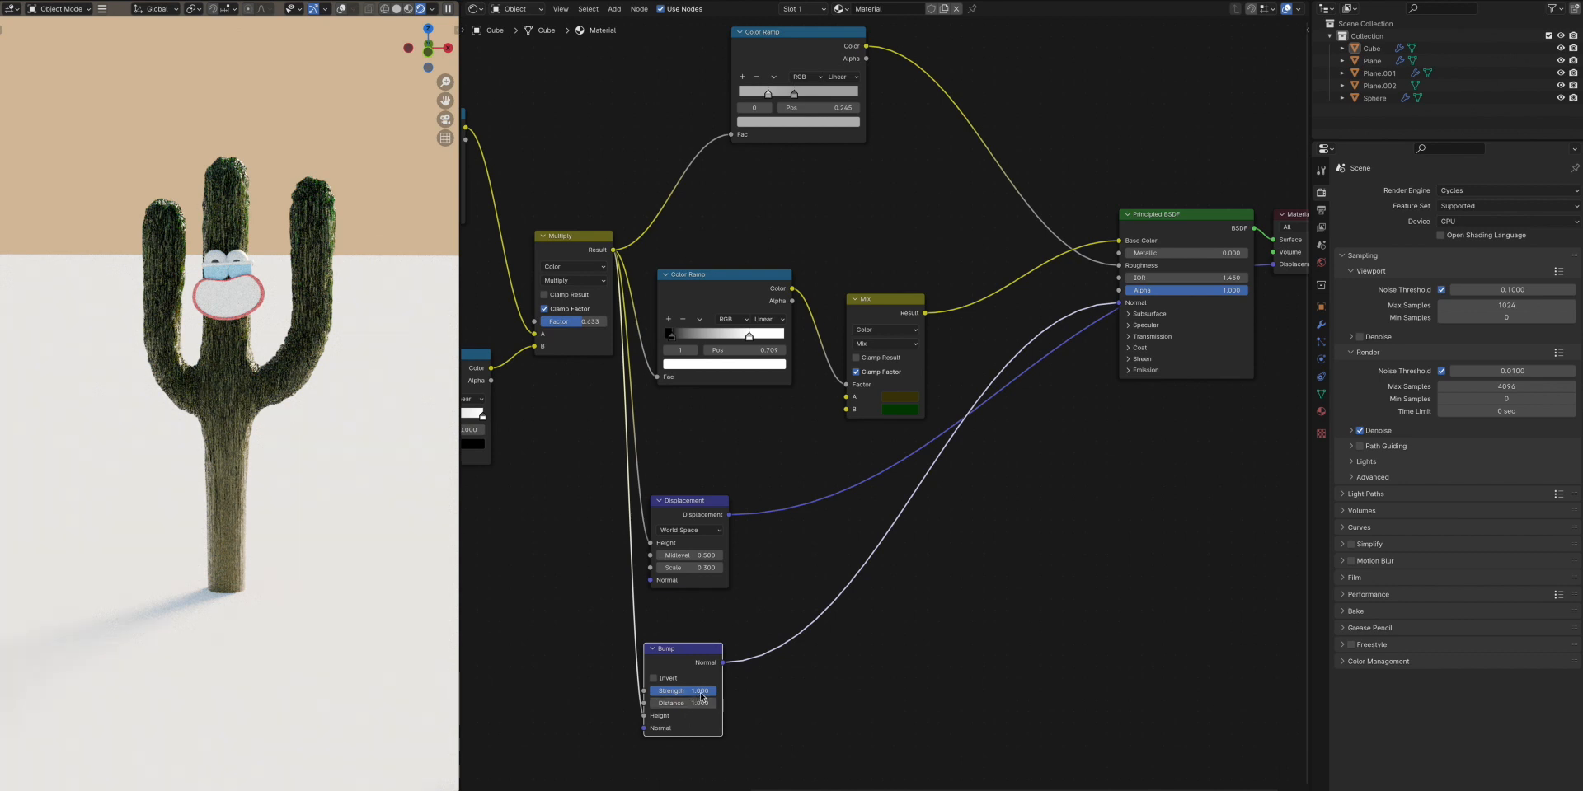
text(0.15)
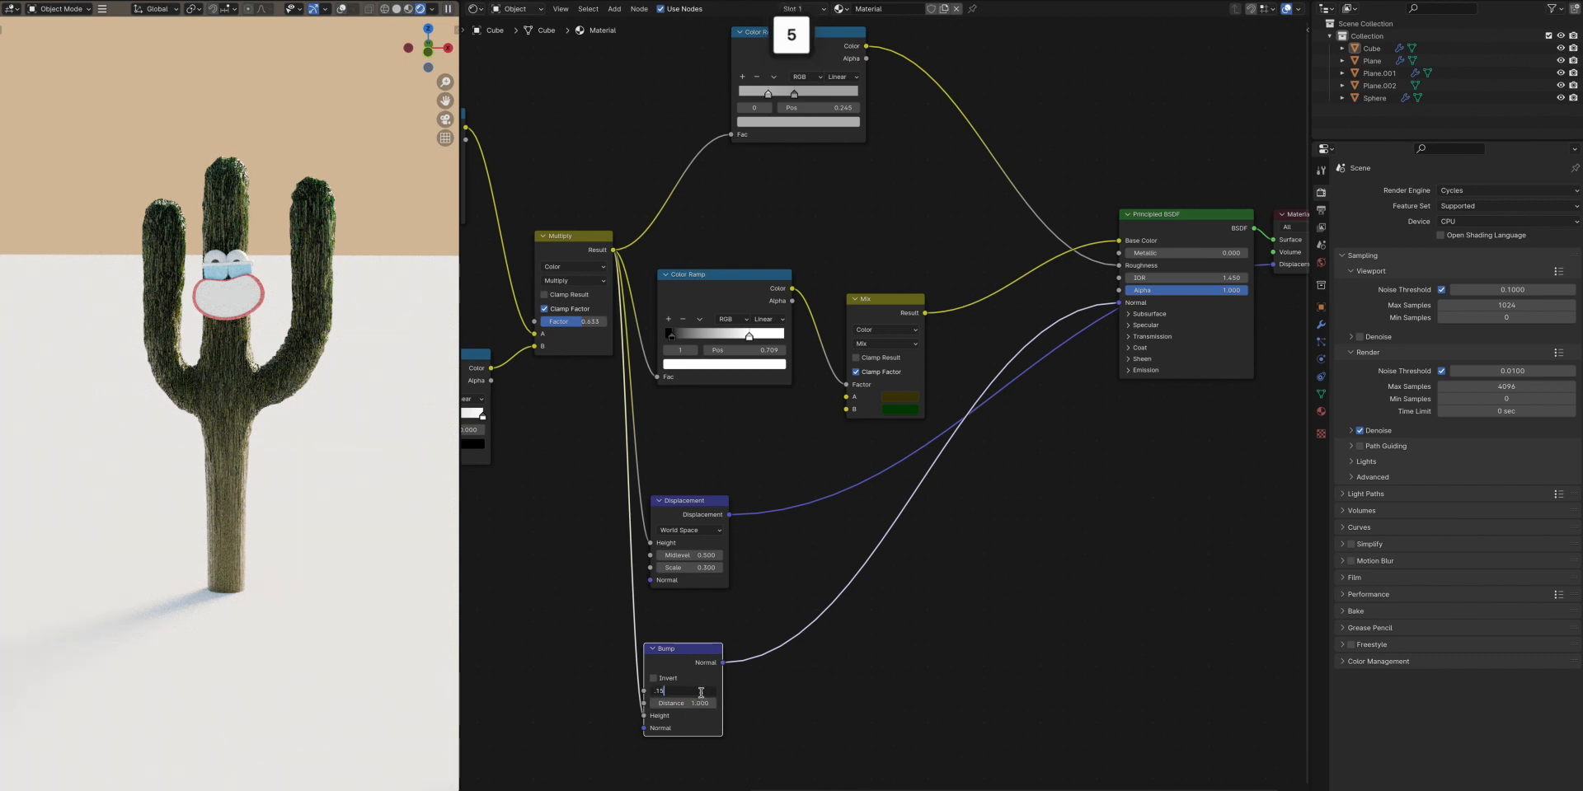
key(Return)
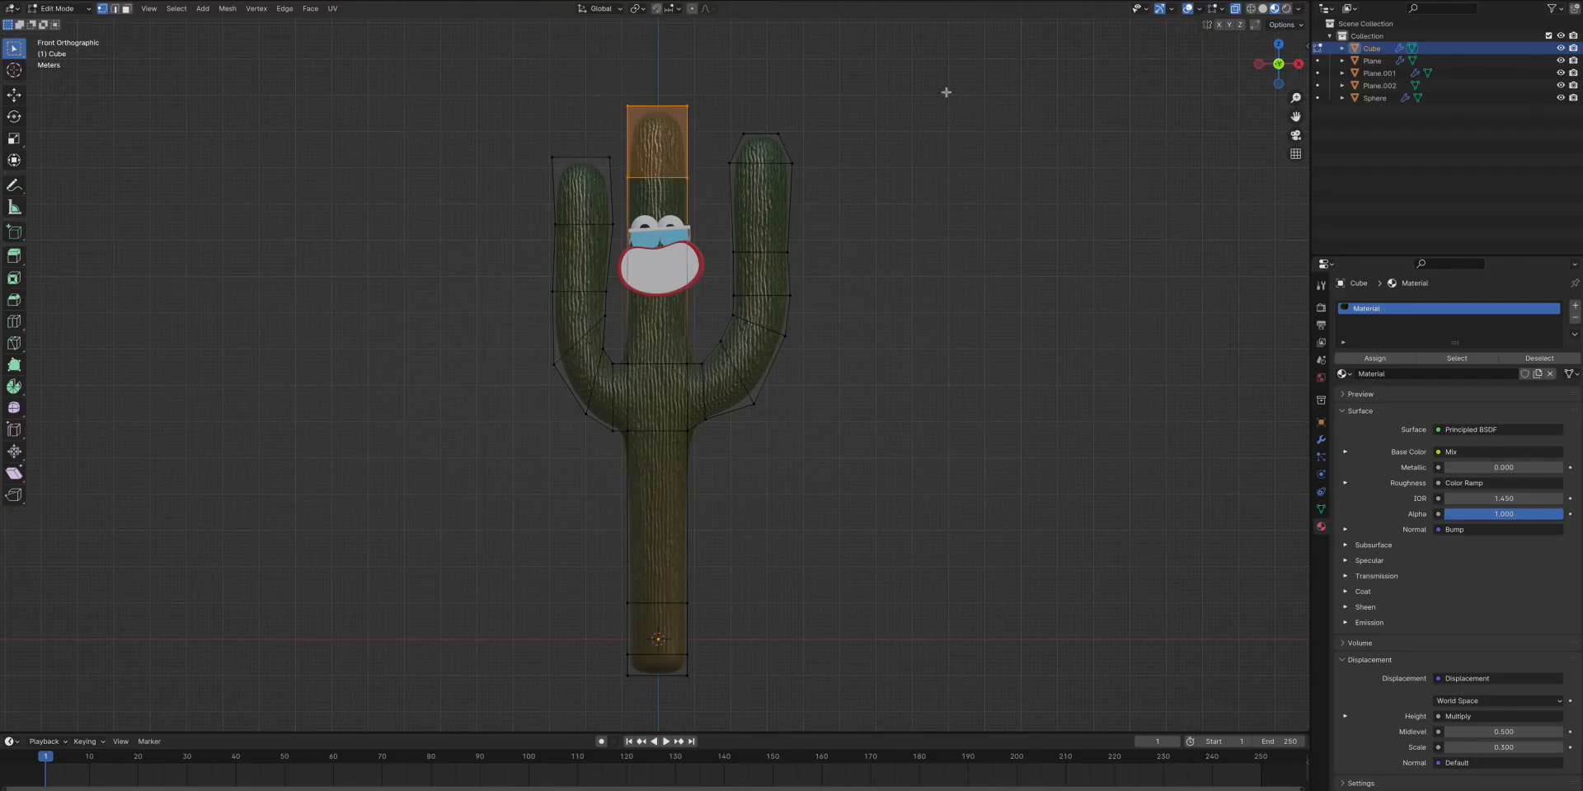
Scale the upper section of the cactus's middle trunk in the front view
key(z)
click(717, 194)
drag(717, 125, 581, 89)
key(s)
click(778, 102)
Scale down the topmost vertices of the middle trunk and move them vertically along Z
drag(729, 59, 598, 15)
shift+middle_drag(897, 132, 886, 218)
scroll(857, 210, down, 2)
key(s)
click(768, 198)
key(g)
key(z)
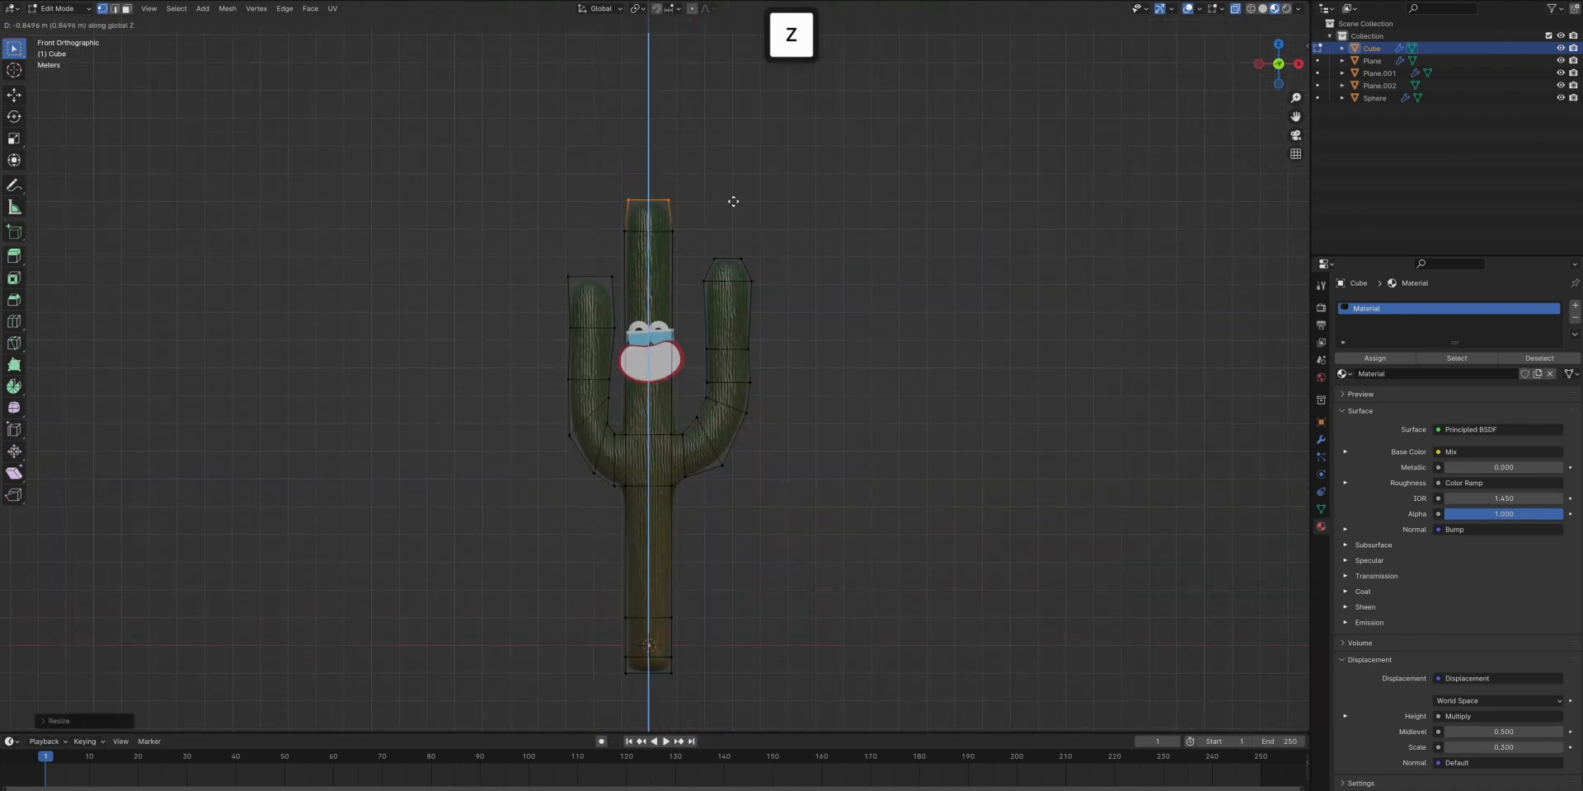
click(732, 203)
Tilt the tips of the middle trunk and the right arm slightly
key(r)
click(756, 262)
alt+click(758, 268)
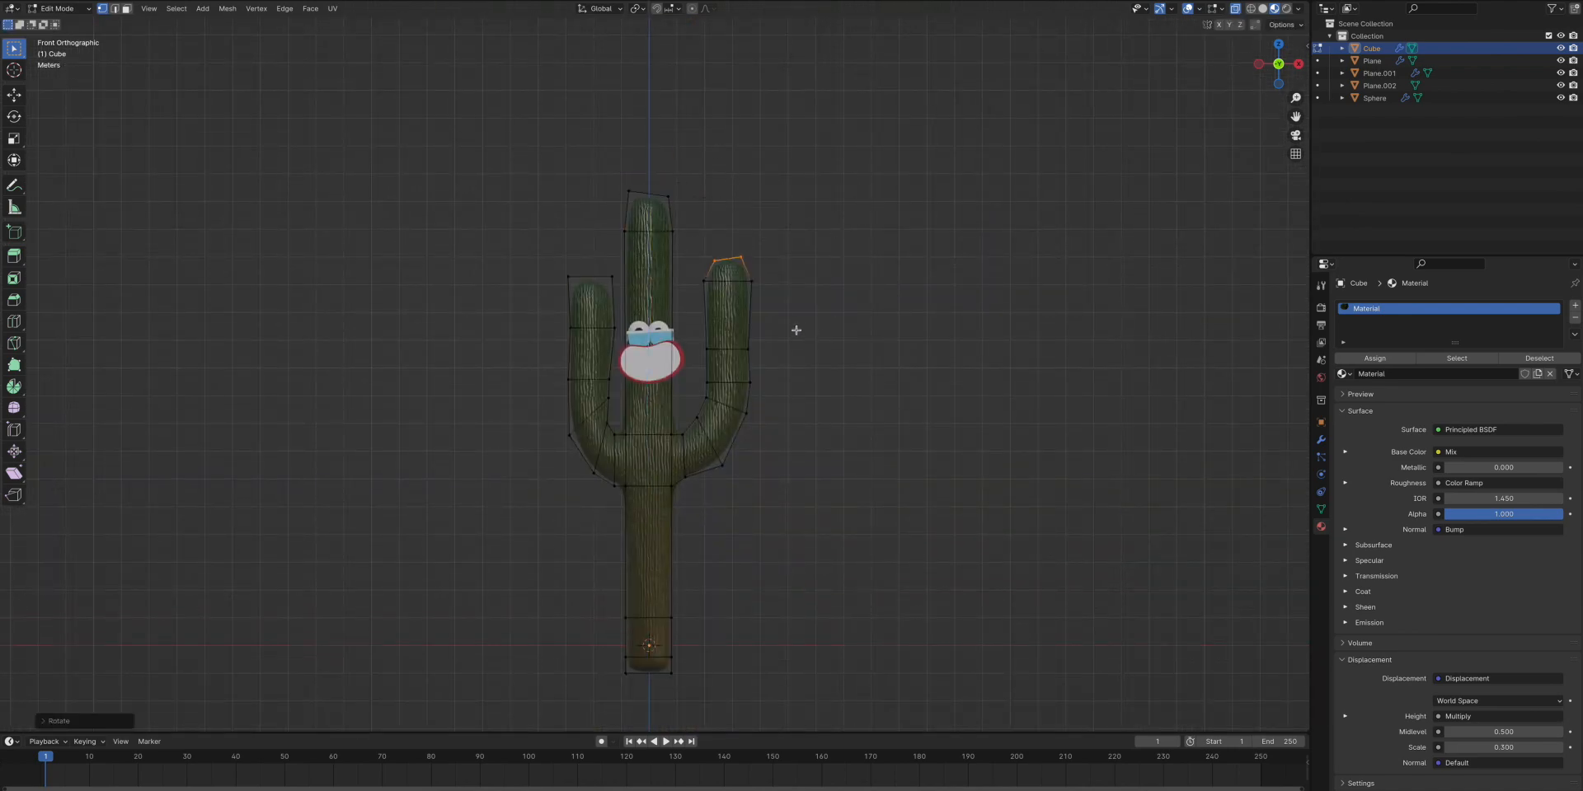
Scale the right arm's vertices and adjust the size and position of its upper end
drag(778, 482, 683, 239)
key(s)
click(874, 396)
key(s)
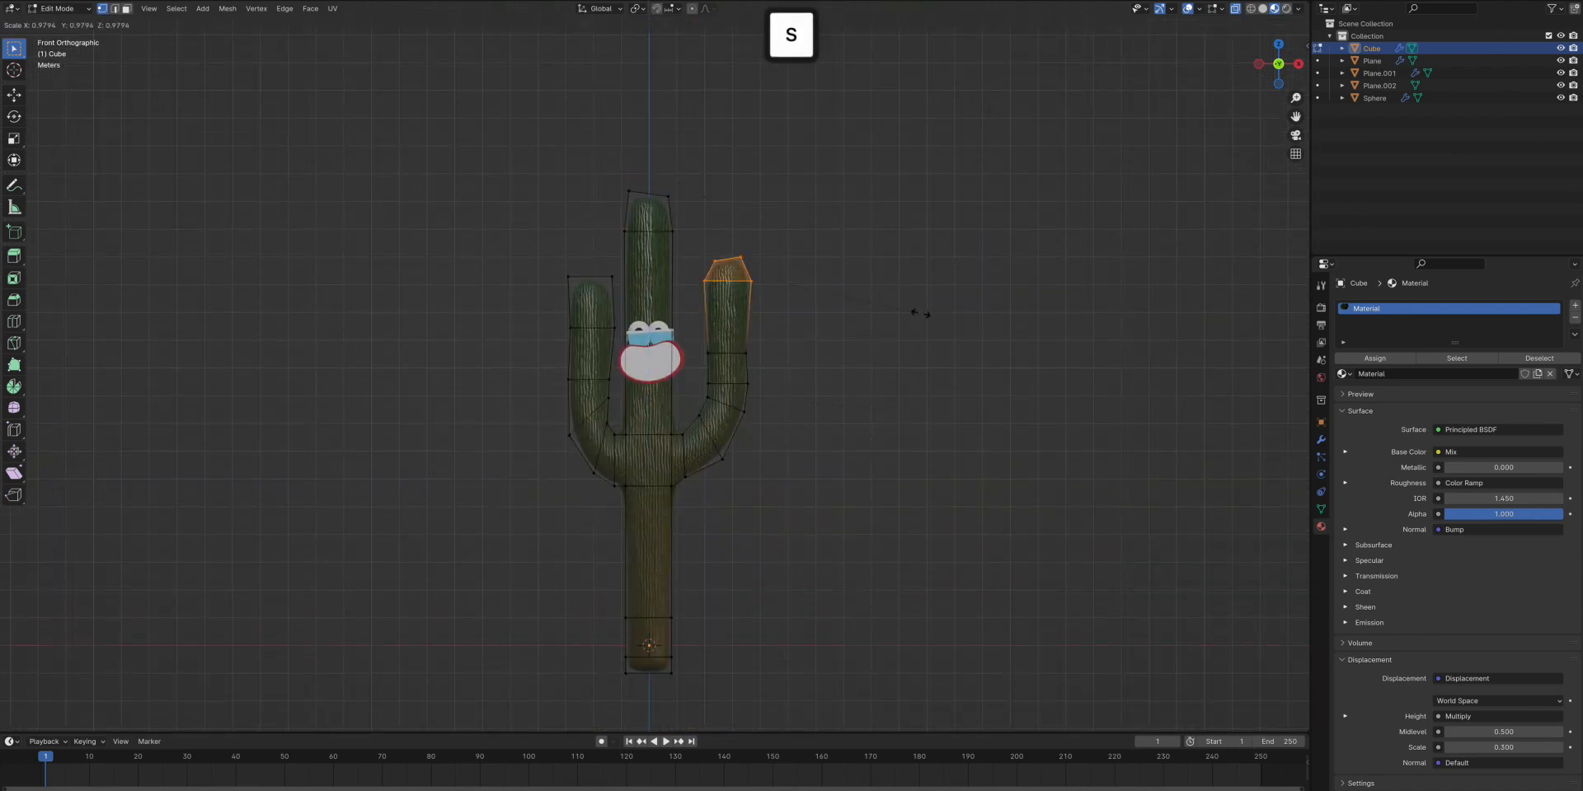
click(884, 322)
key(g)
click(876, 314)
click(870, 318)
Scale the vertices where the arms join the trunk
shift+middle_drag(663, 413, 664, 396)
scroll(659, 397, up, 2)
drag(586, 428, 713, 554)
key(s)
click(918, 537)
Scale the upper part of the left arm narrower and reposition it
drag(485, 169, 600, 368)
key(s)
click(774, 370)
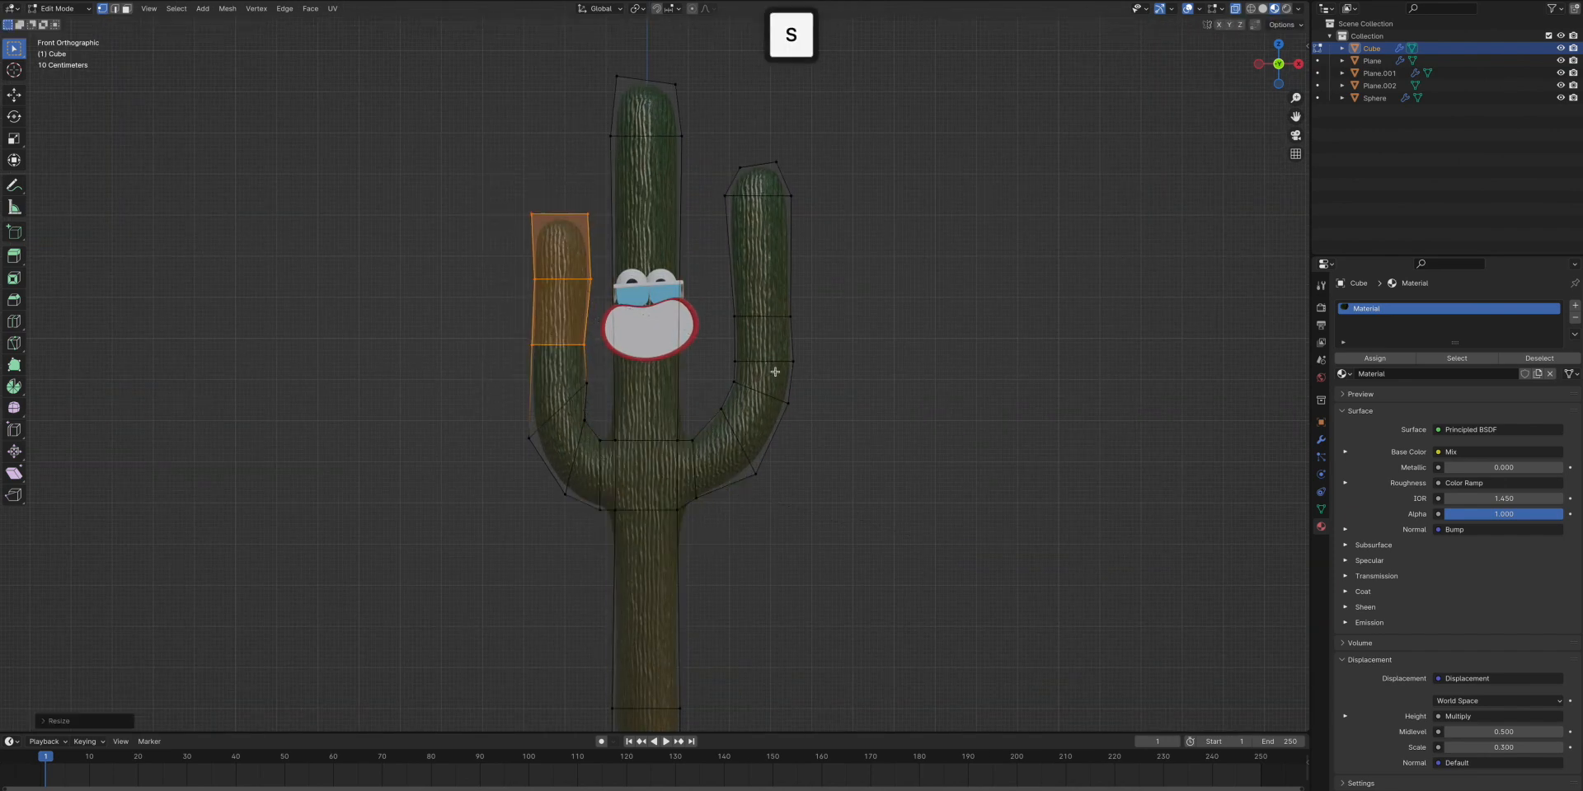
key(g)
click(692, 376)
Pull the left arm's outer elbow vertex inward and shift the whole arm slightly closer to the trunk
click(532, 441)
key(g)
click(541, 434)
drag(484, 164, 590, 528)
key(g)
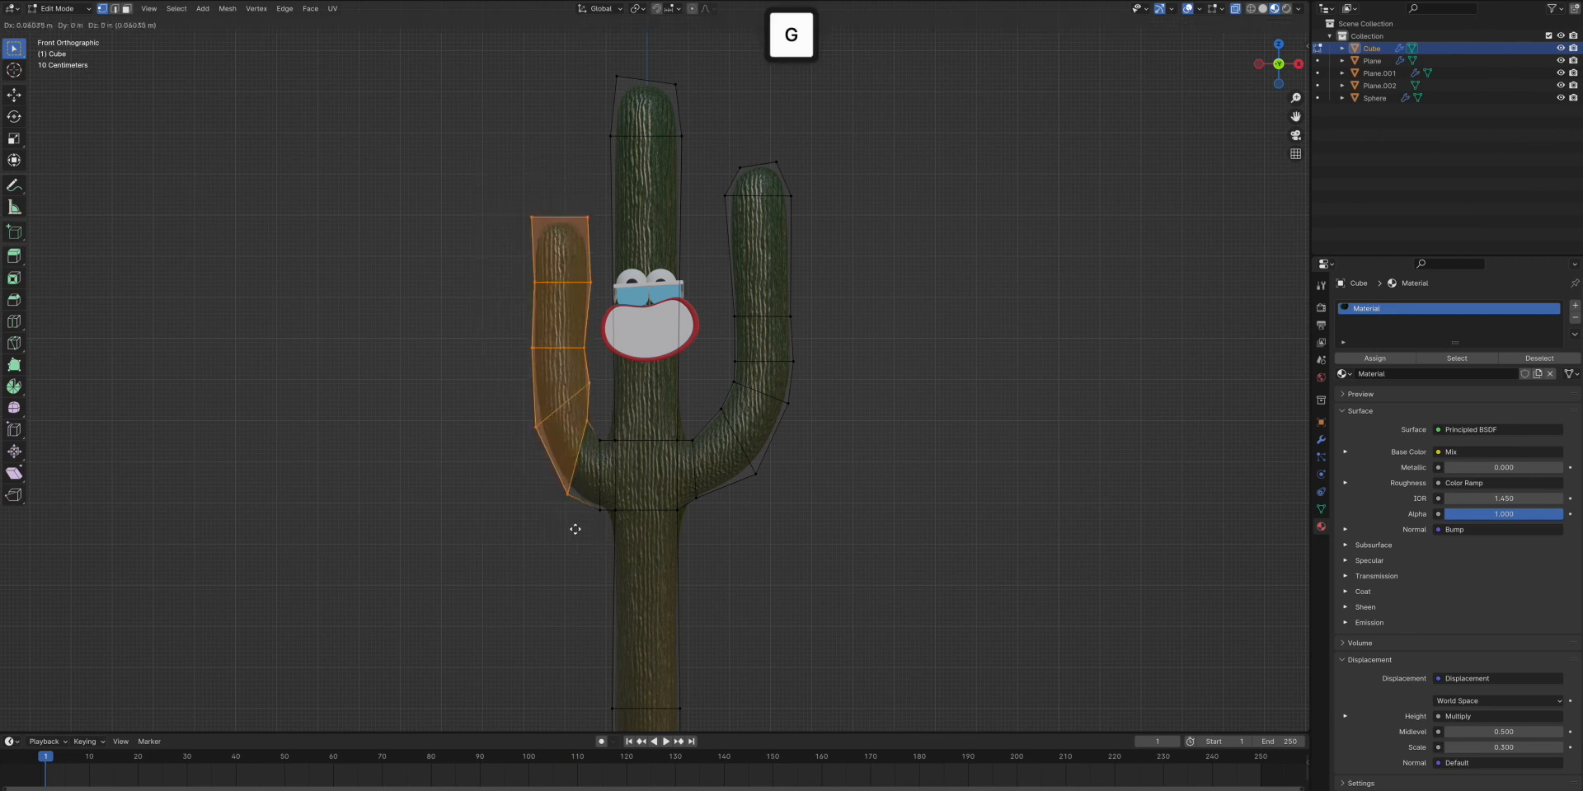
click(581, 527)
Move the right arm along the X axis closer to the trunk
drag(917, 545, 555, 116)
key(g)
key(x)
click(908, 332)
click(955, 307)
Add an edge loop across the middle trunk above the eyes and scale it
key(super+r)
click(681, 222)
click(695, 150)
key(s)
click(556, 112)
Scale the topmost vertices of the middle trunk again and leave Edit Mode
drag(689, 92, 595, 59)
key(s)
click(600, 63)
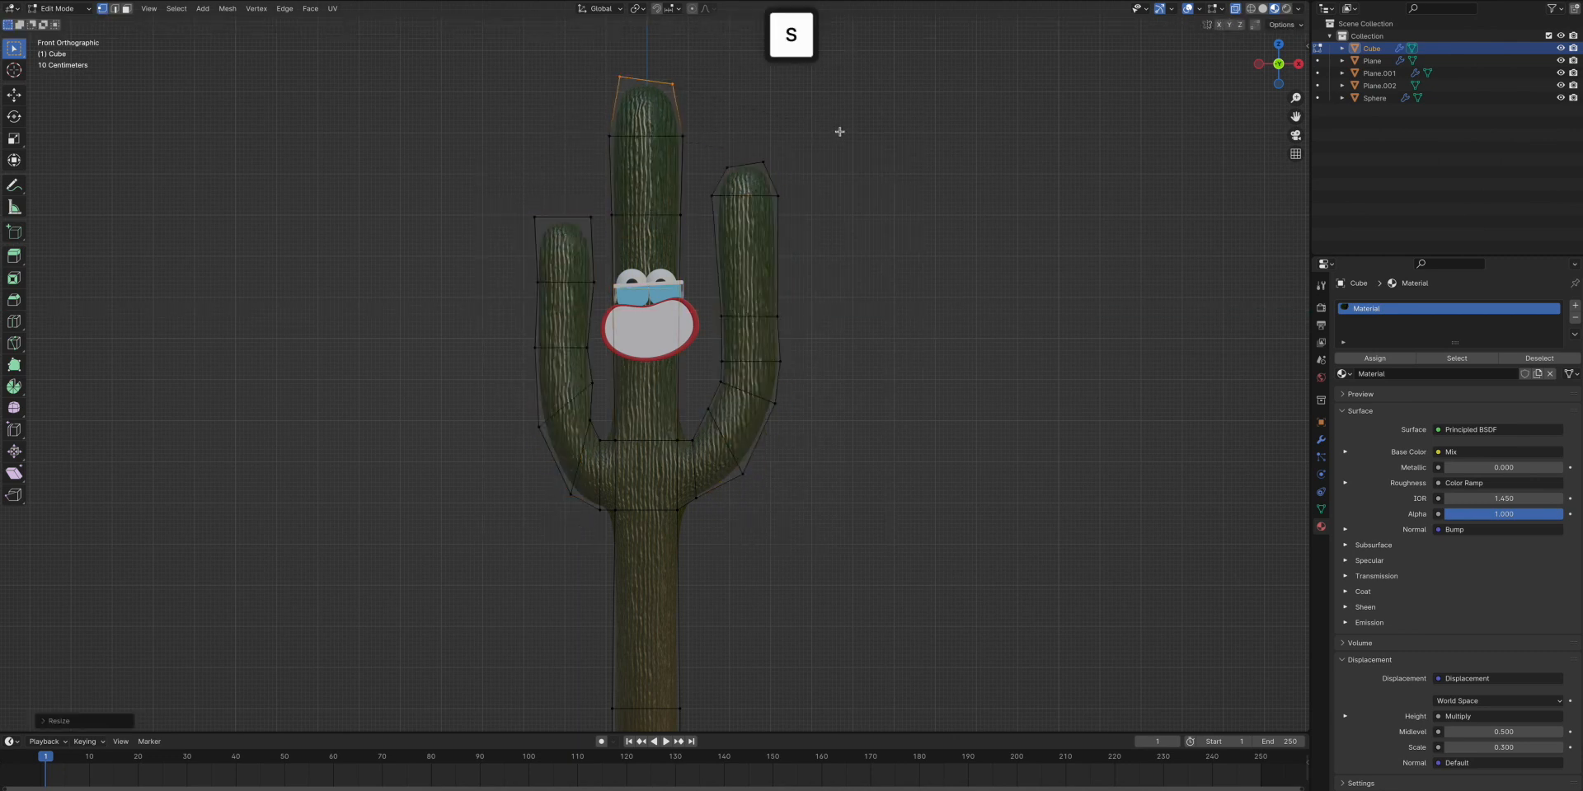
key(Tab)
shift+middle_drag(869, 338, 869, 274)
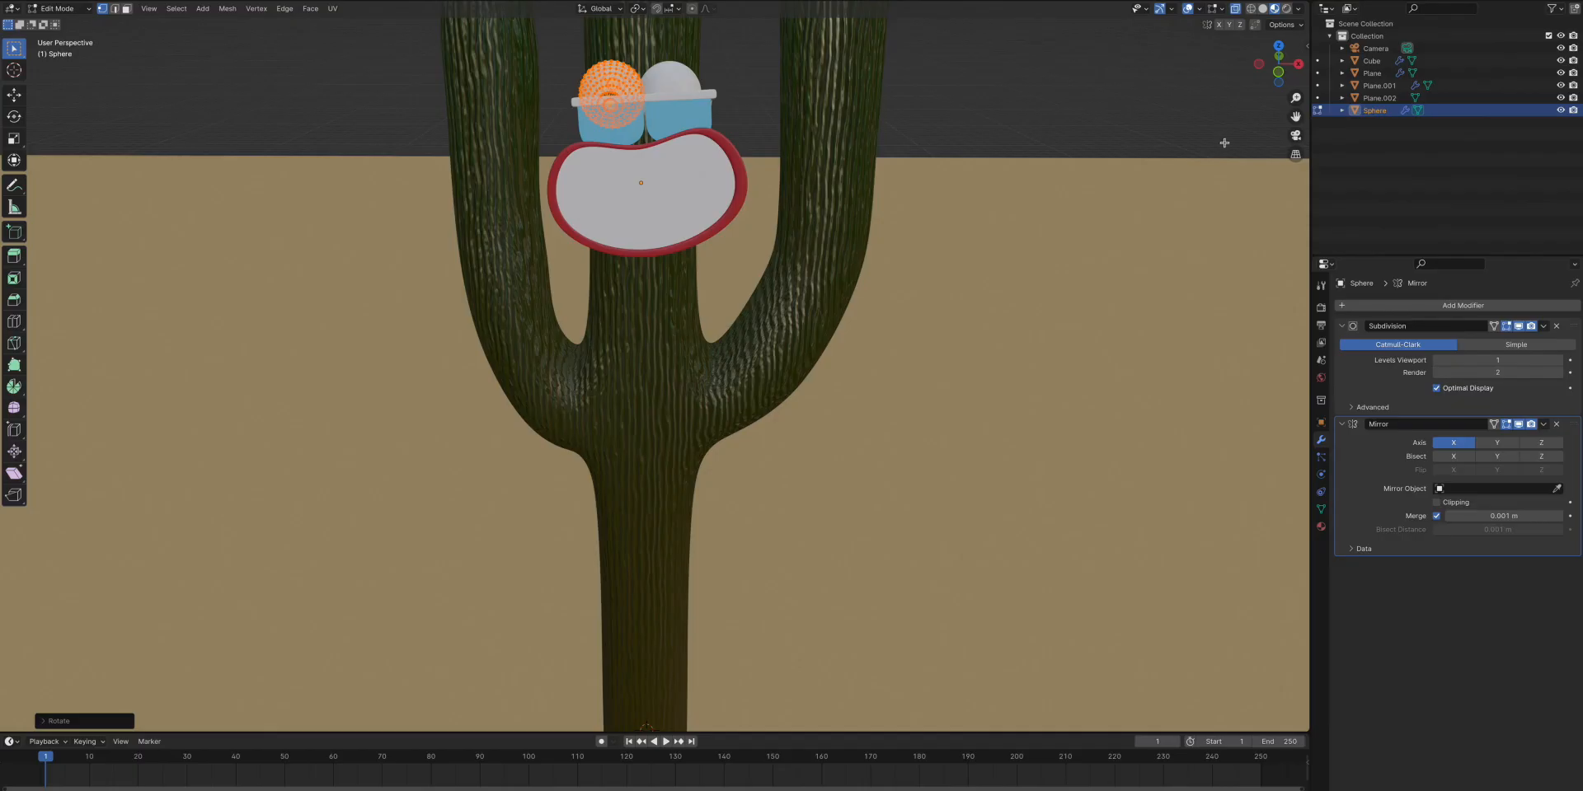
Rotate the eye sphere's mesh around the X axis so that both pupils face the camera
scroll(655, 366, down, 1)
scroll(655, 366, up, 5)
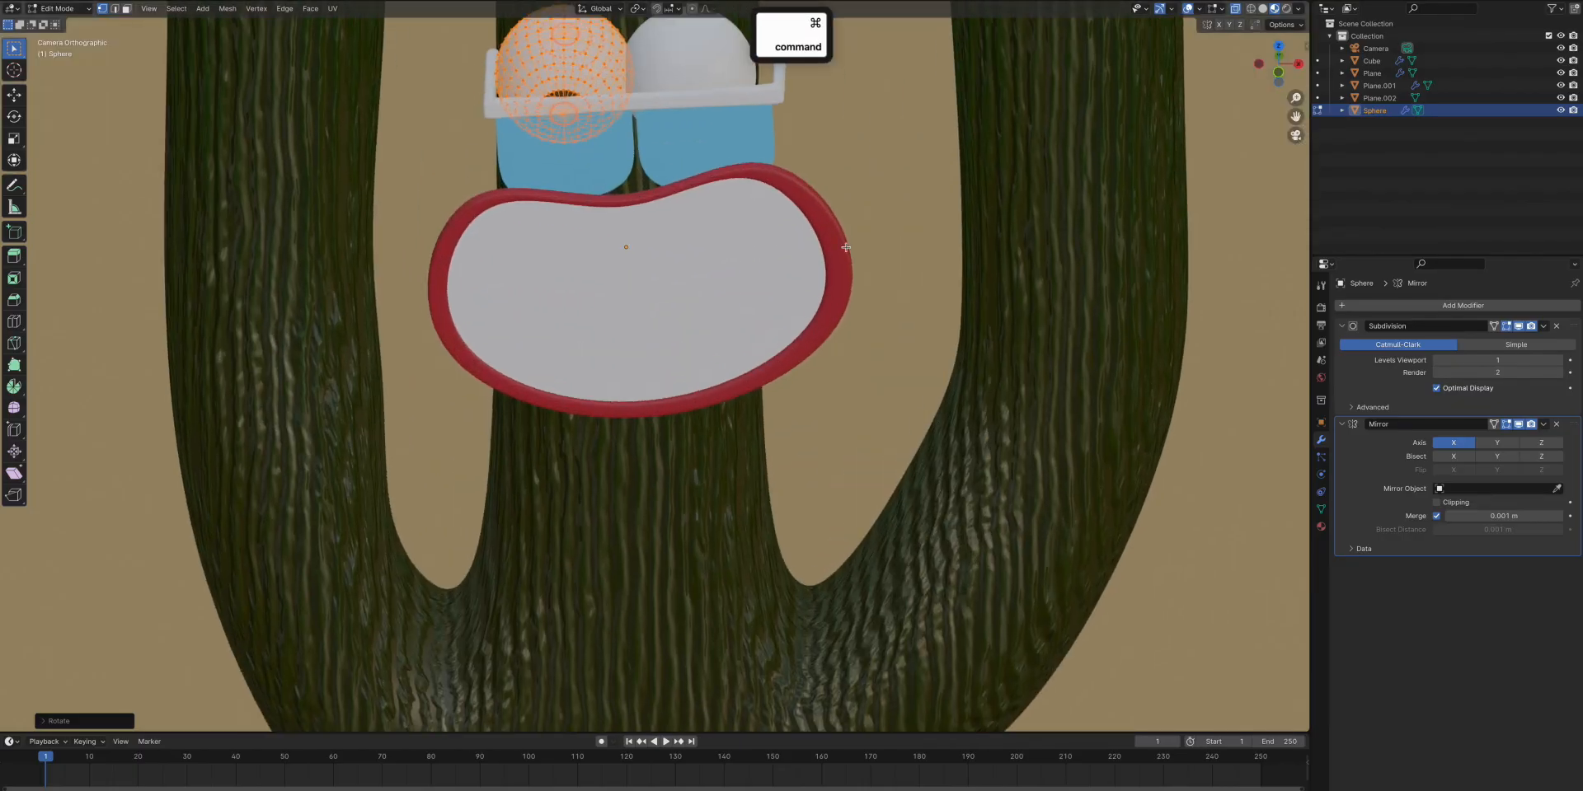
key(r)
key(x)
click(745, 407)
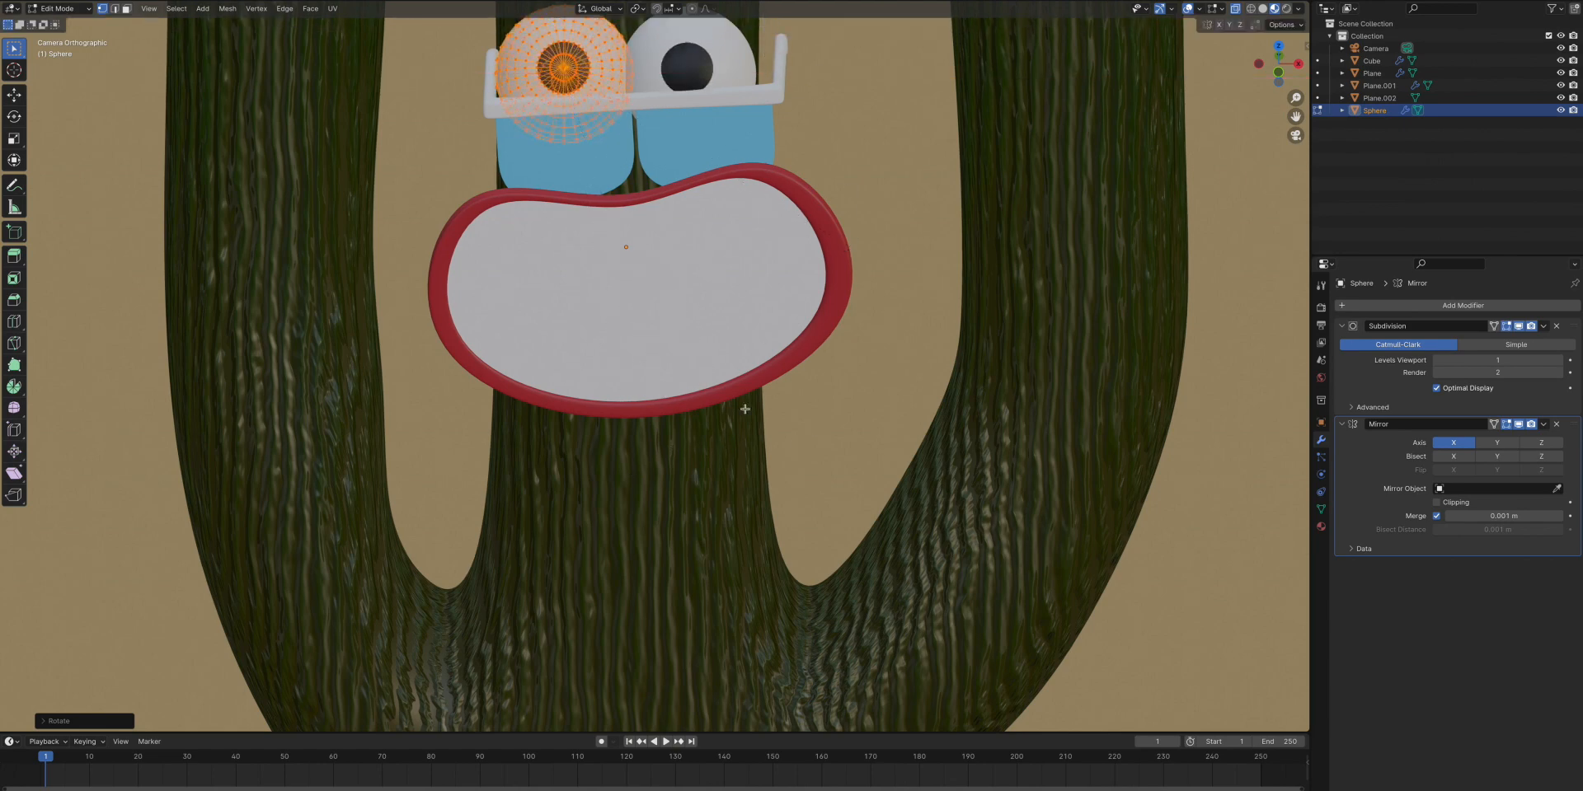
super+scroll(921, 236, down, 5)
super+scroll(921, 235, down, 5)
key(r)
key(x)
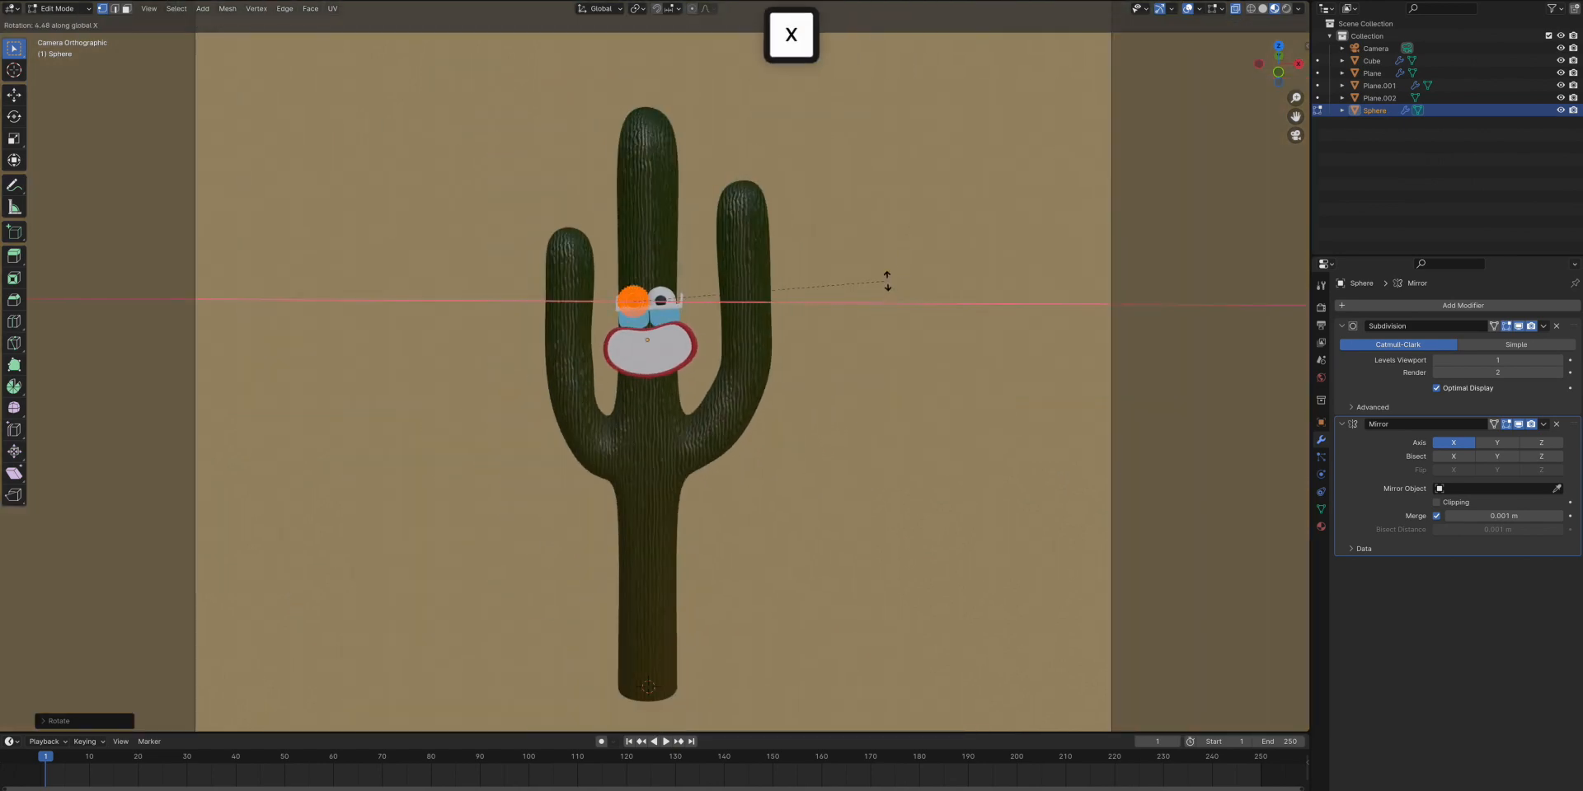
click(880, 275)
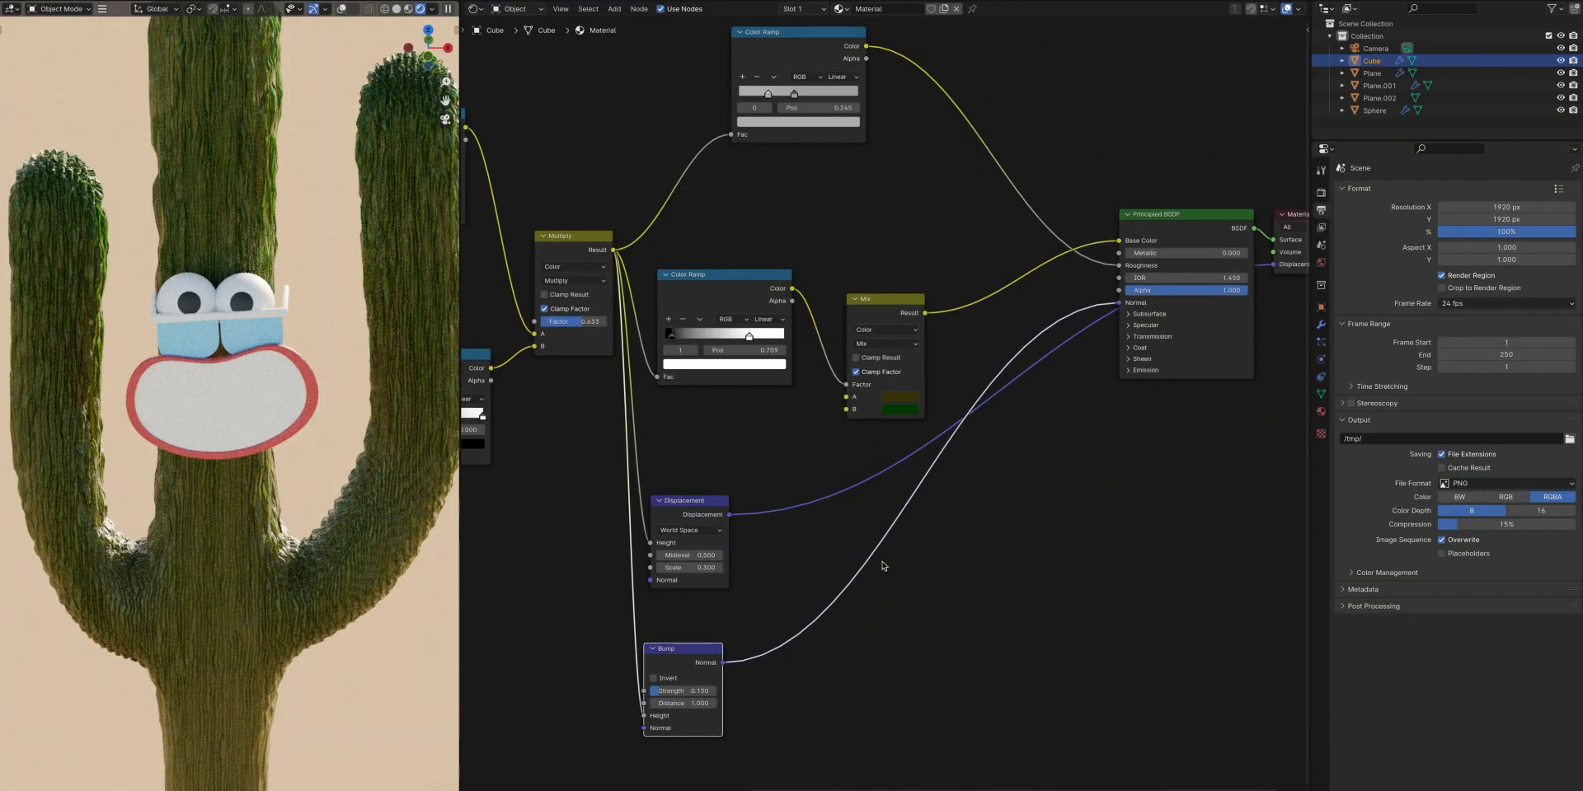
Set the Displacement node's scale to 0.15 in the cactus material
text(0.15)
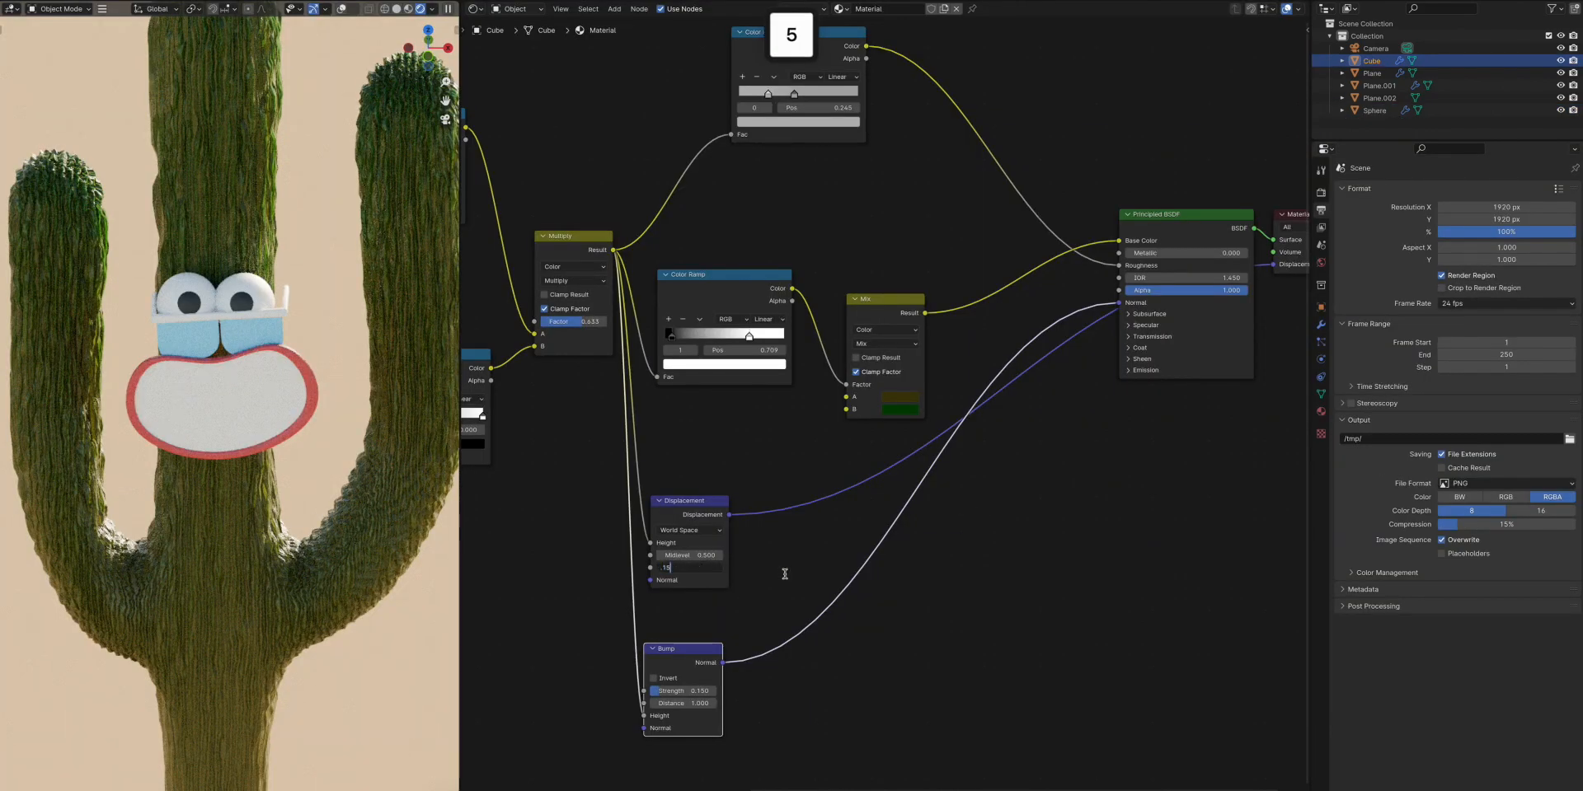
key(Return)
click(827, 557)
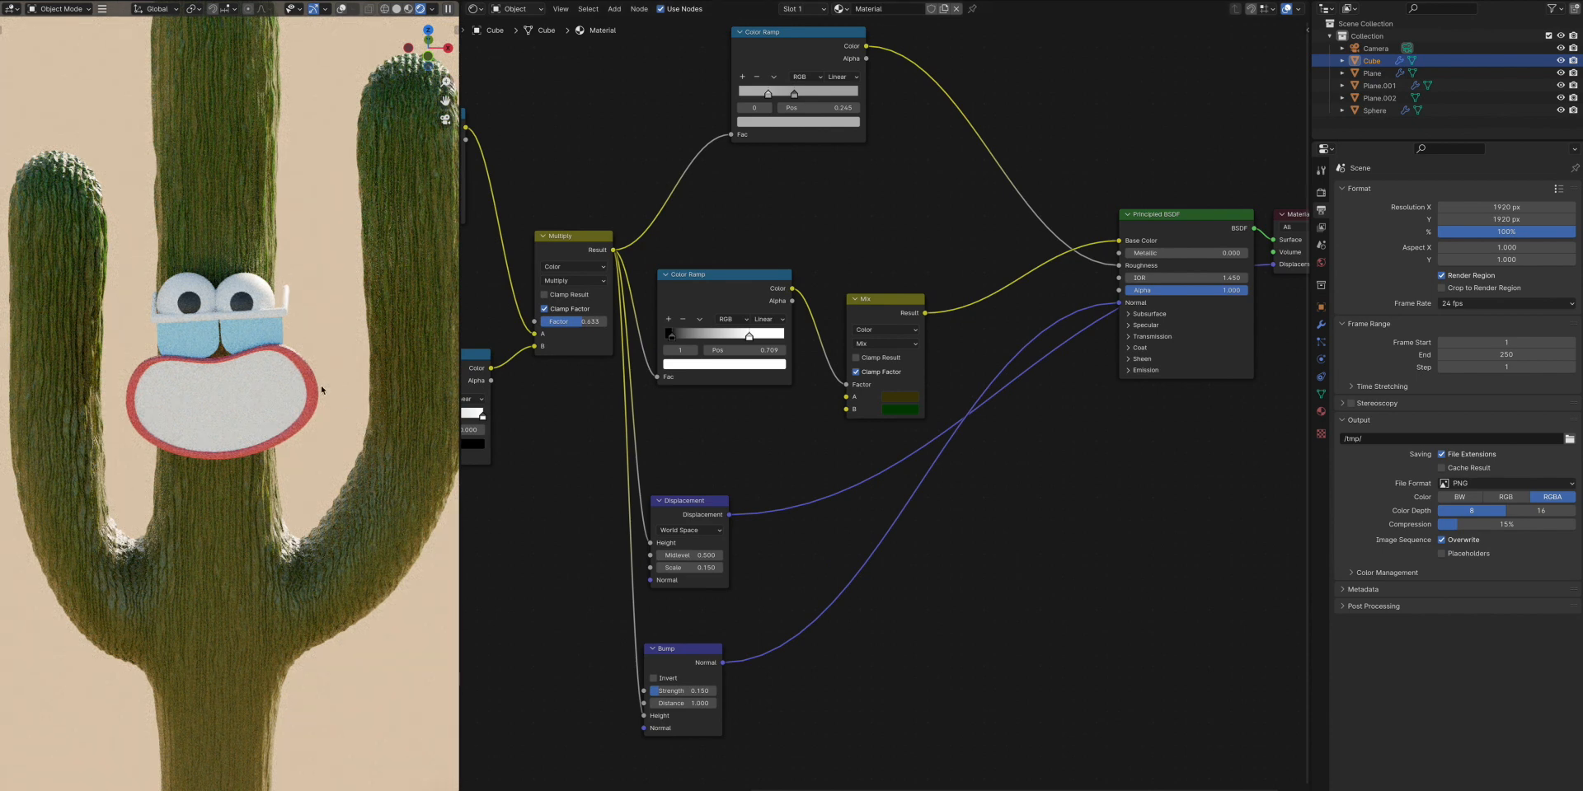
Add a Gradient Texture node to the sunglasses.glass material of the sunglasses
click(235, 340)
key(shift+a)
text(gradient)
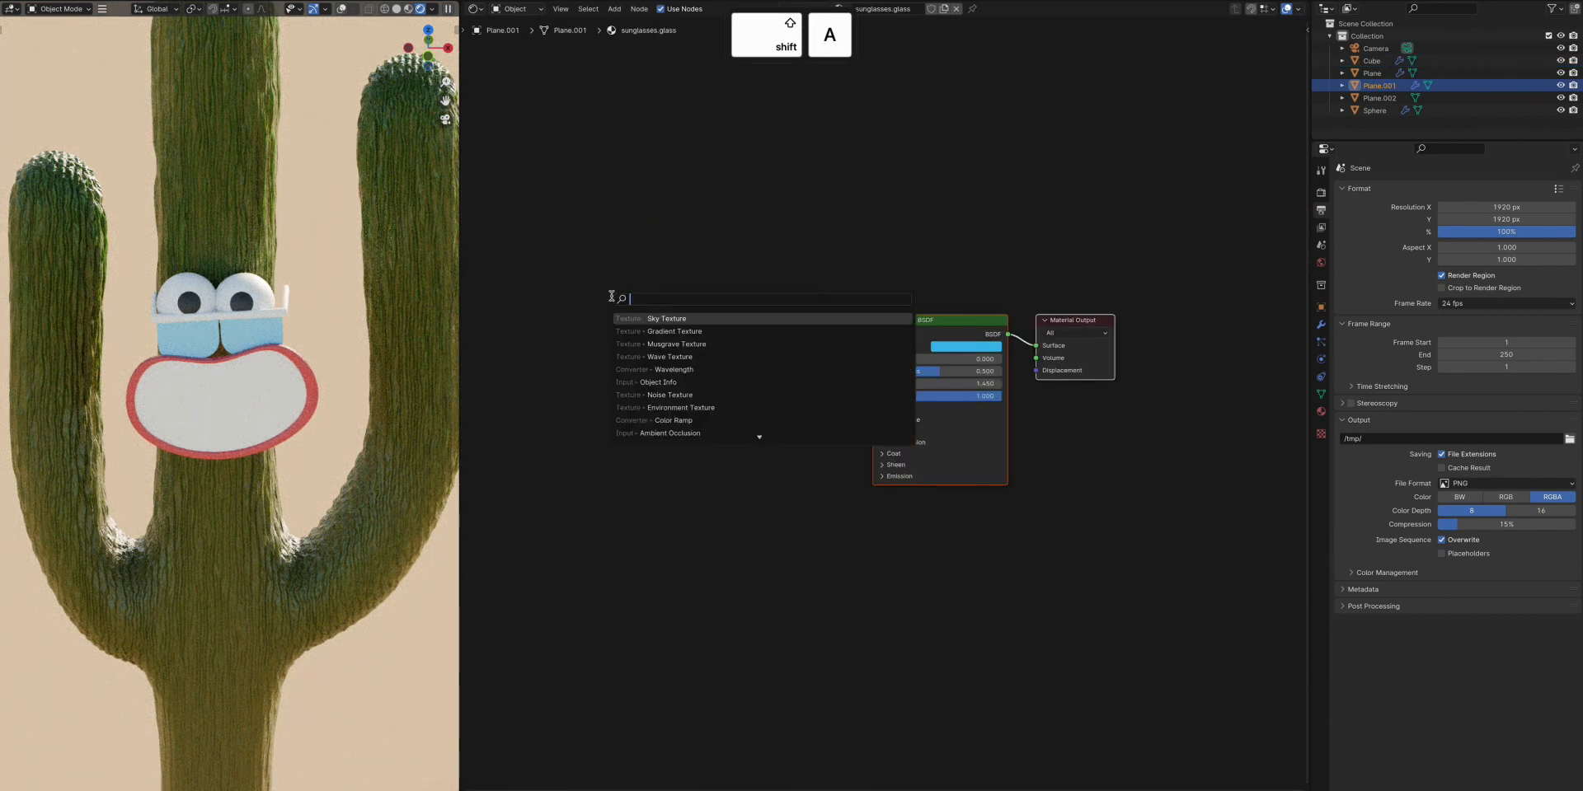
key(Return)
click(569, 298)
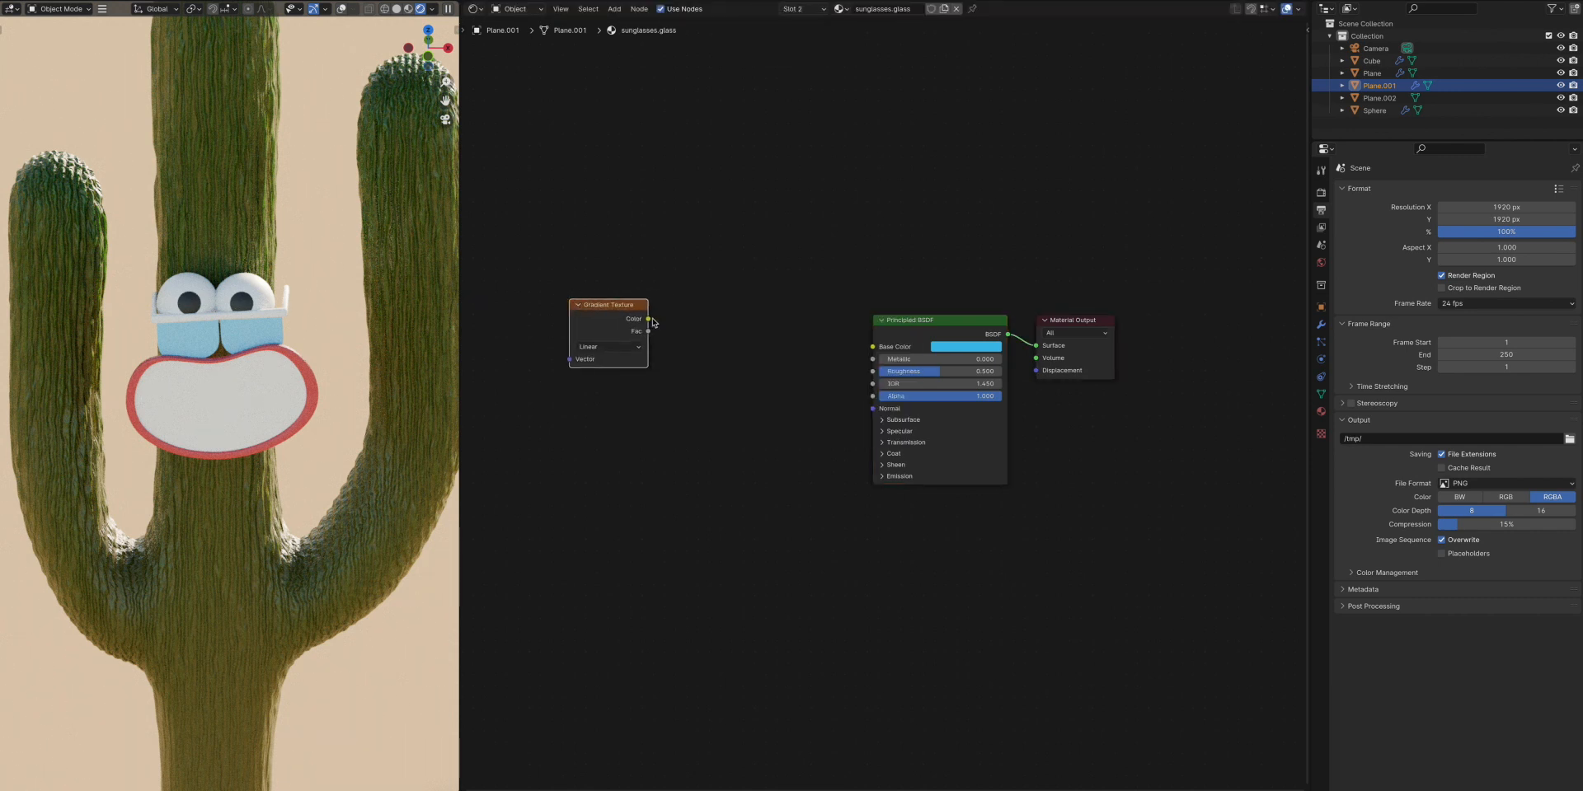
Feed the Gradient Texture into a new Color Ramp placed before the Principled BSDF
drag(684, 328, 684, 328)
text(ramp)
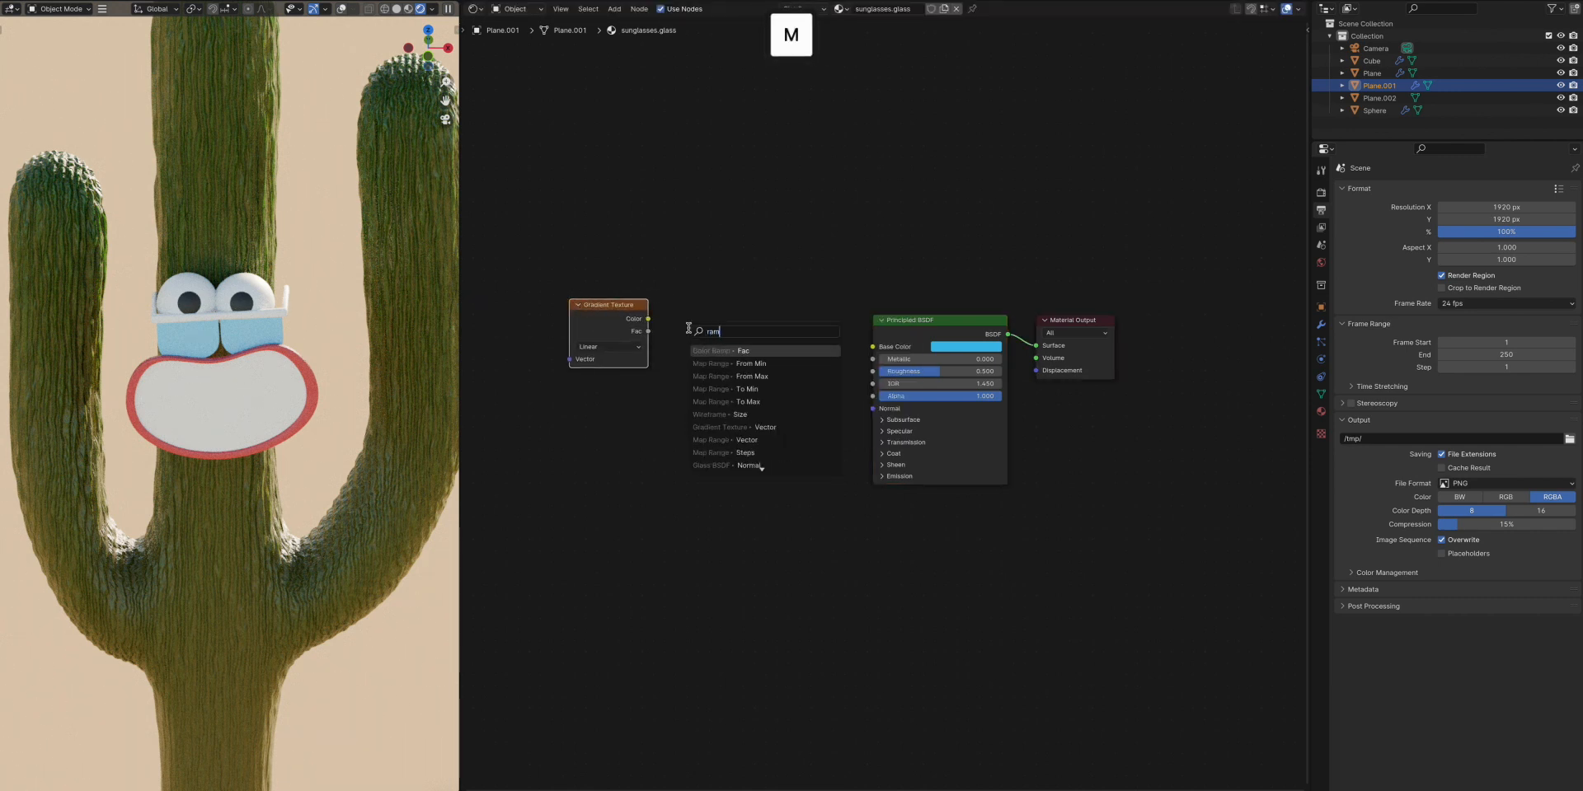
key(Return)
click(684, 328)
Sample the Principled BSDF's light blue base colour into both stops of the Color Ramp
click(735, 412)
click(800, 359)
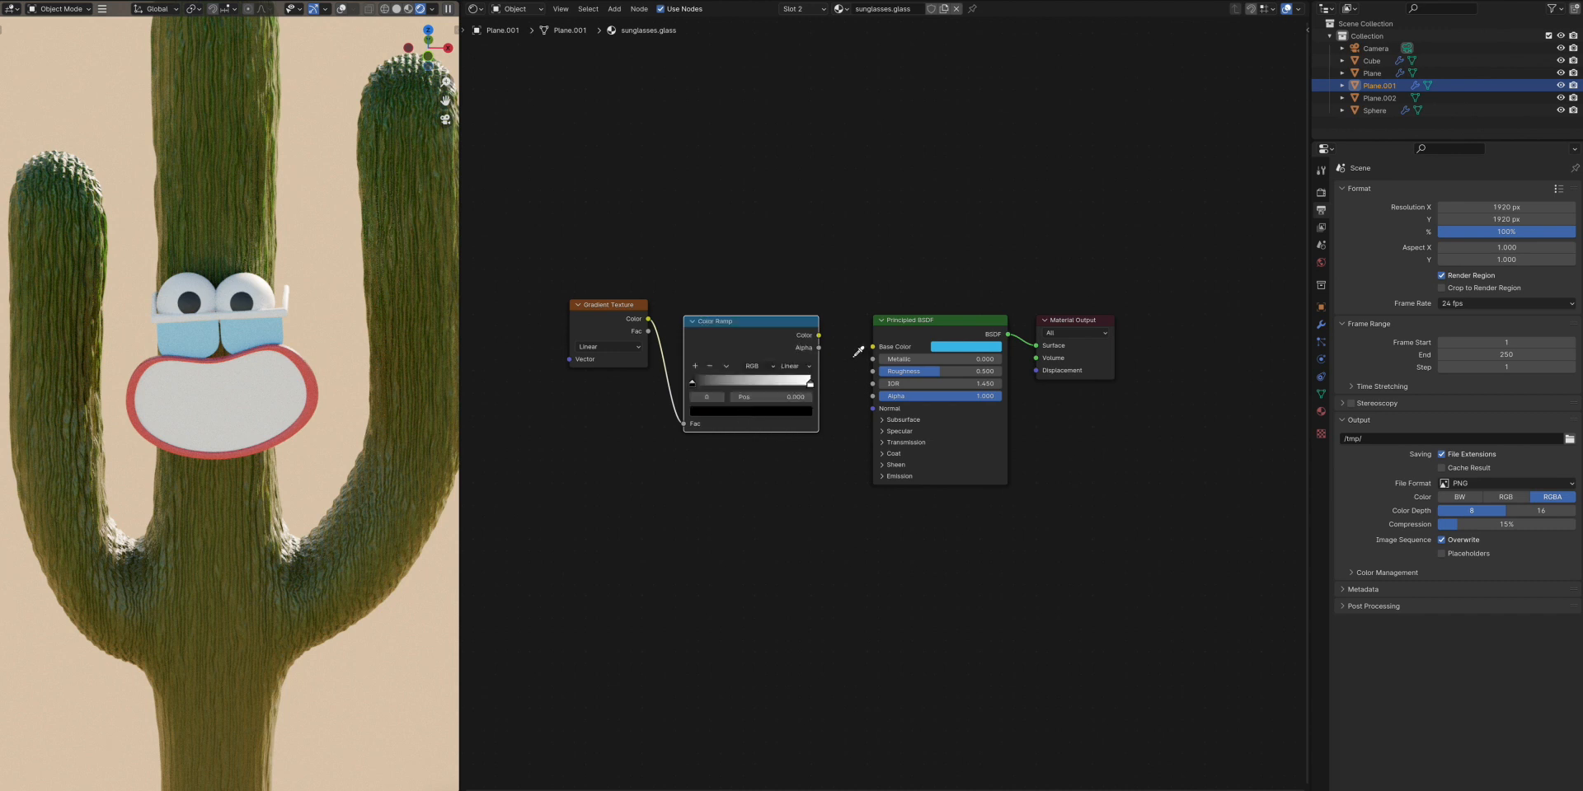
click(964, 347)
click(811, 384)
click(793, 411)
click(800, 359)
click(939, 342)
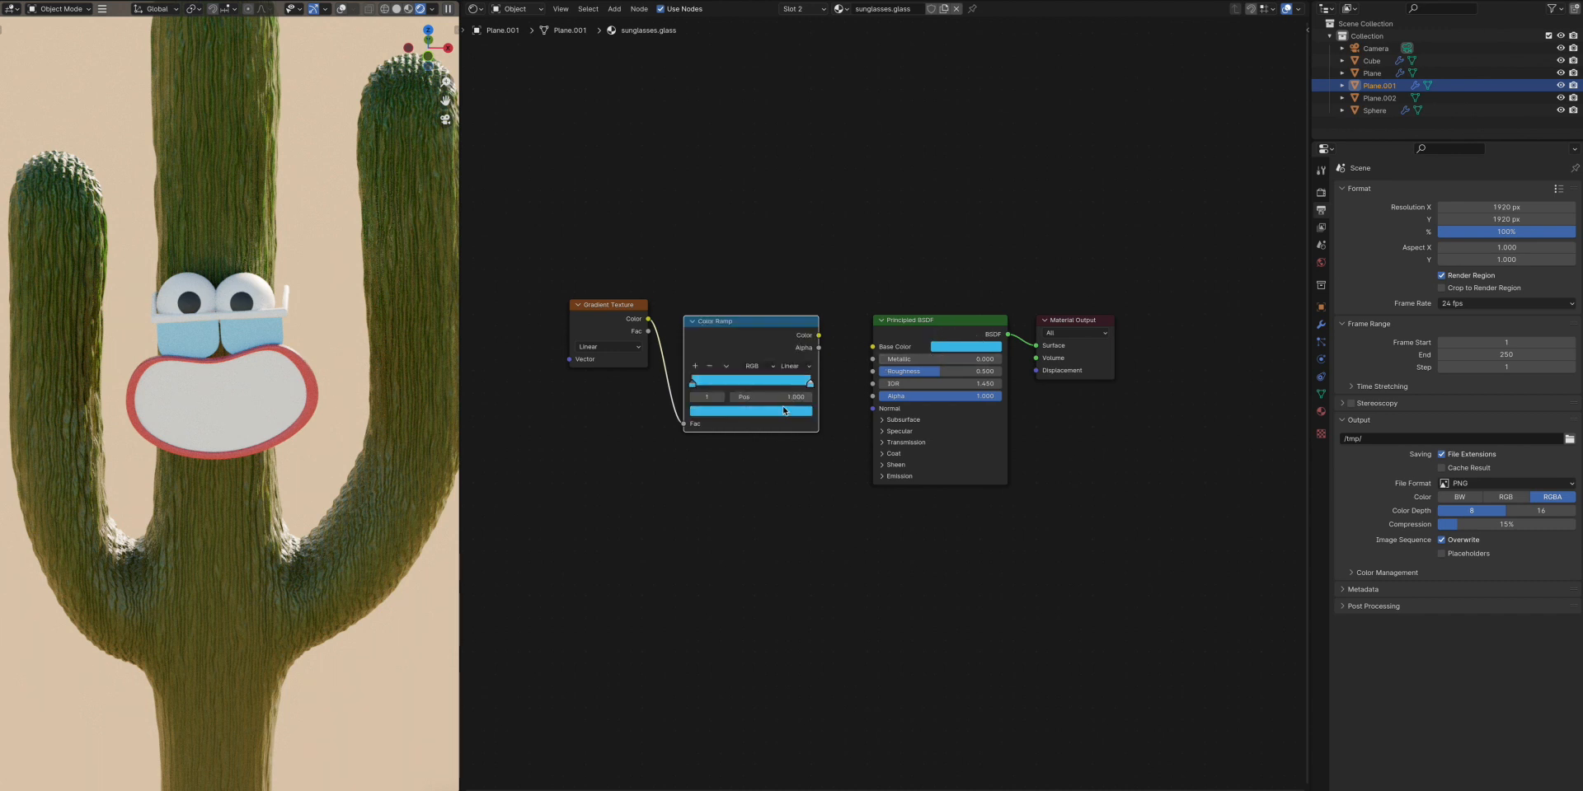
Change the Color Ramp's end stop to a darker blue and route the ramp's colour to the Material Output
click(750, 411)
click(765, 248)
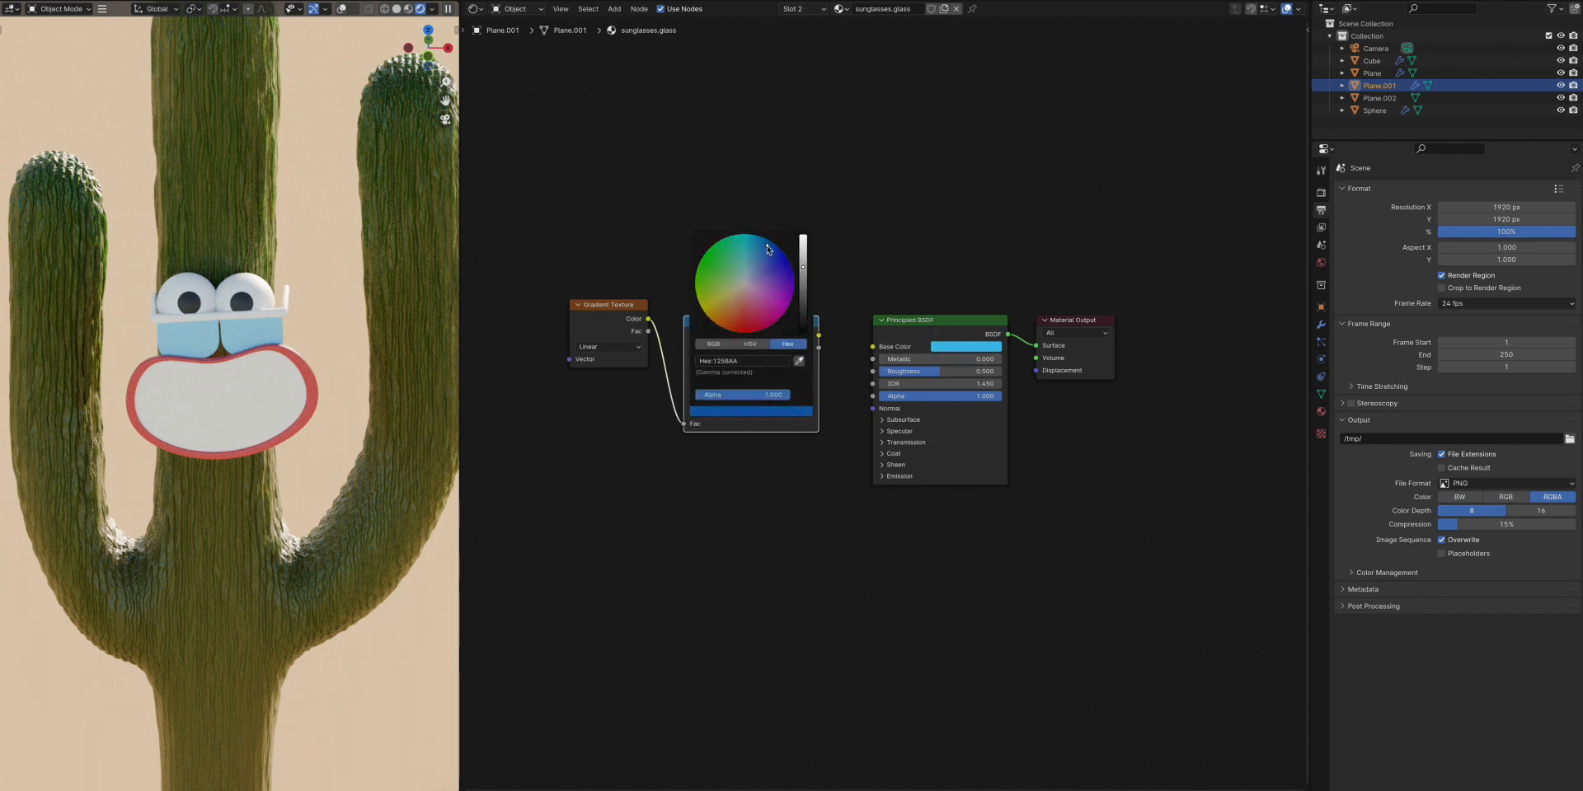
drag(819, 336, 872, 347)
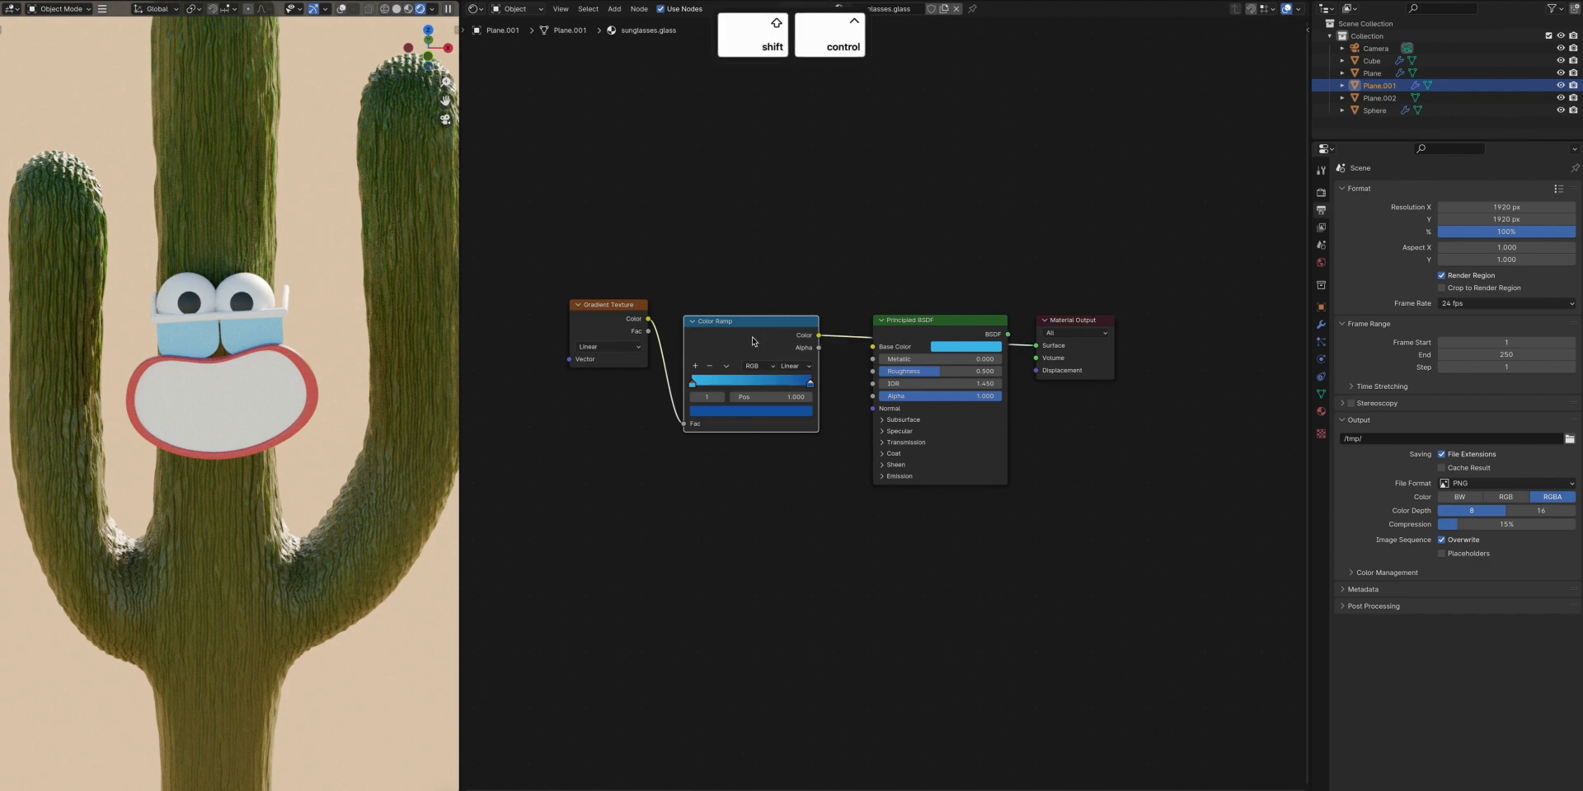
Add Texture Coordinate and Mapping nodes to the Gradient Texture and switch the viewport to material preview shading
click(595, 322)
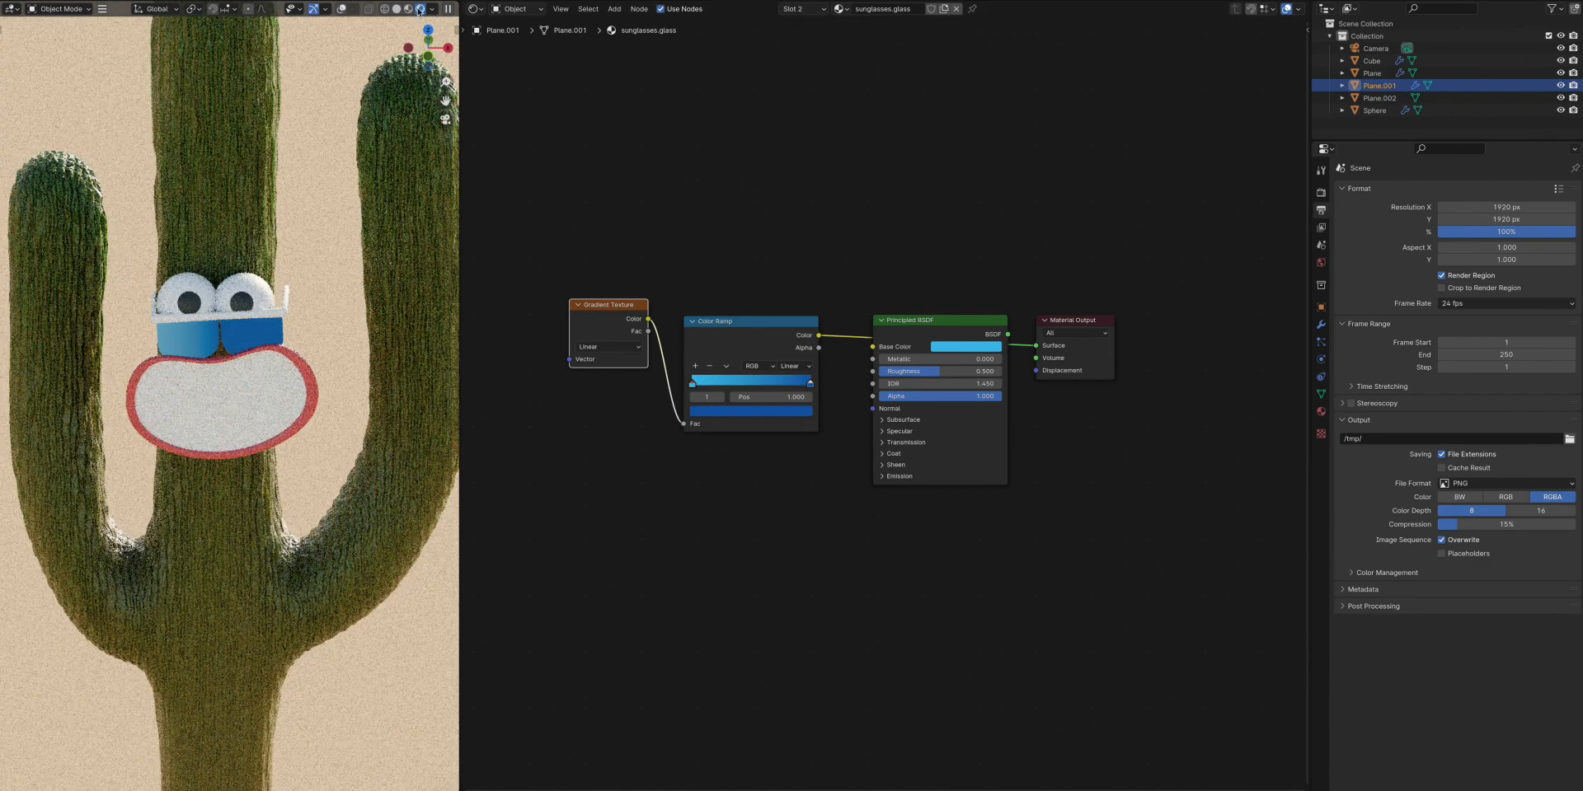
click(409, 9)
scroll(620, 364, left, 5)
key(ctrl+t)
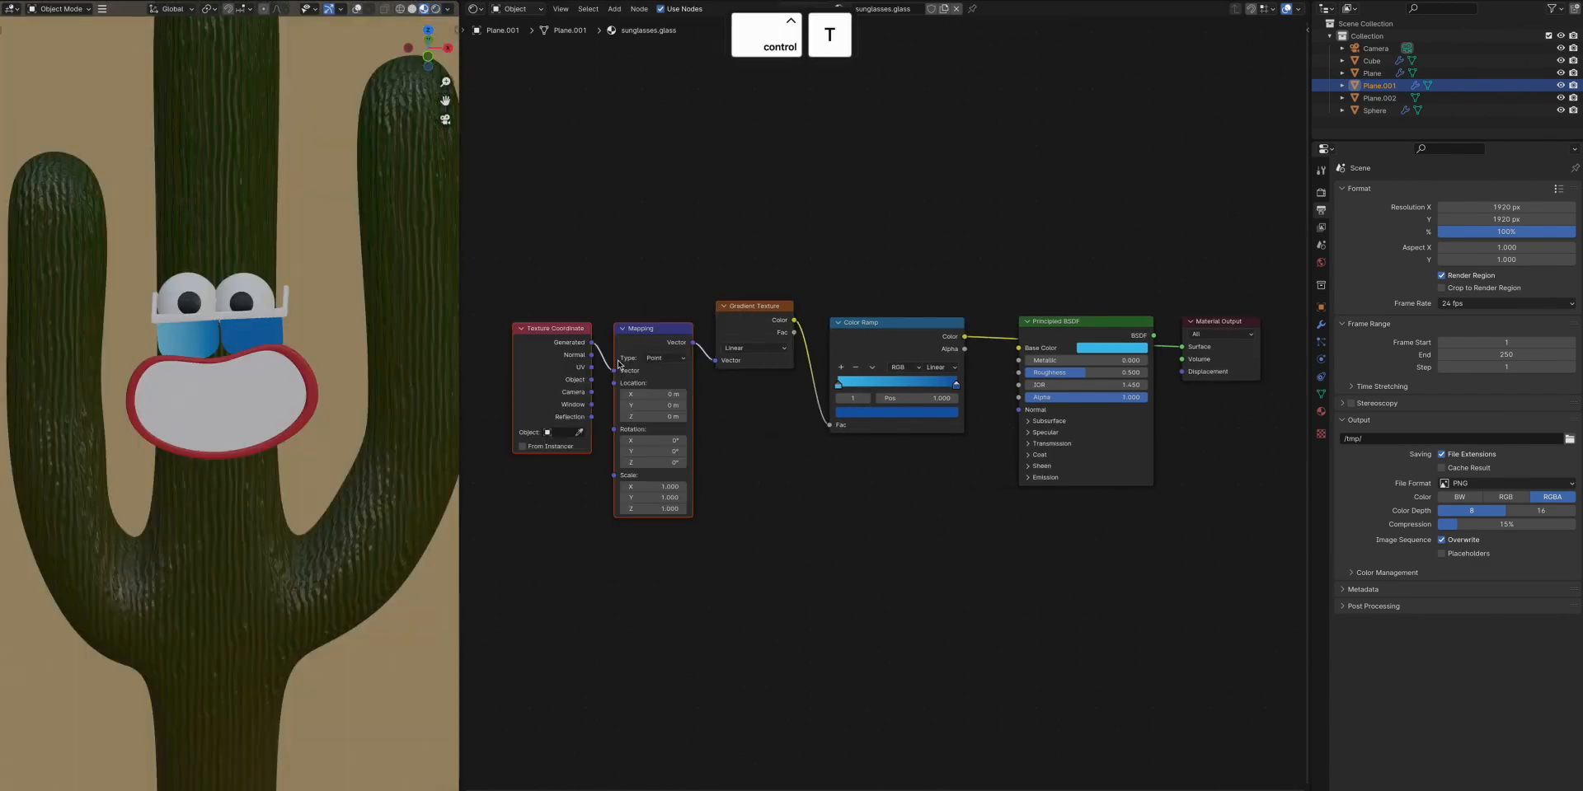
Set the Mapping node's Z rotation to -90° so the lens gradient runs vertically
click(731, 463)
click(661, 462)
text(-90)
key(Return)
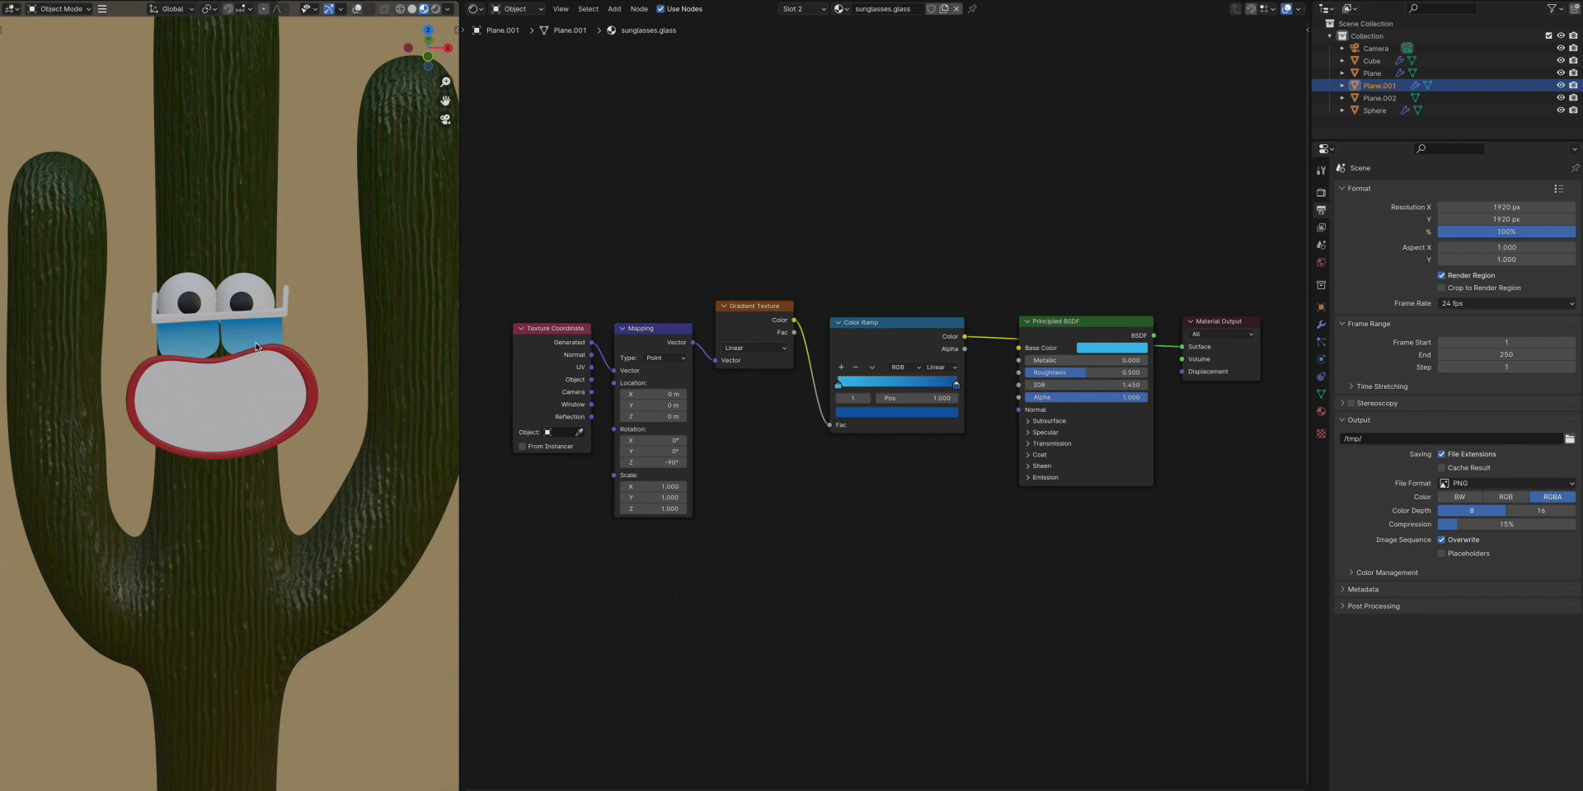
Set the sunglasses' silver frame material to metallic 1.0 and roughness 0.6
click(1321, 411)
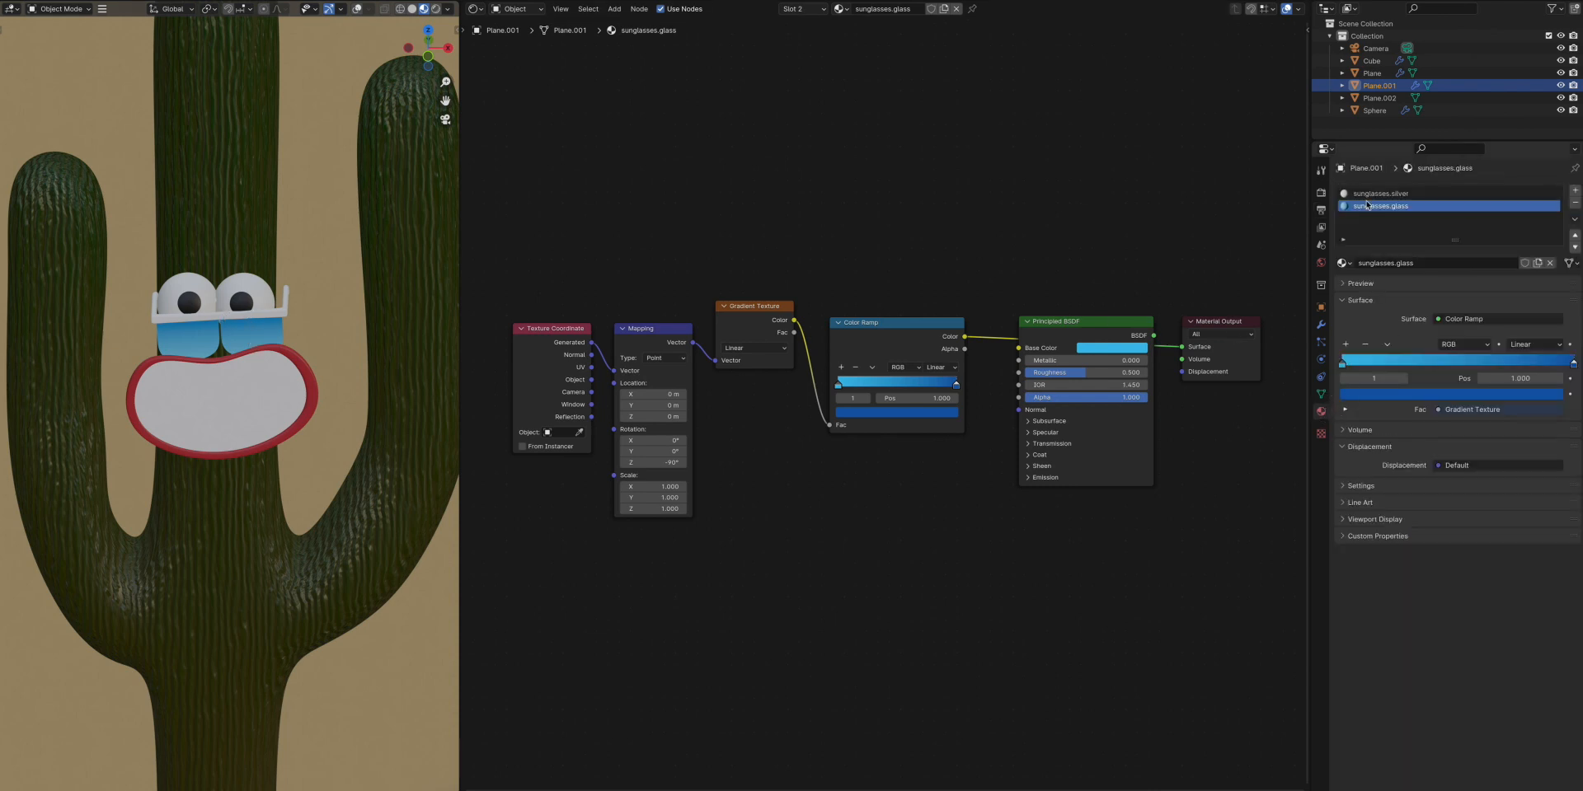
click(1374, 193)
drag(1063, 360, 1151, 365)
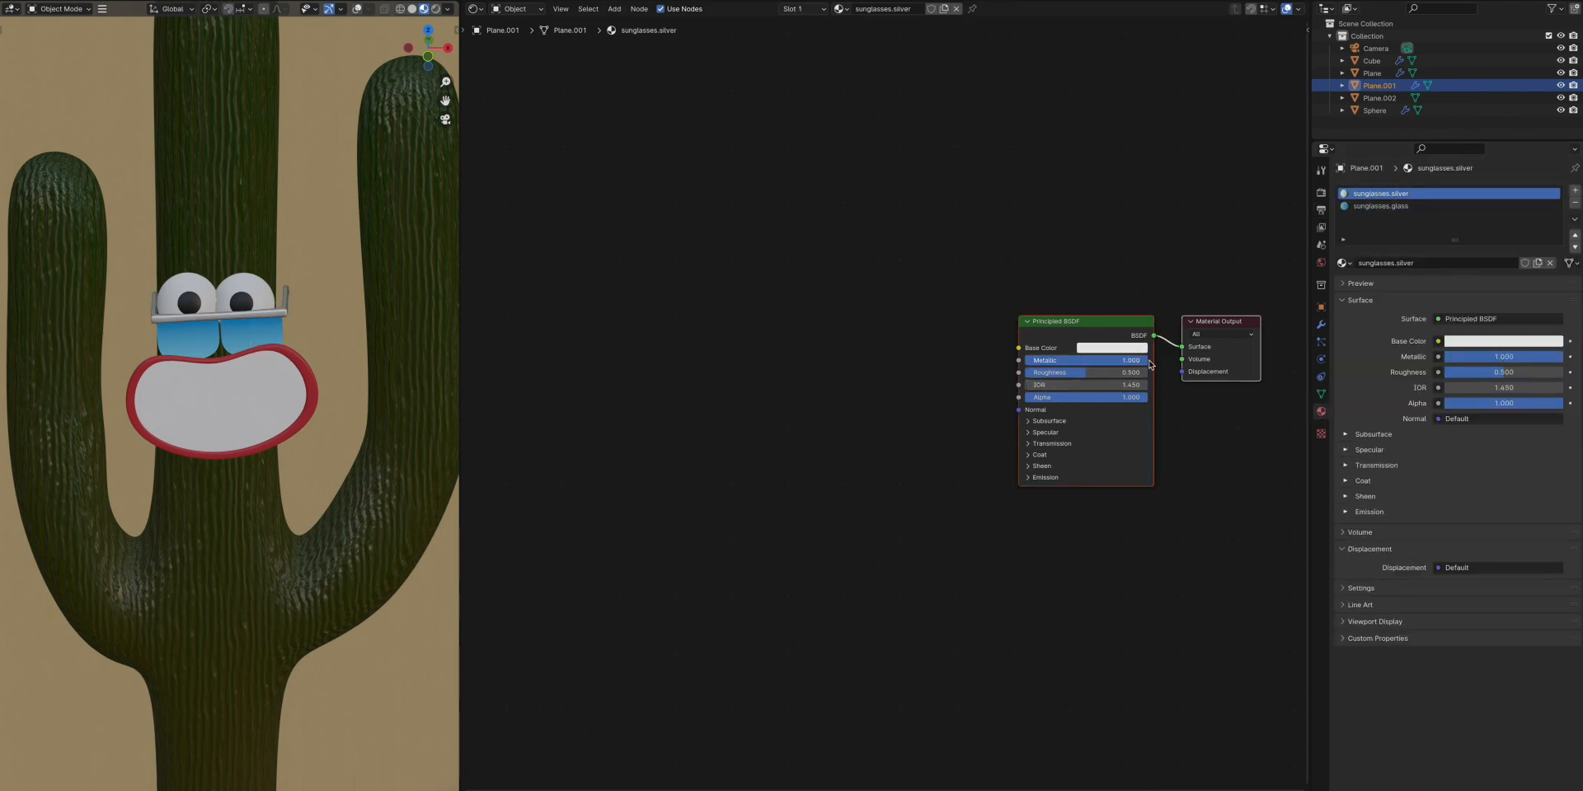
double_click(1047, 375)
text(.6)
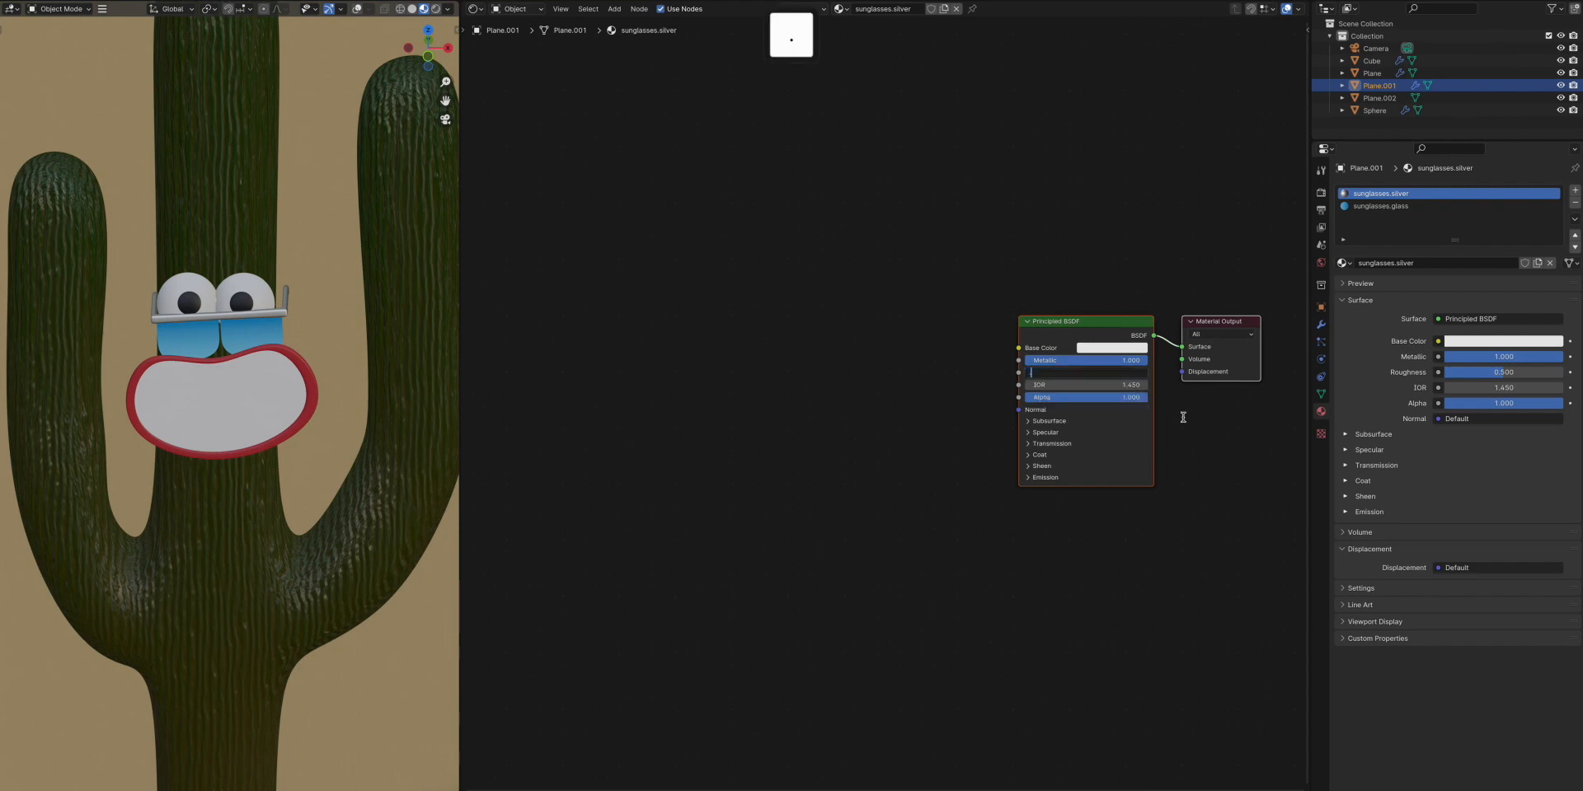
key(Return)
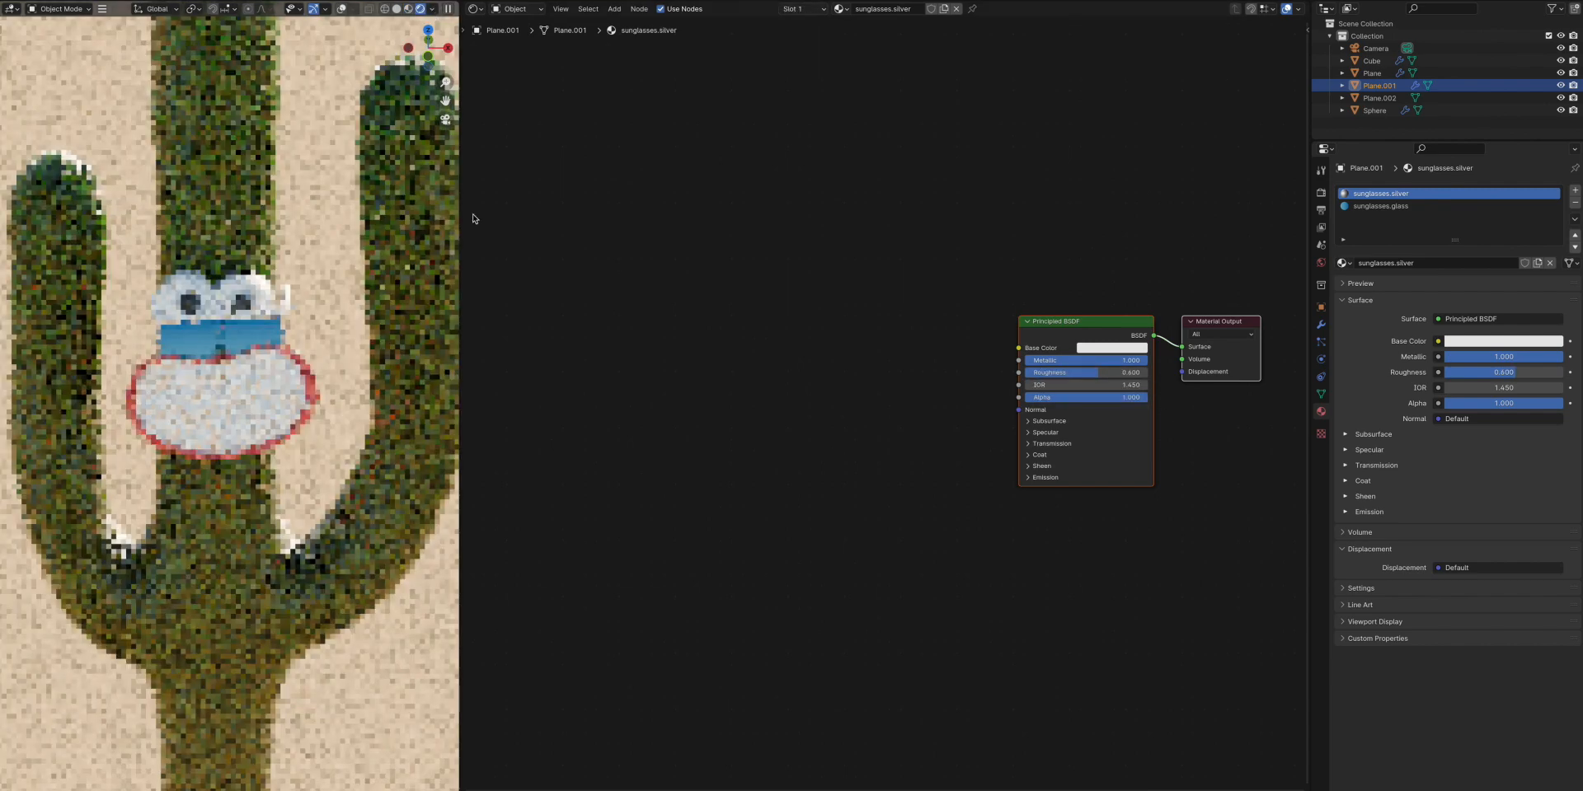
Darken the silver frame material's base colour to a mid grey and set its roughness to 0.25
click(1095, 348)
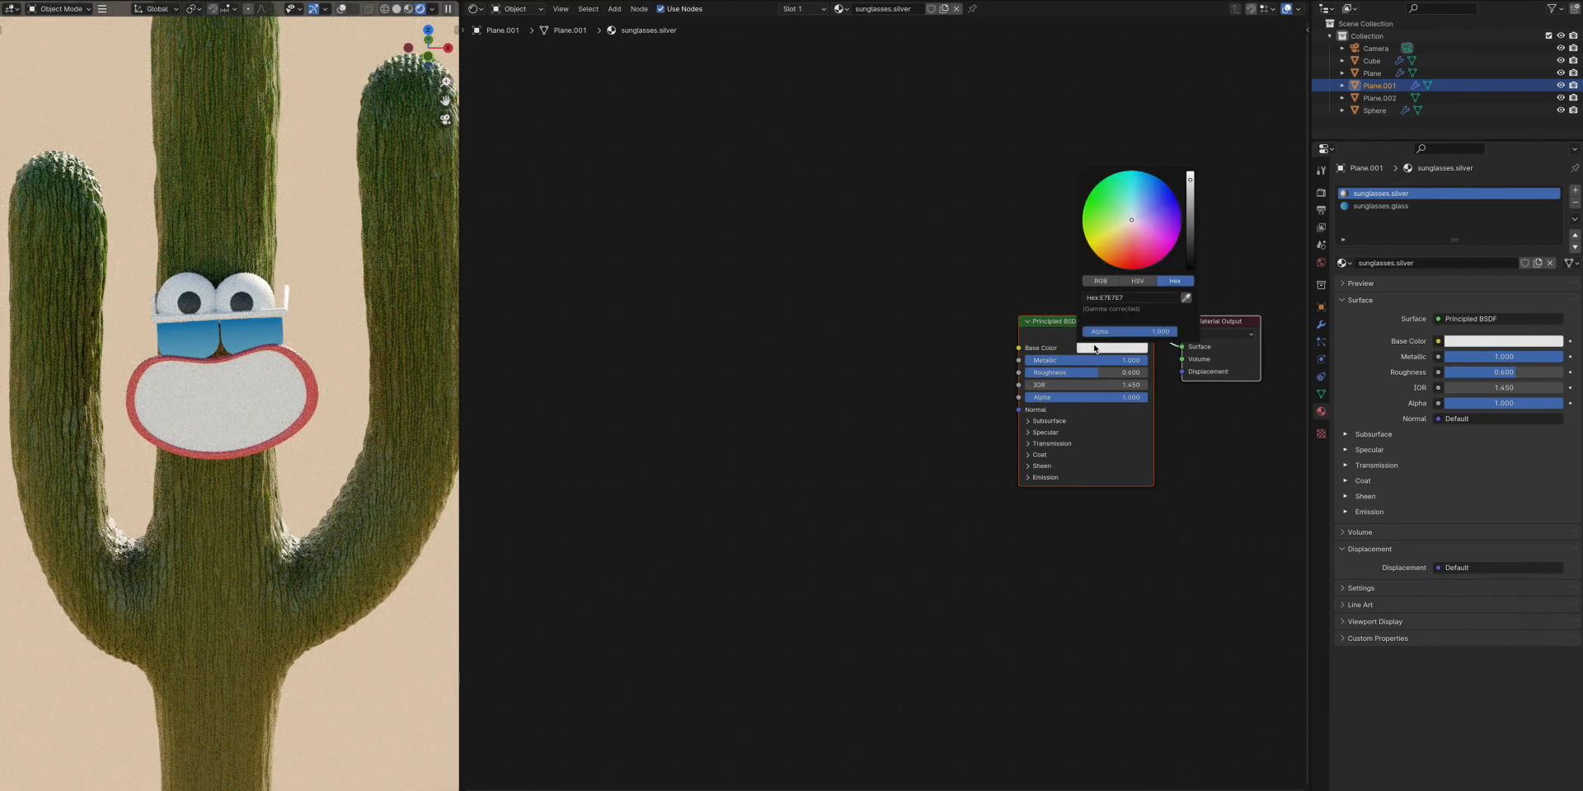
drag(1191, 194, 1191, 206)
double_click(1088, 373)
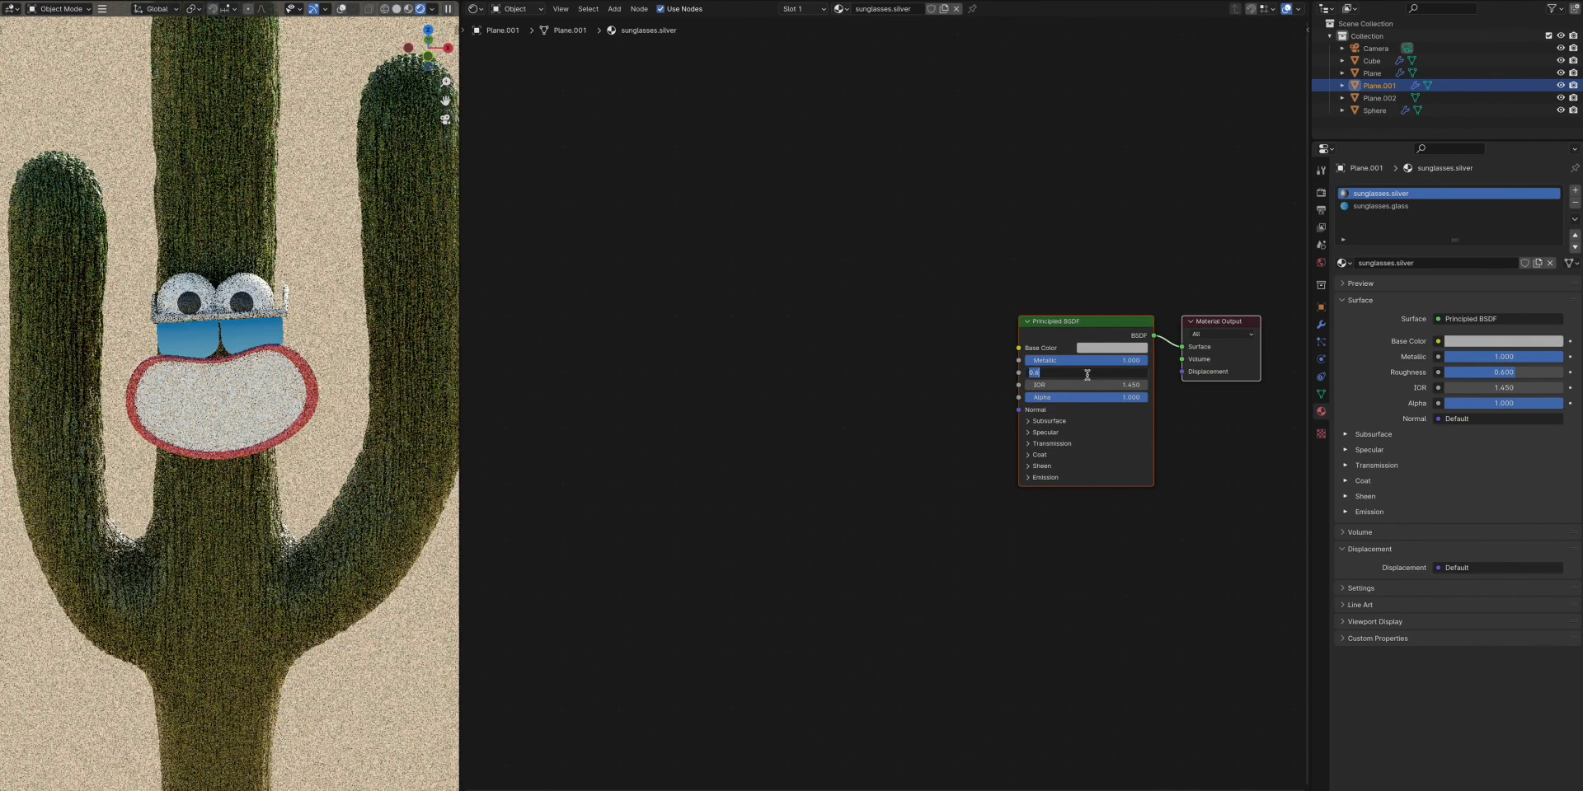
text(.25)
key(Return)
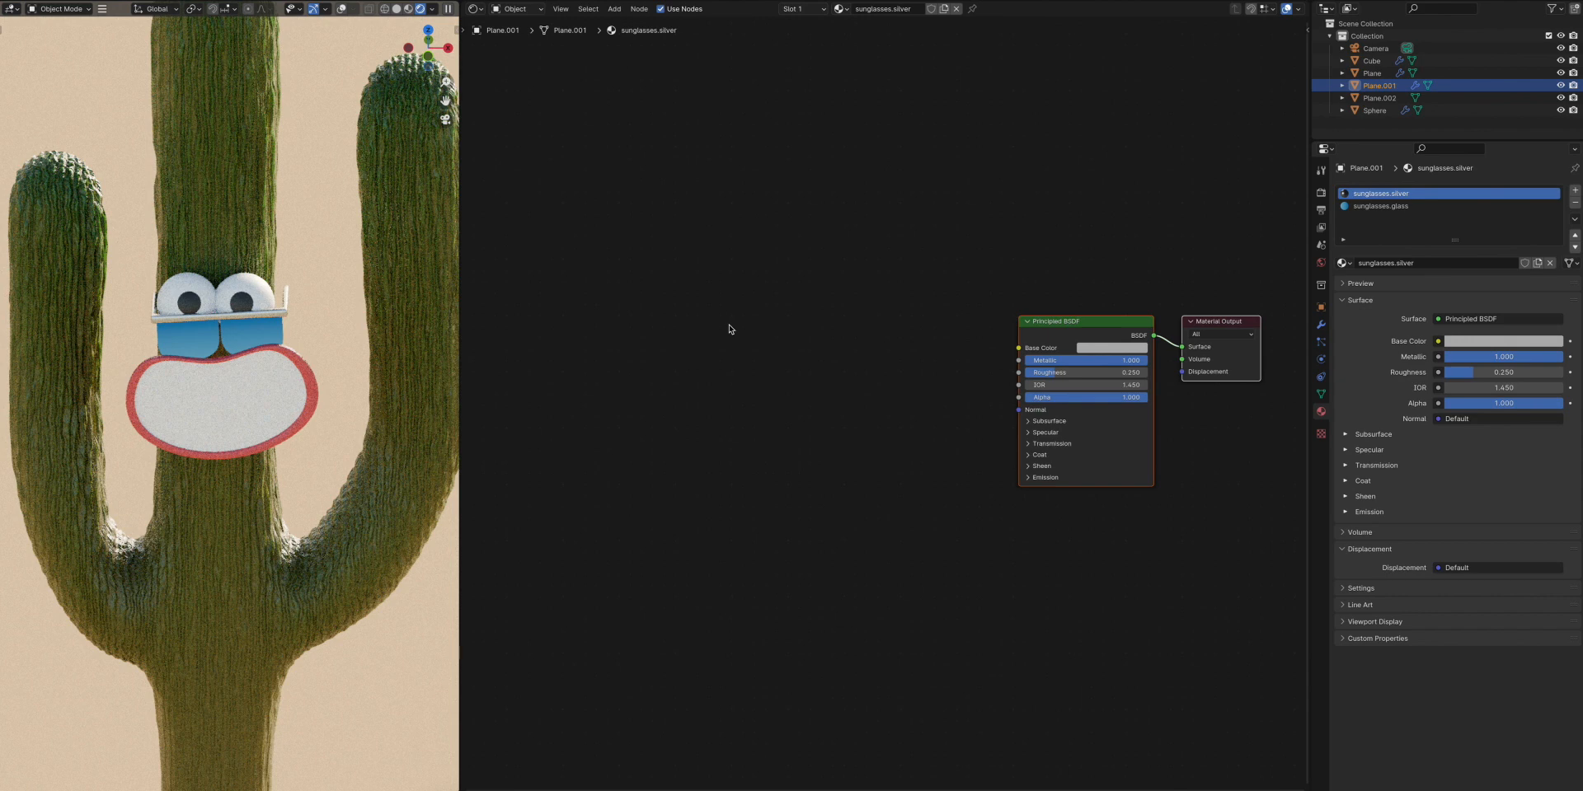
In the sunglasses.glass material, connect the Color Ramp to the Principled BSDF's base colour and route the shader to the Material Output
click(1388, 208)
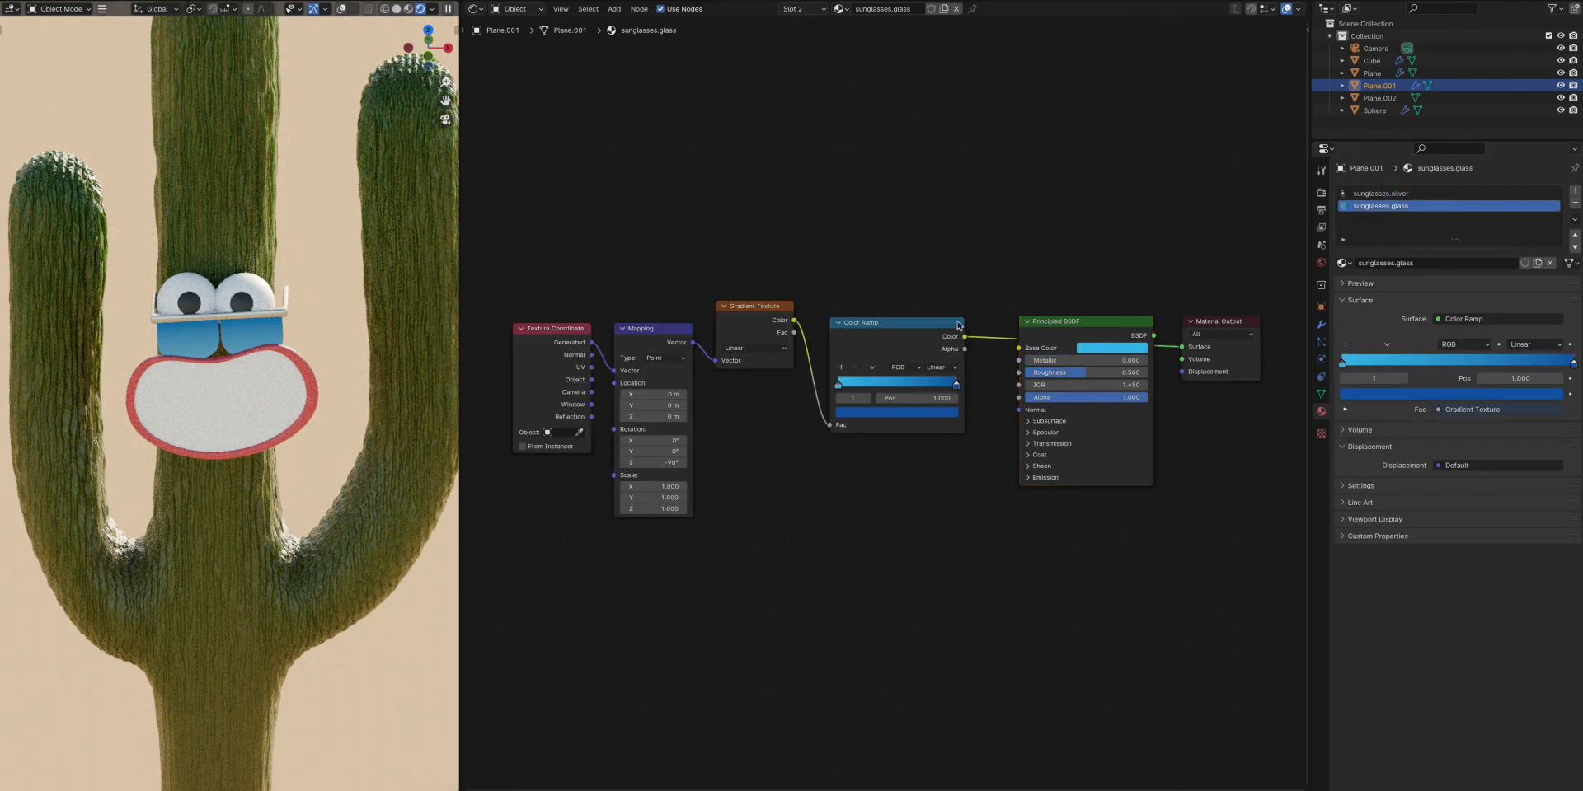
drag(966, 337, 1018, 347)
ctrl+shift+click(1048, 335)
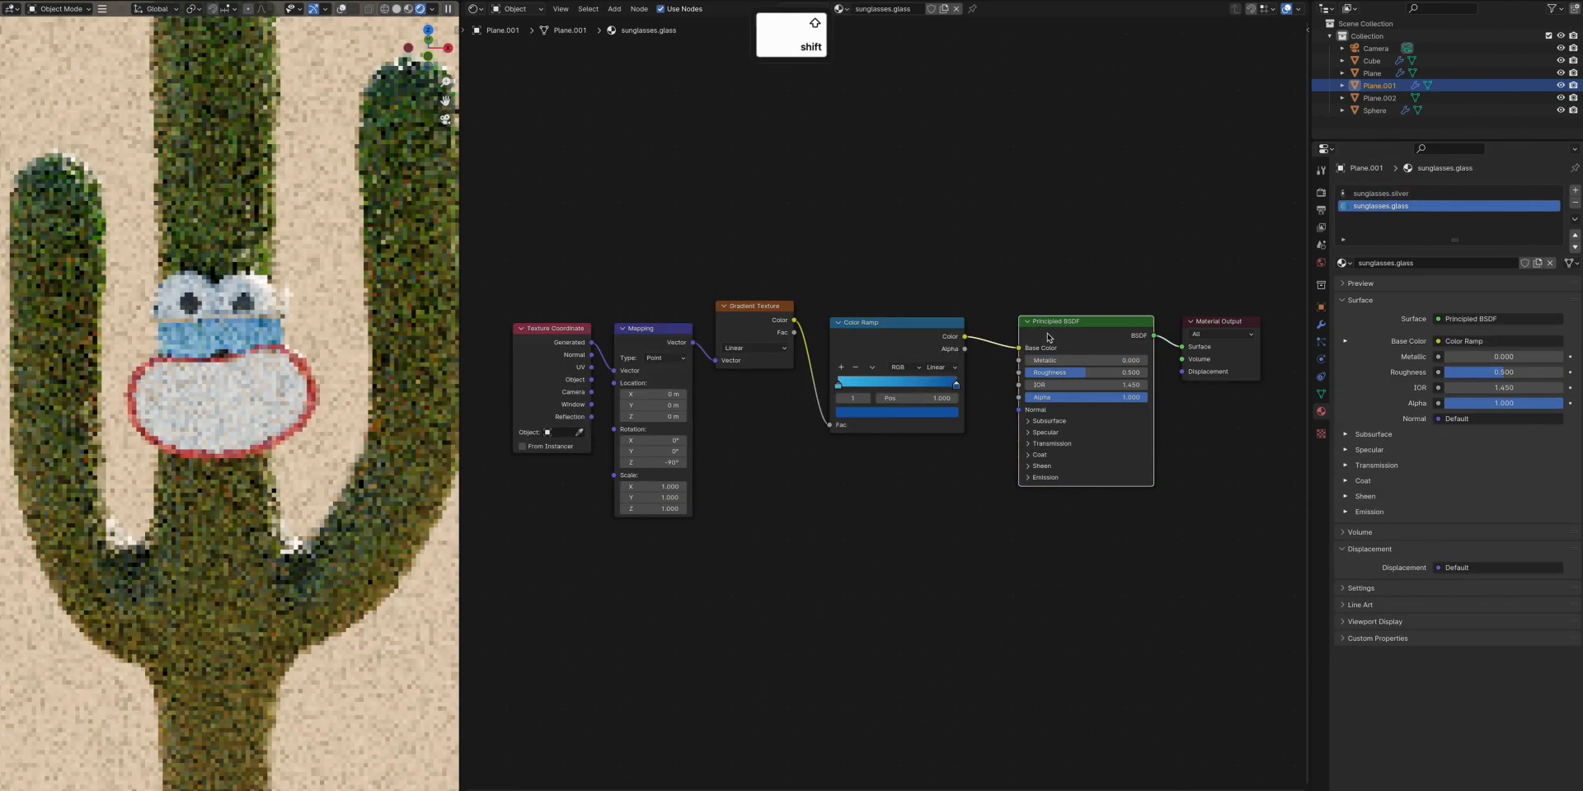
Set the glass material's transmission weight to 1 and its roughness to 0.1
click(1030, 444)
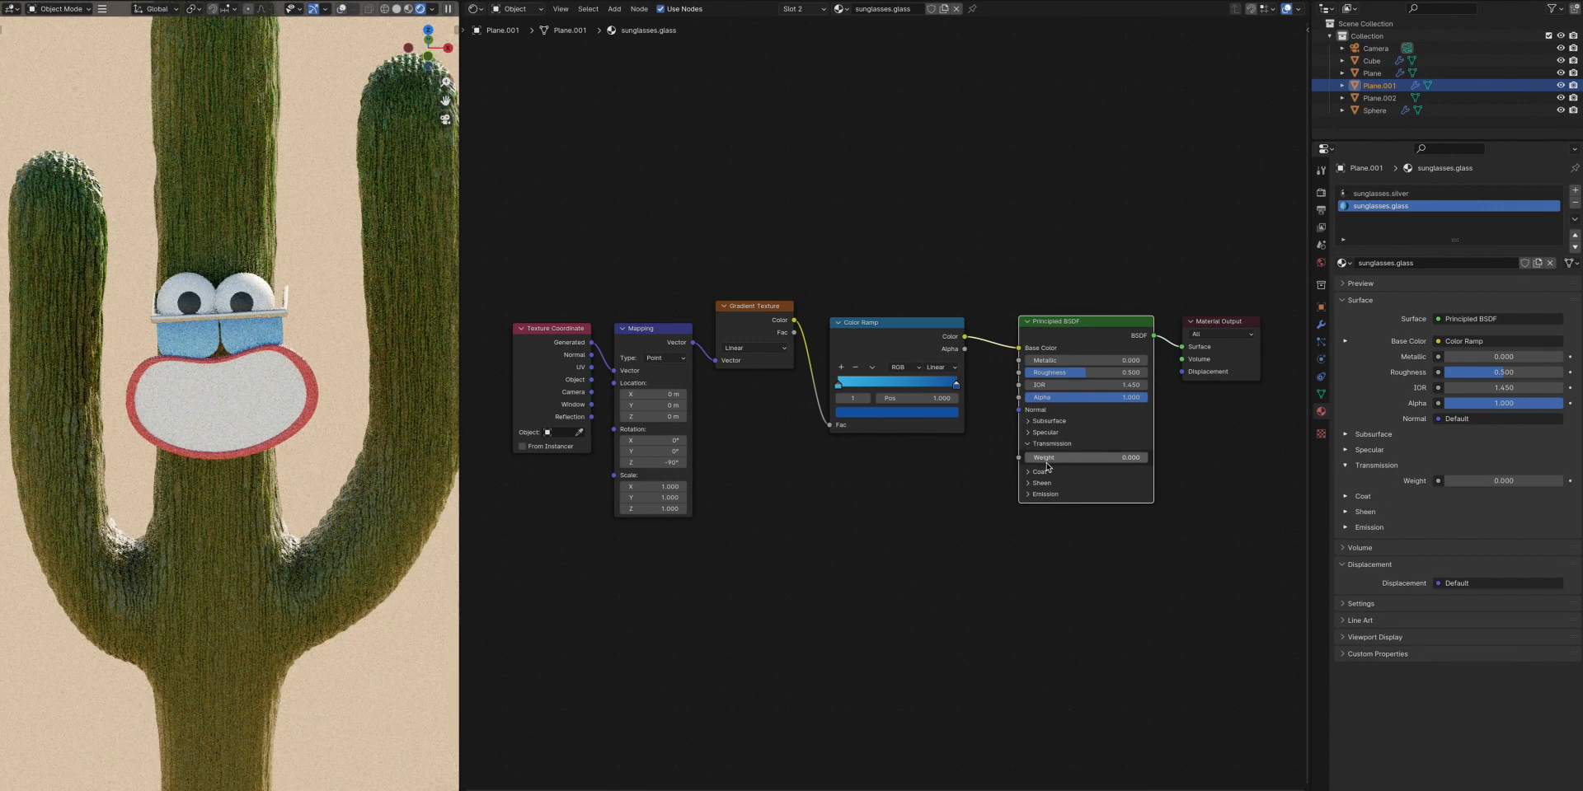
click(1113, 458)
text(.75)
key(Return)
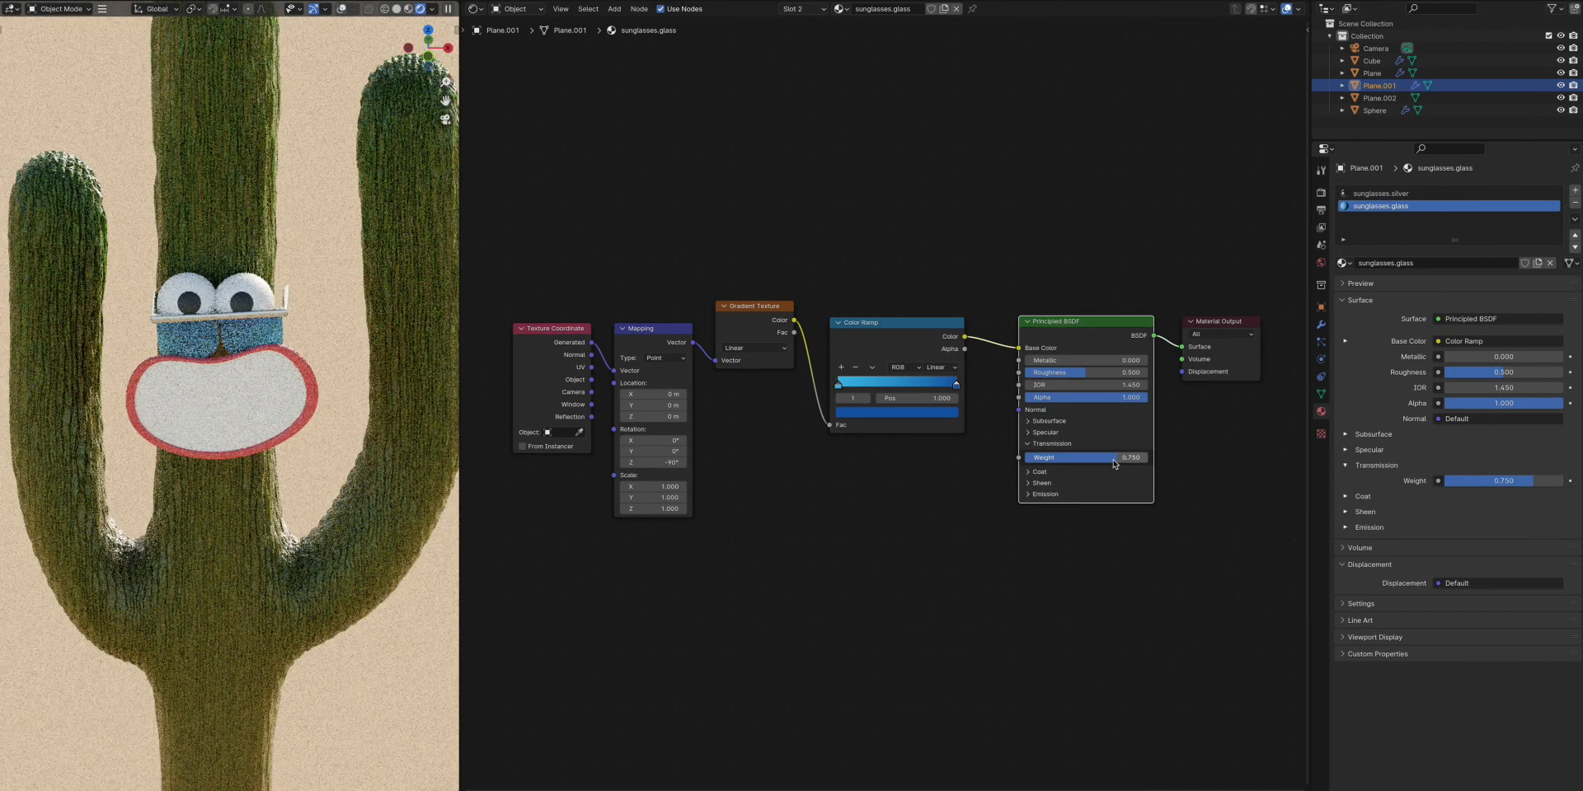
click(1112, 458)
text(1)
key(Return)
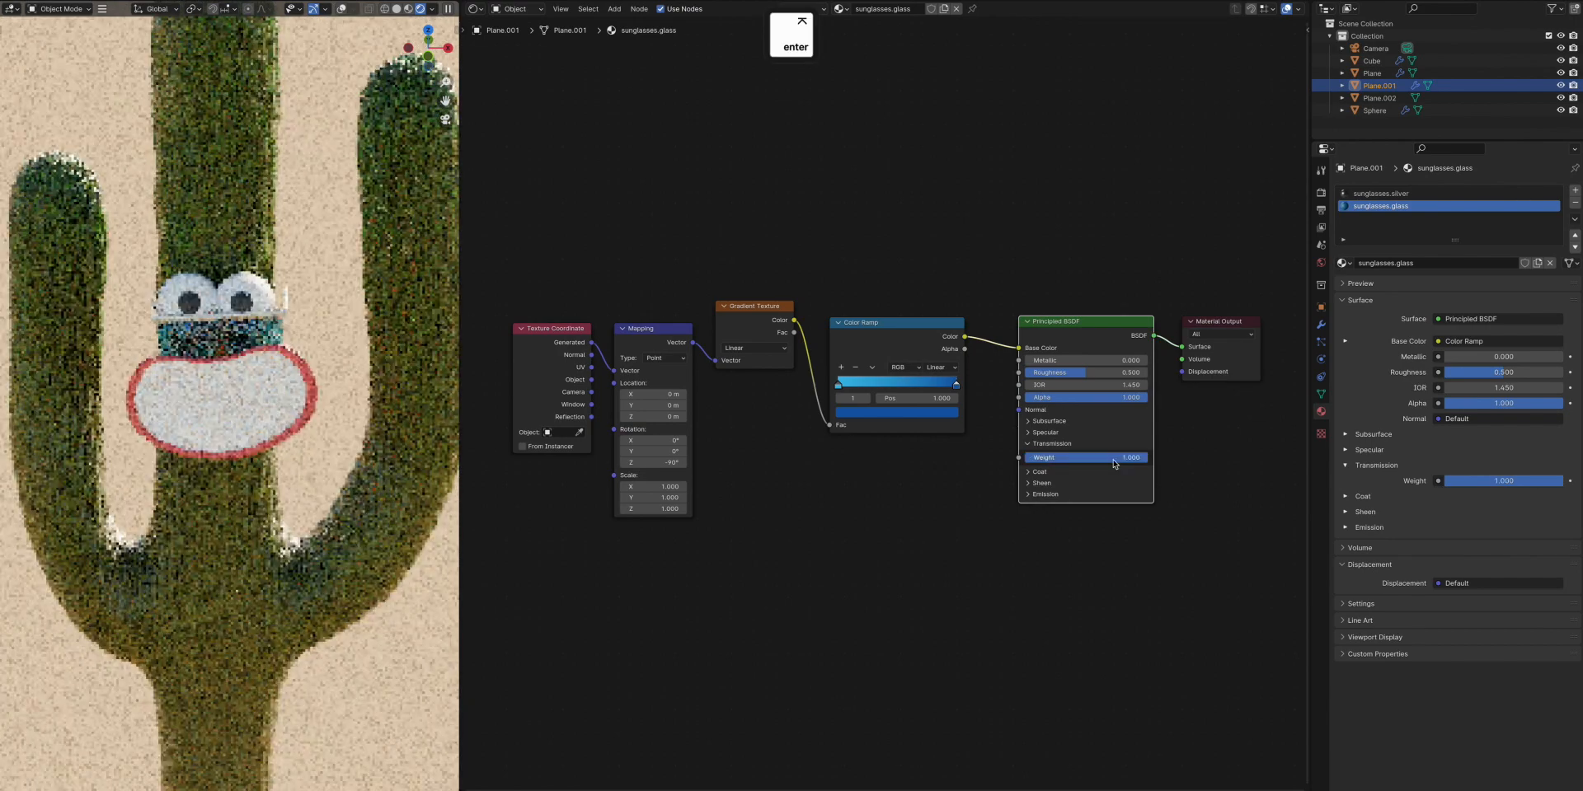
click(1084, 376)
text(.1)
key(Return)
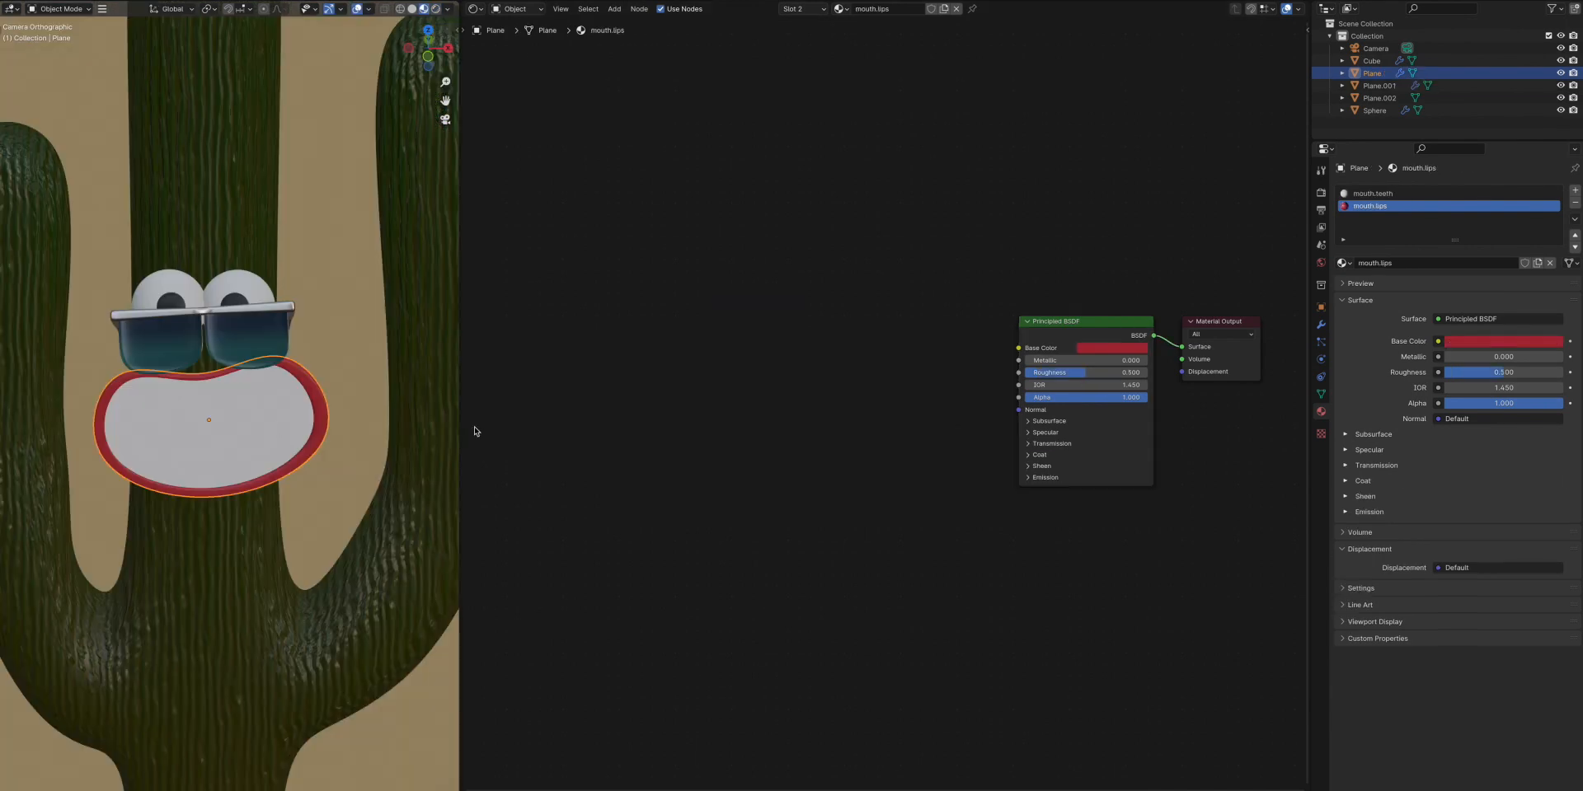
Set the mouth.lips material's roughness to 0.25 and switch to the mouth.teeth material
text(.25)
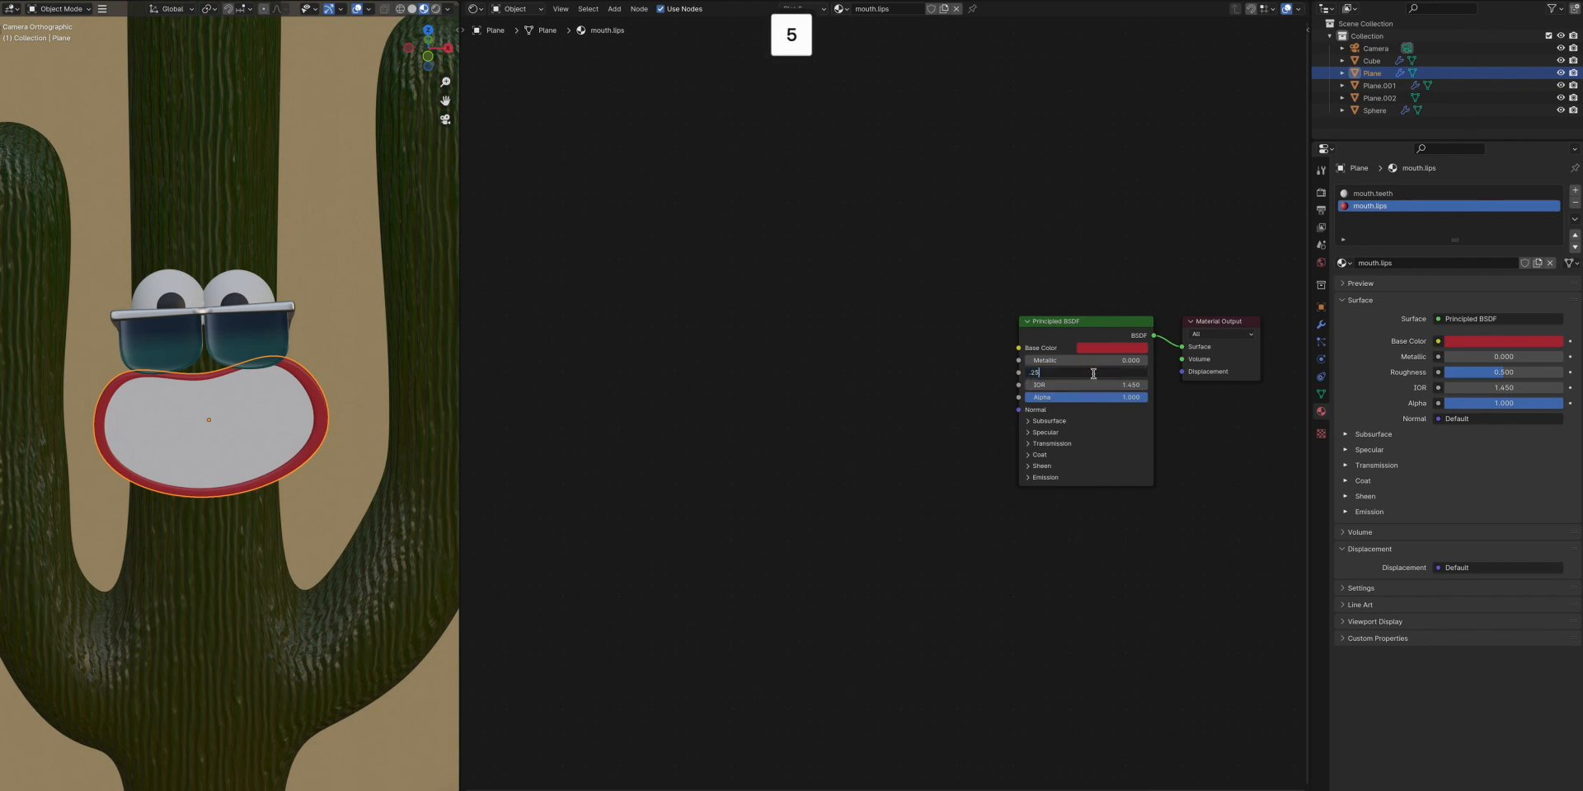
key(Return)
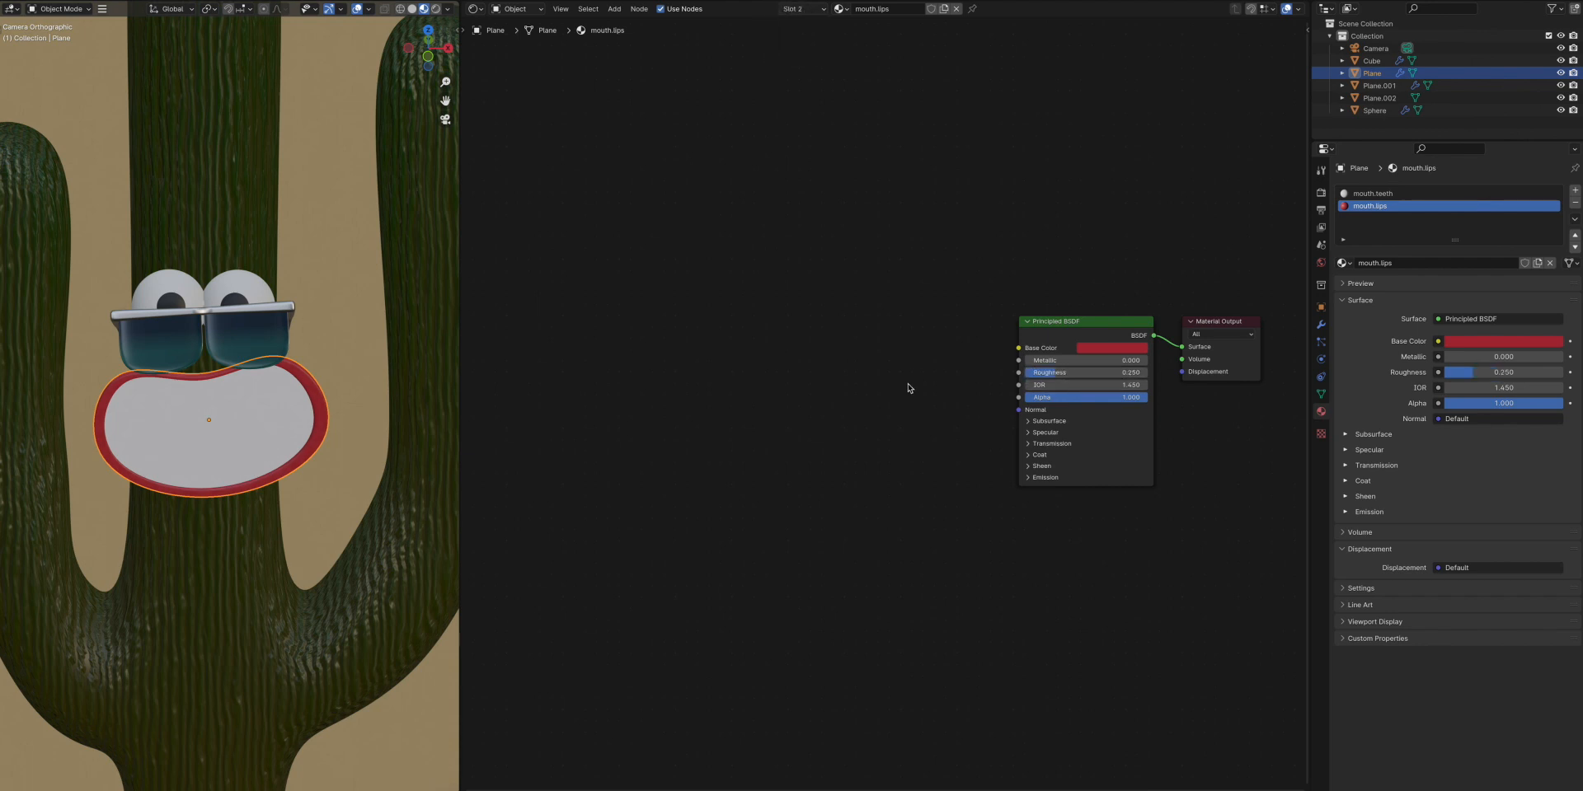
click(1382, 197)
key(Down)
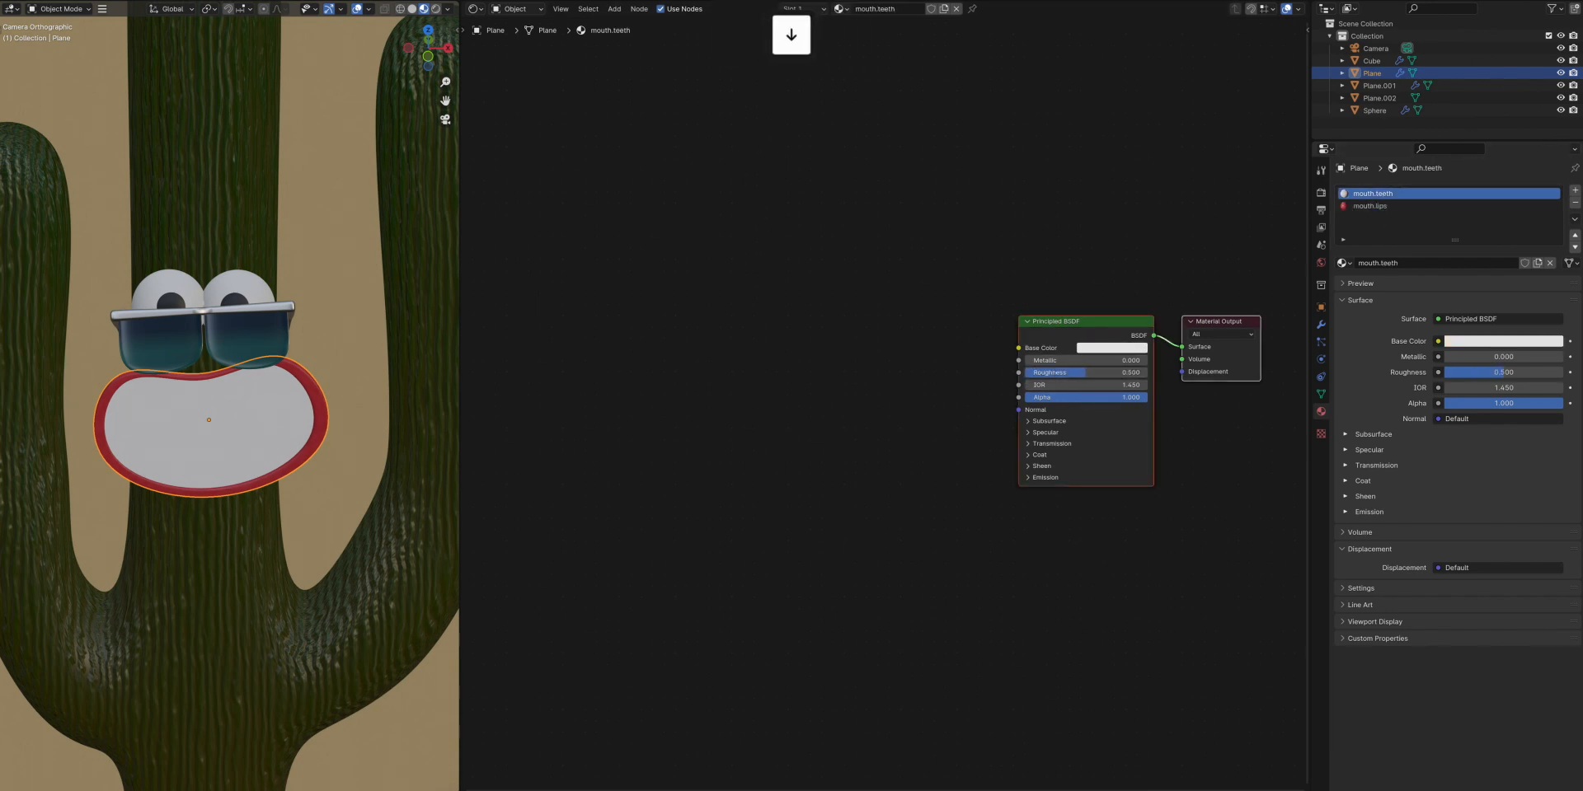
Add a Wave Texture node to the teeth material and preview it through the Material Output
click(674, 323)
middle_drag(690, 312, 714, 308)
key(shift+a)
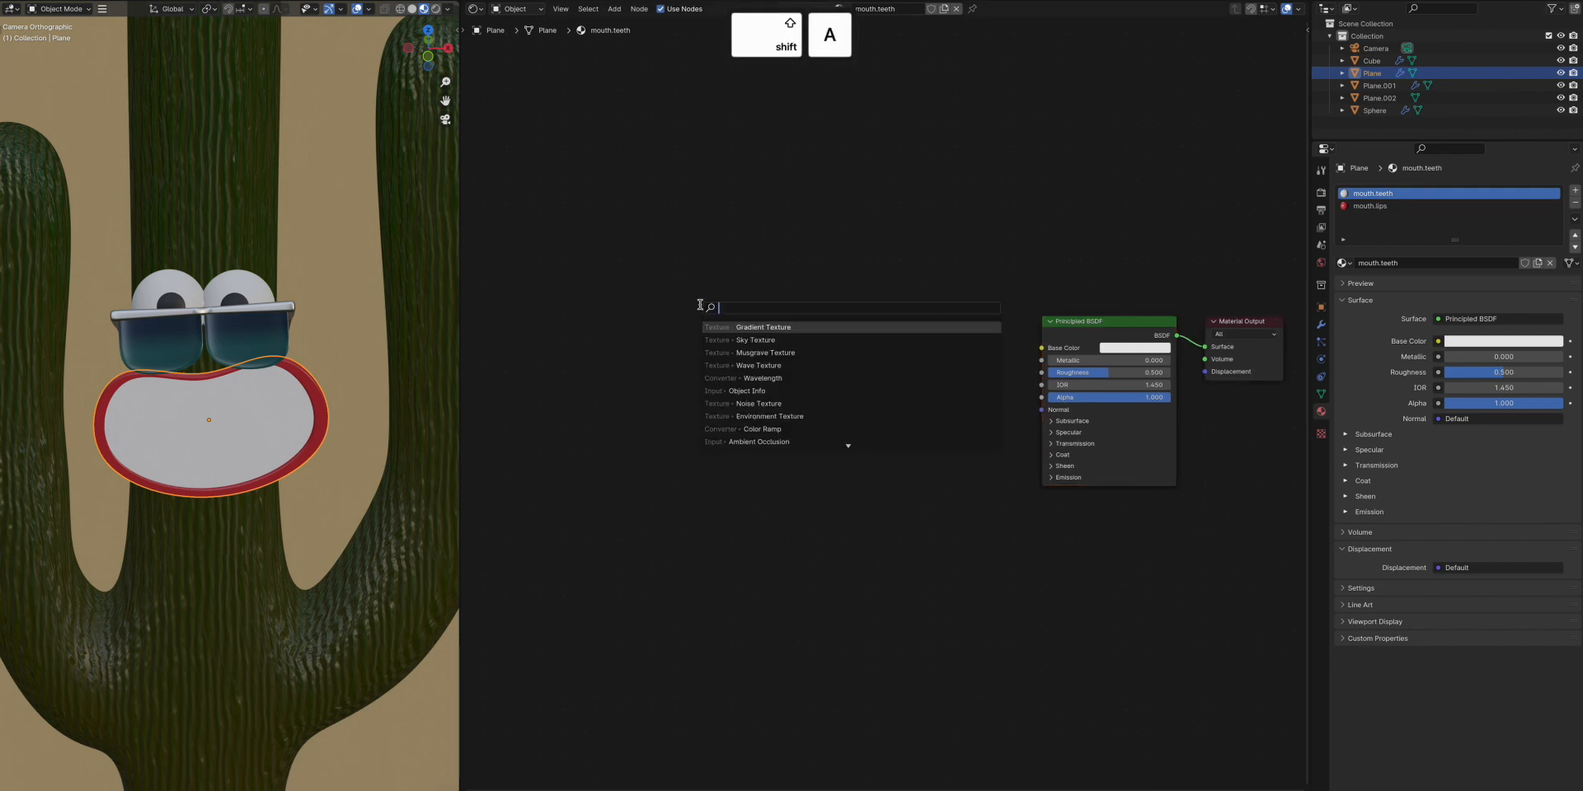
text(wave)
key(Return)
click(682, 317)
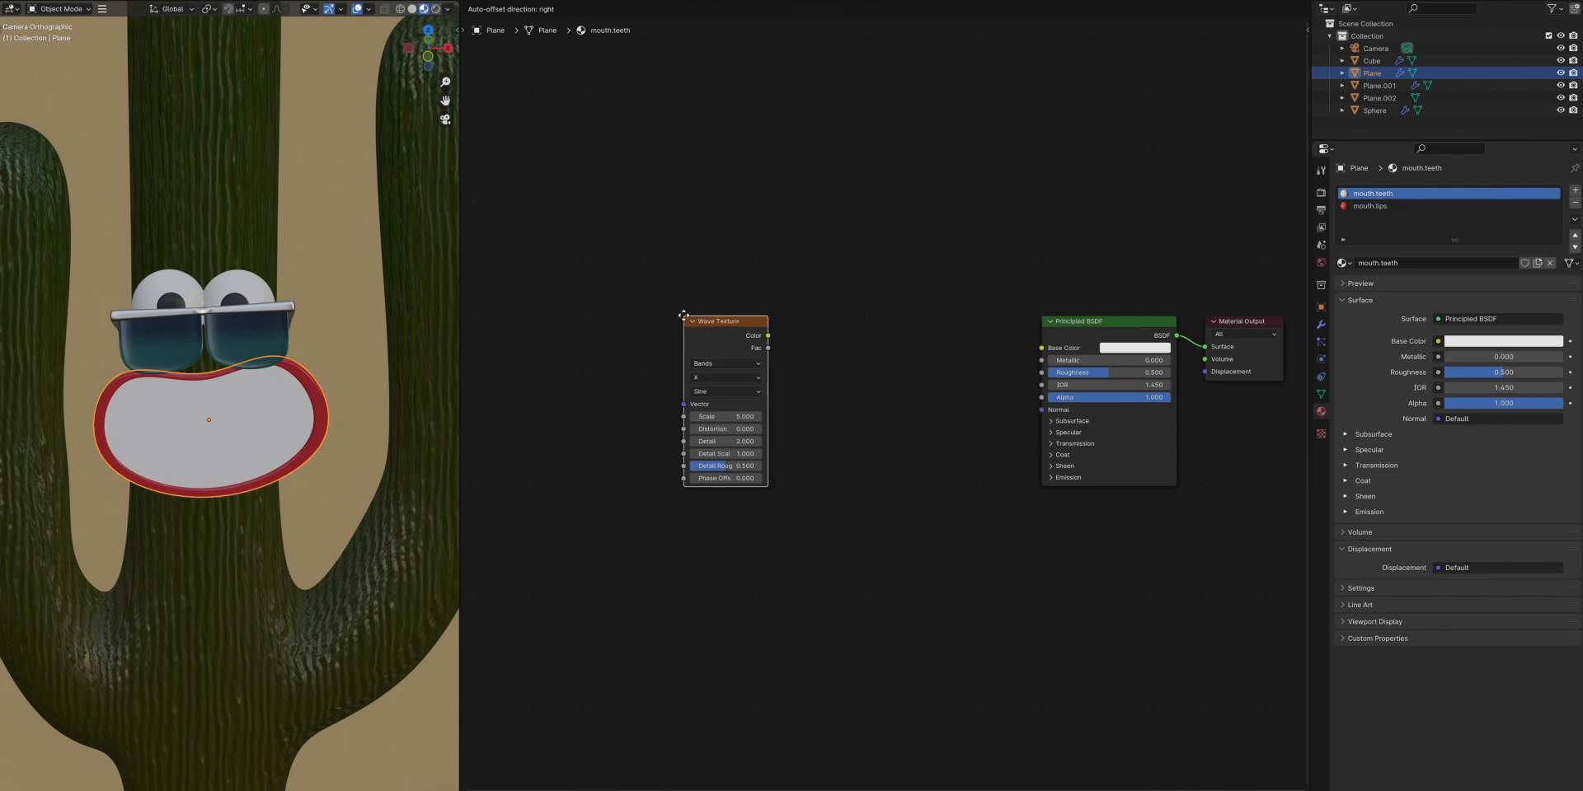
ctrl+shift+click(707, 344)
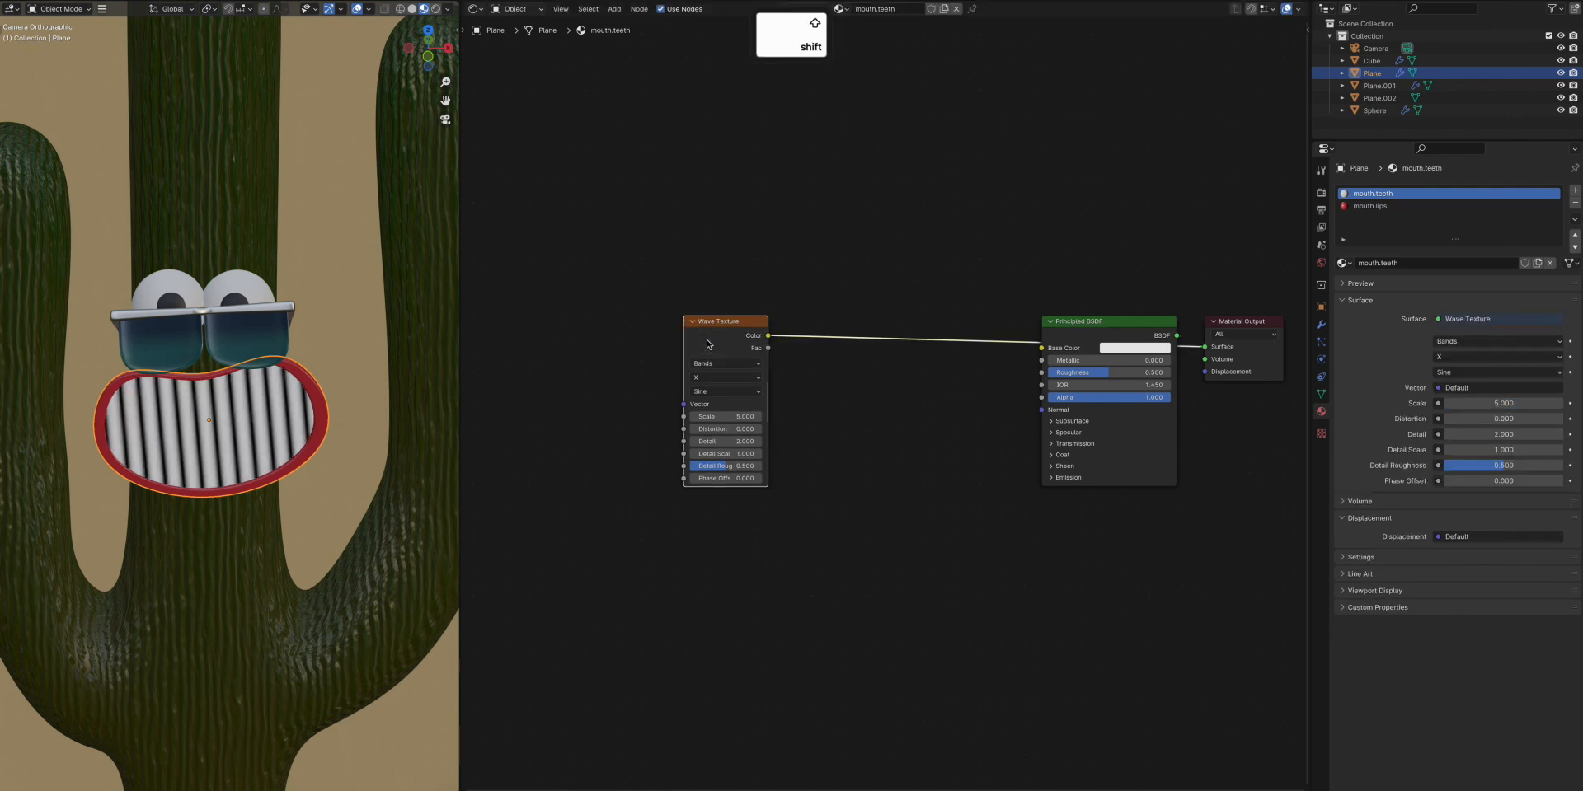
Insert a Color Ramp after the Wave Texture and bring its white stop close to the black one for thin dark lines
key(shift+a)
text(ramp)
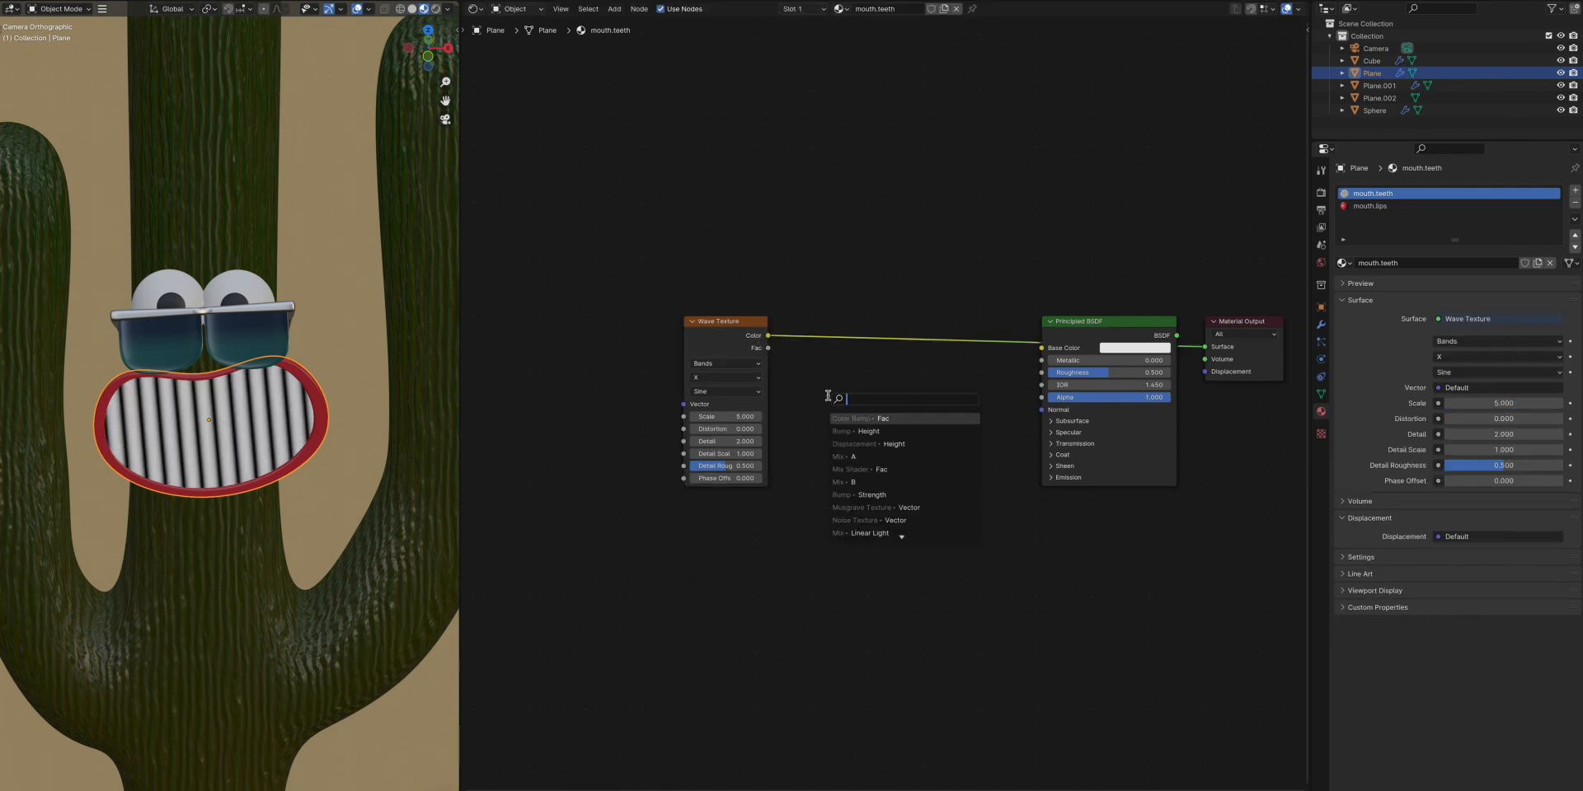
key(Return)
click(846, 425)
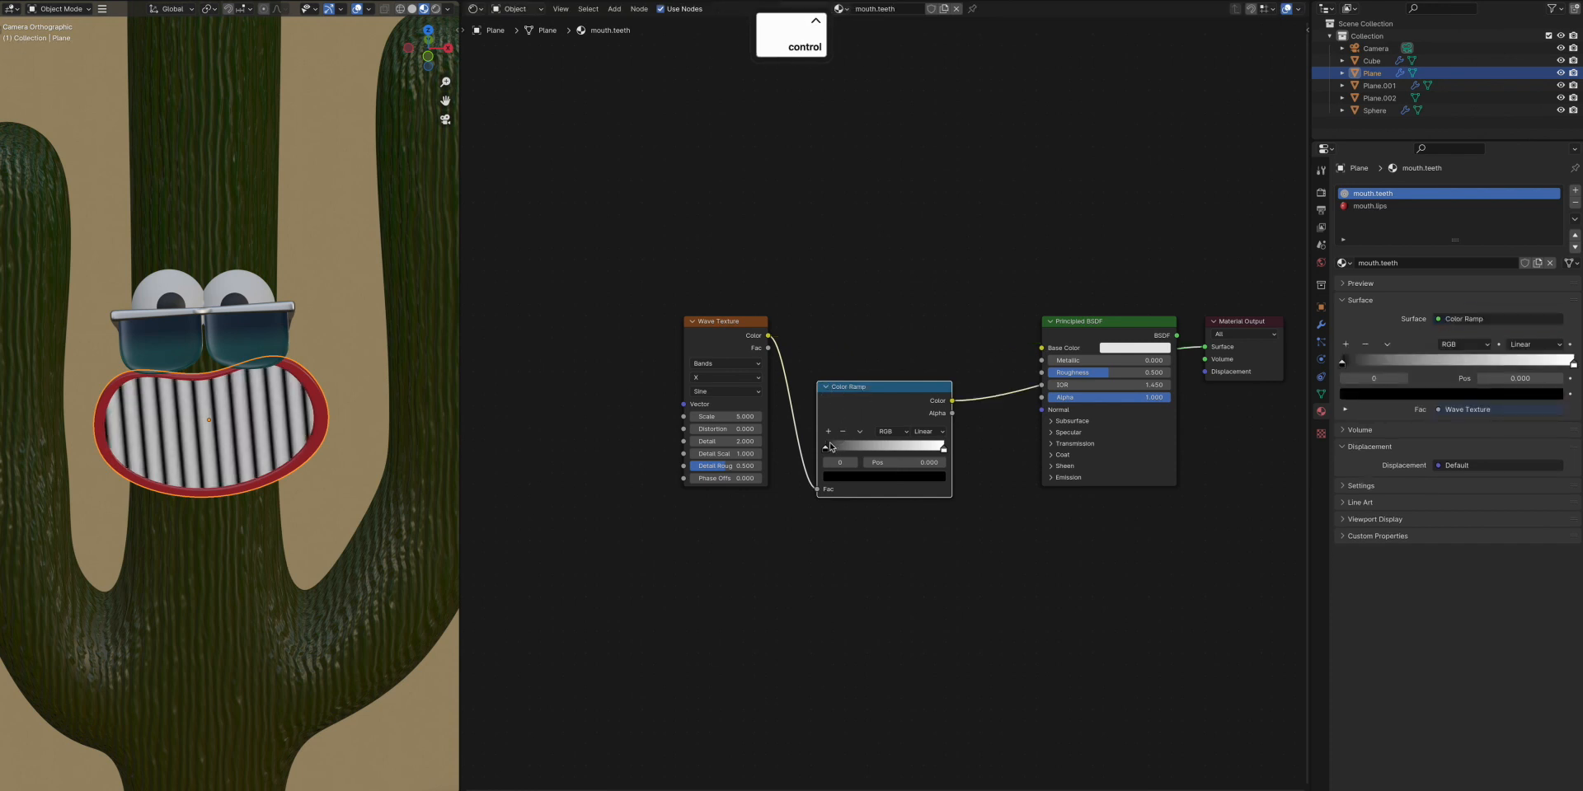
drag(826, 449, 845, 451)
drag(944, 450, 828, 453)
Add Texture Coordinate and Mapping nodes to the Wave Texture and set the wave scale to 1.9
key(ctrl+t)
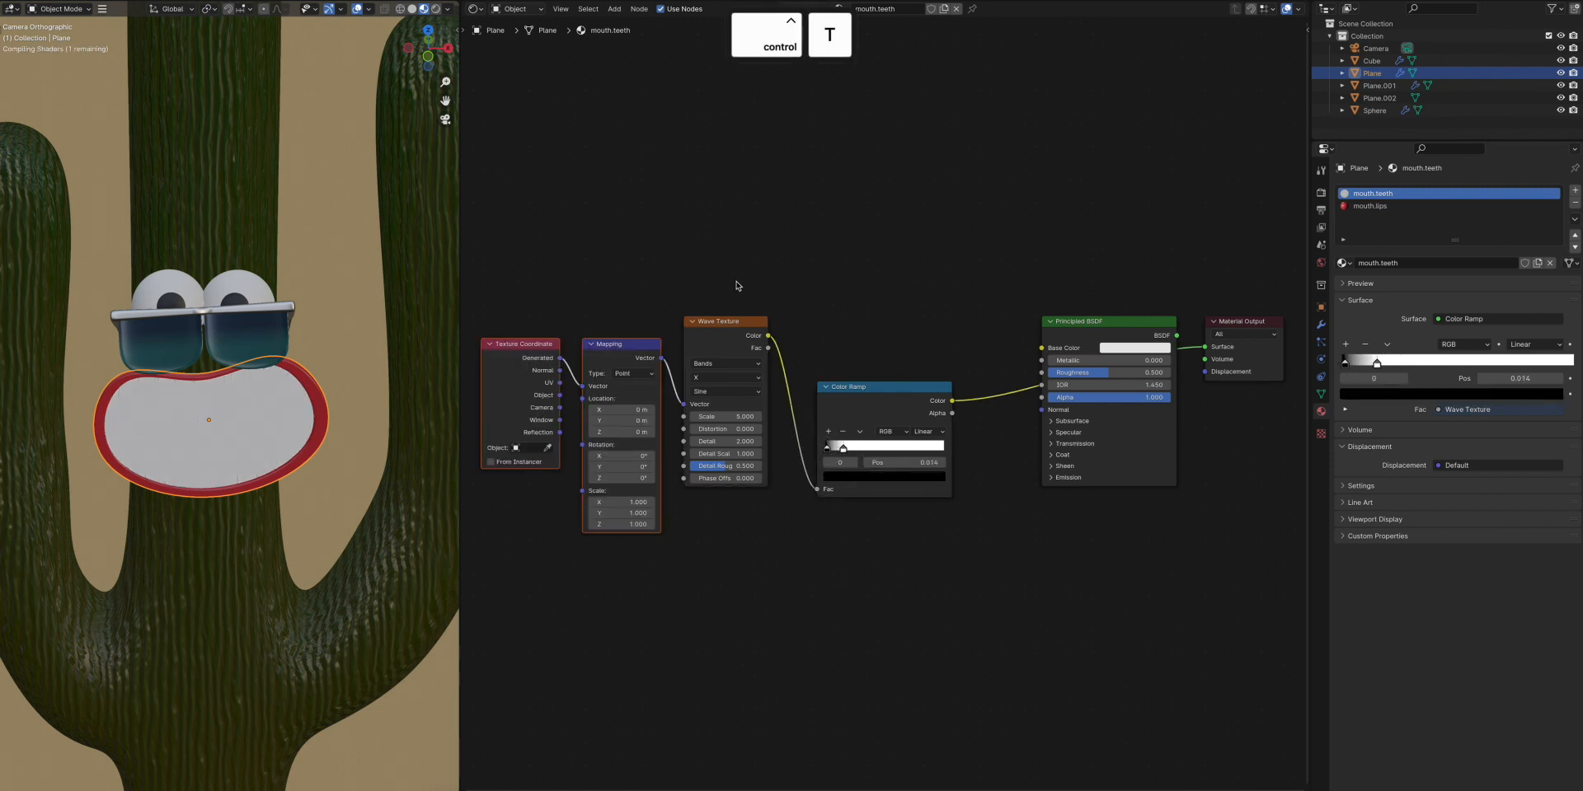
scroll(735, 285, left, 3)
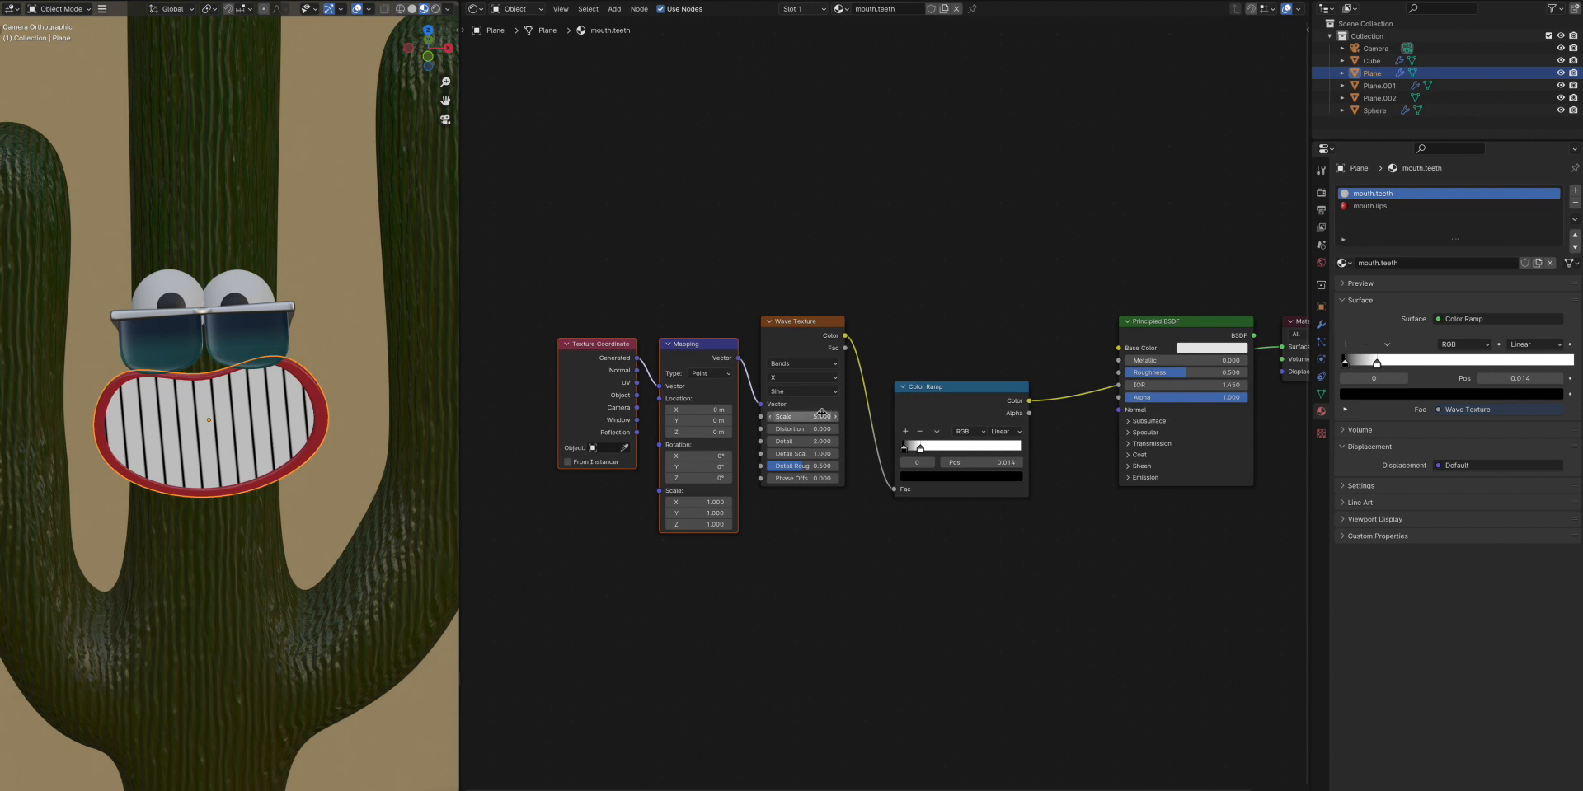
text(1.7)
key(Return)
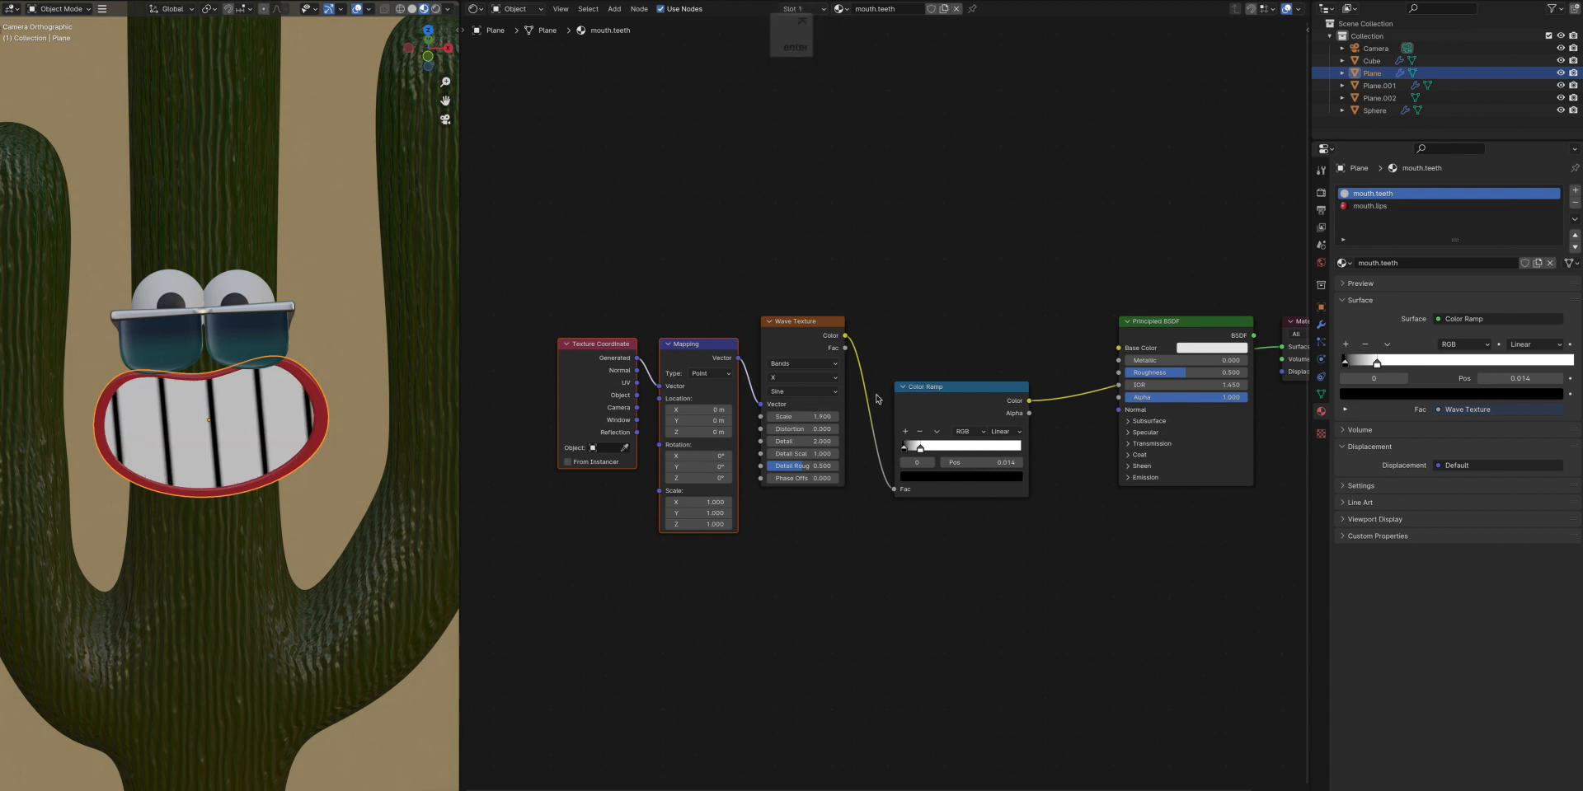
Try nearby Wave Texture scale values, including 1.8, to adjust the placement of the tooth lines
key(Down)
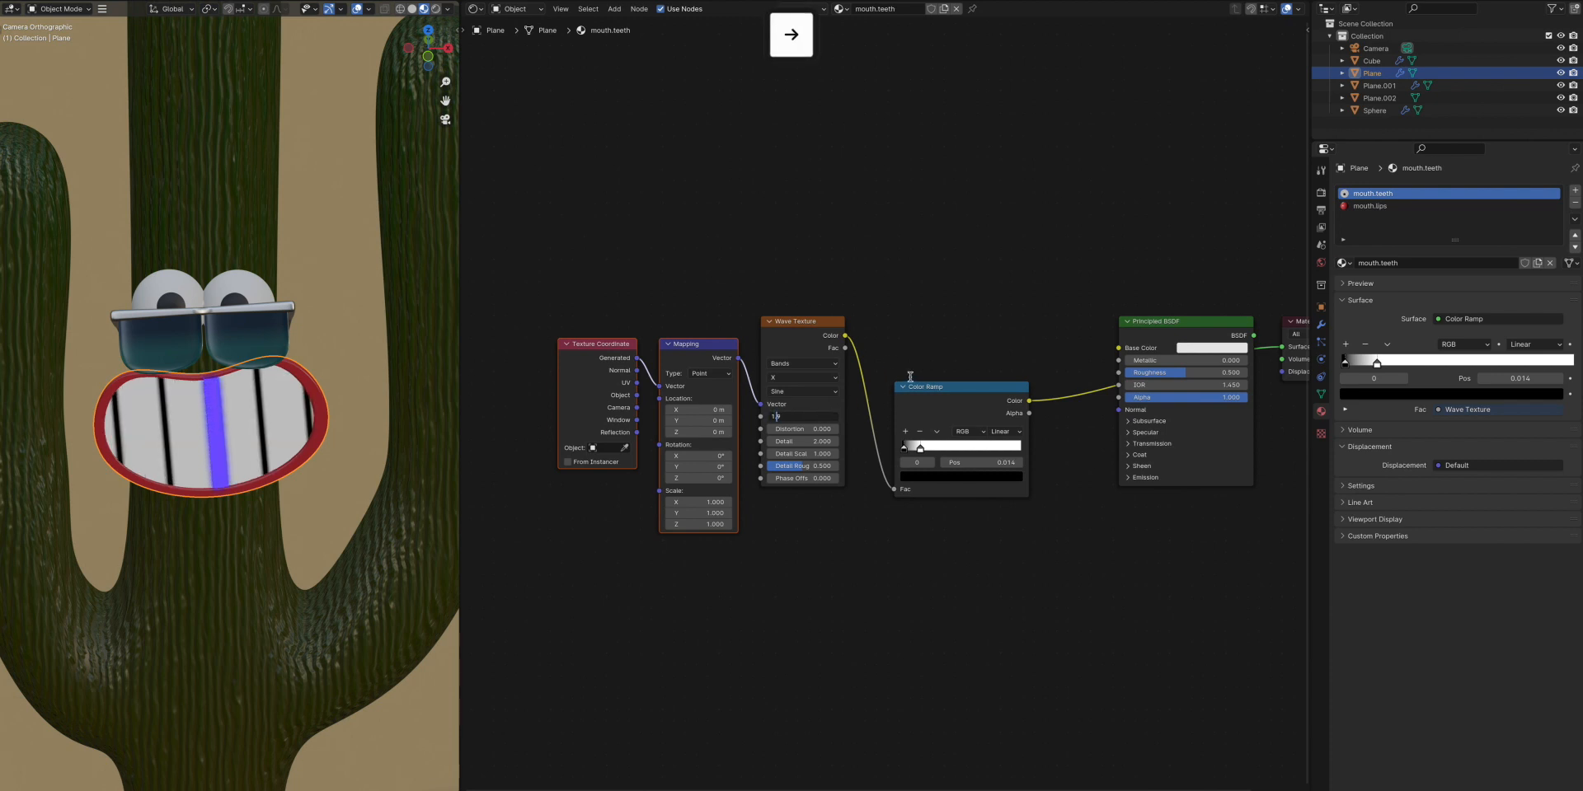
key(Right)
key(BackSpace)
text(8)
key(Return)
click(821, 417)
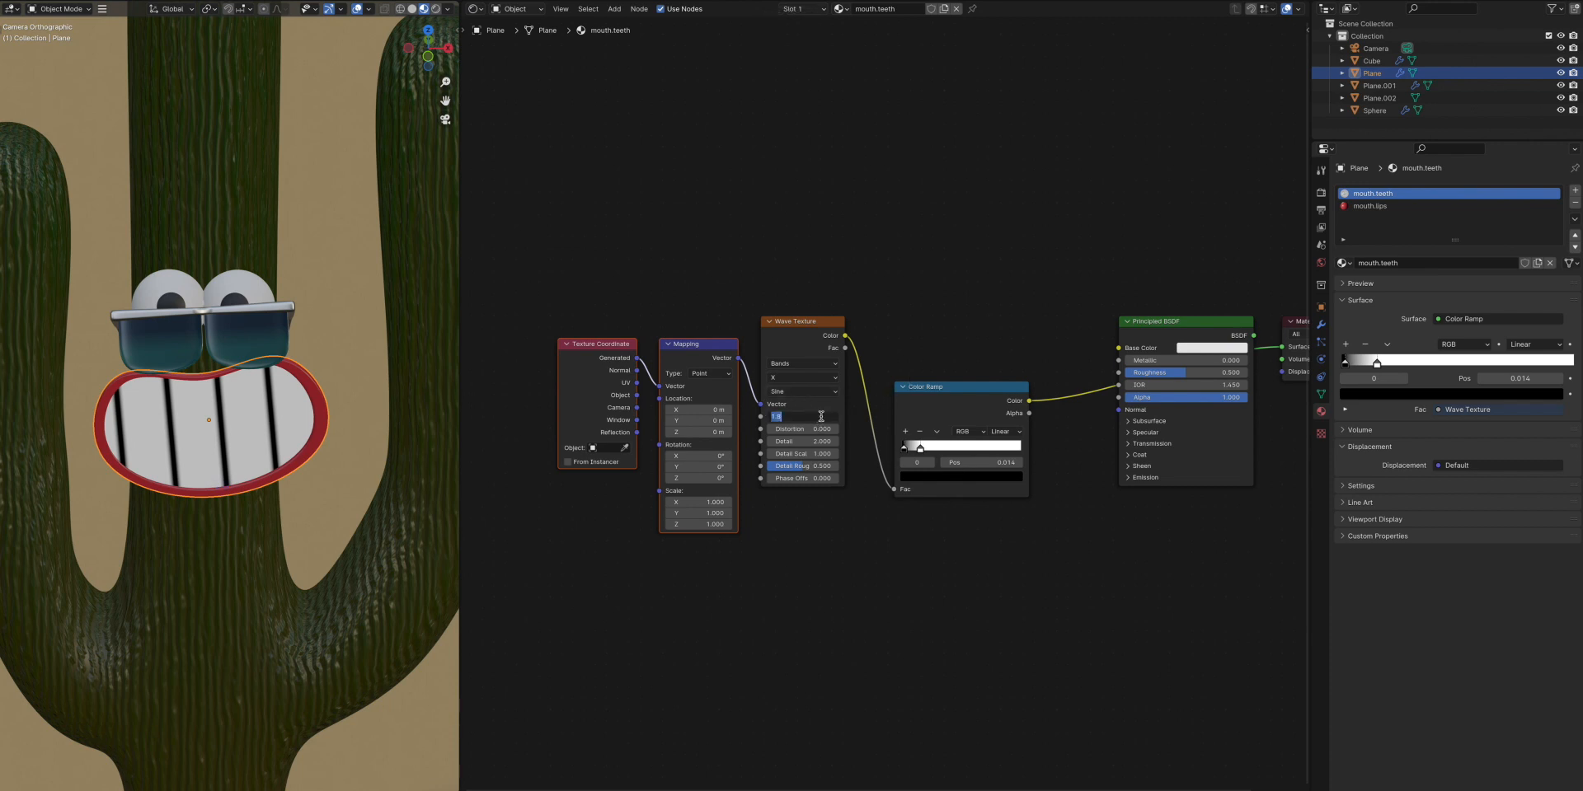
text(1.99)
key(Return)
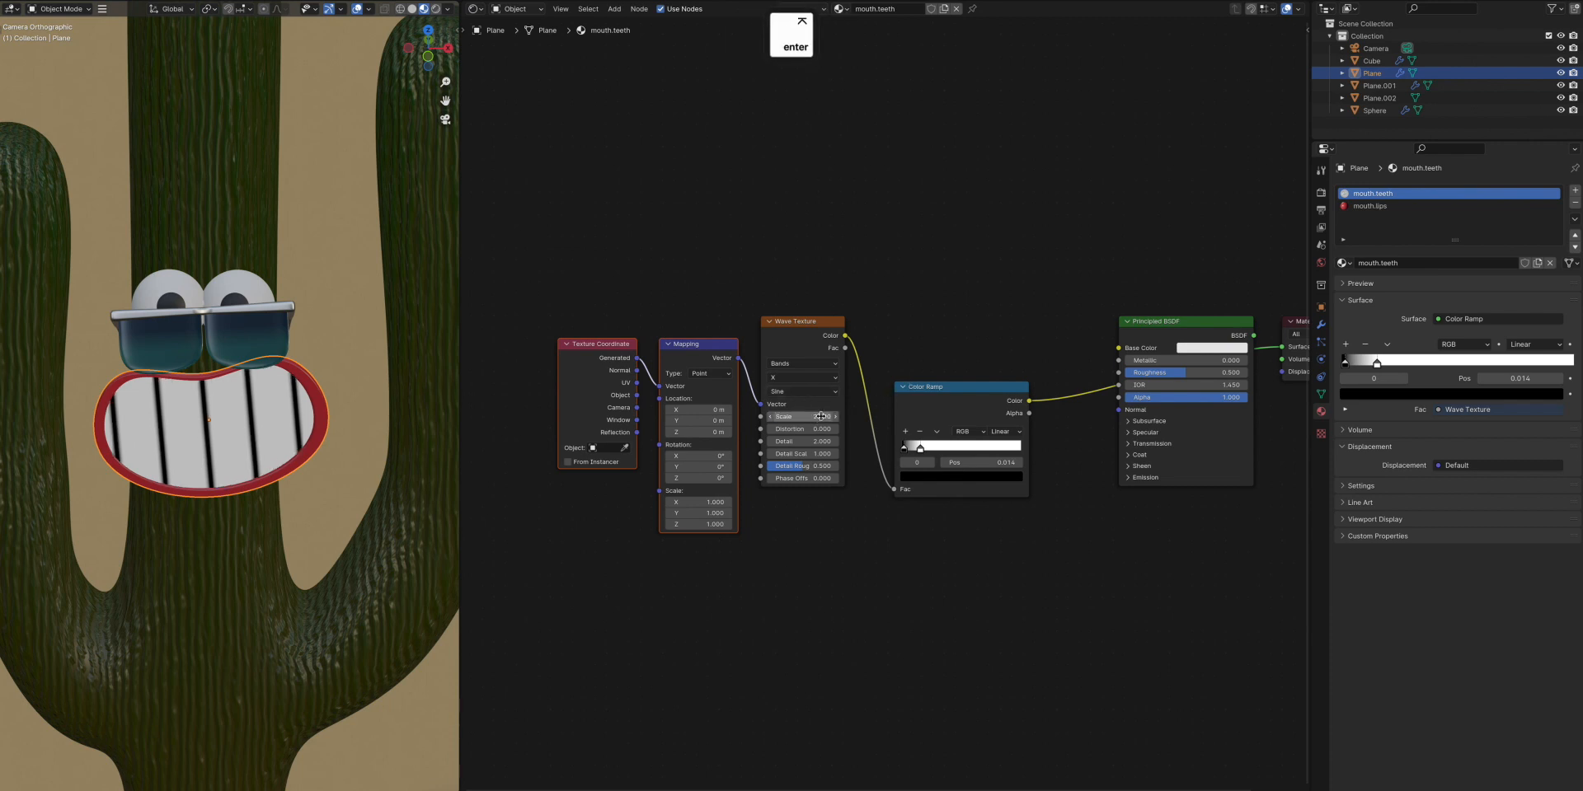
Set the Wave Texture's scale to 1.9 and move the Color Ramp's white stop to position 0.052
click(812, 417)
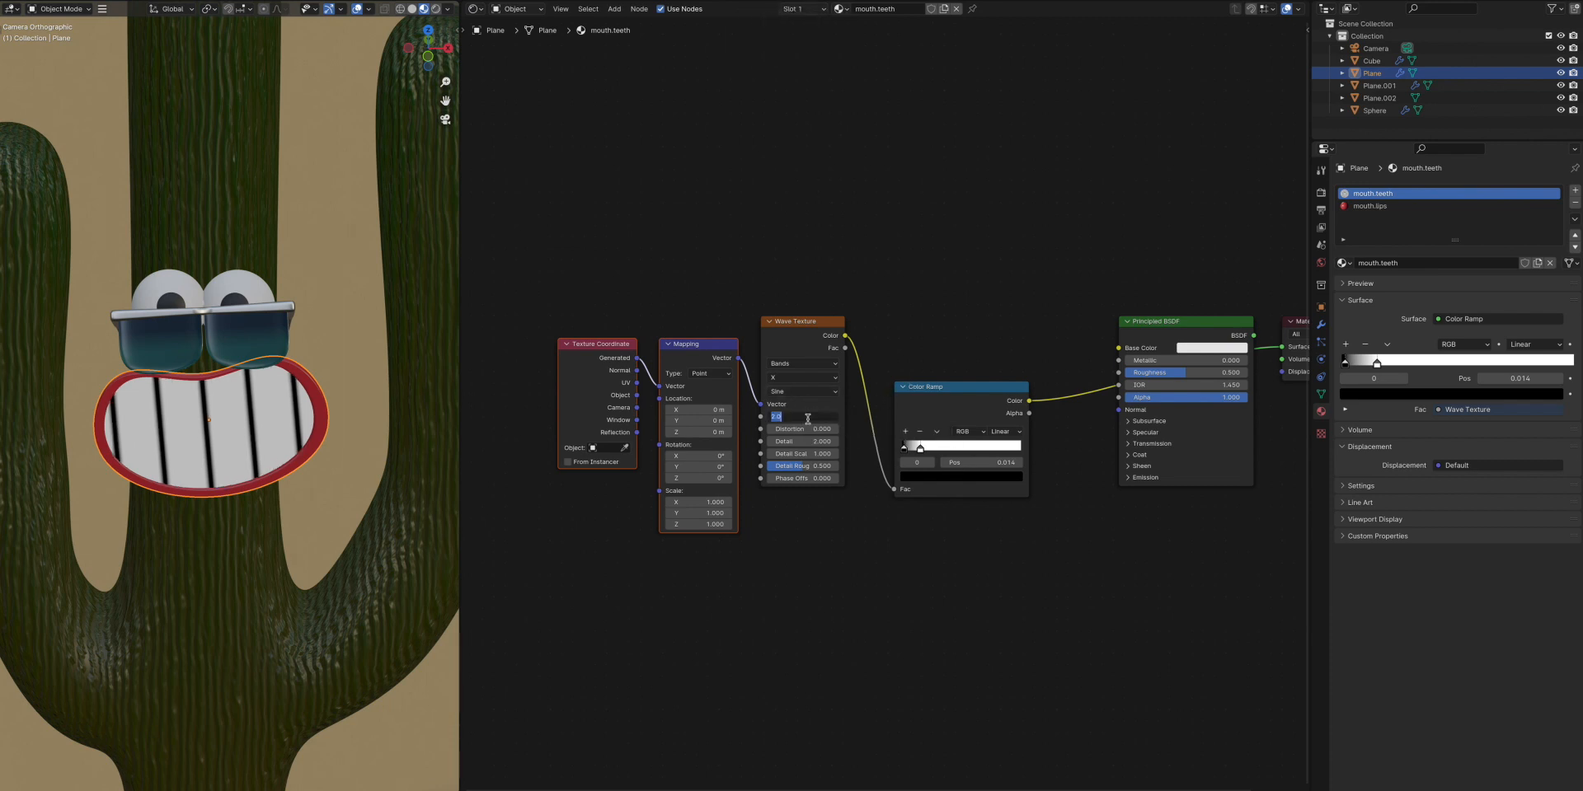
text(2)
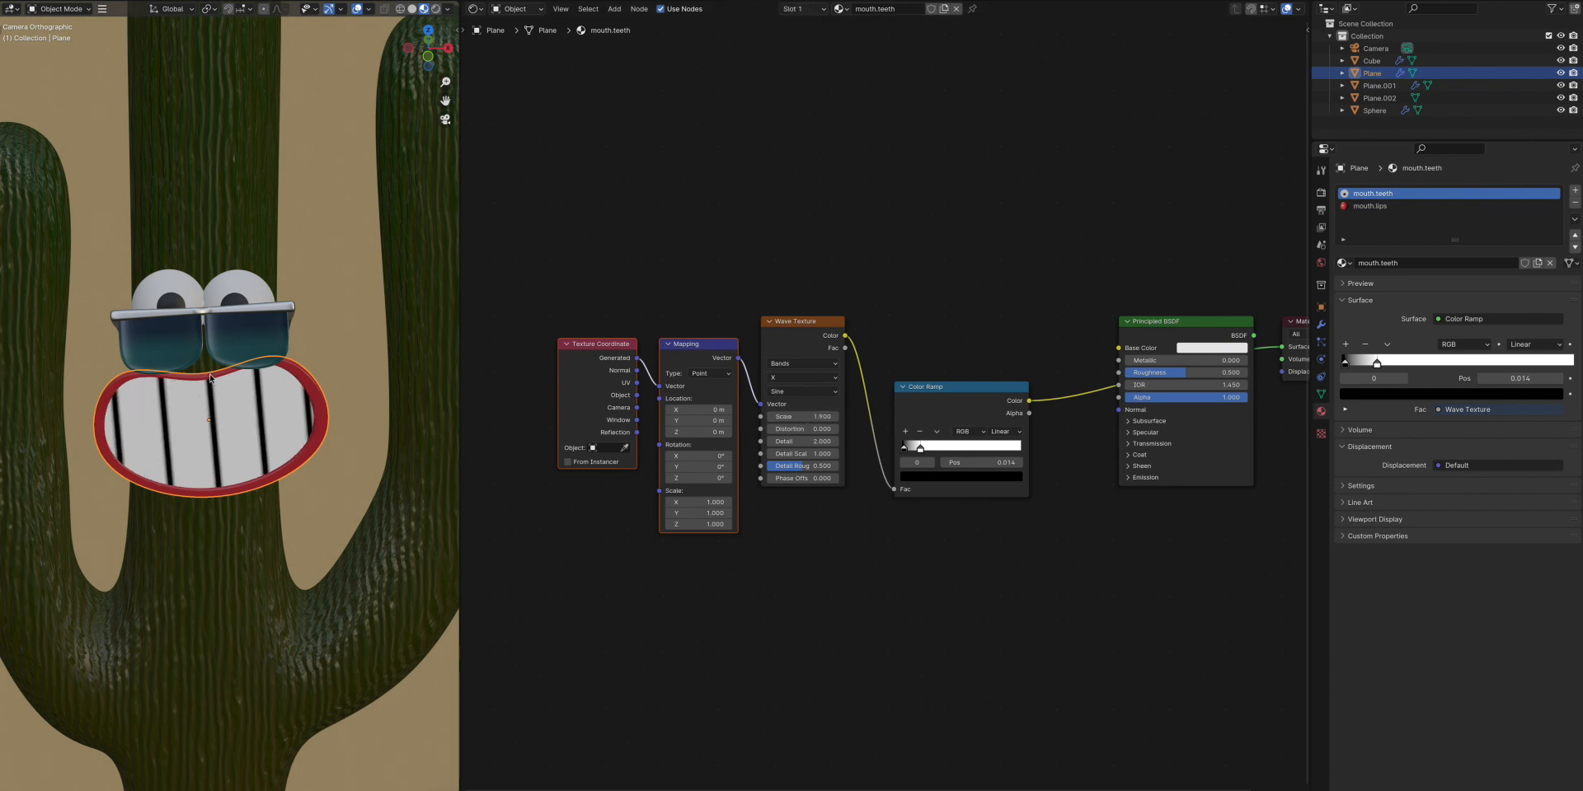
drag(904, 447, 905, 450)
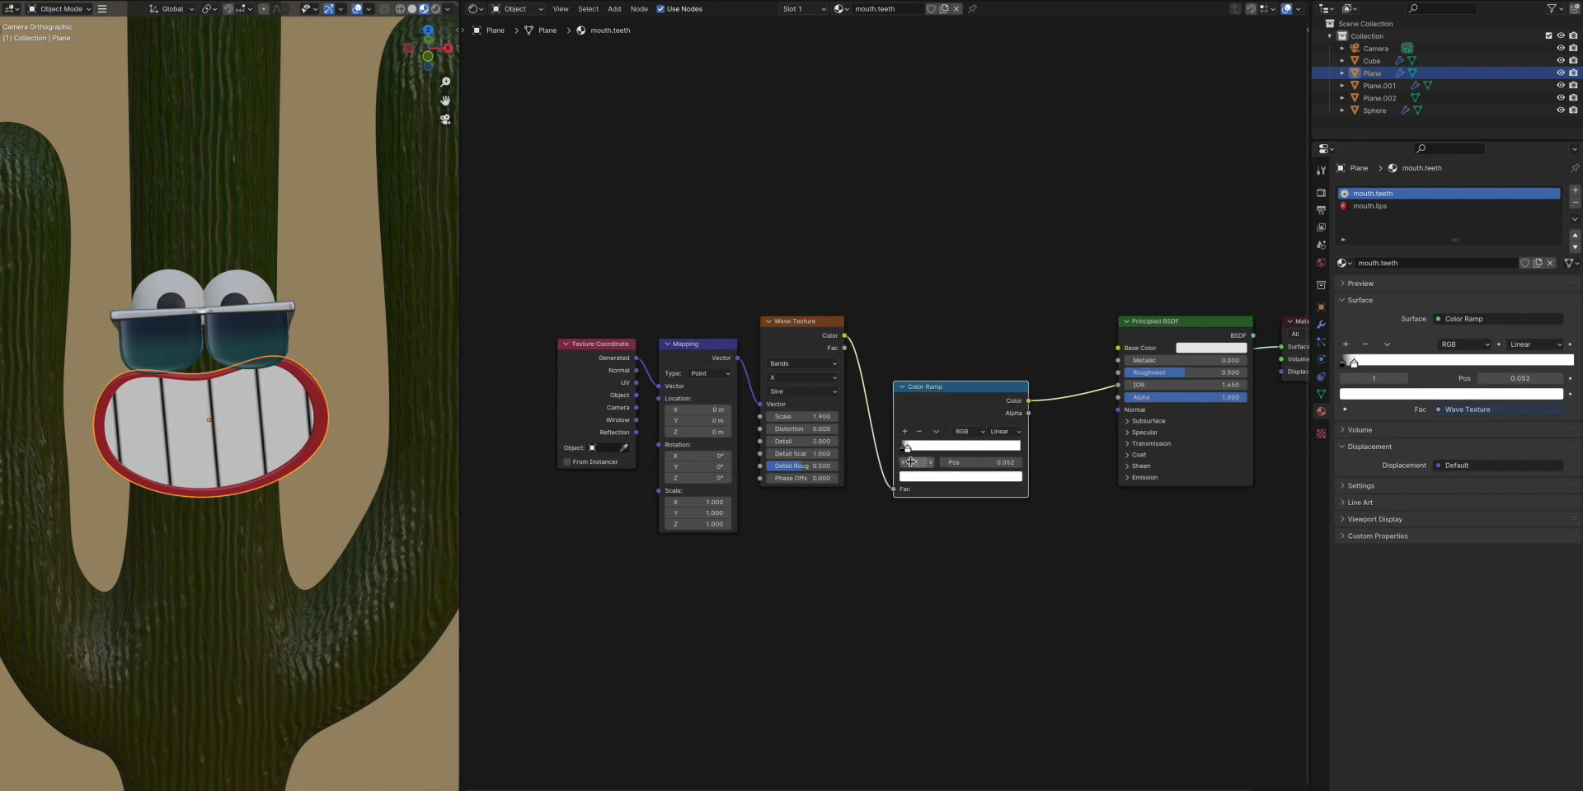
Add a colour Mix node above the Principled BSDF with the Color Ramp's colour driving its factor
scroll(911, 464, right, 5)
drag(839, 401, 837, 255)
text(fac)
key(BackSpace)
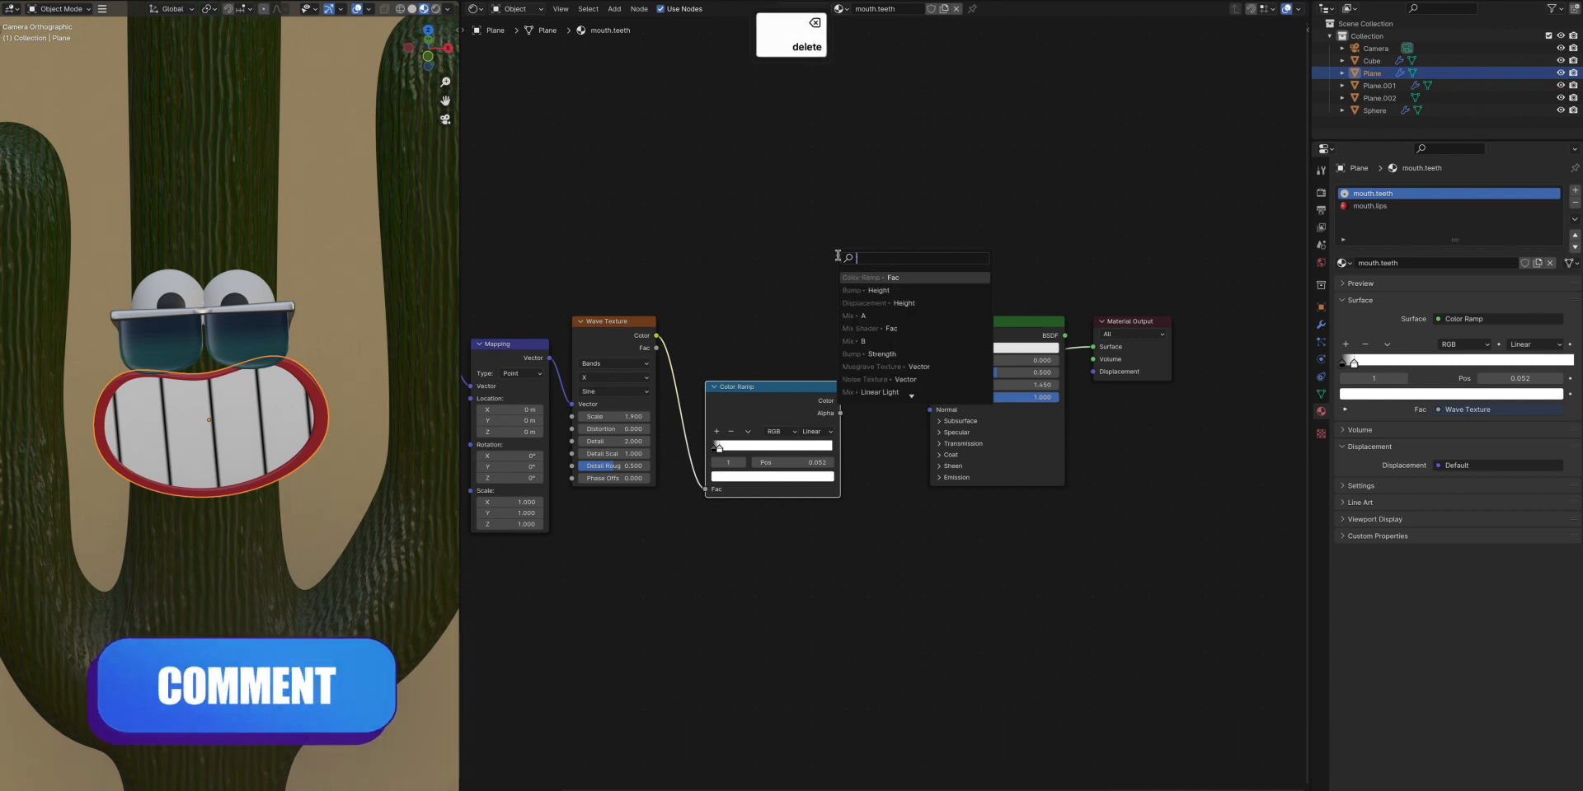
key(Return)
drag(863, 259, 863, 246)
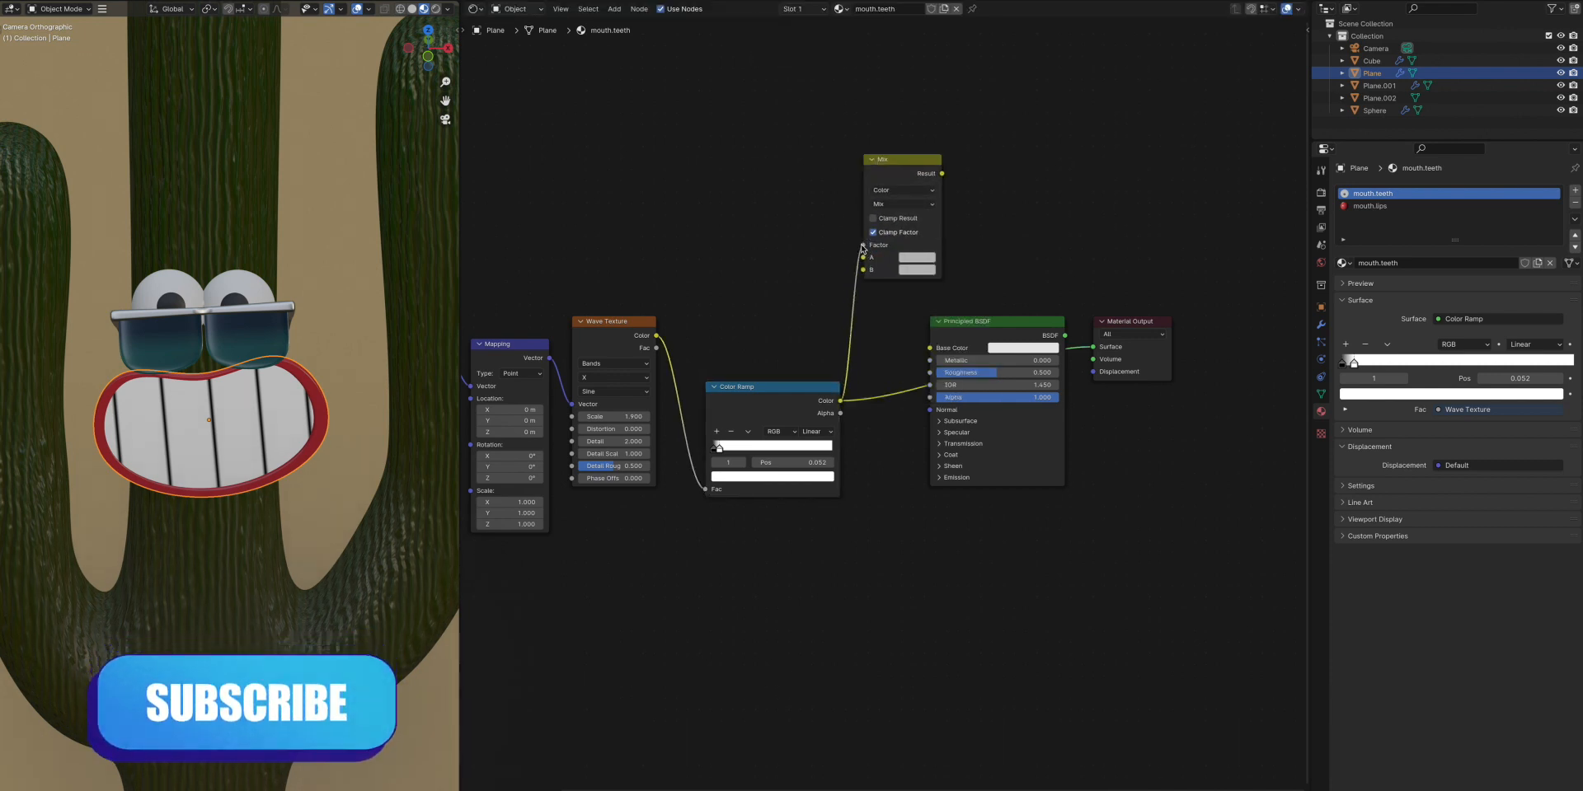
Set the Mix node's colour A to light beige and colour B to white, and preview the mix through the Material Output
click(918, 258)
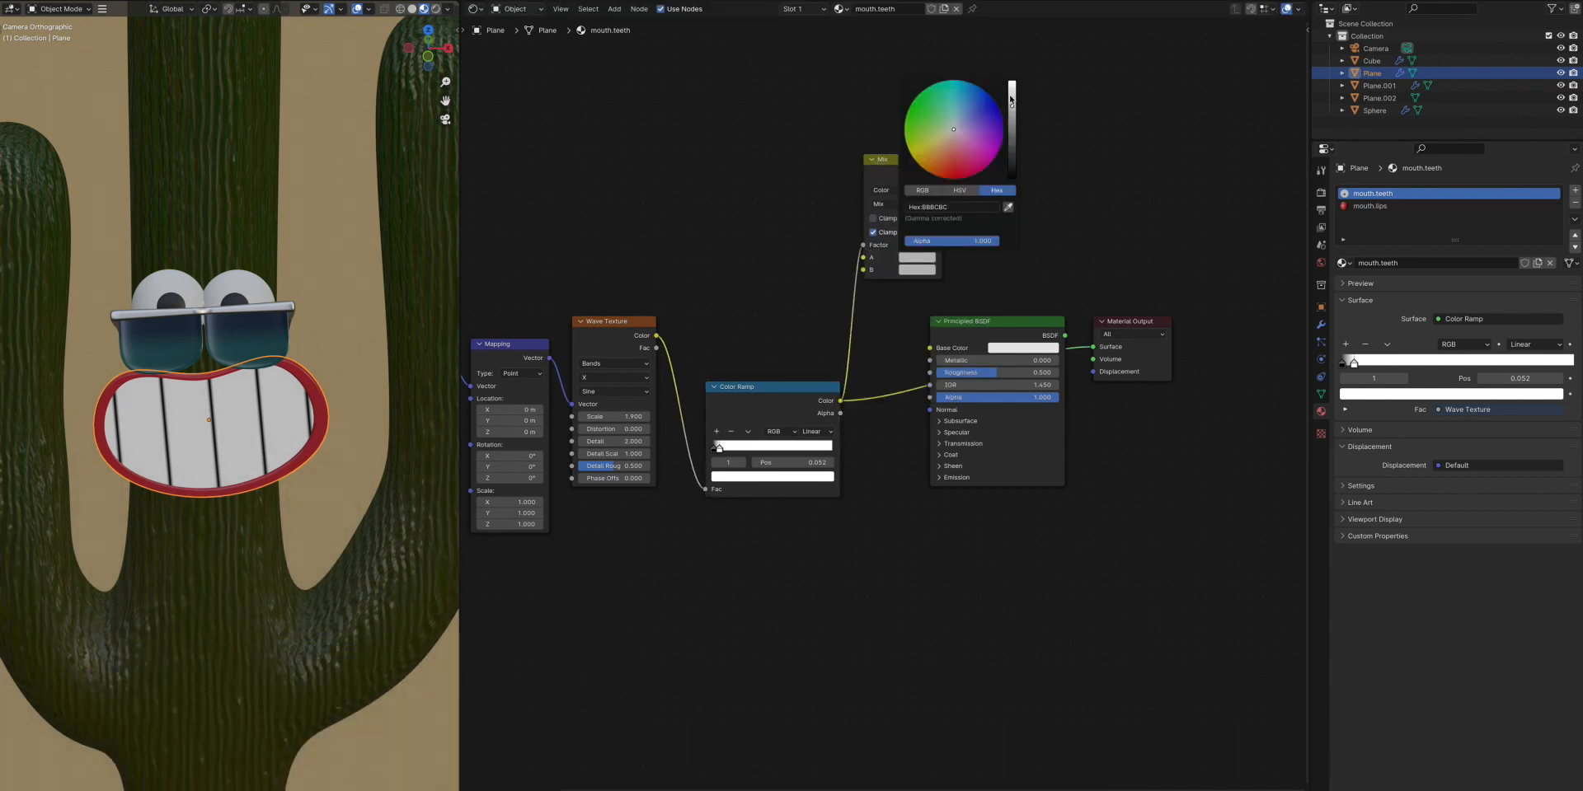
drag(1012, 99, 1012, 90)
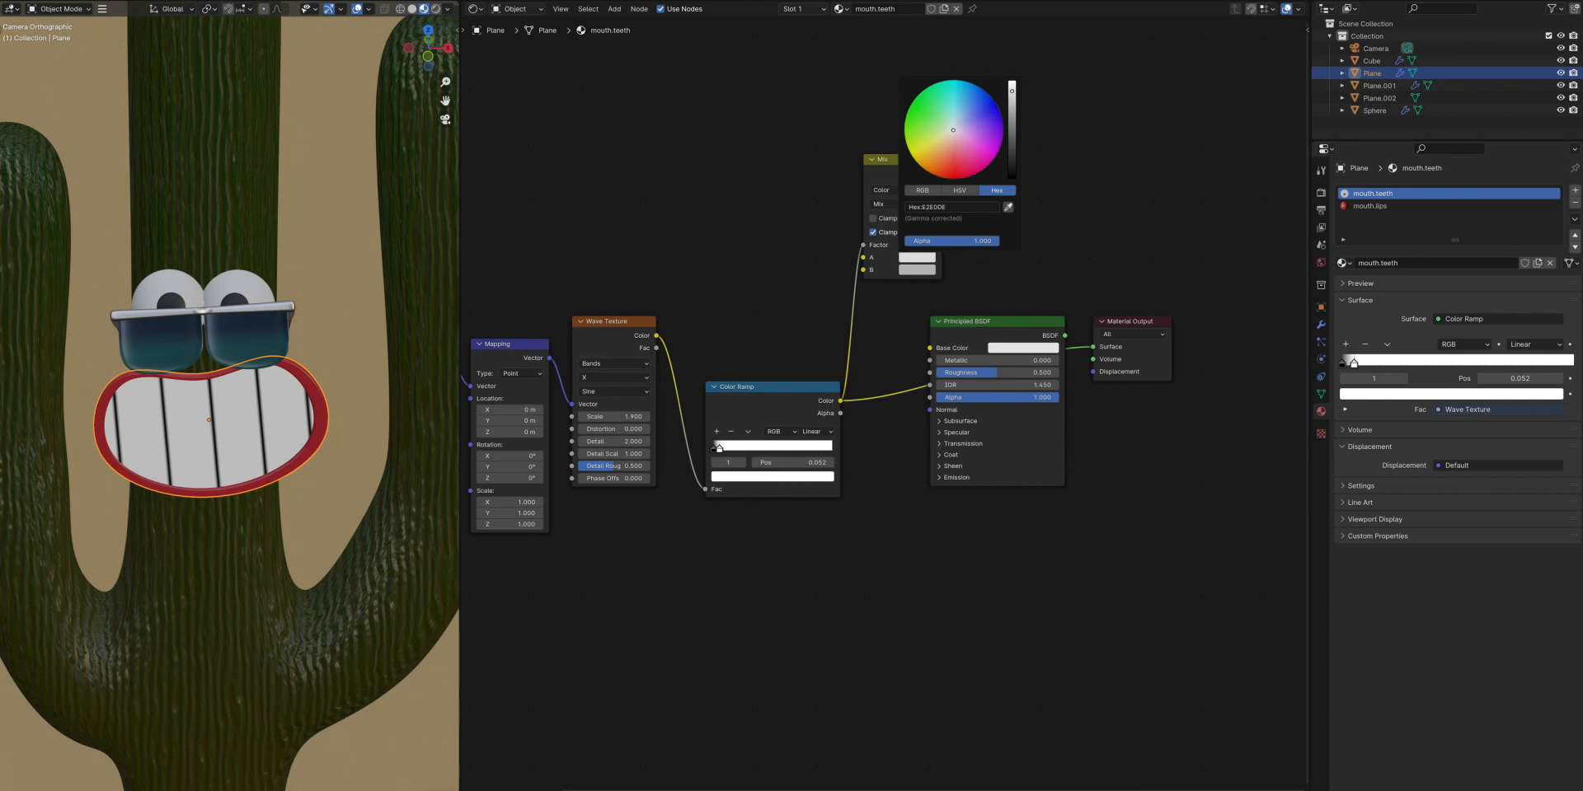
click(923, 271)
drag(1011, 112, 1012, 92)
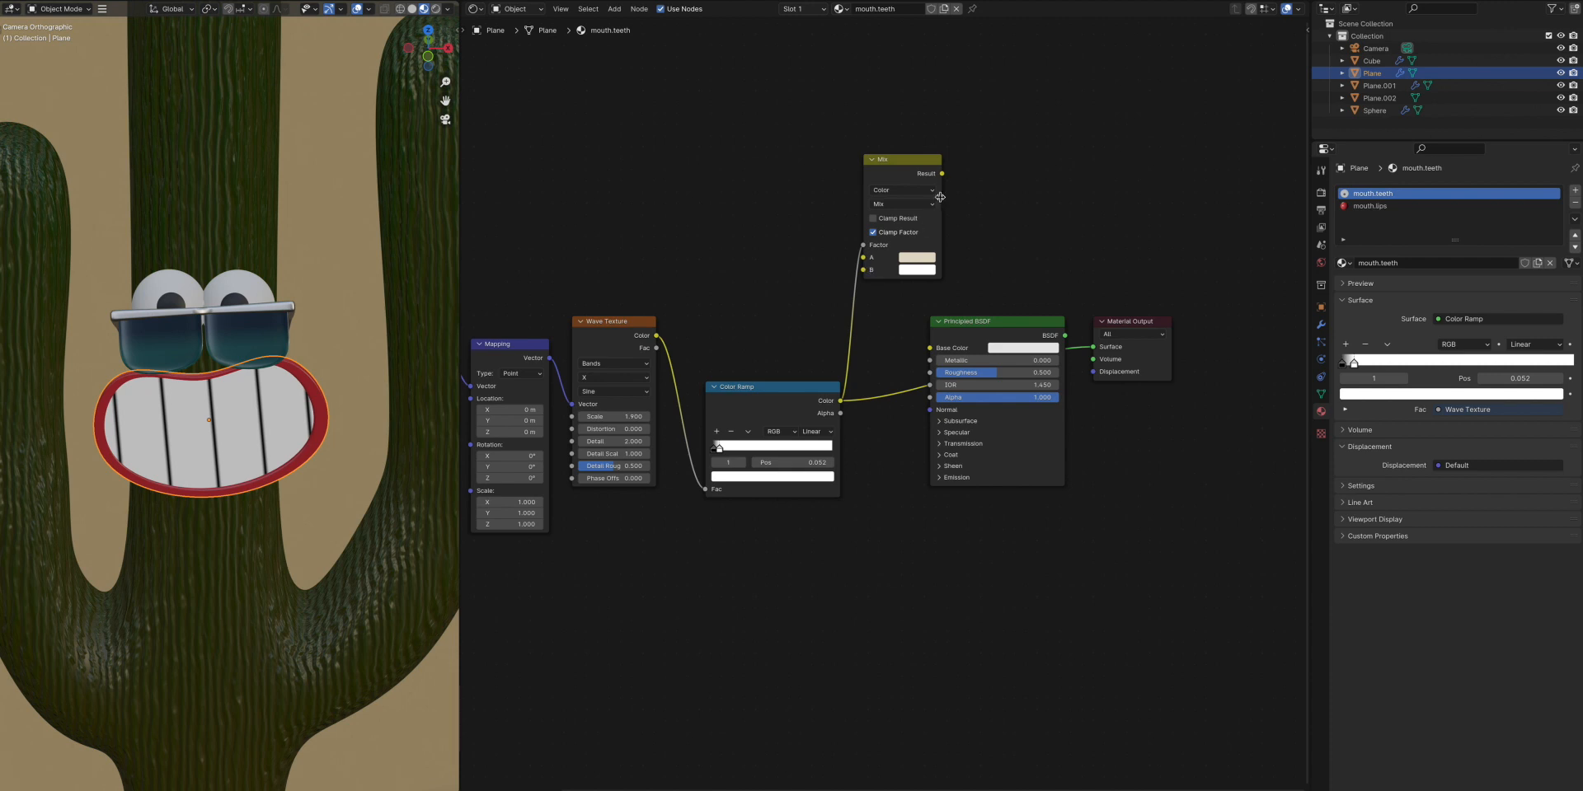
ctrl+shift+click(925, 176)
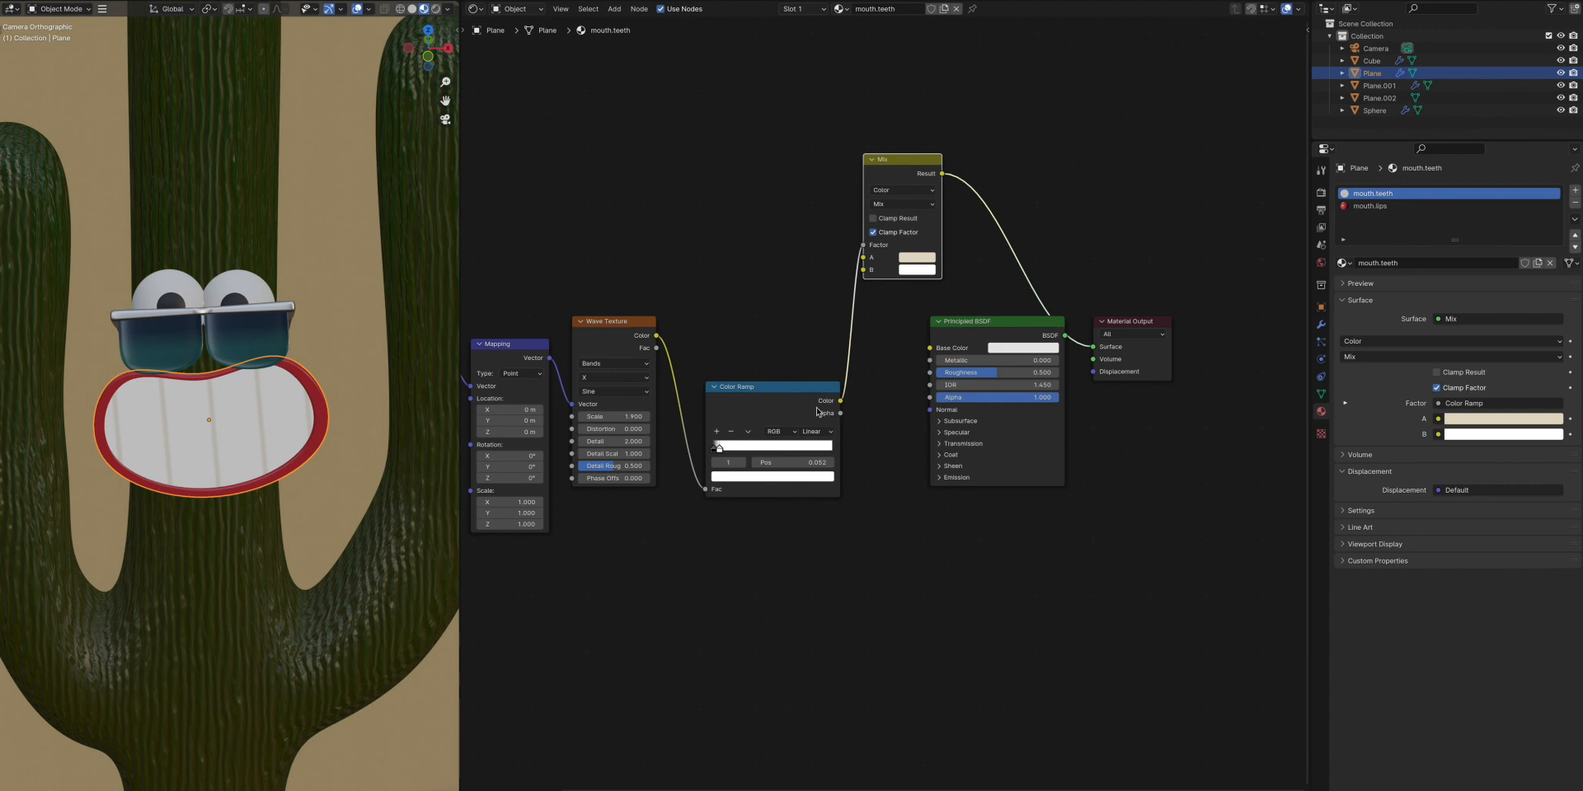
Feed the Color Ramp through a Bump node into the Principled BSDF's normal and view the shader in rendered shading
drag(840, 401, 874, 614)
text(bump)
key(Return)
click(877, 558)
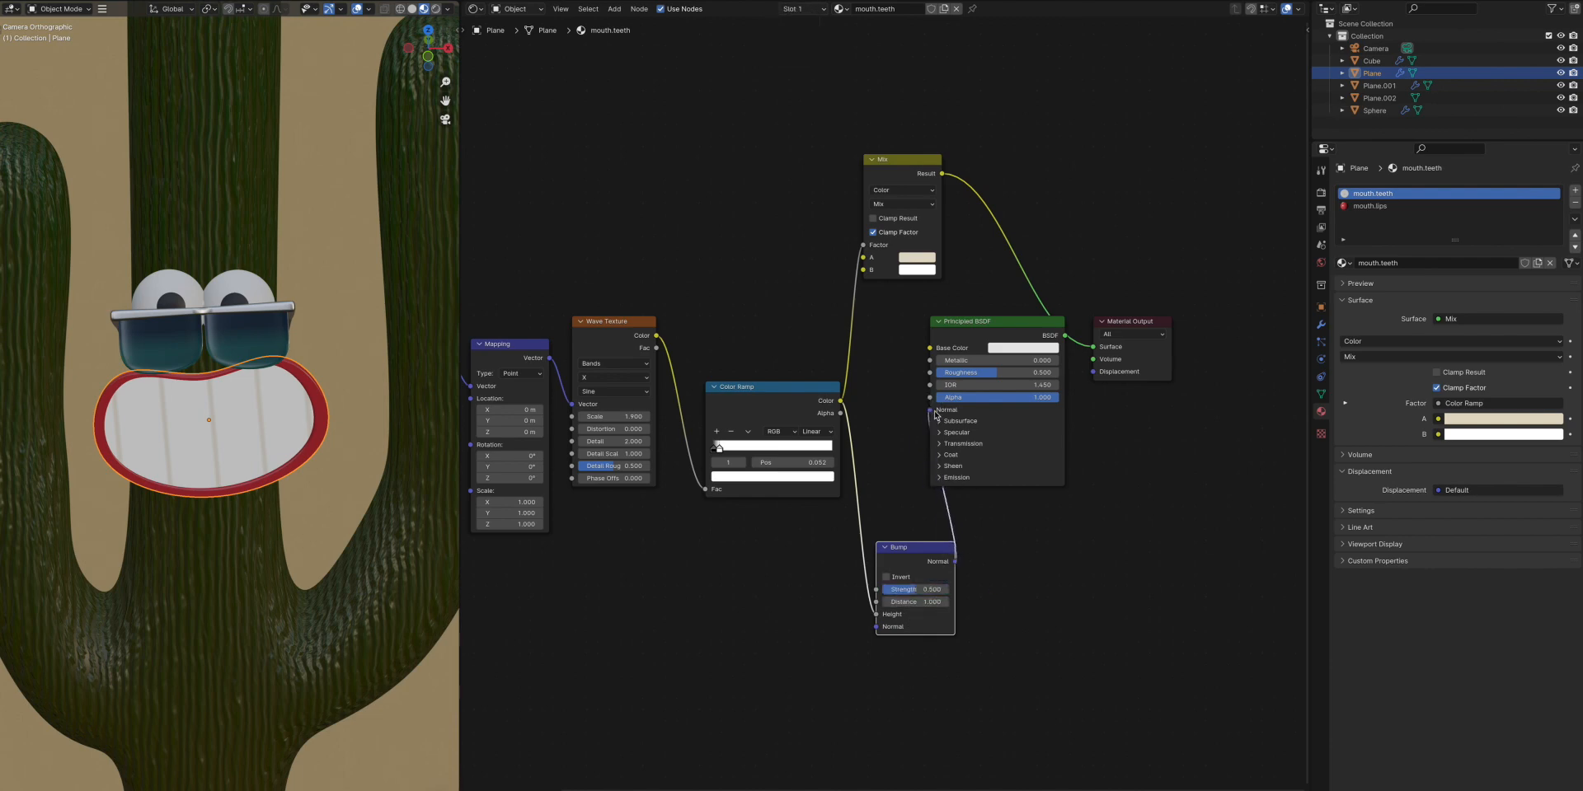
ctrl+shift+click(958, 340)
click(435, 9)
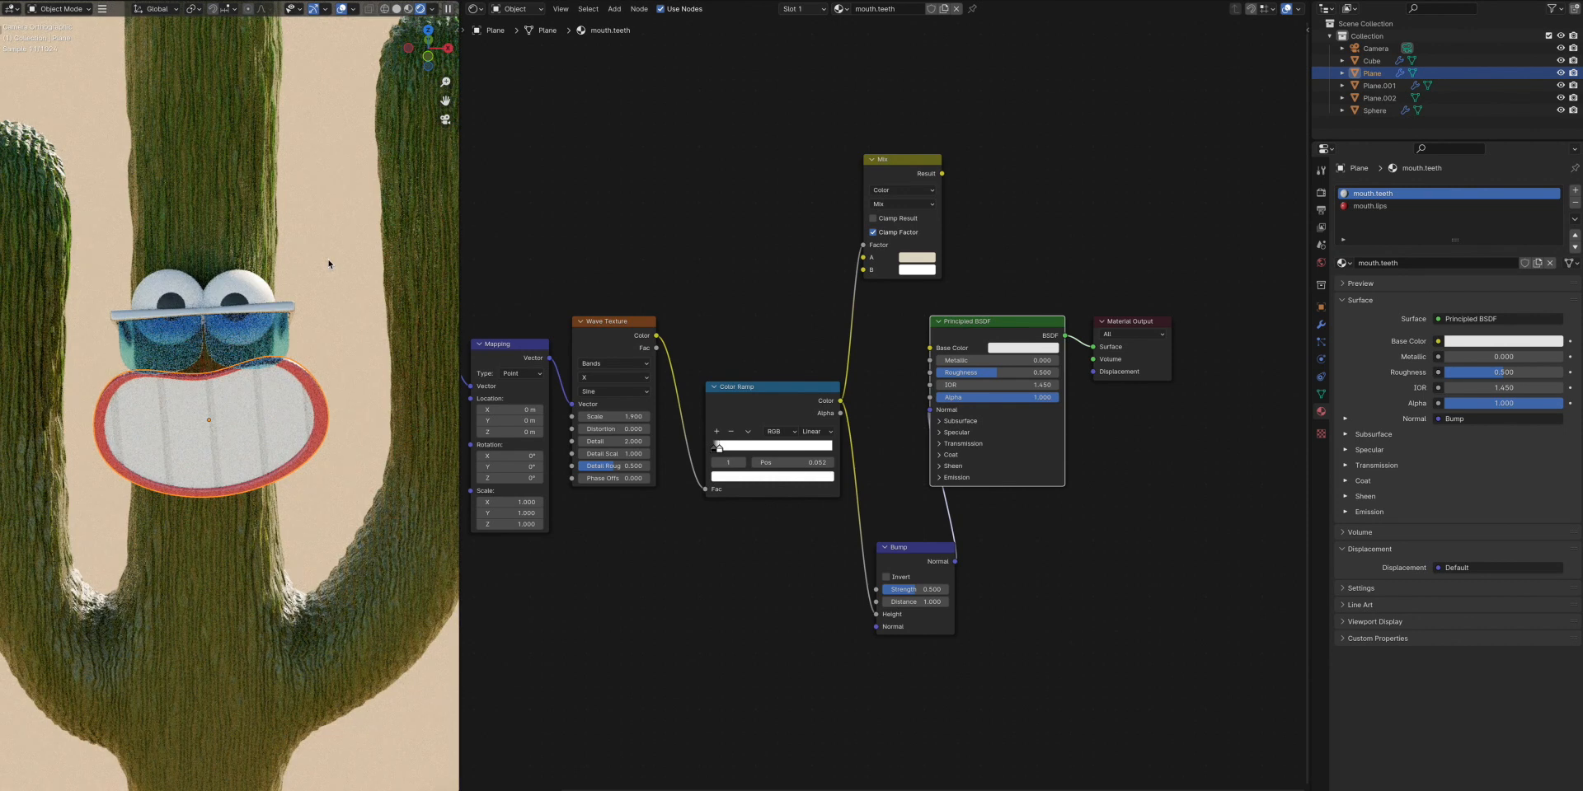
Darken the Mix node's colour A for the lines between the teeth
click(898, 261)
drag(1013, 87, 1014, 102)
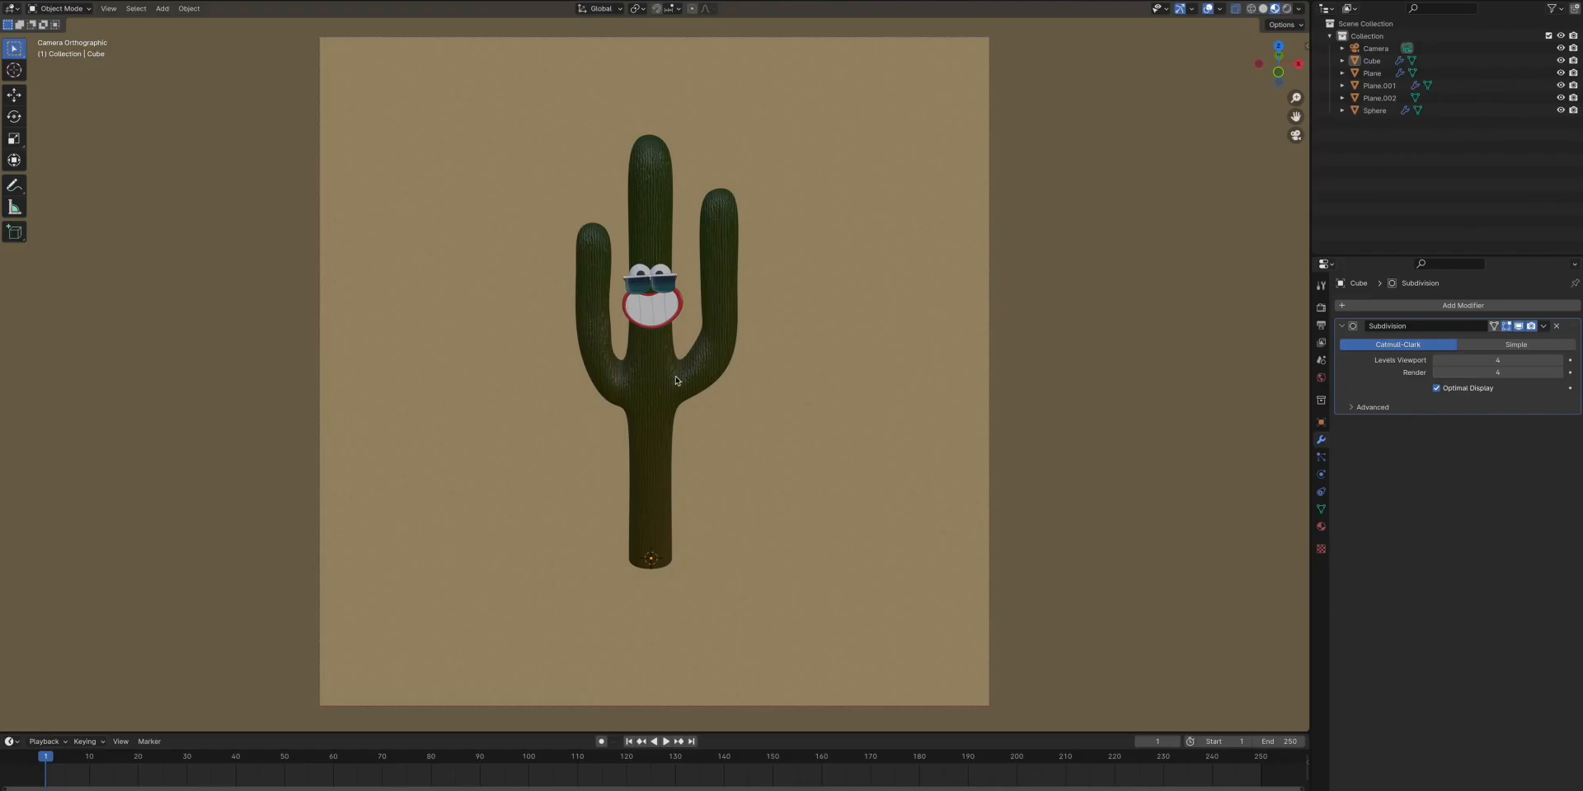
Add a particle system to the cactus body, make it hair and enable the advanced settings
click(1101, 423)
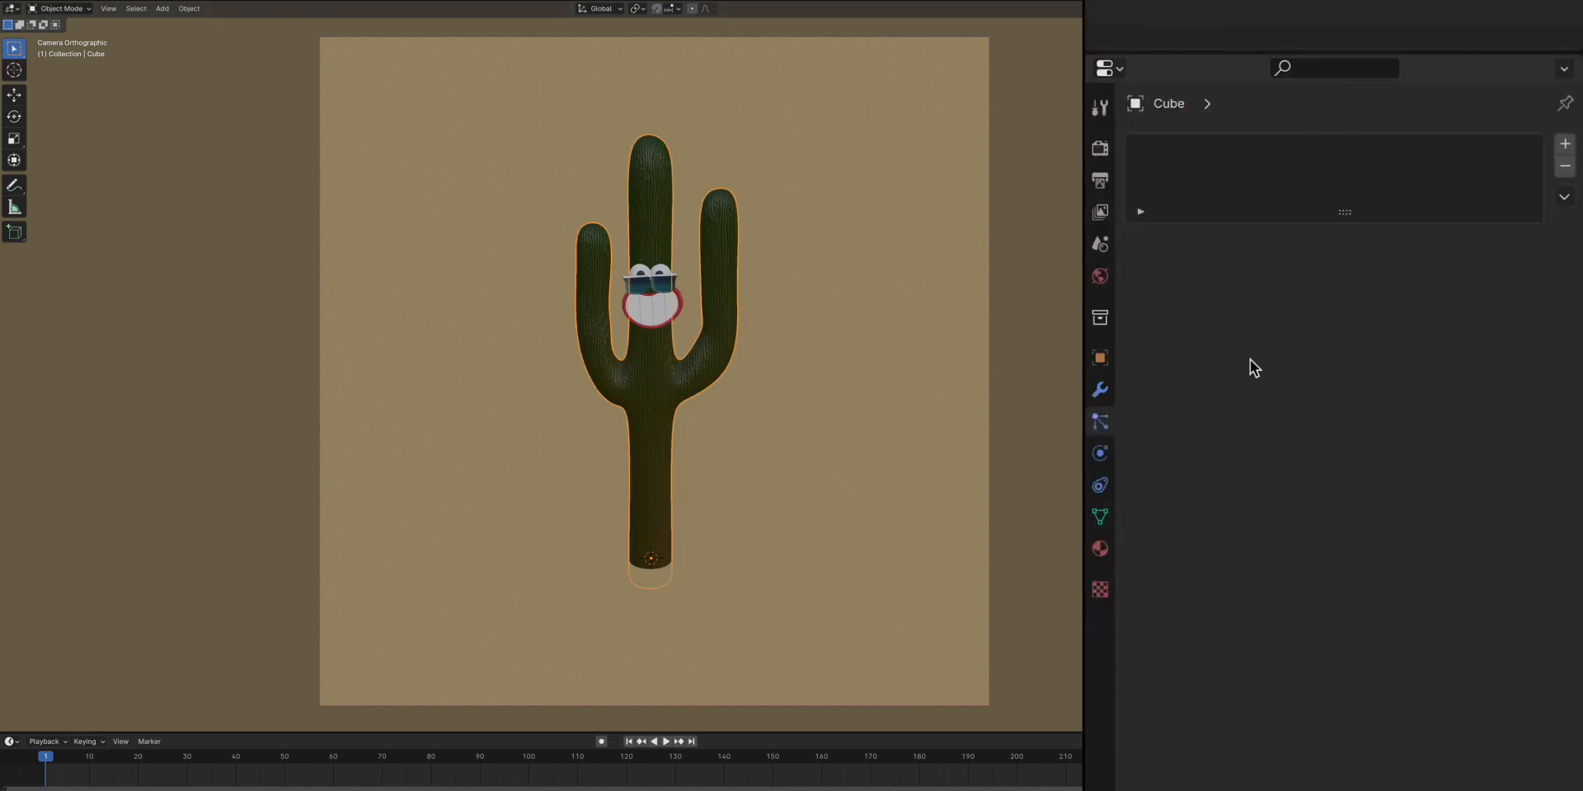
click(1564, 144)
click(1438, 272)
click(1362, 299)
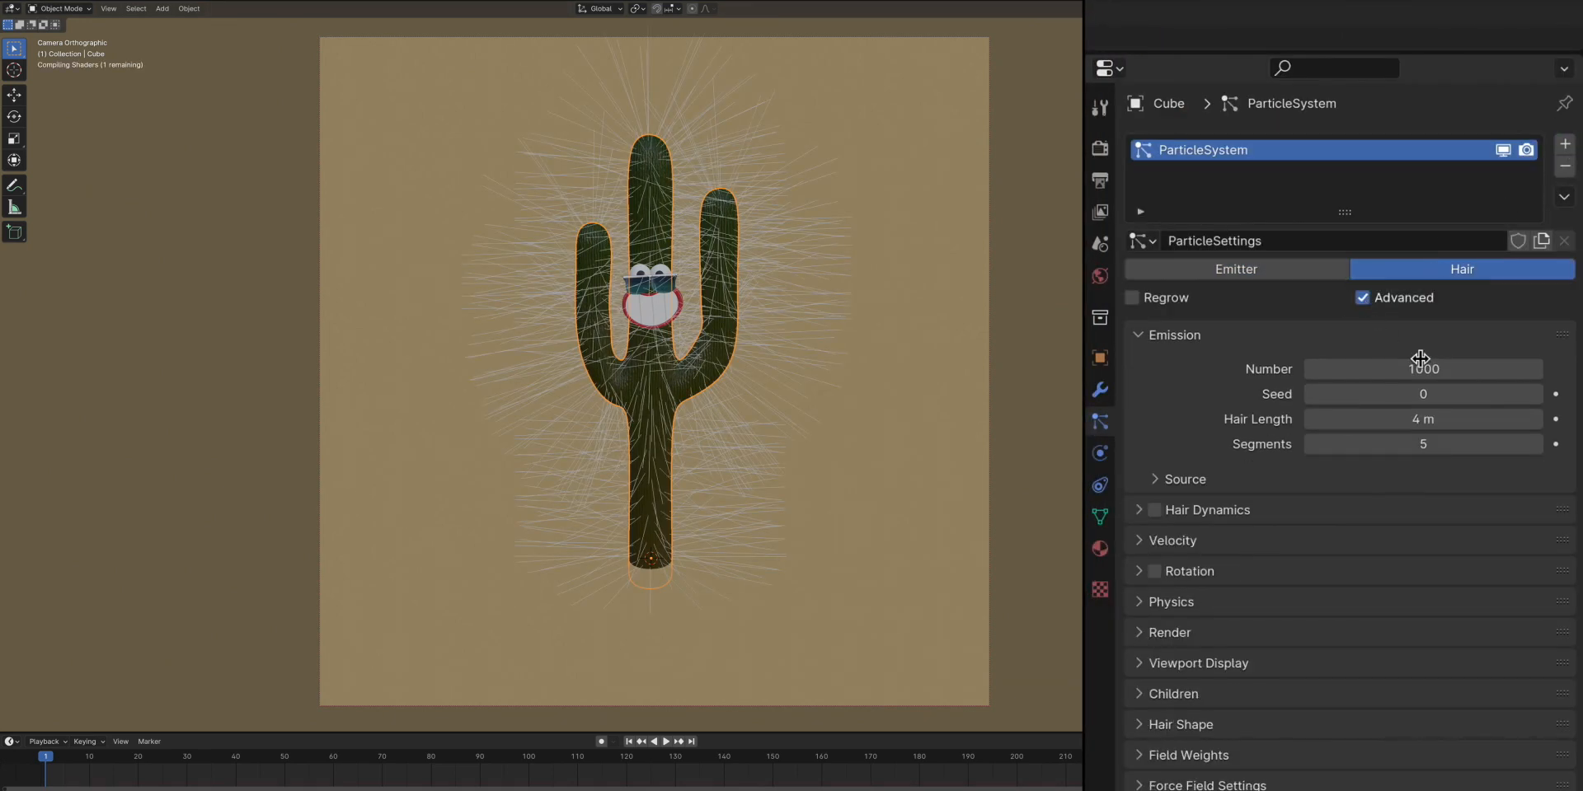
Set the hair emission number to 2500 and the hair length to 0.18 m
double_click(1420, 369)
text(2500)
key(Return)
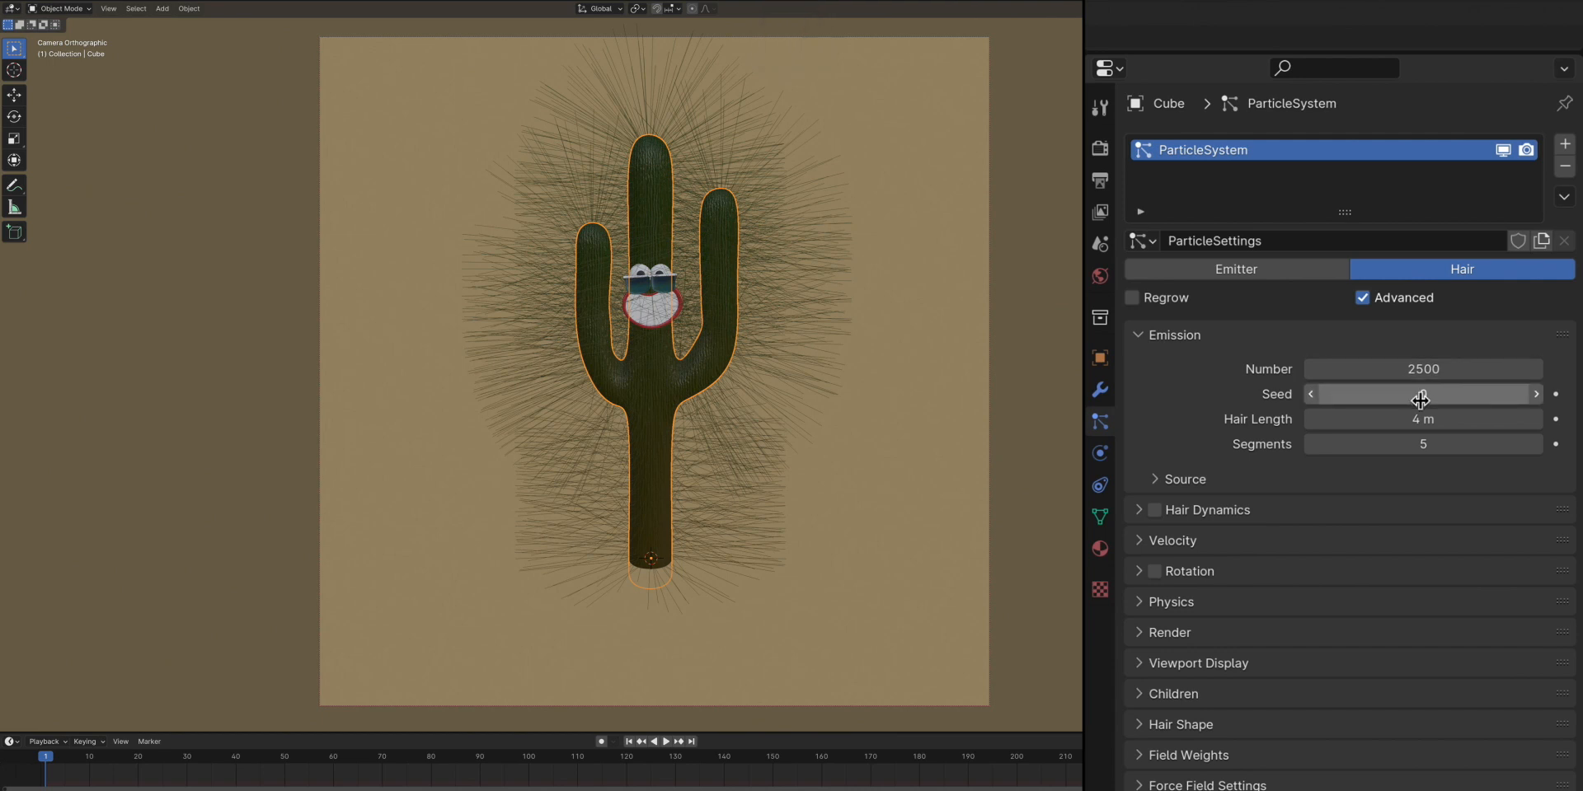
double_click(1459, 419)
text(0.18)
key(Return)
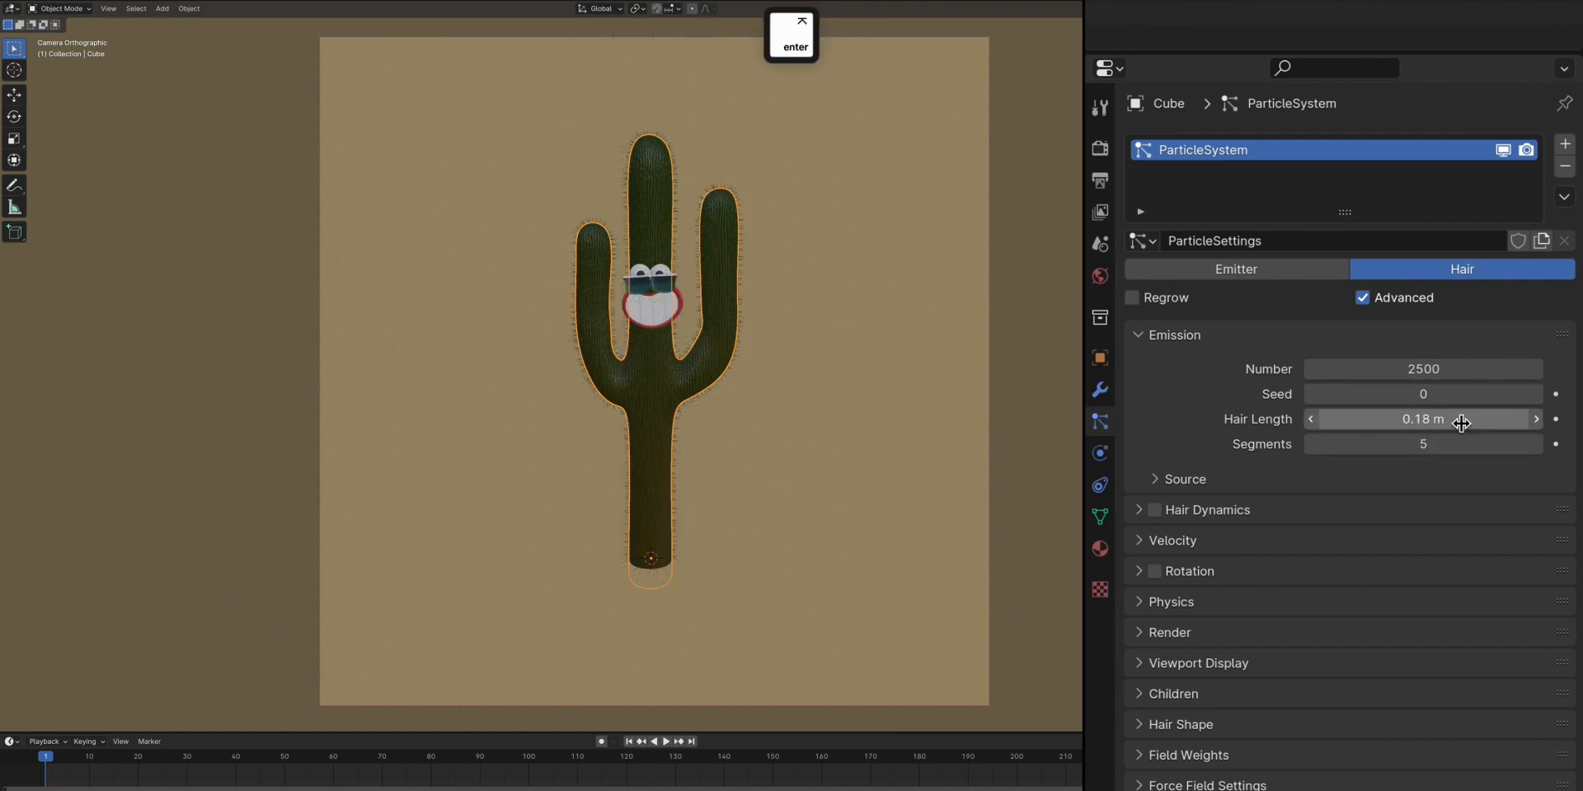
Give the hair simple children with a render amount of 10
scroll(1401, 652, down, 1)
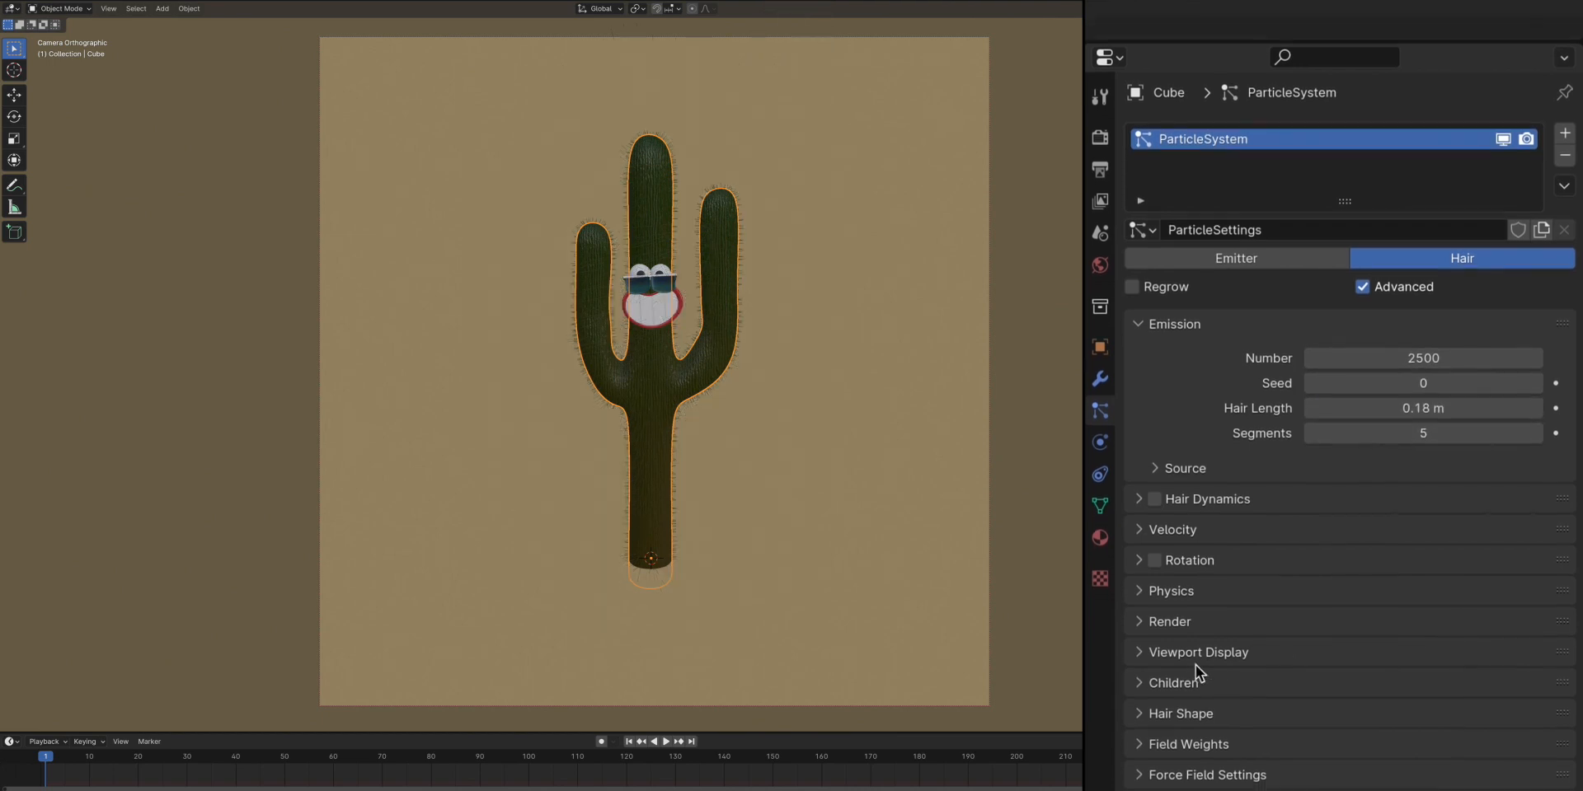
click(1196, 668)
scroll(1192, 627, down, 5)
click(1359, 582)
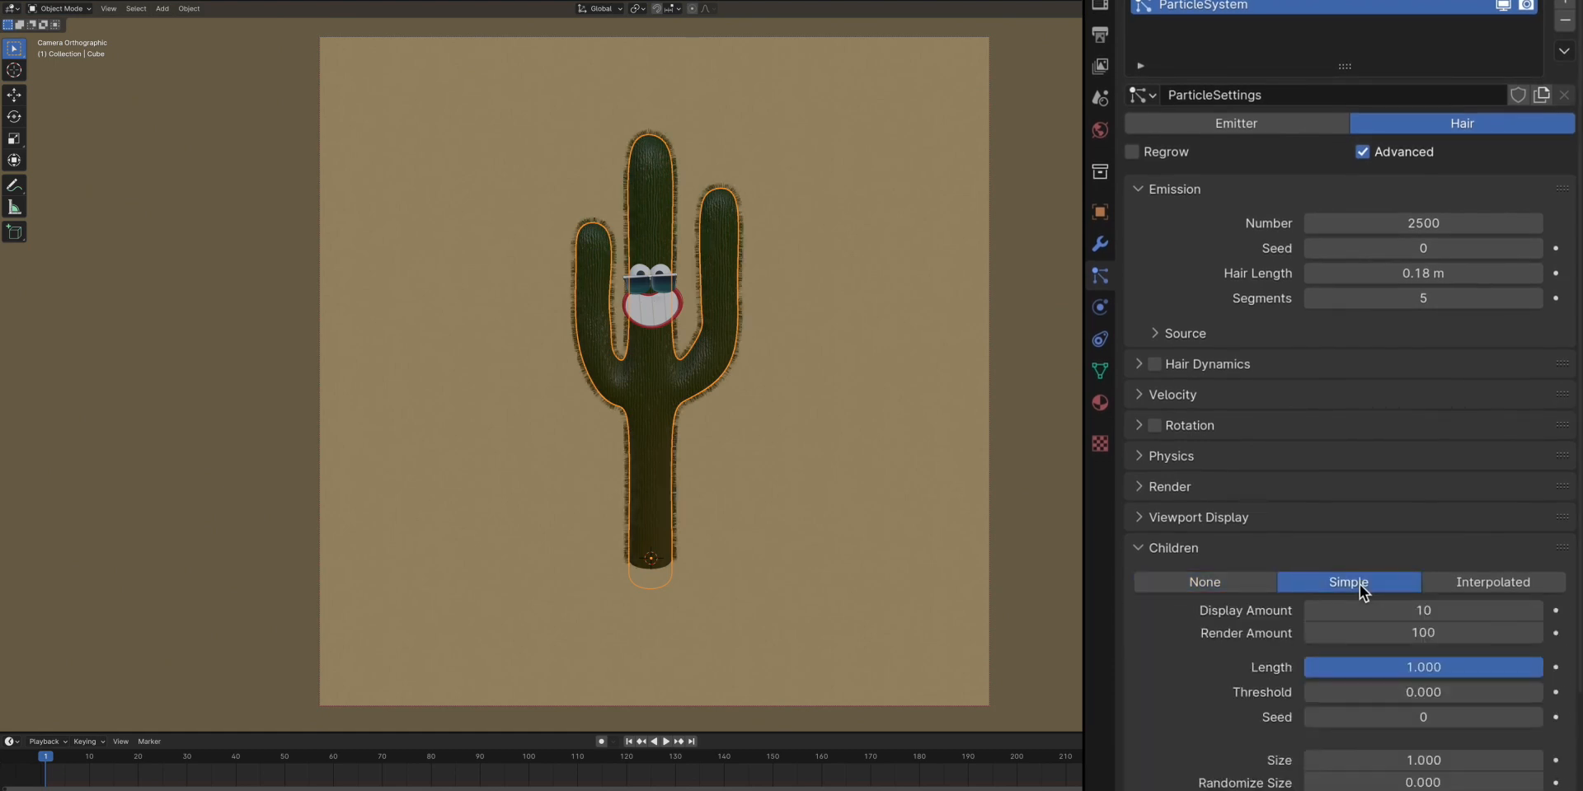
click(1411, 632)
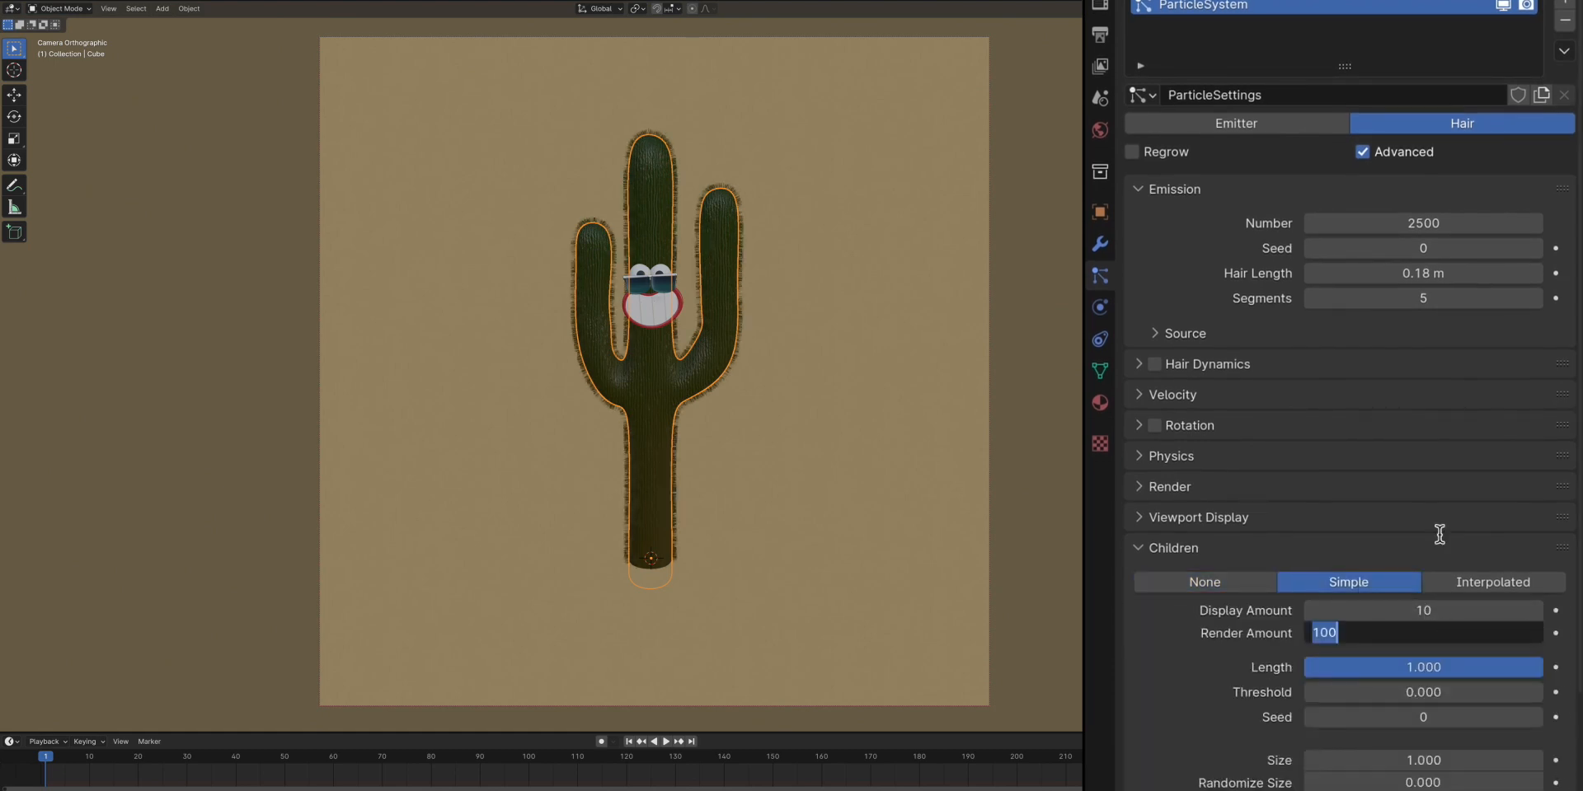
text(10)
key(Return)
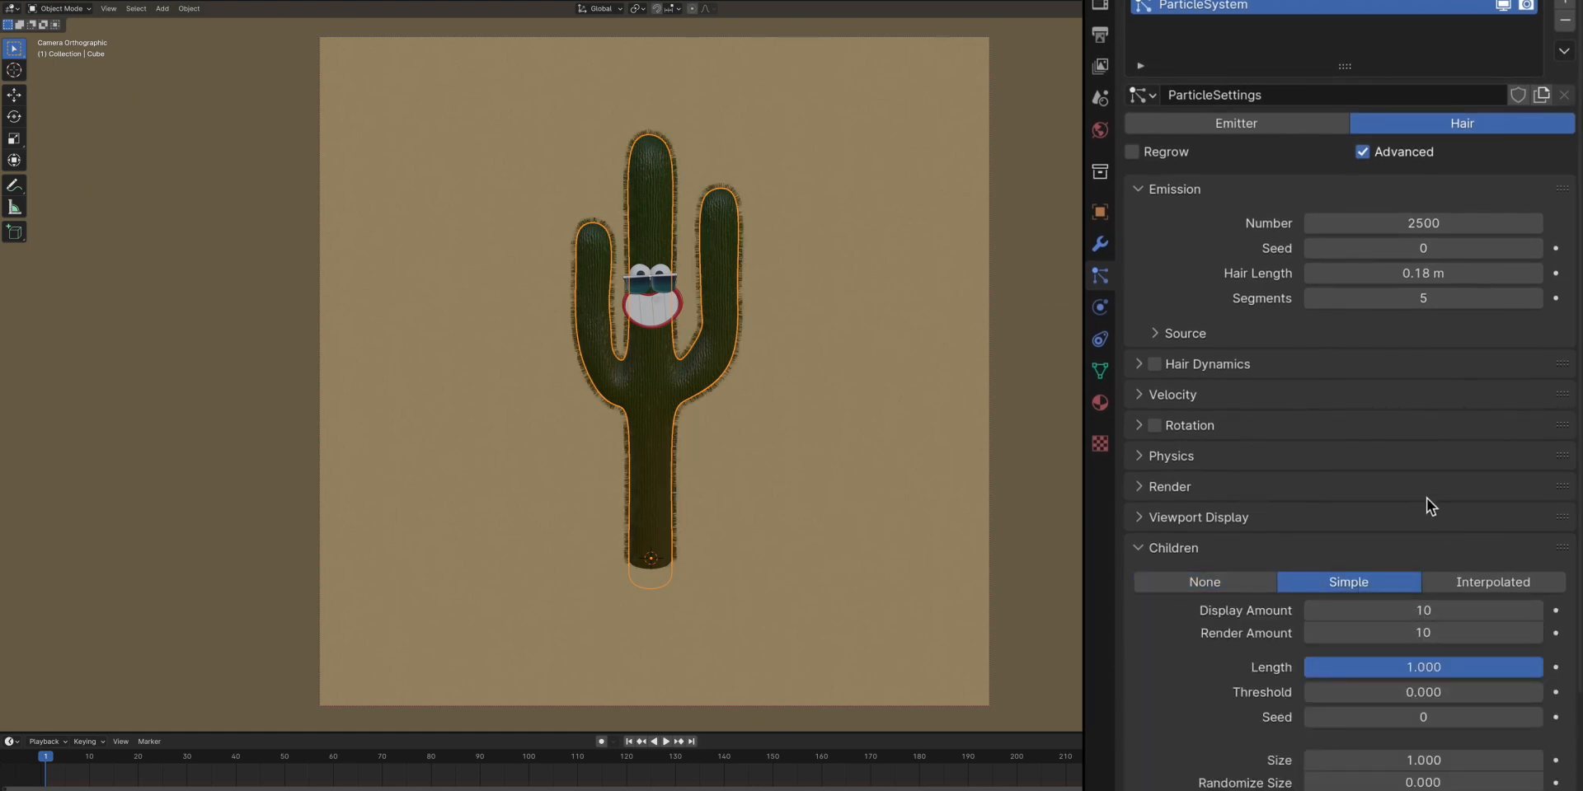
Set the size of the children's uniform roughness to 0.1
scroll(1232, 709, down, 8)
click(1164, 665)
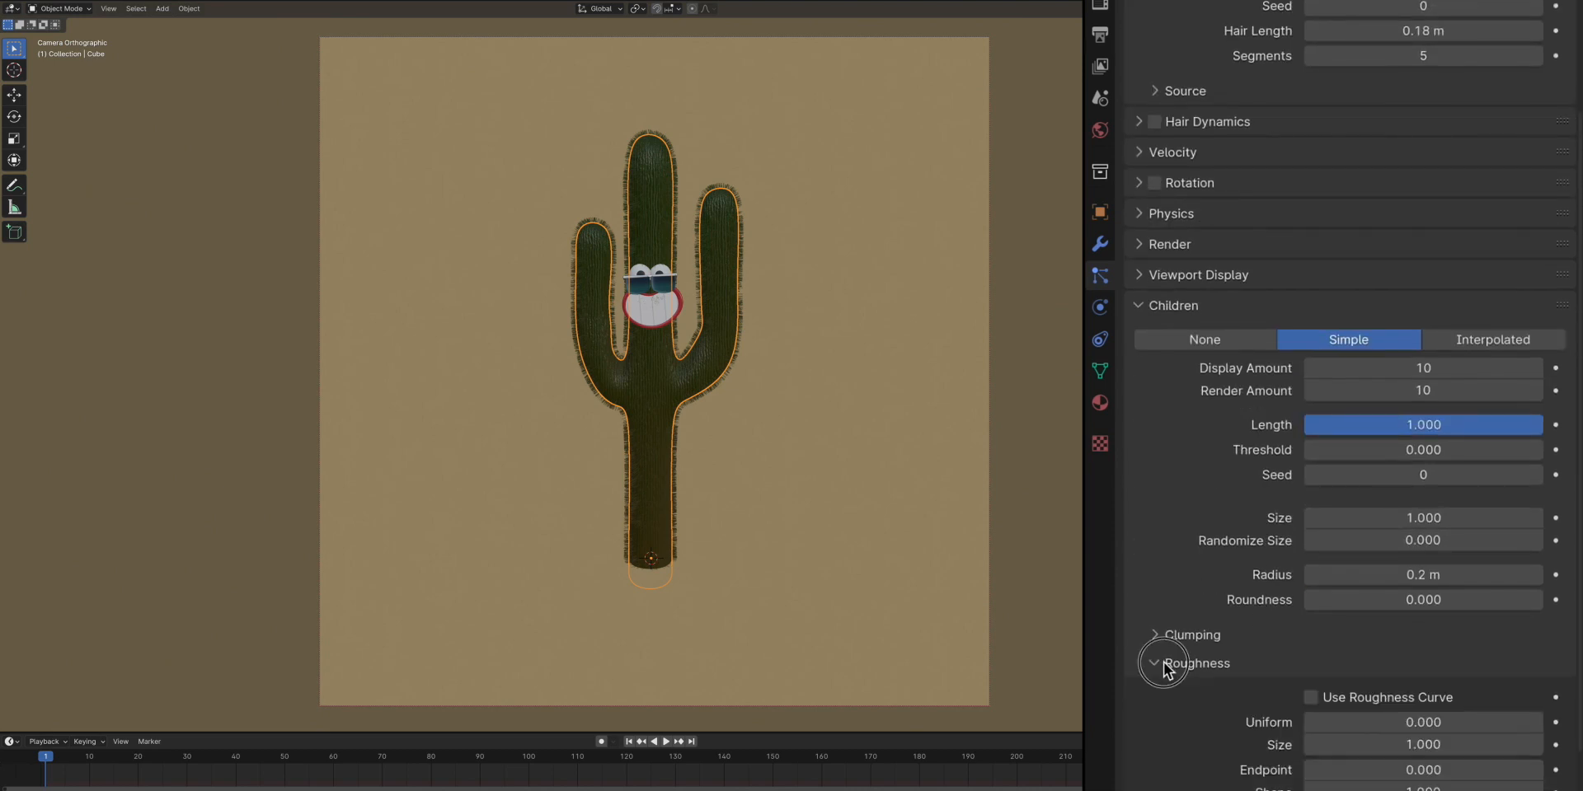
scroll(1187, 667, down, 7)
click(1450, 540)
text(.1)
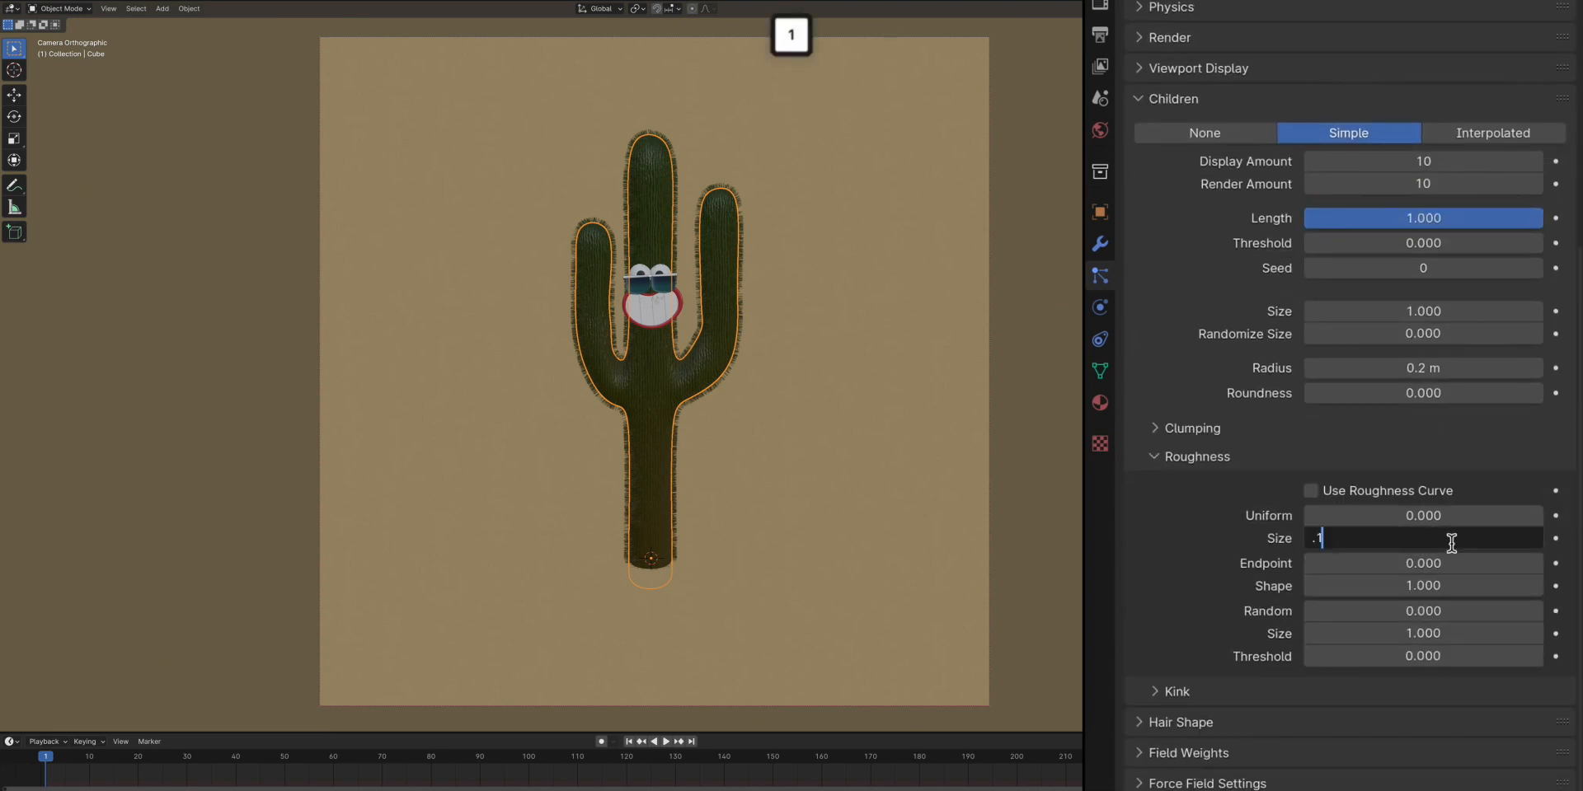
key(Return)
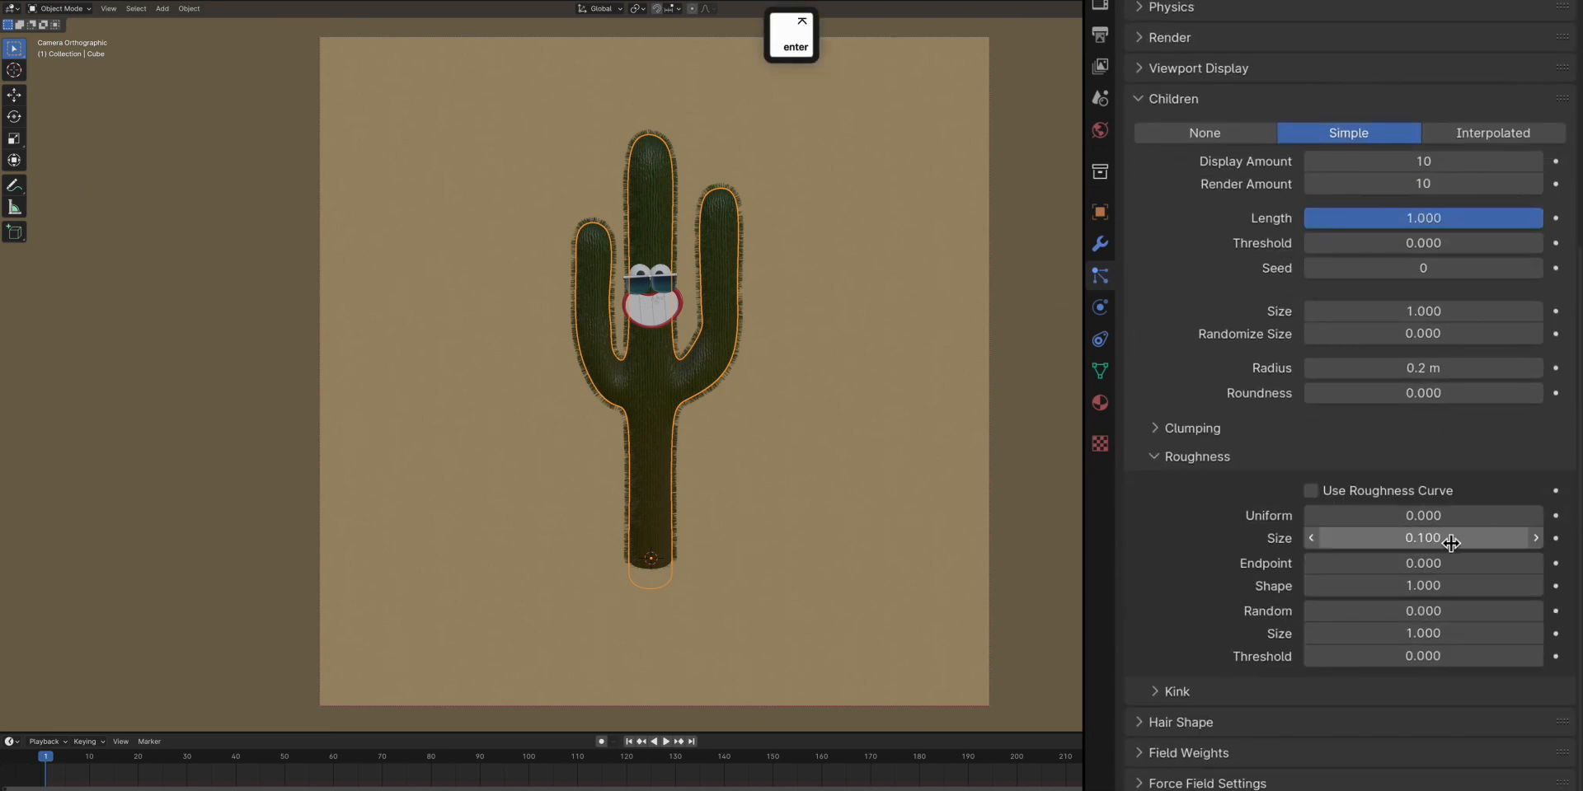
Set the children's random roughness to 0.023 with size 0.8 and threshold 0.1
click(1452, 611)
text(.023)
key(Return)
click(1456, 634)
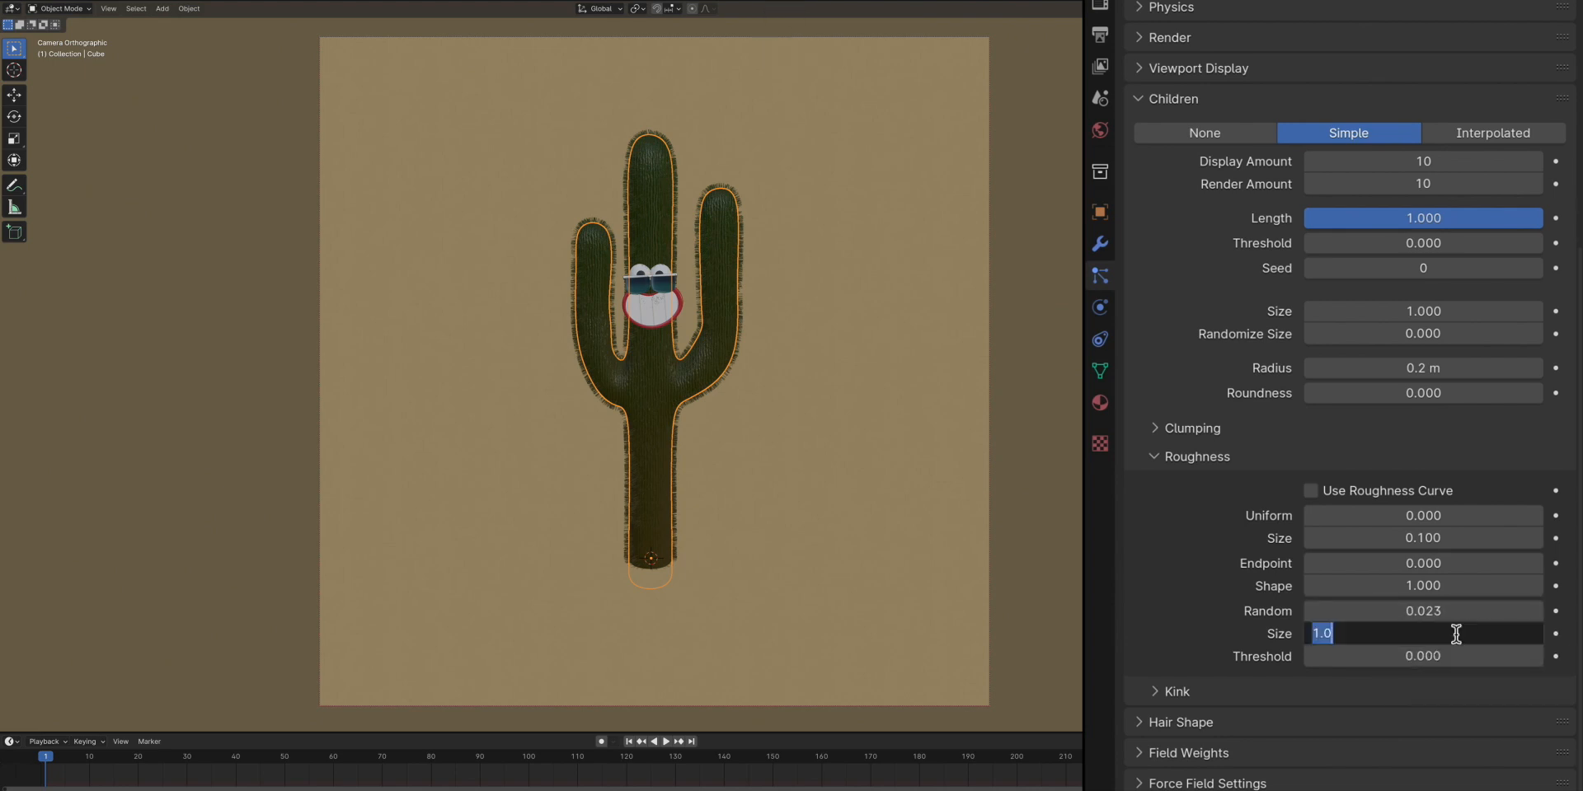
text(.8)
key(Return)
click(1447, 656)
text(.1)
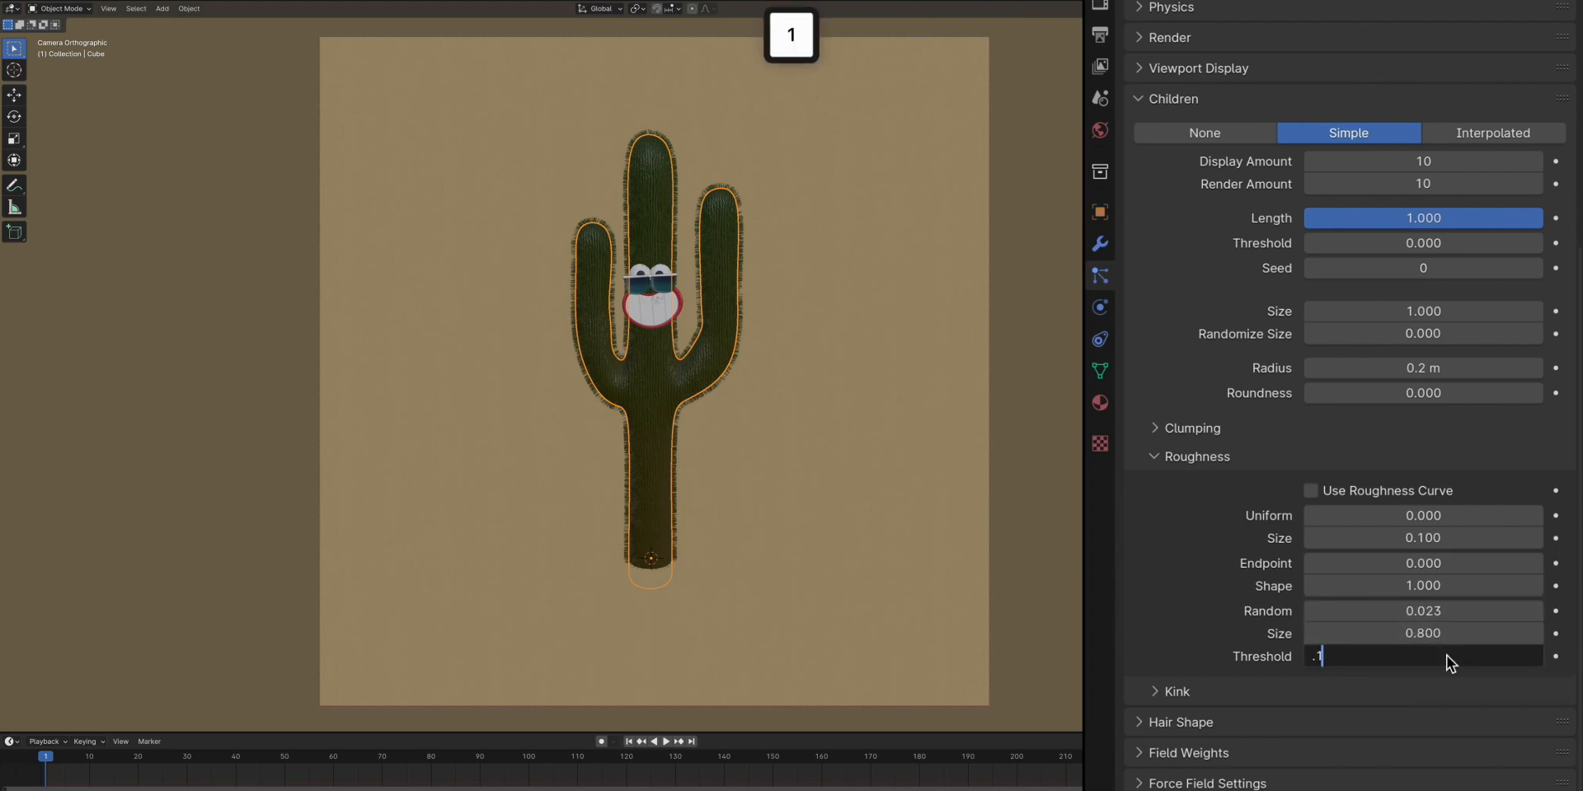
key(Return)
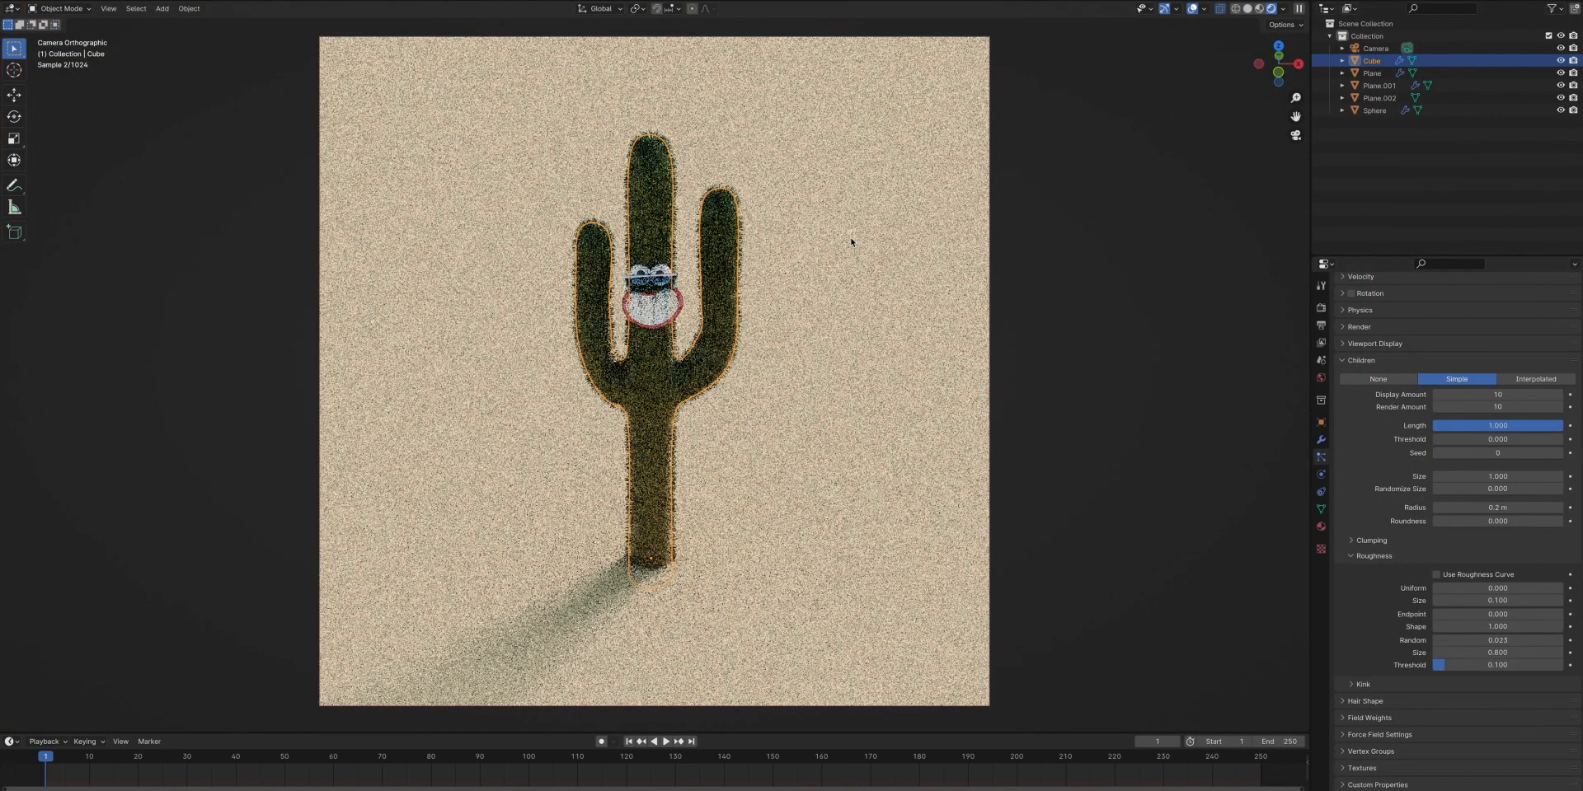
Add a Displace modifier to the cactus body and place it above the particle system in the stack
click(852, 241)
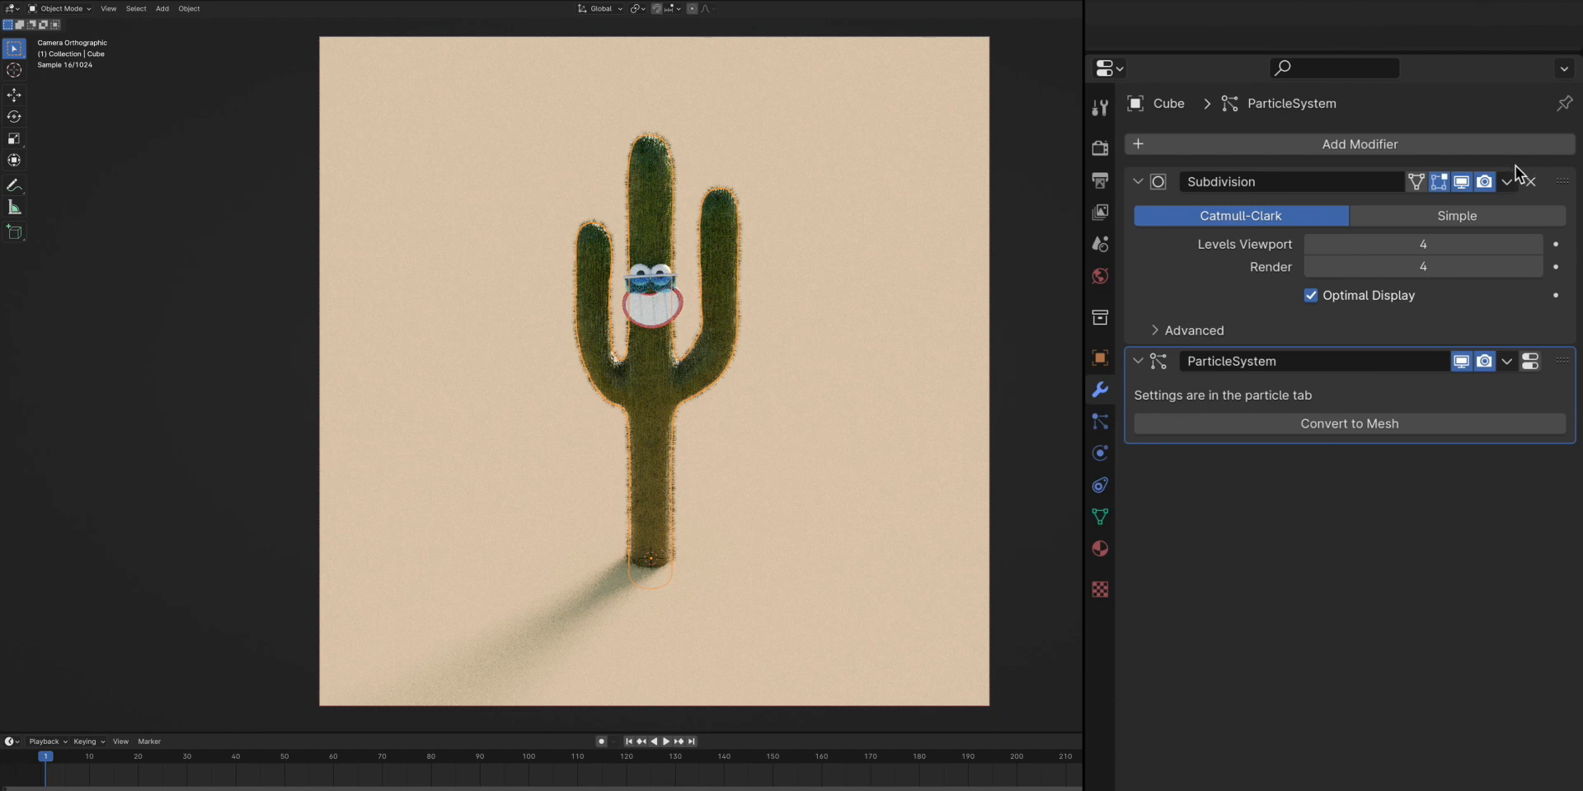
click(1424, 147)
mouse_move(1332, 257)
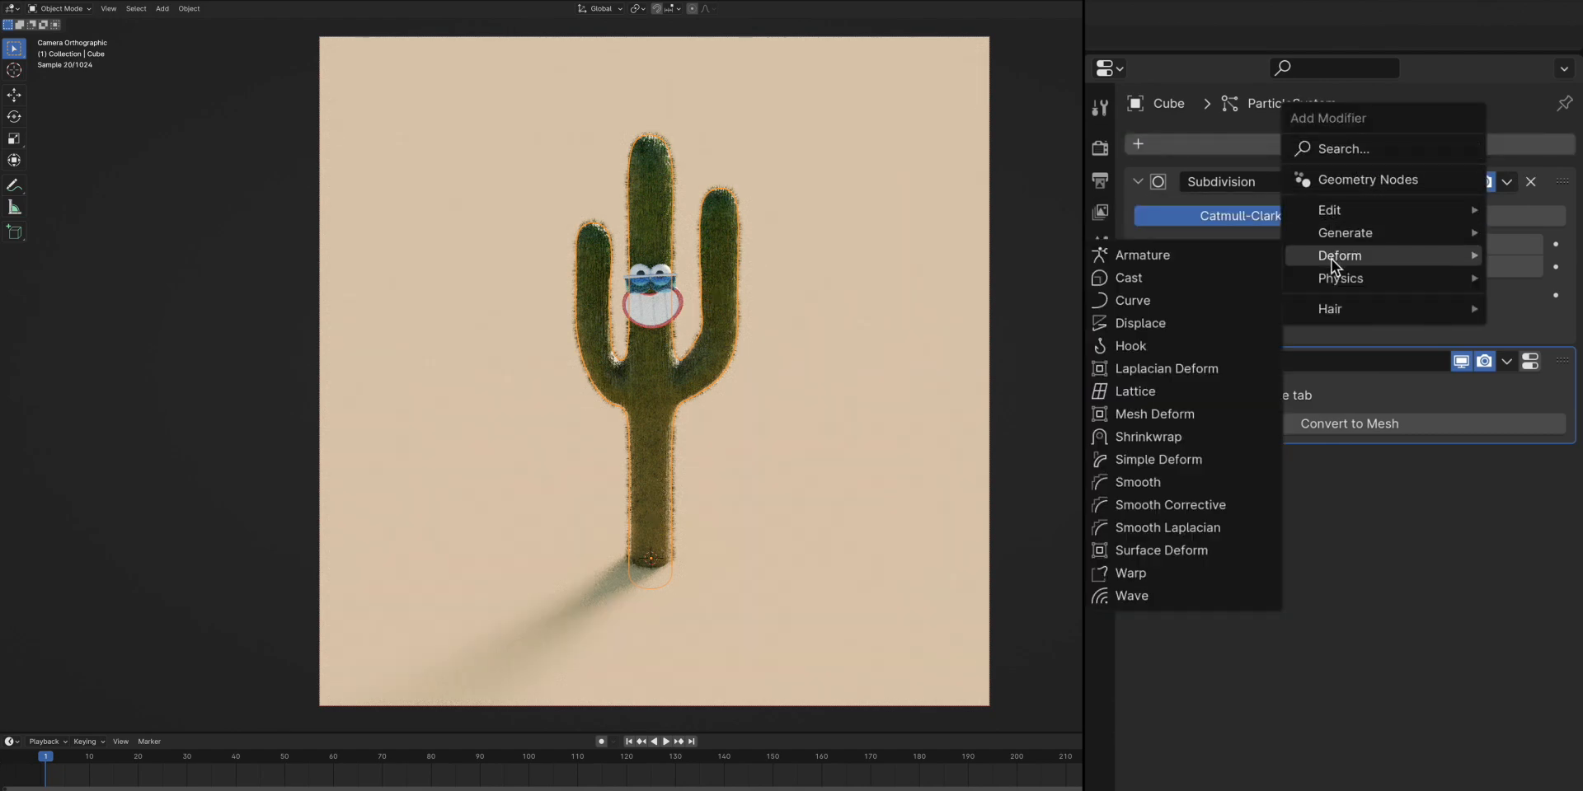
click(1164, 328)
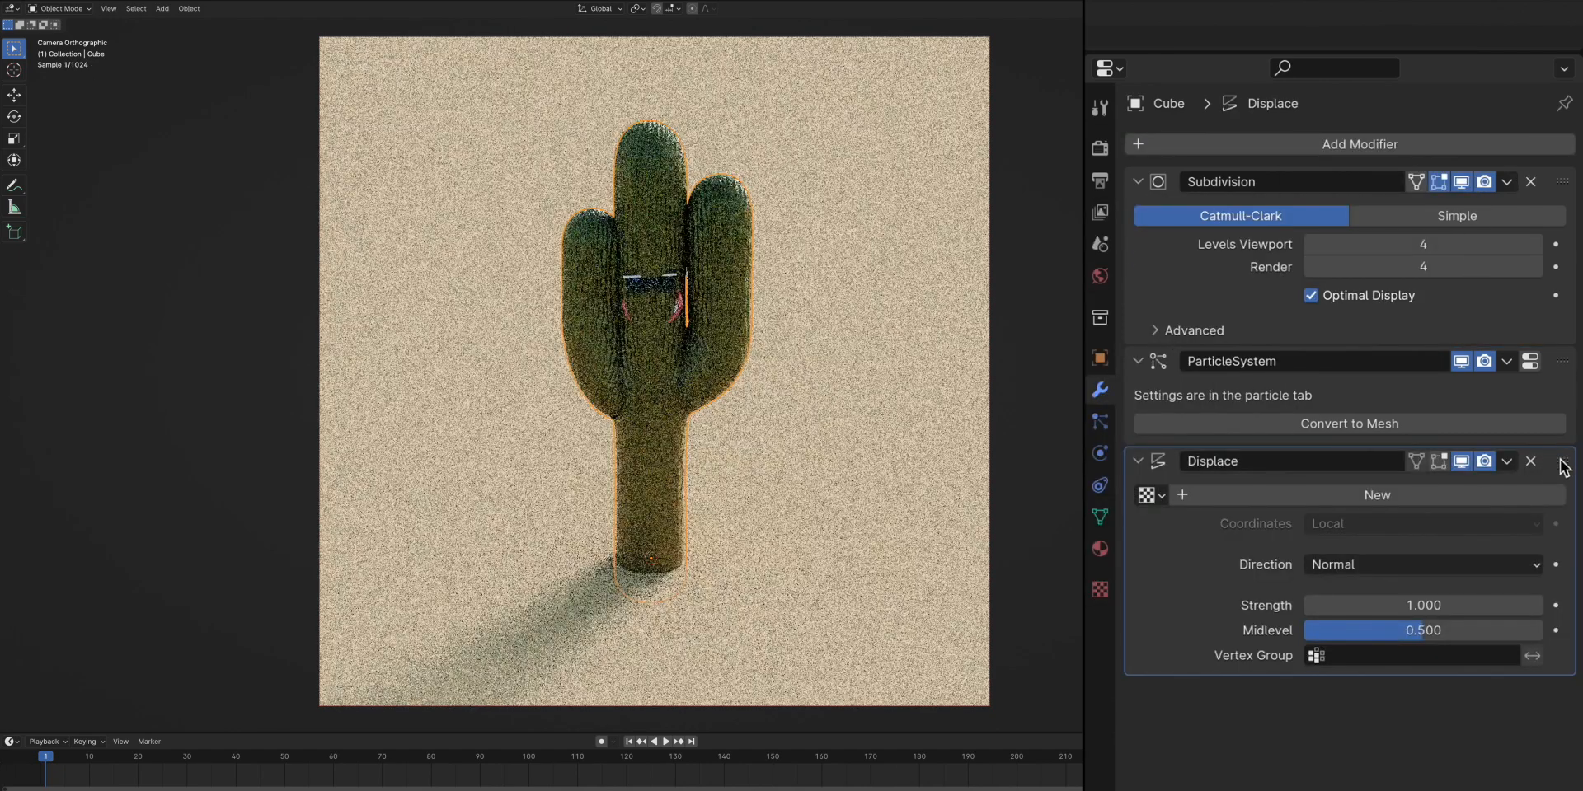
drag(1559, 453, 1548, 356)
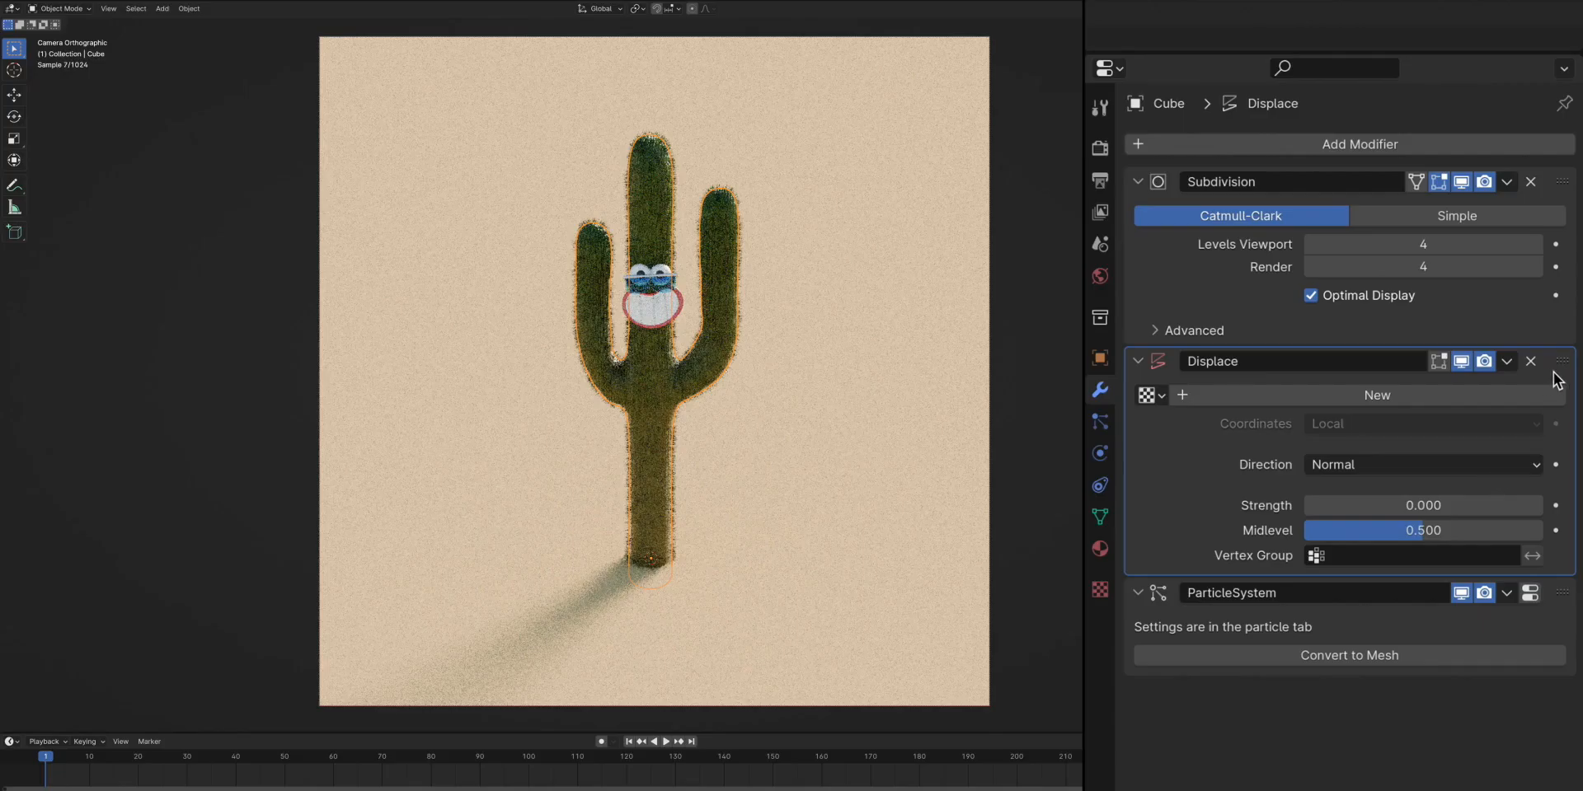
Create a new texture for the Displace modifier and make its type Musgrave
click(1484, 397)
click(1548, 396)
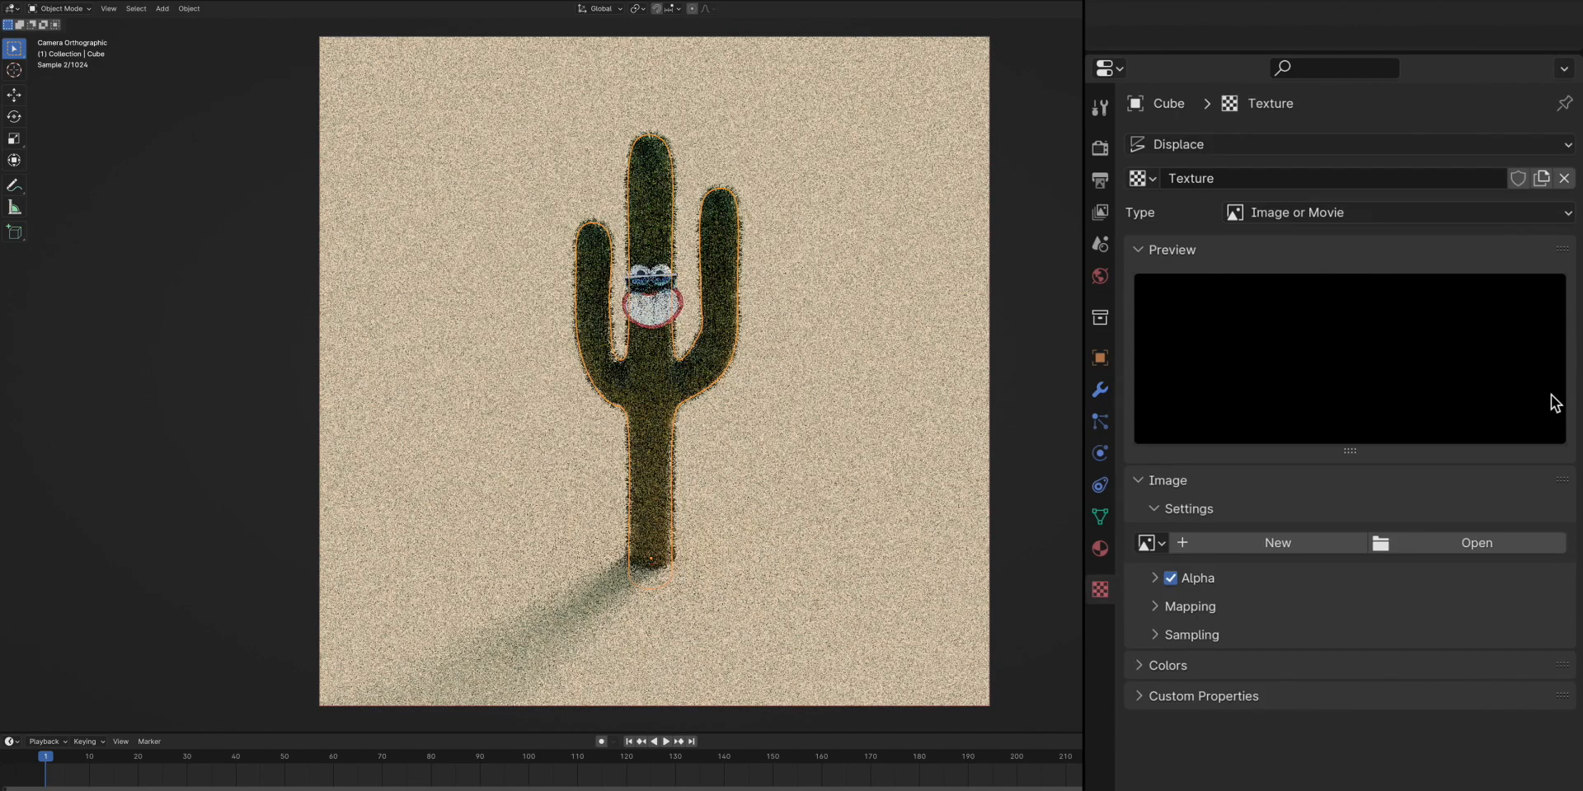
click(1245, 212)
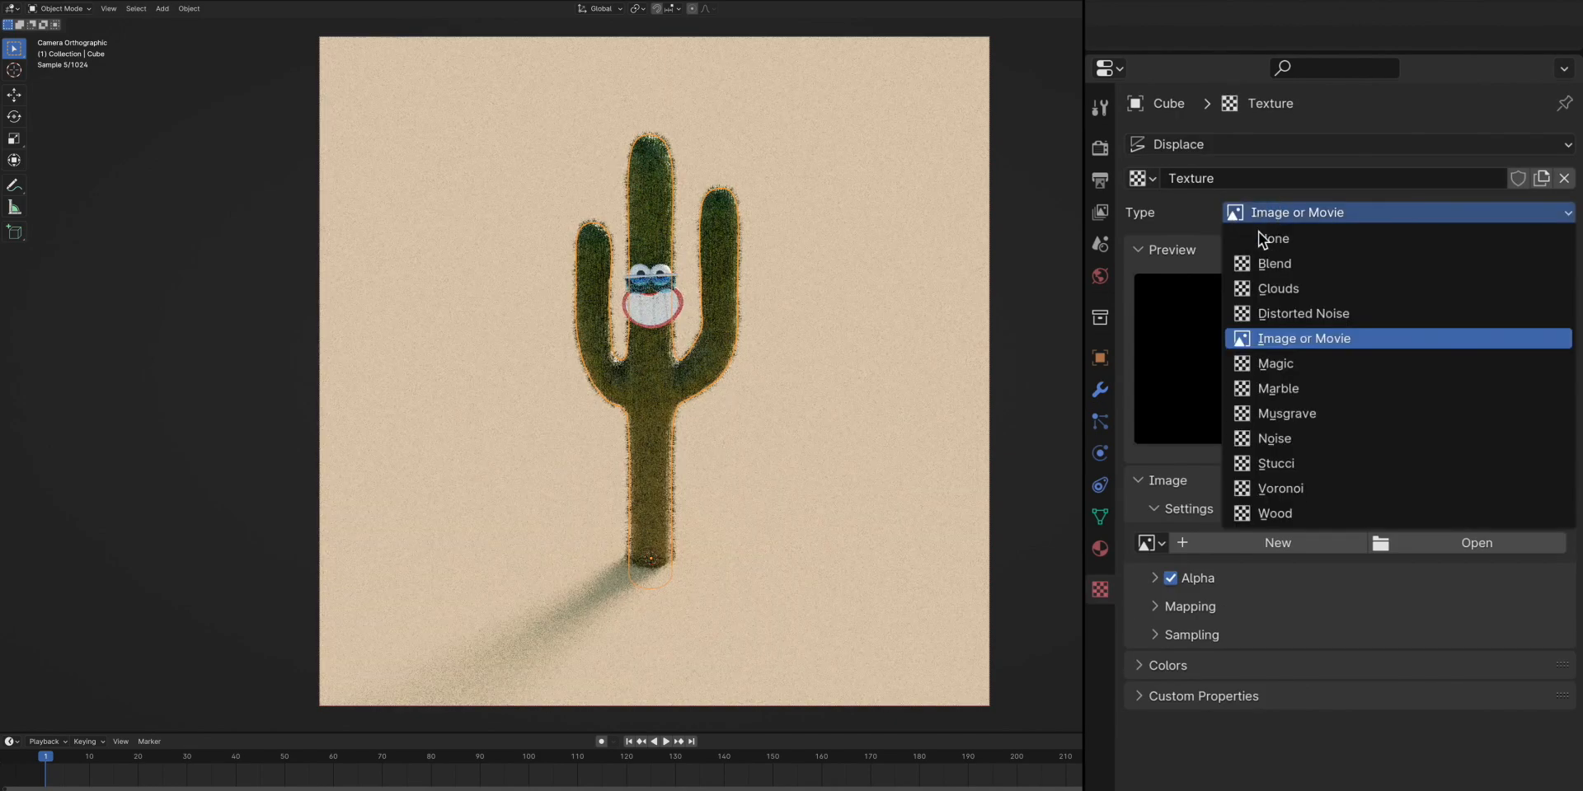
click(1268, 414)
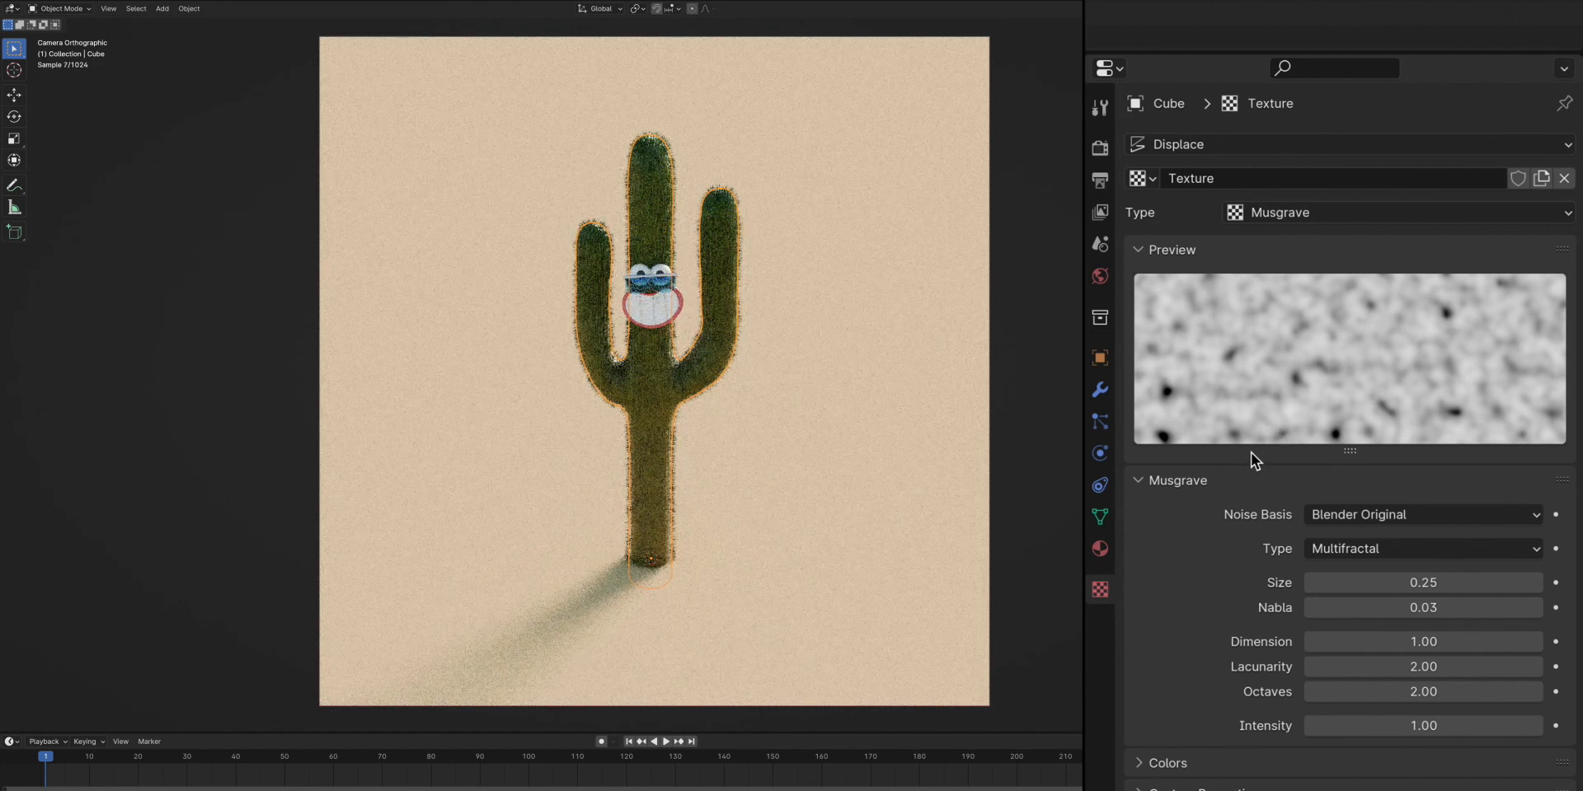
Set the Musgrave texture's size, nabla and intensity to 0.1 and its dimension to 2
click(1440, 583)
text(.1)
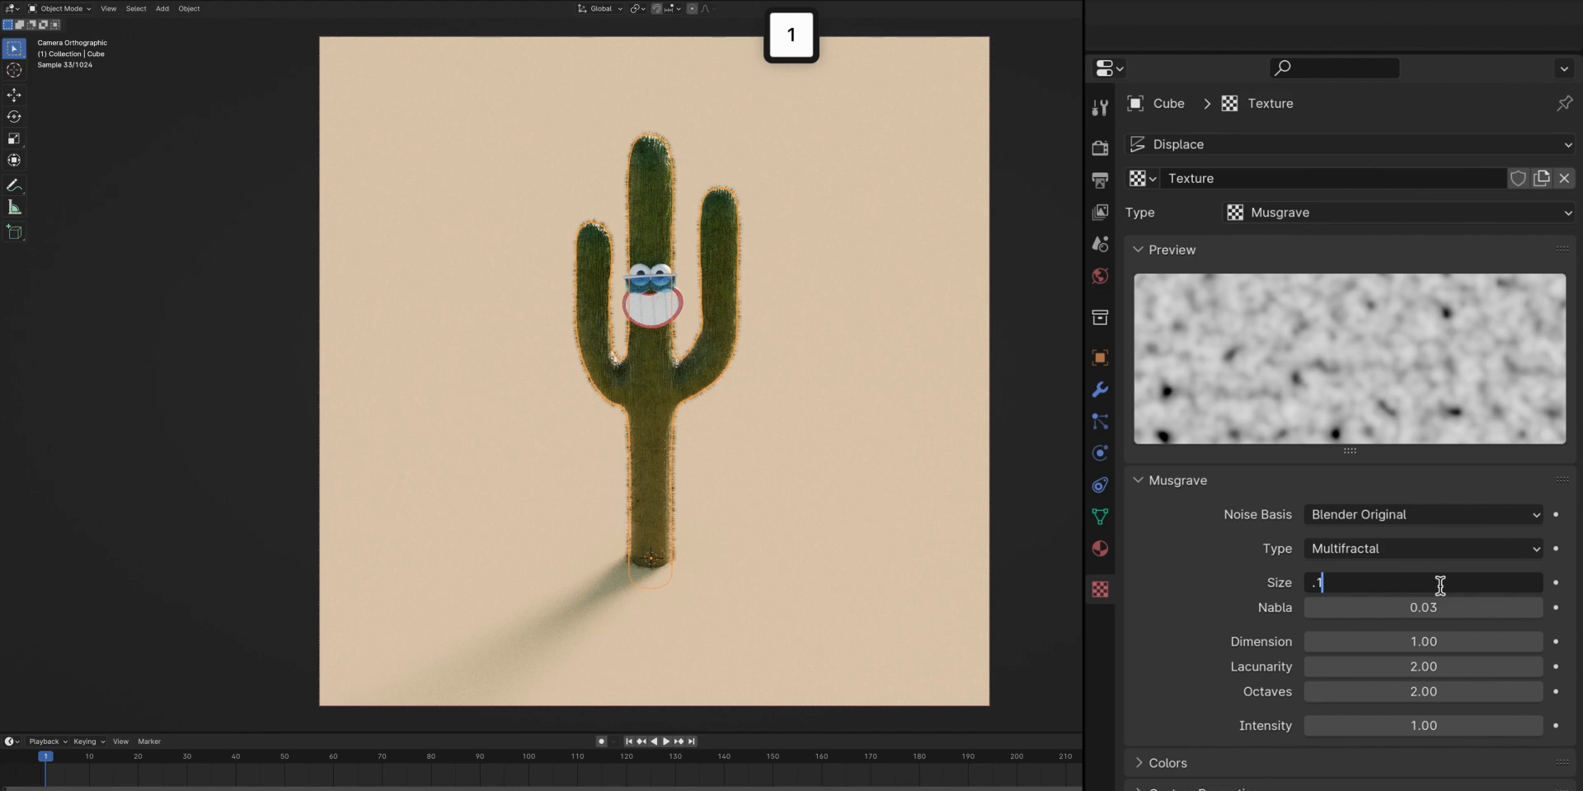
key(Tab)
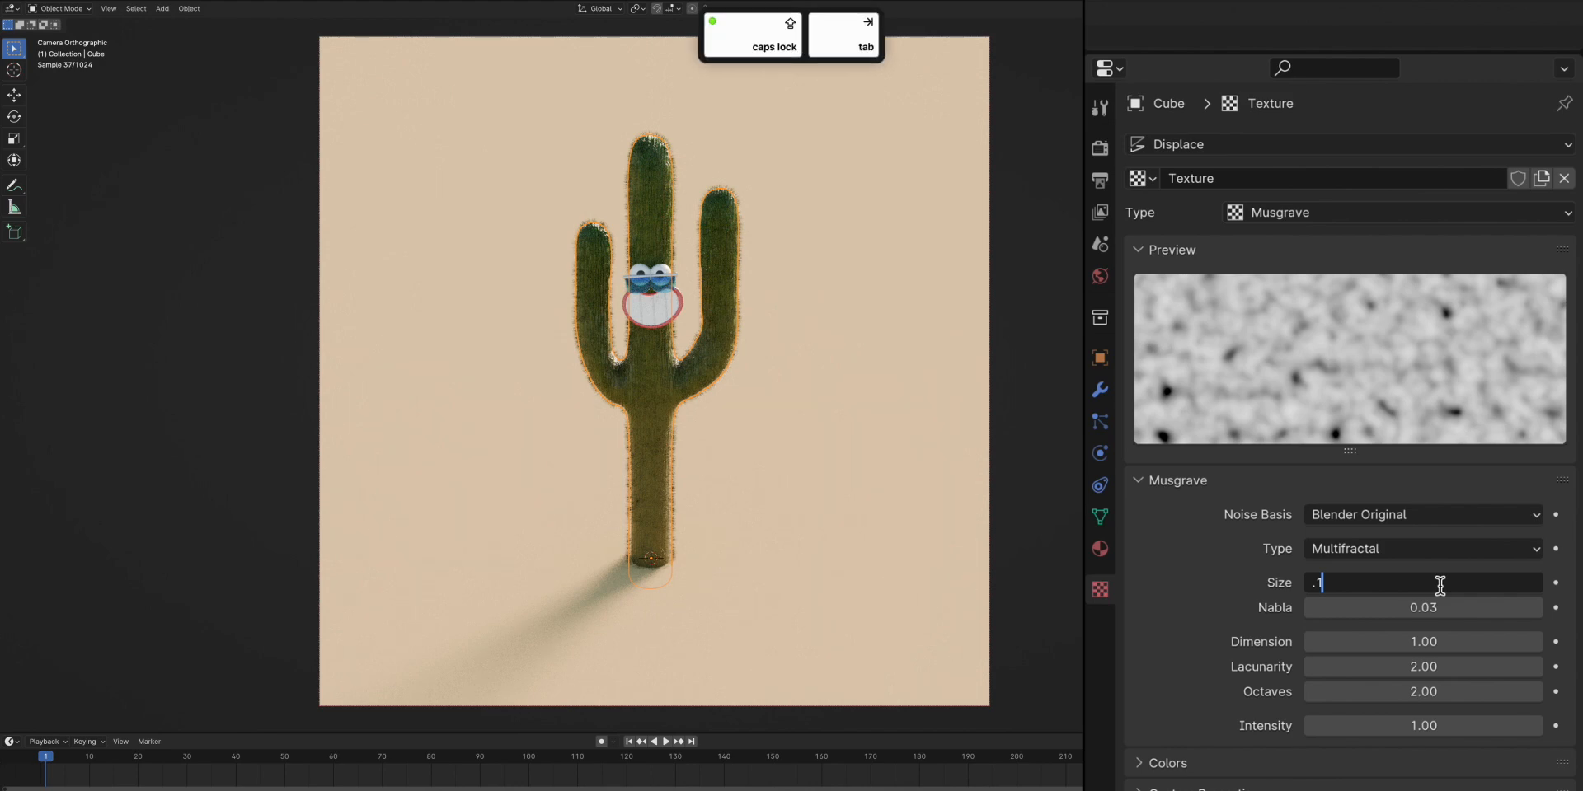
text(.1)
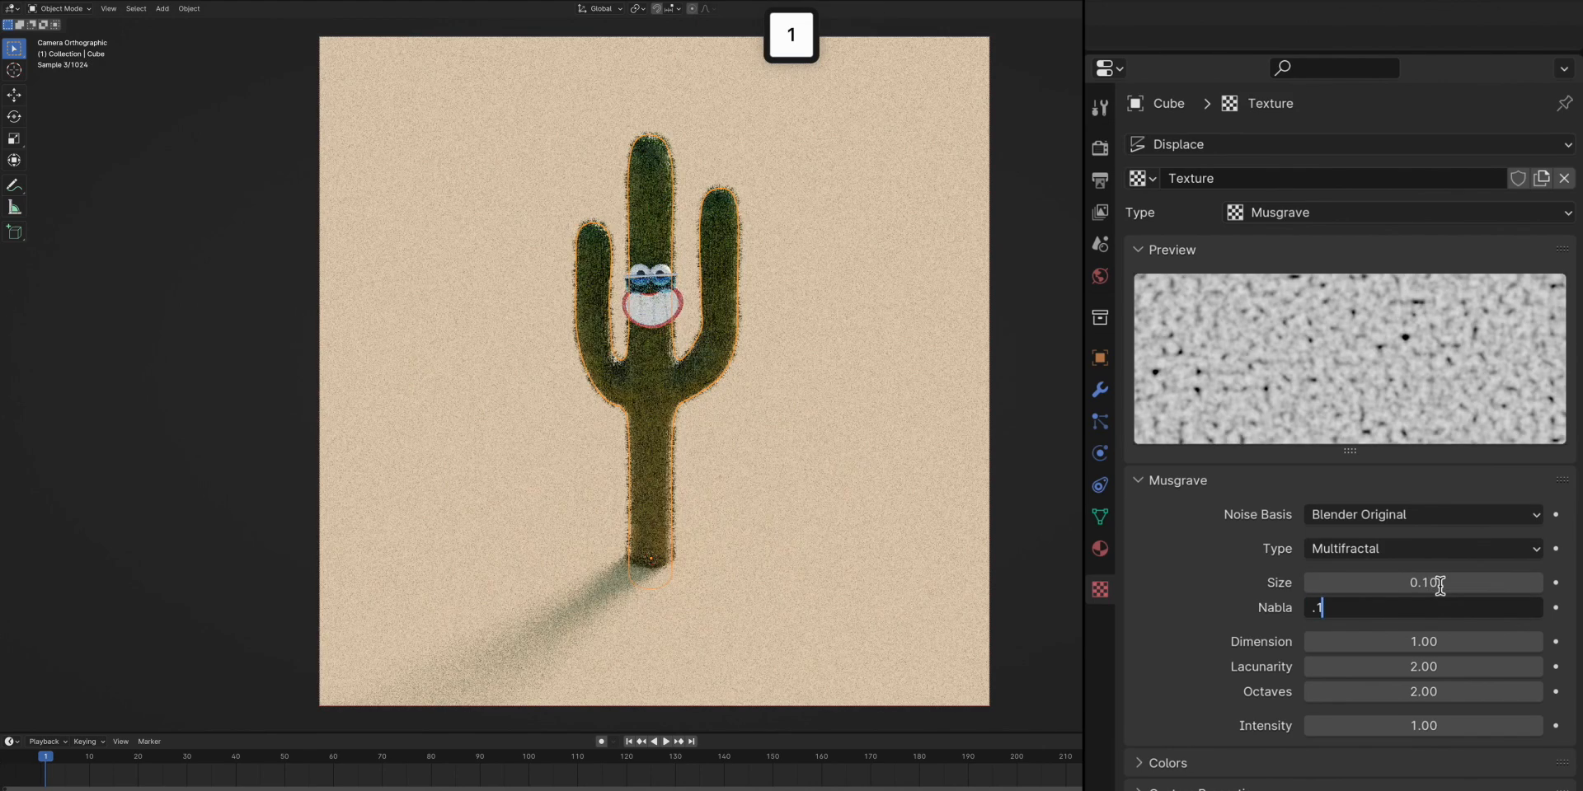
key(Tab)
text(2)
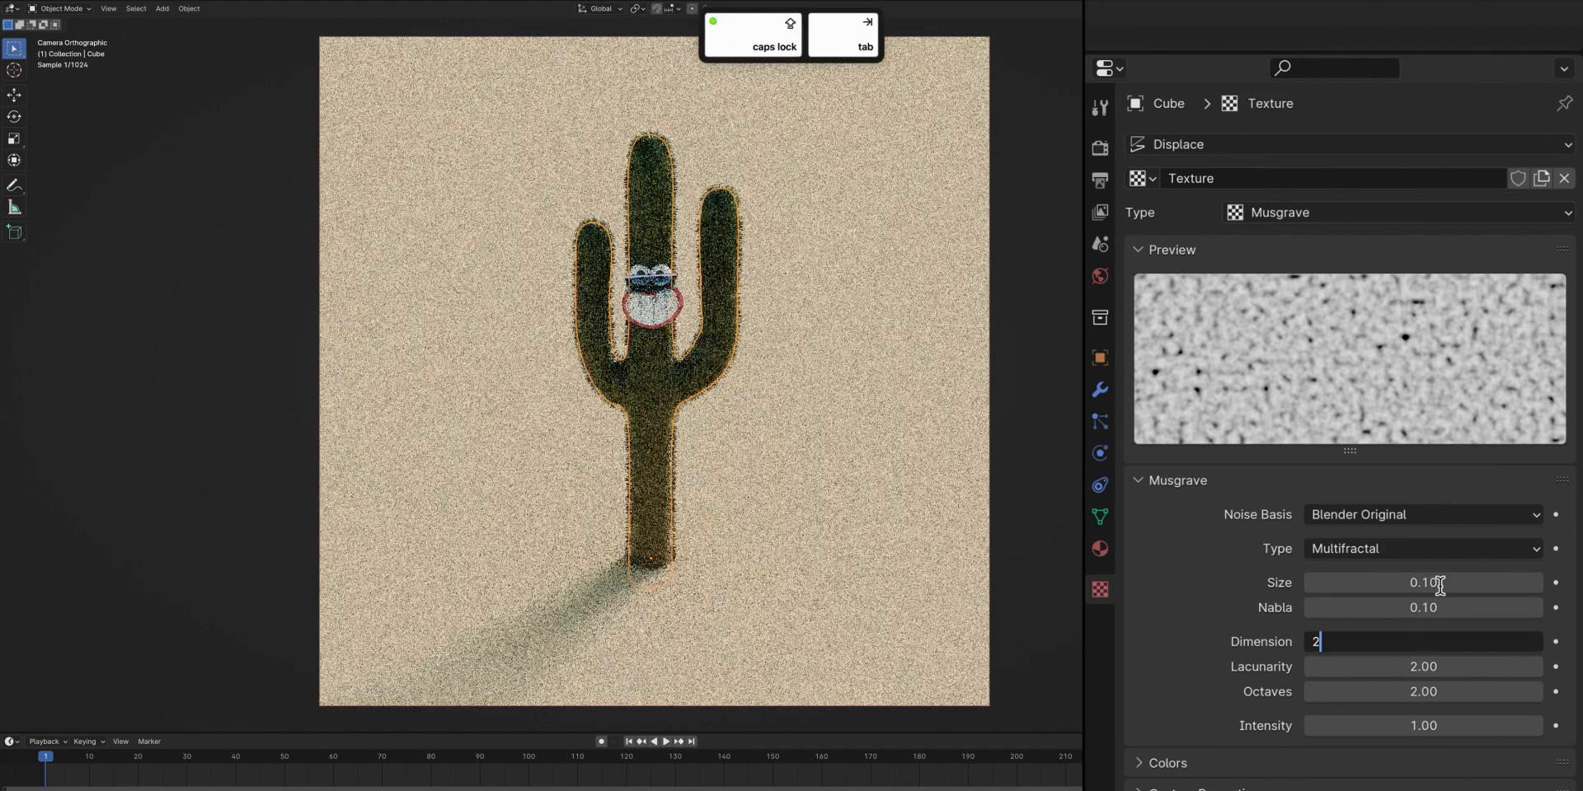
key(Tab)
key(Return)
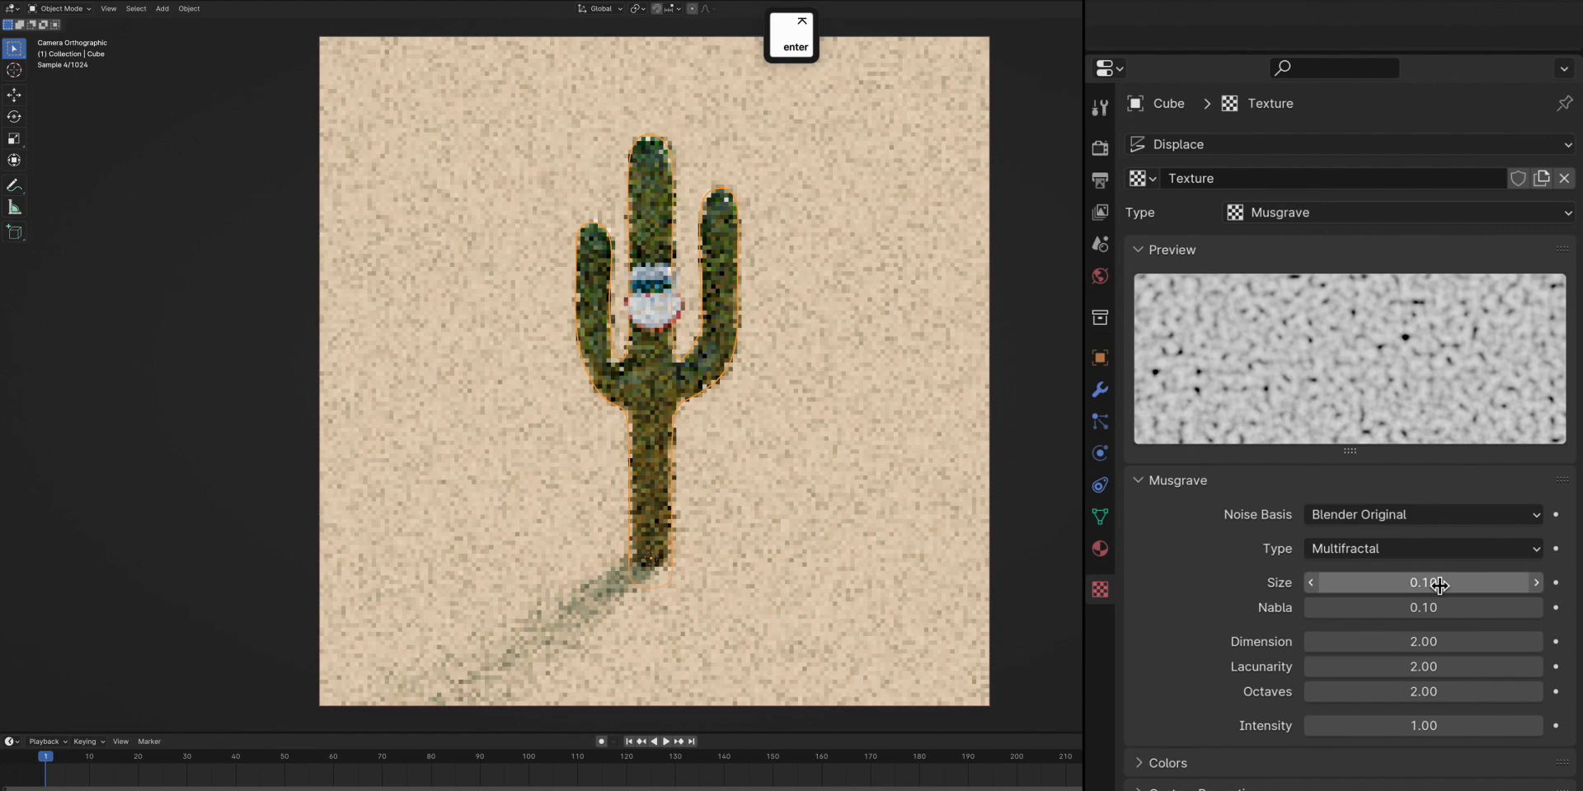
click(1442, 722)
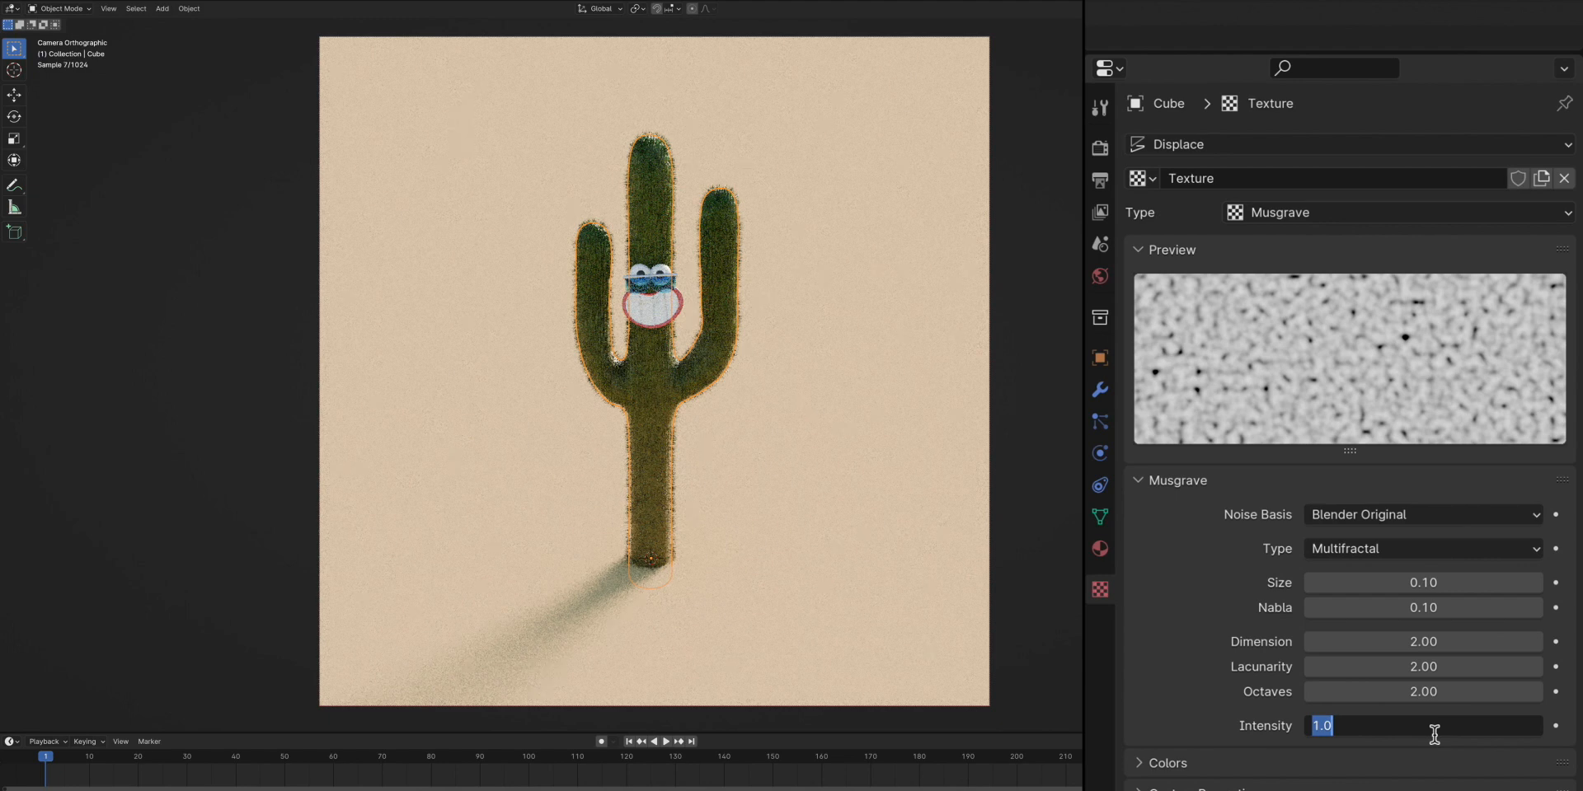
text(0.1)
key(Return)
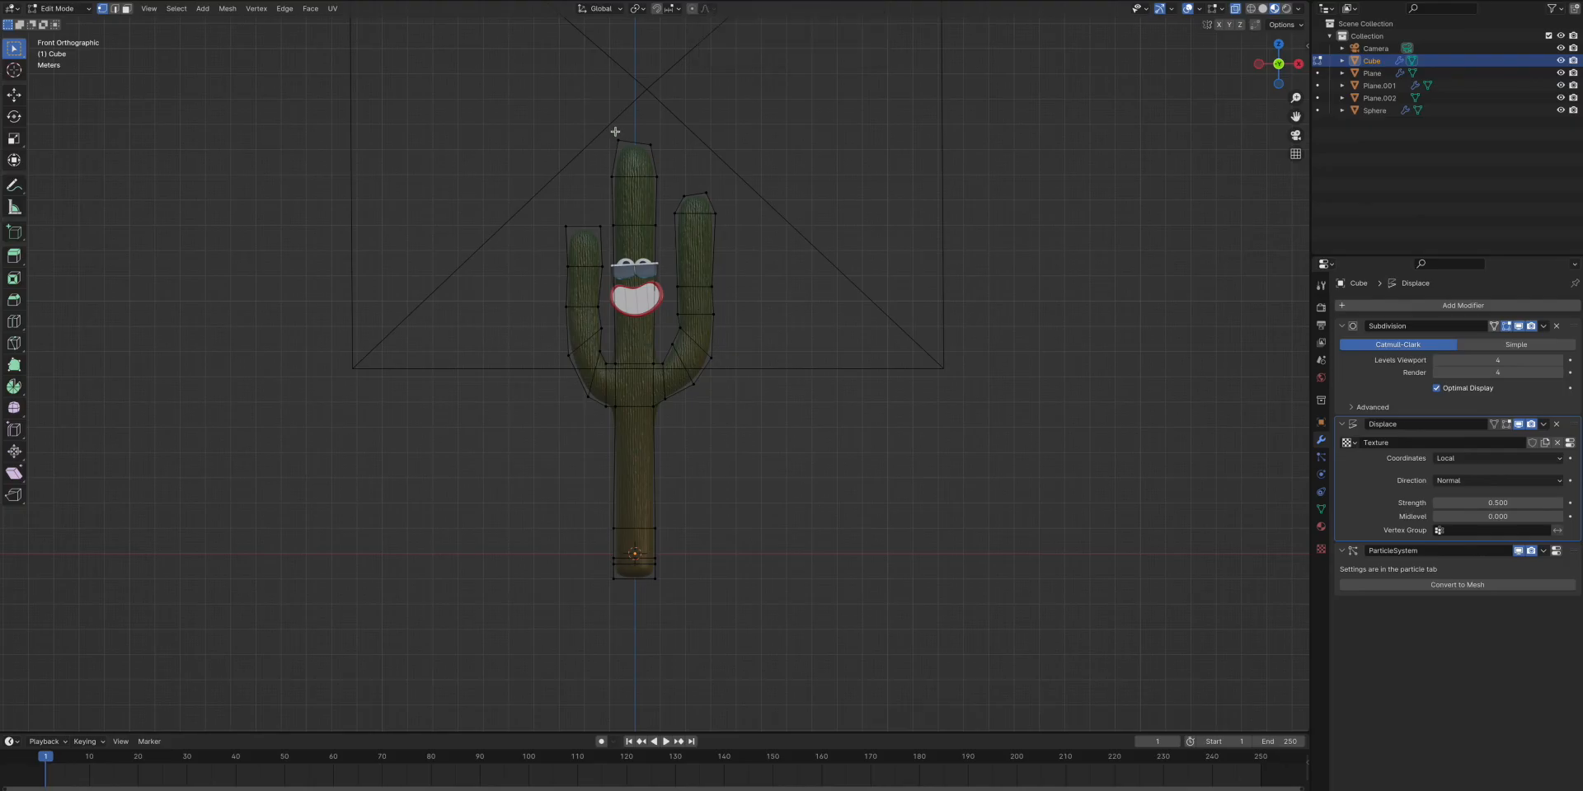
Select the cactus trunk's geometry and narrow it along X to about 0.95
key(l)
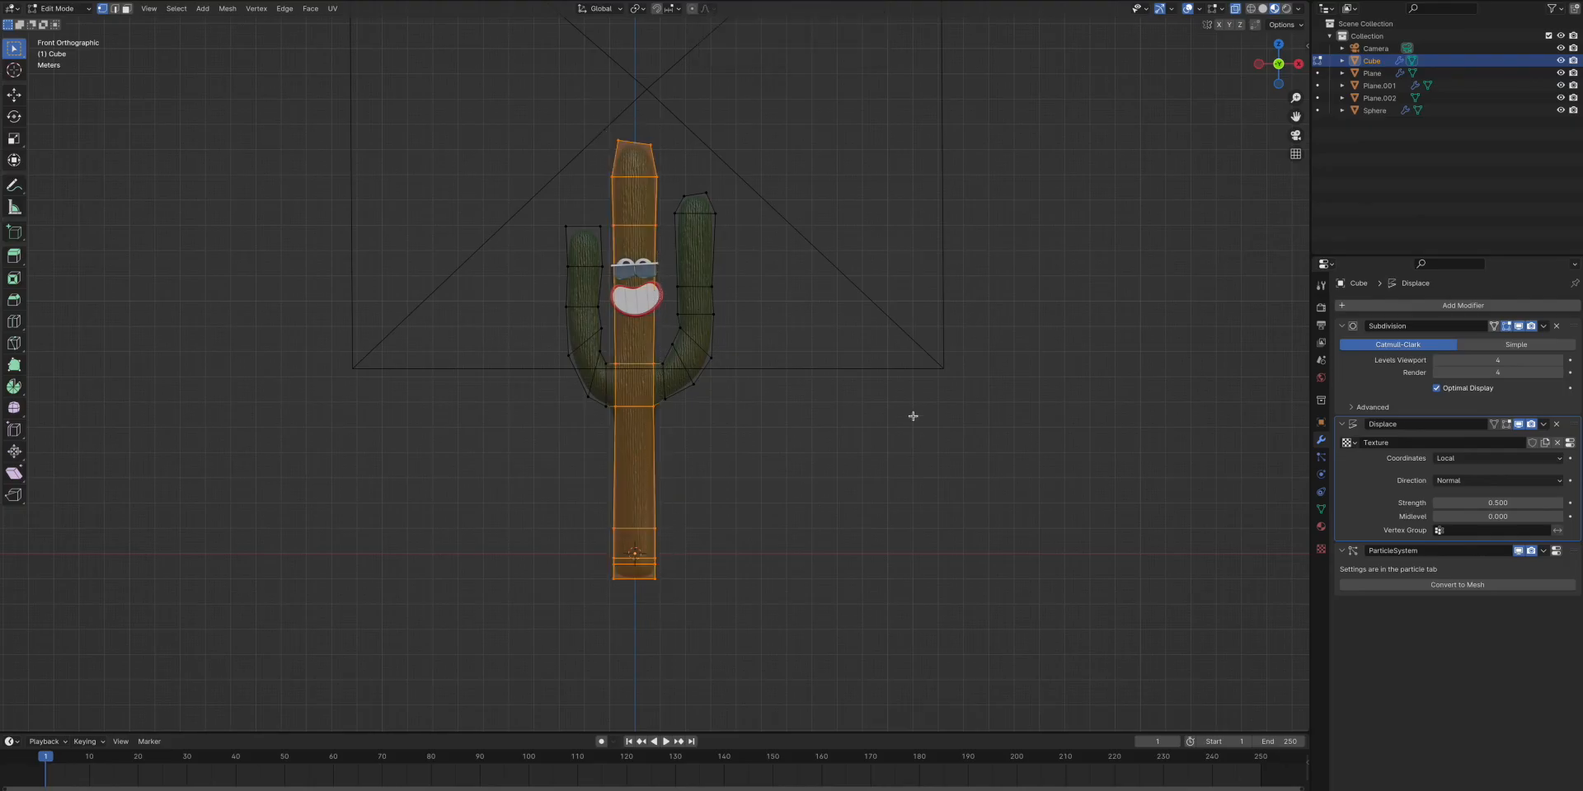
key(s)
key(x)
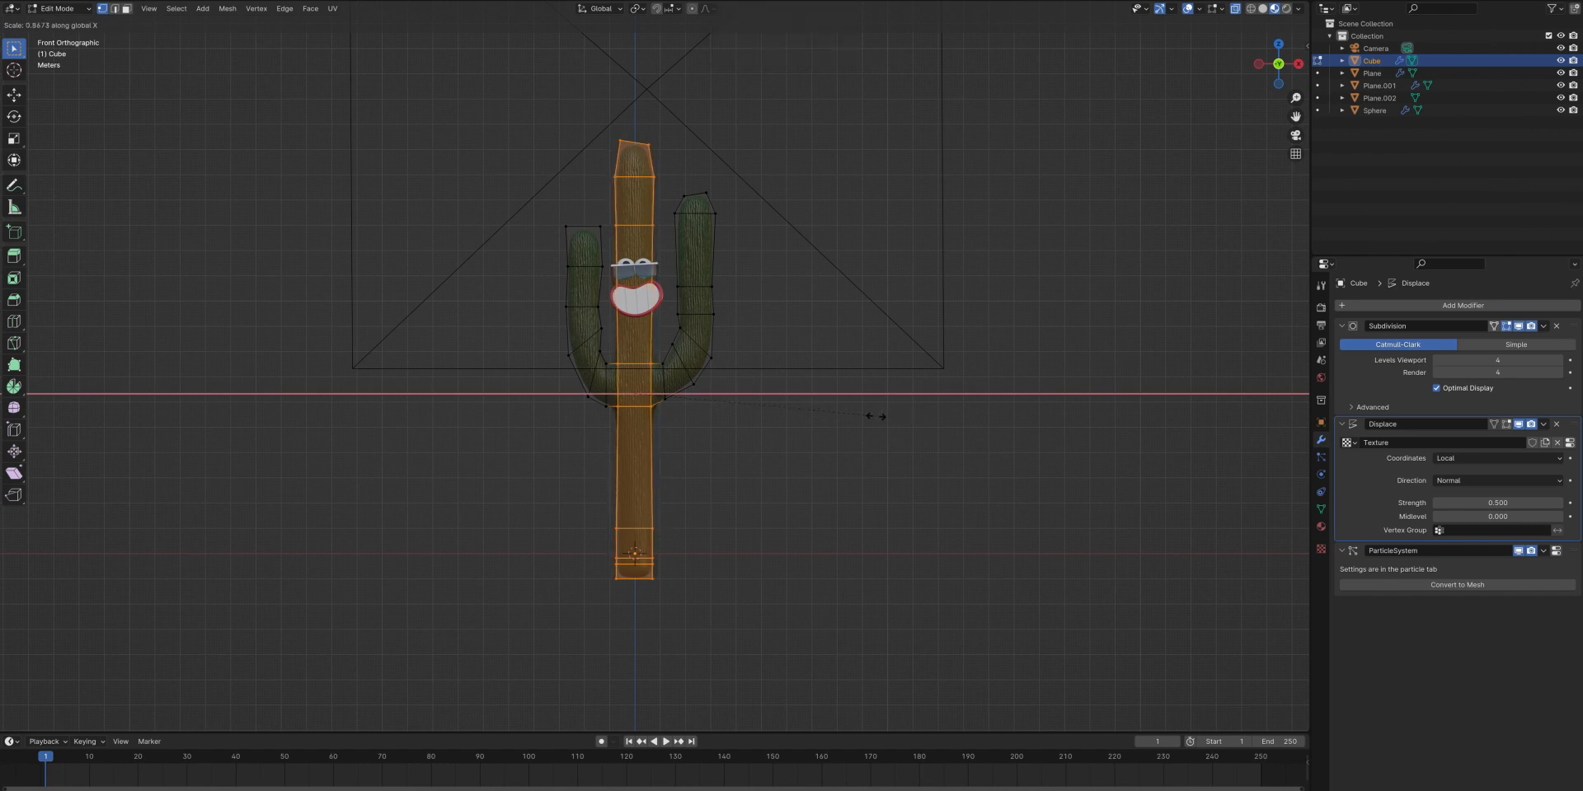
click(873, 417)
click(831, 413)
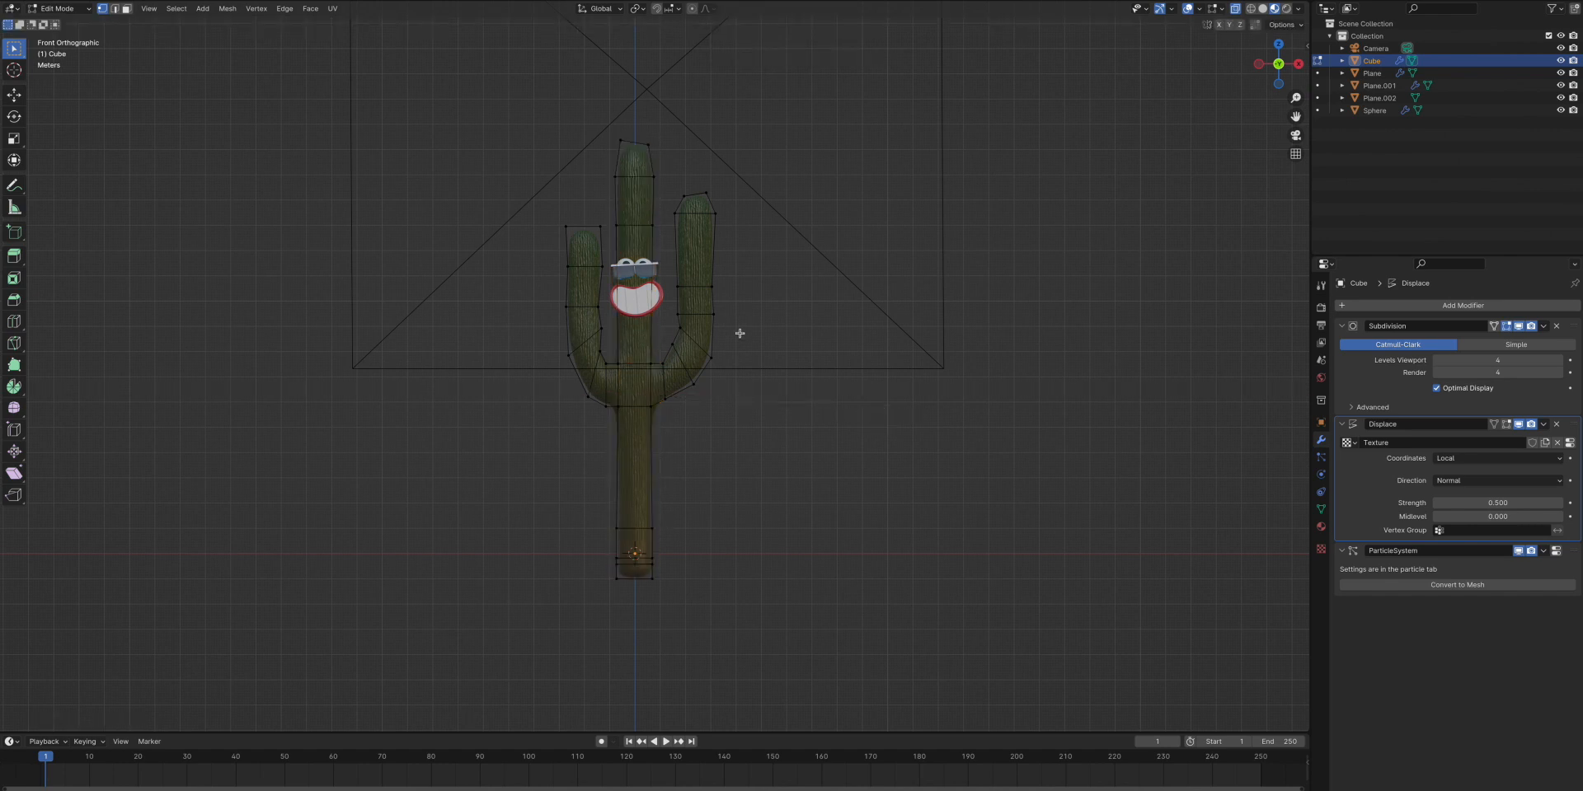
Thin both cactus arms by scaling the right one down slightly and the left one to about 0.9
key(l)
key(s)
click(834, 341)
drag(536, 198, 603, 345)
key(s)
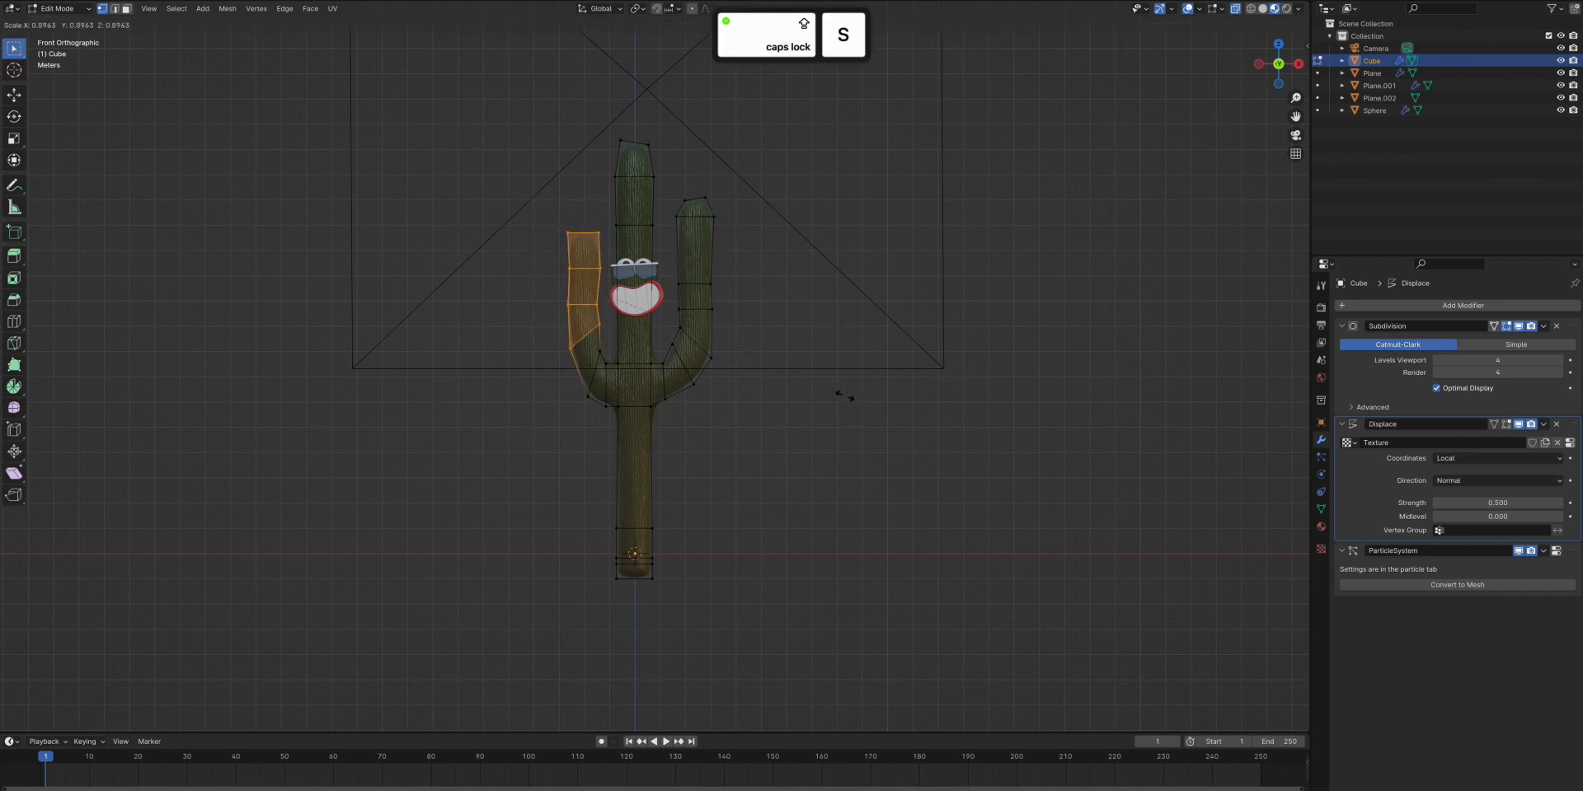
click(844, 395)
click(783, 400)
Scale the whole cactus mesh along Y to about 0.84 from the side, and return to the camera view in Object Mode
click(1298, 63)
shift+scroll(654, 304, left, 10)
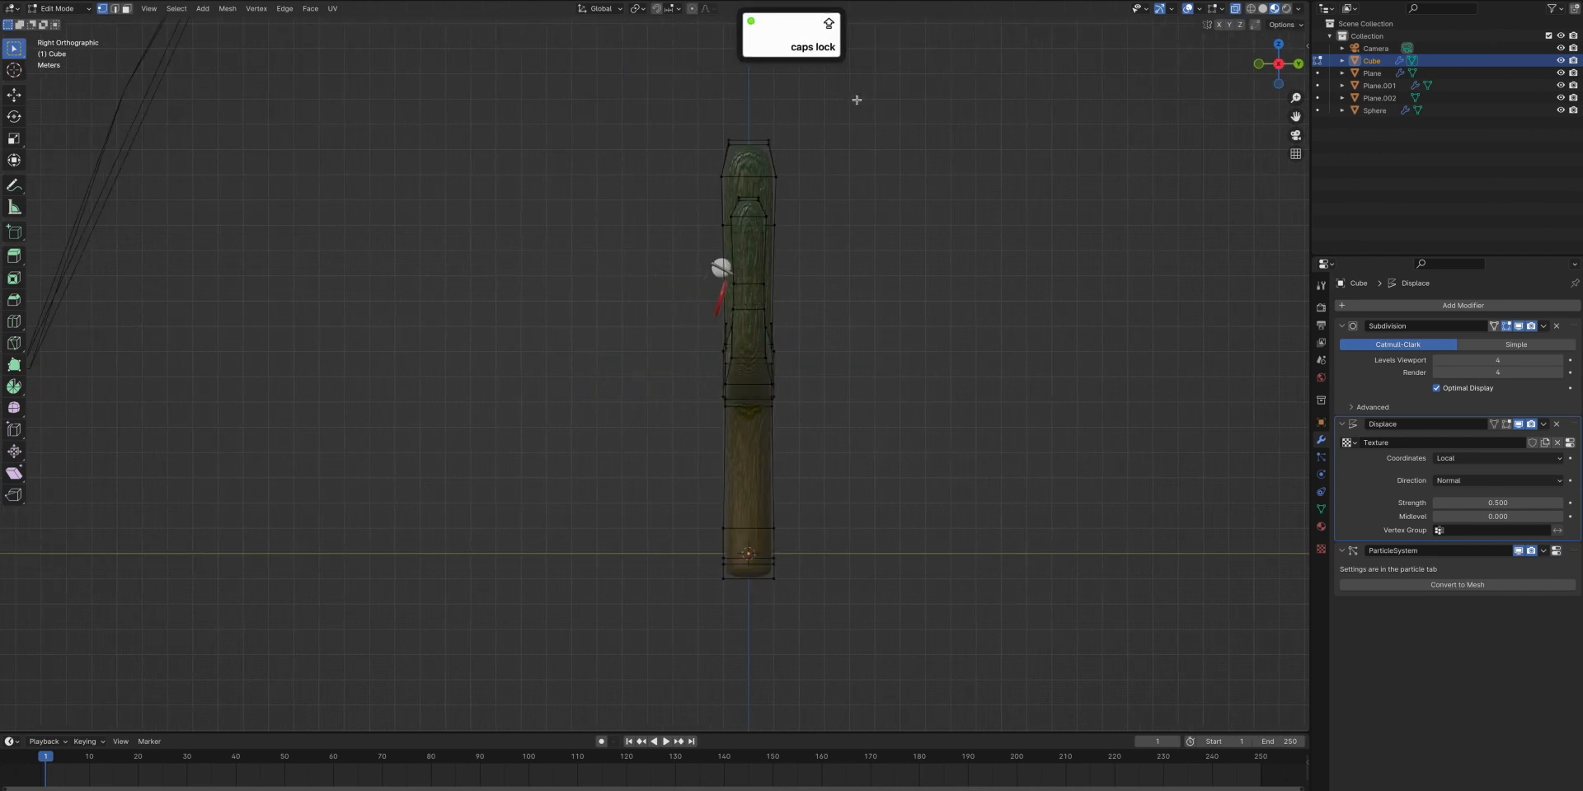
drag(856, 99, 716, 582)
key(s)
key(x)
key(y)
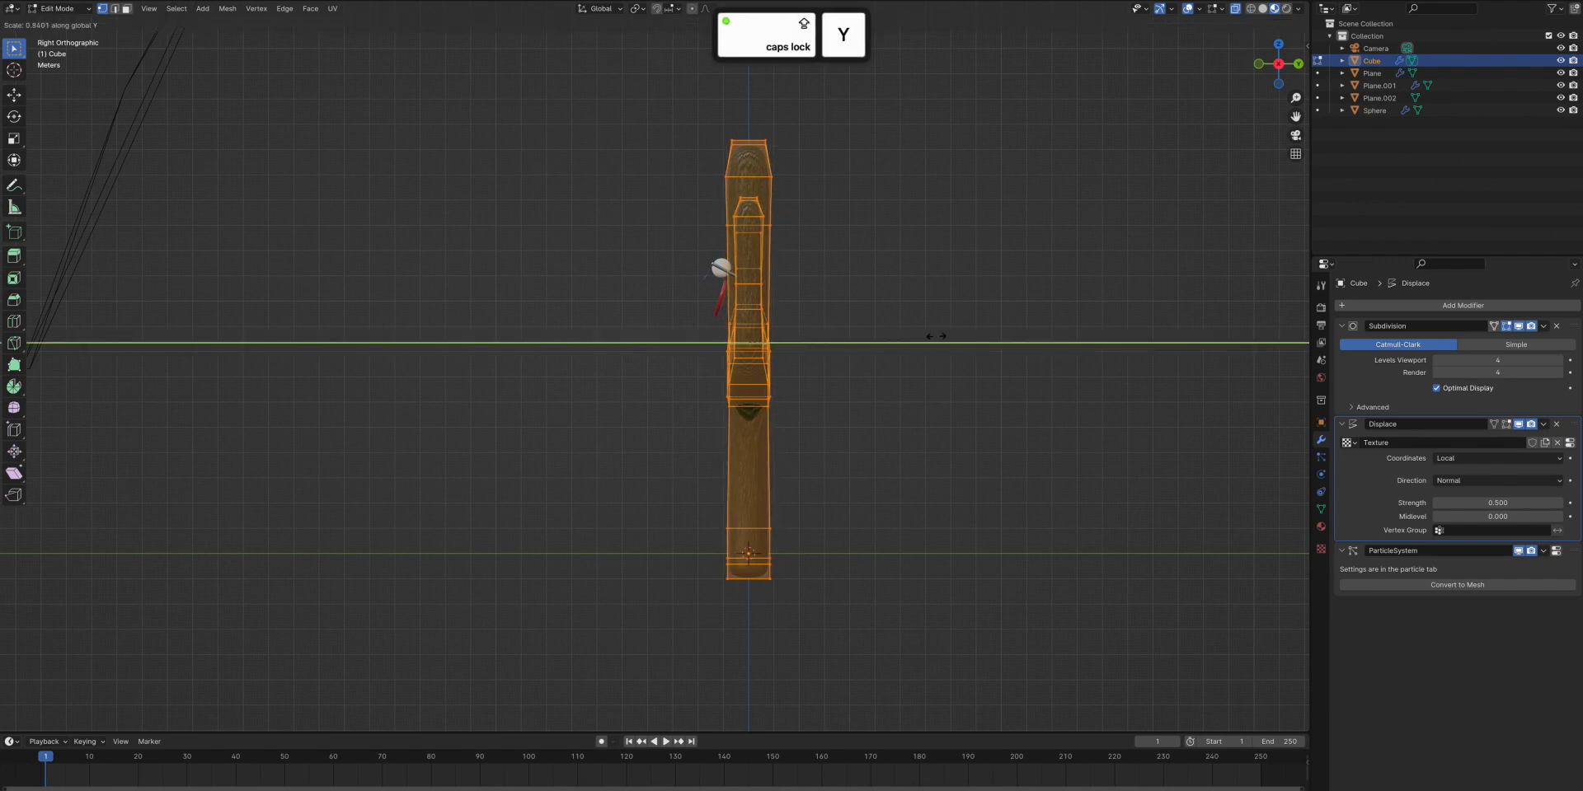
click(927, 338)
key(Tab)
click(645, 315)
click(1295, 135)
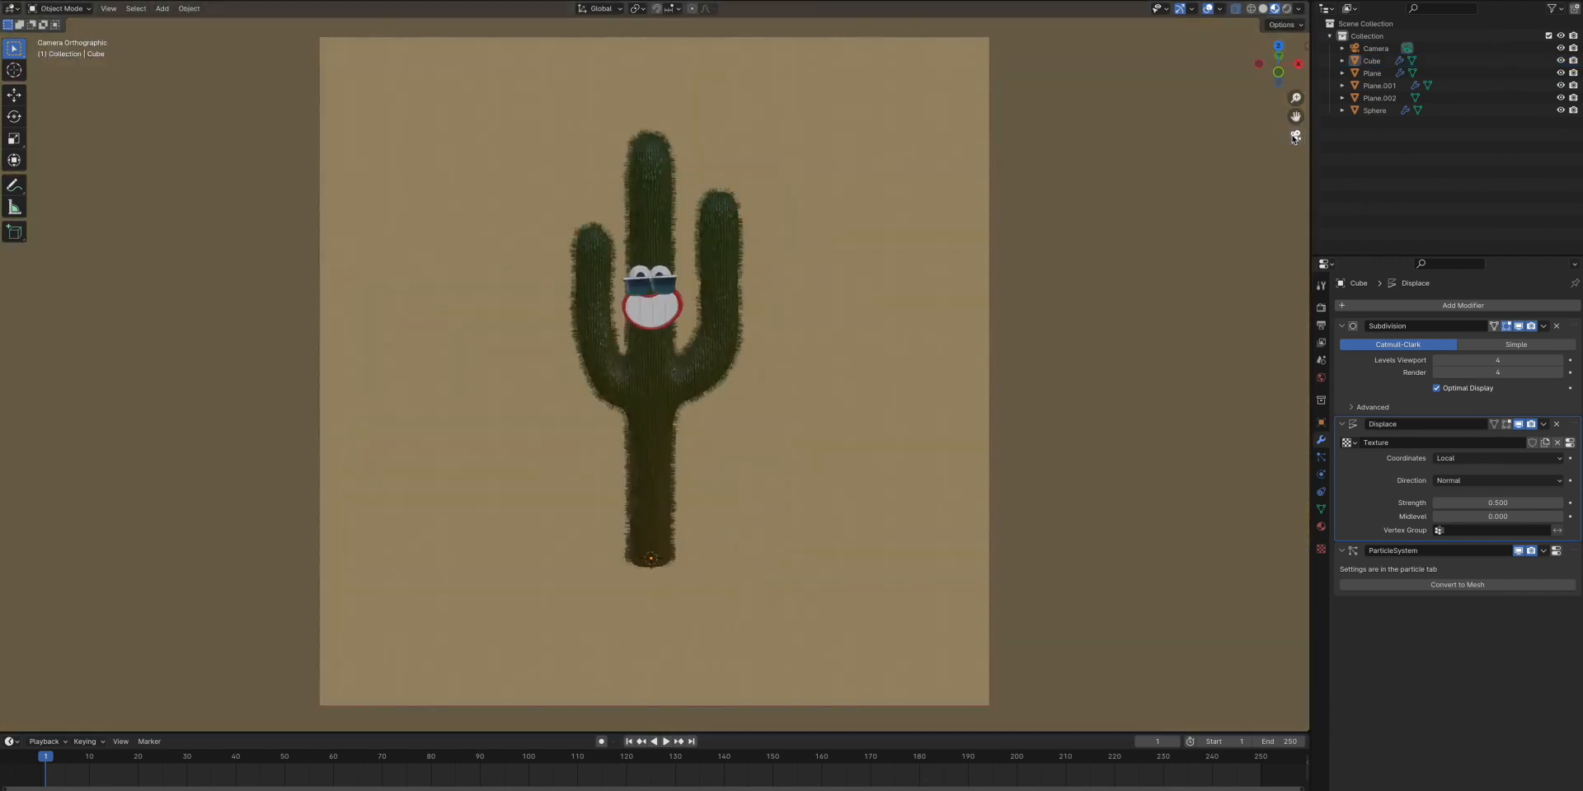
Select the mouth, sunglasses and eyes and move them together up the trunk along Z
click(660, 311)
shift+click(663, 286)
shift+click(662, 270)
key(g)
key(z)
click(673, 320)
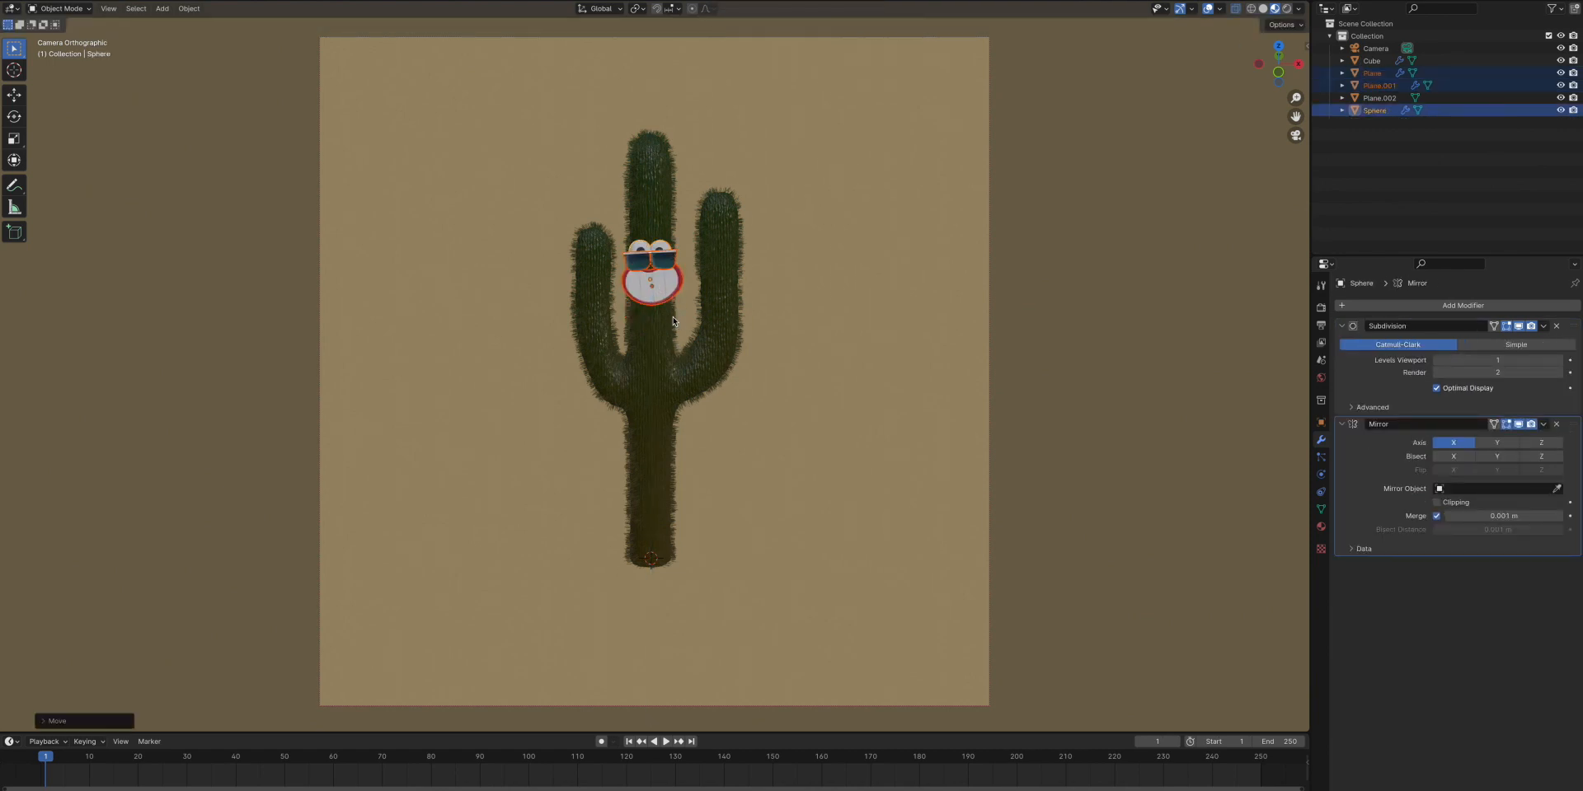
Select the tips of the cactus trunk and both arms in Edit Mode and raise them along Z
click(674, 323)
key(Tab)
drag(768, 184, 691, 239)
shift+drag(590, 102, 685, 196)
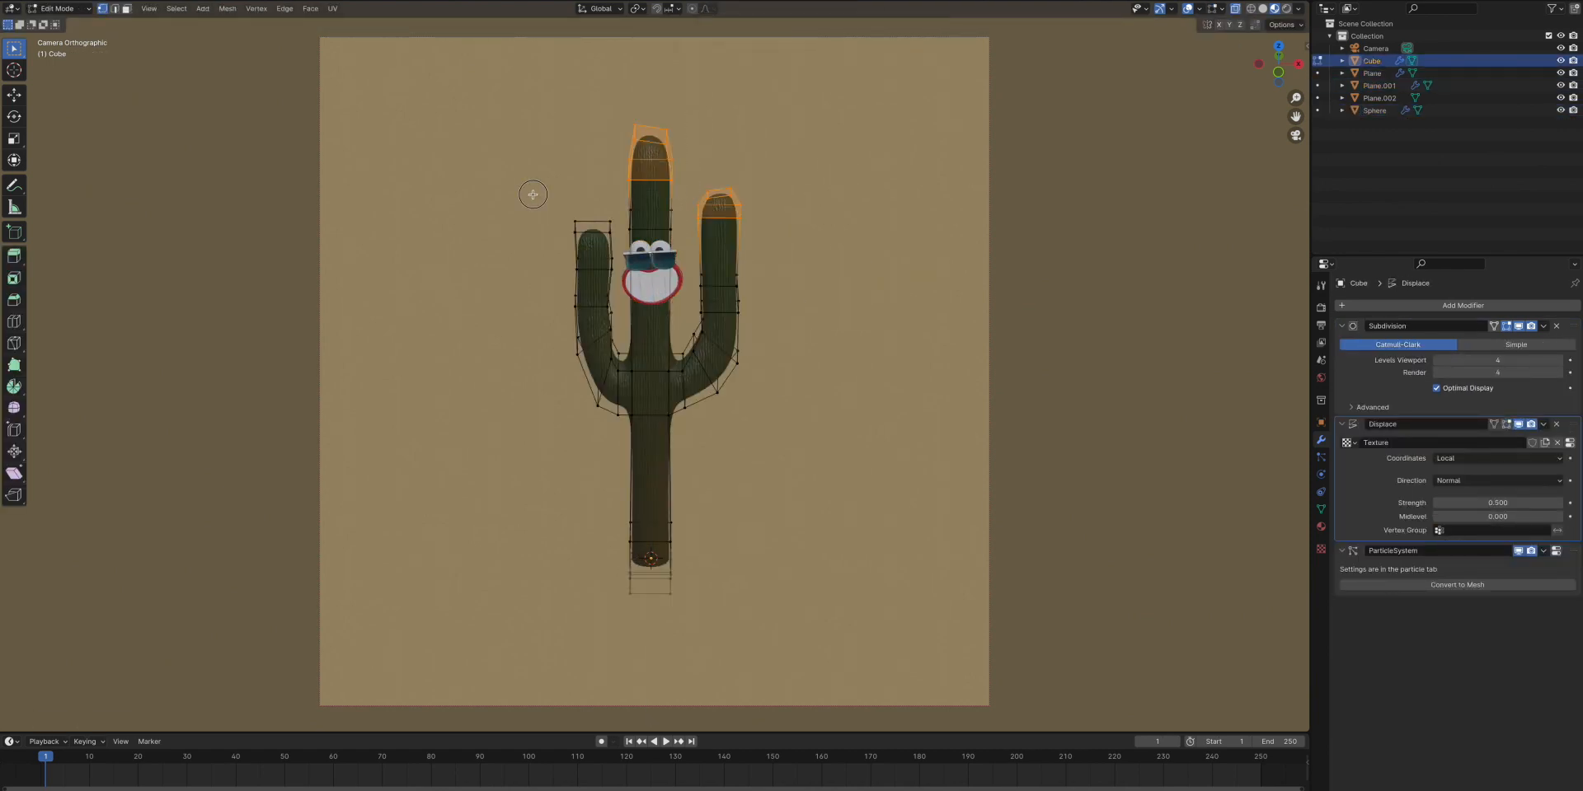
shift+drag(532, 195, 625, 287)
key(g)
key(z)
click(731, 311)
key(s)
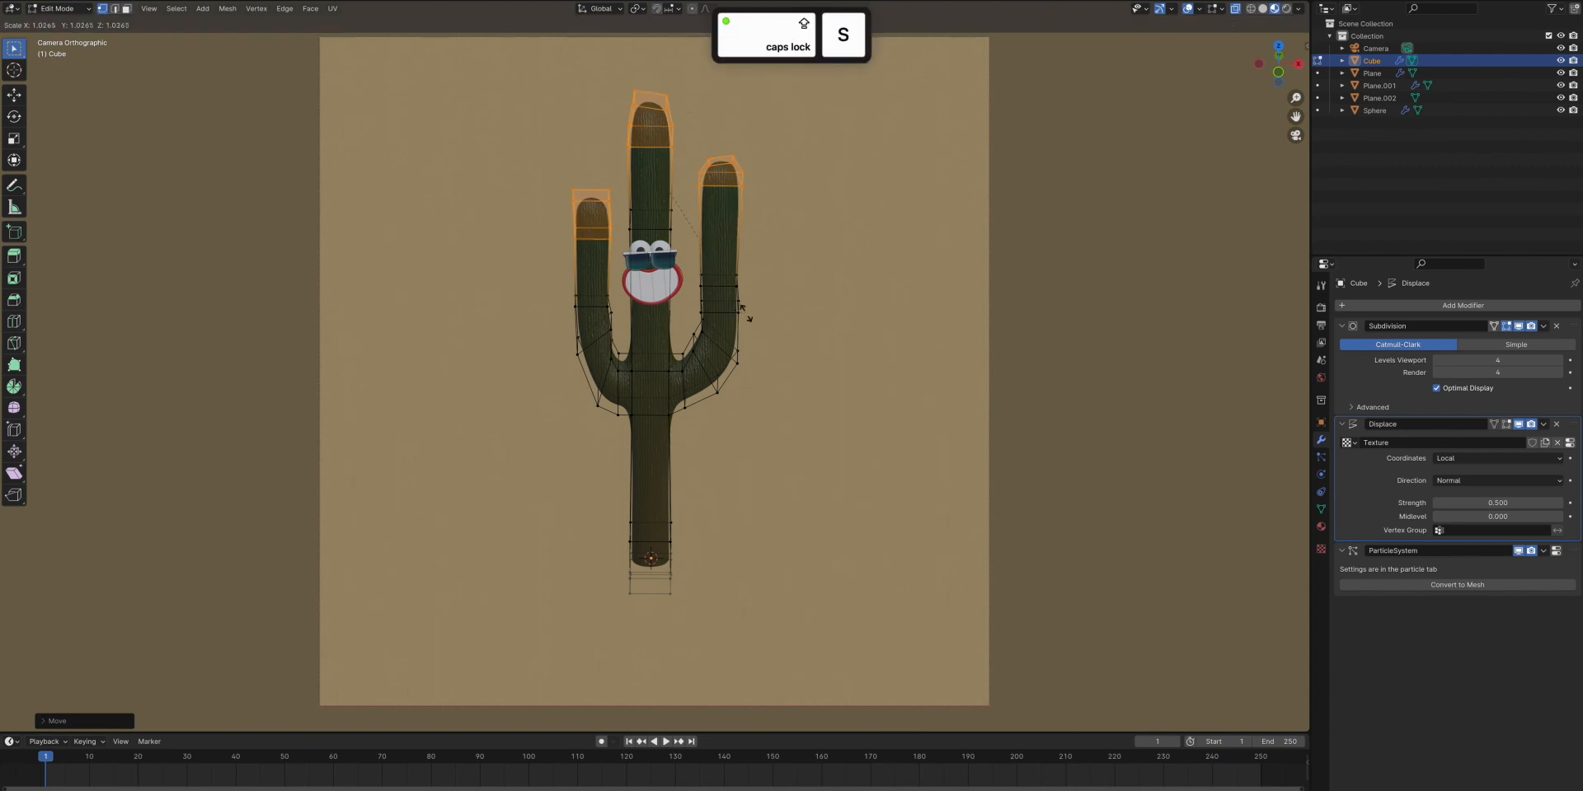
click(724, 321)
key(super+z)
Scale the right arm's tip slightly on its own, and the left arm's tip to about 1.03
drag(783, 189, 672, 142)
key(s)
click(813, 246)
drag(527, 173, 631, 265)
key(s)
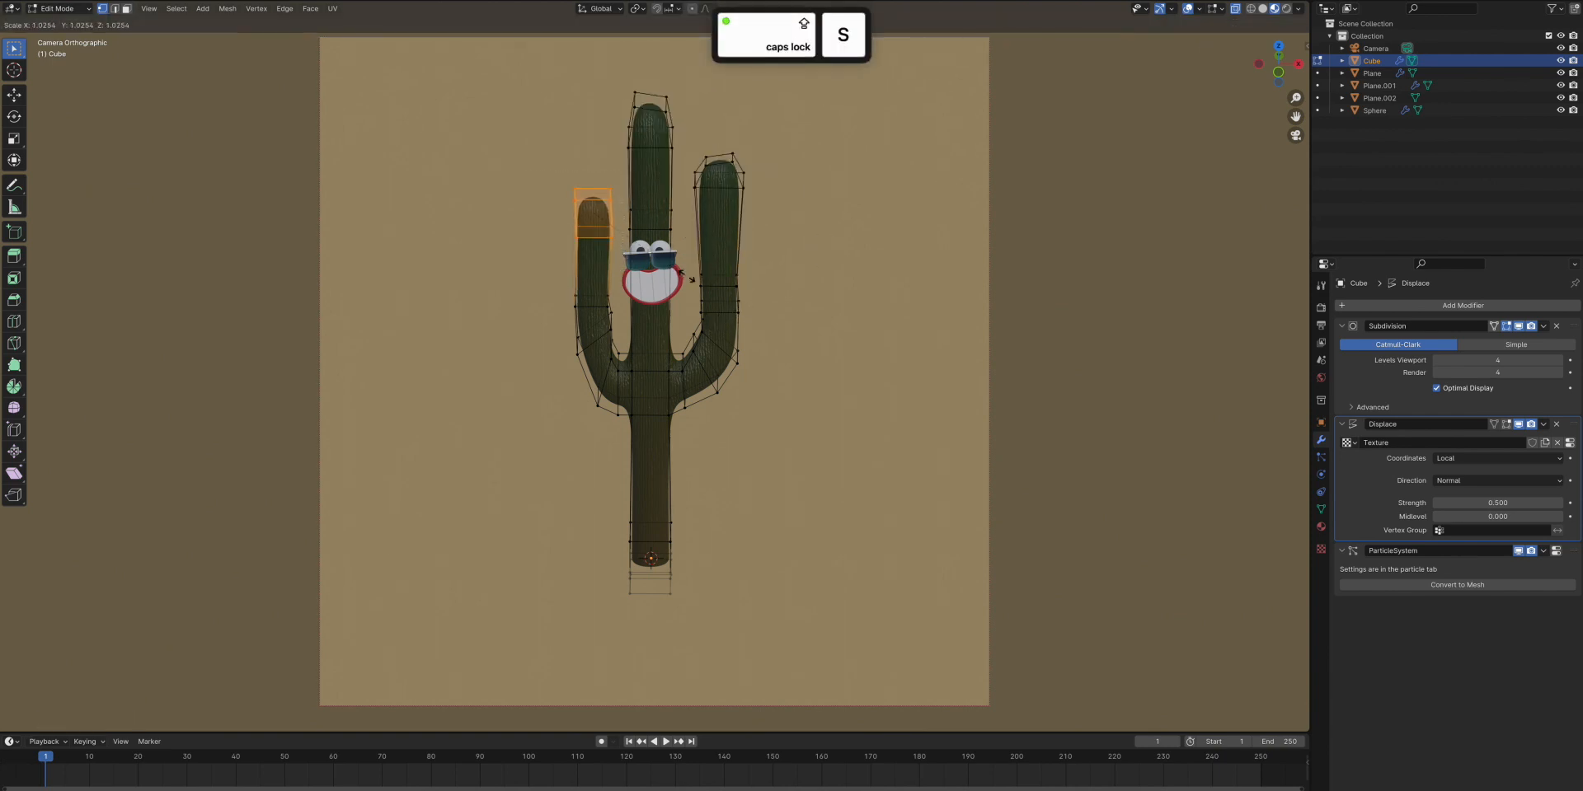
click(690, 279)
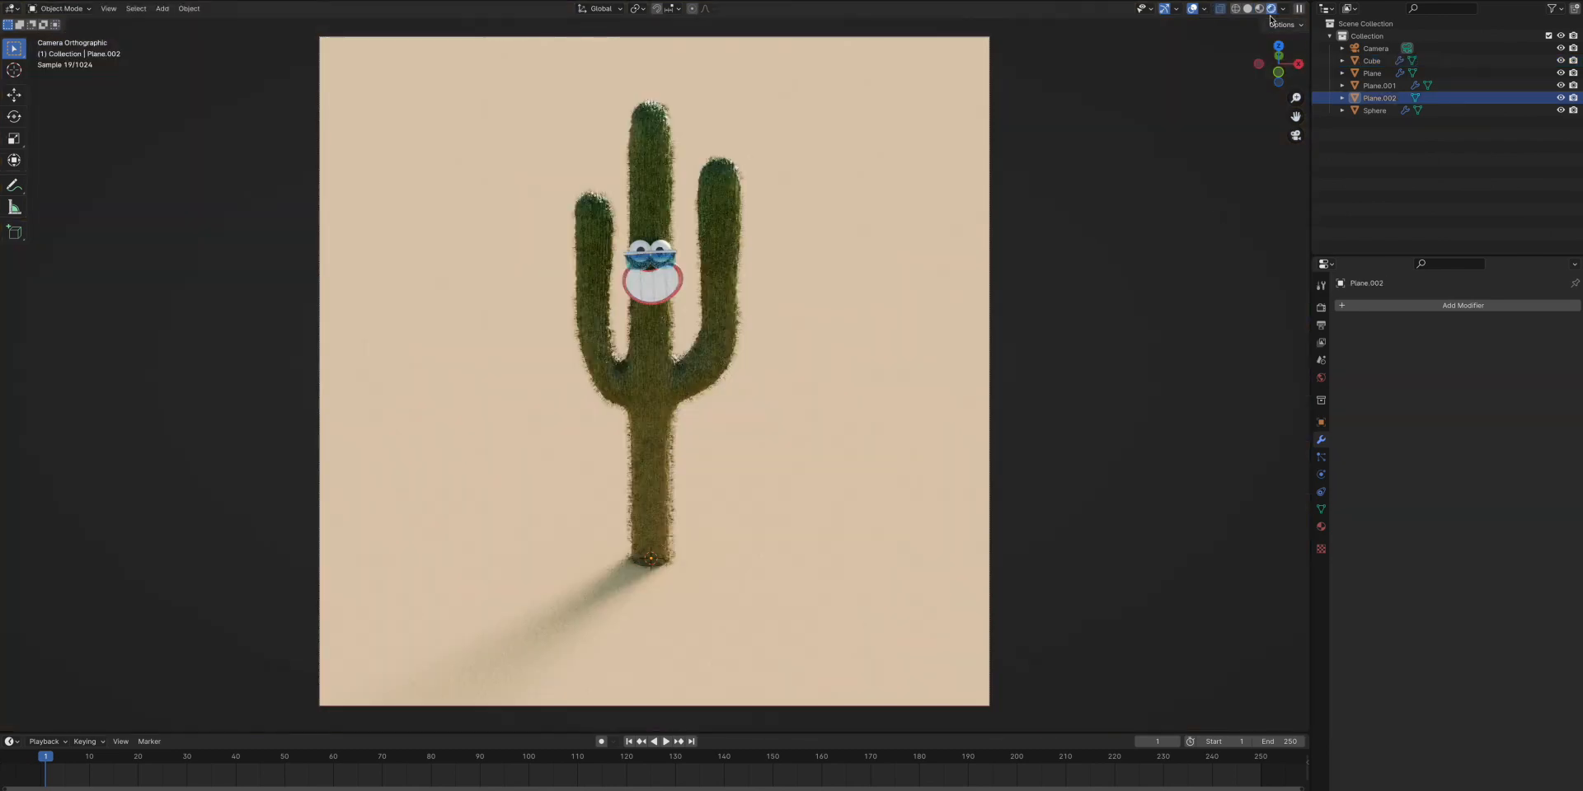
Put the cactus into Weight Paint mode and apply a linear weight gradient from the trunk's base up to its top
key(z)
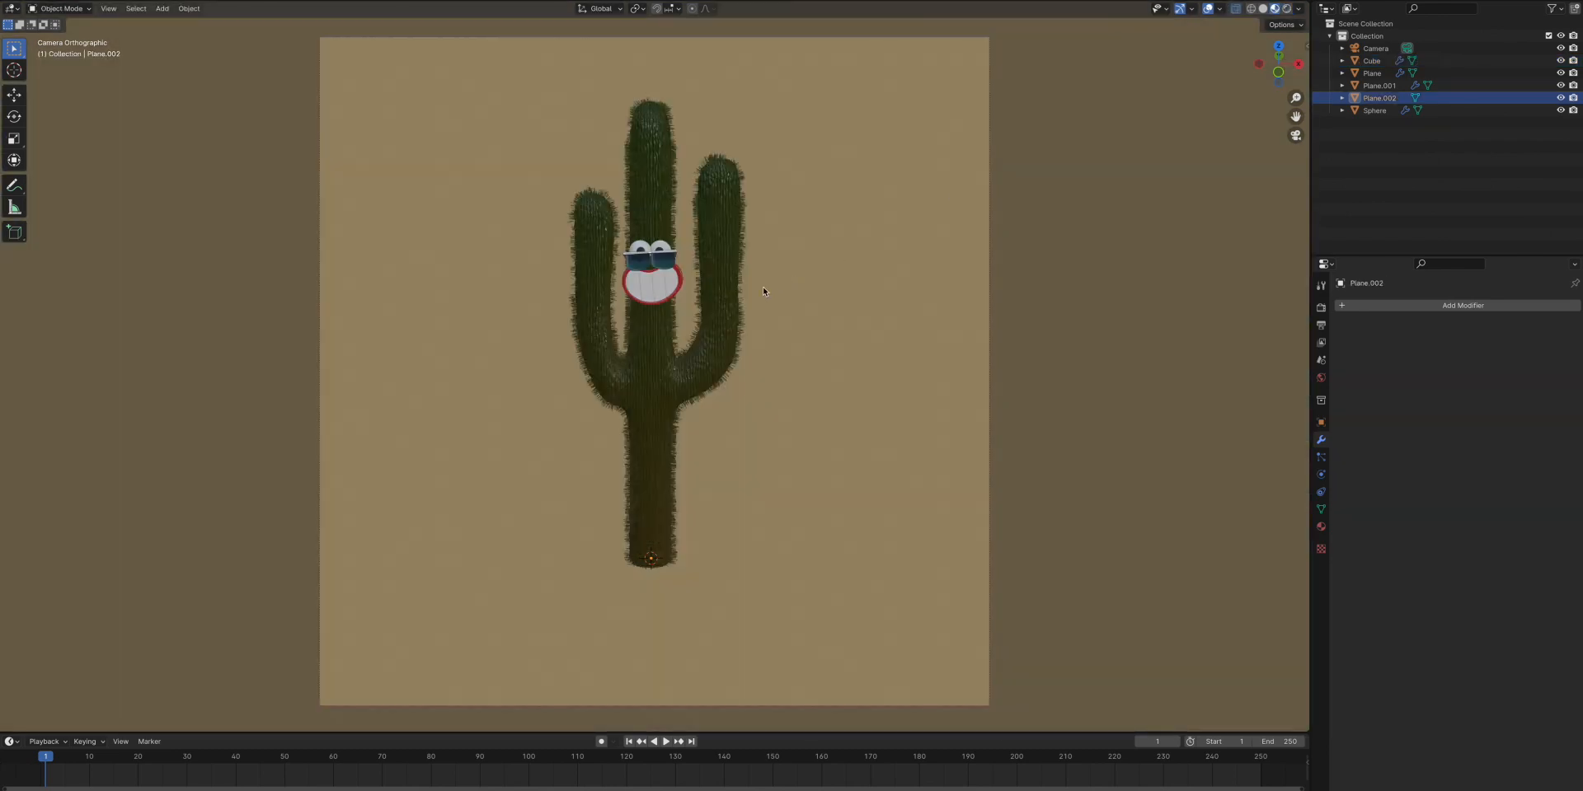
click(647, 389)
key(ctrl+Tab)
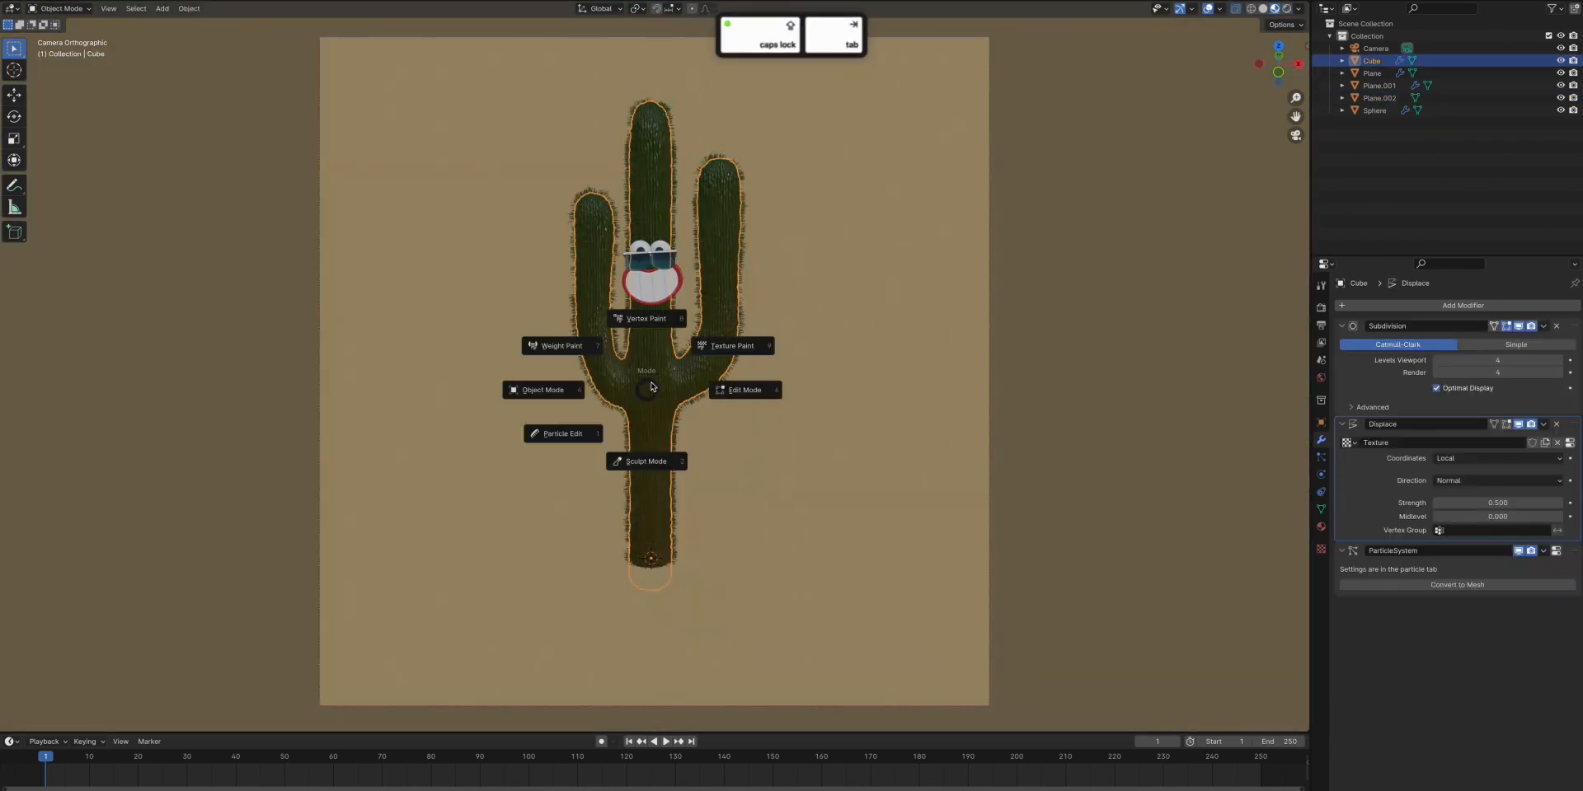
click(647, 320)
key(ctrl+Tab)
click(554, 345)
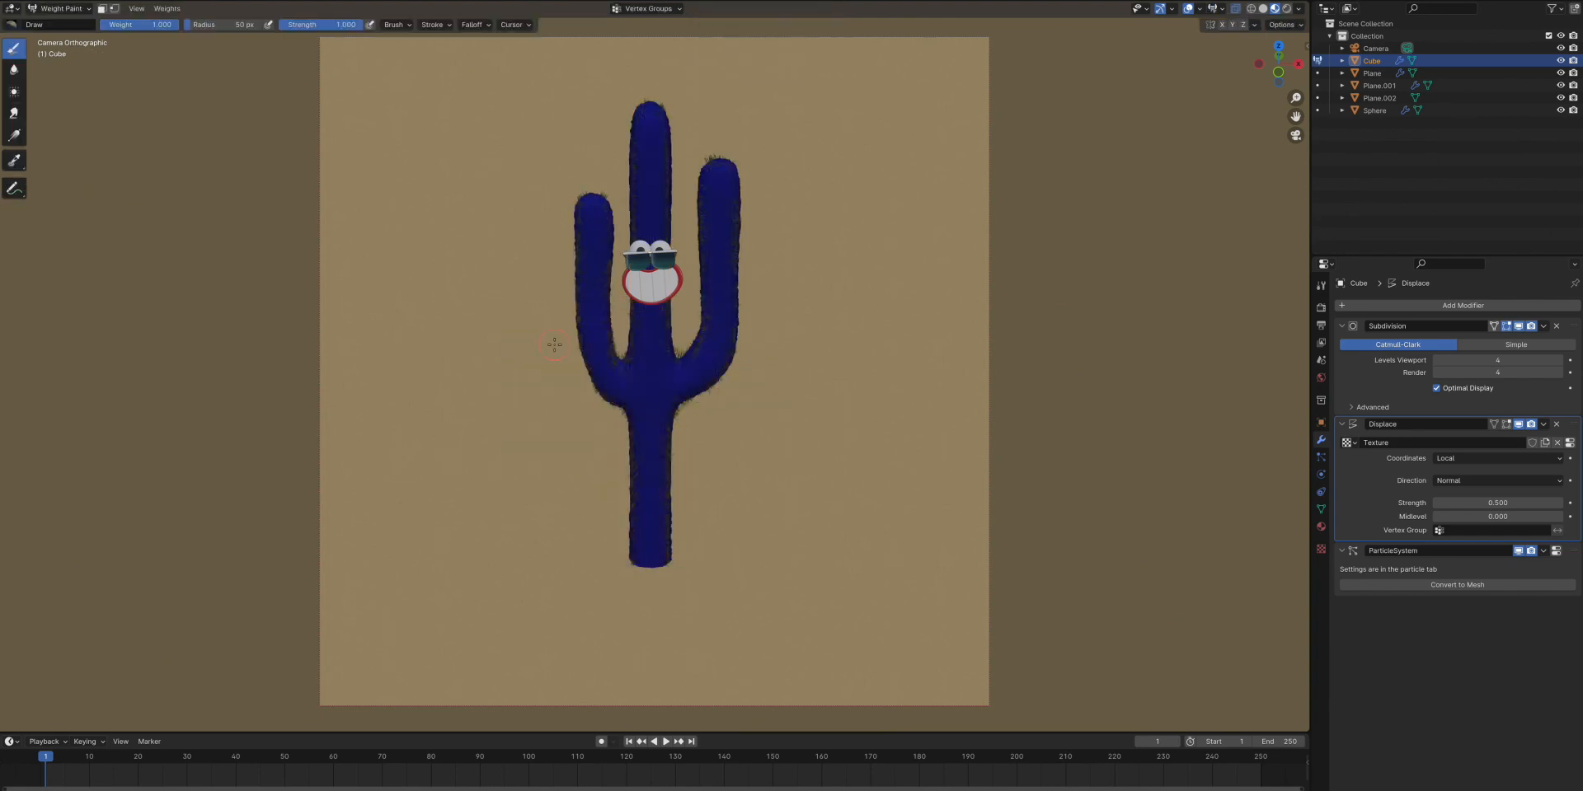
click(14, 138)
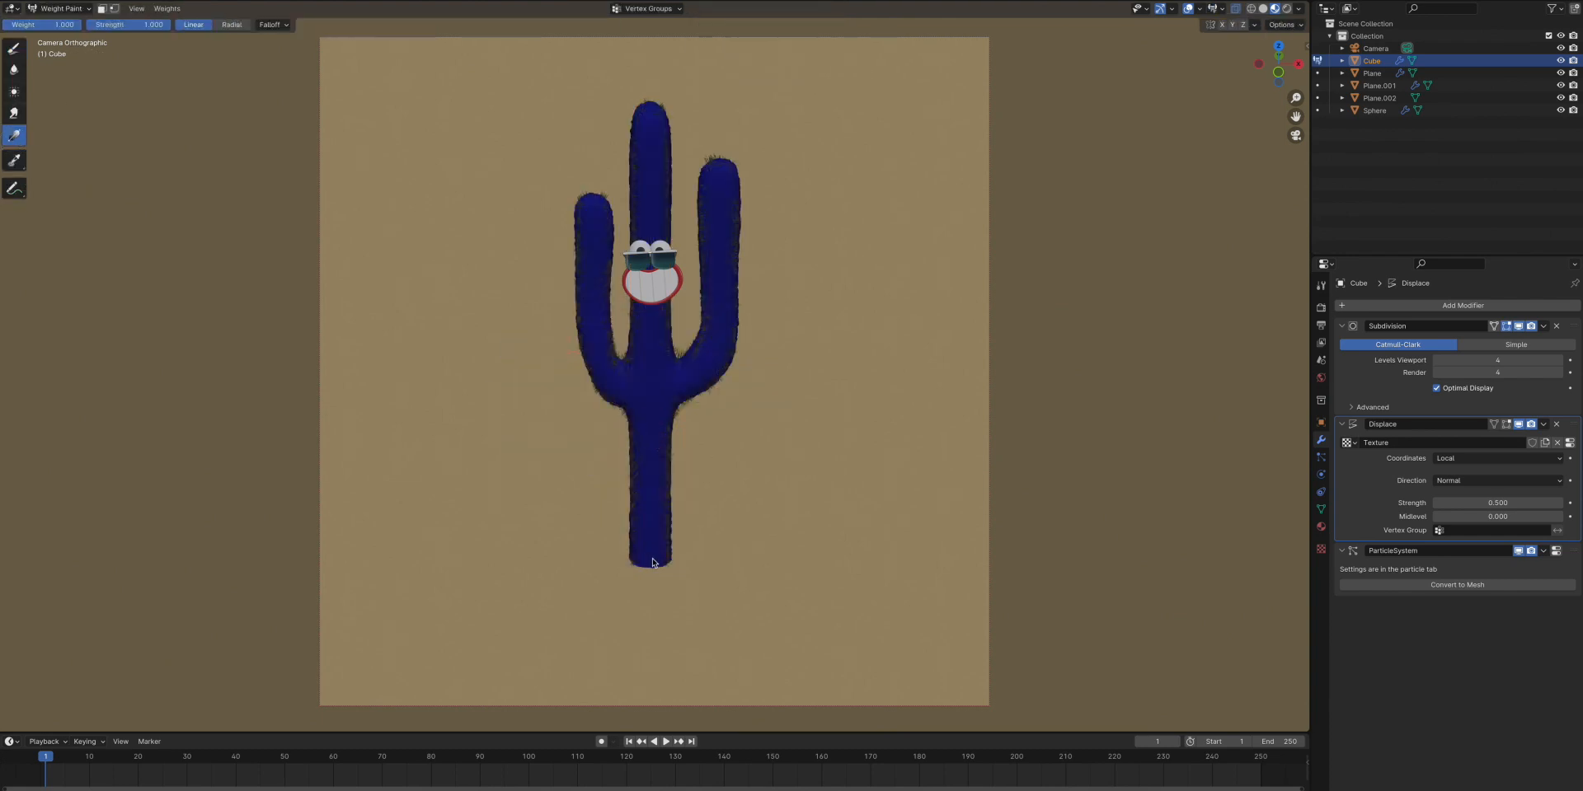
drag(651, 559, 650, 126)
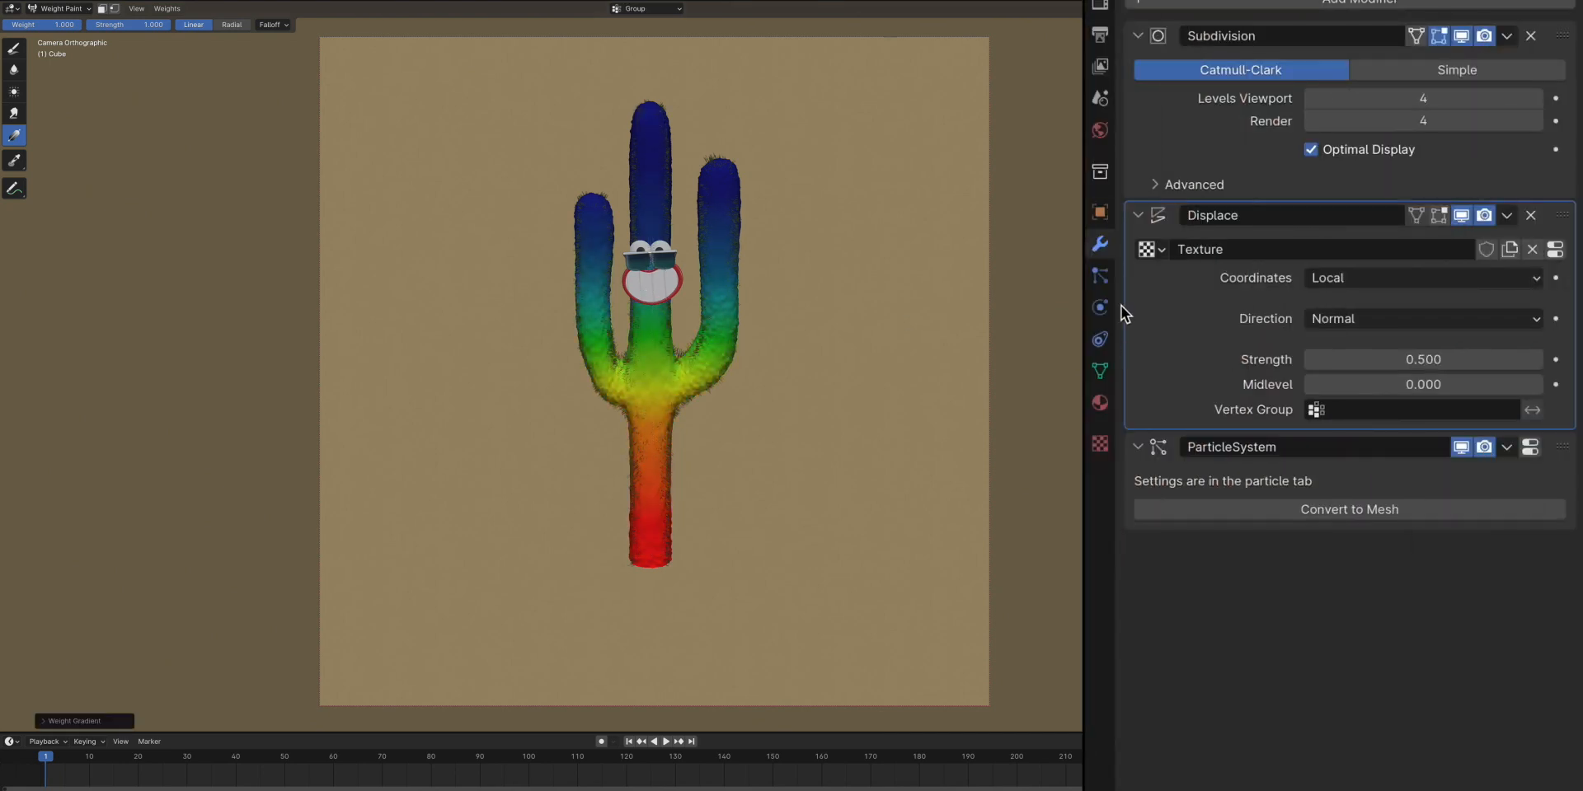
Assign the vertex group Group to the hair particles' Density and invert the painted weights
click(1100, 275)
scroll(1283, 445, down, 10)
scroll(1371, 646, down, 6)
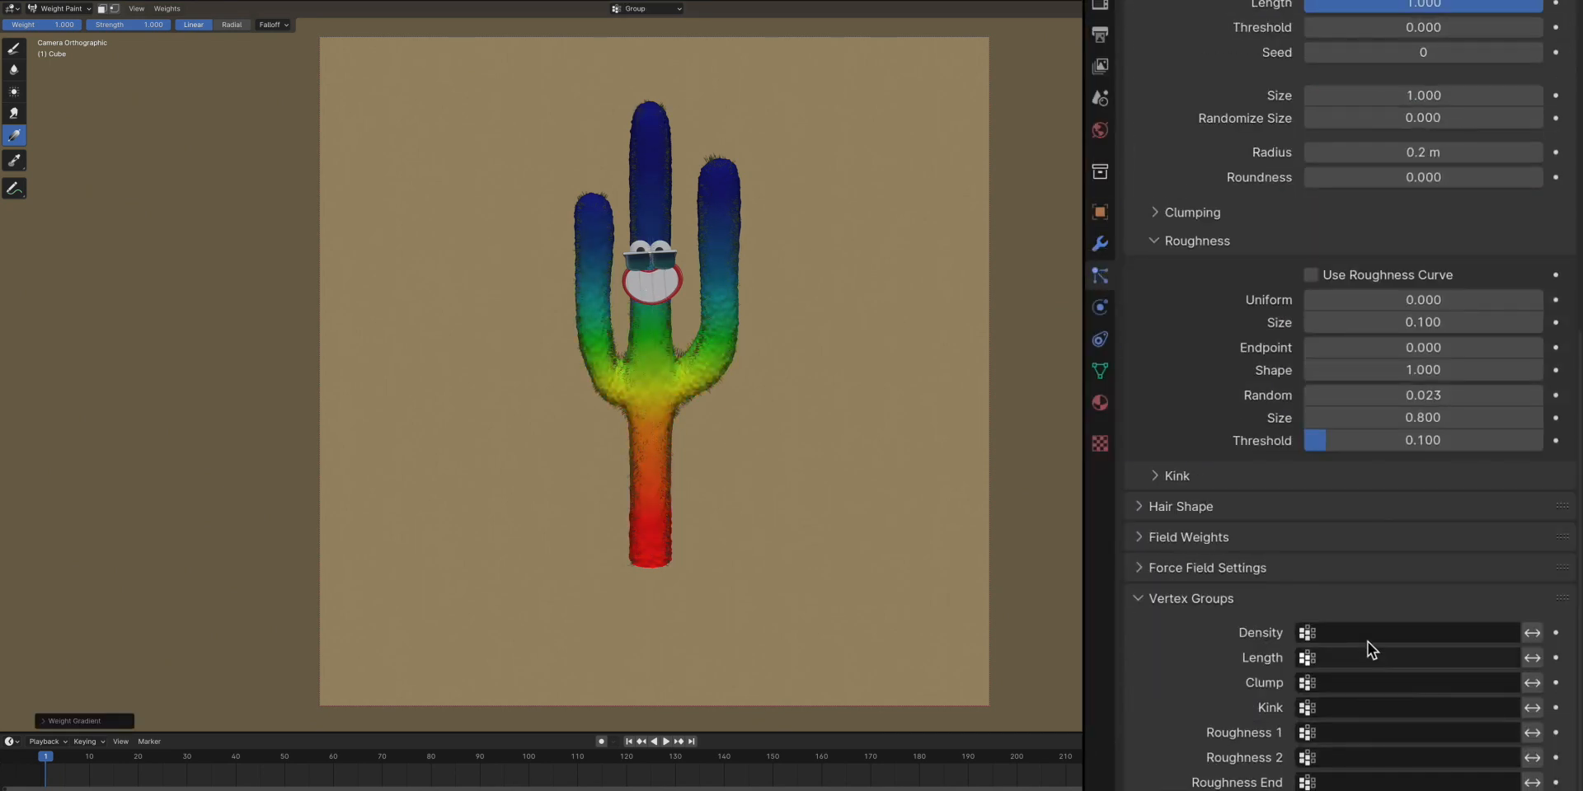
click(1370, 635)
click(1346, 659)
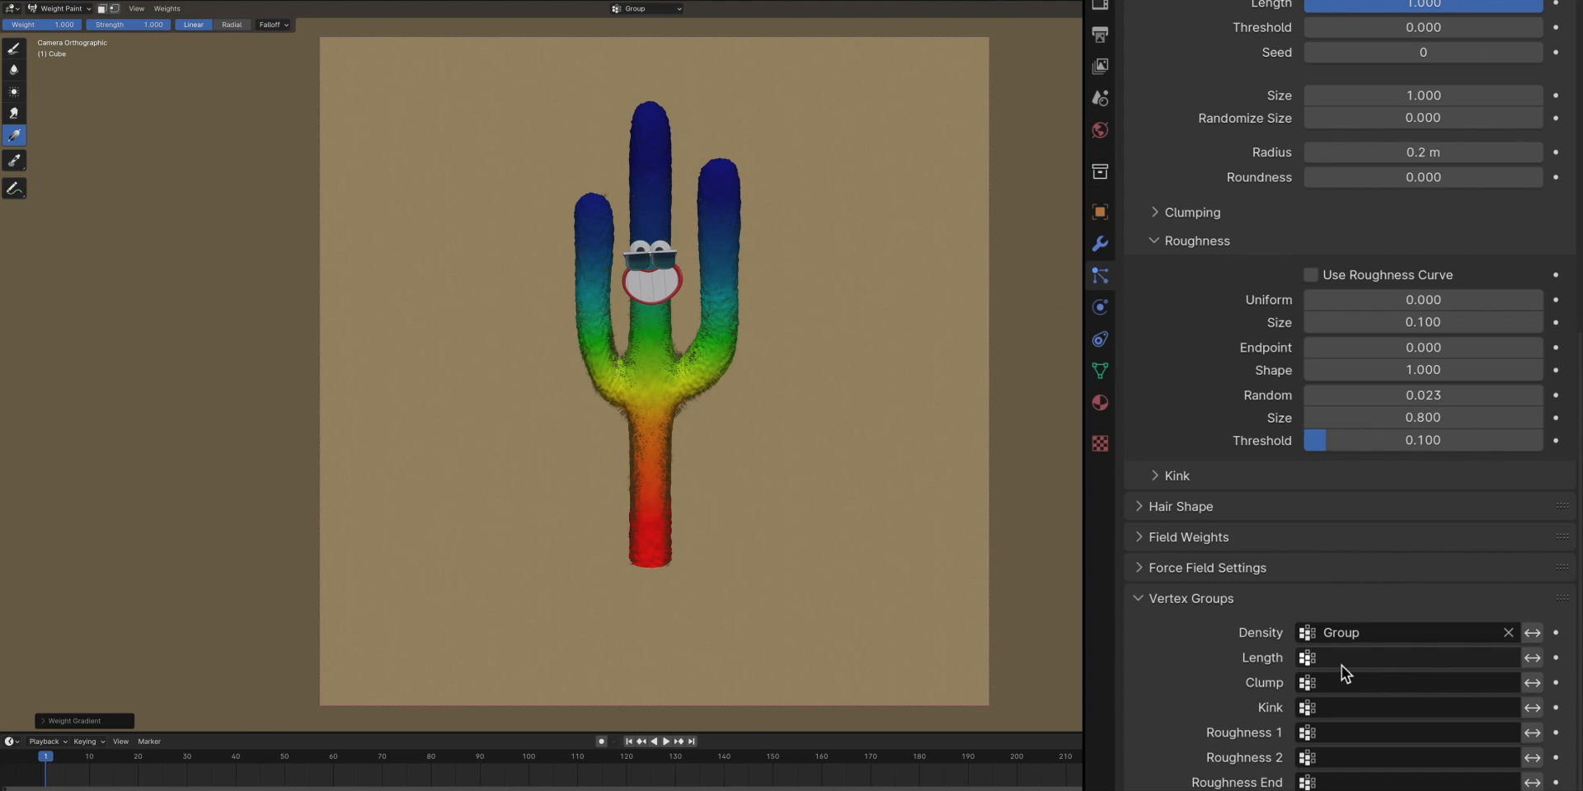
click(167, 8)
click(189, 98)
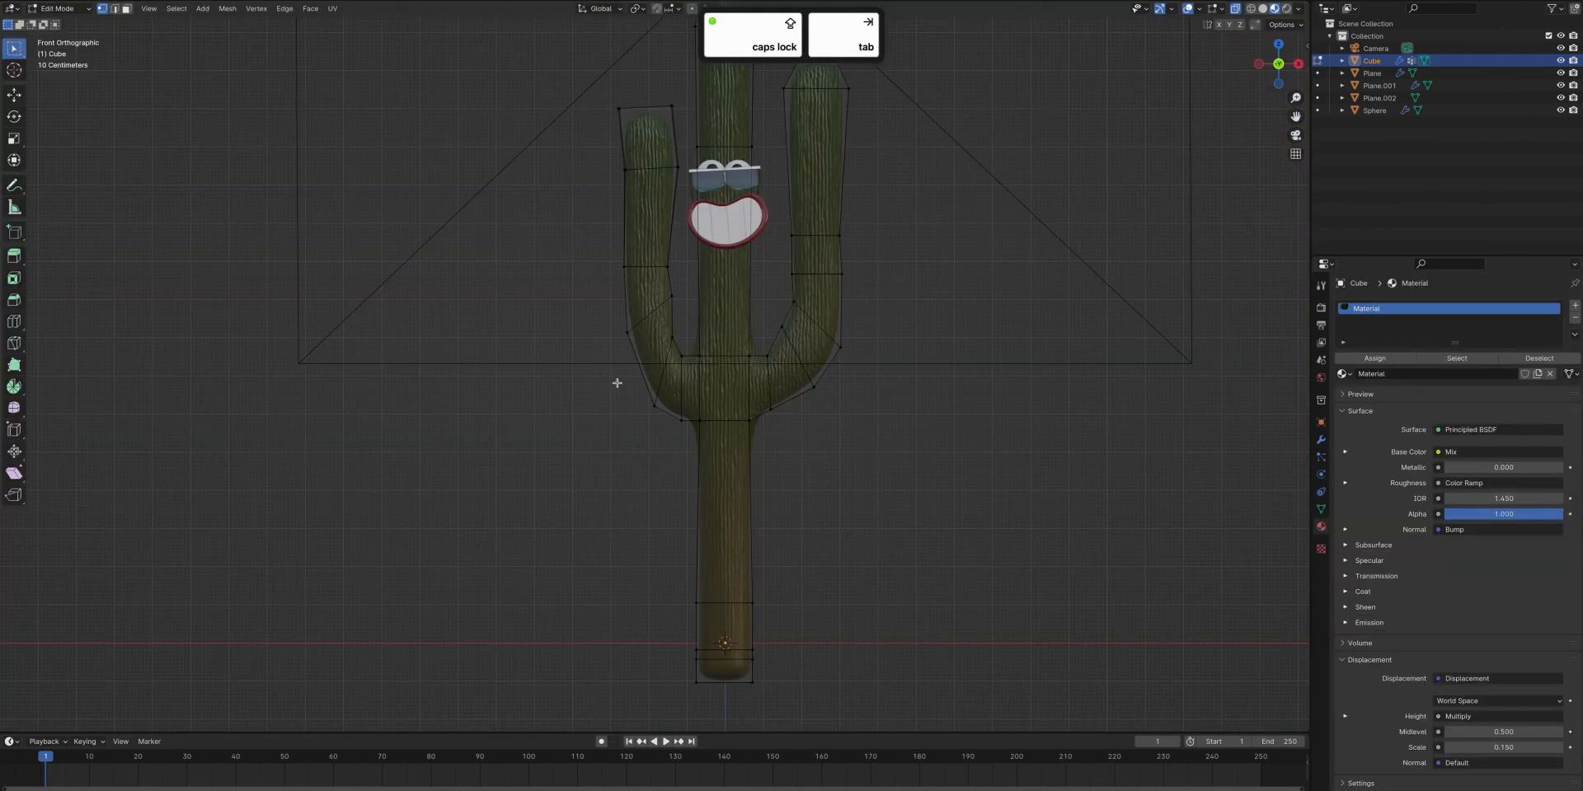
Reshape the bends of both arms by moving the lower outer edge of each in front view
key(g)
click(849, 413)
click(833, 399)
key(g)
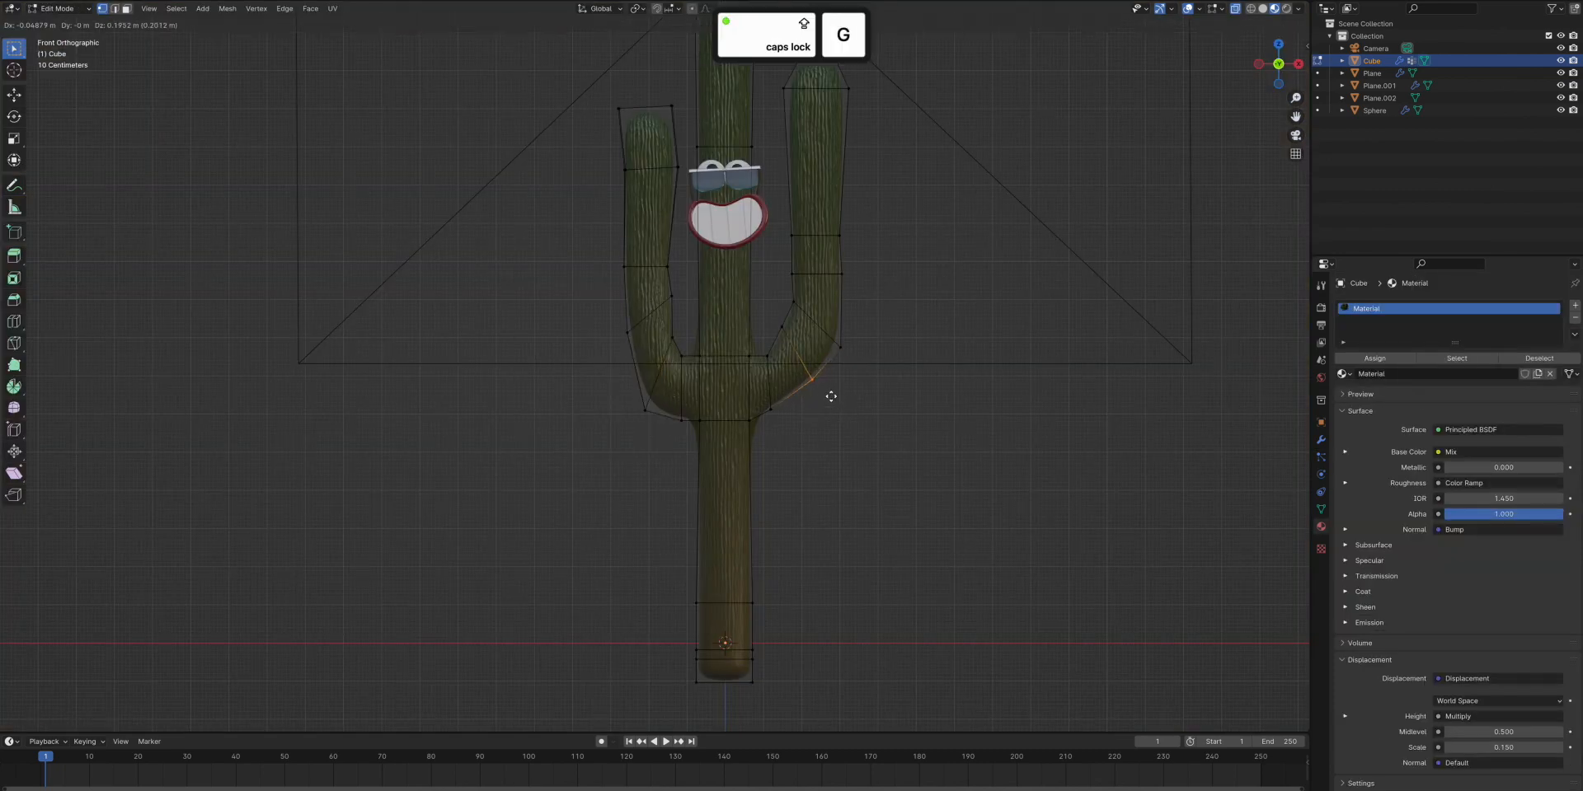
click(819, 406)
Pull the right arm's outer vertices inward at the bend, middle and tip, and return to the camera view
click(833, 330)
key(g)
click(826, 331)
drag(871, 293, 813, 224)
key(g)
click(883, 279)
click(866, 106)
key(KP_0)
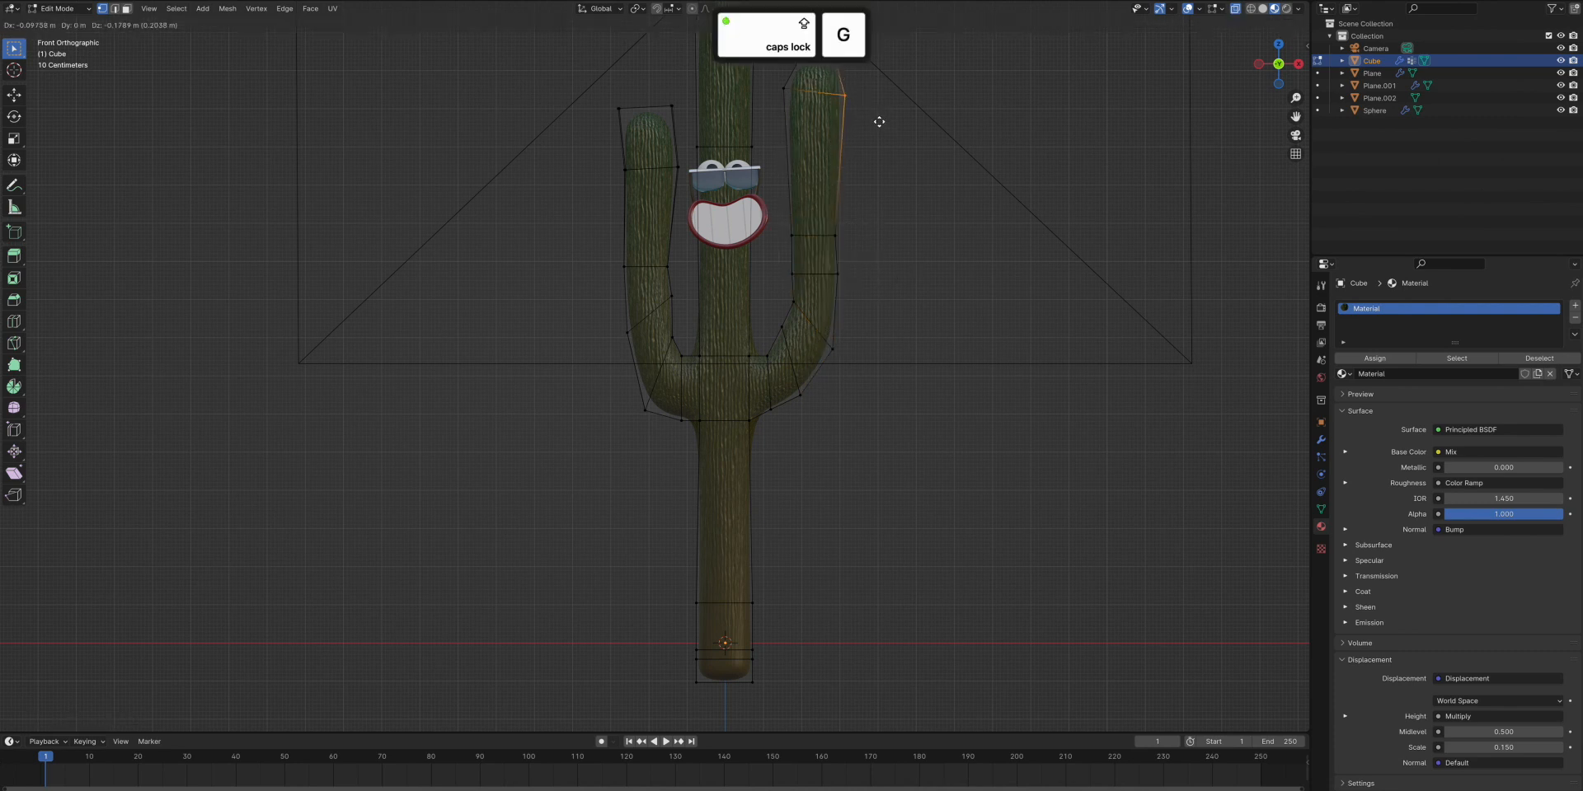